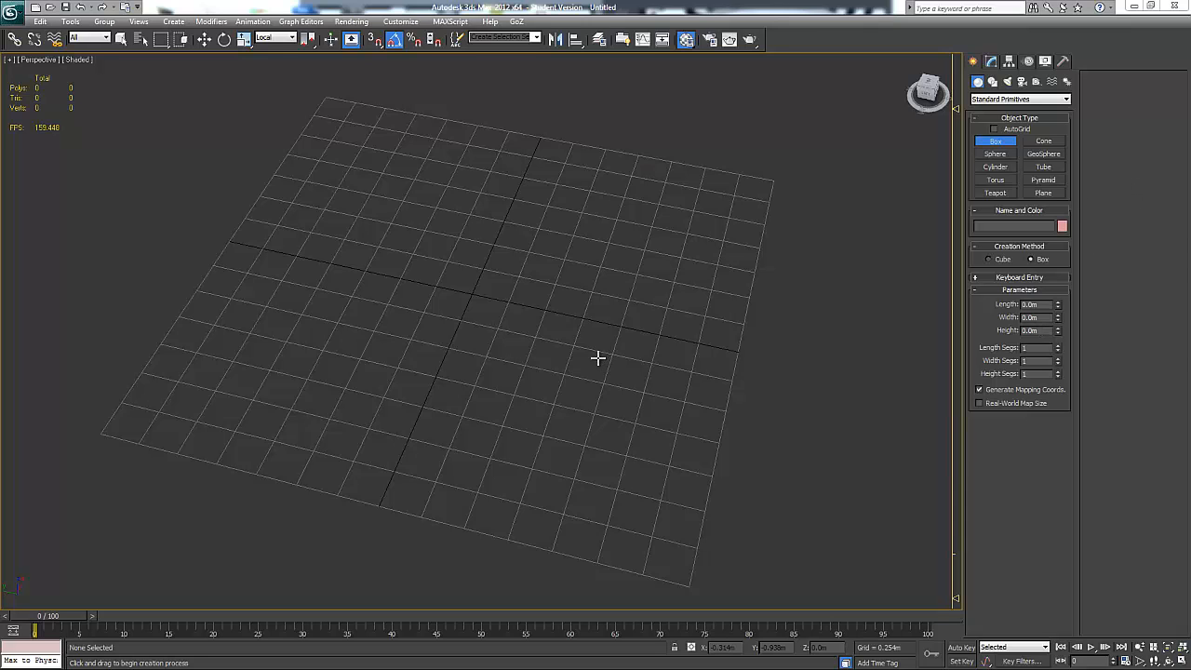
Create a box about 0.445 m long, 0.824 m wide and 0.531 m high, starting from the grid's centre
{"action": "middle_click_drag", "start_coordinate": [636, 318], "coordinate": [676, 322], "text": "alt"}
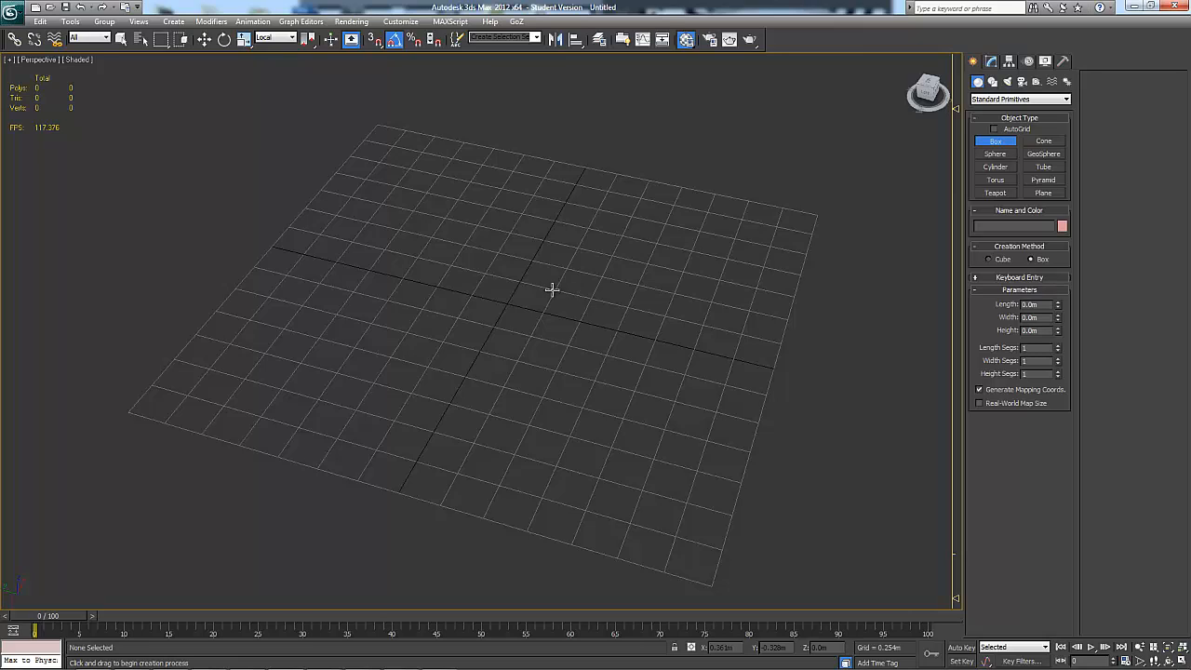
{"action": "left_click_drag", "start_coordinate": [509, 303], "coordinate": [531, 403]}
{"action": "left_click", "coordinate": [513, 321]}
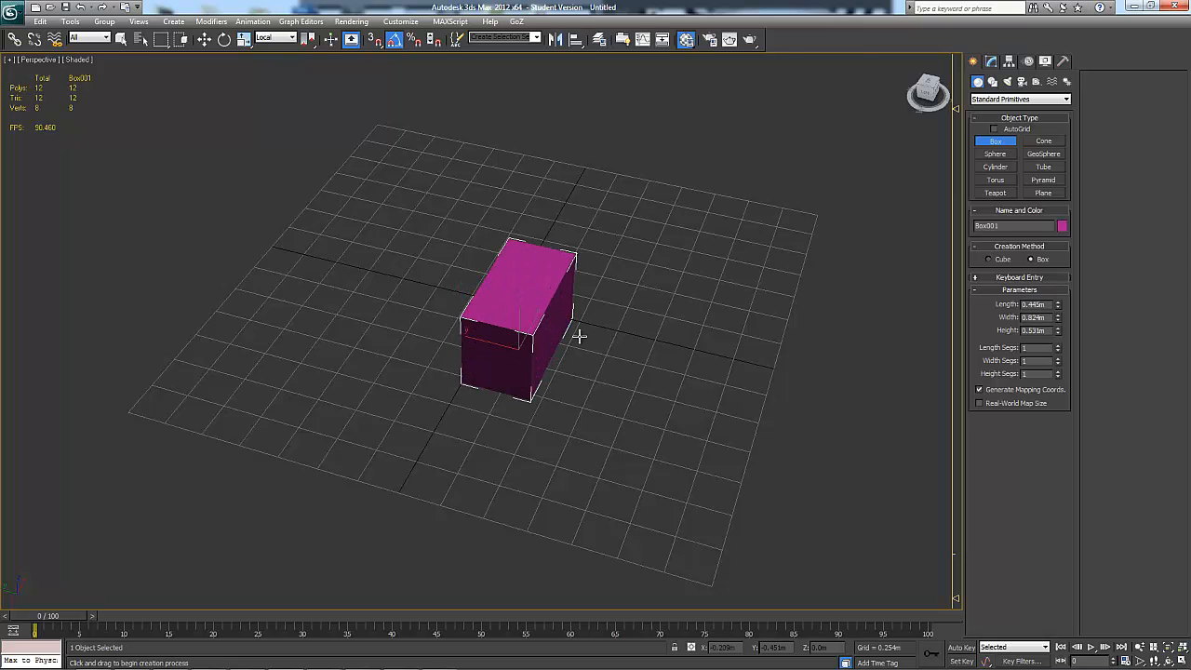
{"action": "middle_click_drag", "start_coordinate": [580, 336], "coordinate": [709, 298], "text": "alt"}
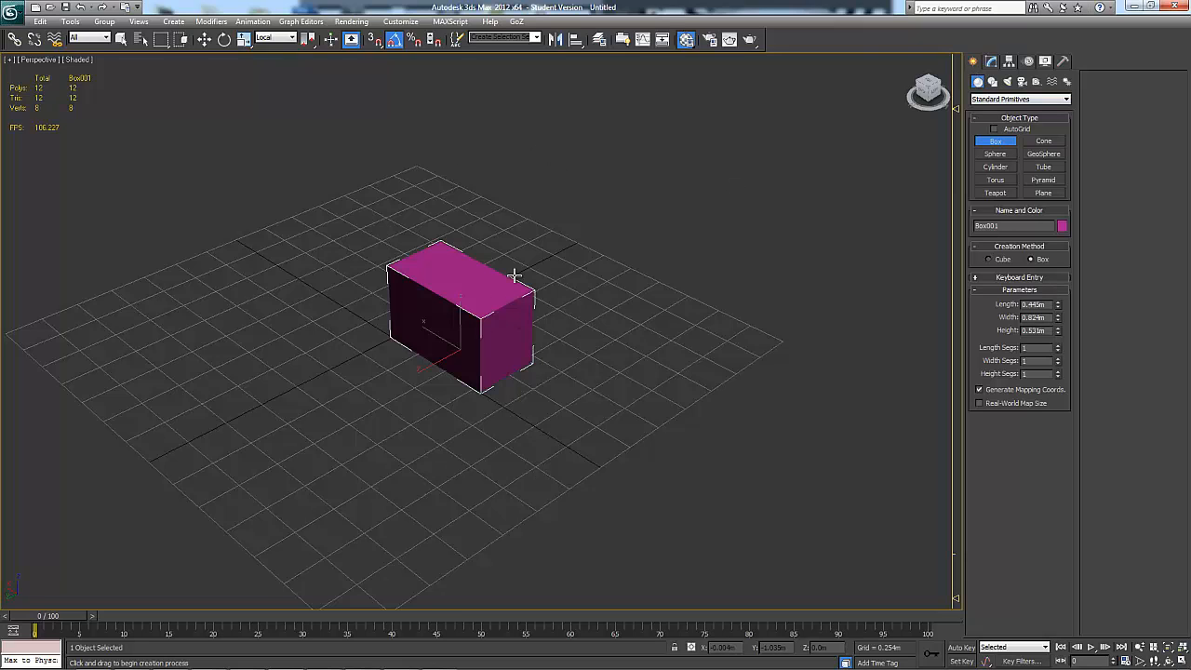
Convert the box to an Editable Poly
{"action": "left_click", "coordinate": [990, 61]}
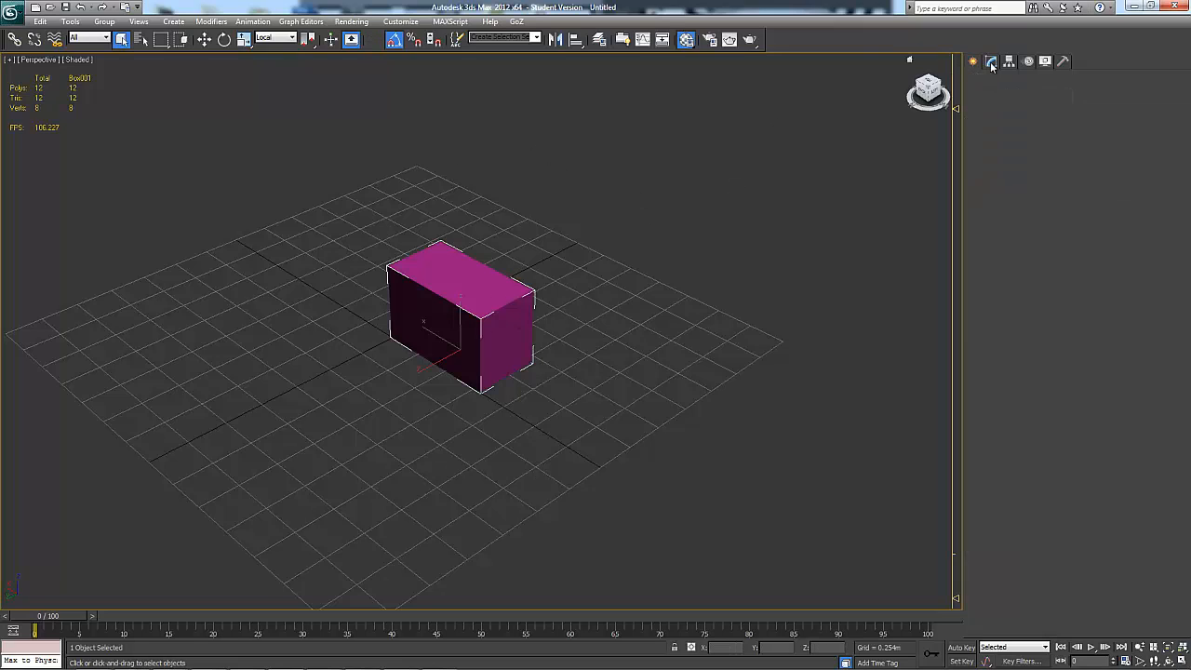
{"action": "right_click", "coordinate": [463, 296]}
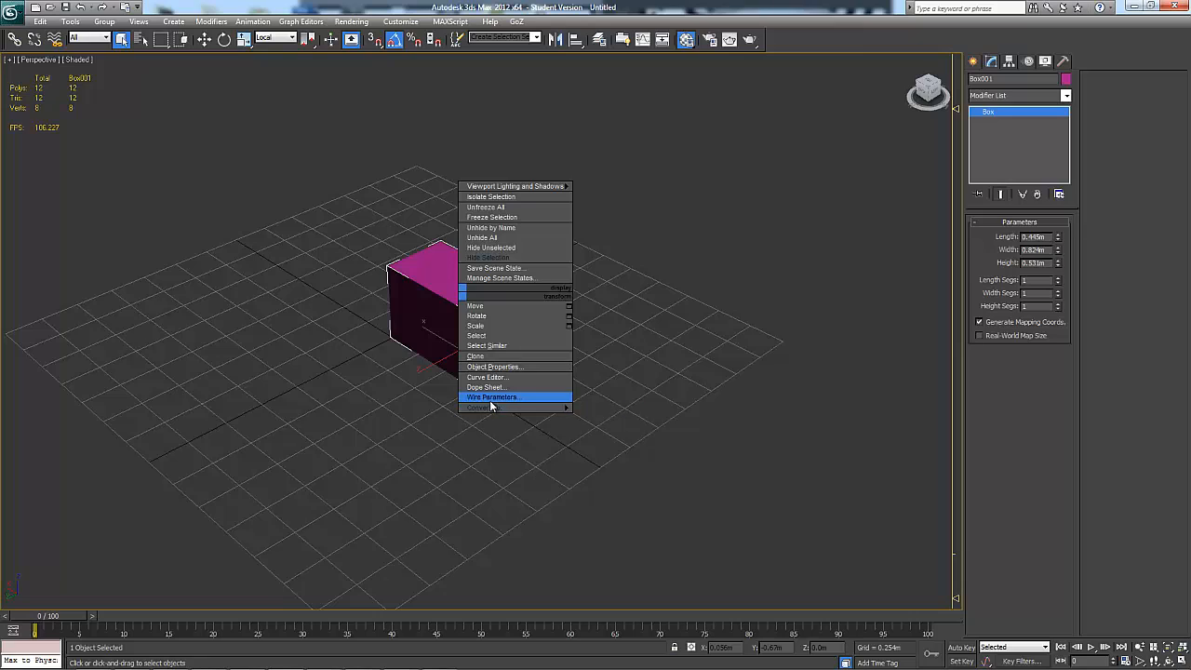
{"action": "mouse_move", "coordinate": [486, 412]}
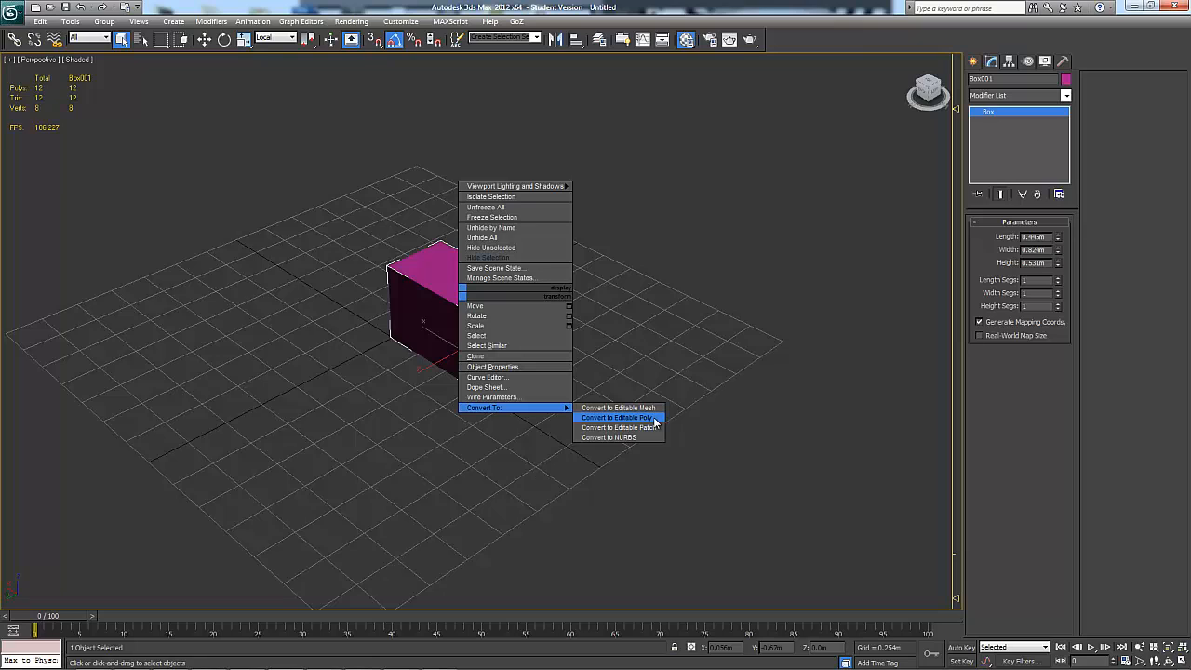
{"action": "left_click", "coordinate": [654, 418]}
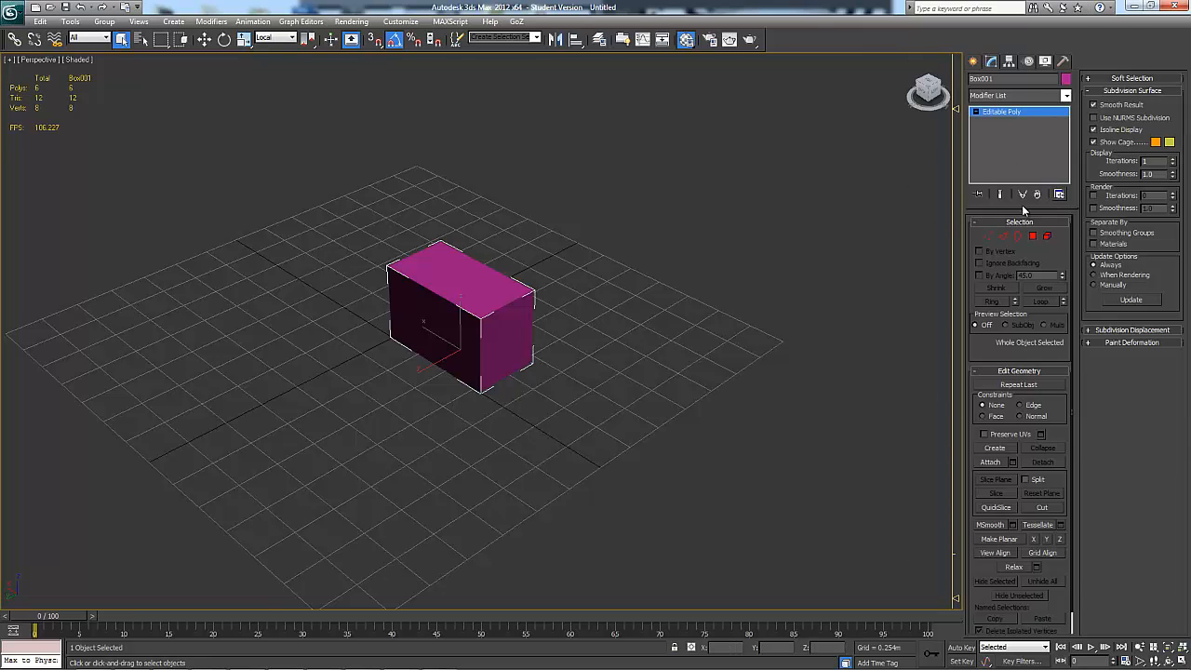
Display edged faces on the shaded box in the Perspective viewport
{"action": "middle_click_drag", "start_coordinate": [772, 345], "coordinate": [729, 365], "text": "alt"}
{"action": "scroll", "coordinate": [729, 363], "scroll_direction": "up", "scroll_amount": 4}
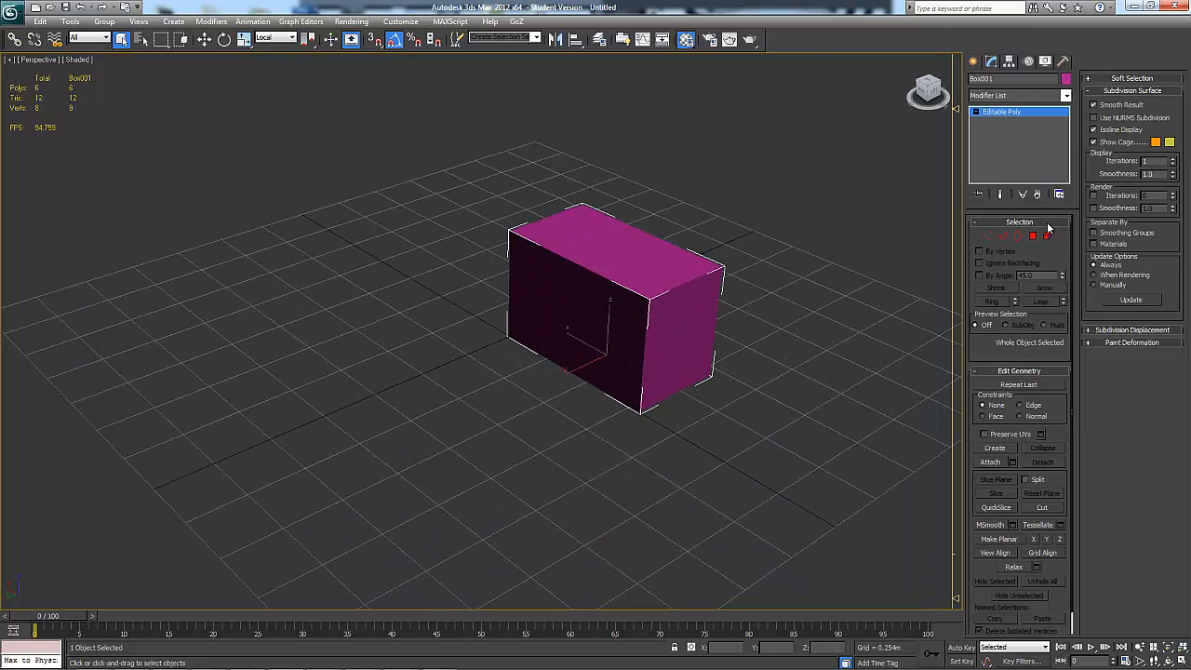
{"action": "middle_click_drag", "start_coordinate": [867, 327], "coordinate": [753, 342]}
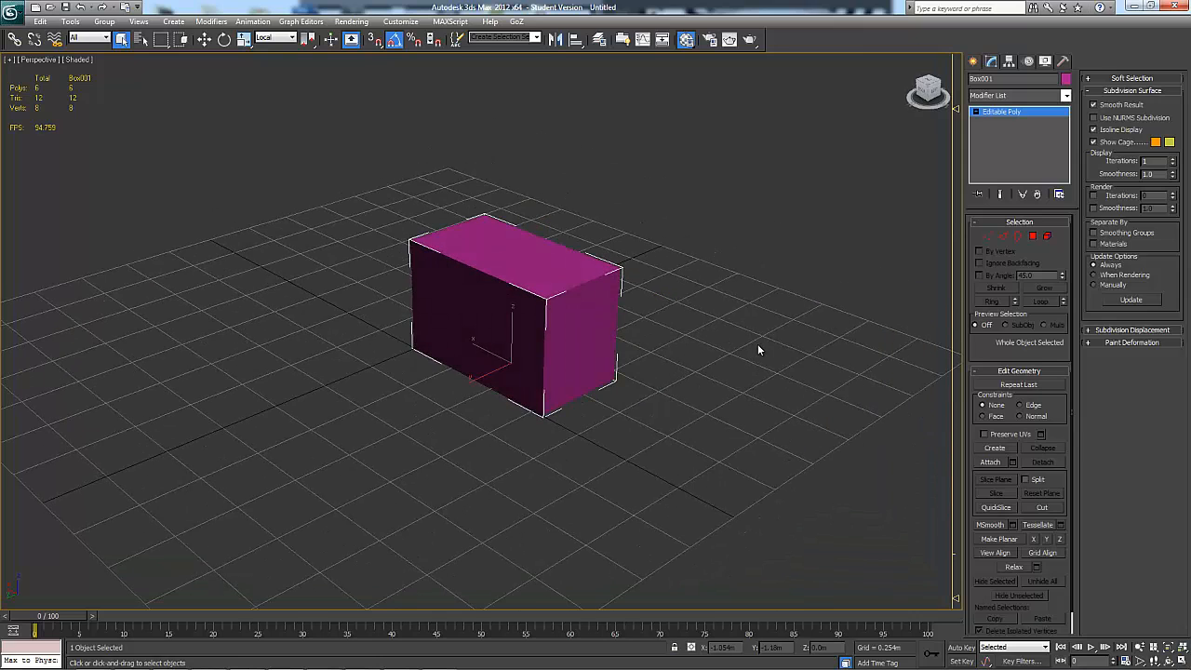
{"action": "key", "text": "F4"}
{"action": "middle_click_drag", "start_coordinate": [580, 394], "coordinate": [602, 368], "text": "alt"}
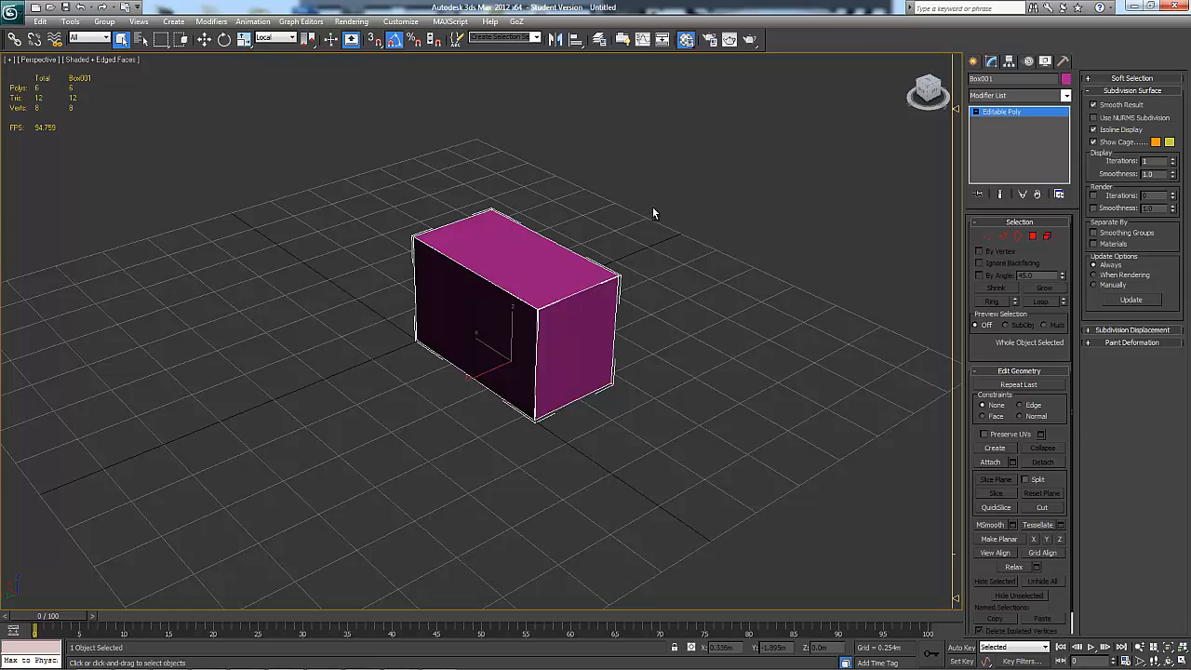
{"action": "middle_click_drag", "start_coordinate": [653, 212], "coordinate": [580, 220], "text": "alt"}
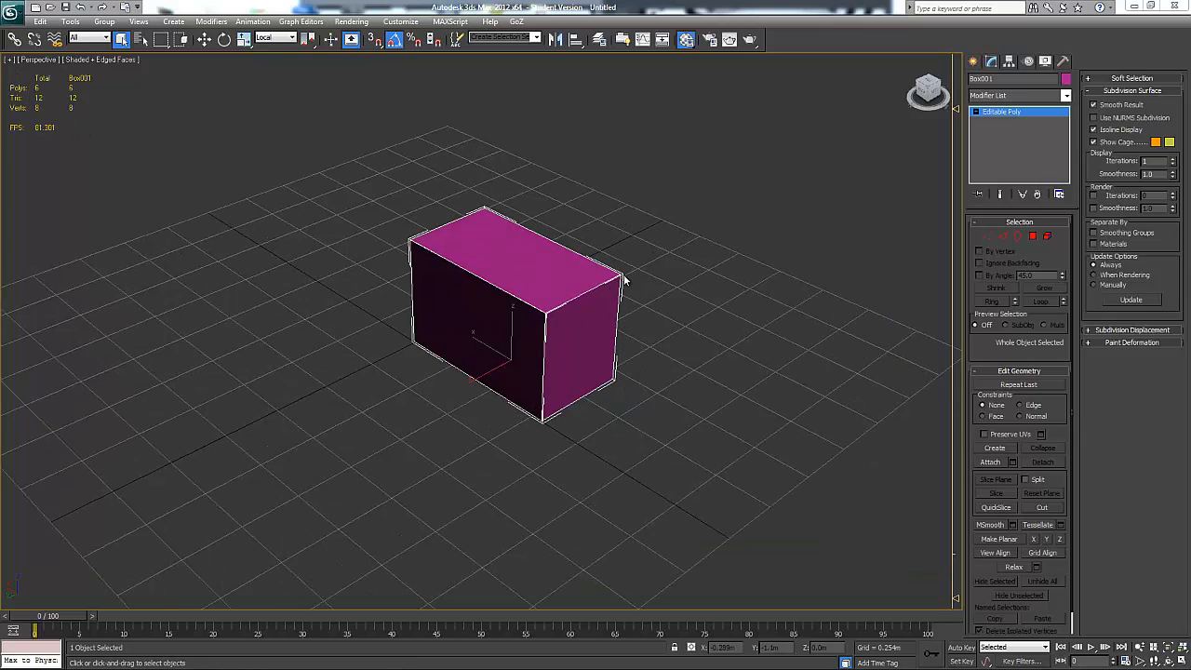
{"action": "mouse_move", "coordinate": [666, 300]}
{"action": "middle_mouse_down", "text": "alt"}
{"action": "mouse_move", "coordinate": [675, 287]}
{"action": "mouse_move", "coordinate": [790, 277]}
{"action": "mouse_move", "coordinate": [760, 269]}
{"action": "mouse_move", "coordinate": [682, 300]}
{"action": "middle_mouse_up", "text": "alt"}
{"action": "scroll", "coordinate": [618, 290], "scroll_direction": "up", "scroll_amount": 5}
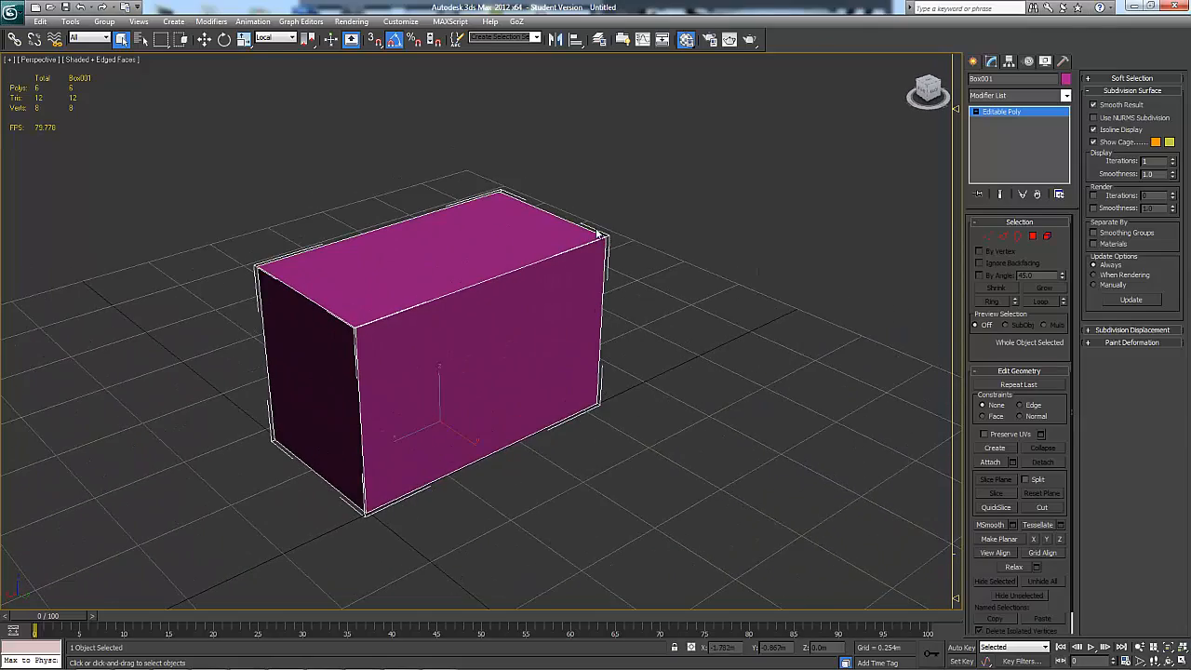
{"action": "middle_click_drag", "start_coordinate": [622, 393], "coordinate": [584, 281], "text": "alt"}
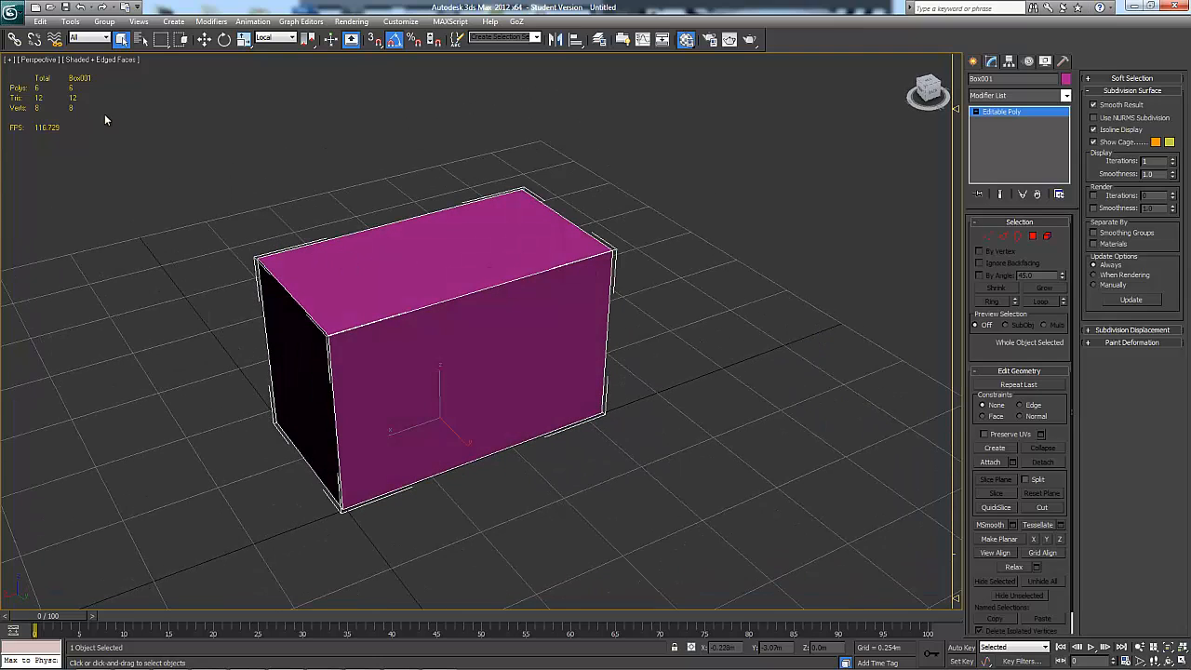
Turn off Selection Brackets in the viewport configuration
{"action": "left_click", "coordinate": [11, 61]}
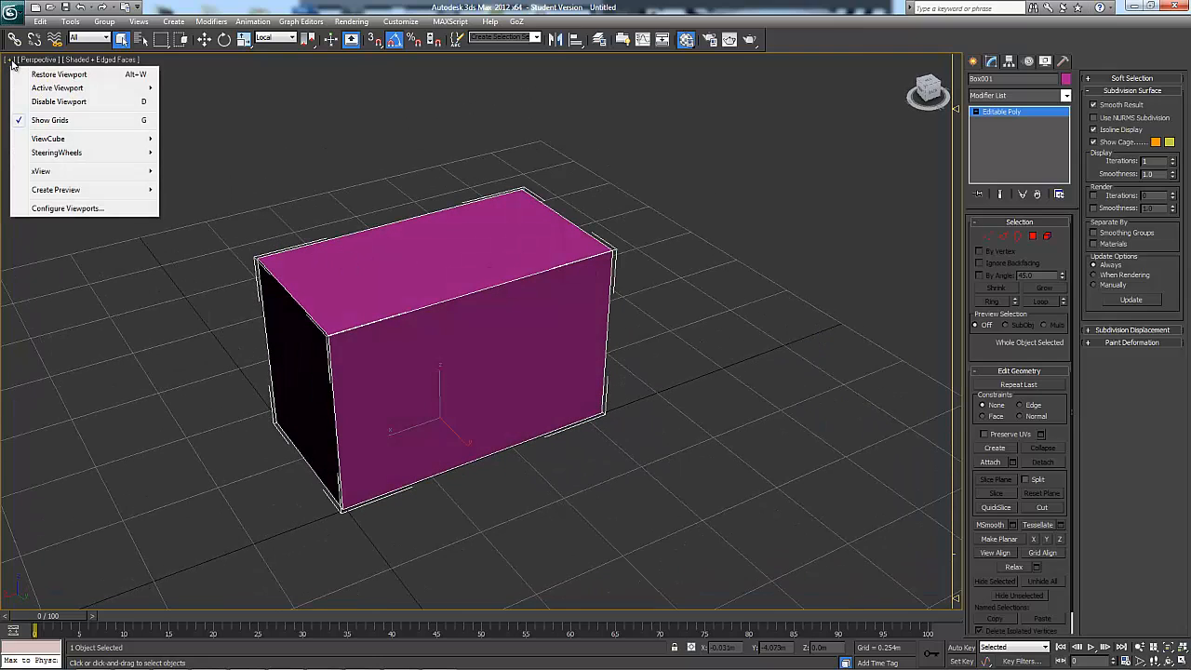
{"action": "left_click", "coordinate": [65, 209]}
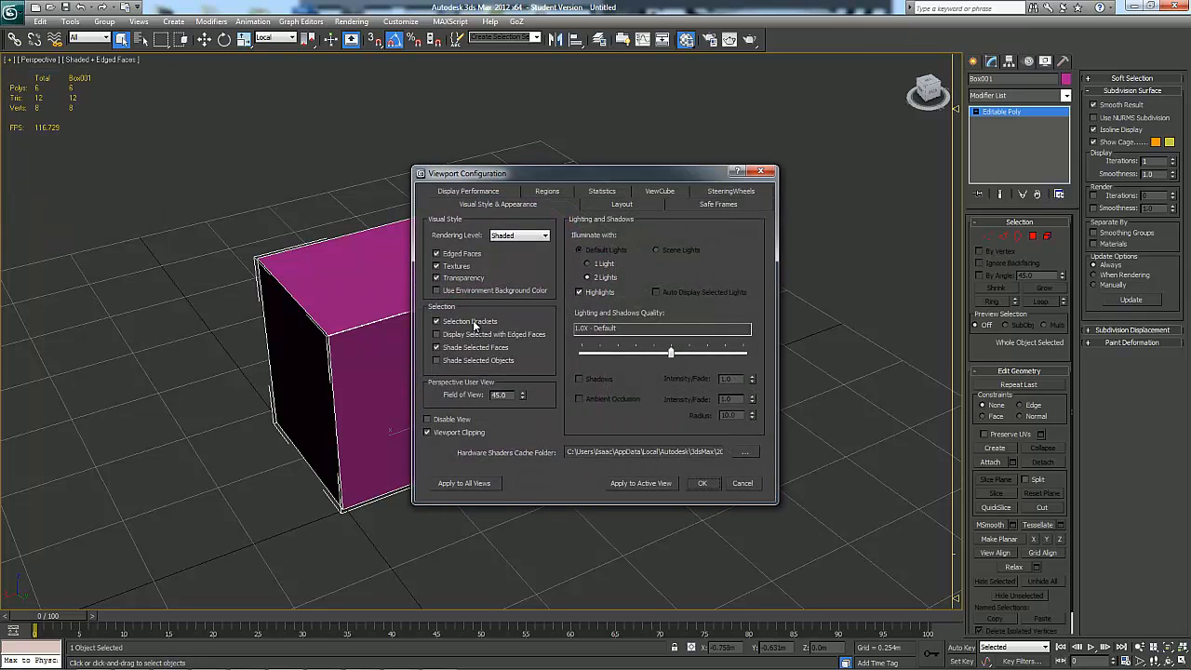
{"action": "left_click", "coordinate": [702, 485]}
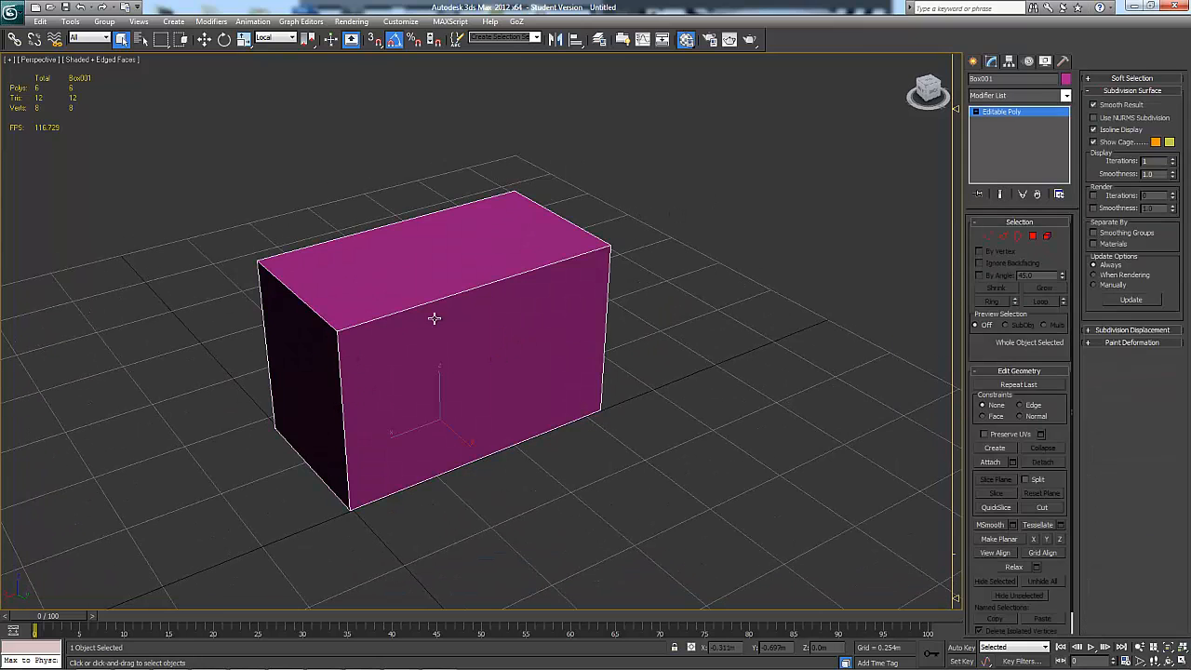
Go through the box's Vertex, Edge, Border, Polygon and Element sub-object levels, and return to the whole object
{"action": "middle_click_drag", "start_coordinate": [646, 309], "coordinate": [702, 299]}
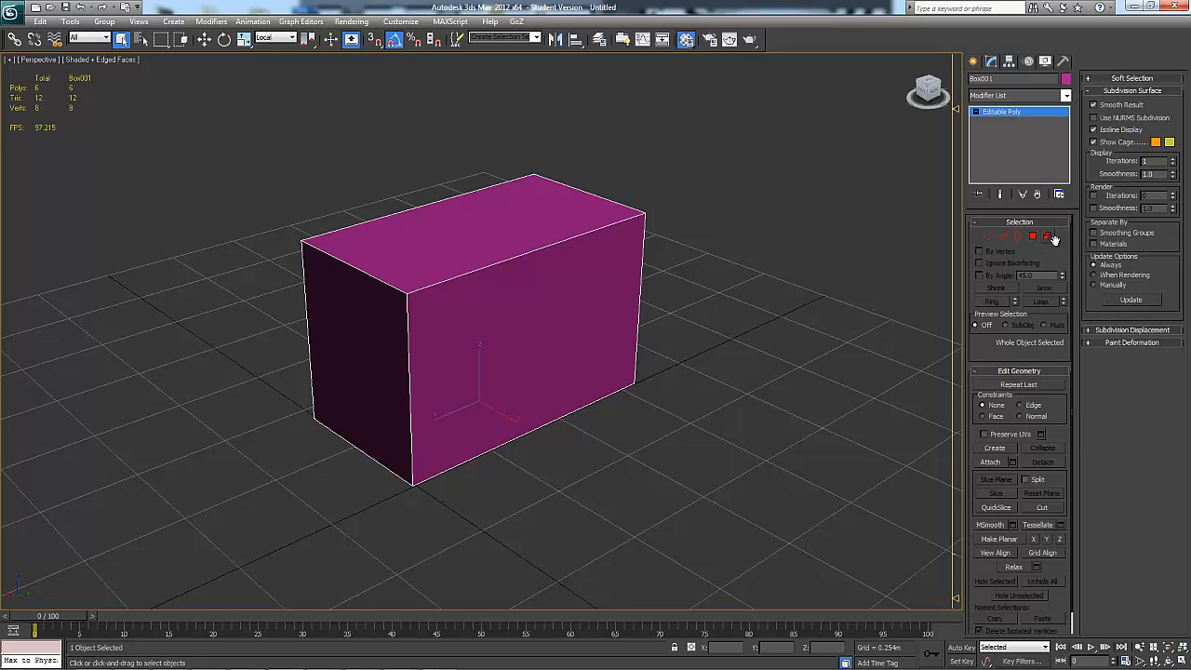
{"action": "left_click", "coordinate": [988, 236]}
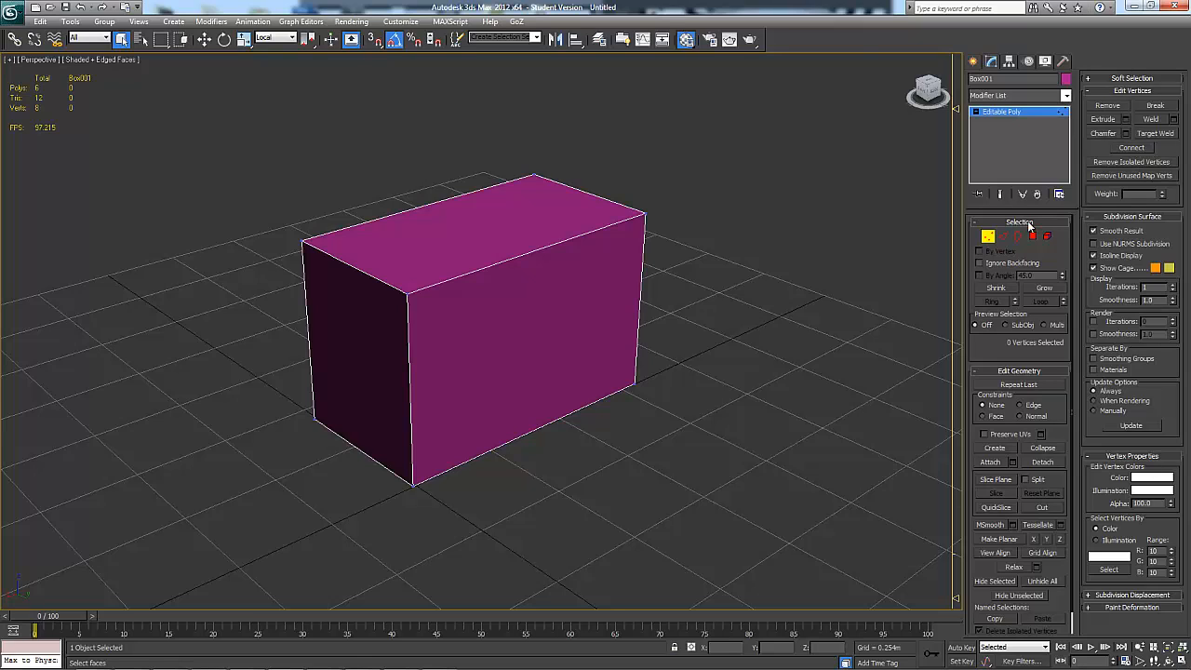
{"action": "left_click", "coordinate": [1003, 236]}
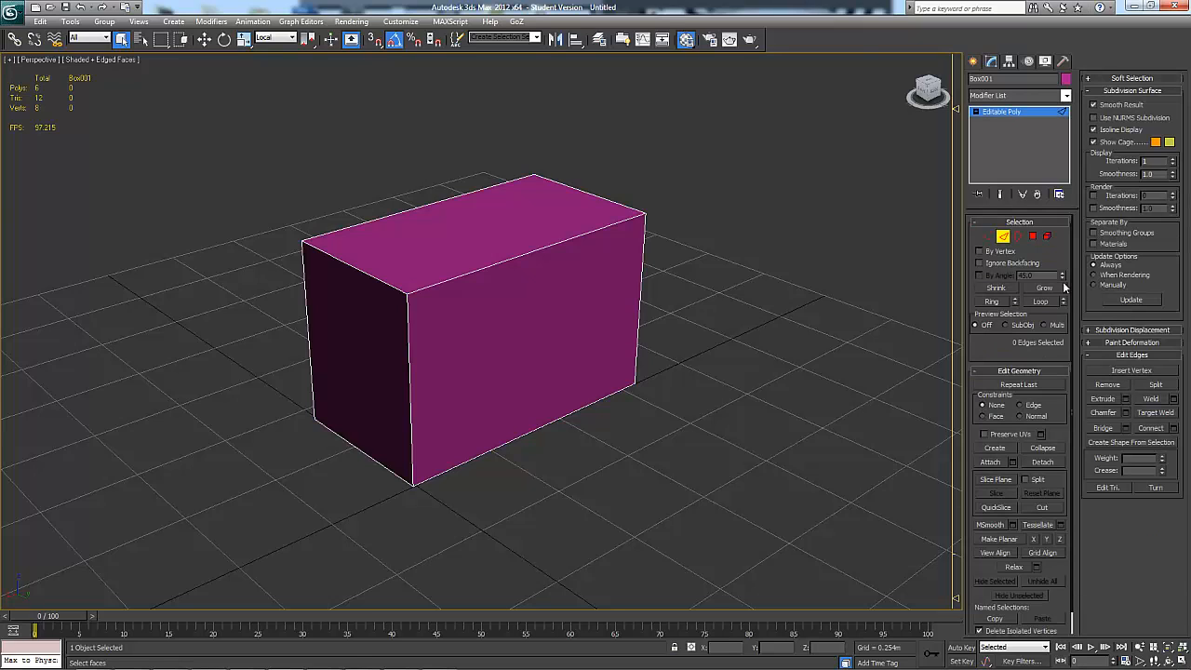
{"action": "left_click", "coordinate": [1018, 236]}
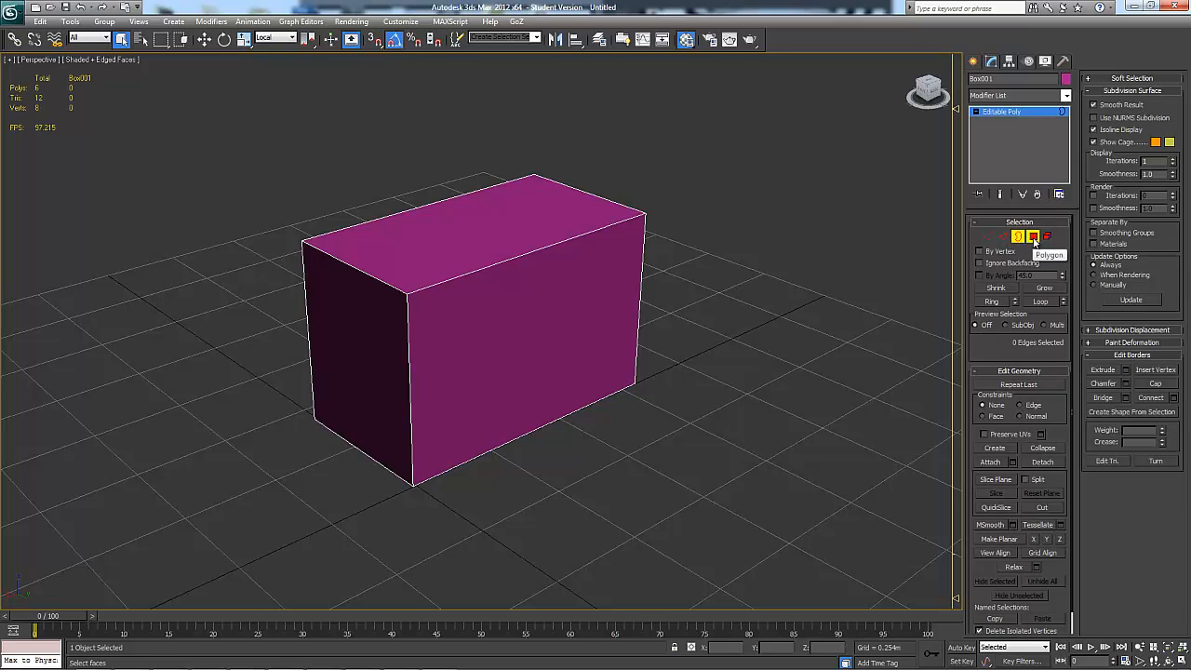
{"action": "left_click", "coordinate": [1033, 238]}
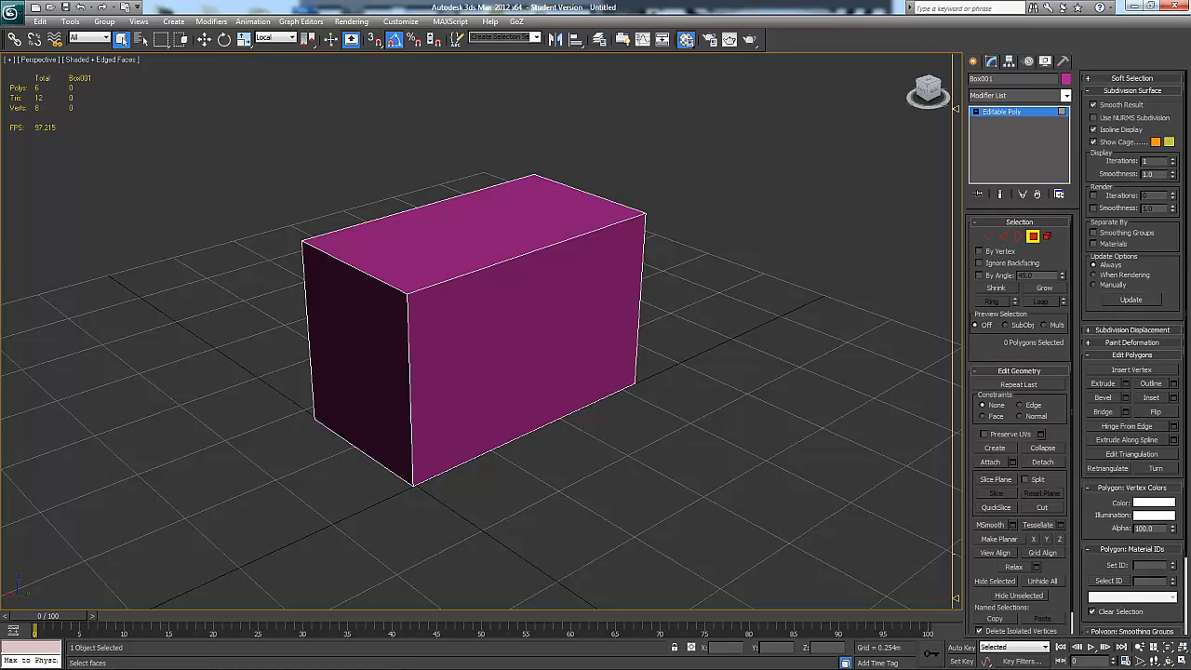
{"action": "left_click", "coordinate": [1047, 238]}
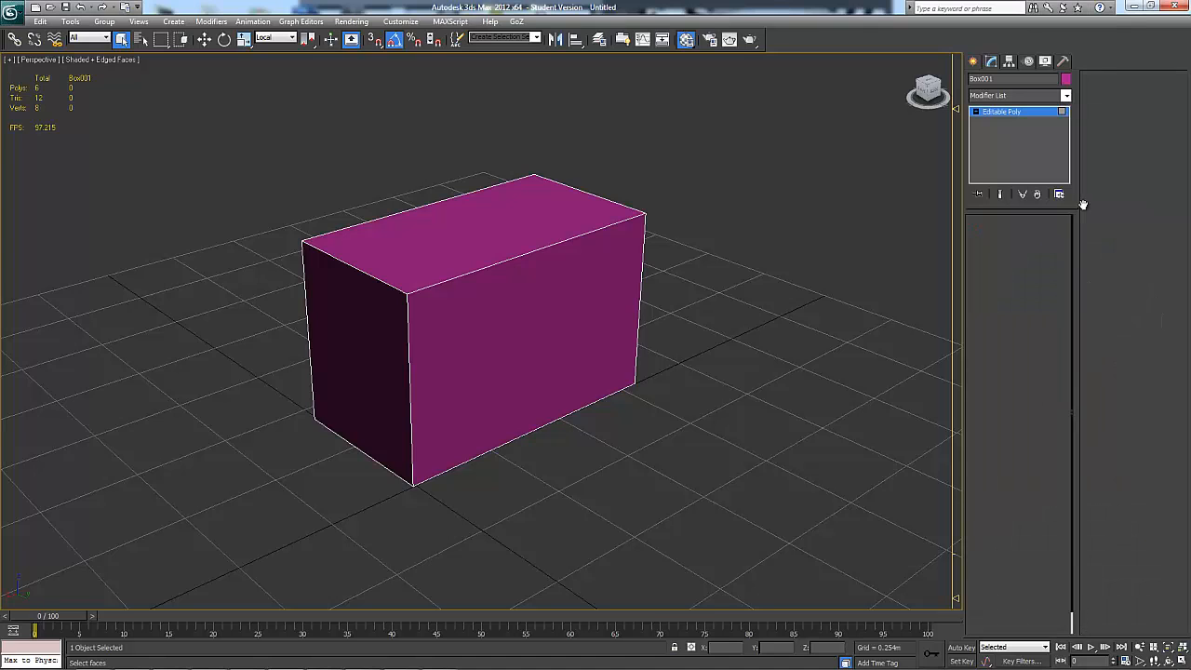
{"action": "left_click", "coordinate": [990, 236]}
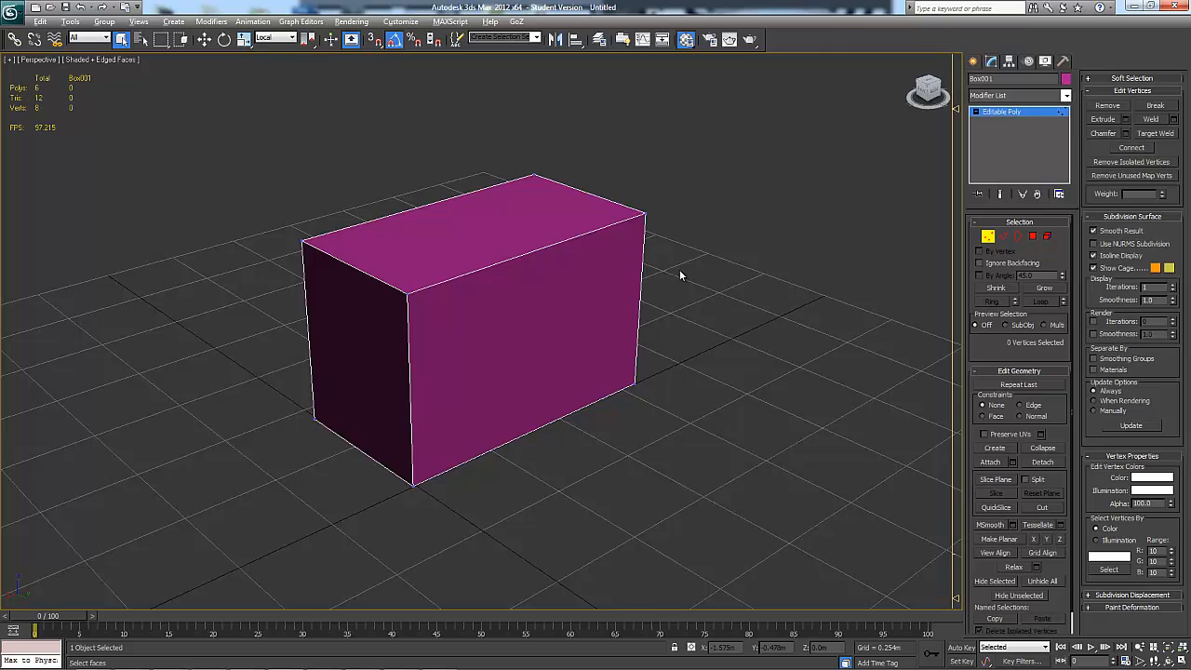
{"action": "middle_click_drag", "start_coordinate": [680, 275], "coordinate": [654, 187], "text": "alt"}
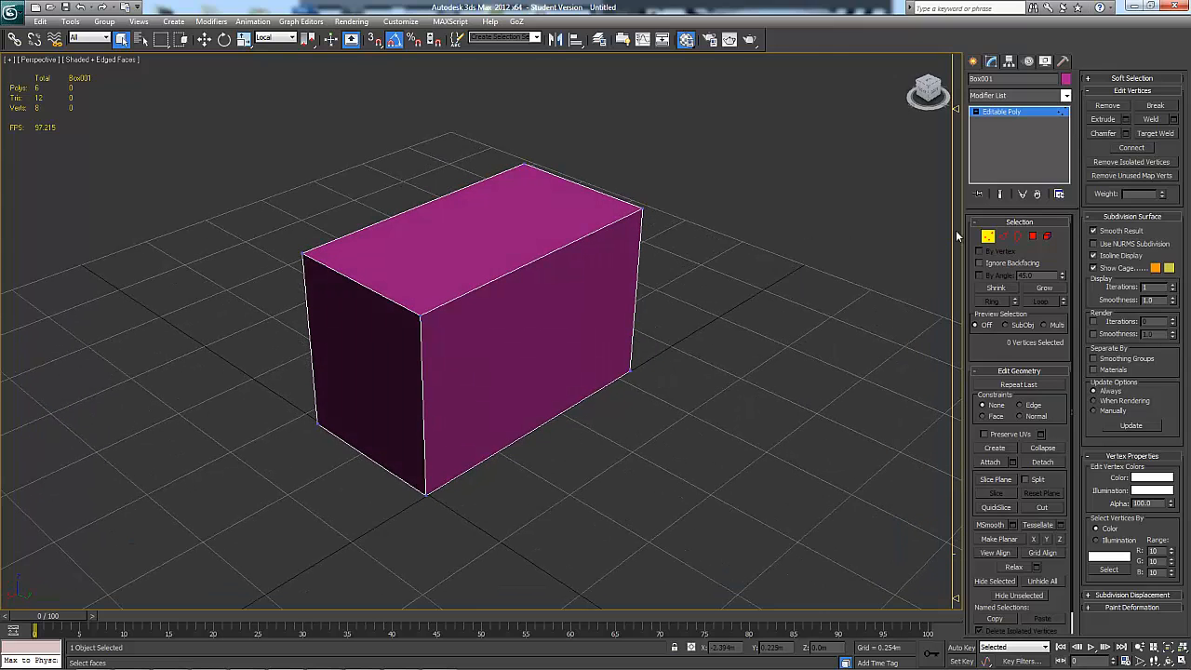
{"action": "left_click", "coordinate": [988, 237]}
{"action": "middle_click_drag", "start_coordinate": [705, 294], "coordinate": [680, 302], "text": "alt"}
{"action": "middle_click_drag", "start_coordinate": [528, 375], "coordinate": [645, 348], "text": "alt"}
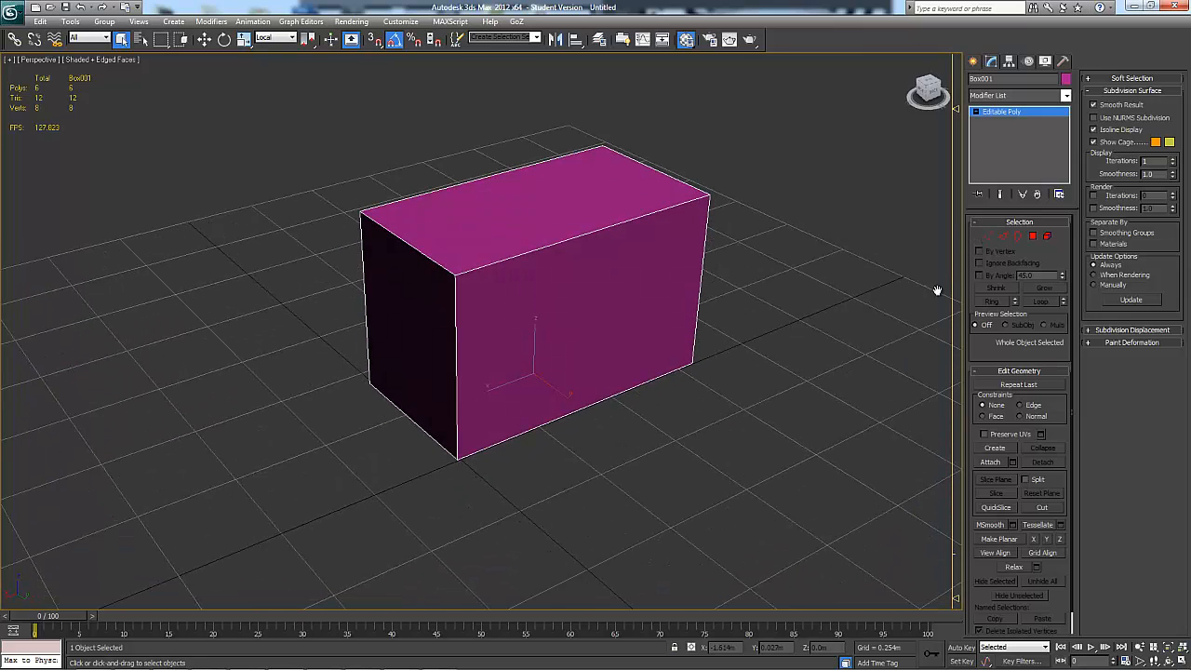
Examine the editing commands for the vertex, edge, border and polygon levels, collapsing the Subdivision Surface settings where they push the commands down
{"action": "left_click", "coordinate": [988, 236]}
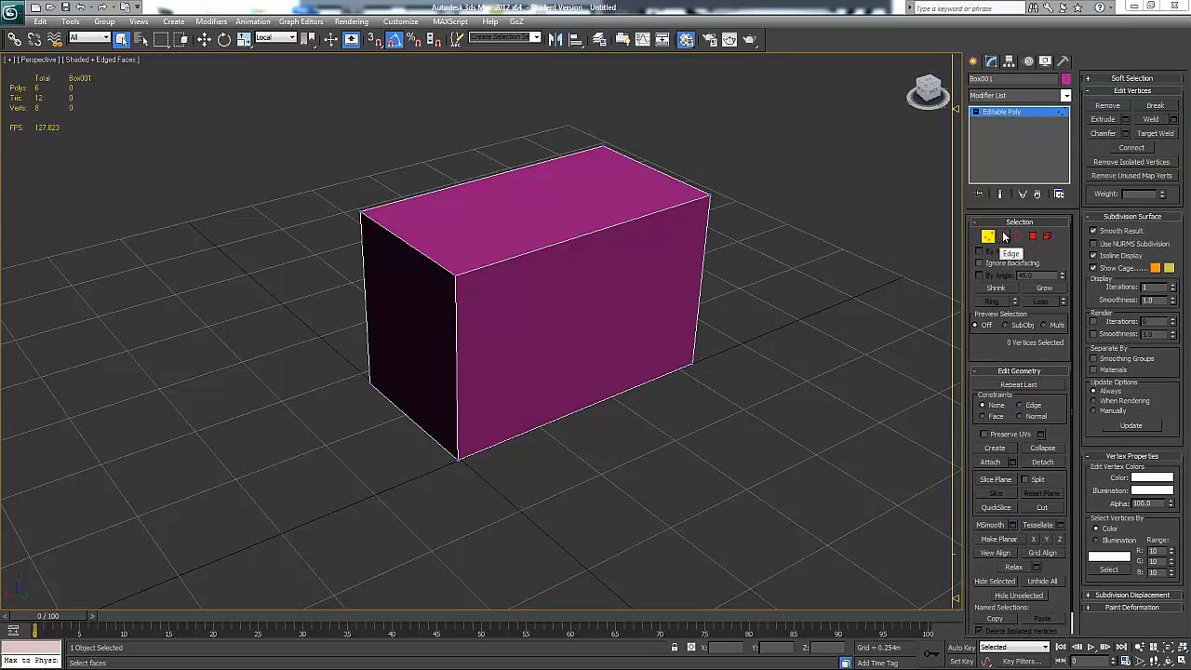
{"action": "left_click", "coordinate": [1005, 237]}
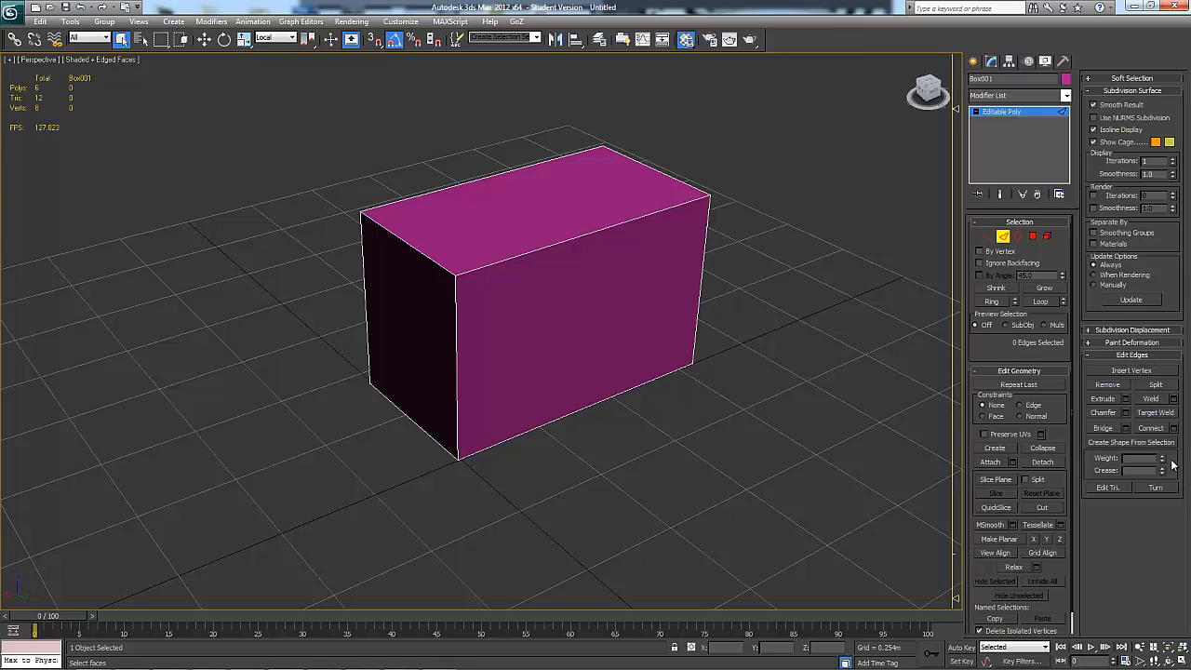
{"action": "left_click", "coordinate": [1122, 93]}
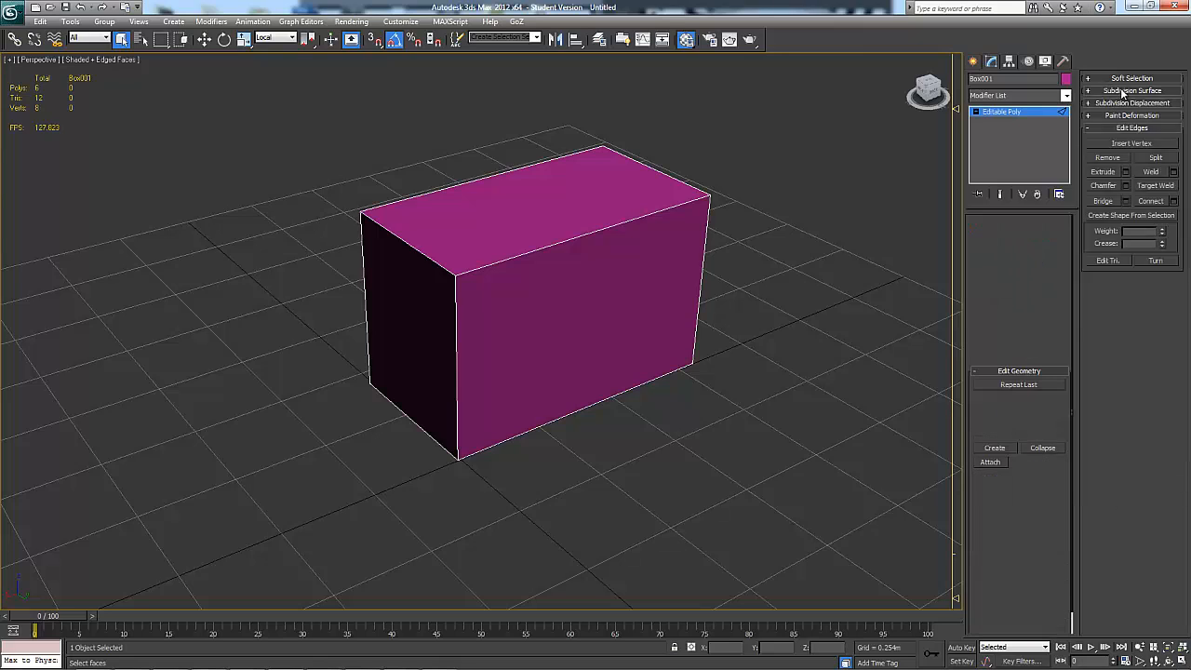
{"action": "left_click", "coordinate": [1123, 93]}
{"action": "left_click", "coordinate": [1123, 93]}
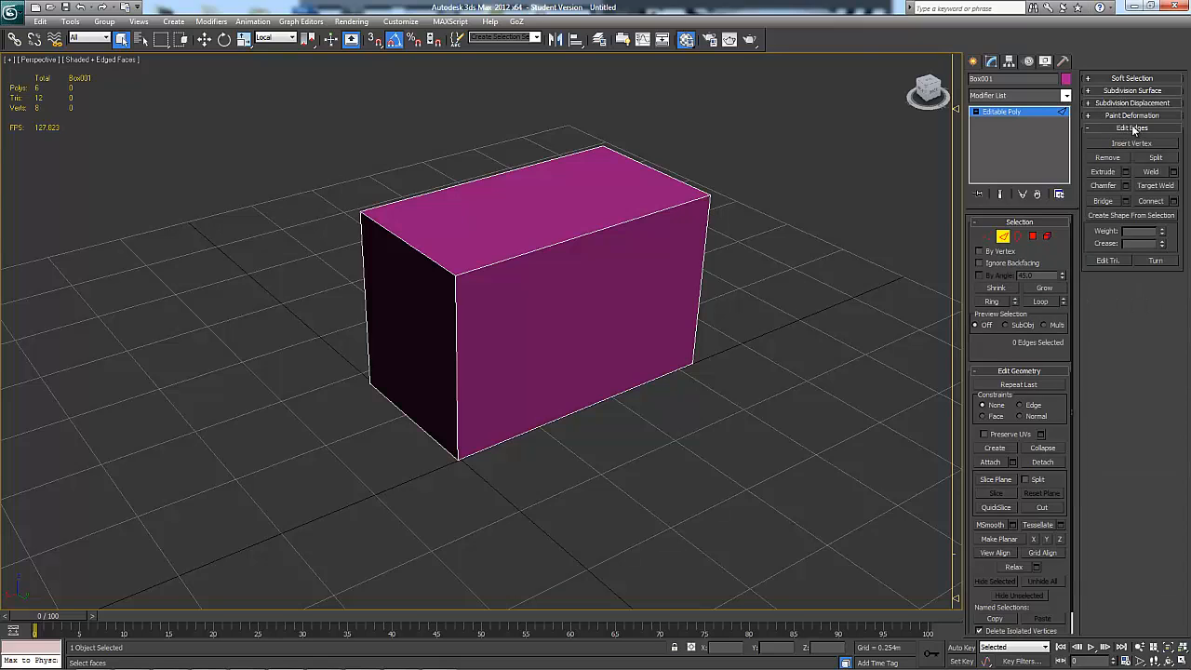
{"action": "left_click", "coordinate": [1018, 236]}
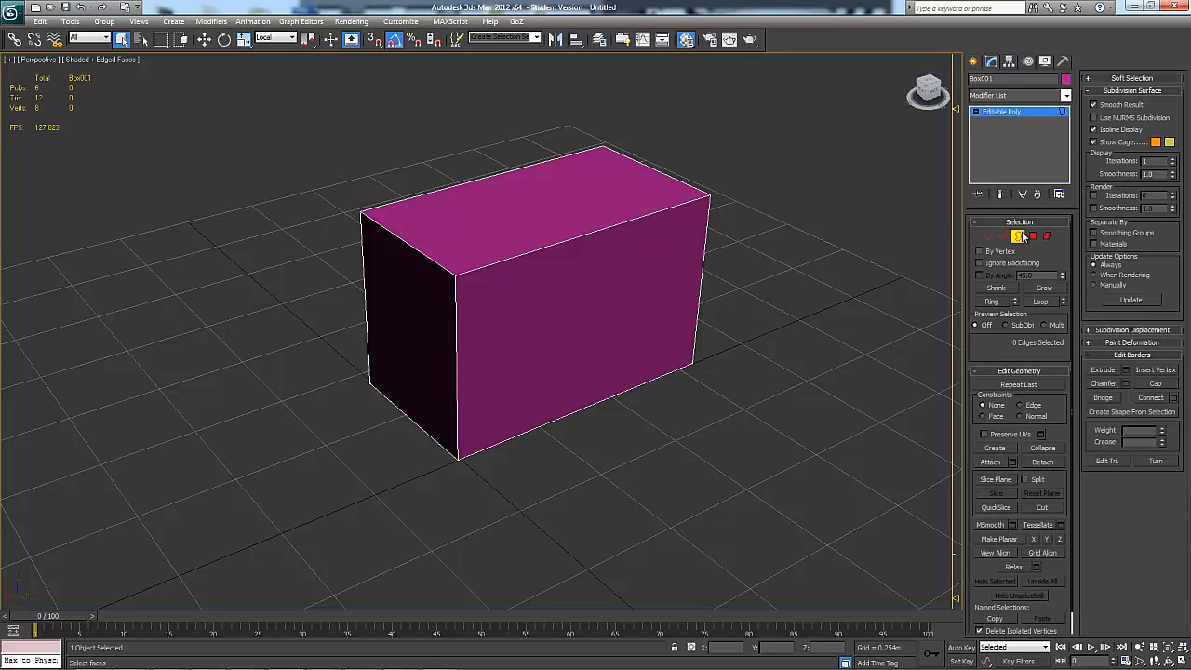
{"action": "left_click", "coordinate": [1113, 92]}
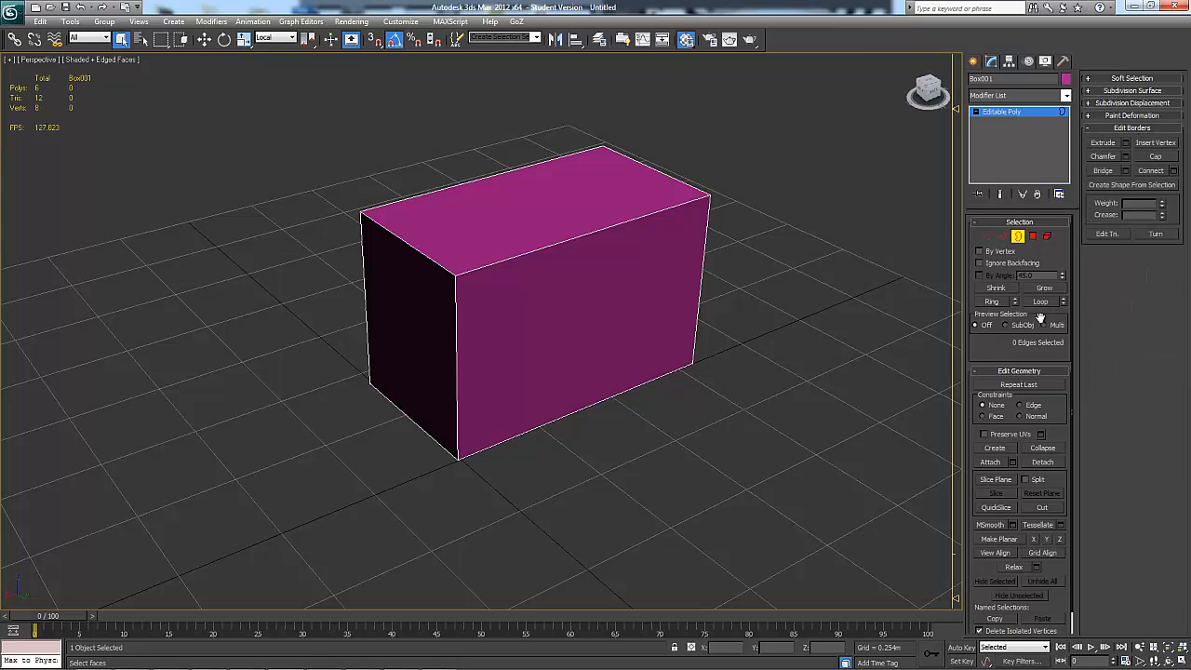
{"action": "left_click", "coordinate": [1035, 238]}
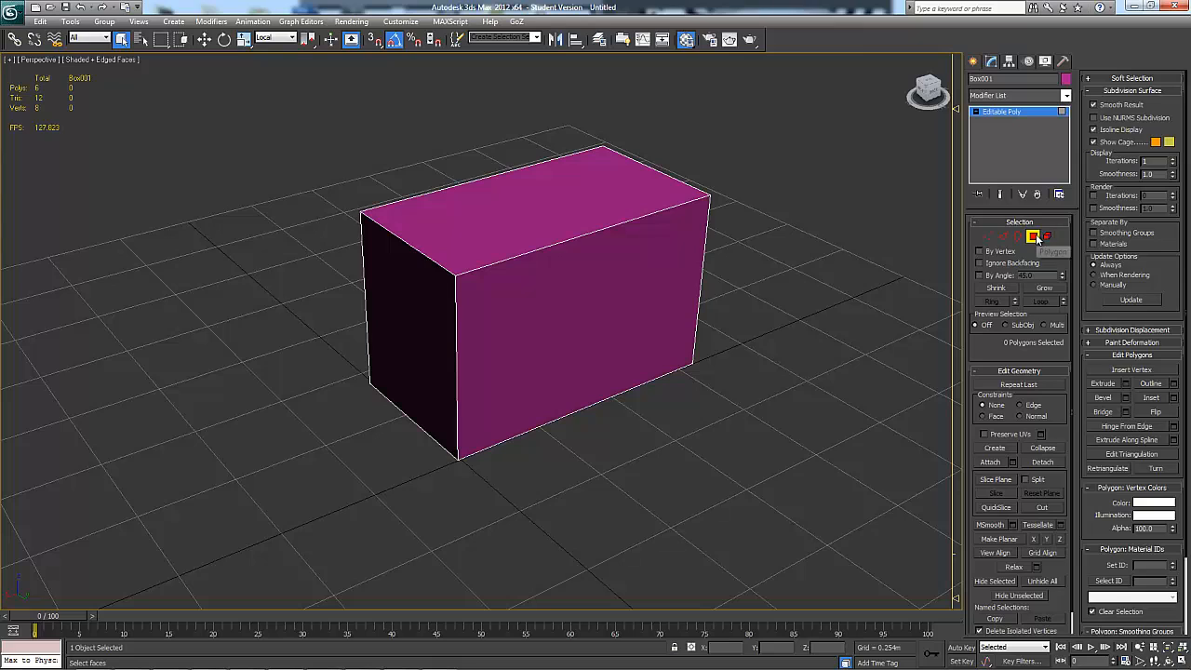
{"action": "left_click", "coordinate": [1114, 91]}
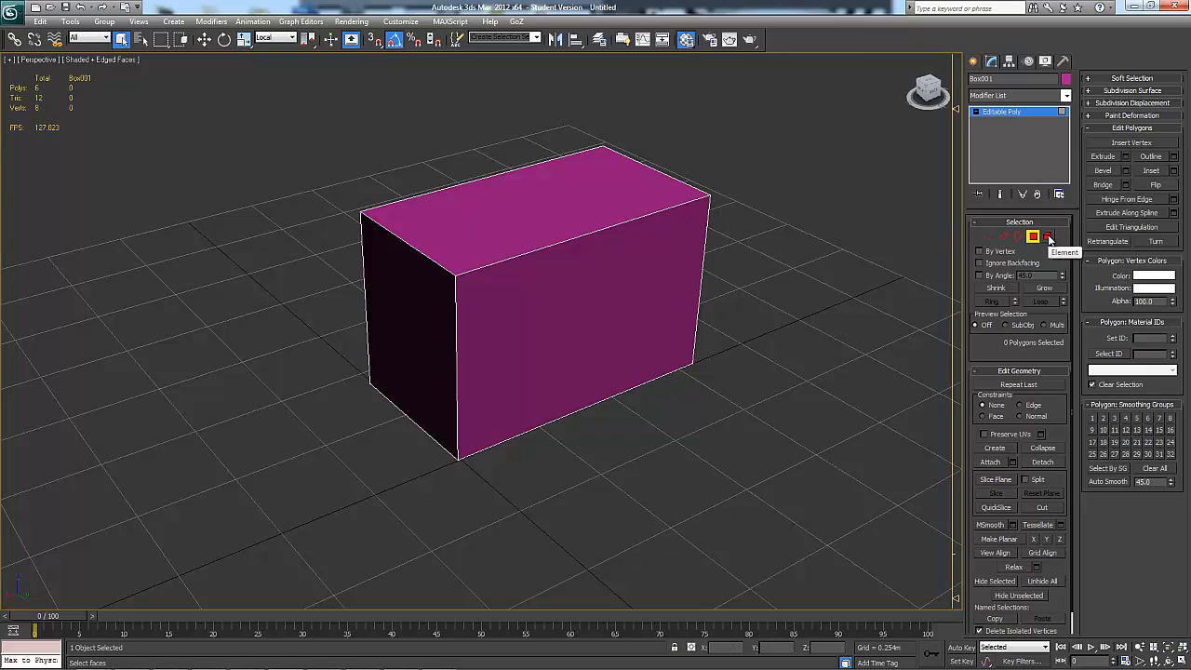
Remove the box's upper front corner vertex at the Vertex level
{"action": "left_click", "coordinate": [988, 236]}
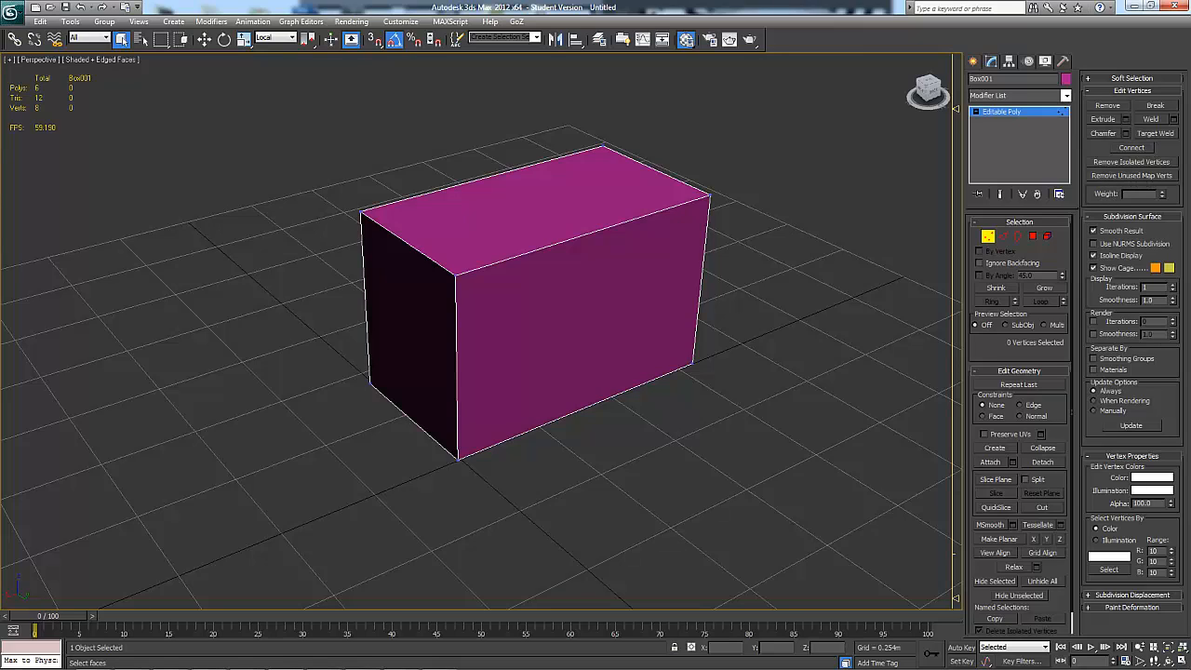
{"action": "left_click", "coordinate": [455, 275]}
{"action": "left_click", "coordinate": [1110, 107]}
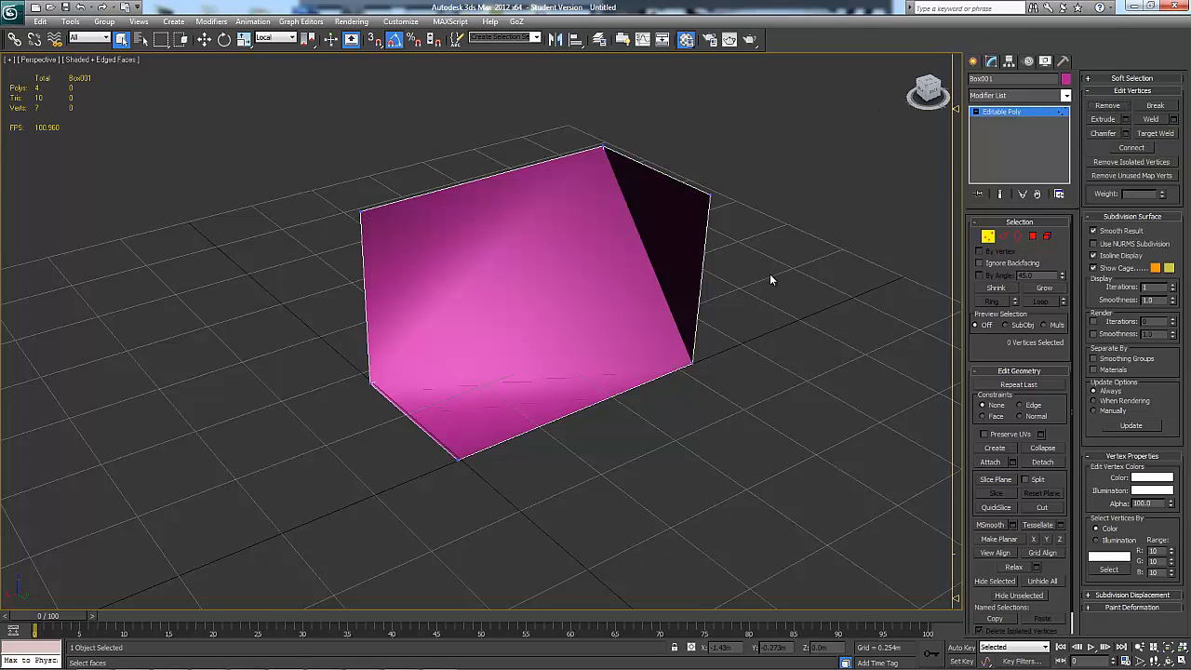
Undo the removal of the box's upper front corner vertex
{"action": "mouse_move", "coordinate": [771, 276]}
{"action": "middle_mouse_down", "text": "alt"}
{"action": "mouse_move", "coordinate": [732, 229]}
{"action": "mouse_move", "coordinate": [673, 234]}
{"action": "mouse_move", "coordinate": [805, 233]}
{"action": "mouse_move", "coordinate": [745, 284]}
{"action": "mouse_move", "coordinate": [758, 258]}
{"action": "middle_mouse_up", "text": "alt"}
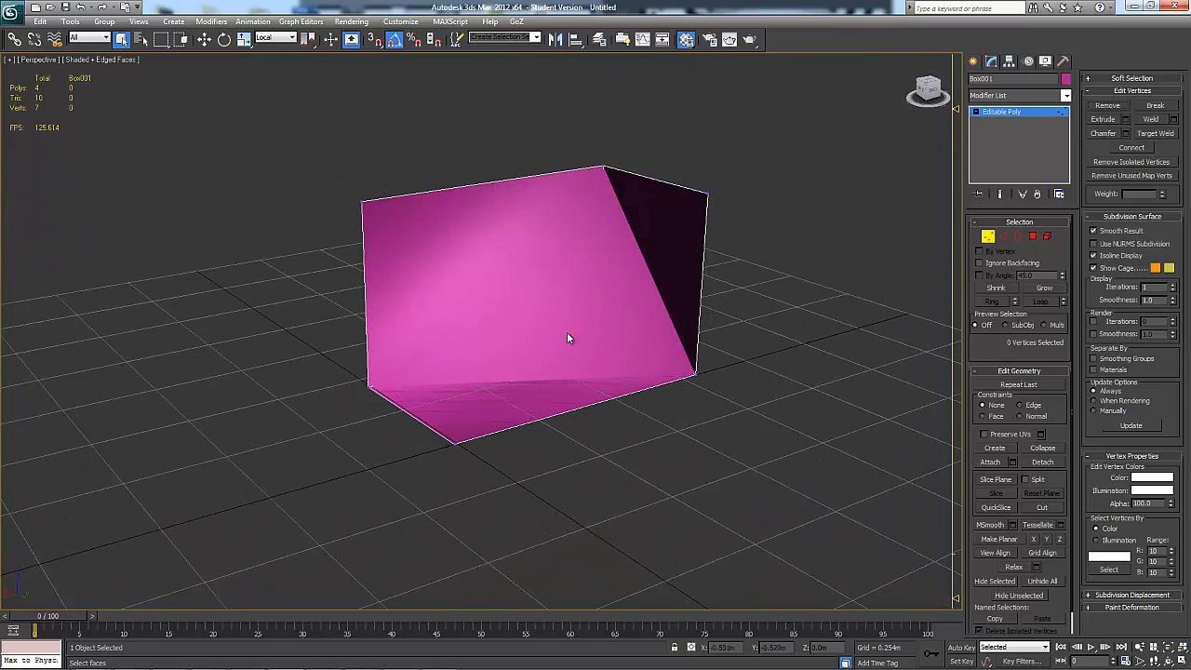
{"action": "mouse_move", "coordinate": [530, 250]}
{"action": "middle_mouse_down", "text": "alt"}
{"action": "mouse_move", "coordinate": [580, 226]}
{"action": "mouse_move", "coordinate": [536, 261]}
{"action": "mouse_move", "coordinate": [496, 248]}
{"action": "mouse_move", "coordinate": [547, 251]}
{"action": "mouse_move", "coordinate": [531, 254]}
{"action": "middle_mouse_up", "text": "alt"}
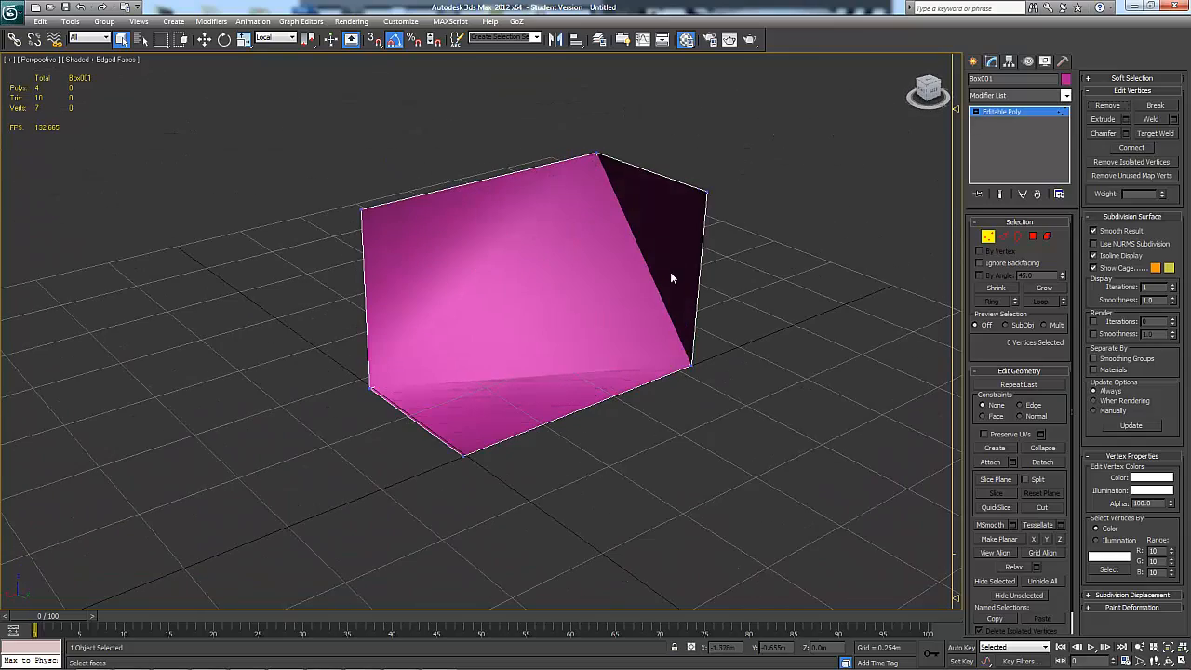
{"action": "key", "text": "ctrl+z"}
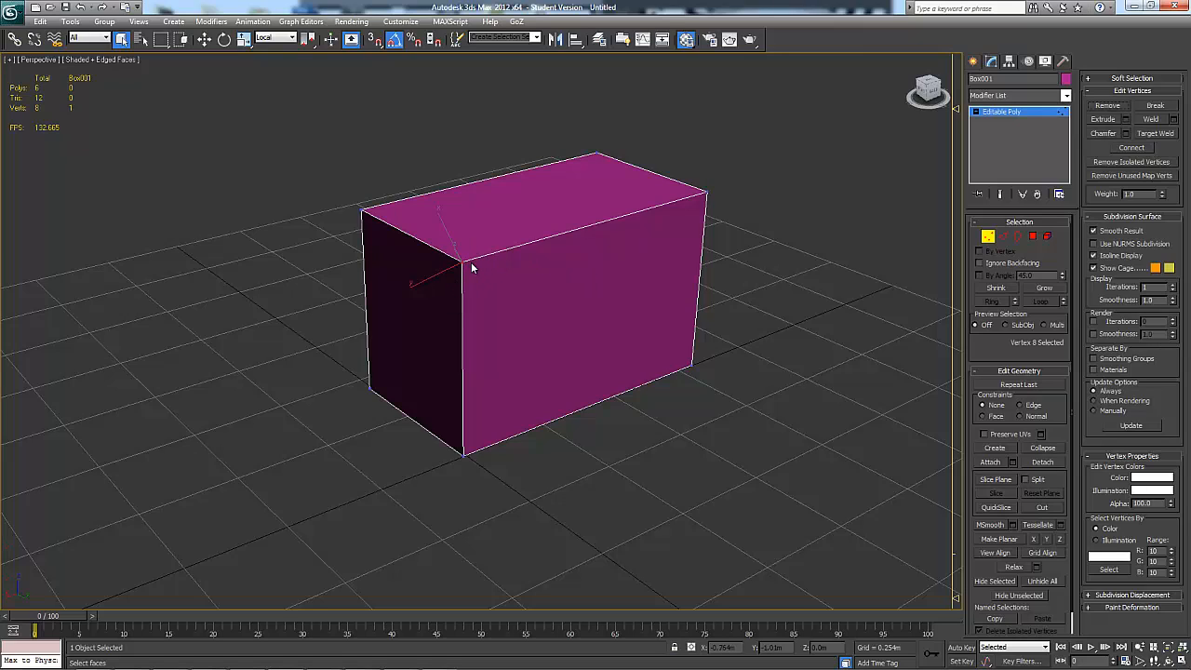
Break the box's upper front corner vertex into a separate vertex for each adjoining face
{"action": "left_click", "coordinate": [1154, 106]}
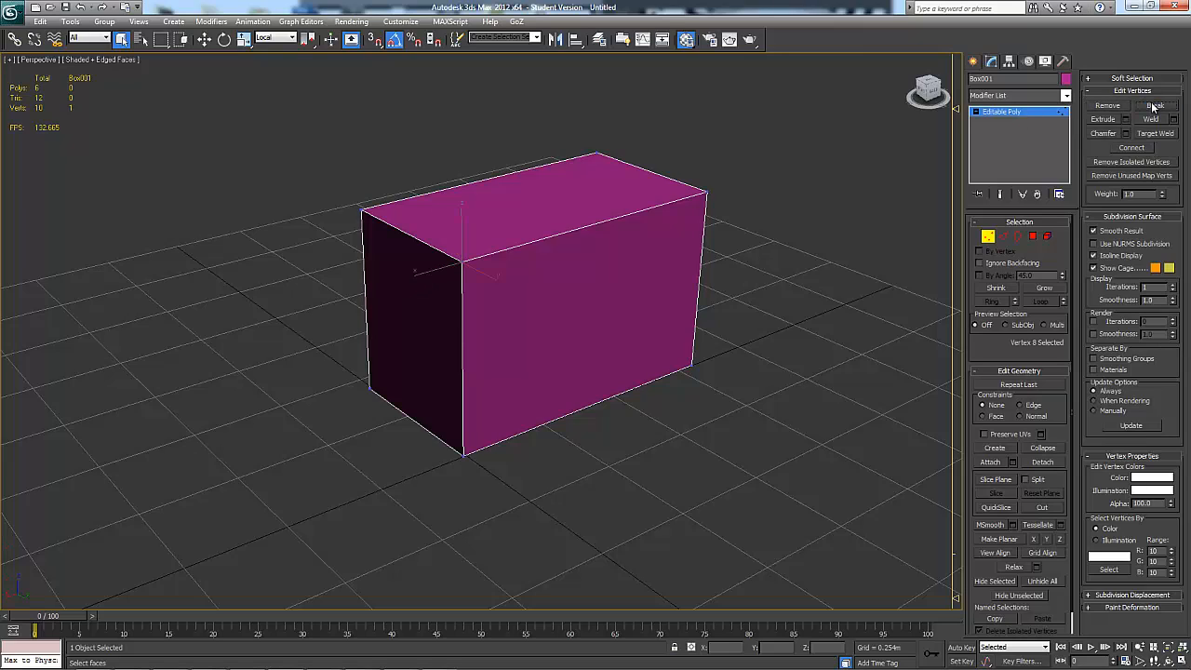
{"action": "left_click", "coordinate": [462, 260]}
{"action": "left_click", "coordinate": [777, 228]}
{"action": "key", "text": "w"}
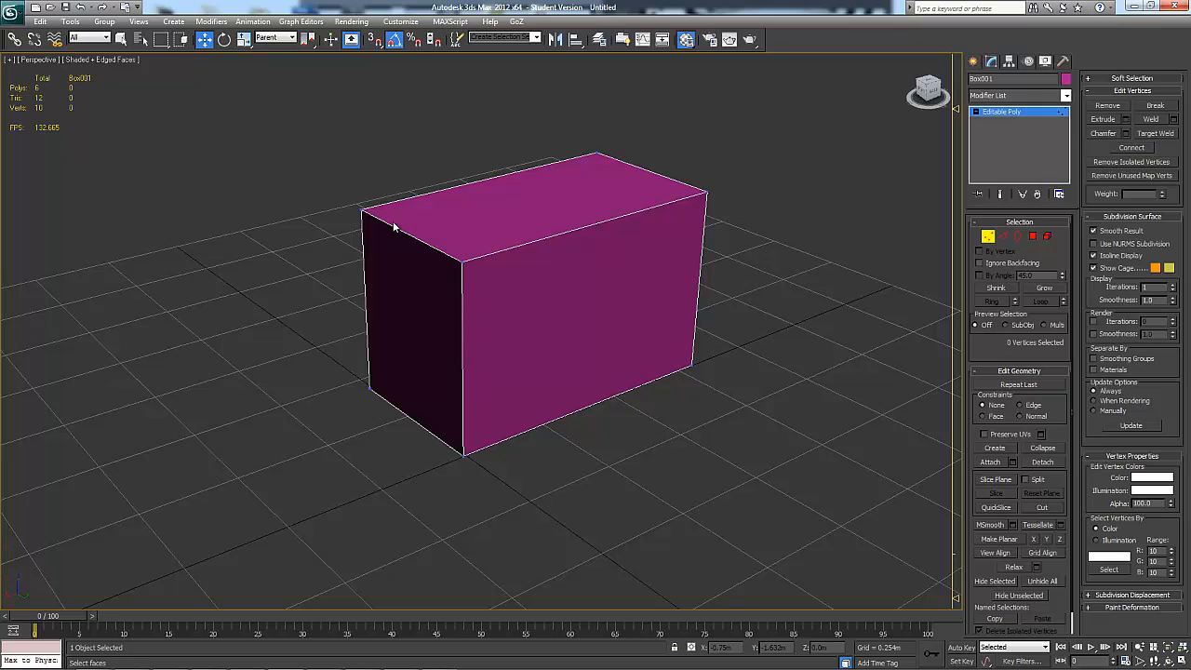
Pull the three broken corner vertices apart by moving one along Y and X, one down and one up
{"action": "left_click", "coordinate": [462, 263]}
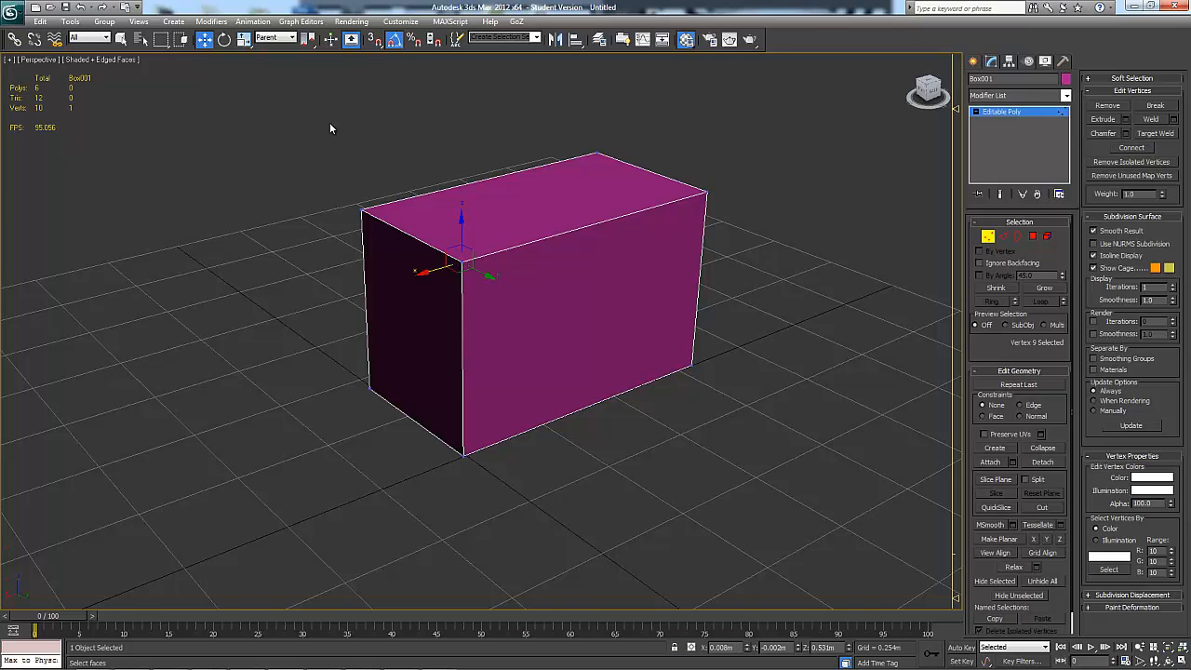
{"action": "middle_click_drag", "start_coordinate": [329, 127], "coordinate": [494, 270], "text": "alt"}
{"action": "left_click_drag", "start_coordinate": [500, 271], "coordinate": [520, 279]}
{"action": "middle_click_drag", "start_coordinate": [470, 273], "coordinate": [439, 280], "text": "alt"}
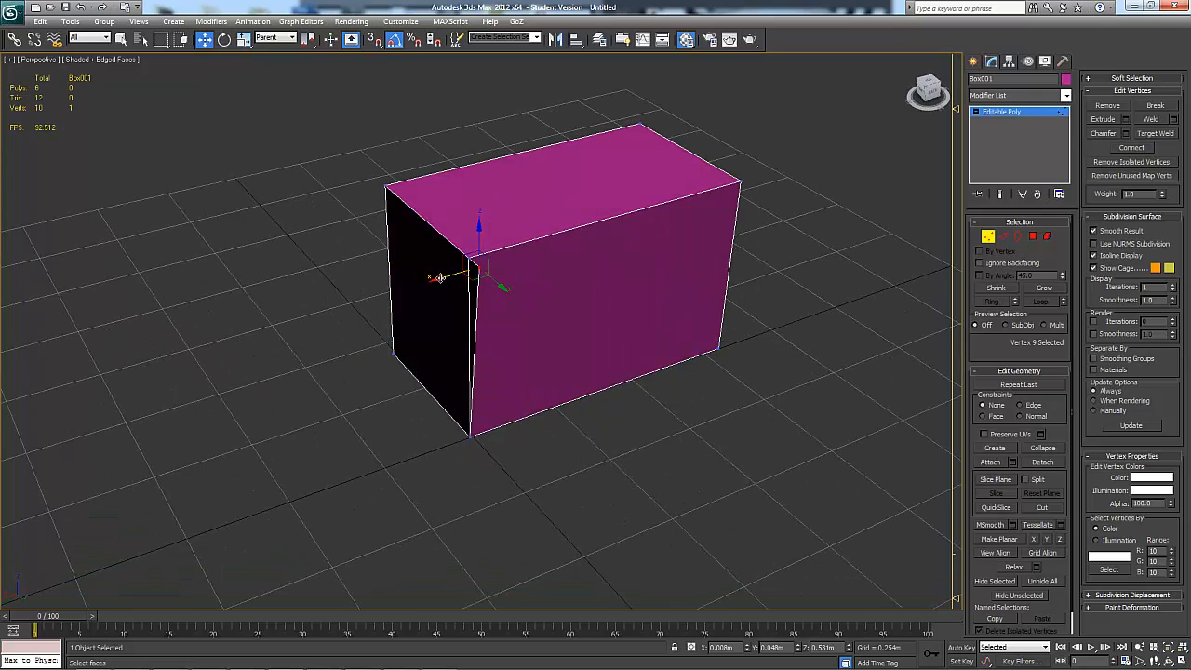
{"action": "left_click_drag", "start_coordinate": [440, 278], "coordinate": [411, 287]}
{"action": "left_click", "coordinate": [467, 257]}
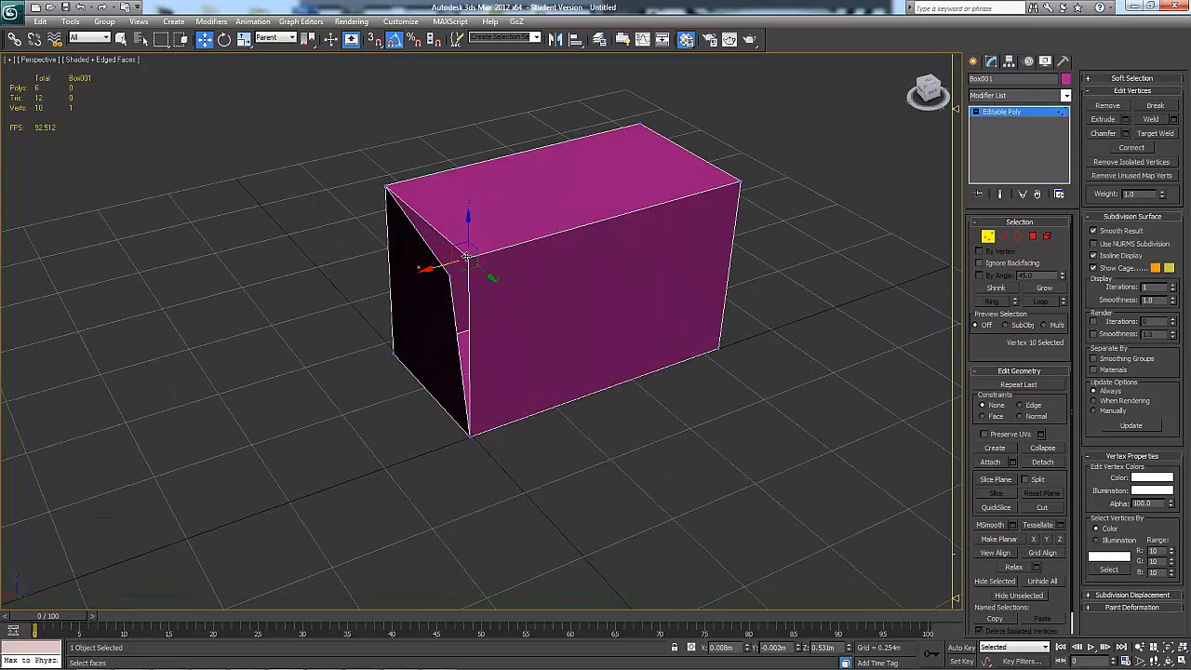
{"action": "left_click_drag", "start_coordinate": [468, 226], "coordinate": [471, 258]}
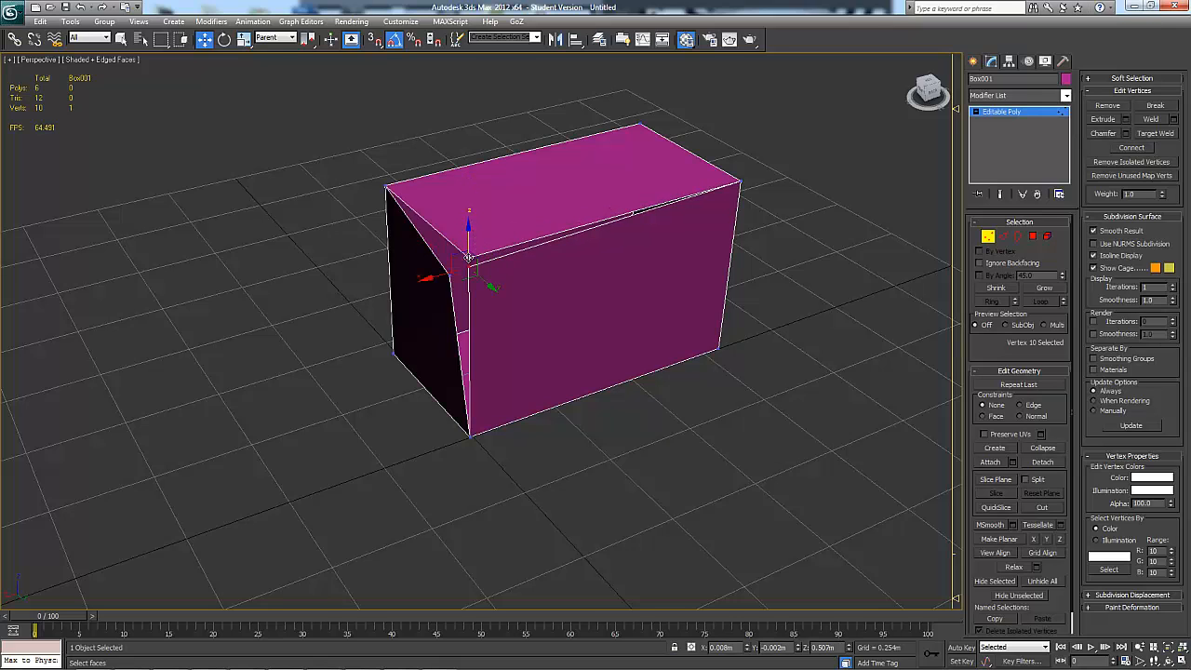
{"action": "left_click", "coordinate": [468, 247]}
{"action": "left_click_drag", "start_coordinate": [468, 217], "coordinate": [468, 206]}
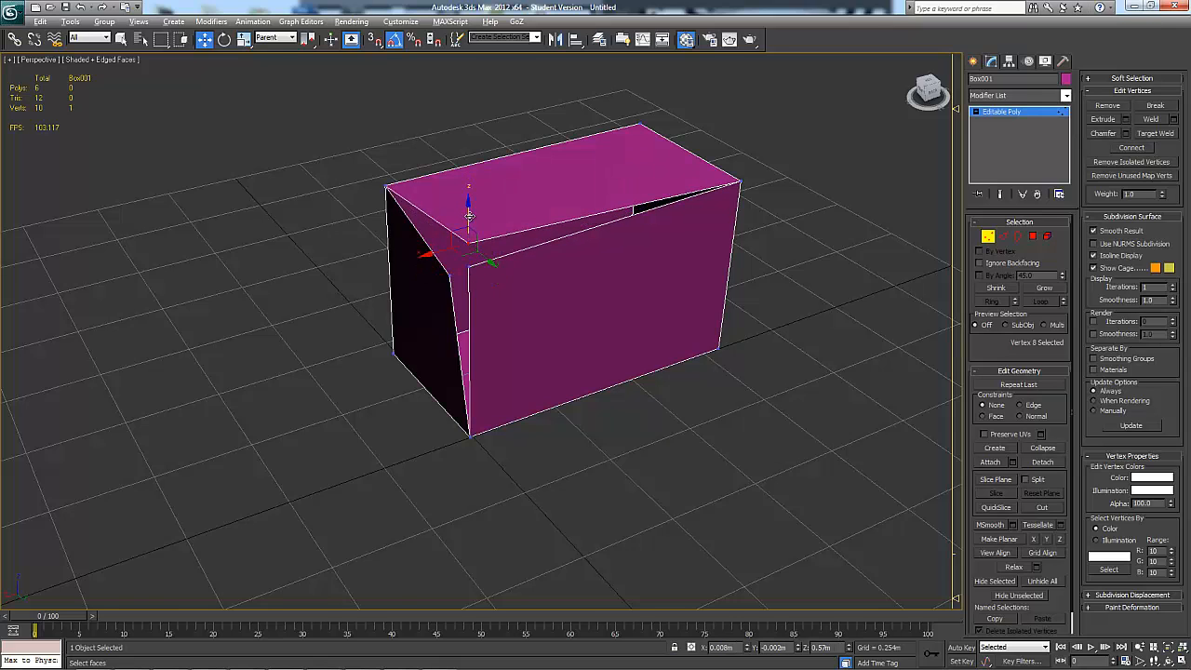
{"action": "middle_click_drag", "start_coordinate": [468, 206], "coordinate": [503, 206], "text": "alt"}
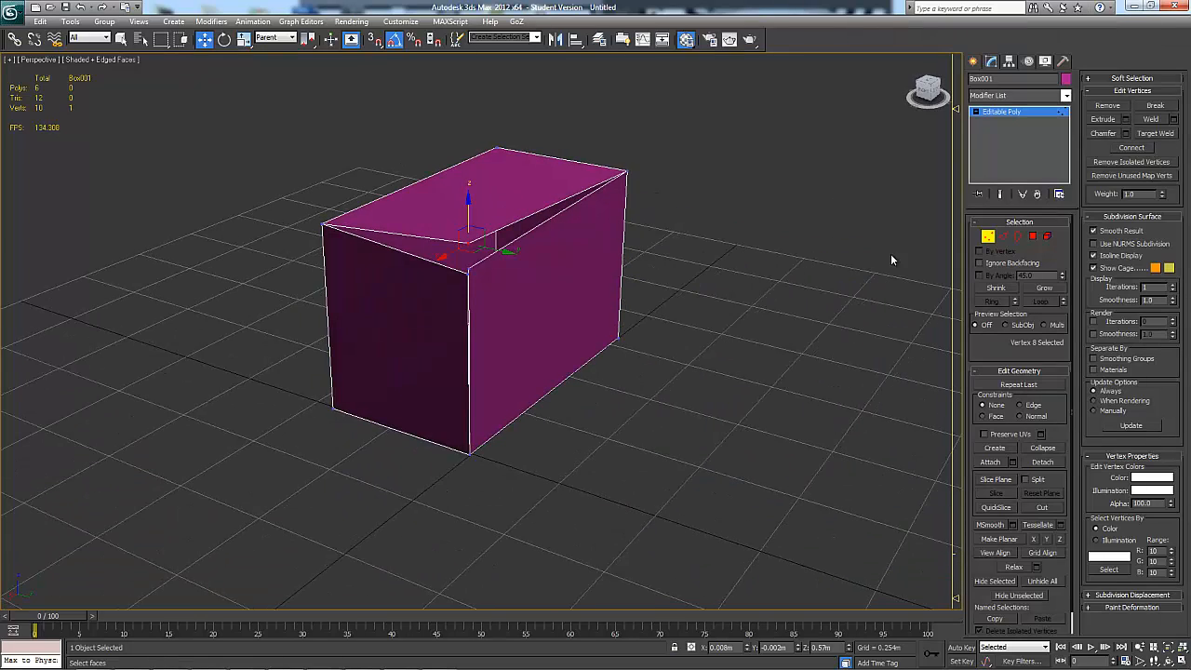
Undo the moves of the broken vertices back to the point where all three corner vertices are selected
{"action": "key", "text": "ctrl+z"}
{"action": "key", "text": "ctrl+z"}
{"action": "key", "text": "ctrl+z"}
{"action": "key", "text": "ctrl+z"}
{"action": "key", "text": "ctrl+z"}
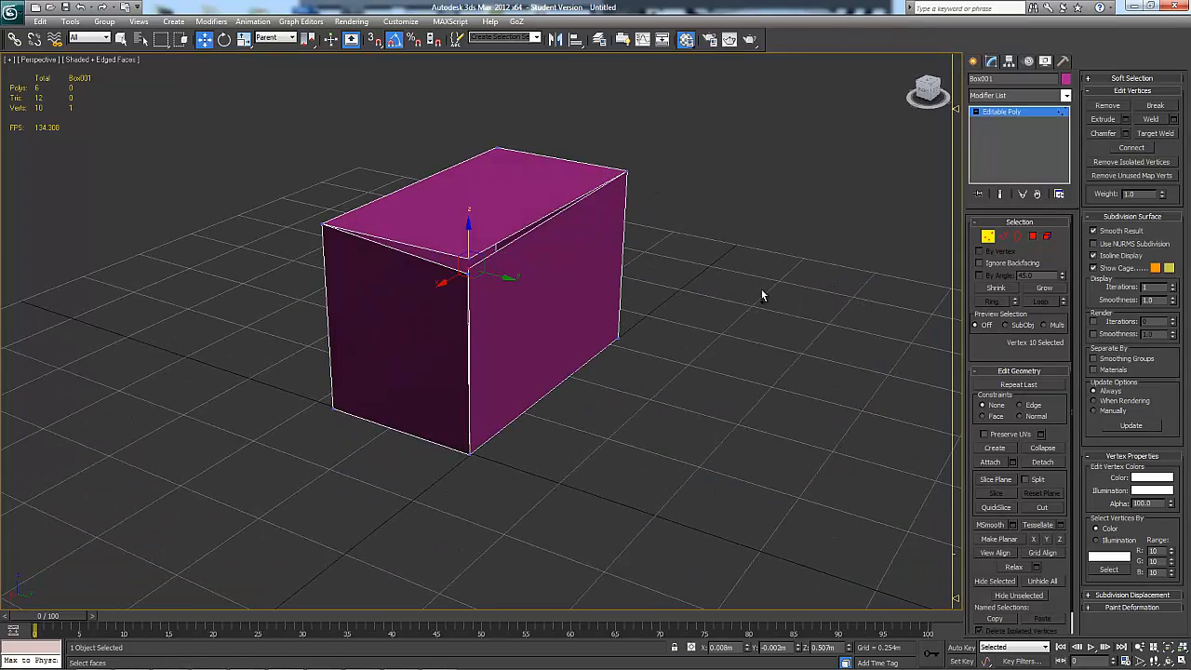
{"action": "key", "text": "ctrl+z"}
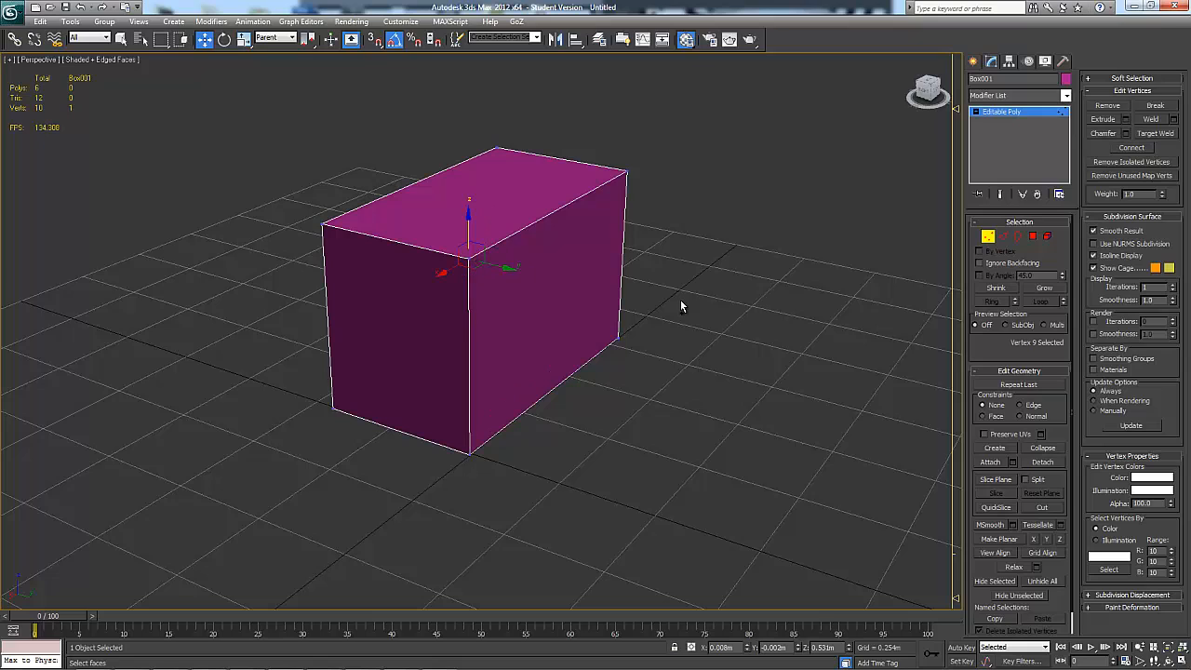
{"action": "key", "text": "ctrl+z"}
{"action": "key", "text": "ctrl+z"}
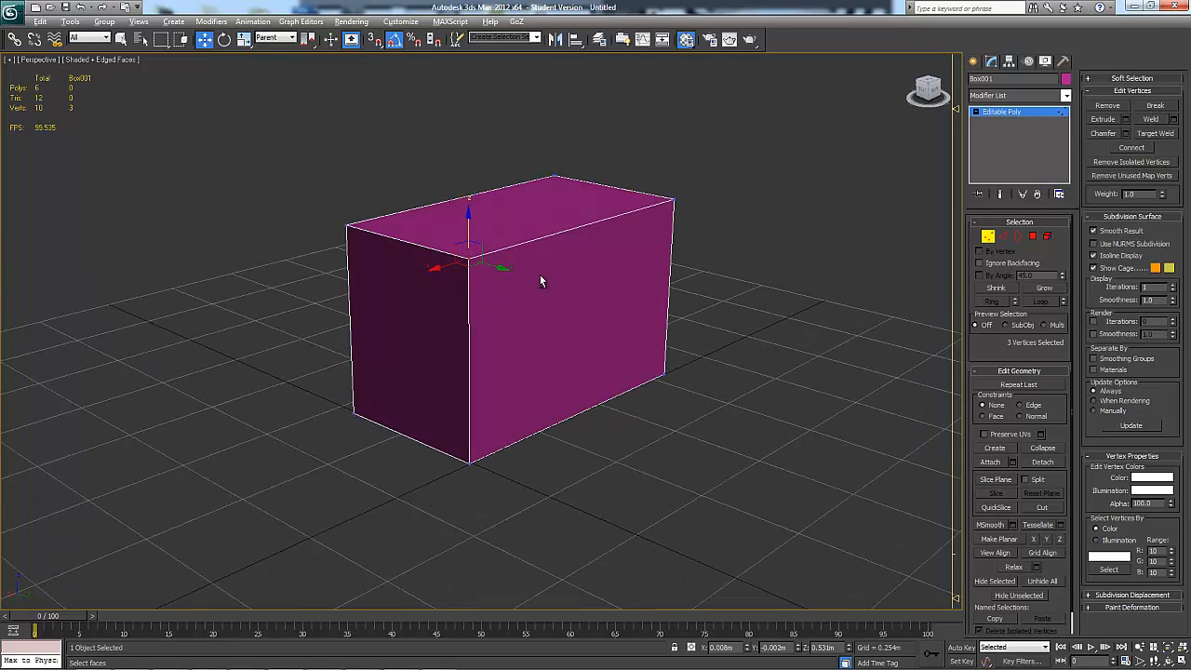
{"action": "key", "text": "ctrl+z"}
Weld the three selected corner vertices into one, trying higher and zero weld thresholds before accepting, and clear the selection
{"action": "left_click", "coordinate": [1174, 121]}
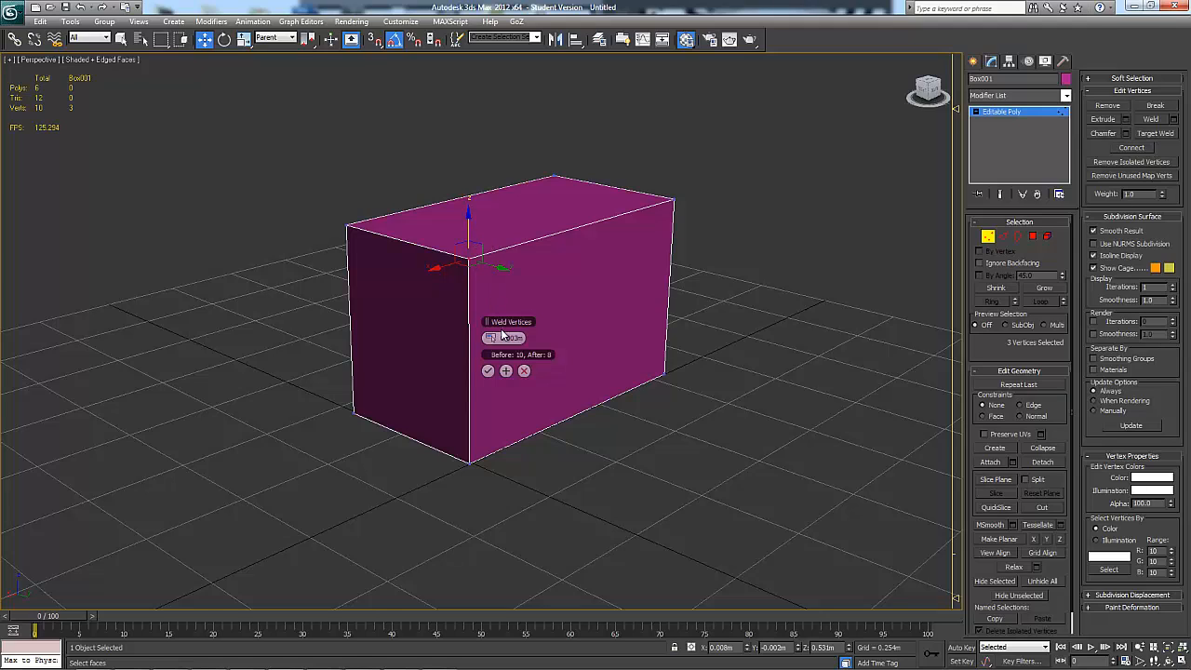
{"action": "left_click_drag", "start_coordinate": [495, 339], "coordinate": [527, 296]}
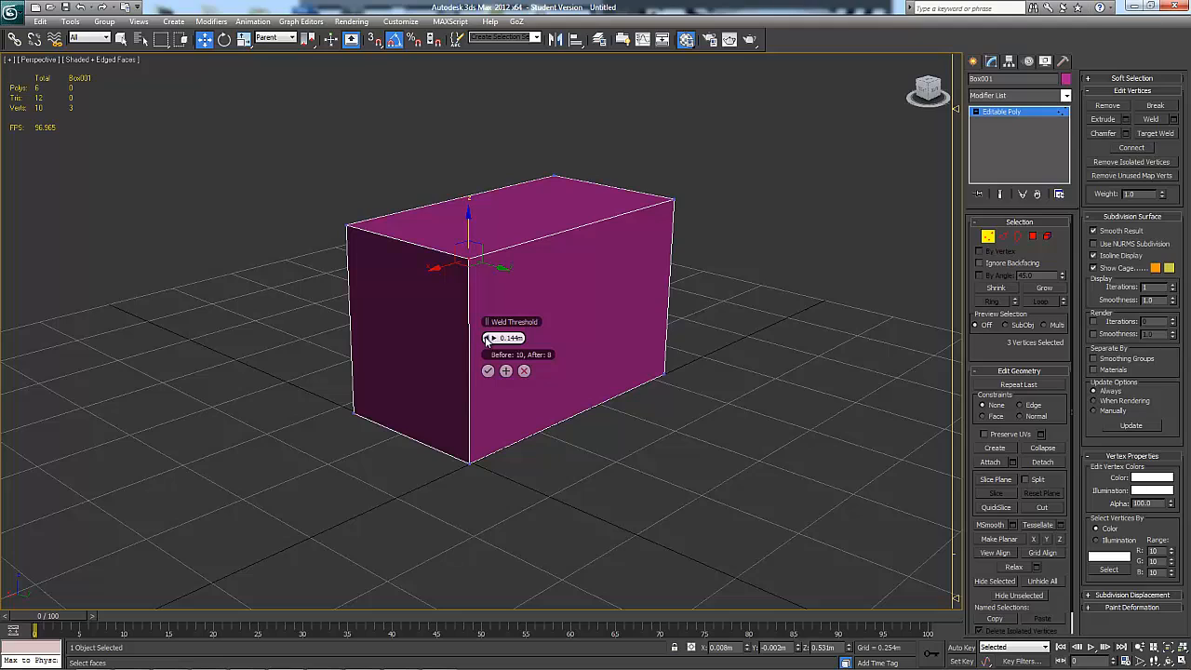
{"action": "left_click_drag", "start_coordinate": [446, 335], "coordinate": [431, 342]}
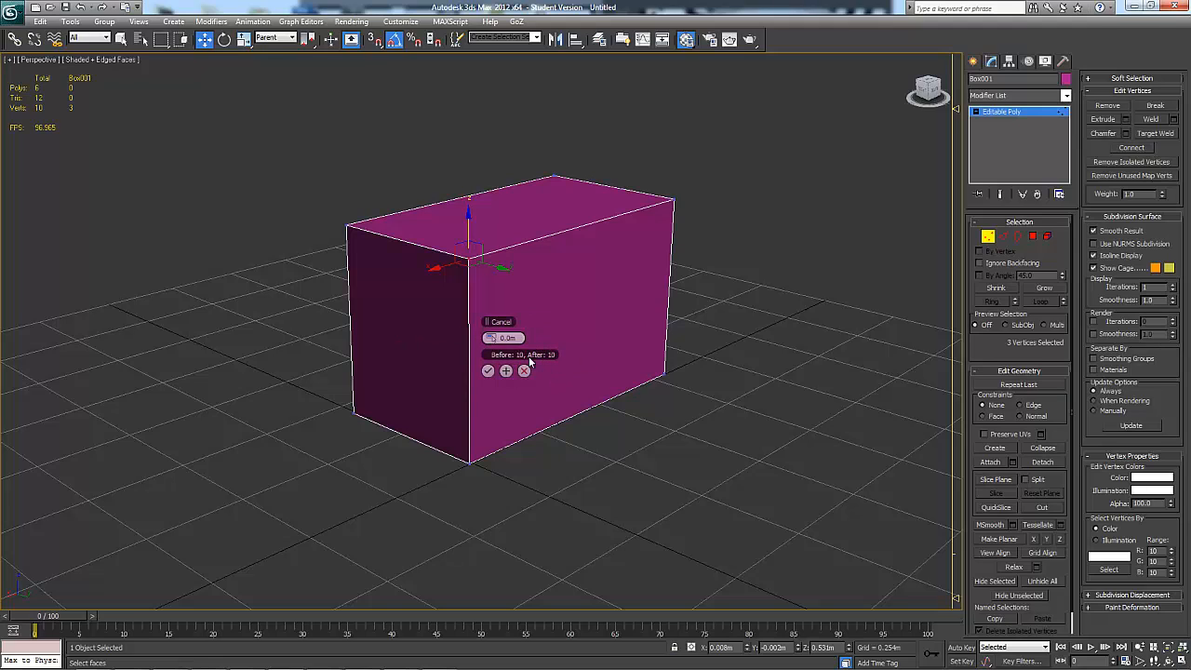
{"action": "left_click_drag", "start_coordinate": [496, 338], "coordinate": [496, 321]}
{"action": "left_click", "coordinate": [487, 371]}
{"action": "middle_click_drag", "start_coordinate": [488, 370], "coordinate": [822, 198], "text": "alt"}
{"action": "left_click", "coordinate": [857, 244]}
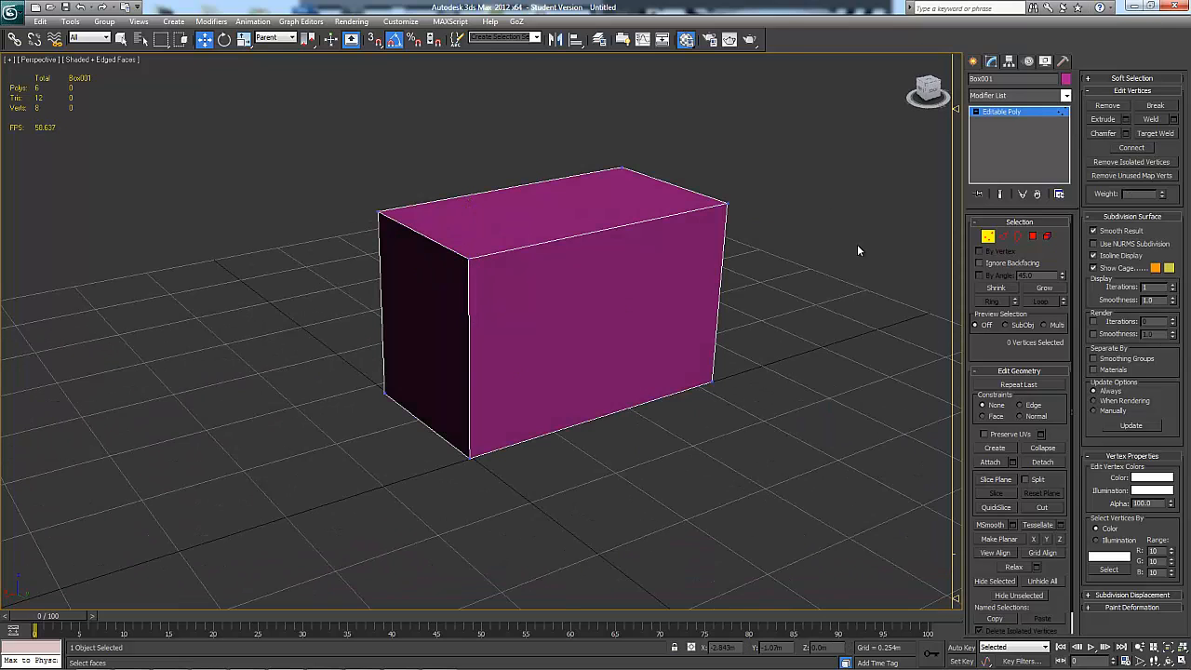
Extrude the upper front corner vertex into a long outward spike with a widened base
{"action": "scroll", "coordinate": [479, 255], "scroll_direction": "up", "scroll_amount": 3}
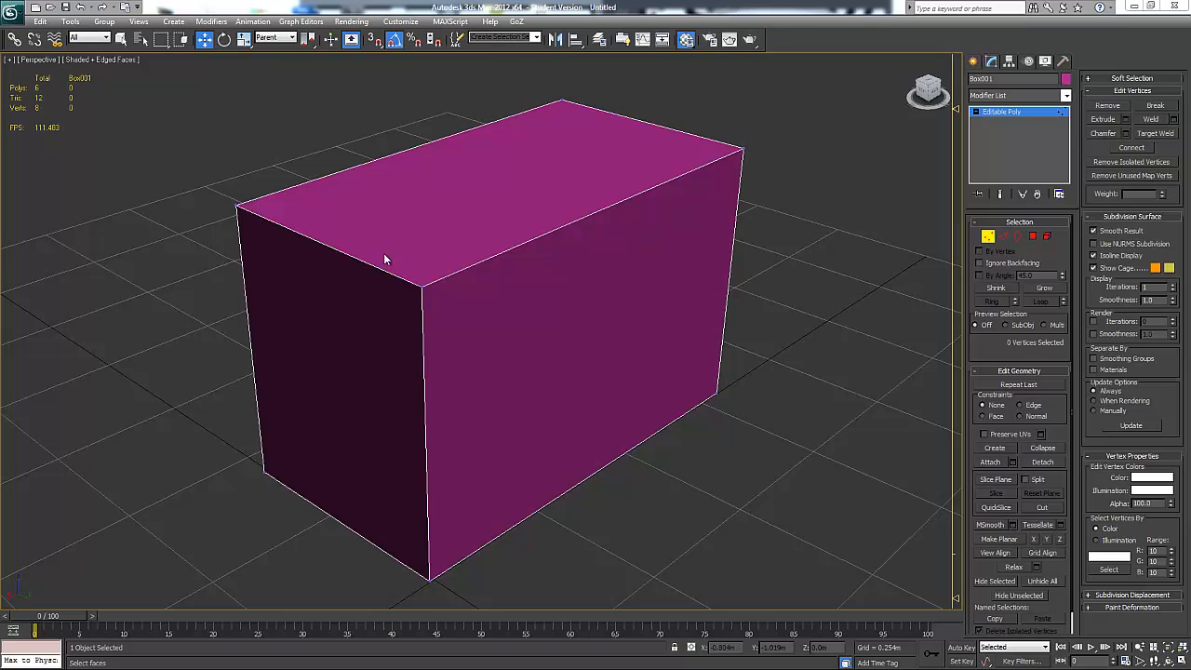
{"action": "left_click", "coordinate": [421, 285]}
{"action": "middle_click_drag", "start_coordinate": [473, 322], "coordinate": [521, 307], "text": "alt"}
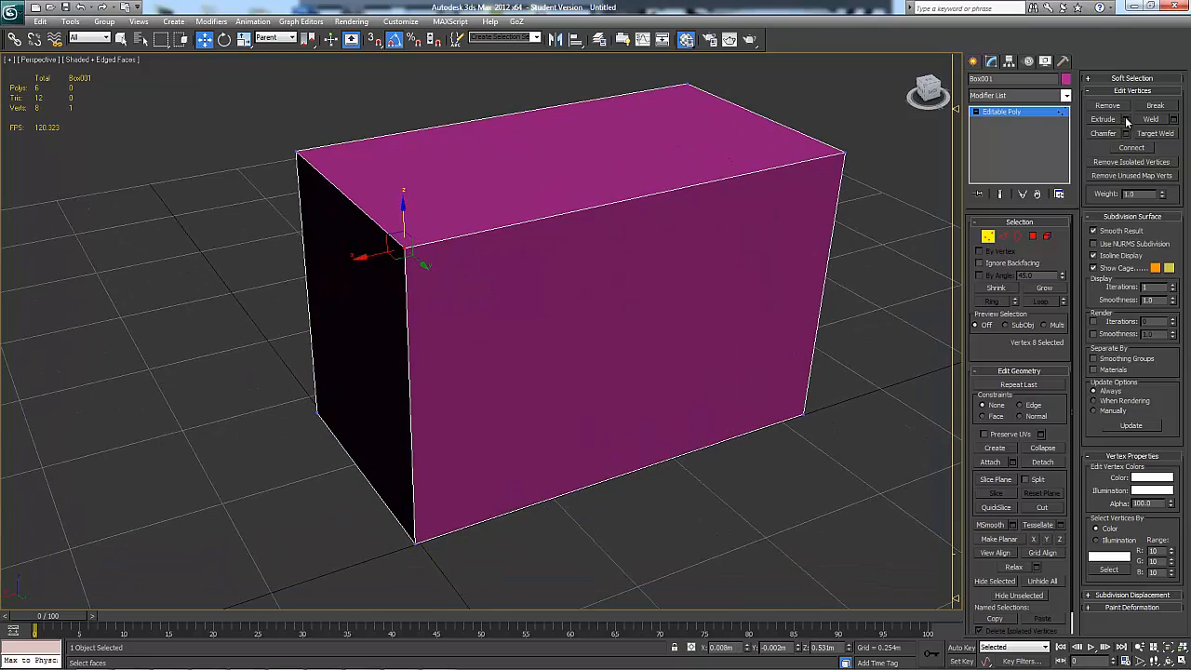
{"action": "left_click", "coordinate": [1125, 120]}
{"action": "middle_click_drag", "start_coordinate": [667, 232], "coordinate": [606, 217], "text": "alt"}
{"action": "scroll", "coordinate": [759, 212], "scroll_direction": "up", "scroll_amount": 4}
{"action": "mouse_move", "coordinate": [488, 338]}
{"action": "left_mouse_down"}
{"action": "mouse_move", "coordinate": [432, 340]}
{"action": "mouse_move", "coordinate": [497, 339]}
{"action": "mouse_move", "coordinate": [548, 356]}
{"action": "mouse_move", "coordinate": [475, 355]}
{"action": "mouse_move", "coordinate": [502, 355]}
{"action": "left_mouse_up"}
{"action": "middle_click_drag", "start_coordinate": [436, 337], "coordinate": [528, 323], "text": "alt"}
{"action": "left_click", "coordinate": [489, 374]}
Select the other upper corner vertex on the spike's end face and give it a 0.166 m chamfer
{"action": "middle_click_drag", "start_coordinate": [341, 357], "coordinate": [444, 298], "text": "alt"}
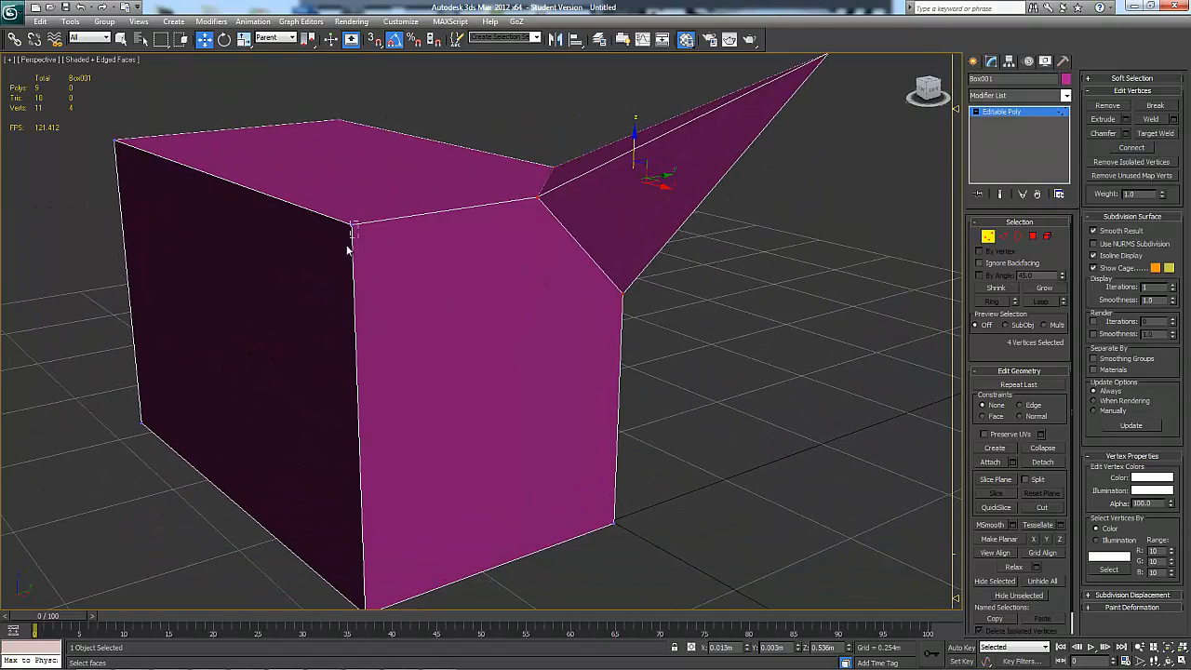
{"action": "left_click_drag", "start_coordinate": [347, 245], "coordinate": [343, 249]}
{"action": "middle_click_drag", "start_coordinate": [344, 249], "coordinate": [423, 244], "text": "alt"}
{"action": "left_click", "coordinate": [1126, 134]}
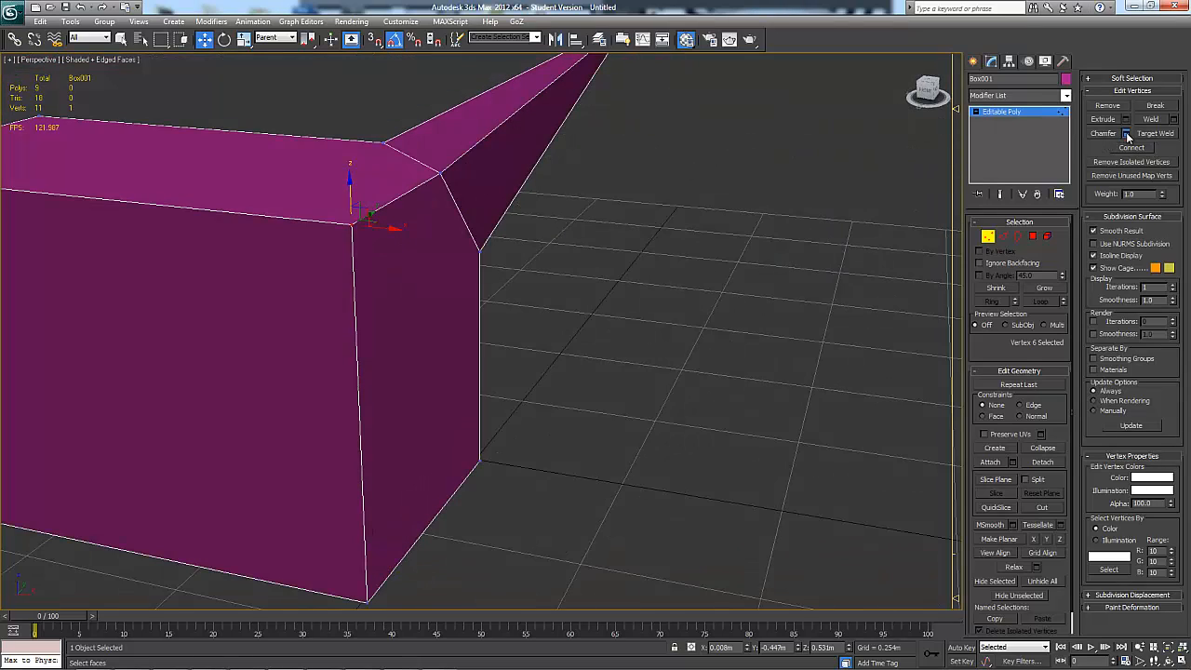
{"action": "middle_click_drag", "start_coordinate": [771, 223], "coordinate": [770, 209], "text": "alt"}
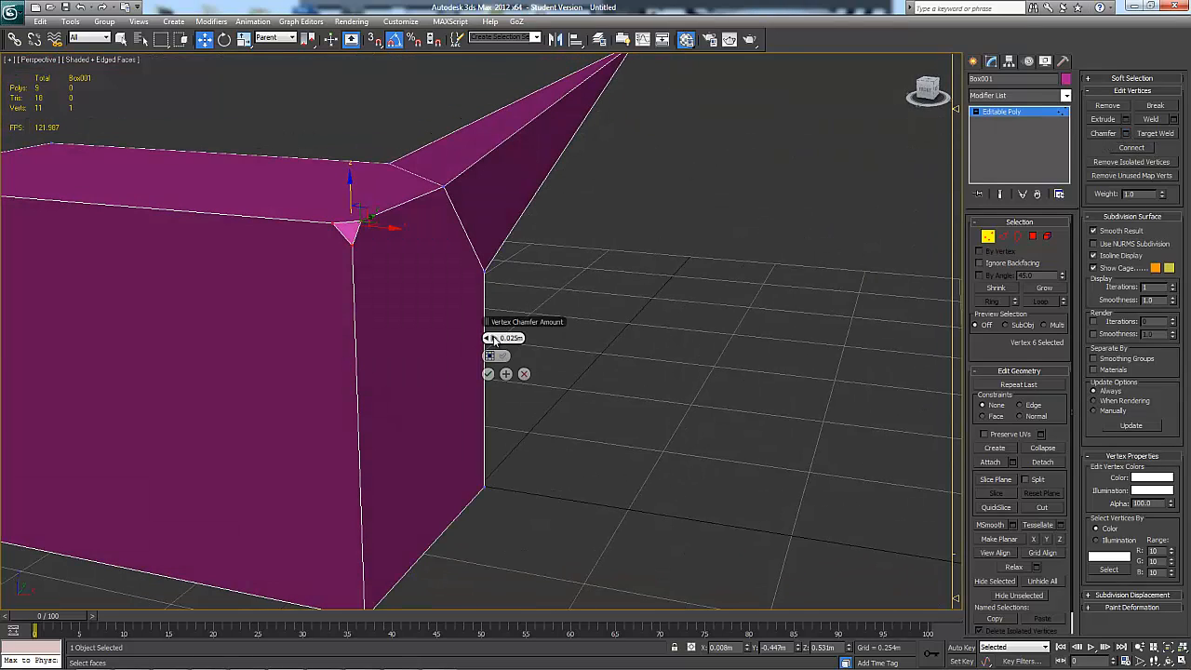
{"action": "left_click_drag", "start_coordinate": [493, 339], "coordinate": [493, 331]}
{"action": "middle_click_drag", "start_coordinate": [531, 233], "coordinate": [370, 173], "text": "alt"}
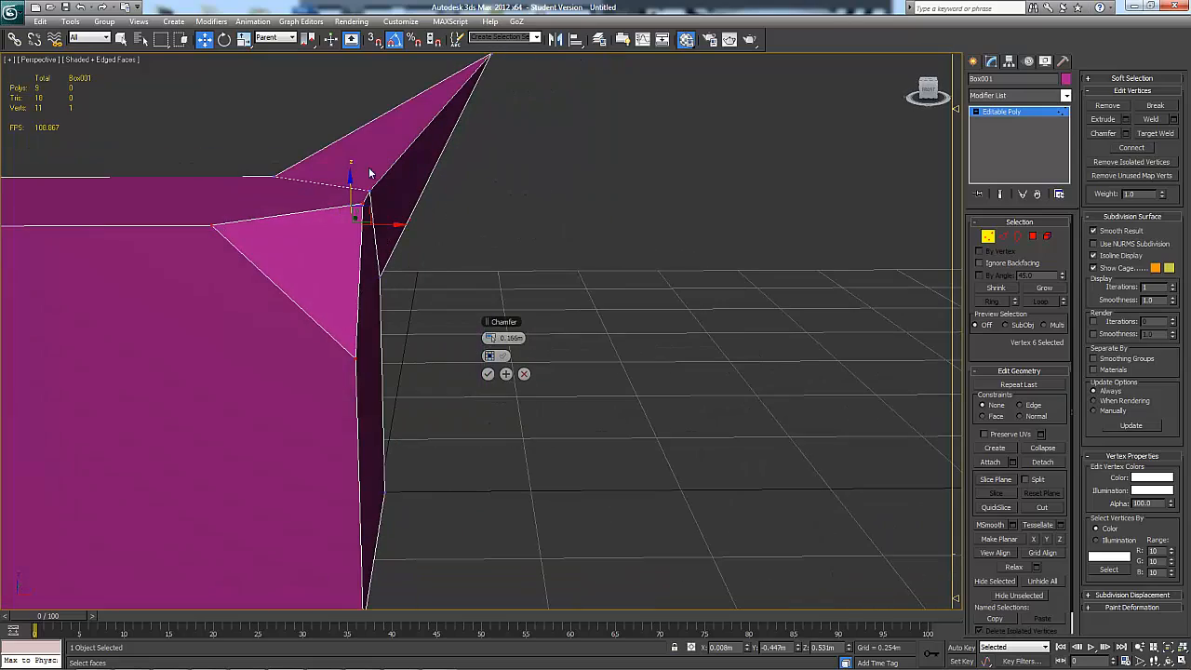
{"action": "middle_click_drag", "start_coordinate": [454, 234], "coordinate": [316, 160], "text": "alt"}
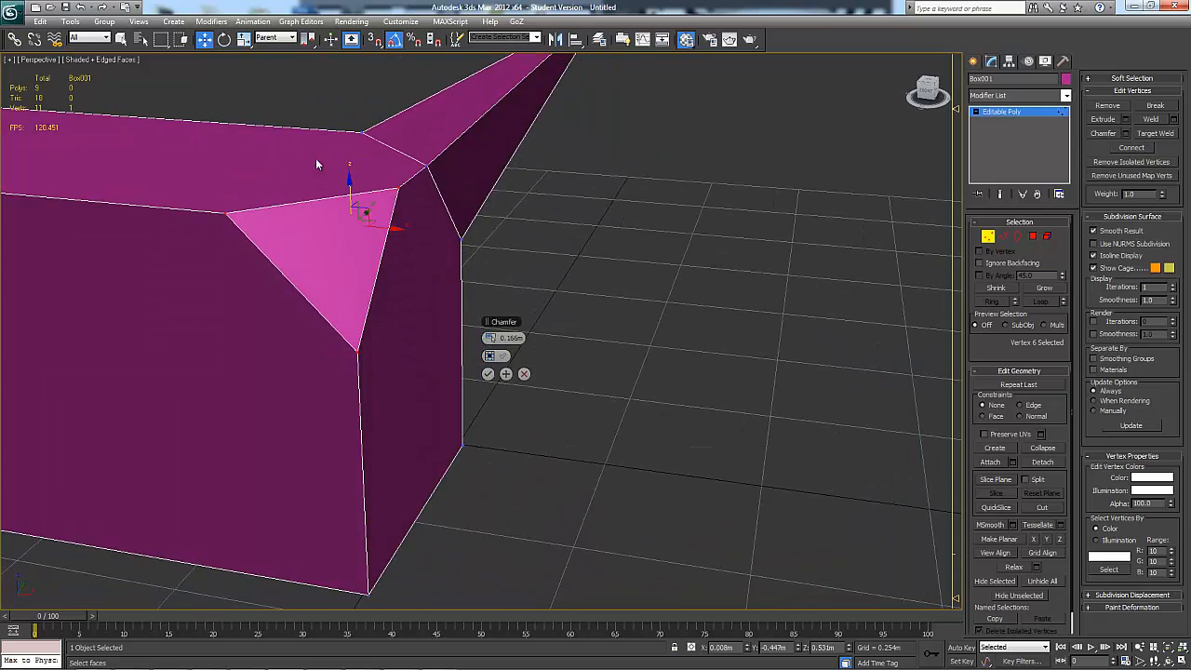
{"action": "mouse_move", "coordinate": [390, 295]}
{"action": "middle_mouse_down", "text": "alt"}
{"action": "mouse_move", "coordinate": [322, 279]}
{"action": "mouse_move", "coordinate": [391, 296]}
{"action": "middle_mouse_up", "text": "alt"}
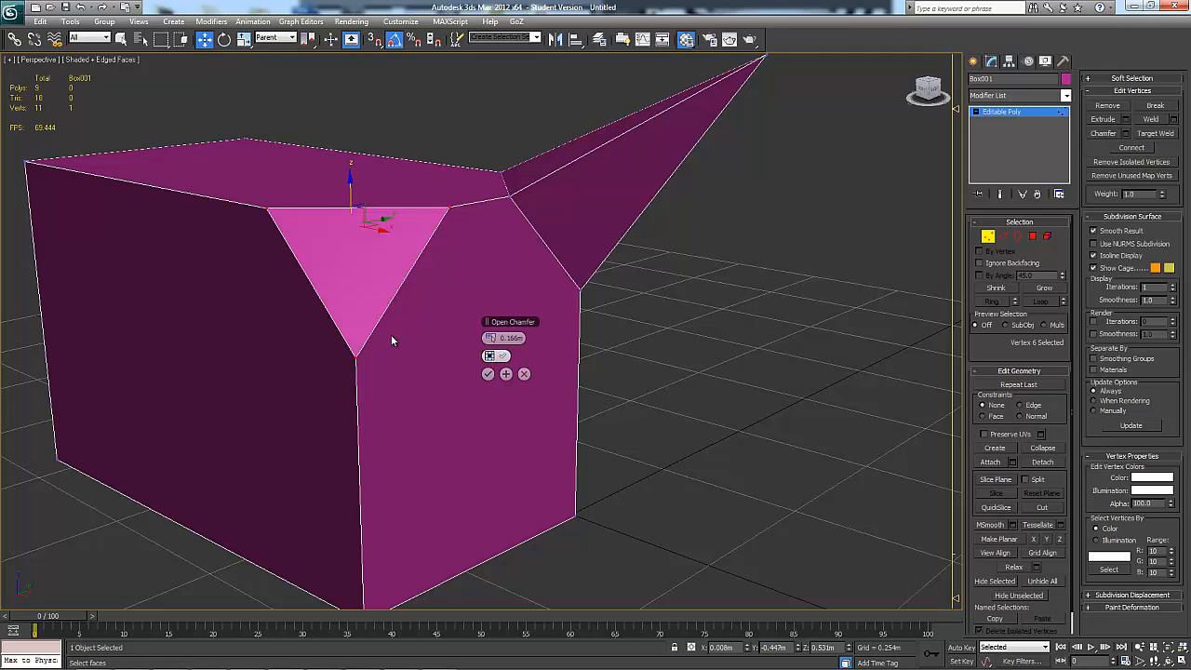
Preview the corner chamfer with the Open option on, turn Open off again, accept the chamfer and clear the selection
{"action": "left_click", "coordinate": [490, 357]}
{"action": "middle_click_drag", "start_coordinate": [398, 354], "coordinate": [345, 345], "text": "alt"}
{"action": "middle_click_drag", "start_coordinate": [369, 258], "coordinate": [470, 296], "text": "alt"}
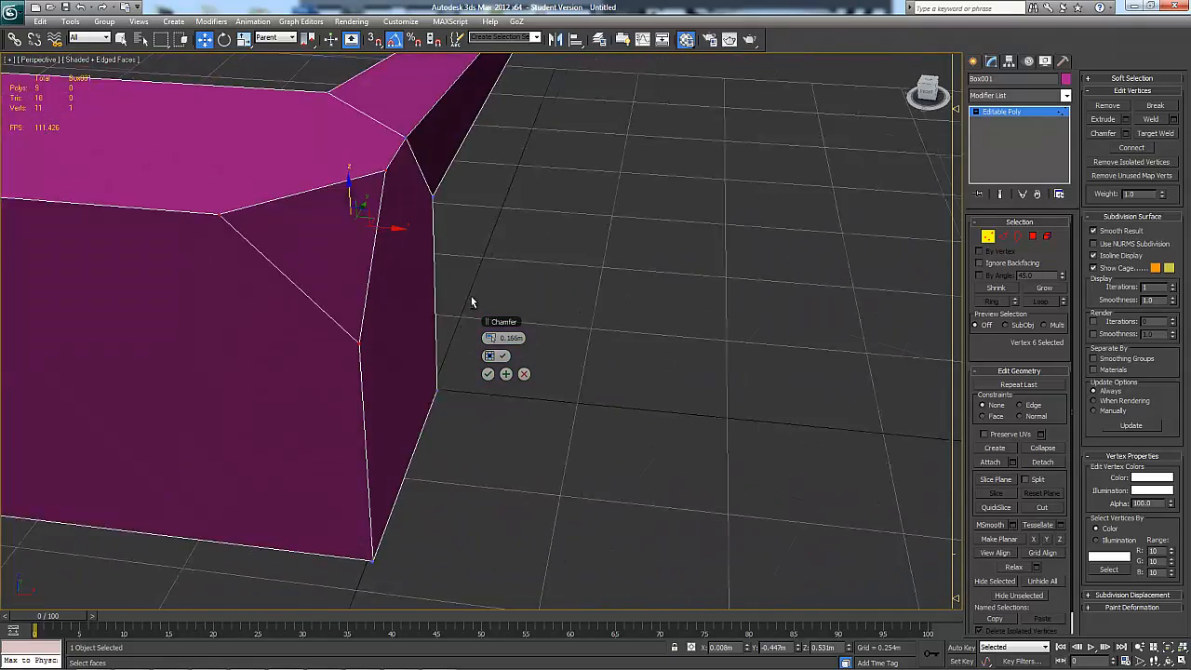
{"action": "left_click", "coordinate": [491, 356]}
{"action": "middle_click_drag", "start_coordinate": [463, 350], "coordinate": [485, 378], "text": "alt"}
{"action": "left_click", "coordinate": [485, 374]}
{"action": "left_click", "coordinate": [689, 374]}
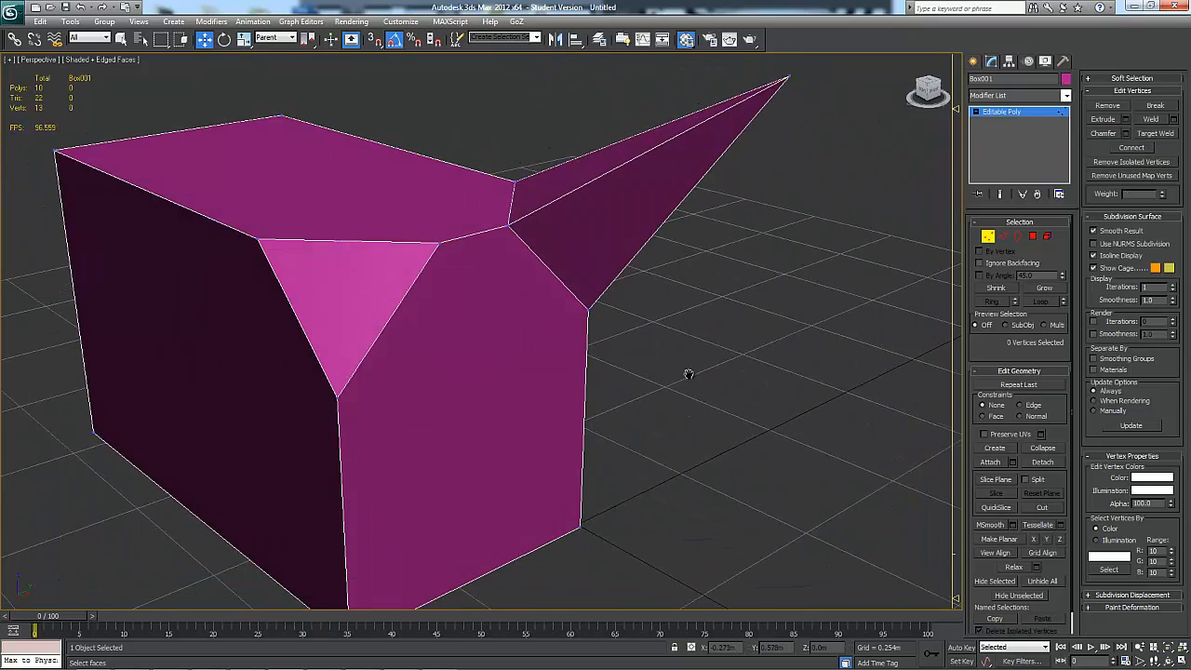
Target weld the chamfer's two other vertices onto its vertex on the top edge of the long side face
{"action": "middle_click_drag", "start_coordinate": [689, 374], "coordinate": [740, 377], "text": "alt"}
{"action": "left_click", "coordinate": [1154, 133]}
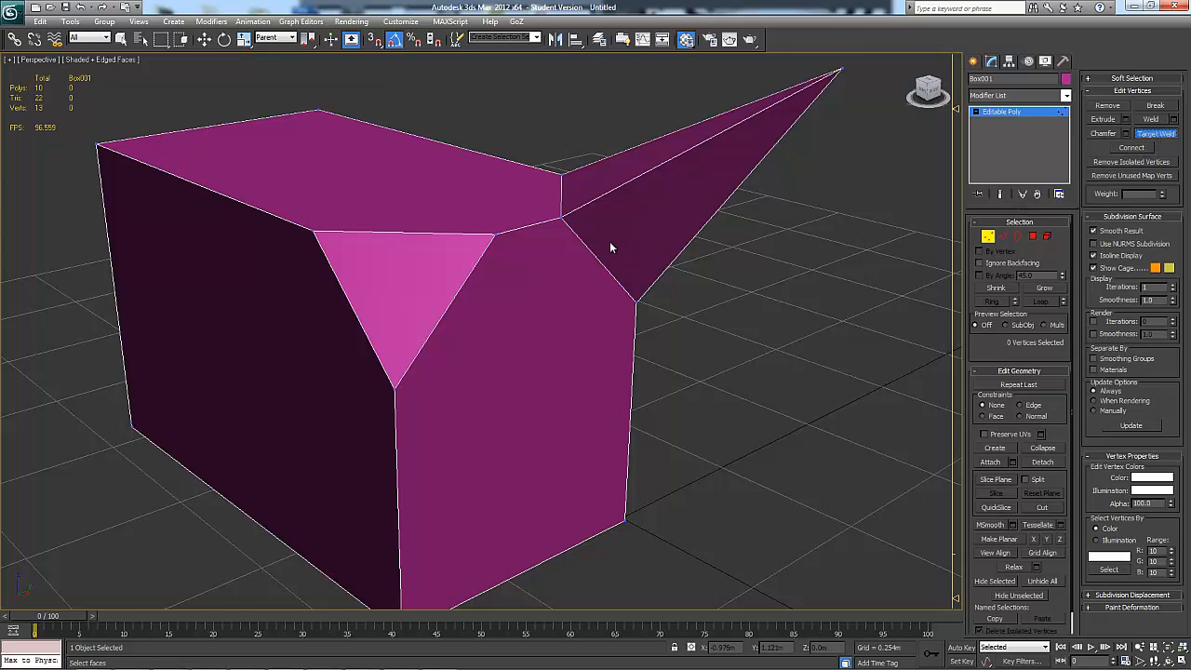
{"action": "left_click", "coordinate": [494, 234]}
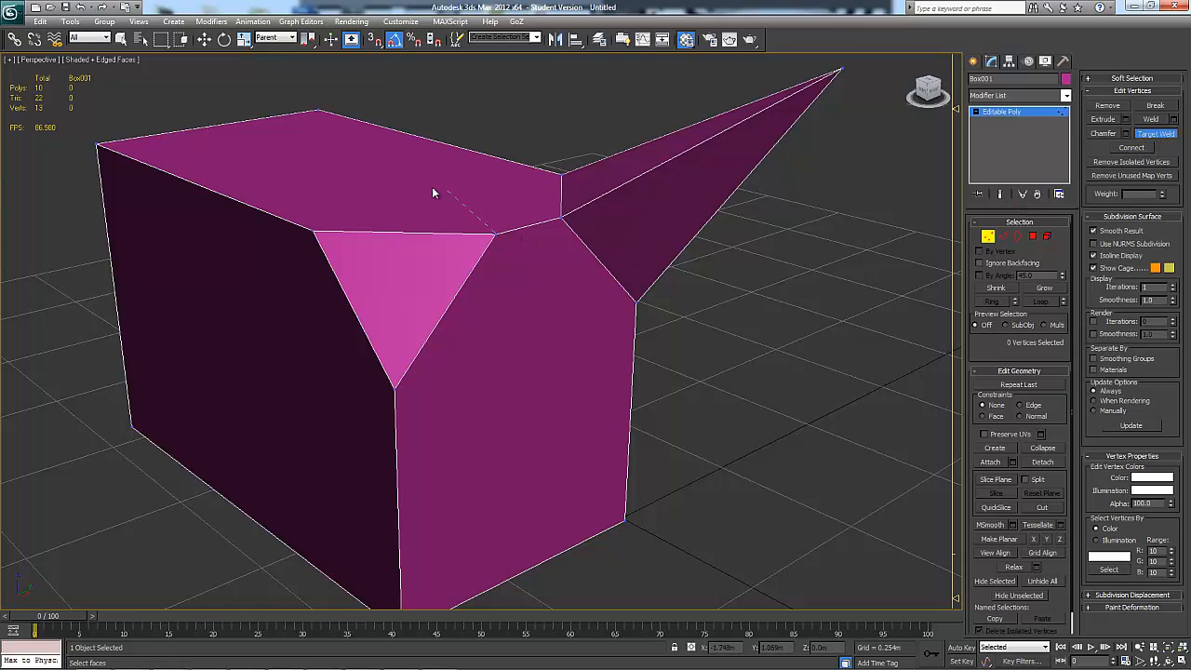
{"action": "left_click", "coordinate": [314, 229]}
{"action": "middle_click_drag", "start_coordinate": [383, 244], "coordinate": [431, 311], "text": "alt"}
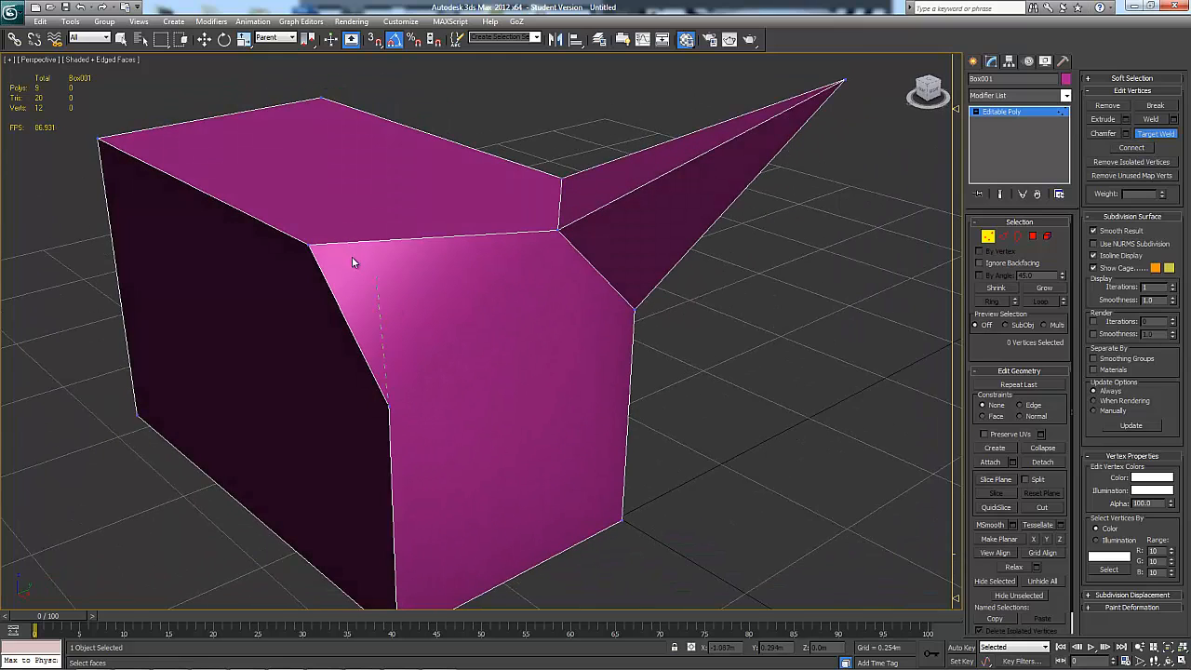
{"action": "left_click", "coordinate": [308, 244]}
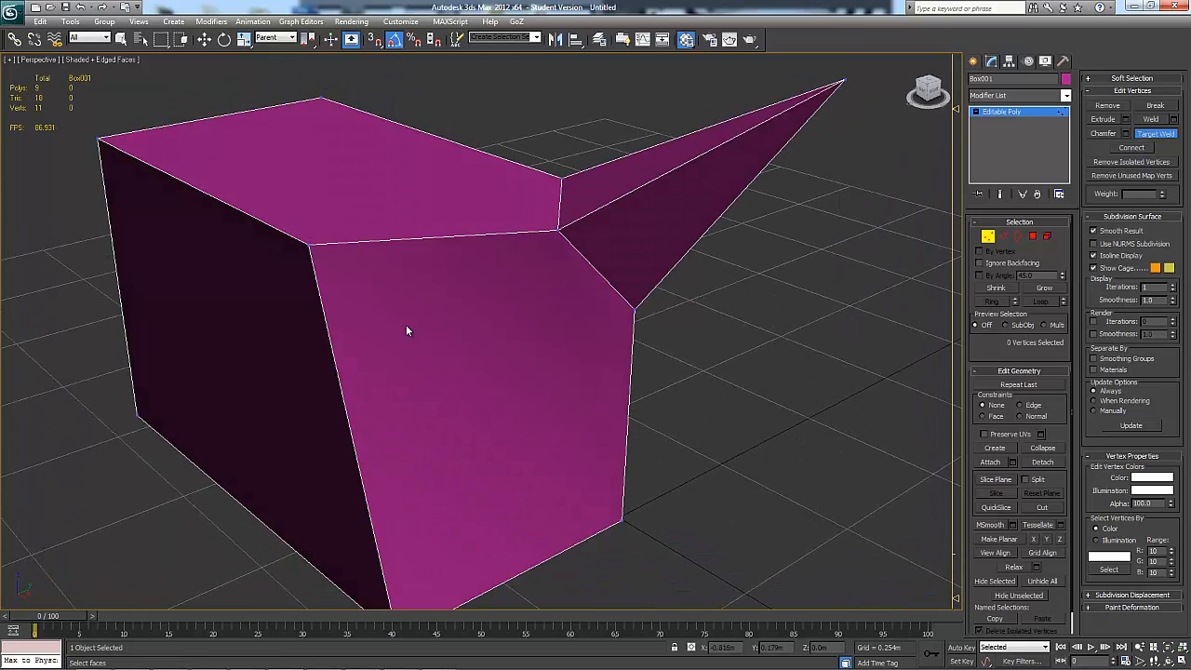
{"action": "middle_click_drag", "start_coordinate": [406, 326], "coordinate": [410, 294], "text": "alt"}
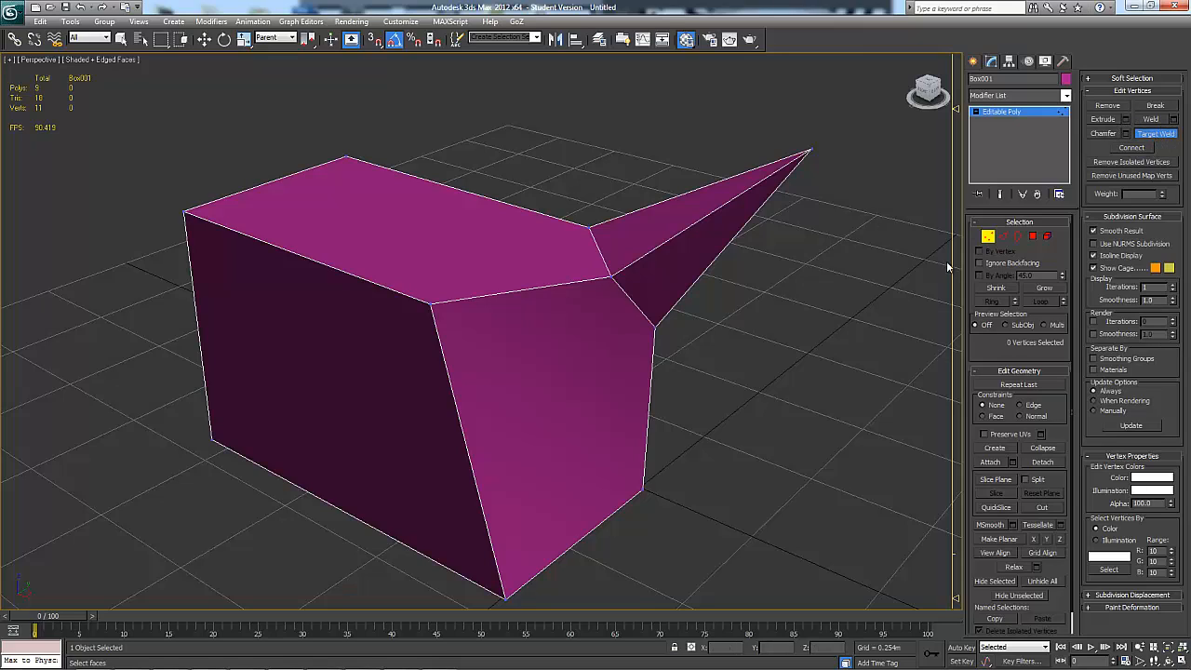
{"action": "key", "text": "w"}
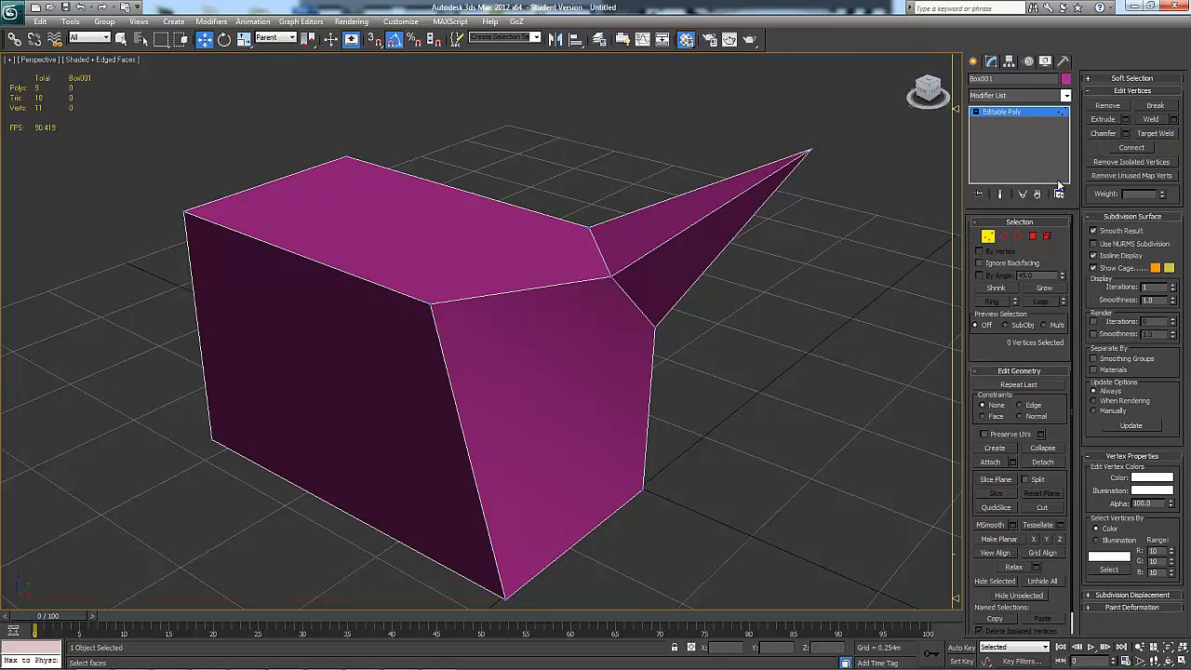
Connect the welded corner vertex with the diagonally opposite far corner vertex across the top face
{"action": "left_click_drag", "start_coordinate": [415, 312], "coordinate": [414, 313]}
{"action": "left_click_drag", "start_coordinate": [357, 140], "coordinate": [332, 165], "text": "ctrl"}
{"action": "middle_click_drag", "start_coordinate": [379, 195], "coordinate": [381, 225], "text": "alt"}
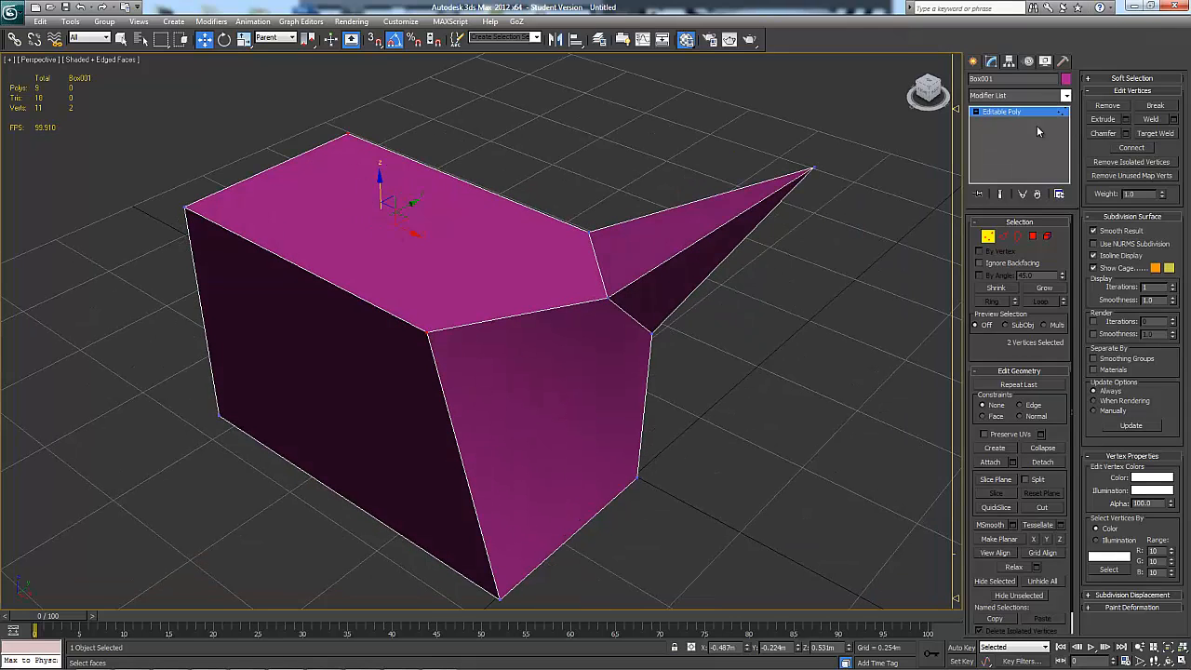
{"action": "middle_click_drag", "start_coordinate": [605, 365], "coordinate": [534, 382], "text": "alt"}
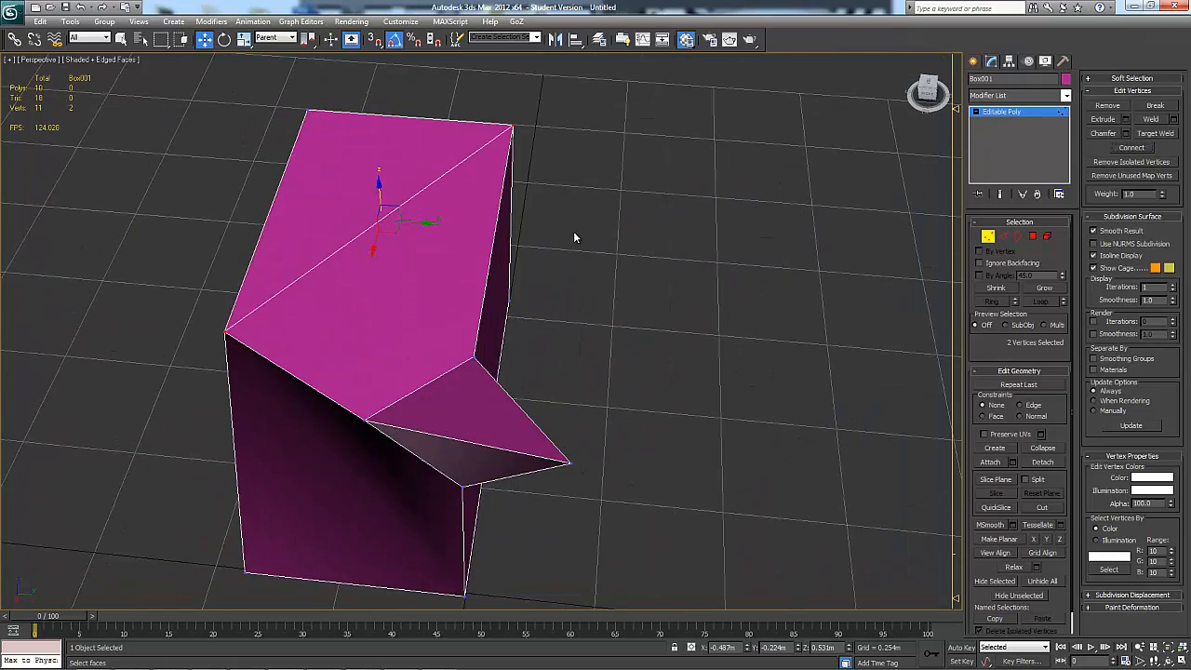
Connect the long side face's upper spike-side vertex with the lower corner vertex, and run the top face's diagonal between the other two corners
{"action": "middle_click_drag", "start_coordinate": [573, 237], "coordinate": [367, 335], "text": "alt"}
{"action": "left_click", "coordinate": [361, 331]}
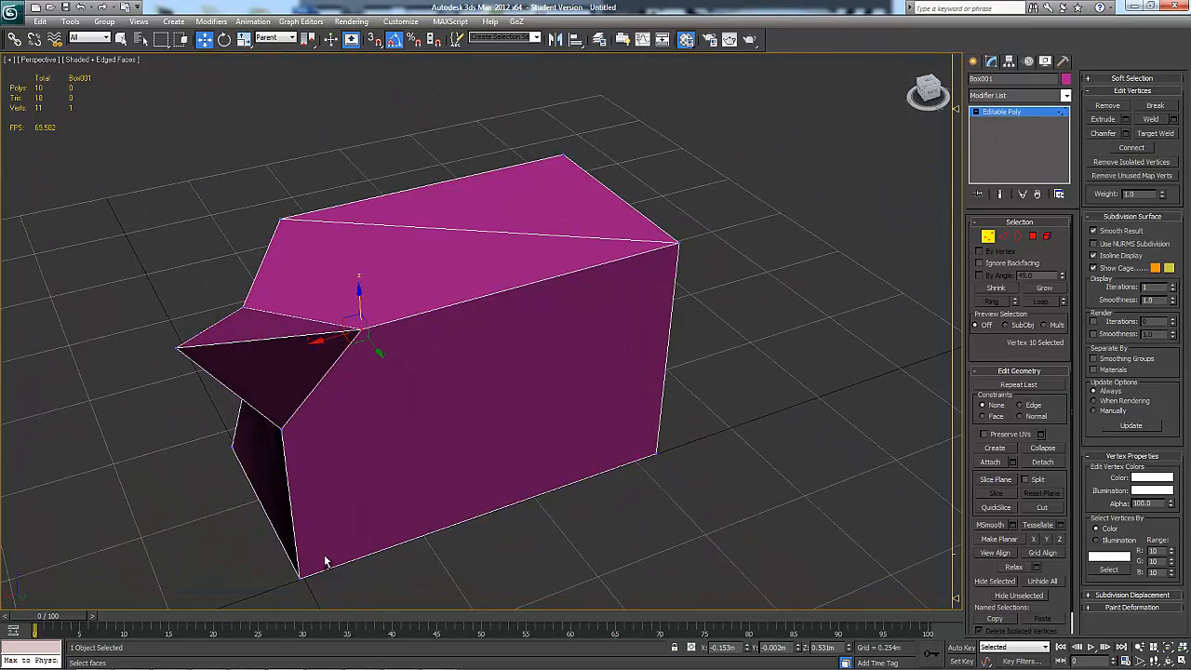
{"action": "left_click", "coordinate": [301, 574], "text": "ctrl"}
{"action": "left_click", "coordinate": [1132, 149]}
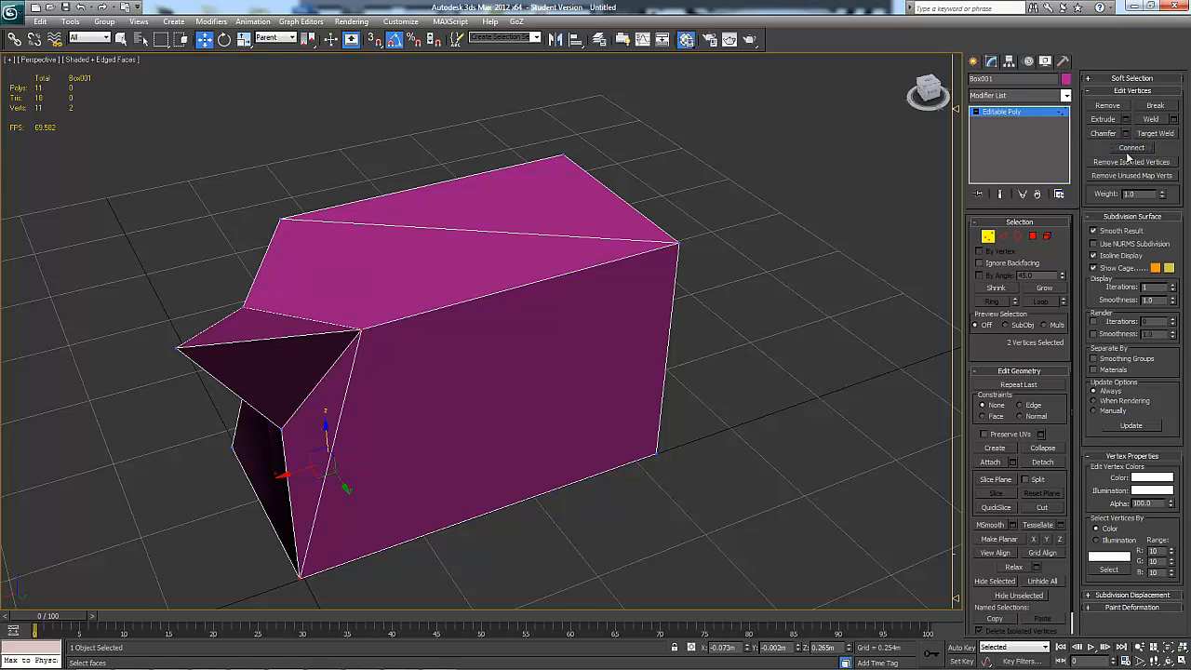
{"action": "middle_click_drag", "start_coordinate": [809, 368], "coordinate": [789, 286], "text": "alt"}
{"action": "left_click", "coordinate": [790, 286]}
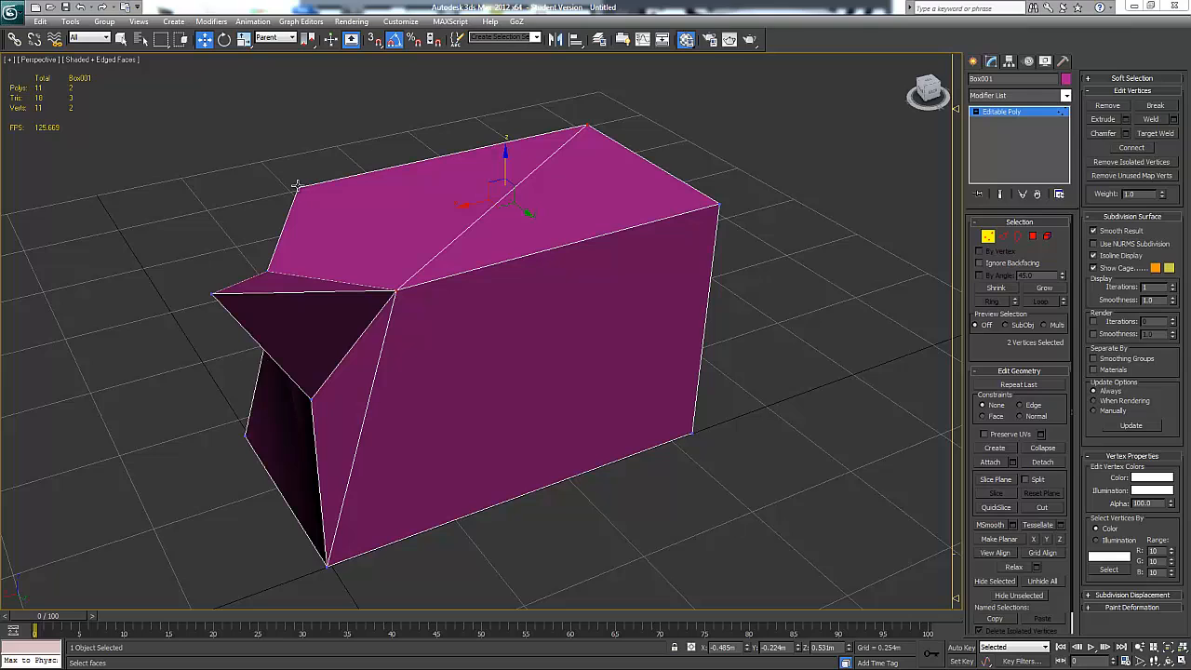
Clone the upper corner vertex on the box's far side straight upward, using the Clone To Element option
{"action": "left_click", "coordinate": [296, 185]}
{"action": "middle_click_drag", "start_coordinate": [296, 185], "coordinate": [294, 166], "text": "alt"}
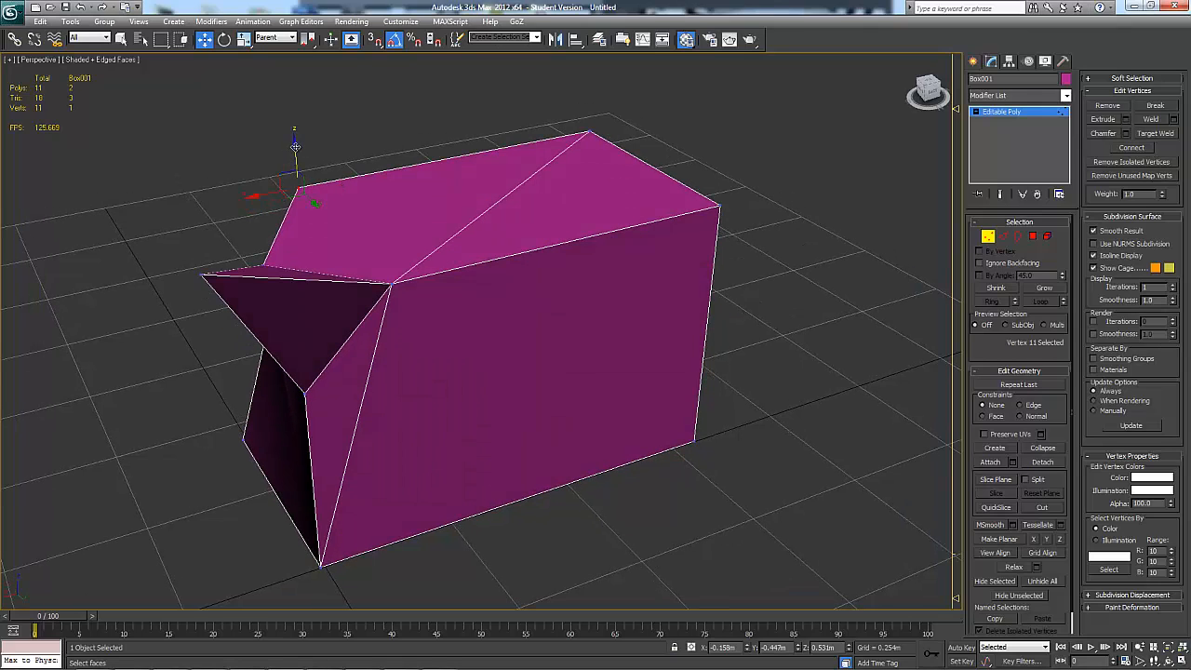
{"action": "left_click_drag", "start_coordinate": [295, 146], "coordinate": [298, 89], "text": "shift"}
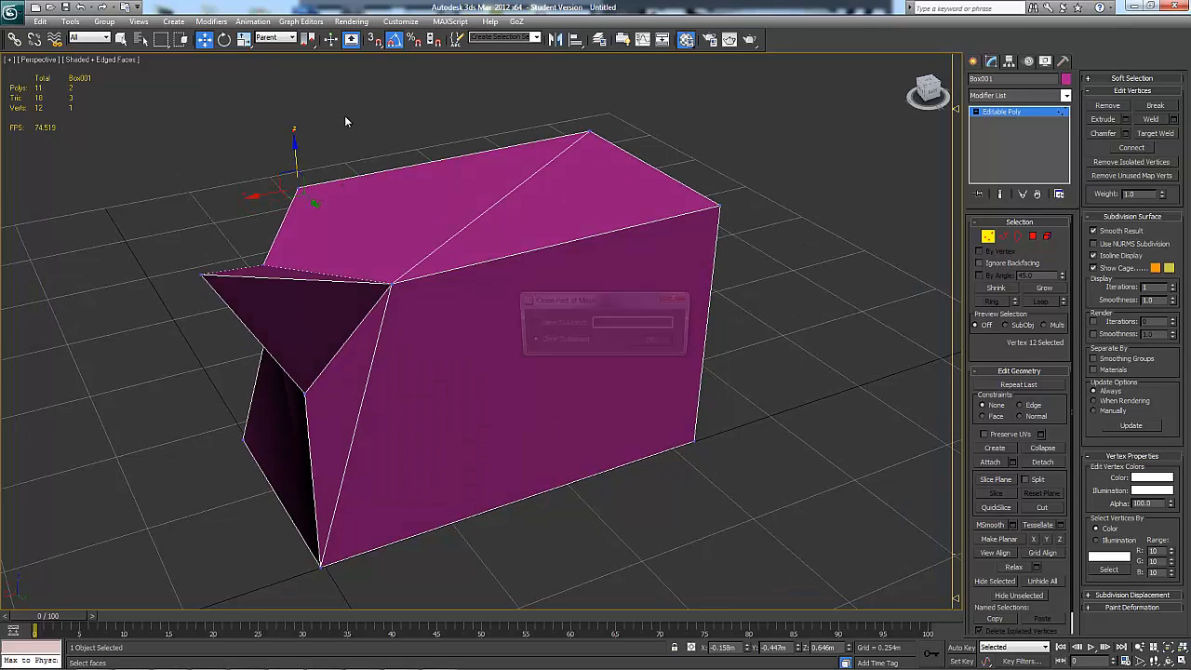
{"action": "left_click", "coordinate": [652, 344]}
Examine the loose vertex floating above the box from several sides and remove all isolated vertices from the mesh
{"action": "mouse_move", "coordinate": [482, 285]}
{"action": "middle_mouse_down", "text": "alt"}
{"action": "mouse_move", "coordinate": [519, 267]}
{"action": "mouse_move", "coordinate": [606, 258]}
{"action": "mouse_move", "coordinate": [432, 227]}
{"action": "mouse_move", "coordinate": [598, 287]}
{"action": "mouse_move", "coordinate": [587, 284]}
{"action": "middle_mouse_up", "text": "alt"}
{"action": "left_click", "coordinate": [585, 187]}
{"action": "mouse_move", "coordinate": [587, 178]}
{"action": "middle_mouse_down", "text": "alt"}
{"action": "mouse_move", "coordinate": [612, 182]}
{"action": "mouse_move", "coordinate": [607, 168]}
{"action": "middle_mouse_up", "text": "alt"}
{"action": "left_click", "coordinate": [527, 212]}
{"action": "middle_click_drag", "start_coordinate": [527, 213], "coordinate": [658, 271], "text": "alt"}
{"action": "left_click", "coordinate": [657, 266]}
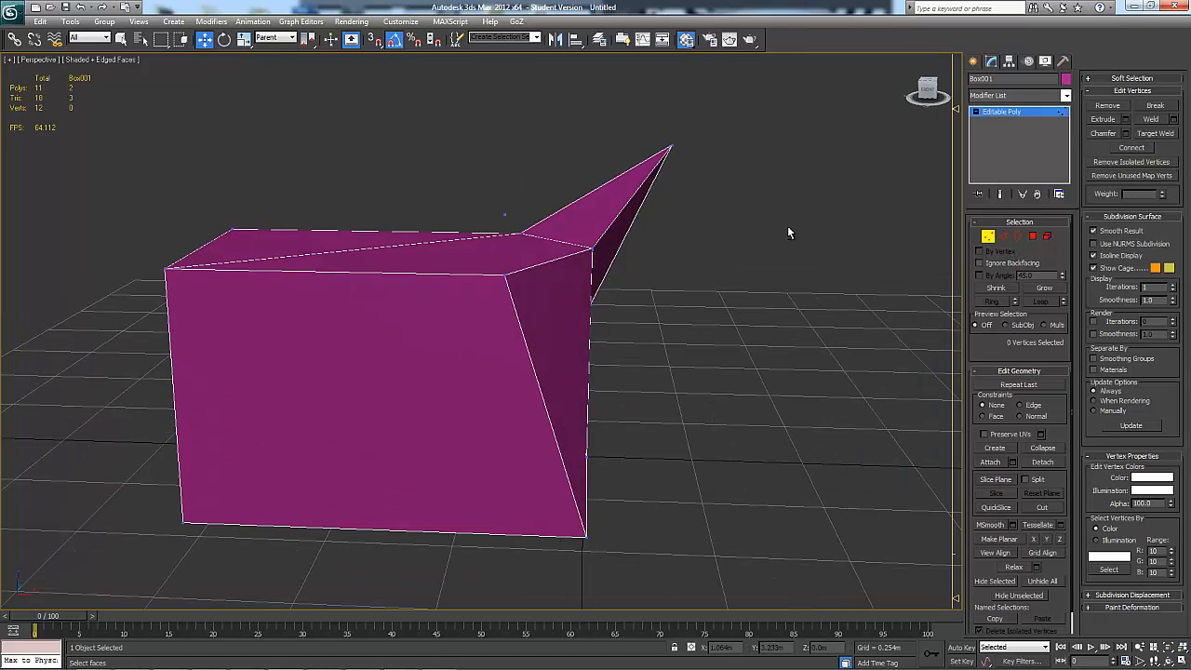
{"action": "left_click", "coordinate": [513, 222]}
{"action": "middle_click_drag", "start_coordinate": [524, 233], "coordinate": [603, 141], "text": "alt"}
{"action": "scroll", "coordinate": [551, 240], "scroll_direction": "up", "scroll_amount": 2}
{"action": "left_click", "coordinate": [609, 137]}
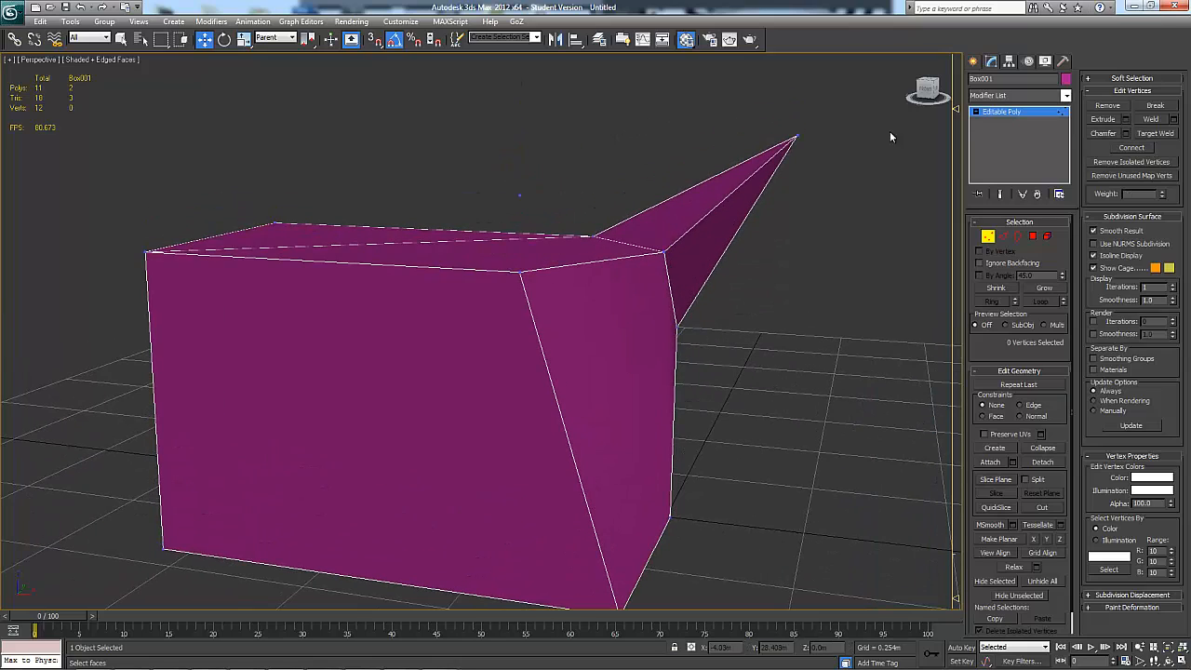
{"action": "left_click", "coordinate": [1137, 163]}
Delete the edited box and create a new box about 0.672 m long, 0.592 m wide and 0.736 m high
{"action": "middle_click_drag", "start_coordinate": [786, 321], "coordinate": [773, 431], "text": "alt"}
{"action": "key", "text": "Delete"}
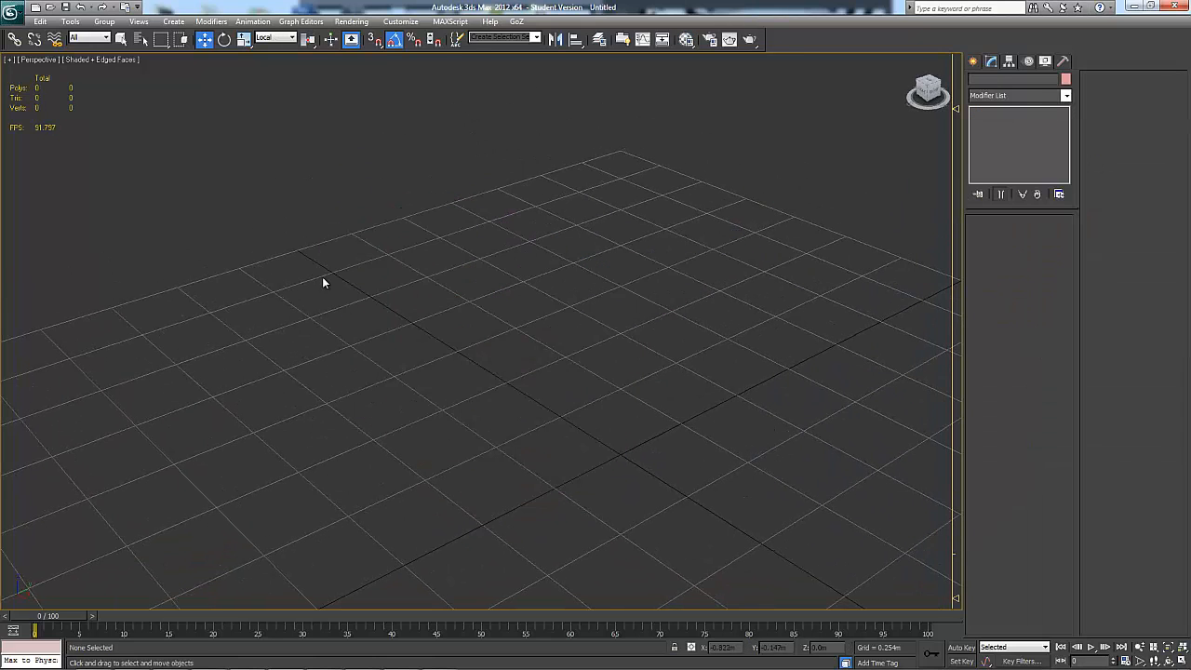
{"action": "left_click", "coordinate": [974, 61]}
{"action": "left_click", "coordinate": [1006, 143]}
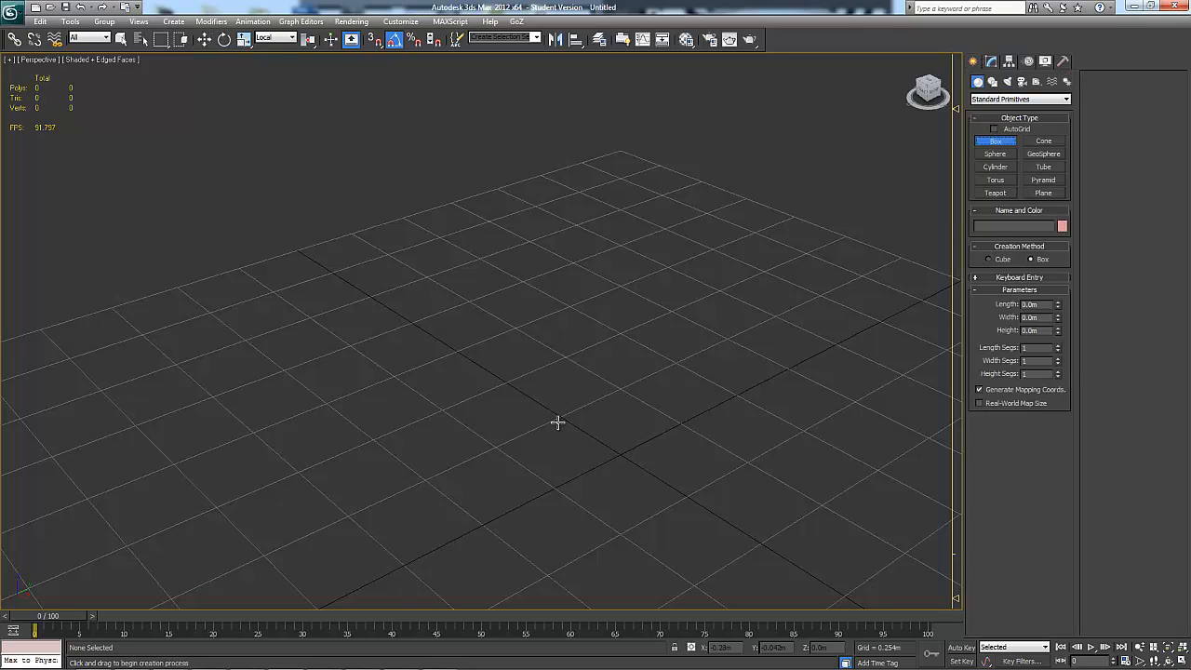
{"action": "left_click_drag", "start_coordinate": [556, 421], "coordinate": [846, 416]}
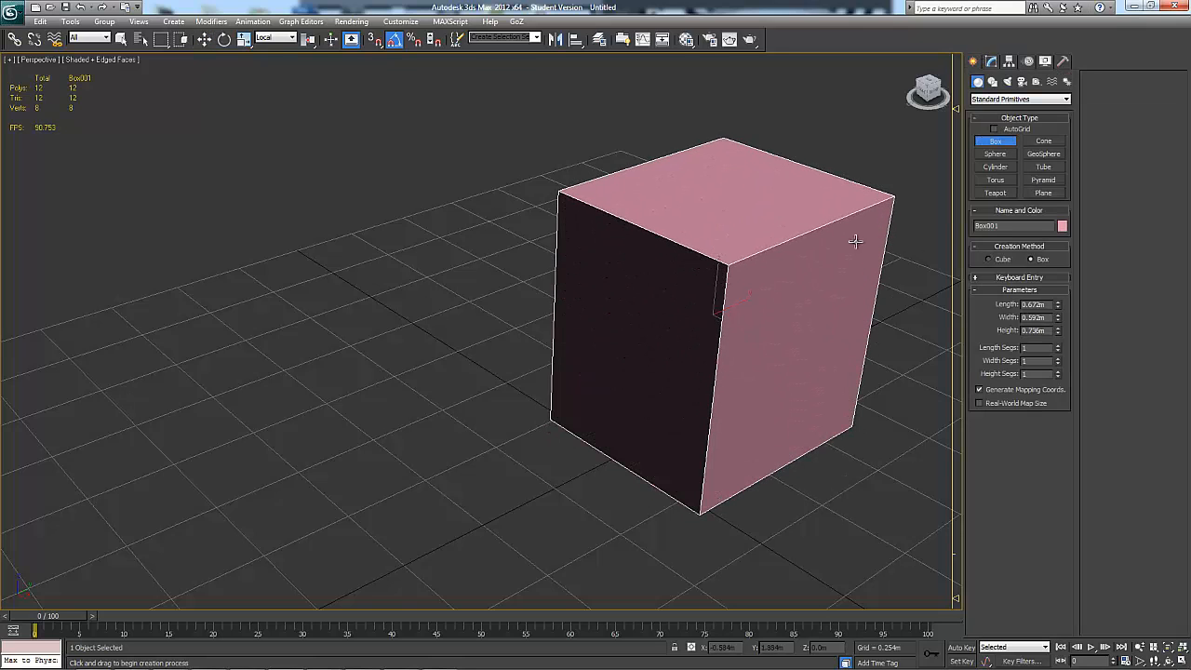
{"action": "left_click", "coordinate": [855, 240]}
{"action": "middle_click_drag", "start_coordinate": [855, 240], "coordinate": [947, 193], "text": "alt"}
{"action": "key", "text": "w"}
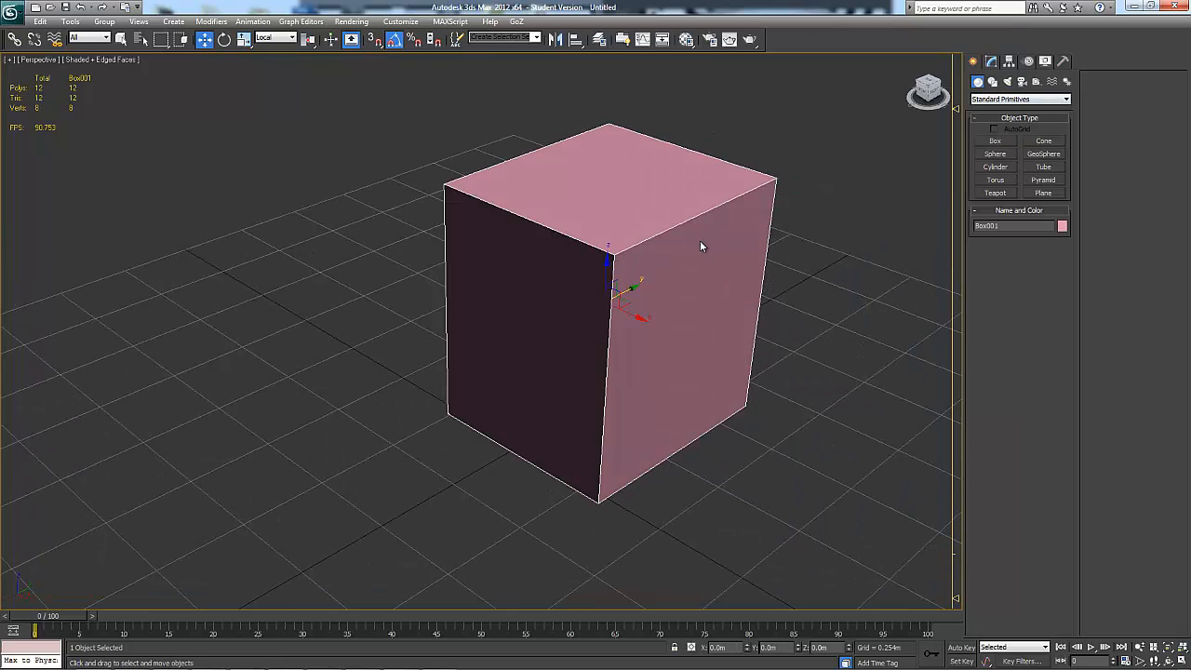
Convert the new pink box to an Editable Poly
{"action": "right_click", "coordinate": [730, 231]}
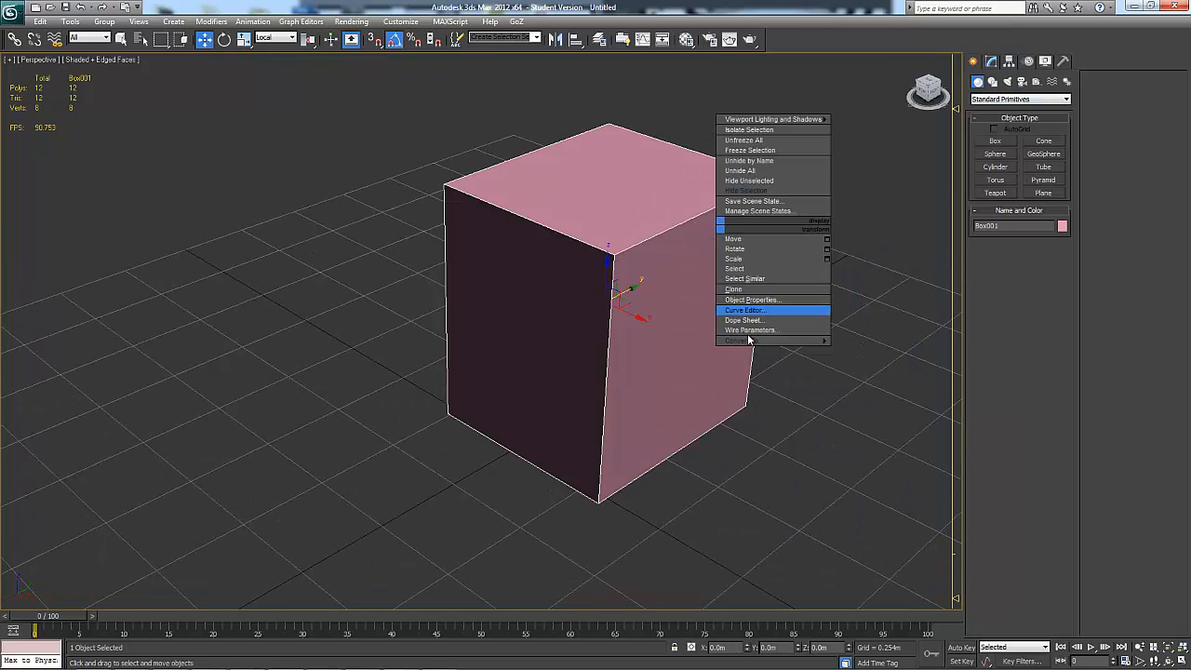
{"action": "mouse_move", "coordinate": [754, 345]}
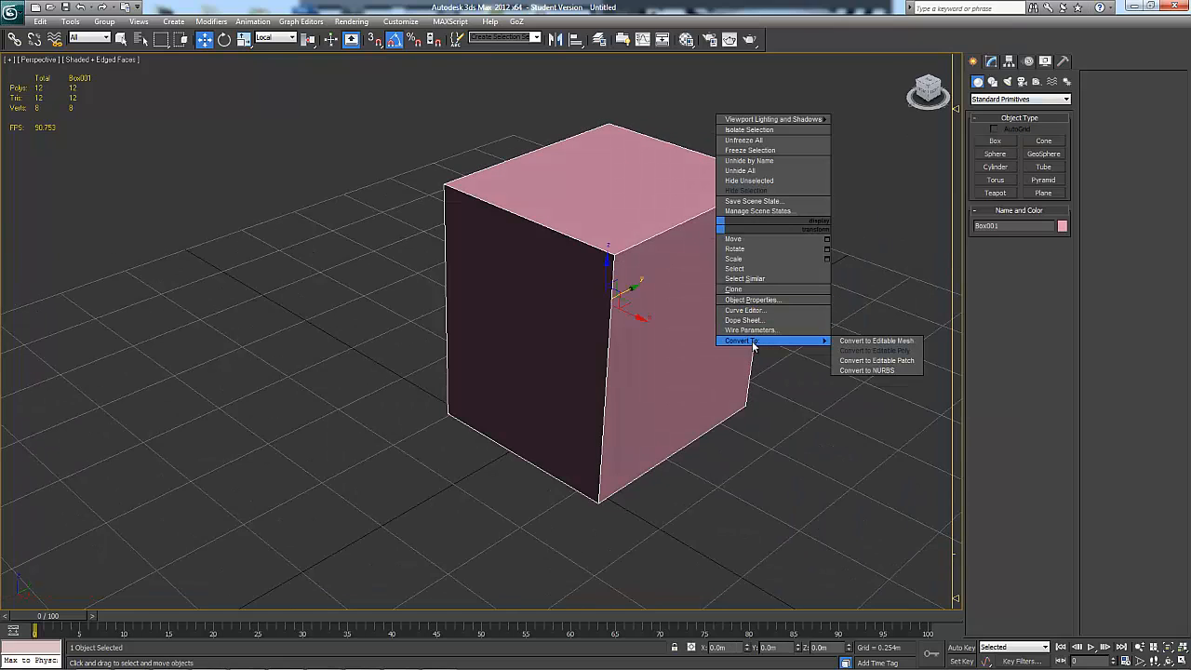
{"action": "left_click", "coordinate": [895, 351]}
{"action": "middle_click_drag", "start_coordinate": [630, 350], "coordinate": [698, 372], "text": "alt"}
{"action": "middle_click_drag", "start_coordinate": [803, 343], "coordinate": [731, 367]}
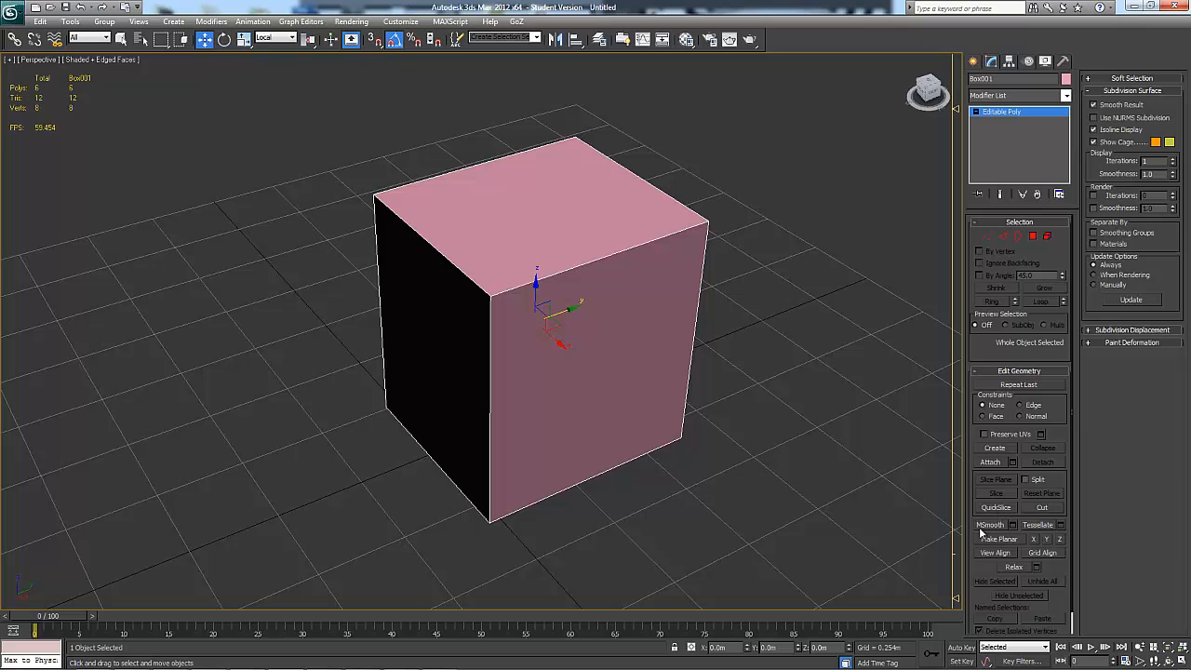
Preview MeshSmooth on the whole box with a smoothness of 1.0, inspect the rounded shape and cancel it
{"action": "middle_click_drag", "start_coordinate": [838, 489], "coordinate": [679, 261], "text": "alt"}
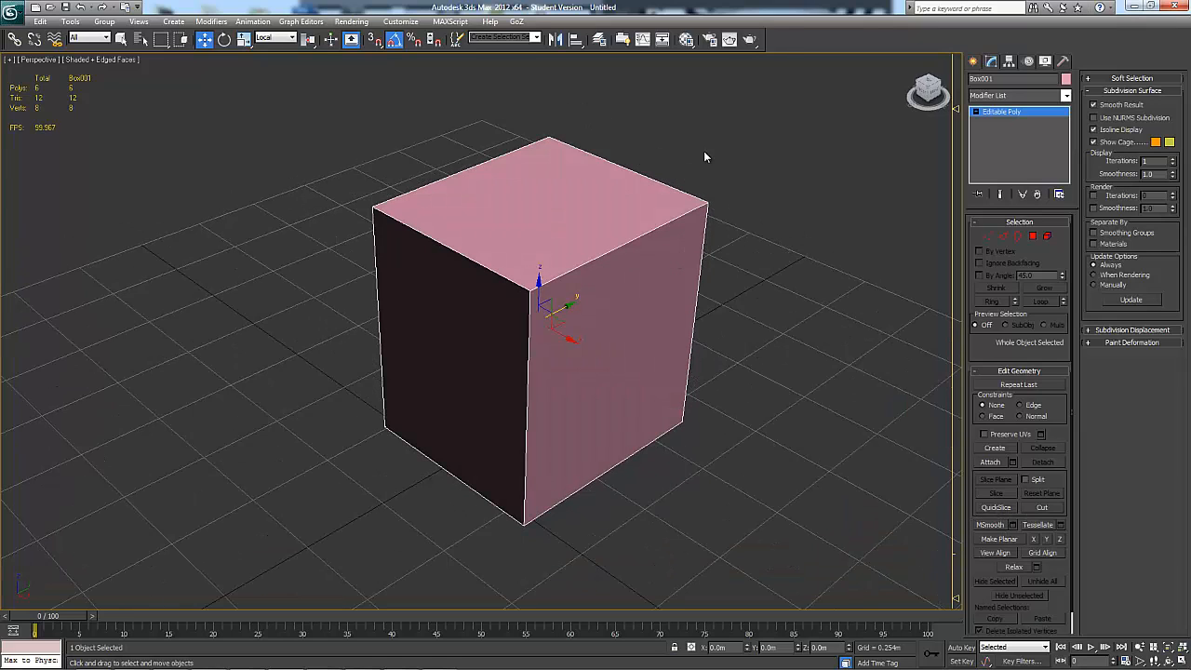
{"action": "left_click", "coordinate": [1012, 525]}
{"action": "middle_click_drag", "start_coordinate": [753, 489], "coordinate": [686, 434], "text": "alt"}
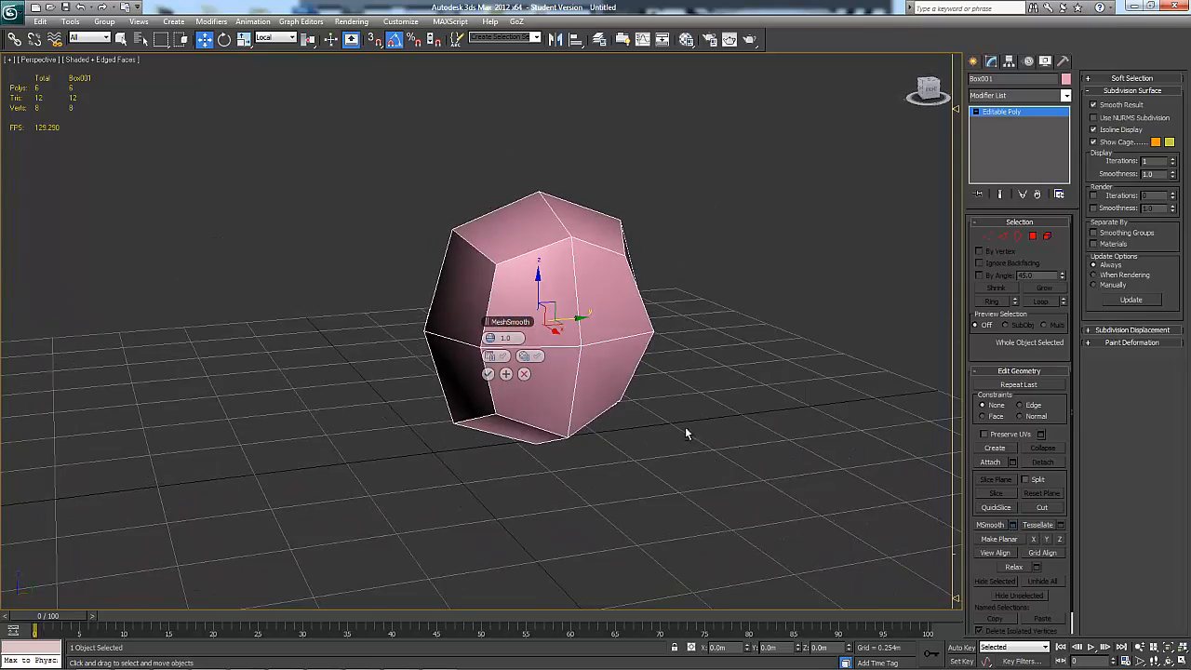
{"action": "left_click", "coordinate": [524, 374]}
{"action": "middle_click_drag", "start_coordinate": [746, 409], "coordinate": [783, 471], "text": "alt"}
Switch to vertex level and select the box's corner vertices one at a time to check their weights
{"action": "left_click", "coordinate": [988, 236]}
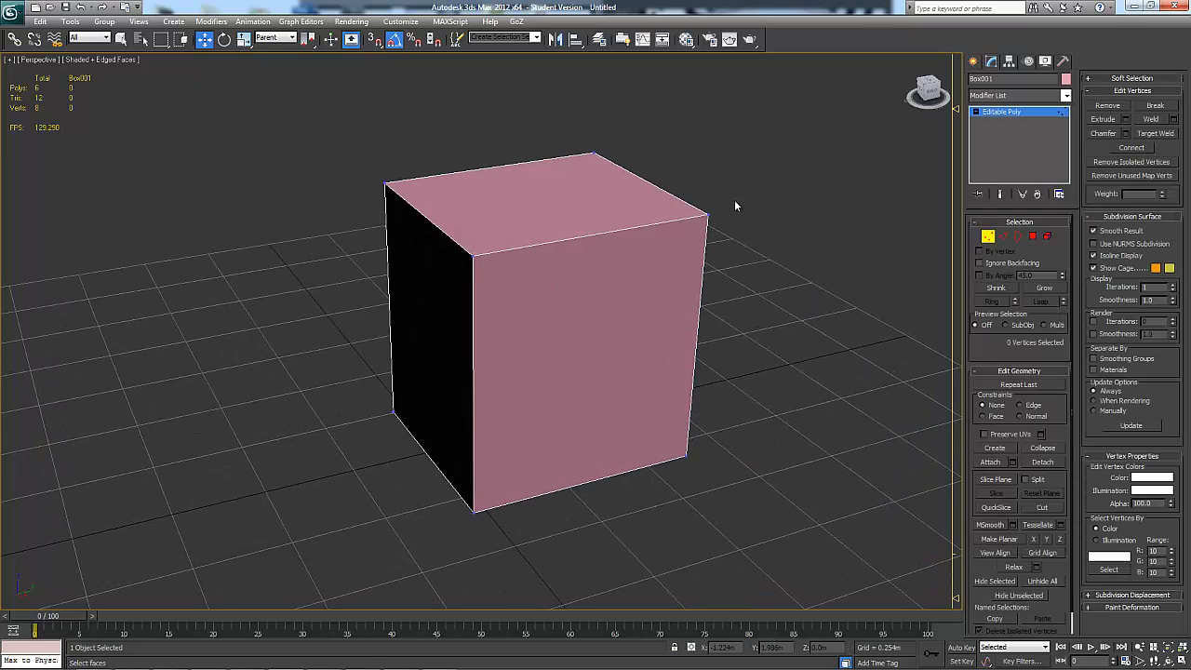
{"action": "left_click_drag", "start_coordinate": [736, 177], "coordinate": [713, 237]}
{"action": "left_click_drag", "start_coordinate": [575, 173], "coordinate": [575, 173]}
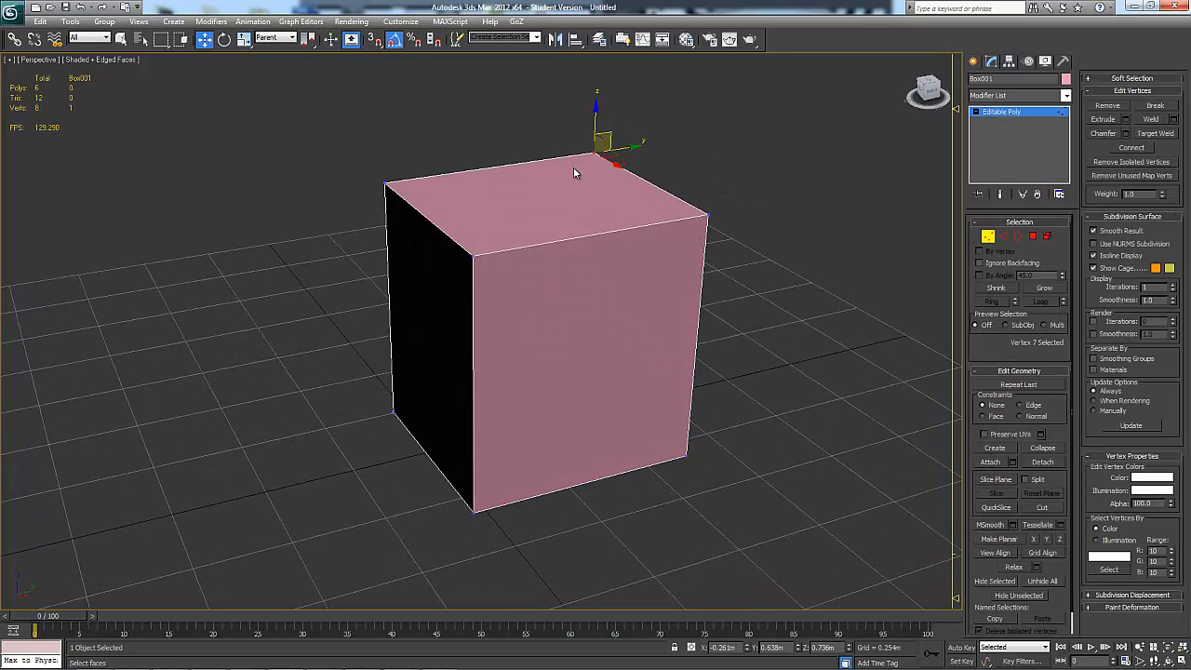
{"action": "left_click", "coordinate": [475, 252]}
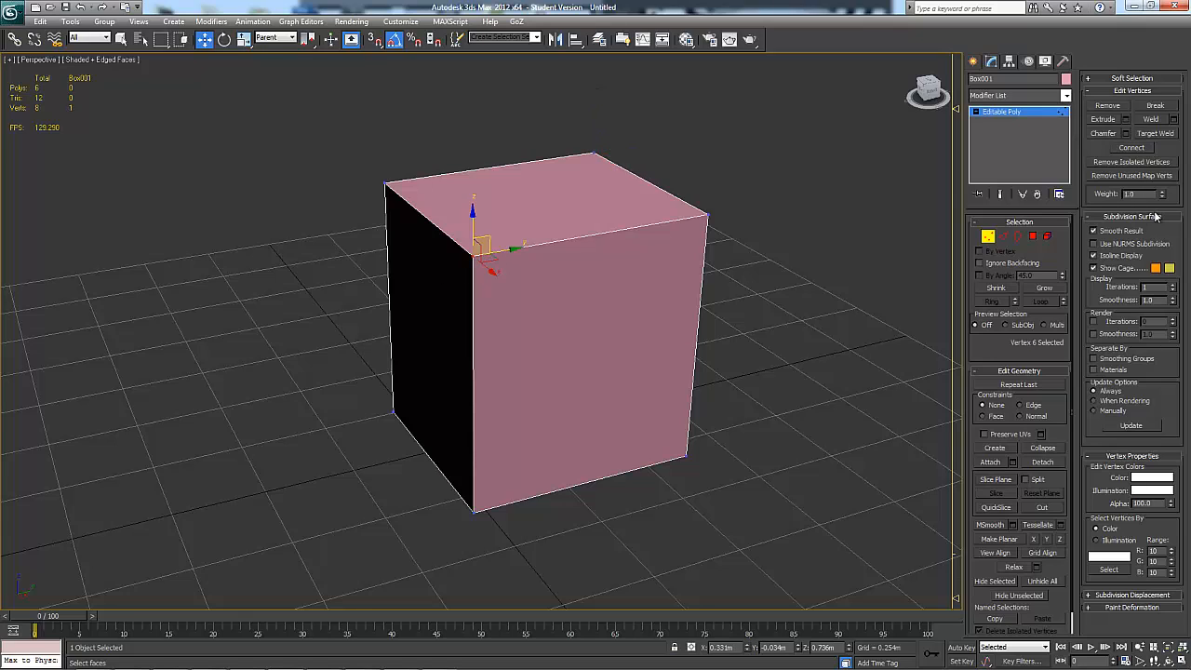
{"action": "left_click_drag", "start_coordinate": [347, 218], "coordinate": [347, 218]}
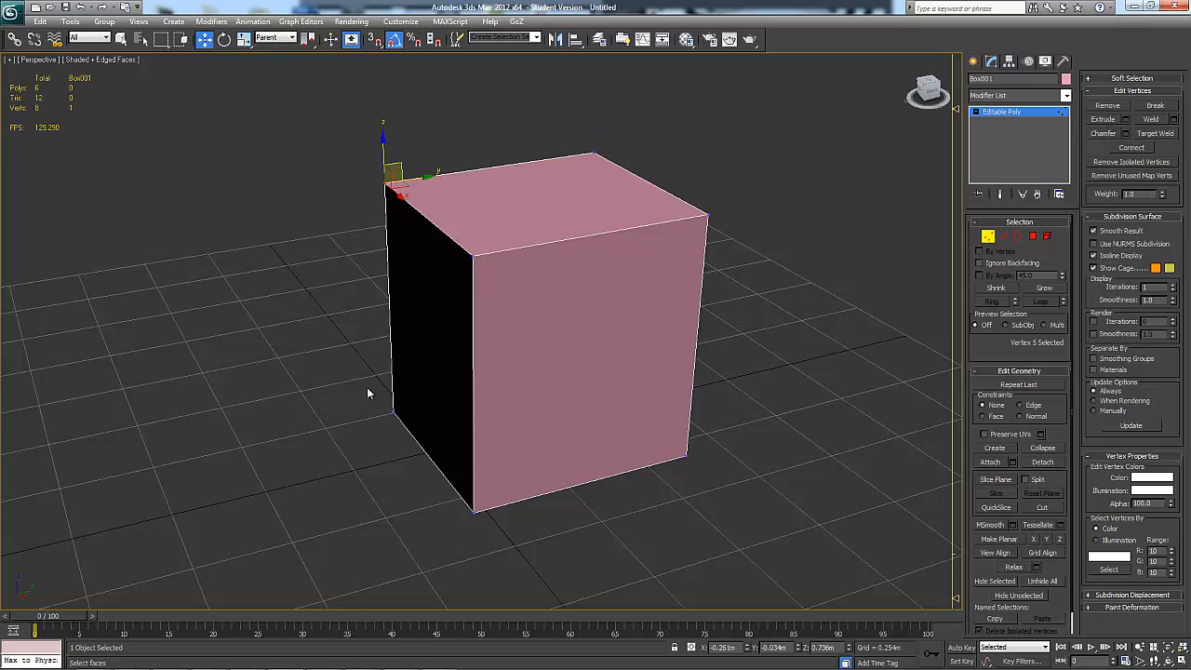
{"action": "left_click", "coordinate": [392, 412]}
{"action": "left_click", "coordinate": [475, 508]}
{"action": "left_click_drag", "start_coordinate": [669, 488], "coordinate": [667, 489]}
{"action": "middle_click_drag", "start_coordinate": [788, 489], "coordinate": [800, 493], "text": "alt"}
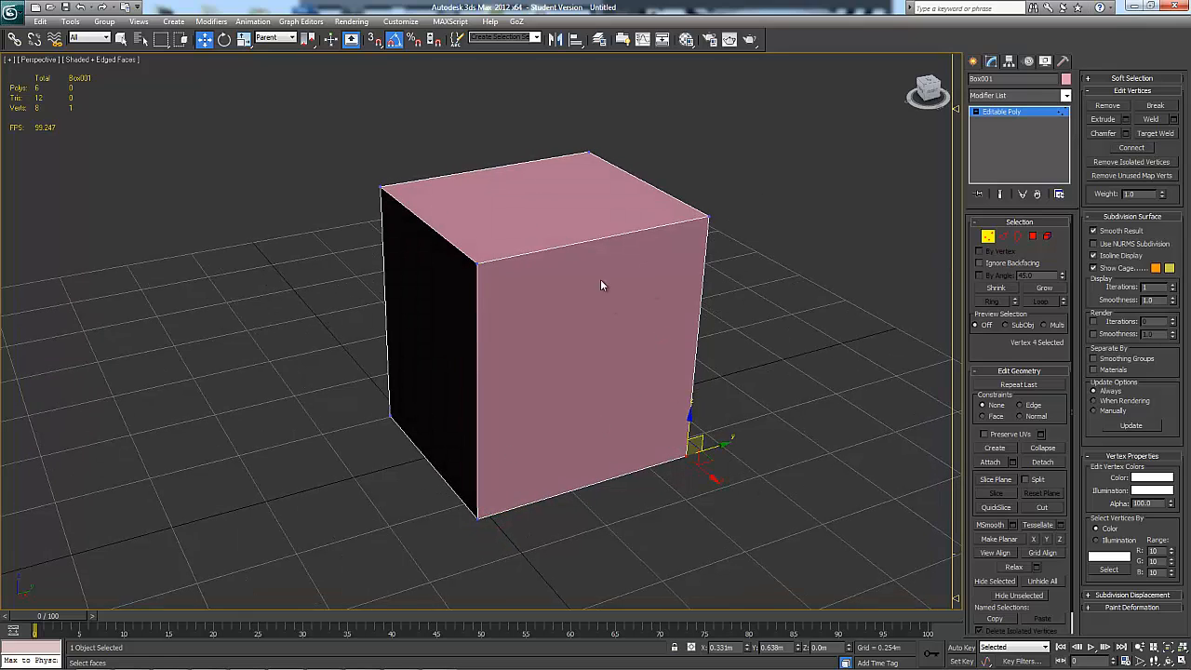
Set the weight of the upper corner vertex above the last selected one to 5.0 and leave vertex level
{"action": "middle_click_drag", "start_coordinate": [744, 301], "coordinate": [725, 239], "text": "alt"}
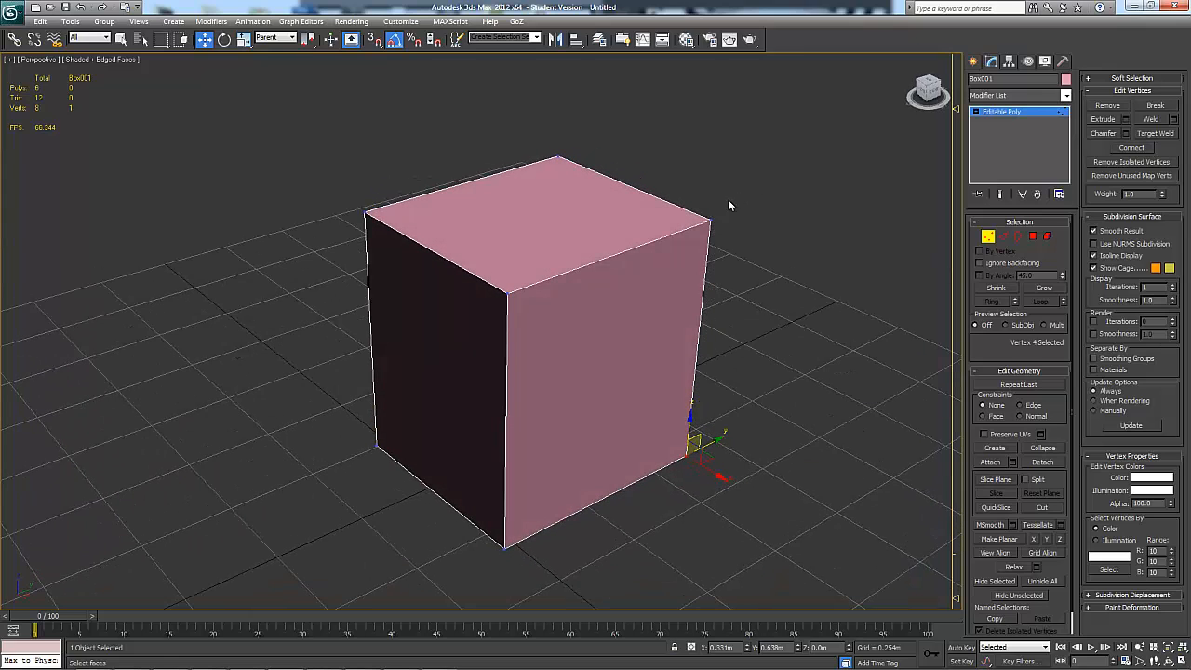
{"action": "left_click_drag", "start_coordinate": [688, 245], "coordinate": [688, 244]}
{"action": "middle_click_drag", "start_coordinate": [756, 335], "coordinate": [926, 251], "text": "alt"}
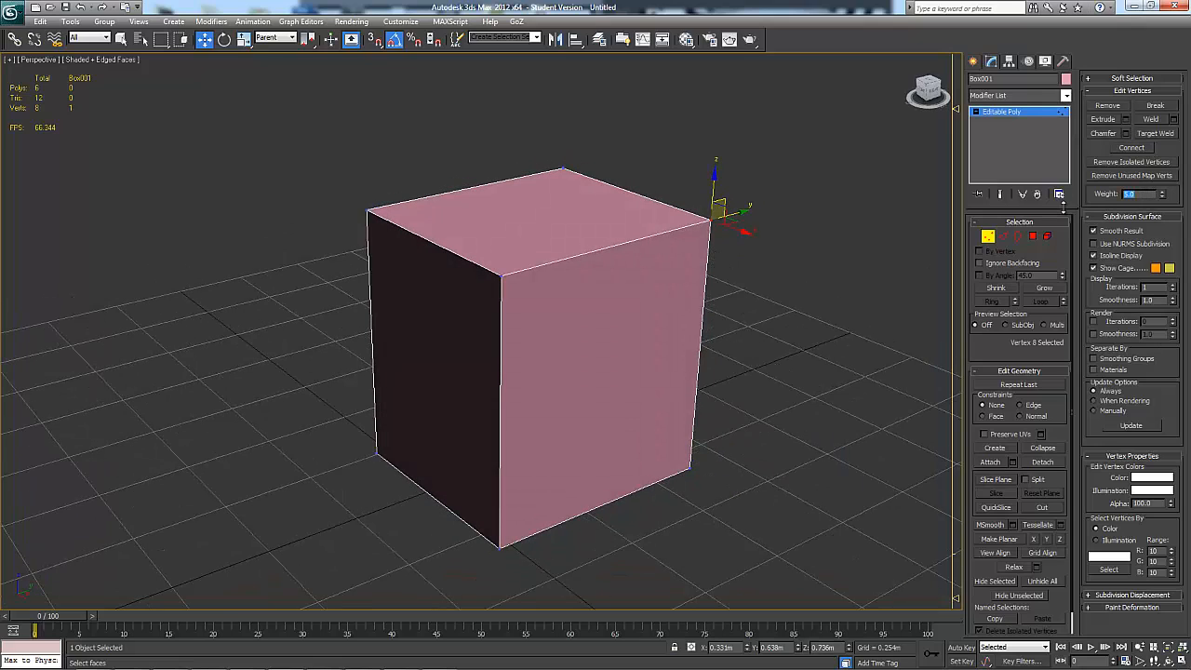
{"action": "left_click", "coordinate": [988, 236]}
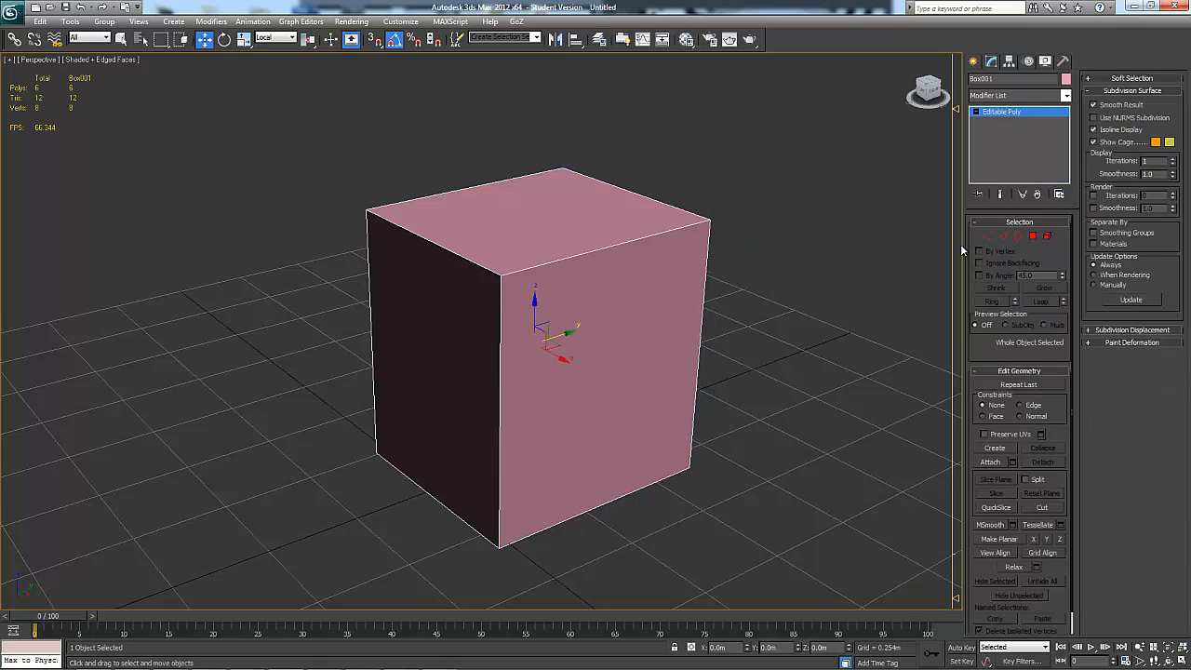
Preview MeshSmooth with a smoothness of 1.0 on the weighted box and examine its shape from several sides
{"action": "middle_click_drag", "start_coordinate": [841, 359], "coordinate": [821, 325]}
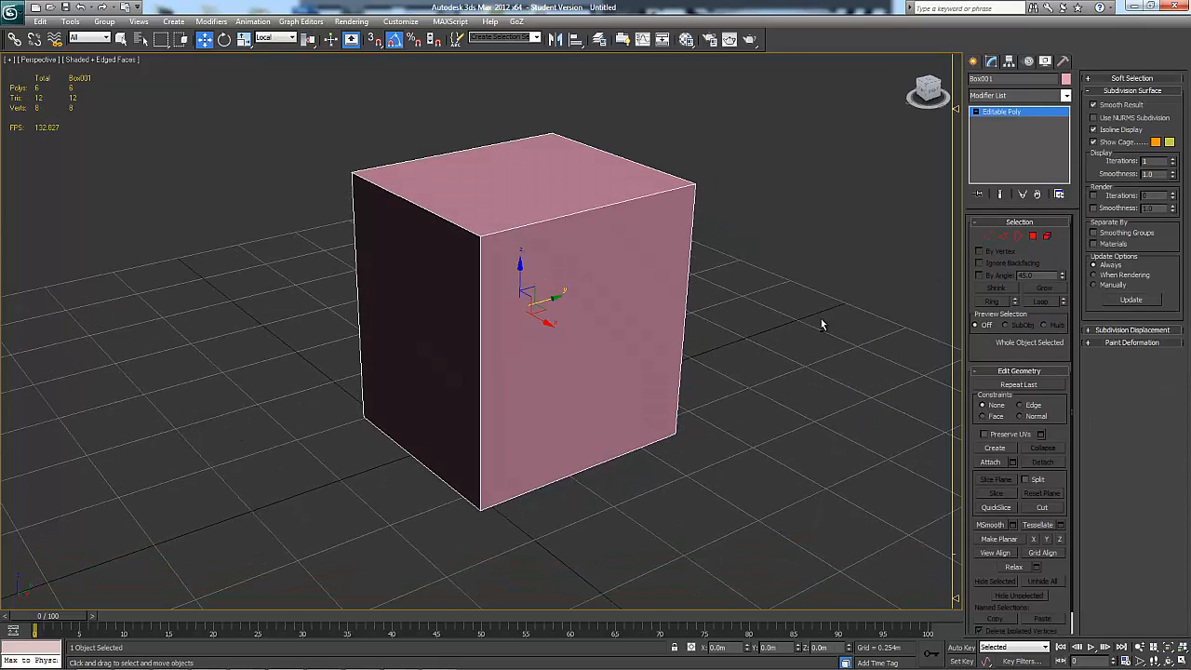
{"action": "left_click", "coordinate": [1012, 525]}
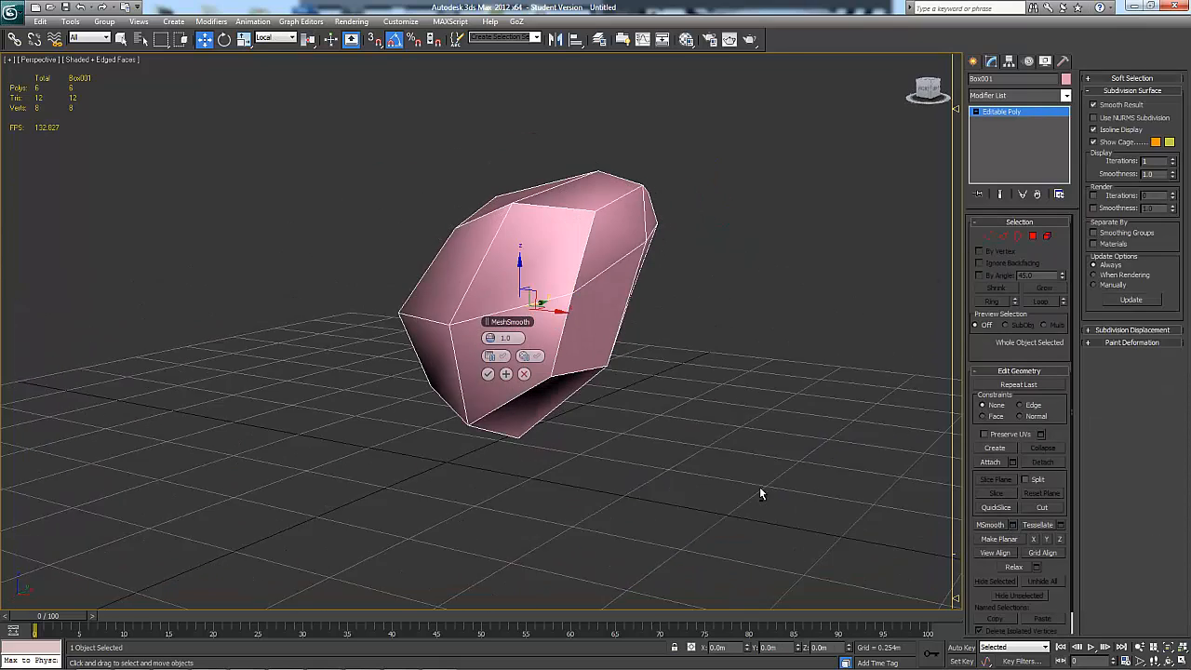
{"action": "middle_click_drag", "start_coordinate": [760, 493], "coordinate": [629, 233], "text": "alt"}
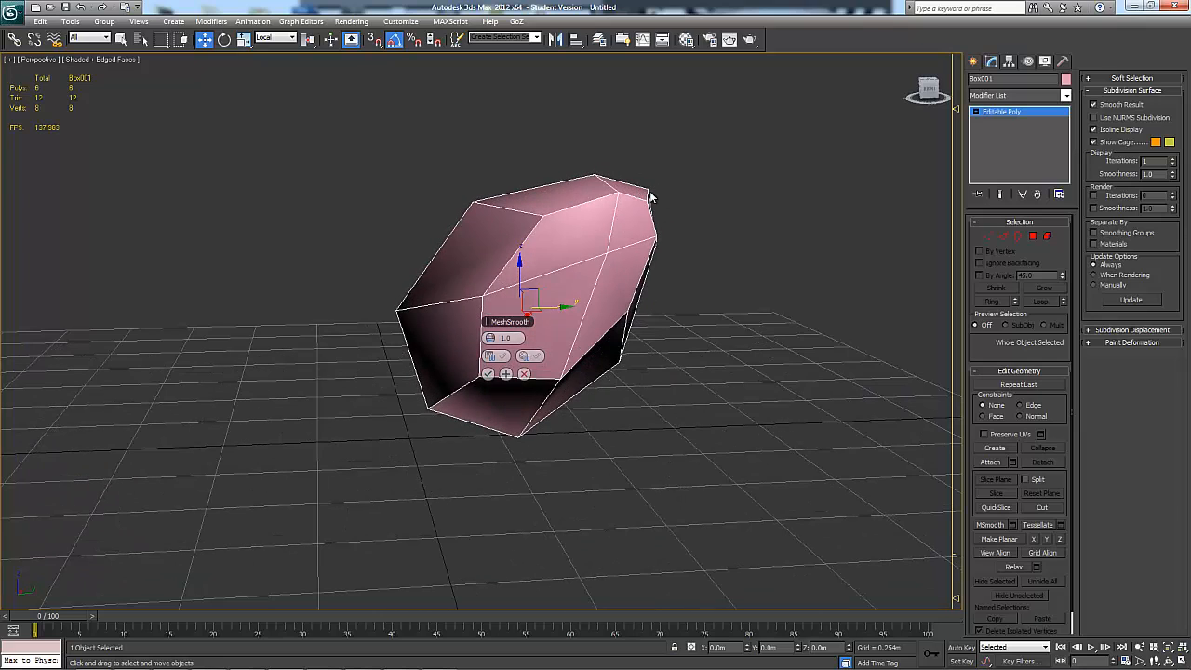
{"action": "middle_click_drag", "start_coordinate": [703, 229], "coordinate": [545, 354], "text": "alt"}
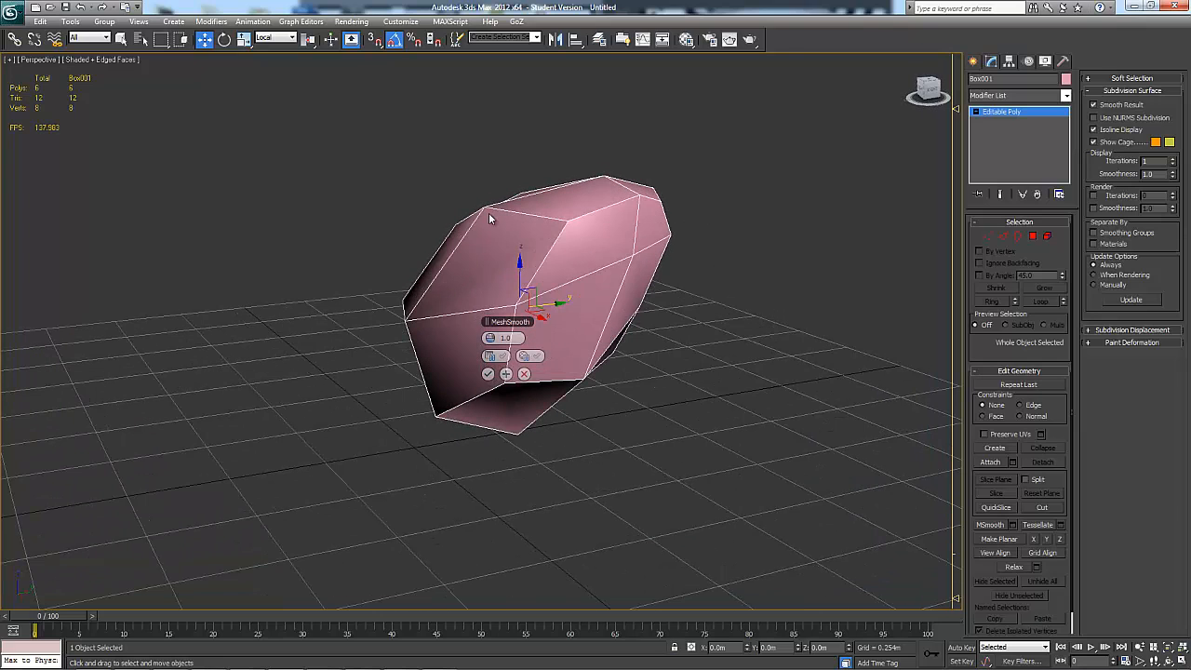
{"action": "middle_click_drag", "start_coordinate": [438, 367], "coordinate": [977, 394], "text": "alt"}
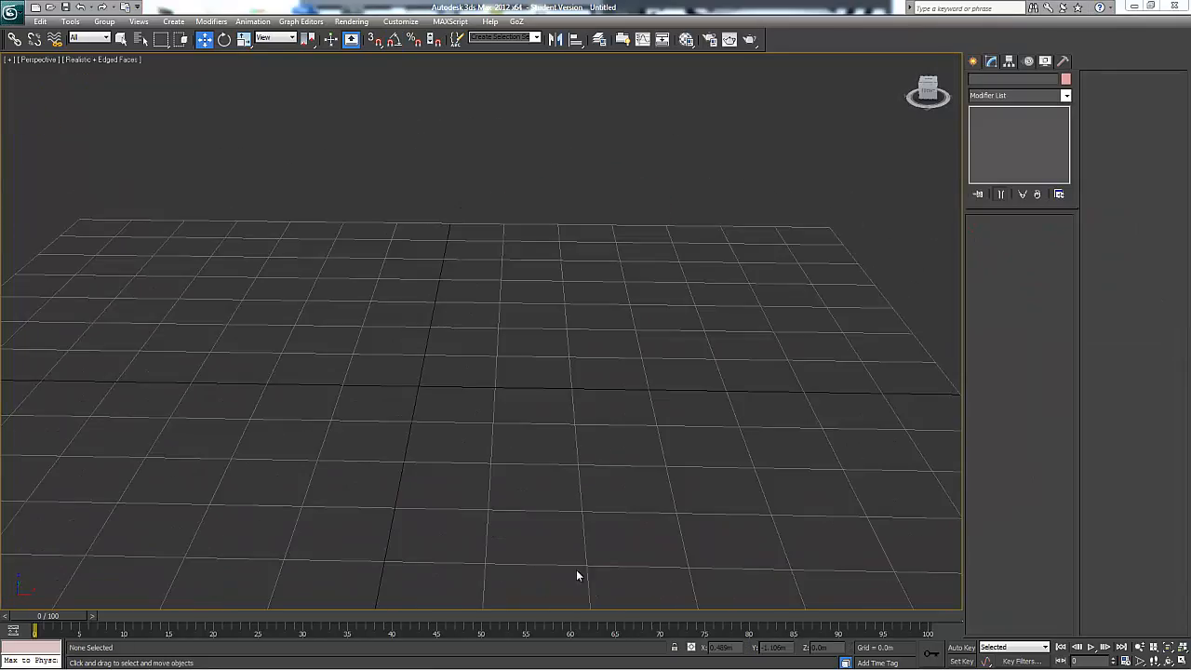
Create a box about 0.788 m long, 0.827 m wide and 0.567 m high in the empty scene
{"action": "mouse_move", "coordinate": [576, 569]}
{"action": "middle_mouse_down", "text": "alt"}
{"action": "mouse_move", "coordinate": [536, 477]}
{"action": "mouse_move", "coordinate": [933, 146]}
{"action": "middle_mouse_up", "text": "alt"}
{"action": "left_click", "coordinate": [974, 61]}
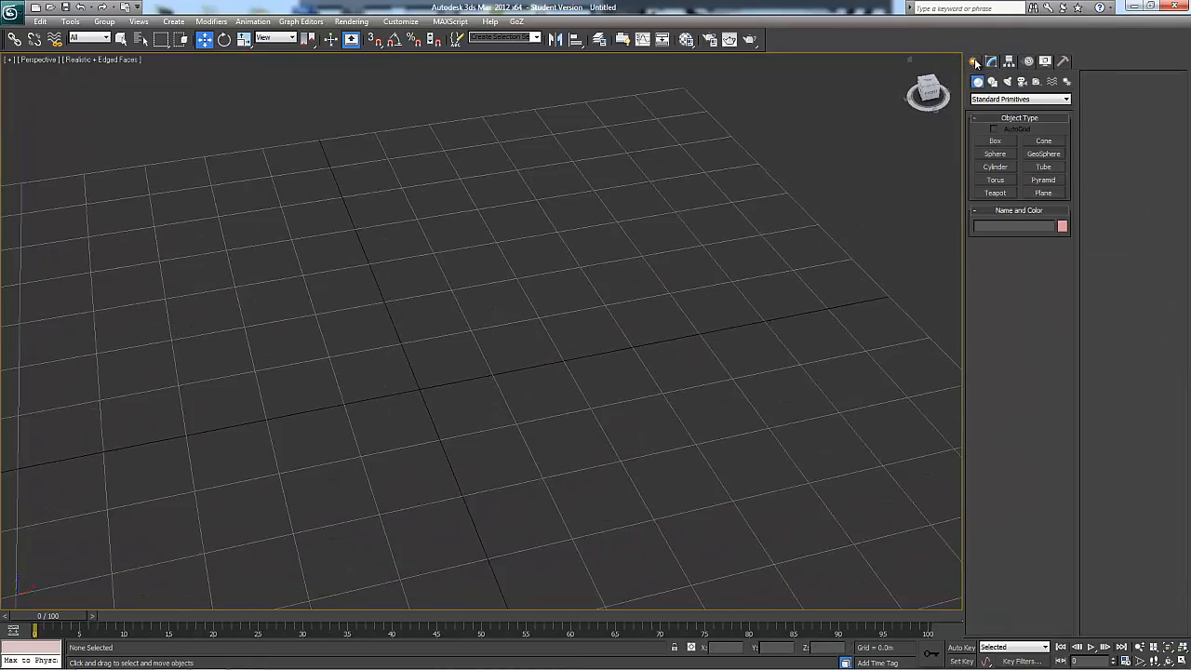
{"action": "left_click", "coordinate": [996, 140]}
{"action": "left_click_drag", "start_coordinate": [346, 316], "coordinate": [648, 424]}
{"action": "left_click", "coordinate": [592, 268]}
{"action": "middle_click_drag", "start_coordinate": [623, 282], "coordinate": [669, 309], "text": "alt"}
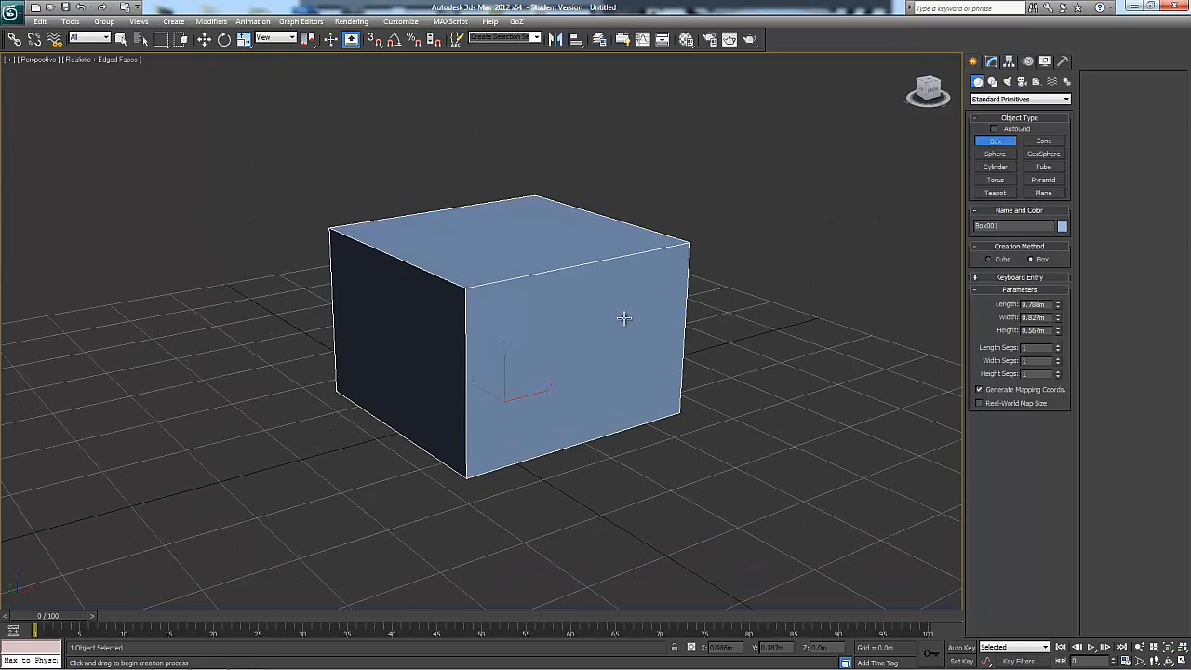
{"action": "middle_click_drag", "start_coordinate": [627, 365], "coordinate": [633, 384], "text": "alt"}
{"action": "key", "text": "w"}
Convert the new blue box to an Editable Poly
{"action": "right_click", "coordinate": [599, 391]}
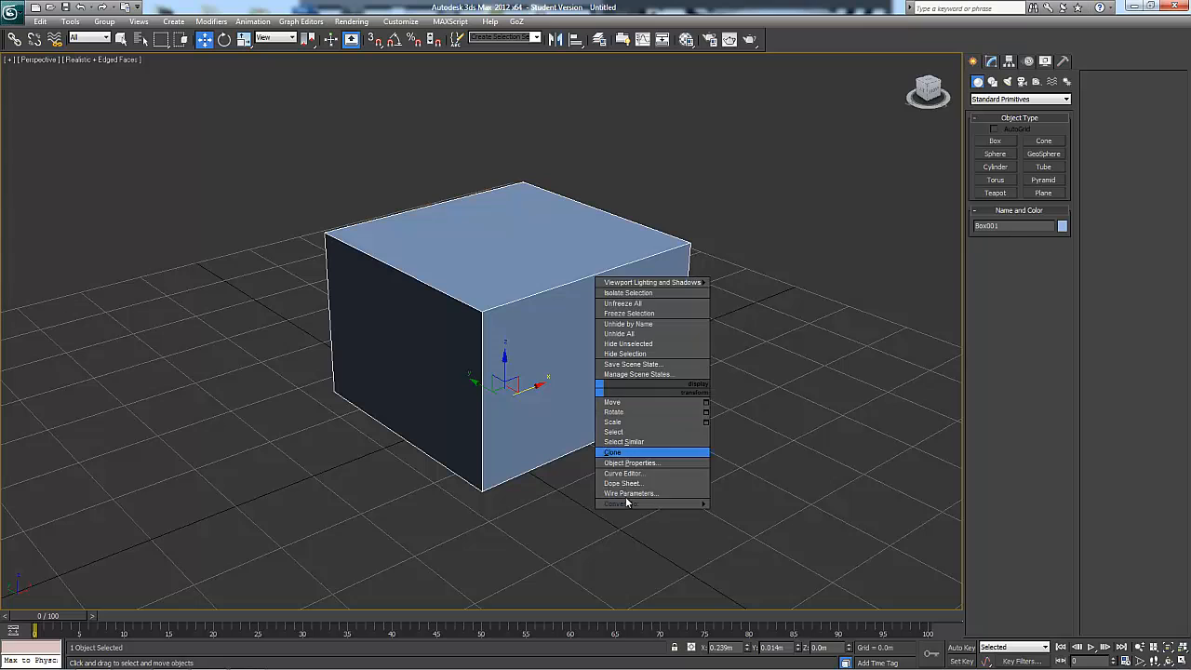
{"action": "mouse_move", "coordinate": [705, 504]}
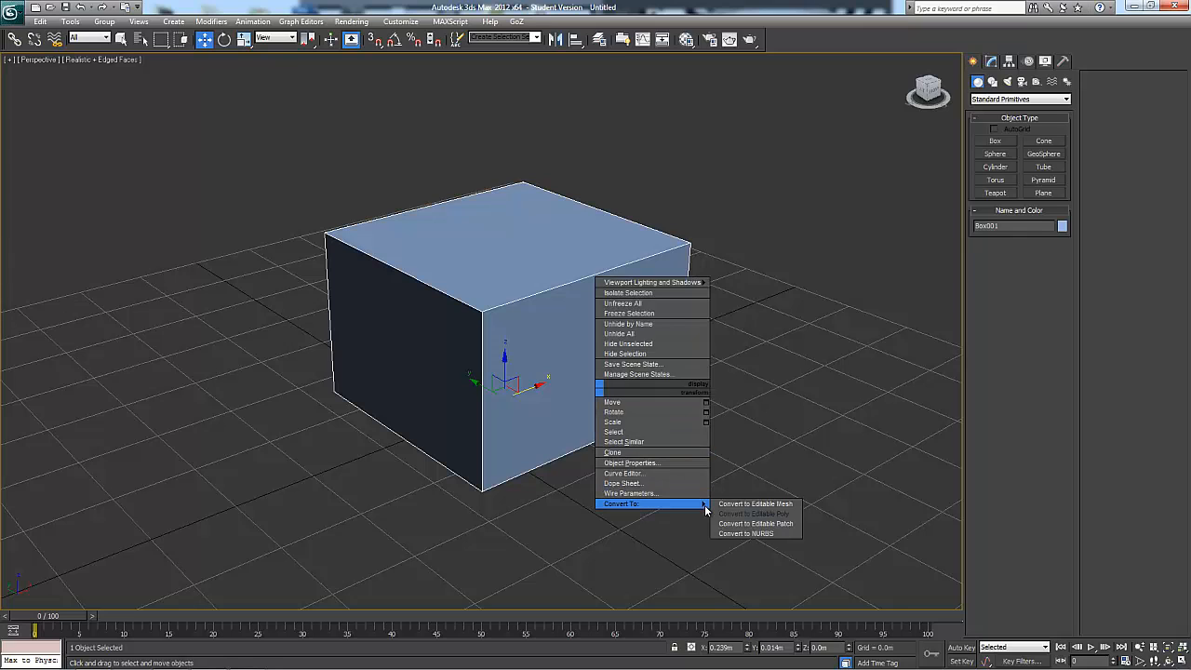
{"action": "left_click", "coordinate": [753, 514]}
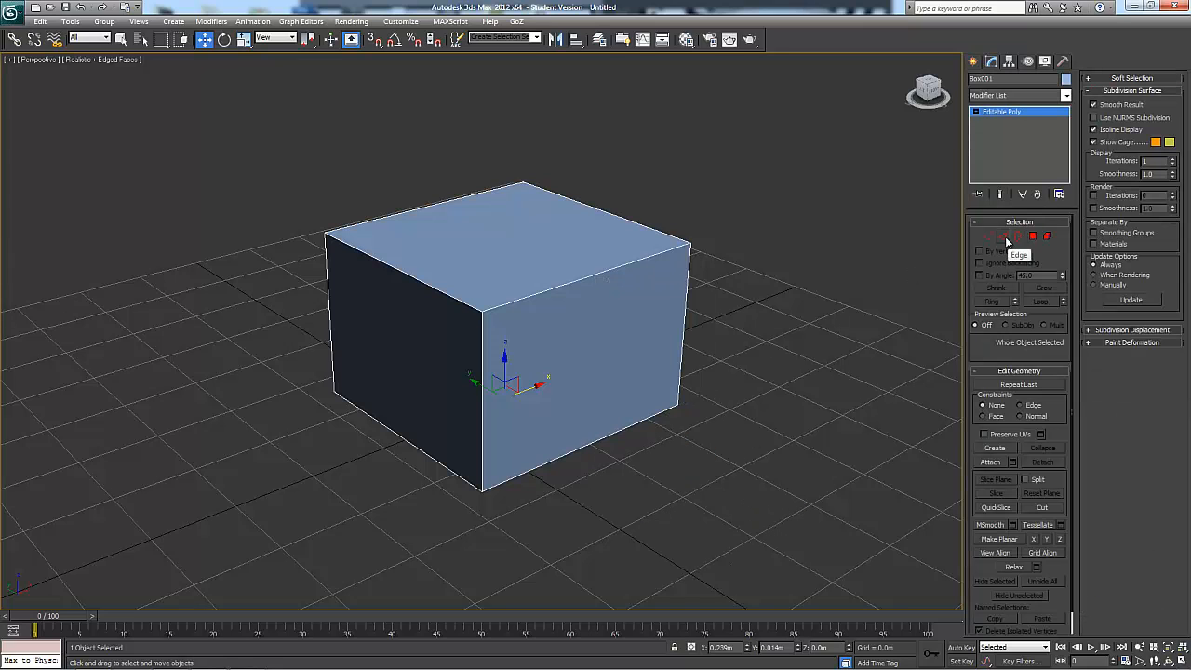
Switch the box to edge level and collapse the Subdivision Surface settings
{"action": "left_click", "coordinate": [1004, 238]}
{"action": "middle_click_drag", "start_coordinate": [800, 366], "coordinate": [814, 372], "text": "alt"}
{"action": "left_click", "coordinate": [1117, 91]}
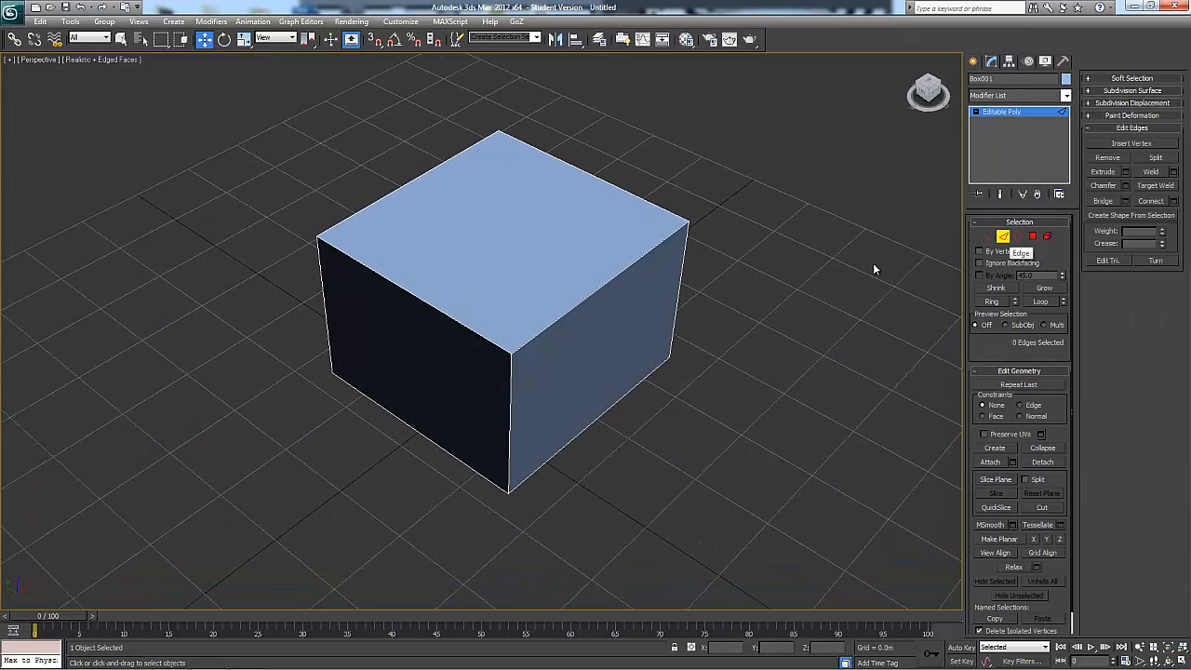
Remove the box's front-left top edge, examine the effect on the adjoining faces, and undo the removal
{"action": "left_click", "coordinate": [457, 324]}
{"action": "middle_click_drag", "start_coordinate": [585, 328], "coordinate": [592, 331], "text": "alt"}
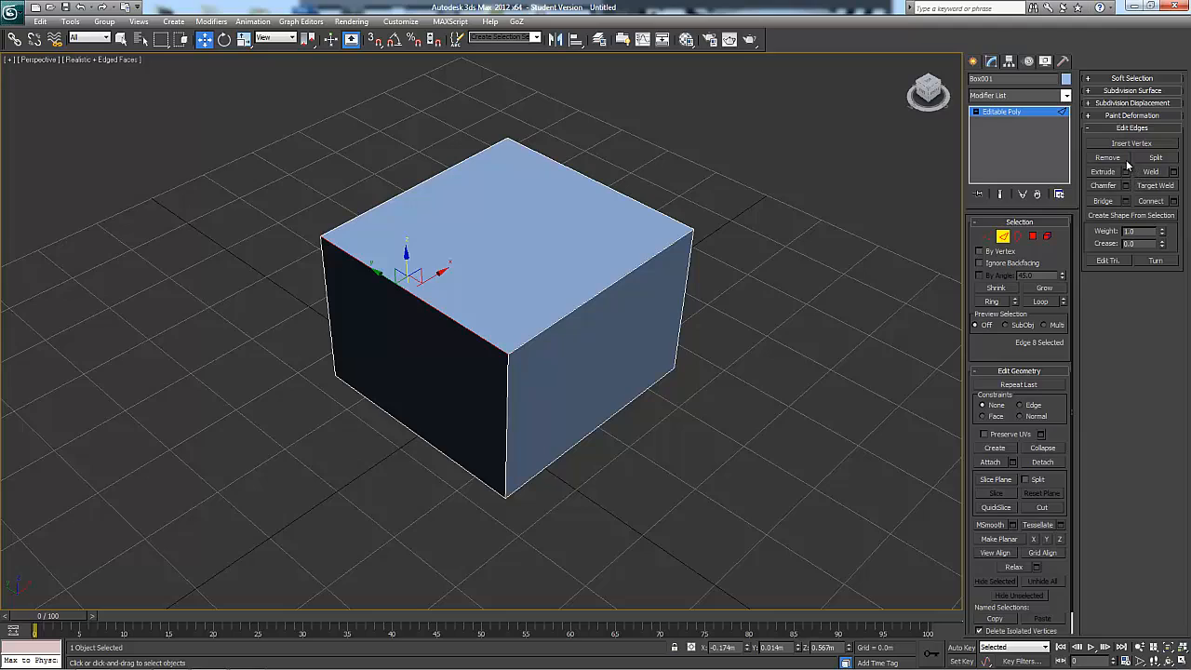
{"action": "left_click", "coordinate": [1121, 158]}
{"action": "middle_click_drag", "start_coordinate": [772, 286], "coordinate": [660, 284], "text": "alt"}
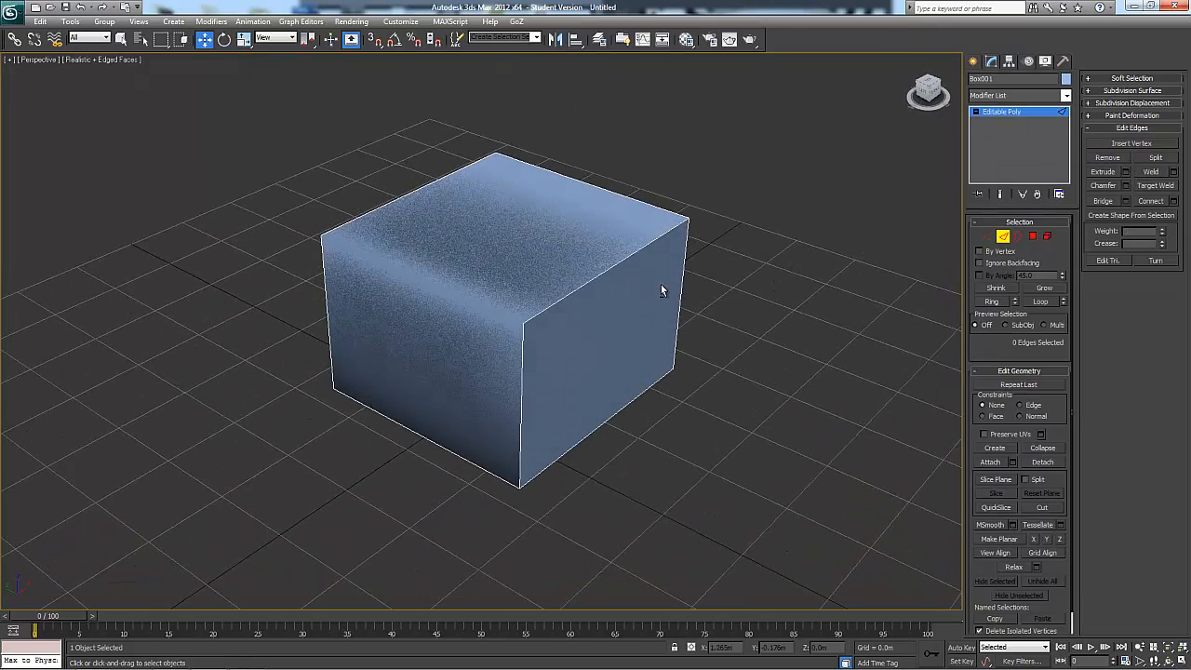
{"action": "middle_click_drag", "start_coordinate": [451, 347], "coordinate": [515, 299], "text": "alt"}
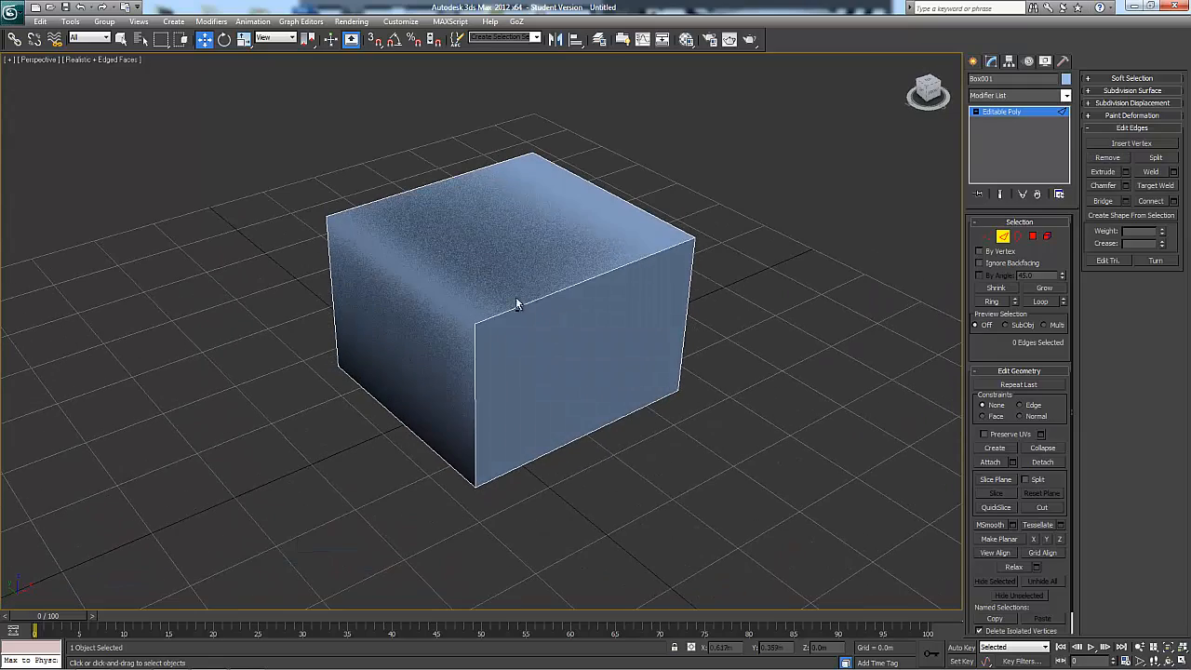
{"action": "middle_click_drag", "start_coordinate": [429, 364], "coordinate": [468, 322], "text": "alt"}
{"action": "left_click", "coordinate": [465, 295]}
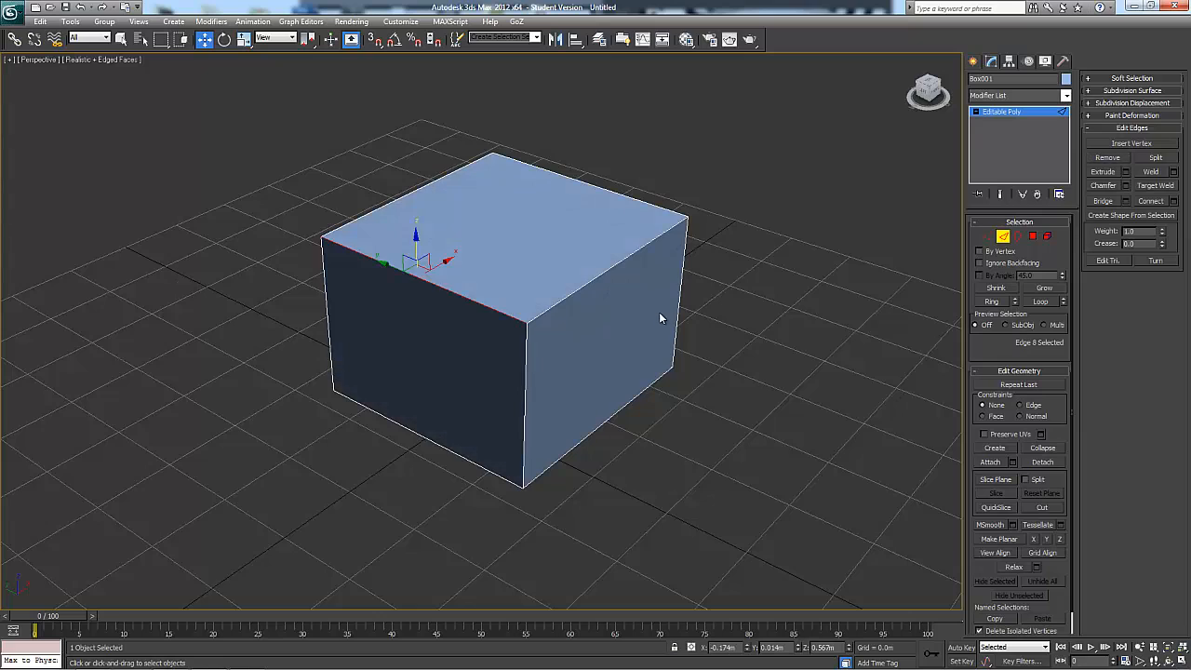
Preview extruding the front-left top edge with a height of 0.273 m and a width of 0.077 m, and cancel it
{"action": "middle_click_drag", "start_coordinate": [659, 311], "coordinate": [707, 289], "text": "alt"}
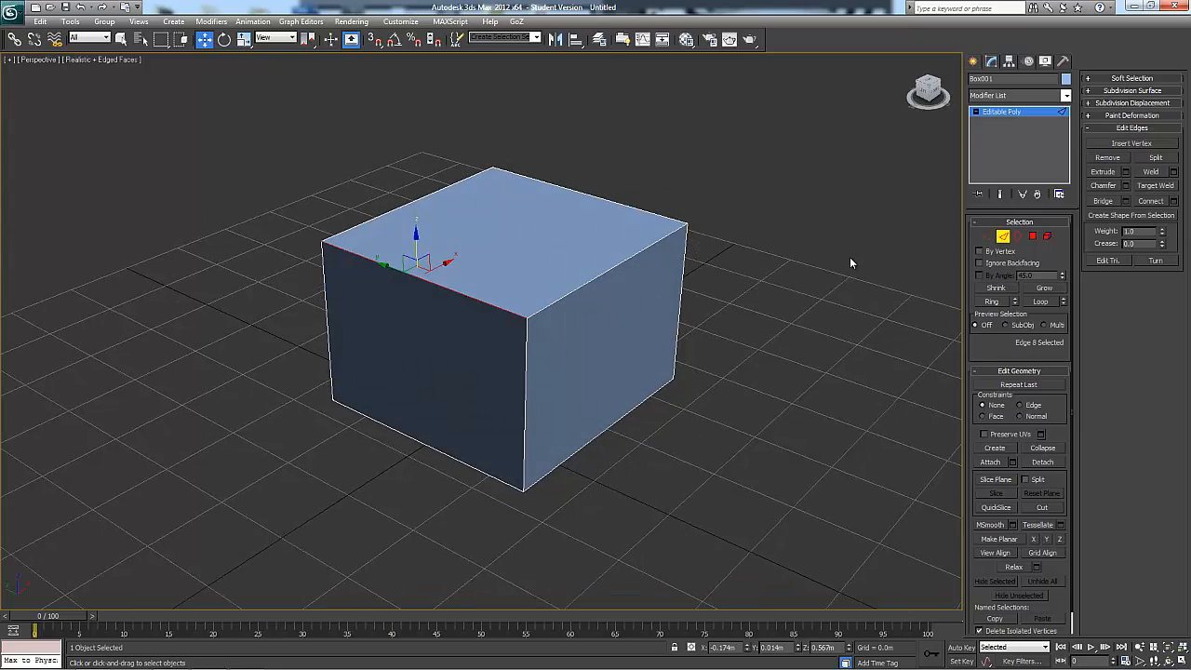
{"action": "left_click", "coordinate": [1126, 172]}
{"action": "middle_click_drag", "start_coordinate": [872, 319], "coordinate": [559, 316], "text": "alt"}
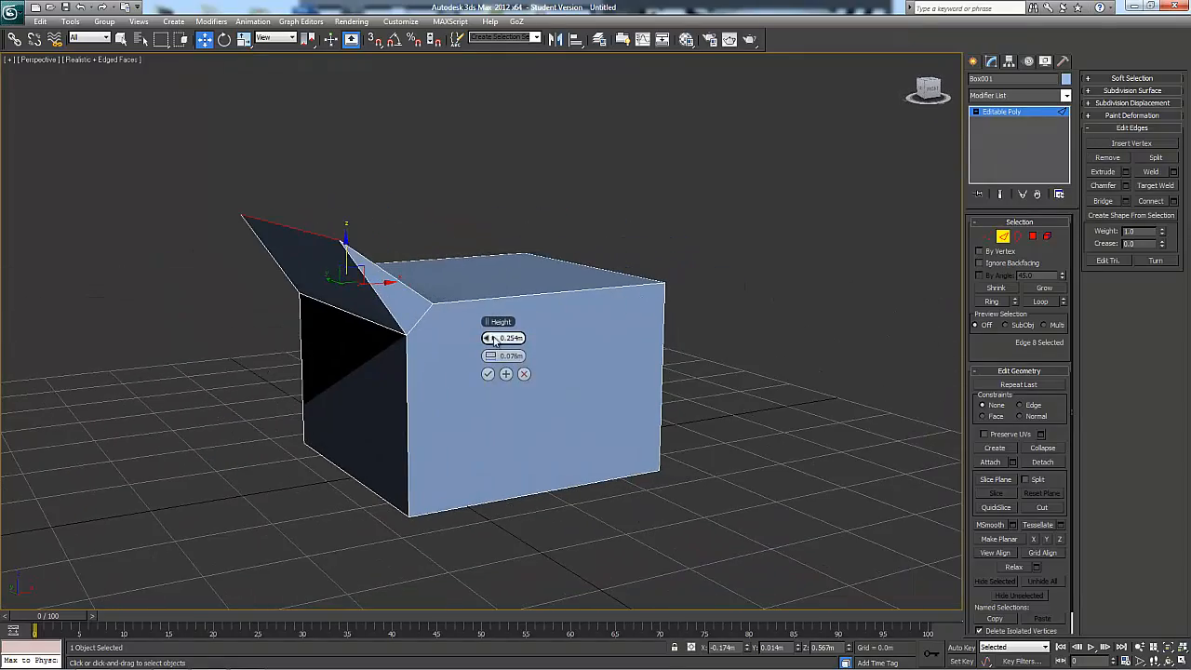
{"action": "mouse_move", "coordinate": [493, 340]}
{"action": "left_mouse_down"}
{"action": "mouse_move", "coordinate": [515, 356]}
{"action": "mouse_move", "coordinate": [490, 355]}
{"action": "mouse_move", "coordinate": [545, 355]}
{"action": "mouse_move", "coordinate": [503, 357]}
{"action": "left_mouse_up"}
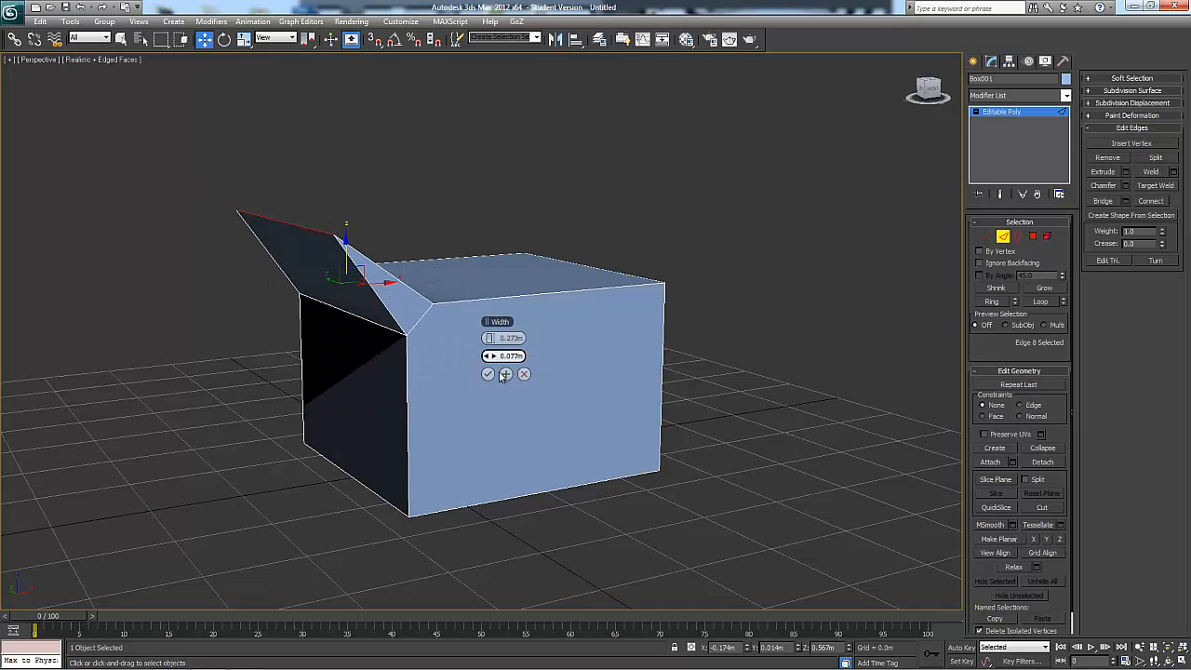
{"action": "left_click", "coordinate": [526, 373]}
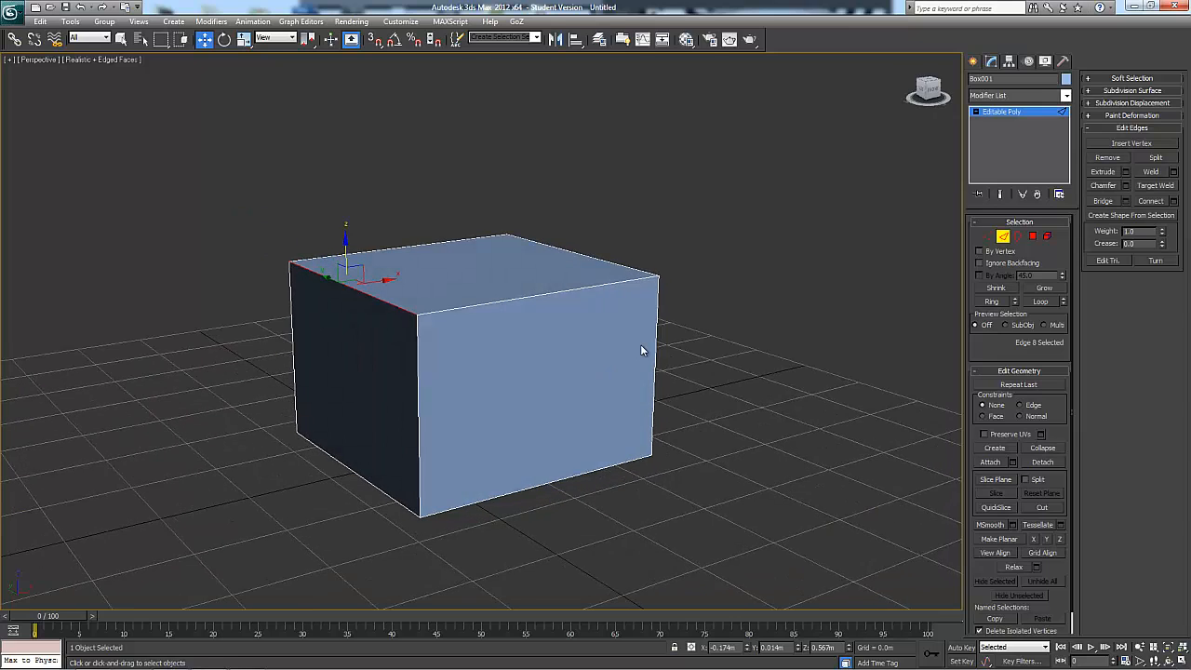
Preview extruding both front top edges together by 0.273 m with a 0.077 m width, cancel it, and clear the edge selection
{"action": "left_click", "coordinate": [532, 347], "text": "ctrl"}
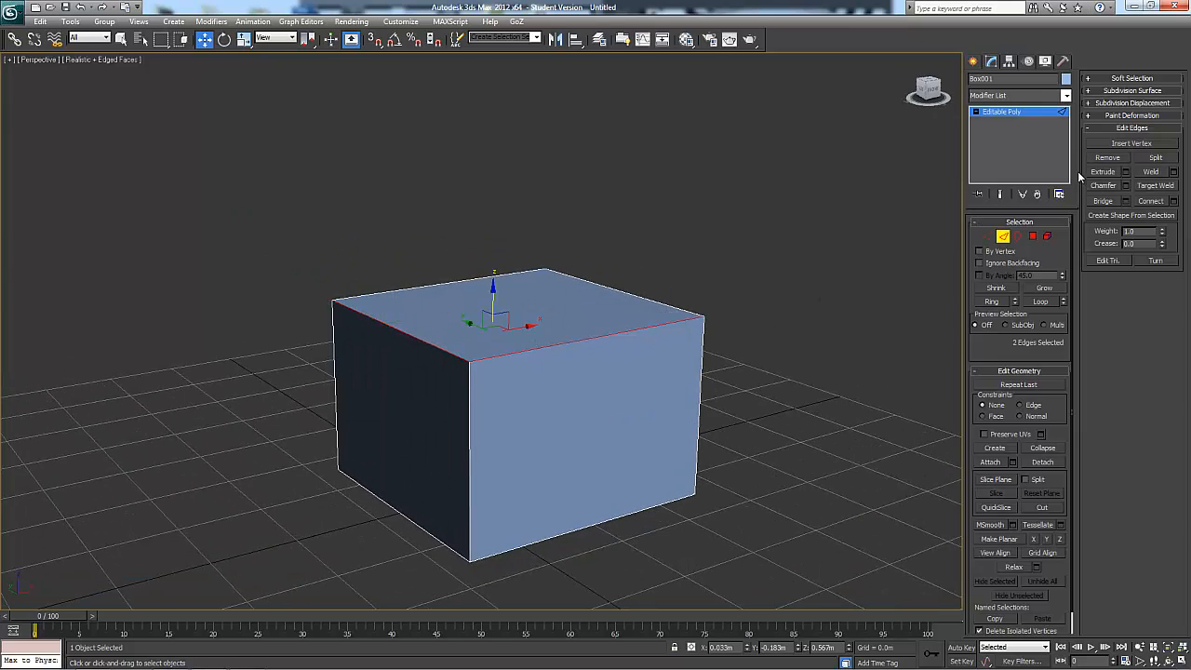
{"action": "left_click", "coordinate": [1126, 171]}
{"action": "middle_click_drag", "start_coordinate": [761, 389], "coordinate": [526, 401], "text": "alt"}
{"action": "middle_click_drag", "start_coordinate": [434, 328], "coordinate": [669, 433], "text": "alt"}
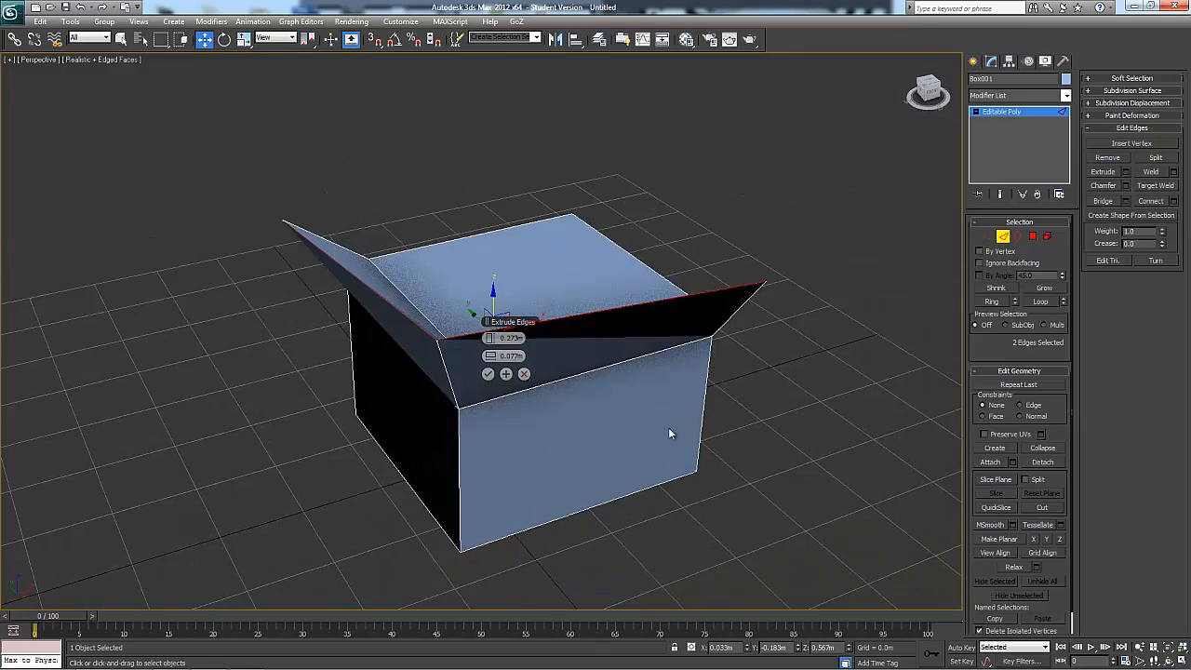
{"action": "left_click", "coordinate": [524, 373]}
{"action": "middle_click_drag", "start_coordinate": [820, 349], "coordinate": [878, 396], "text": "alt"}
{"action": "left_click", "coordinate": [743, 333]}
{"action": "middle_click_drag", "start_coordinate": [838, 333], "coordinate": [750, 333], "text": "alt"}
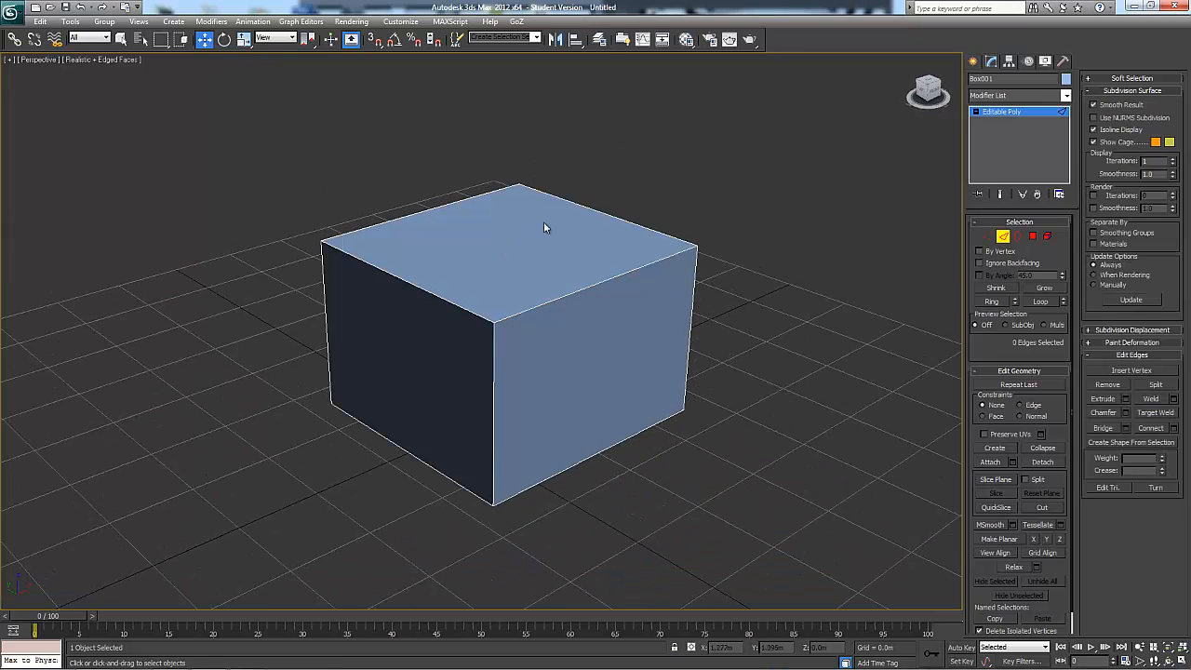
Select the box's two front top edges, collapse the Subdivision Surface settings, and split the edges
{"action": "left_click", "coordinate": [470, 310]}
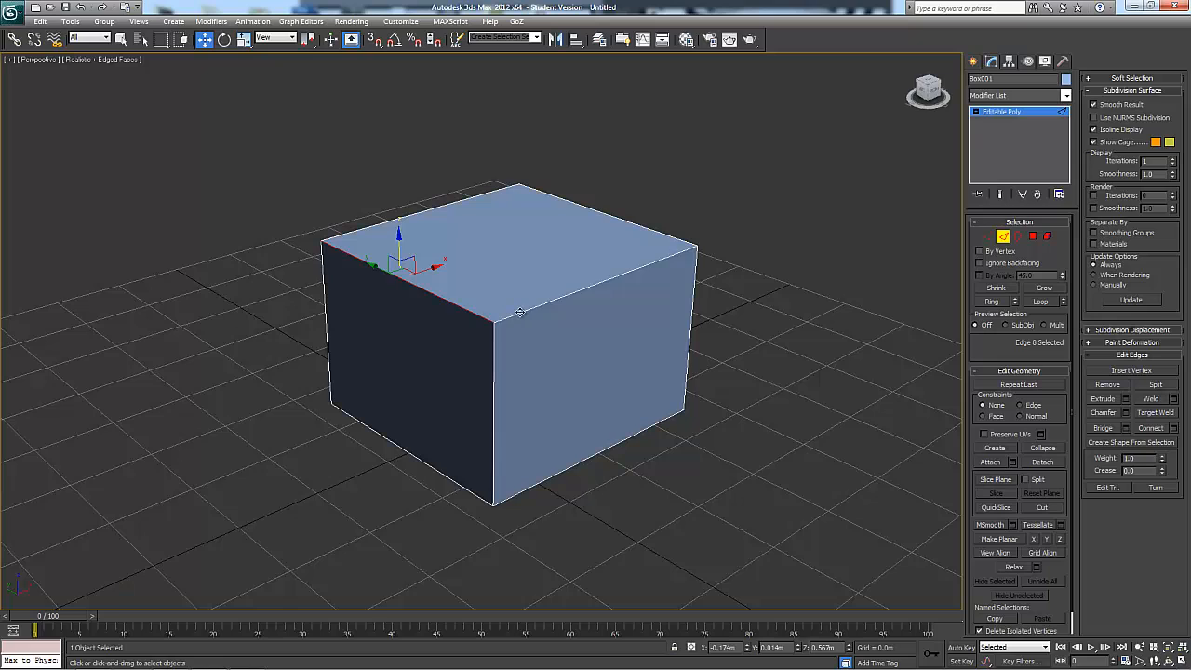
{"action": "left_click", "coordinate": [520, 313], "text": "ctrl"}
{"action": "middle_click_drag", "start_coordinate": [769, 326], "coordinate": [776, 340], "text": "alt"}
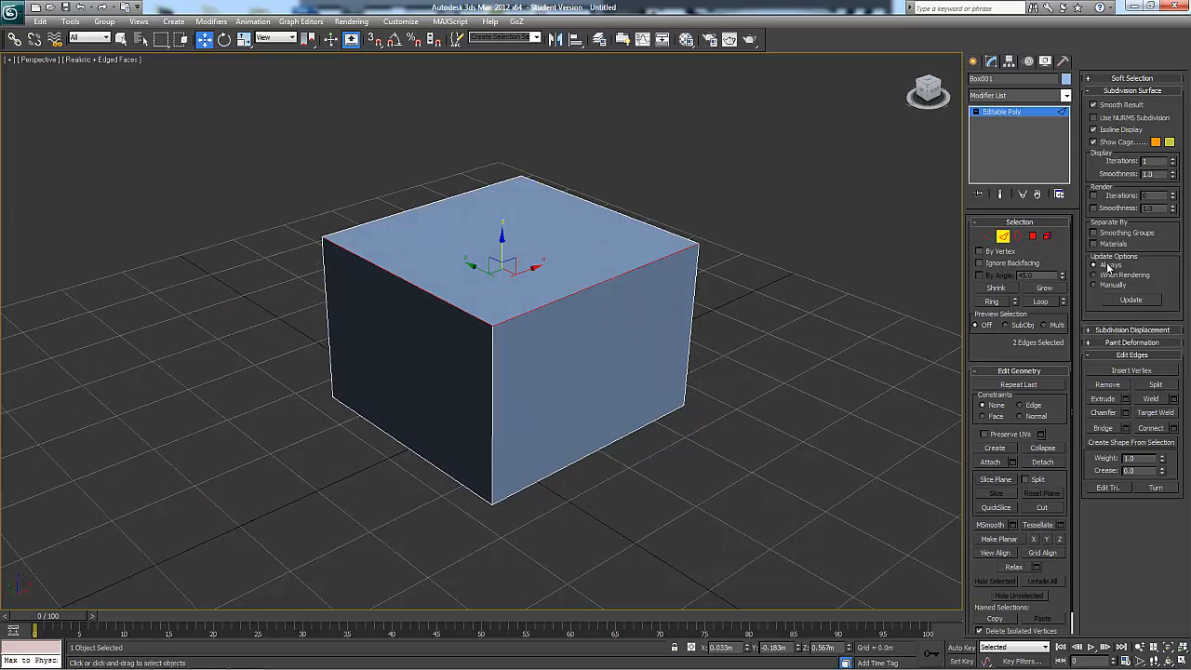
{"action": "left_click", "coordinate": [1119, 90]}
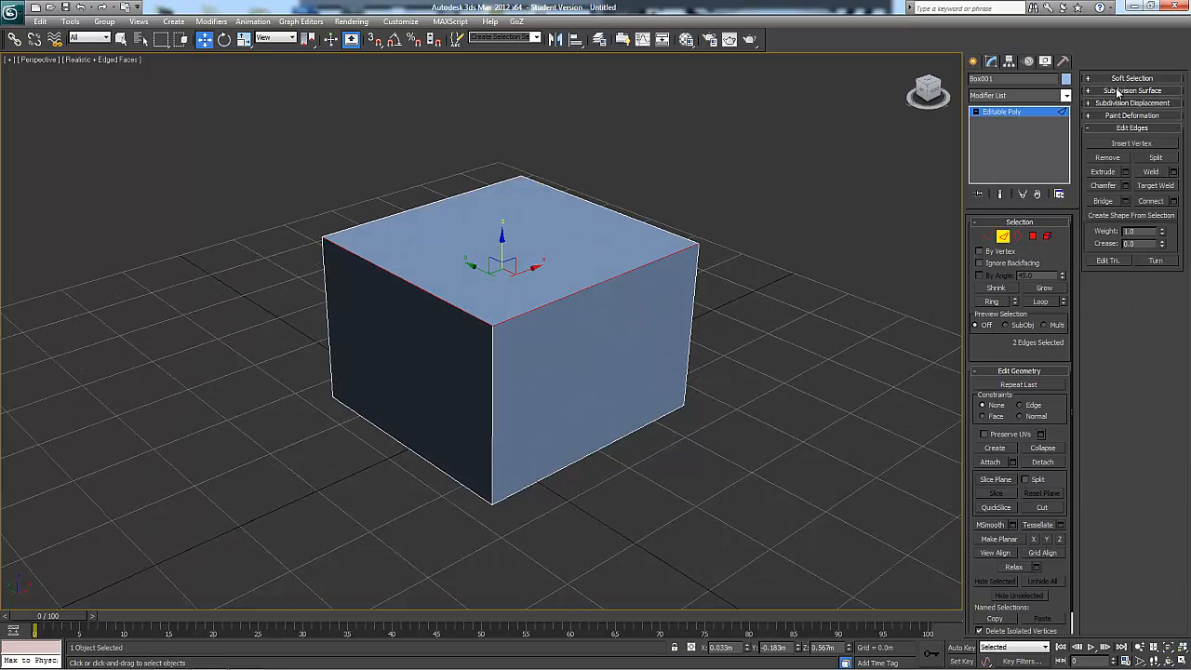
{"action": "left_click", "coordinate": [1154, 156]}
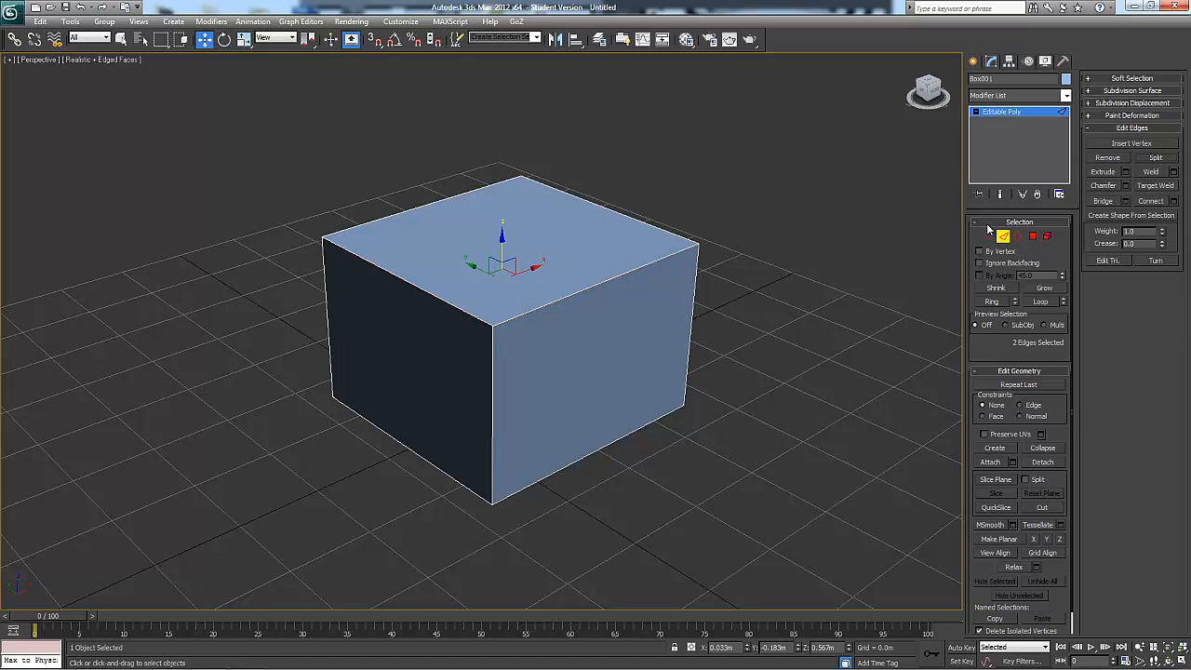
Raise the top polygon about 0.17 m to inspect the opening along the split edges, and undo the move
{"action": "left_click", "coordinate": [1033, 236]}
{"action": "left_click", "coordinate": [485, 261]}
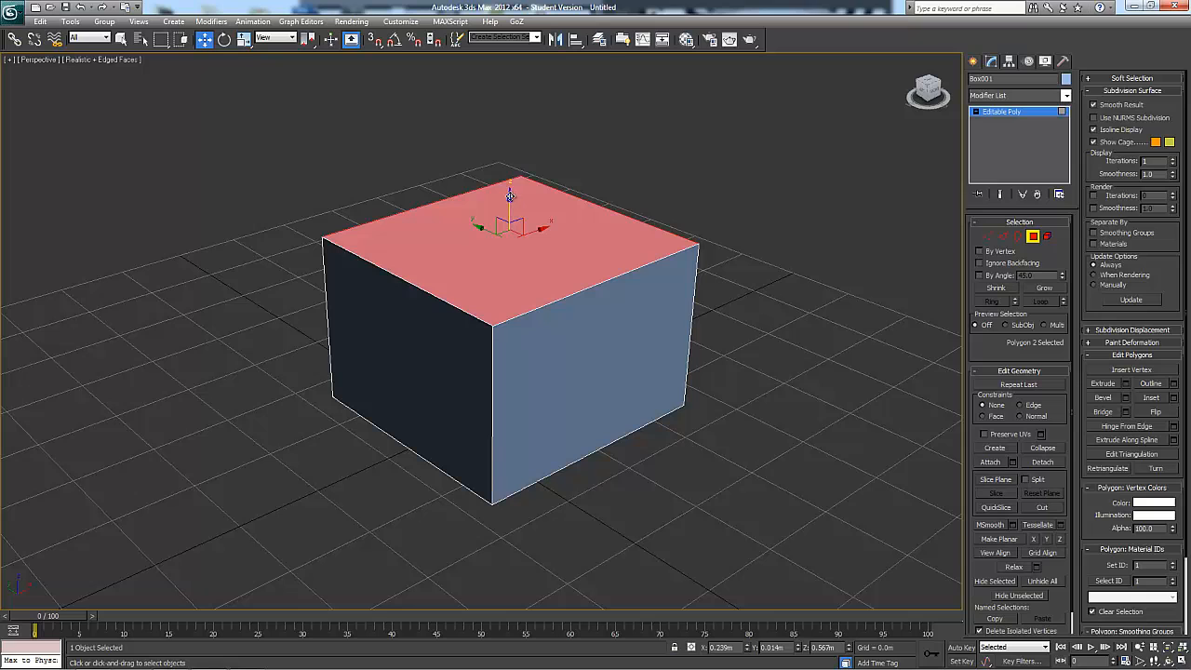
{"action": "left_click_drag", "start_coordinate": [510, 196], "coordinate": [511, 146]}
{"action": "middle_click_drag", "start_coordinate": [566, 268], "coordinate": [607, 227], "text": "alt"}
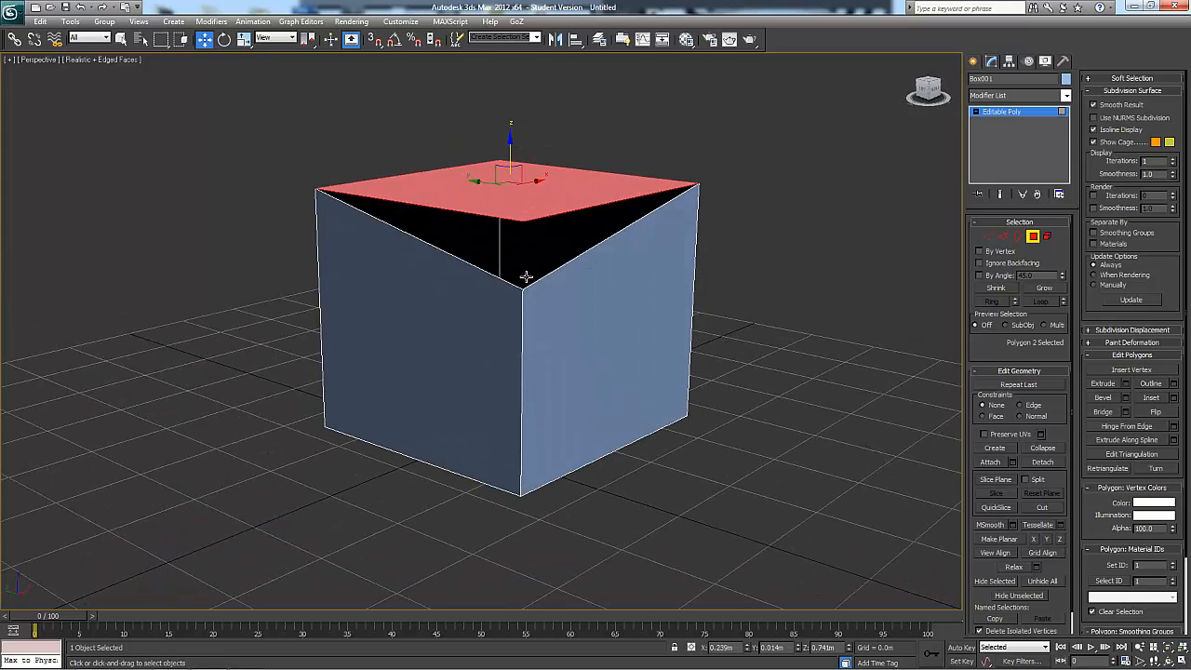
{"action": "mouse_move", "coordinate": [549, 291]}
{"action": "middle_mouse_down", "text": "alt"}
{"action": "mouse_move", "coordinate": [561, 302]}
{"action": "mouse_move", "coordinate": [529, 314]}
{"action": "mouse_move", "coordinate": [550, 306]}
{"action": "middle_mouse_up", "text": "alt"}
{"action": "key", "text": "ctrl+z"}
{"action": "middle_click_drag", "start_coordinate": [636, 320], "coordinate": [693, 324], "text": "alt"}
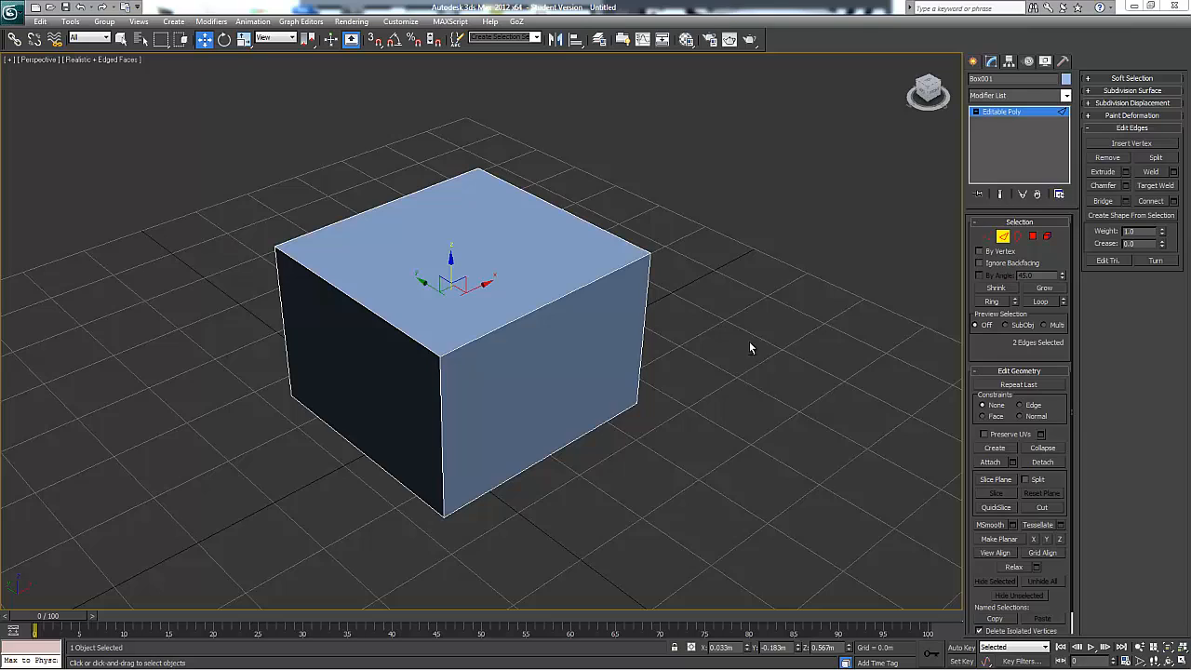
Preview a 0.025 m open chamfer on the split front-right top edge and cancel it
{"action": "middle_click_drag", "start_coordinate": [749, 347], "coordinate": [736, 303], "text": "alt"}
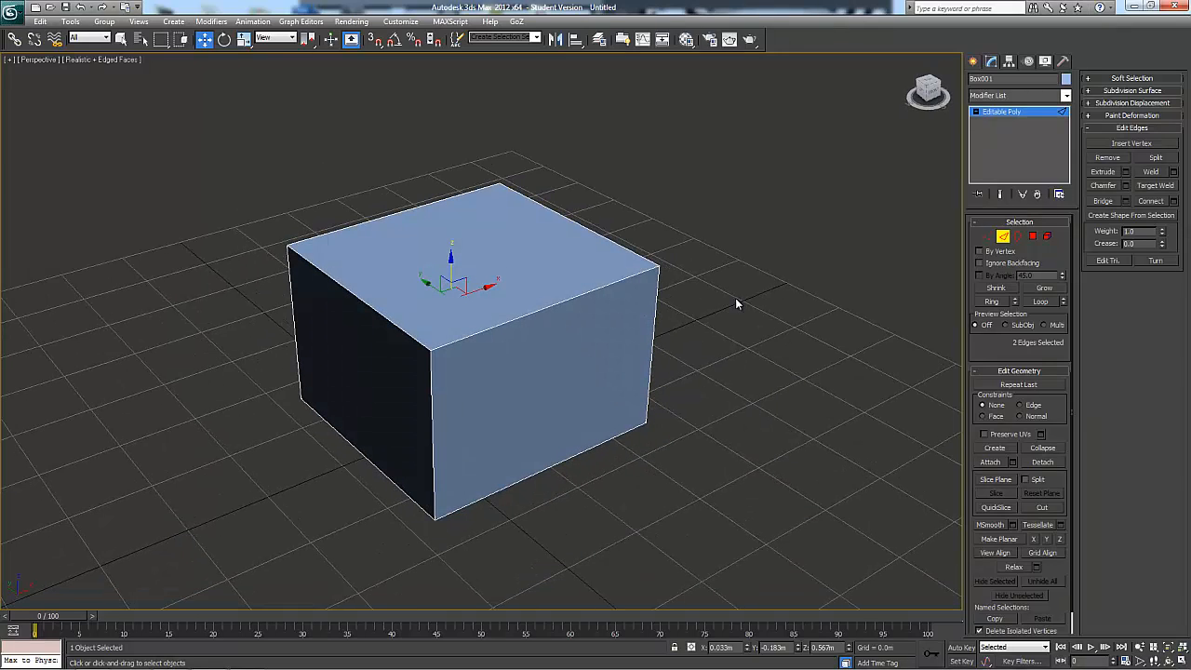
{"action": "left_click", "coordinate": [517, 319]}
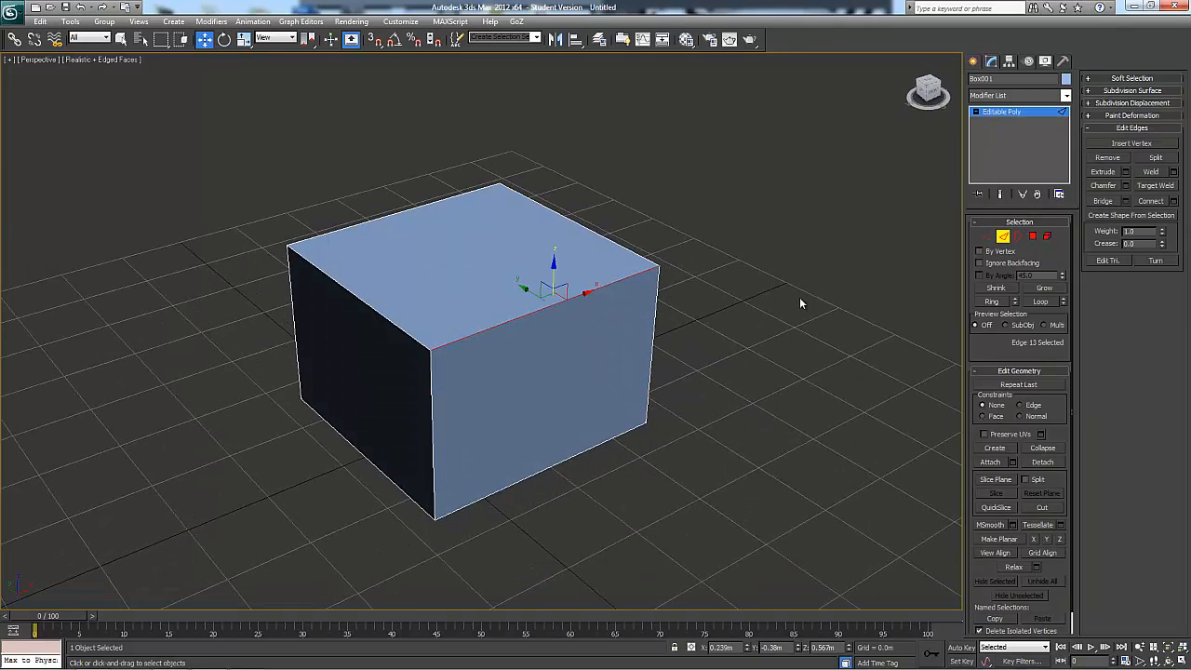
{"action": "left_click", "coordinate": [1125, 186]}
{"action": "middle_click_drag", "start_coordinate": [916, 382], "coordinate": [568, 378], "text": "alt"}
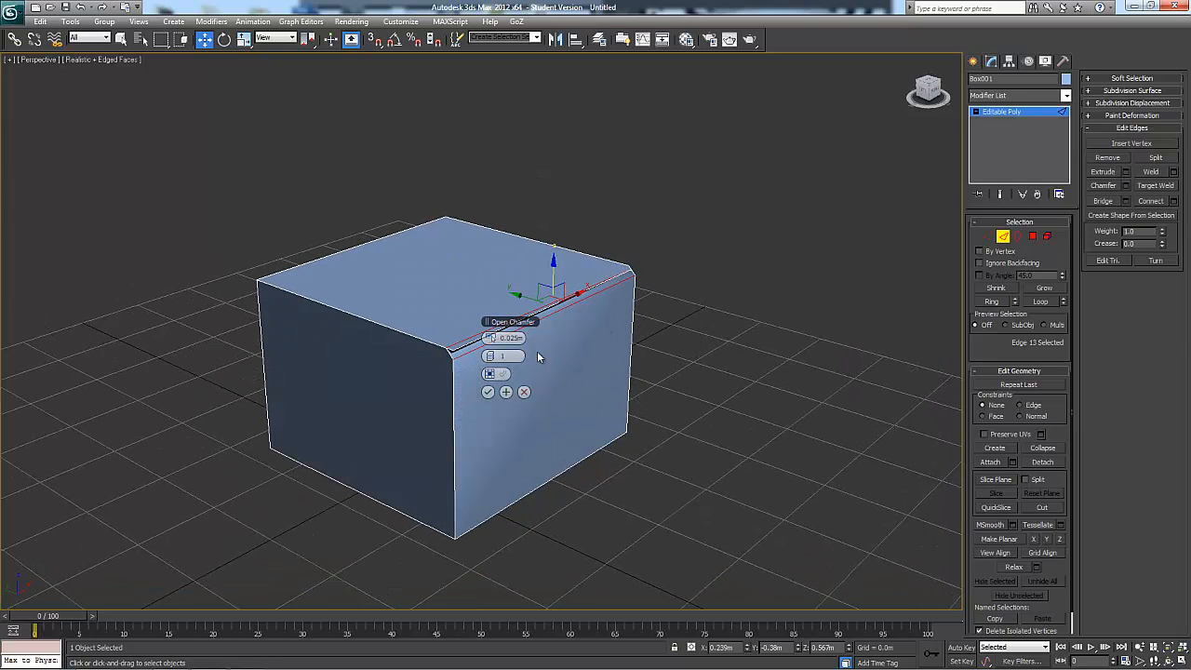
{"action": "left_click", "coordinate": [527, 392]}
{"action": "middle_click_drag", "start_coordinate": [733, 355], "coordinate": [729, 360], "text": "alt"}
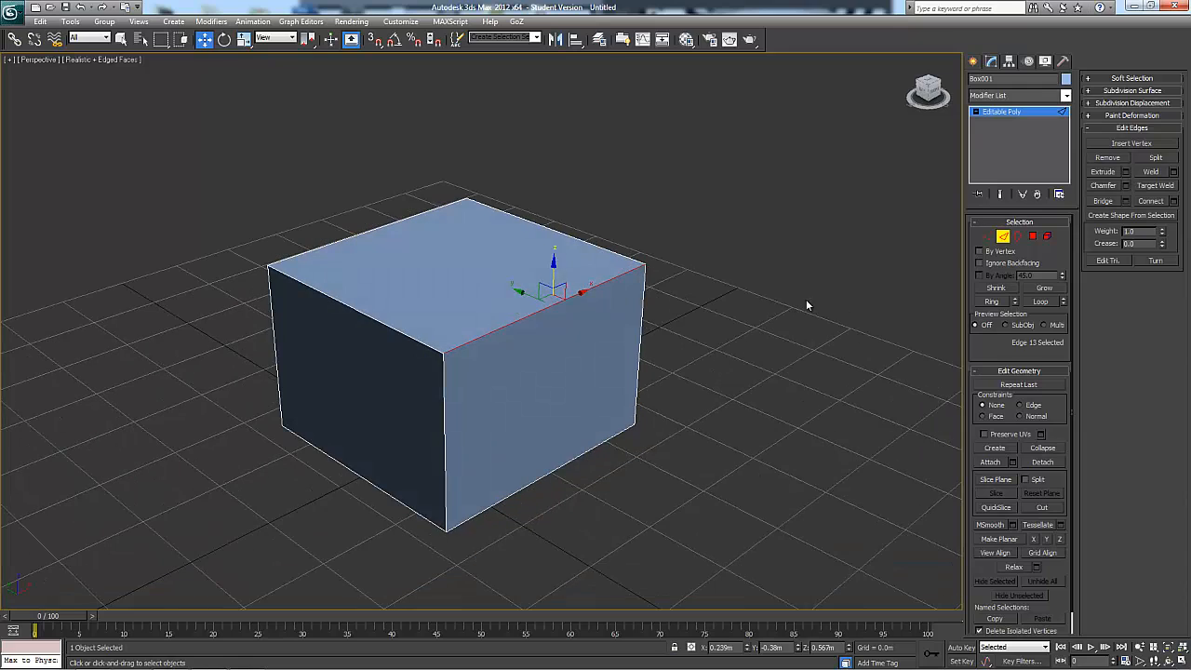
Select all the edges around the box's top corners, weld them to close the split, and clear the selection
{"action": "left_click", "coordinate": [807, 305]}
{"action": "left_click_drag", "start_coordinate": [484, 333], "coordinate": [503, 352]}
{"action": "key", "text": "ctrl+z"}
{"action": "left_click", "coordinate": [676, 274]}
{"action": "left_click_drag", "start_coordinate": [624, 308], "coordinate": [624, 309]}
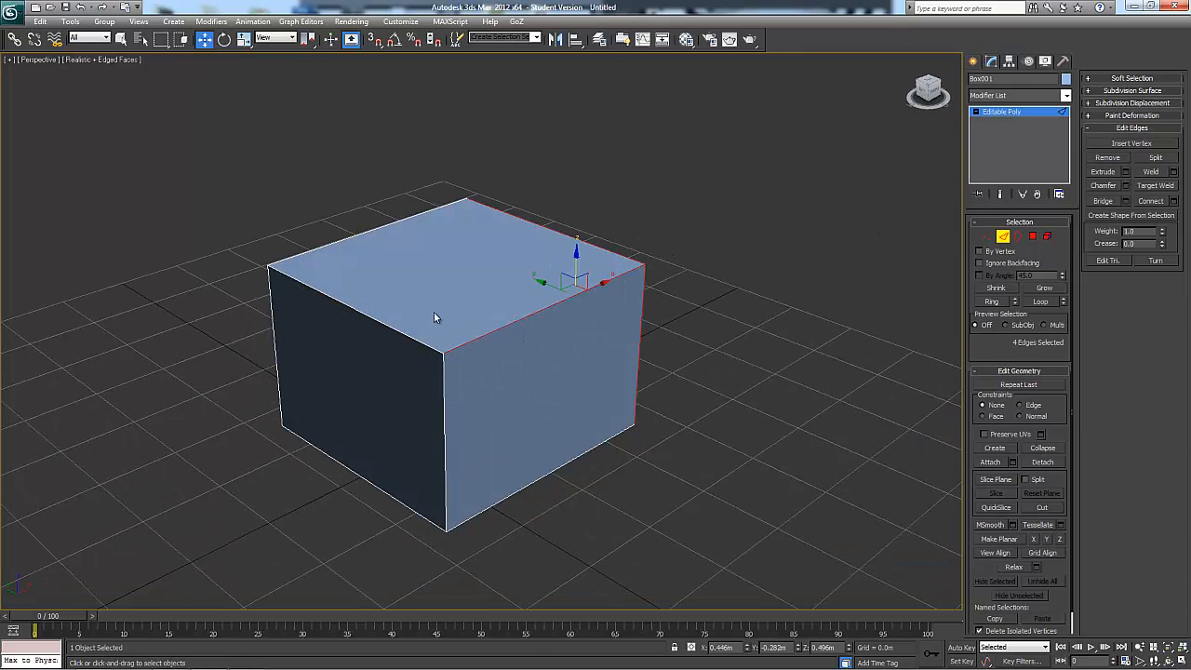
{"action": "left_click_drag", "start_coordinate": [316, 326], "coordinate": [315, 325], "text": "ctrl"}
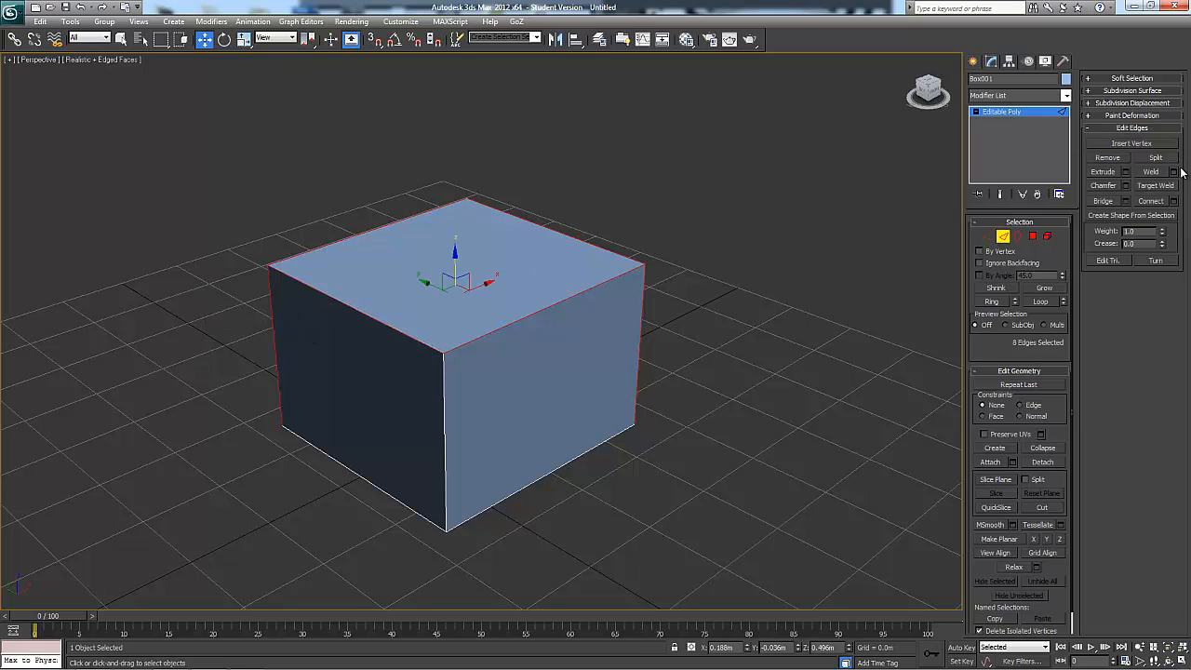
{"action": "left_click", "coordinate": [1152, 172]}
{"action": "left_click", "coordinate": [797, 284]}
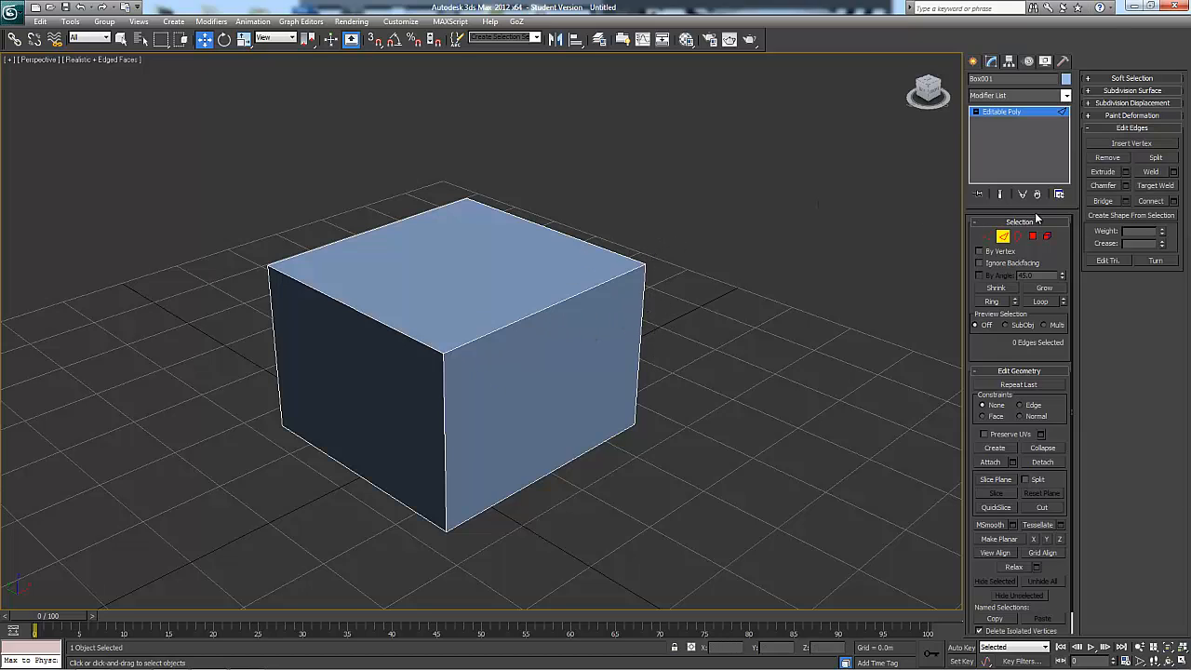
Preview a 0.172 m chamfer on the front-right top edge, switch it to an open chamfer, and cancel it
{"action": "left_click", "coordinate": [498, 327]}
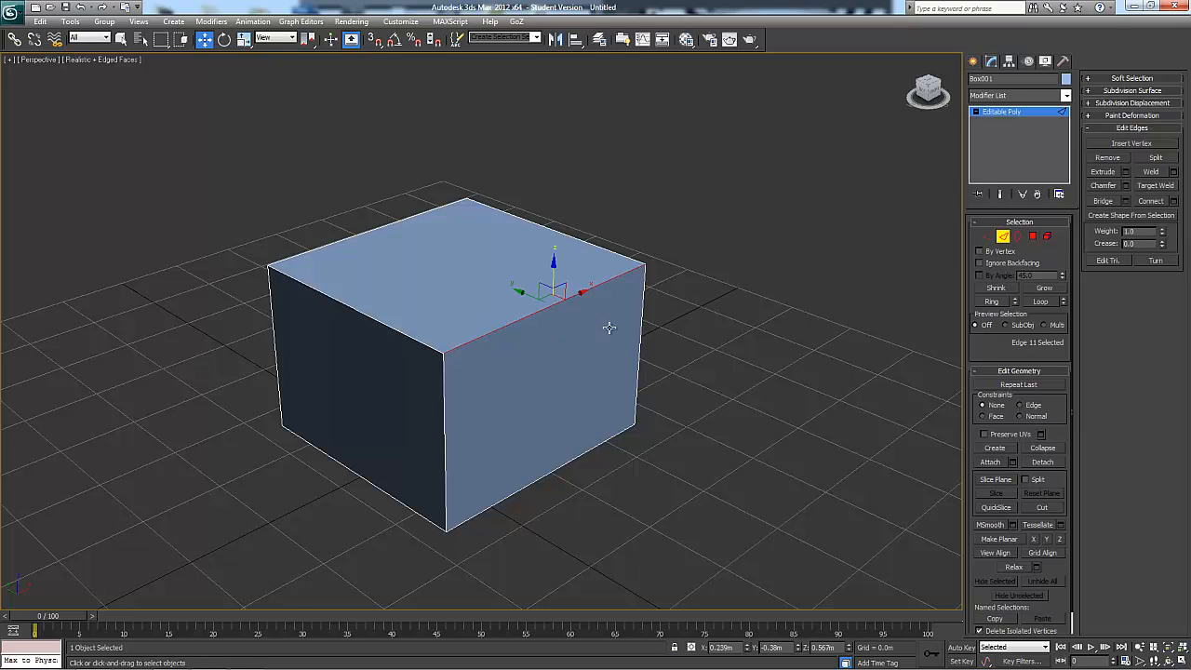
{"action": "middle_click_drag", "start_coordinate": [609, 327], "coordinate": [644, 290], "text": "alt"}
{"action": "left_click", "coordinate": [1126, 186]}
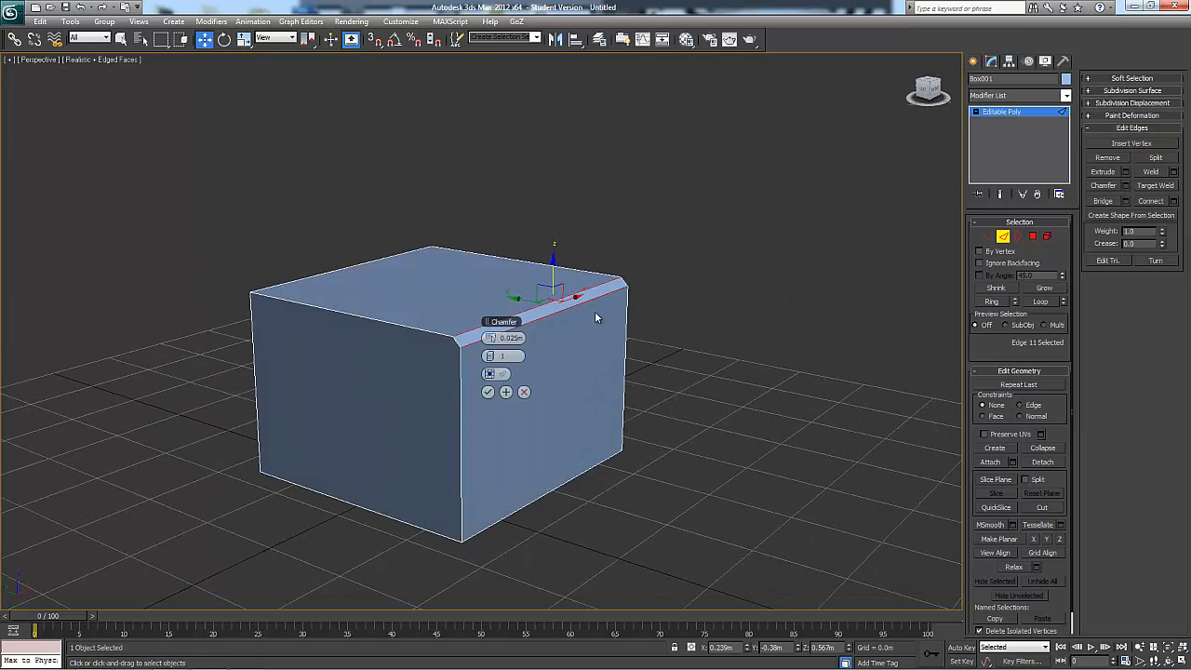
{"action": "left_click_drag", "start_coordinate": [491, 340], "coordinate": [519, 335]}
{"action": "middle_click_drag", "start_coordinate": [628, 328], "coordinate": [554, 316], "text": "alt"}
{"action": "left_click", "coordinate": [493, 373]}
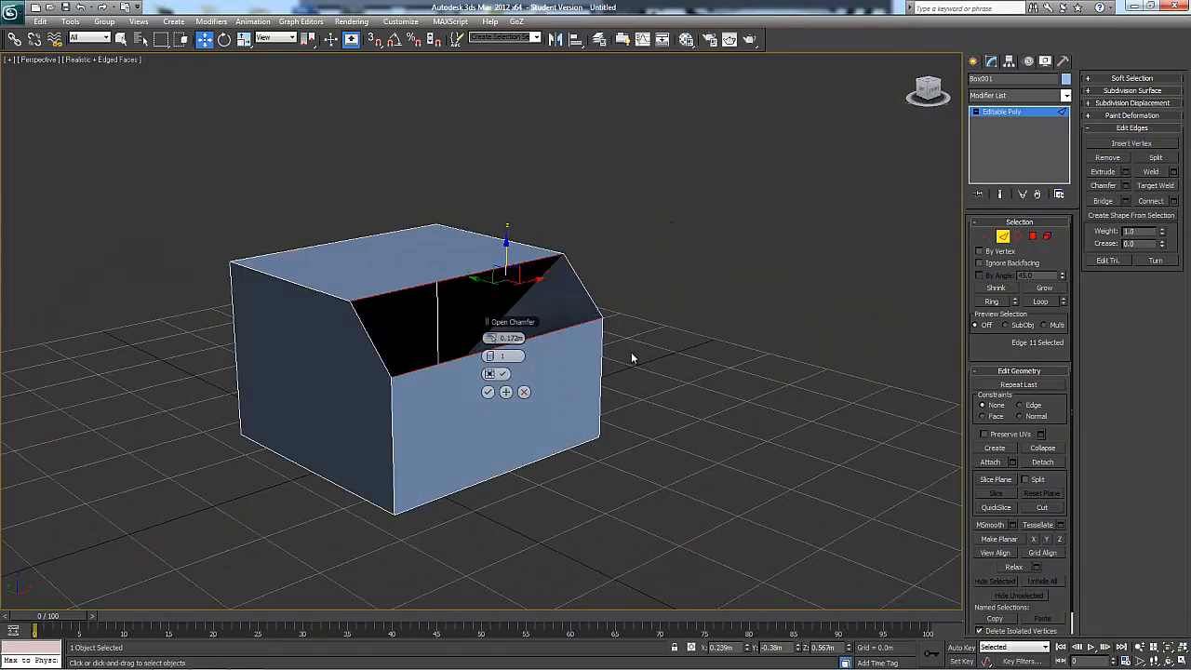
{"action": "middle_click_drag", "start_coordinate": [631, 351], "coordinate": [499, 374], "text": "alt"}
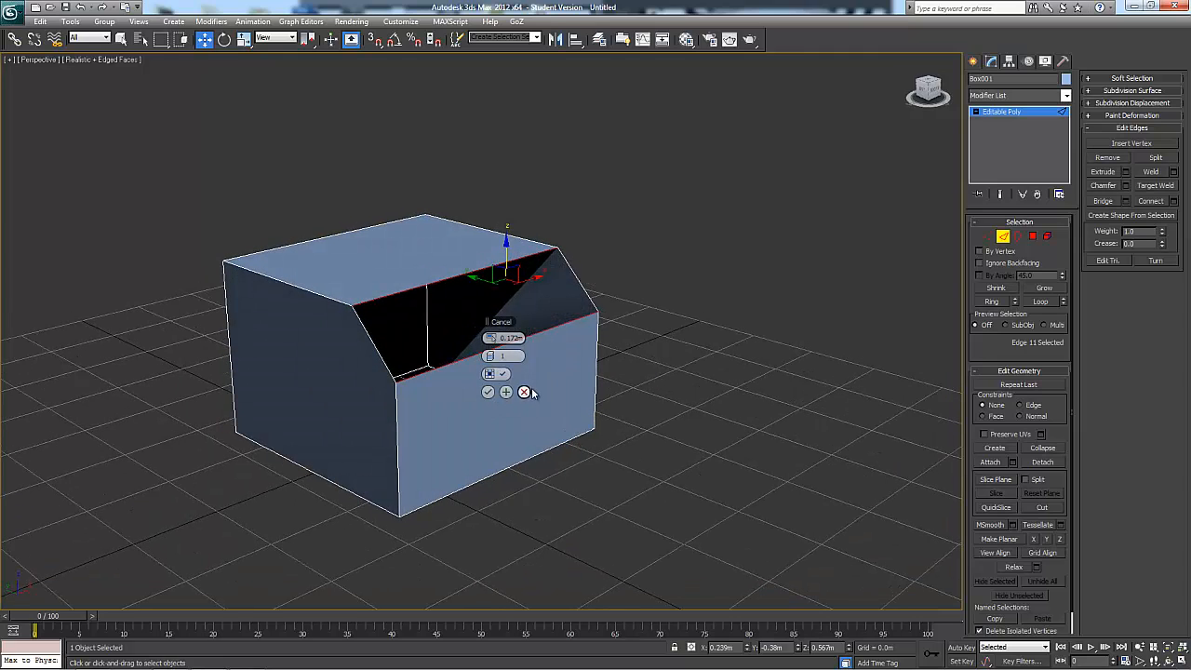
{"action": "left_click", "coordinate": [524, 392]}
Select the two opposite bottom edges of the box's side walls and collapse the Subdivision Surface settings
{"action": "middle_click_drag", "start_coordinate": [873, 184], "coordinate": [821, 221], "text": "alt"}
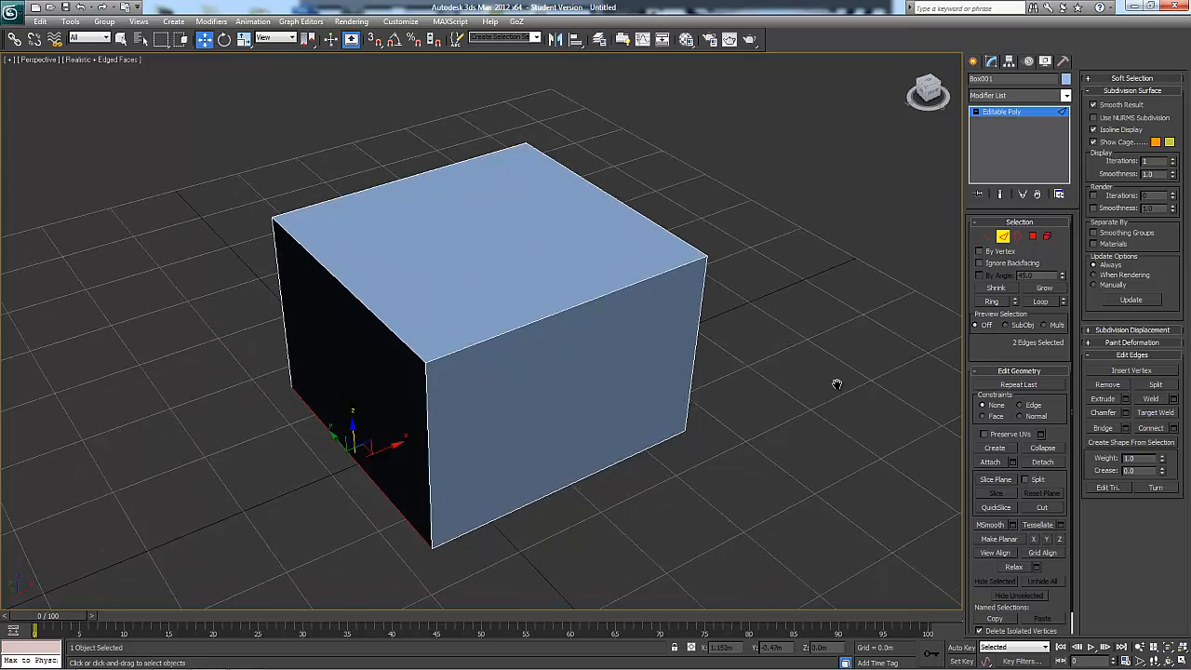
{"action": "middle_click_drag", "start_coordinate": [832, 383], "coordinate": [1067, 192], "text": "alt"}
{"action": "left_click", "coordinate": [1115, 90]}
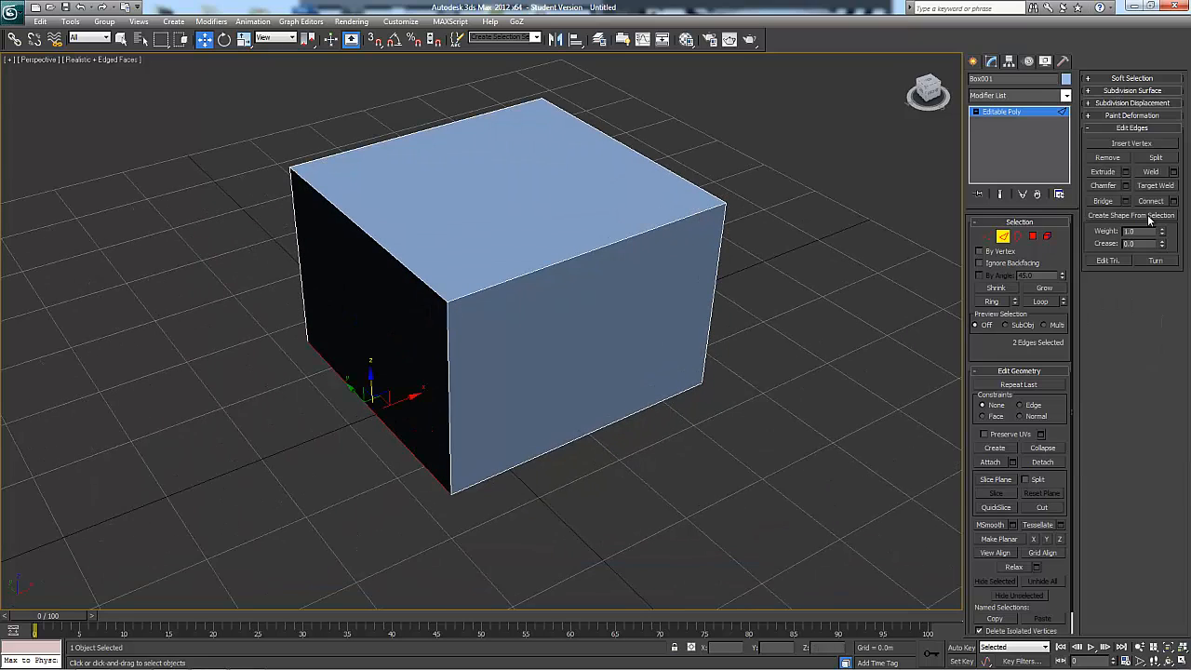
{"action": "middle_click_drag", "start_coordinate": [775, 212], "coordinate": [387, 238], "text": "alt"}
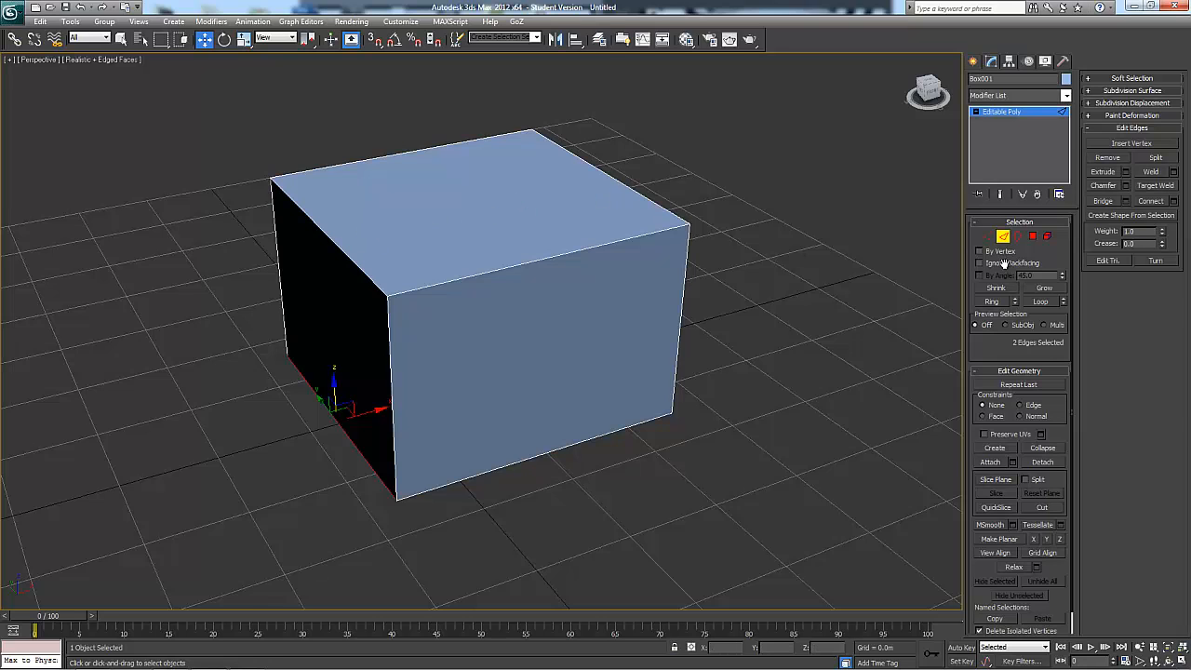
Delete the top, bottom, front and back polygons so only two opposite side walls remain, and return to edge level
{"action": "middle_click_drag", "start_coordinate": [659, 203], "coordinate": [866, 292], "text": "alt"}
{"action": "key", "text": "4"}
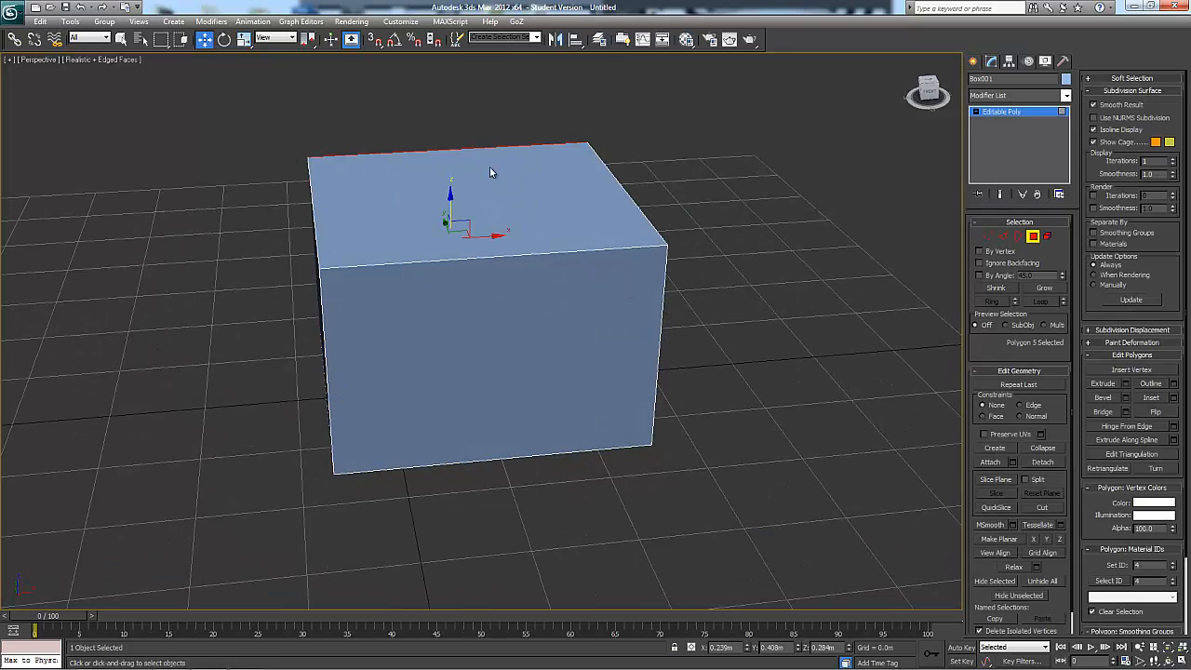
{"action": "left_click_drag", "start_coordinate": [490, 167], "coordinate": [448, 562]}
{"action": "key", "text": "Delete"}
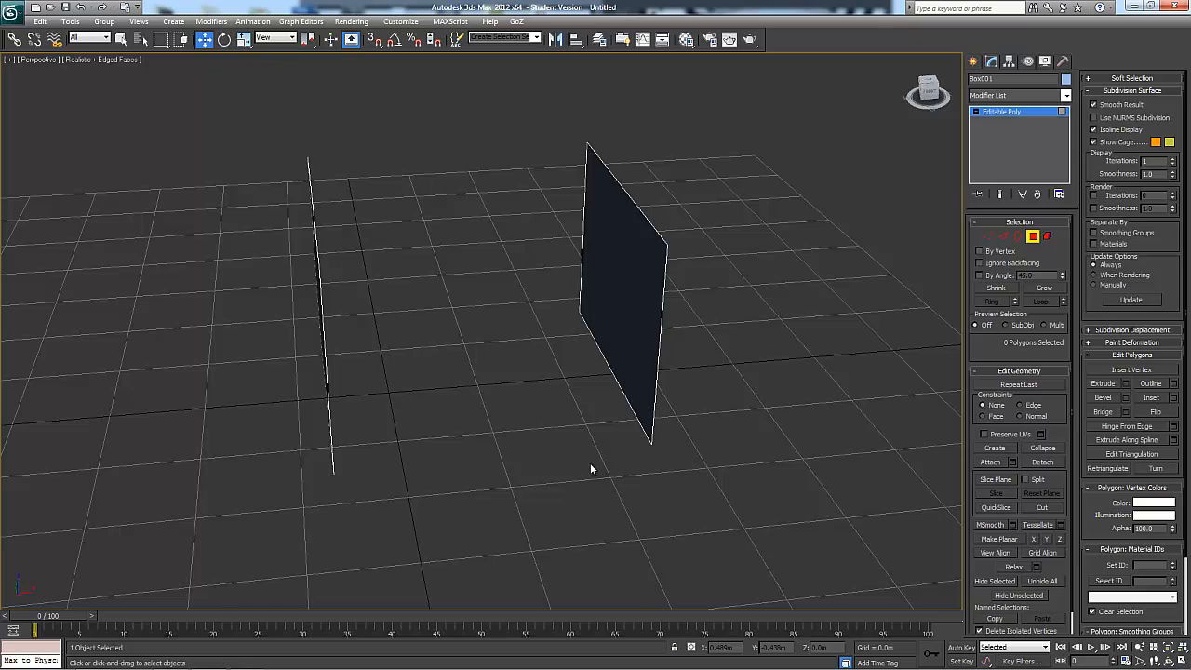
{"action": "middle_click_drag", "start_coordinate": [590, 462], "coordinate": [798, 361], "text": "alt"}
{"action": "left_click", "coordinate": [1003, 237]}
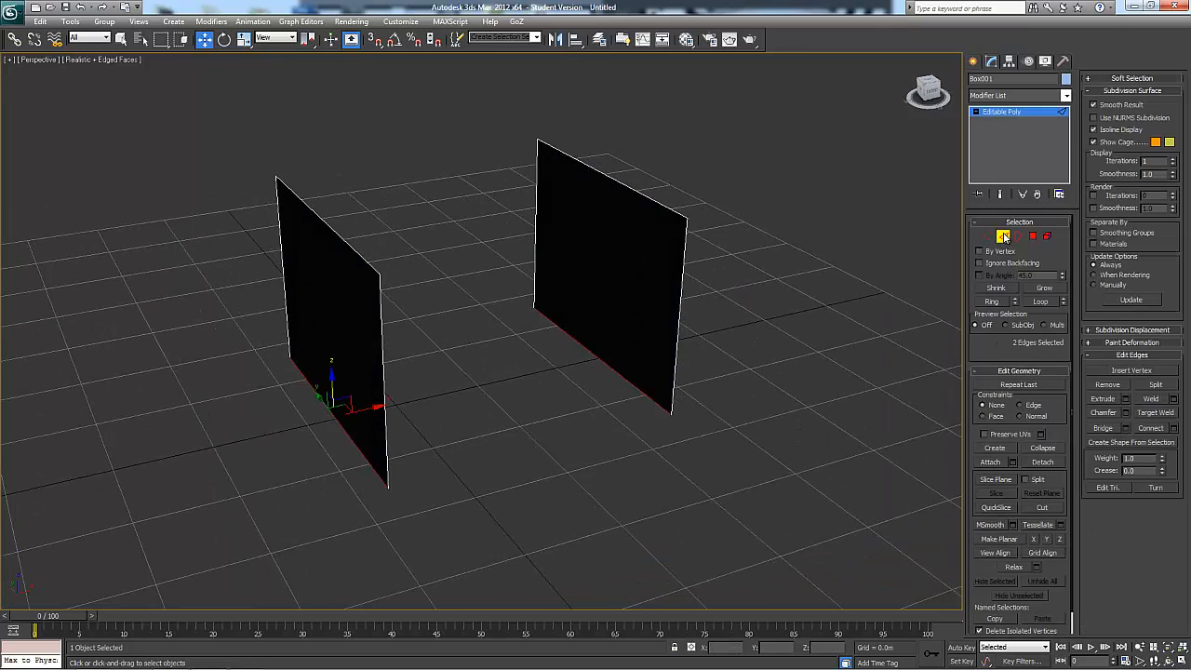
Bridge the top edges of the two side walls, inspect the connecting polygon, and undo the bridge
{"action": "left_click", "coordinate": [635, 209]}
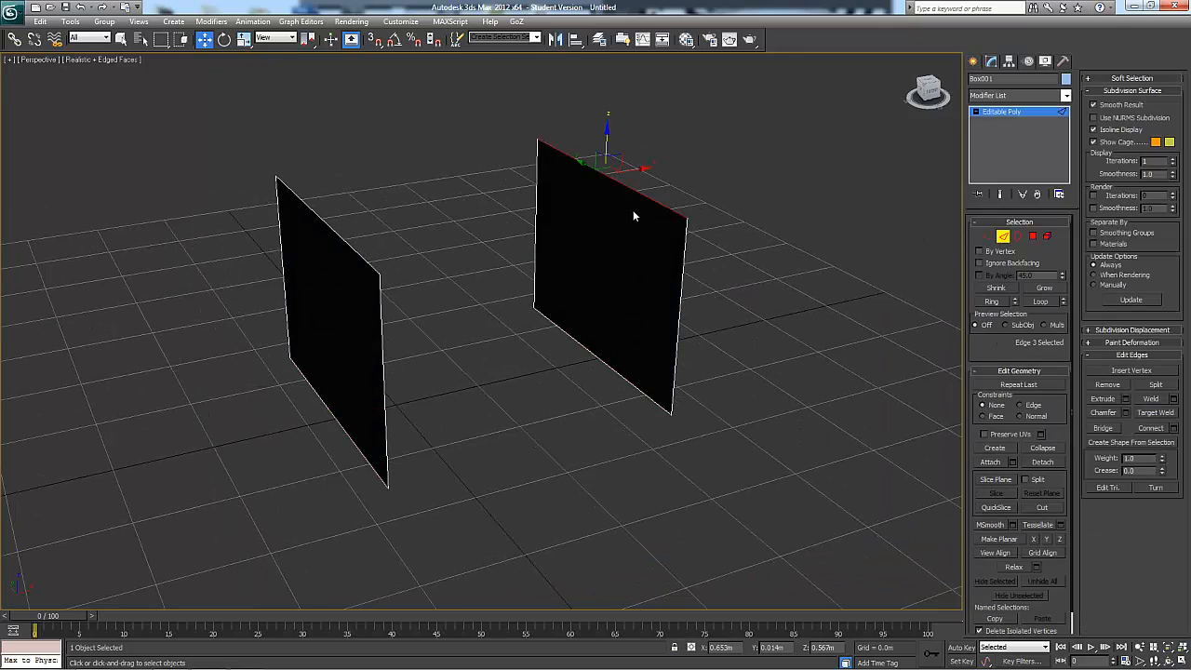
{"action": "left_click", "coordinate": [328, 233], "text": "ctrl"}
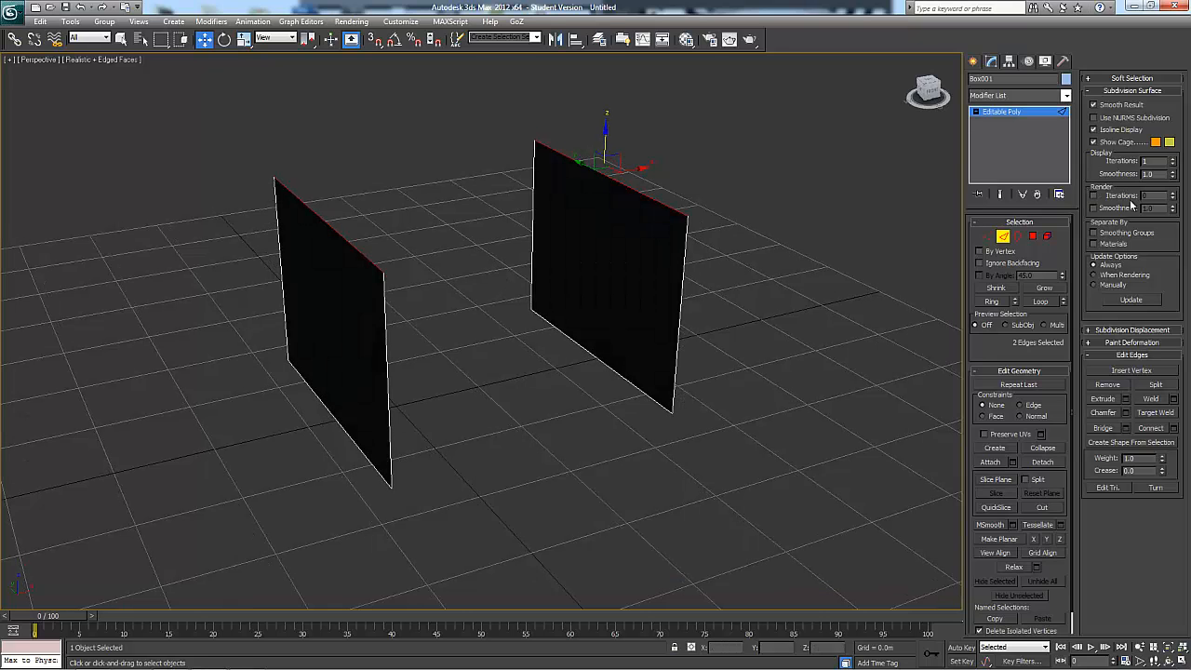
{"action": "left_click", "coordinate": [1131, 89]}
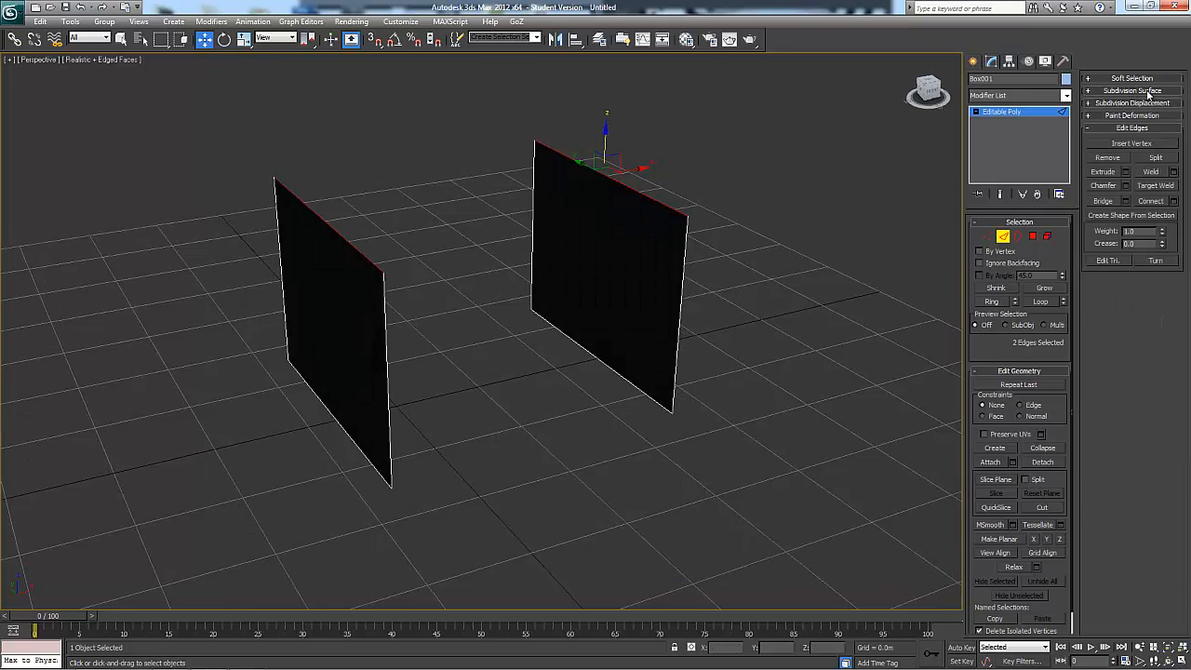
{"action": "left_click", "coordinate": [1110, 207]}
{"action": "mouse_move", "coordinate": [819, 279]}
{"action": "middle_mouse_down", "text": "alt"}
{"action": "mouse_move", "coordinate": [787, 289]}
{"action": "mouse_move", "coordinate": [691, 277]}
{"action": "mouse_move", "coordinate": [845, 272]}
{"action": "mouse_move", "coordinate": [815, 280]}
{"action": "middle_mouse_up", "text": "alt"}
{"action": "middle_click_drag", "start_coordinate": [727, 302], "coordinate": [900, 297], "text": "alt"}
{"action": "key", "text": "ctrl+z"}
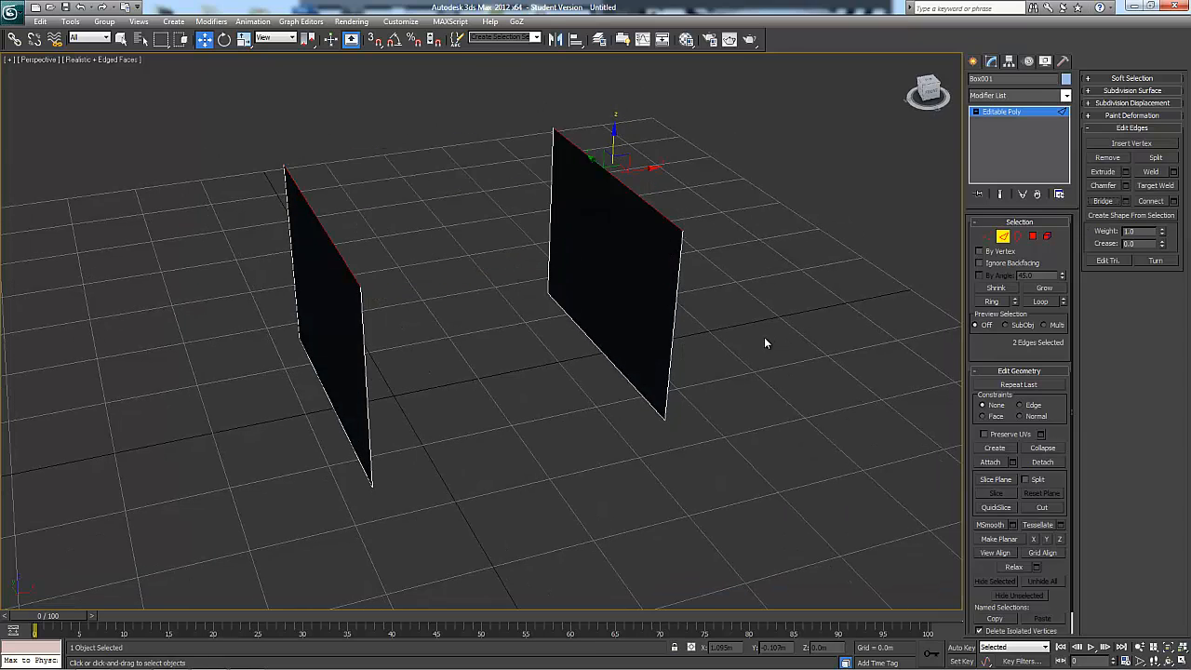
Open the Bridge Edges settings with nothing selected and select all edges of both side walls to preview the bridge
{"action": "middle_click_drag", "start_coordinate": [766, 338], "coordinate": [769, 326], "text": "alt"}
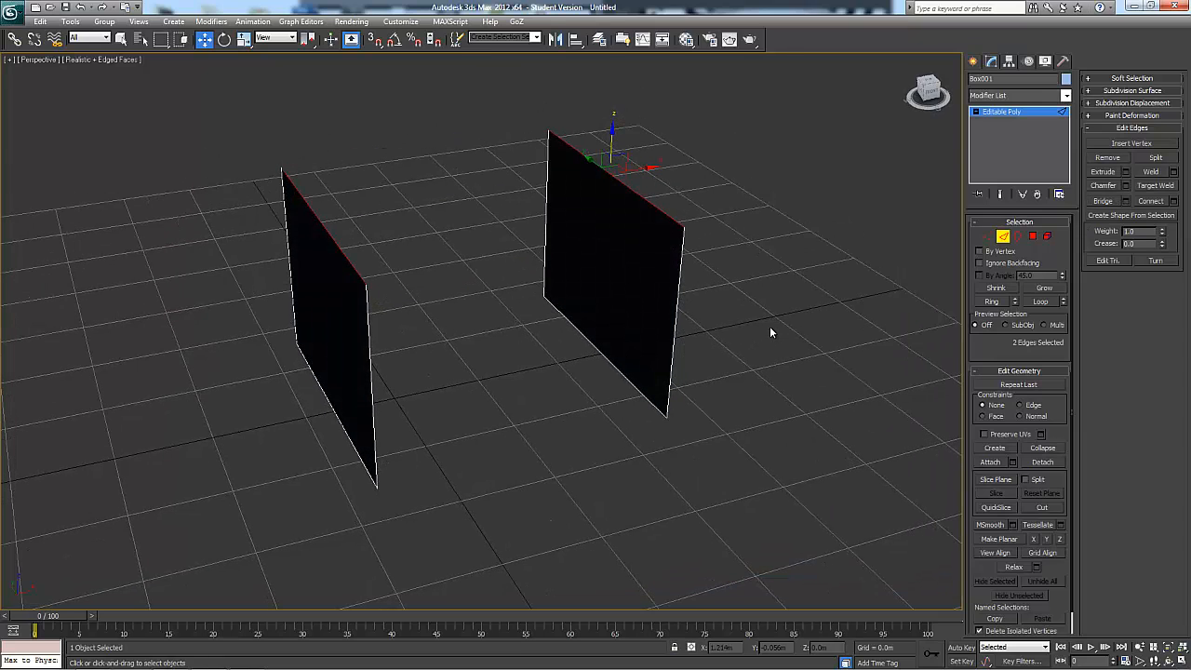
{"action": "left_click", "coordinate": [1126, 200]}
{"action": "middle_click_drag", "start_coordinate": [866, 279], "coordinate": [776, 280], "text": "alt"}
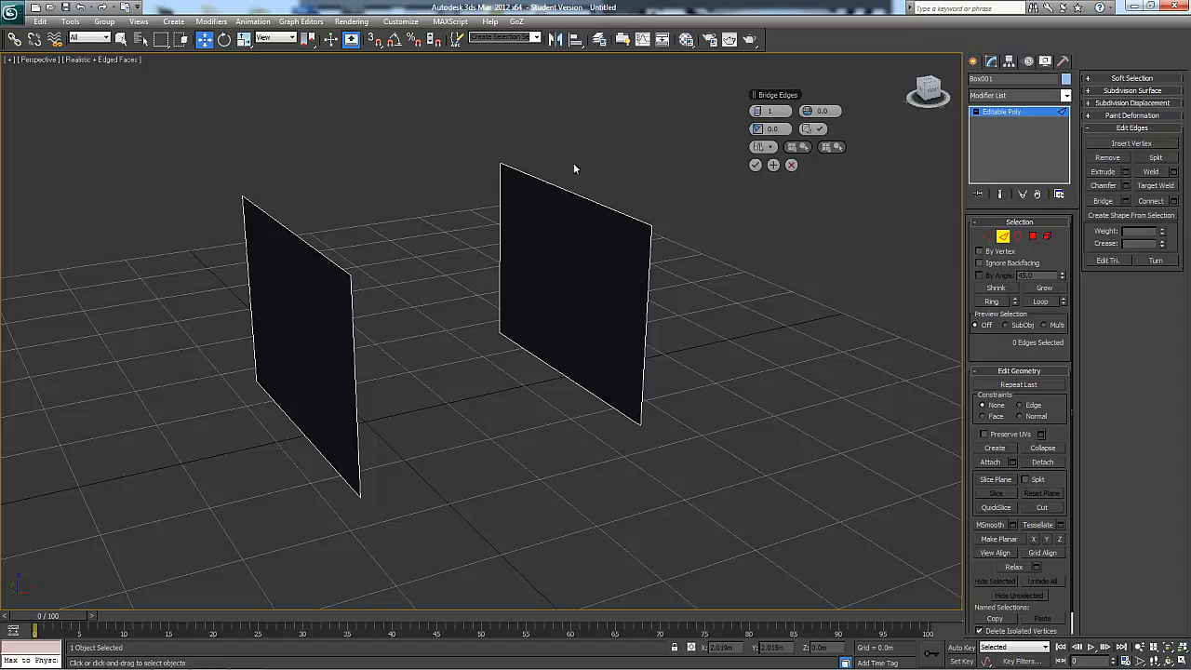
{"action": "left_click_drag", "start_coordinate": [306, 539], "coordinate": [316, 540]}
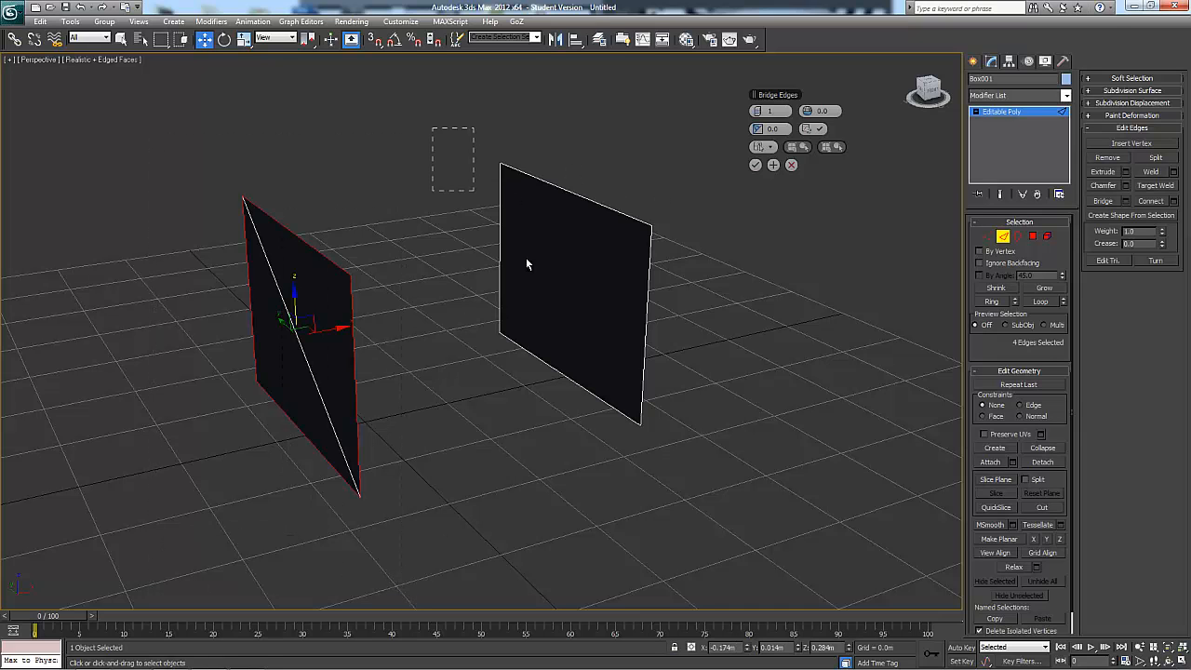
{"action": "left_click_drag", "start_coordinate": [526, 258], "coordinate": [671, 470], "text": "ctrl"}
Inspect the bridge preview from several sides, cancel it, and clear the edge selection
{"action": "middle_click_drag", "start_coordinate": [763, 340], "coordinate": [456, 340], "text": "alt"}
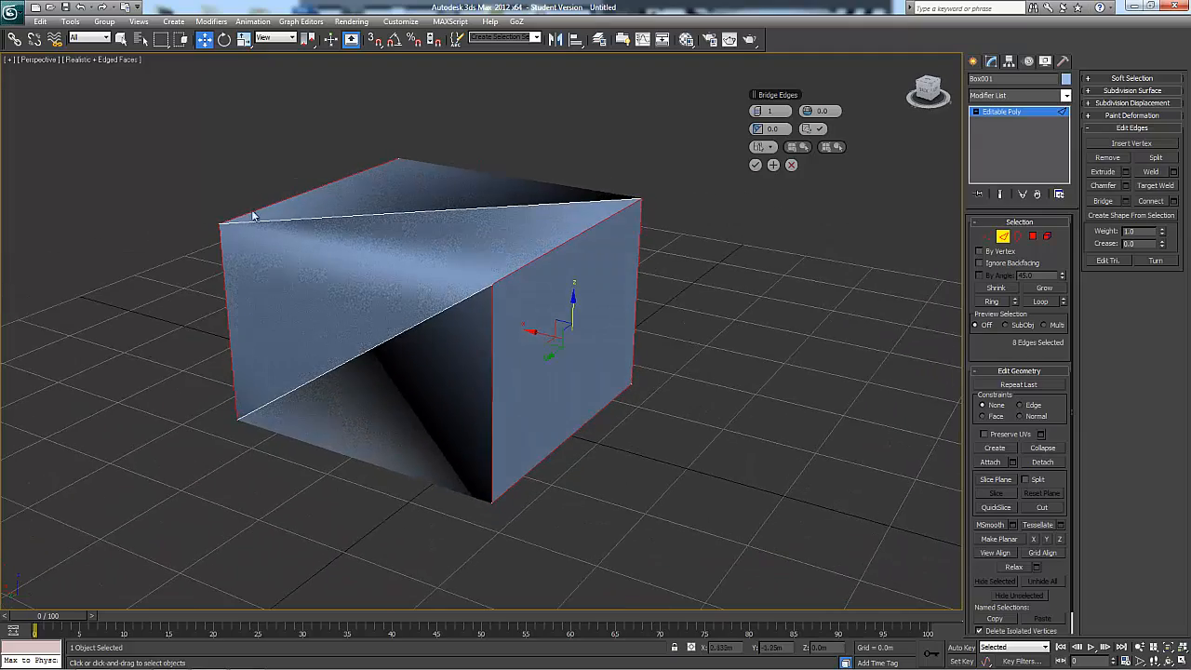
{"action": "middle_click_drag", "start_coordinate": [600, 260], "coordinate": [494, 284], "text": "alt"}
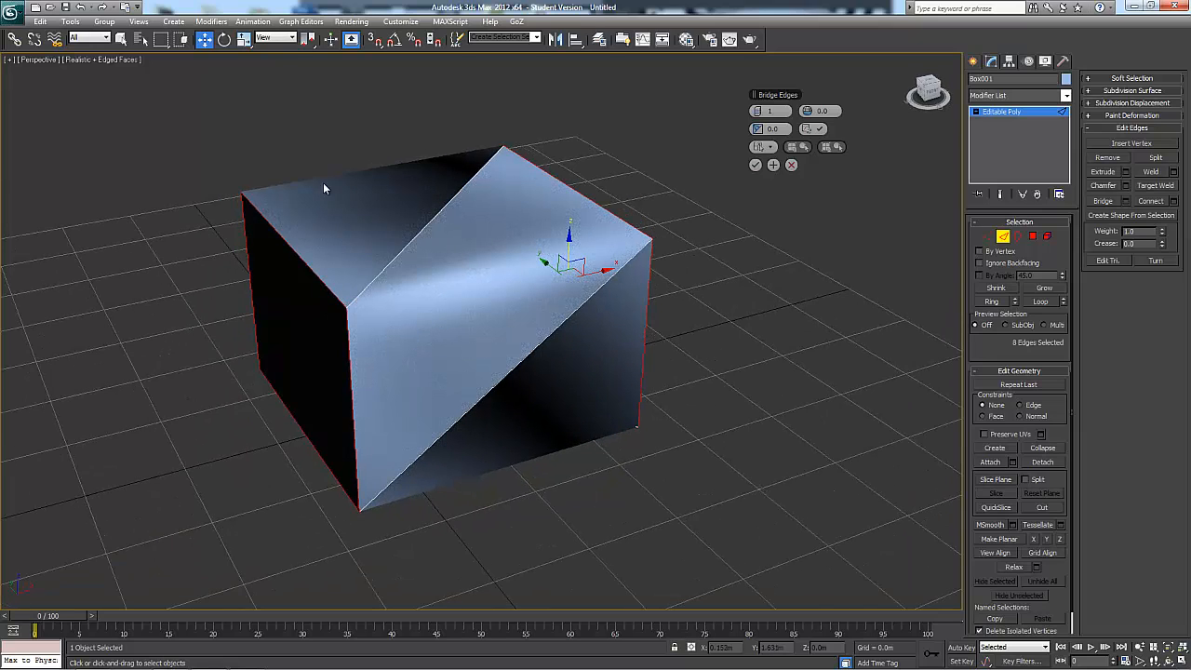
{"action": "middle_click_drag", "start_coordinate": [577, 357], "coordinate": [549, 354], "text": "alt"}
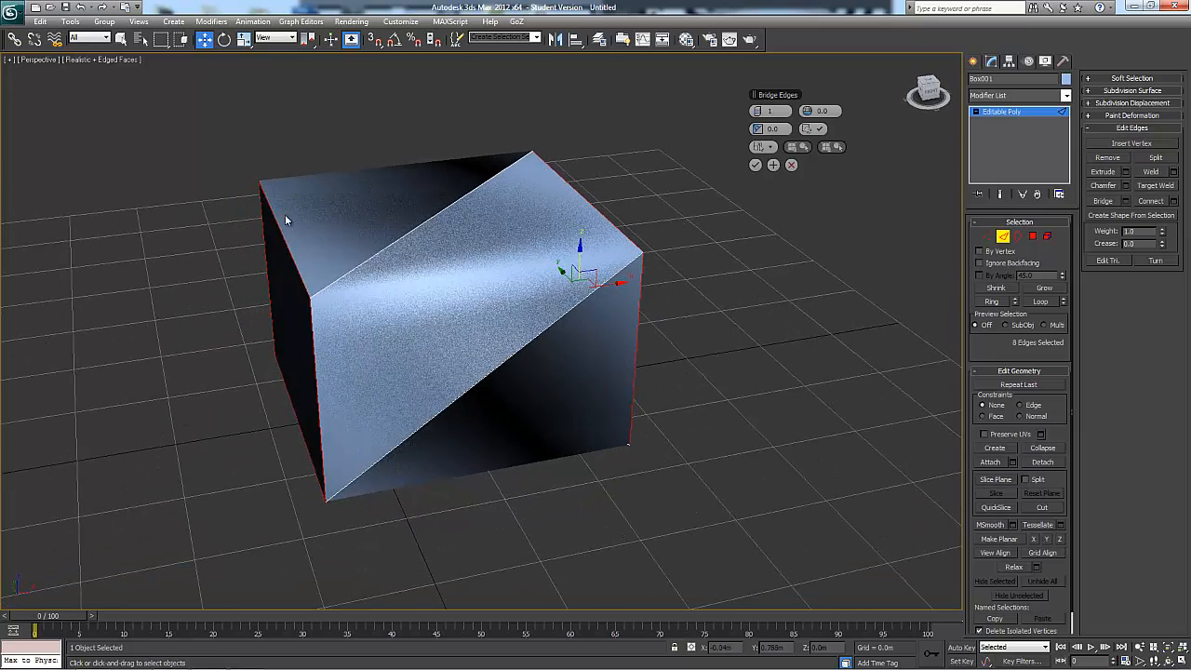
{"action": "middle_click_drag", "start_coordinate": [423, 280], "coordinate": [435, 298], "text": "alt"}
{"action": "middle_click_drag", "start_coordinate": [648, 268], "coordinate": [521, 307], "text": "alt"}
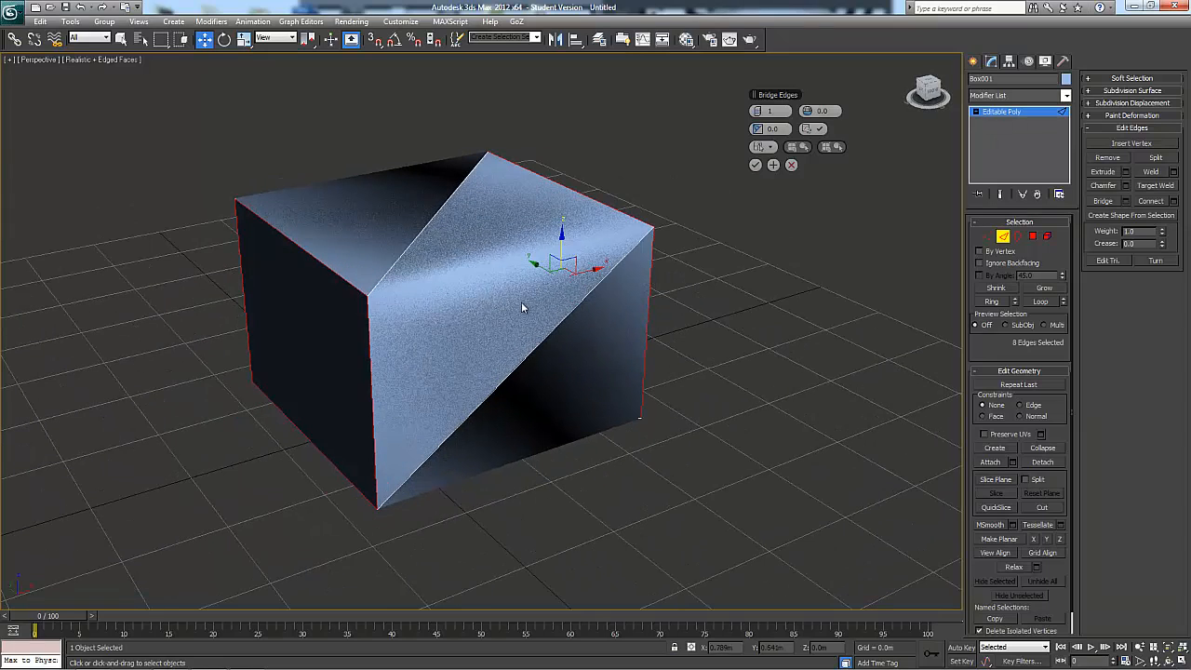
{"action": "middle_click_drag", "start_coordinate": [657, 248], "coordinate": [810, 228], "text": "alt"}
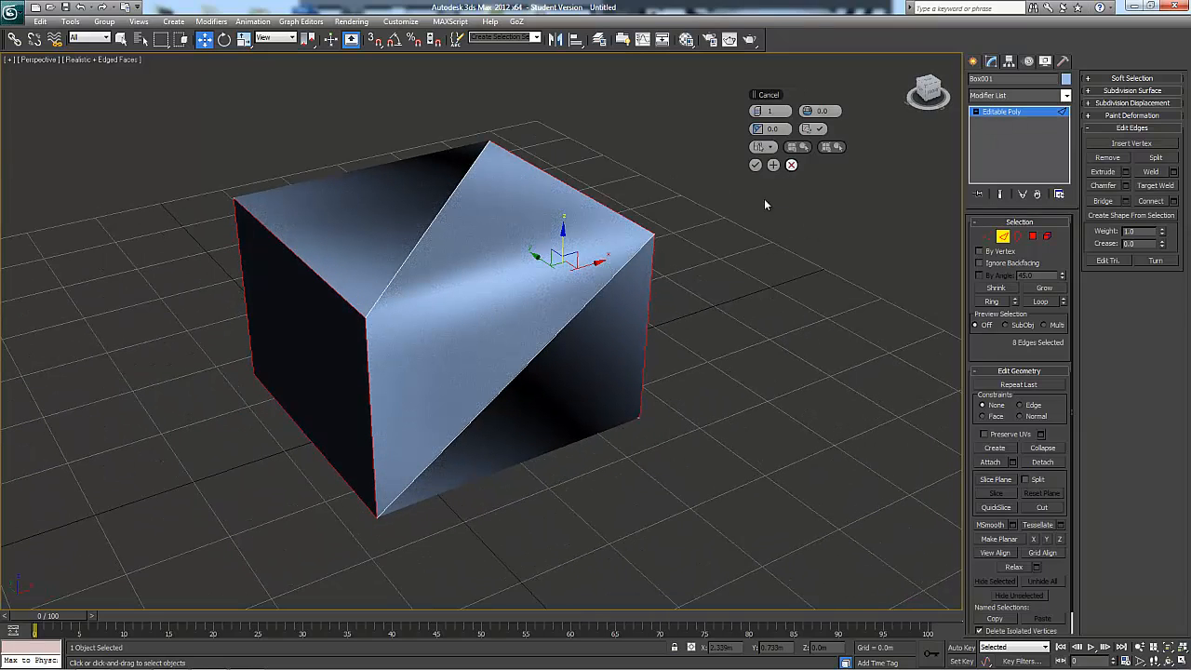
{"action": "left_click", "coordinate": [791, 164]}
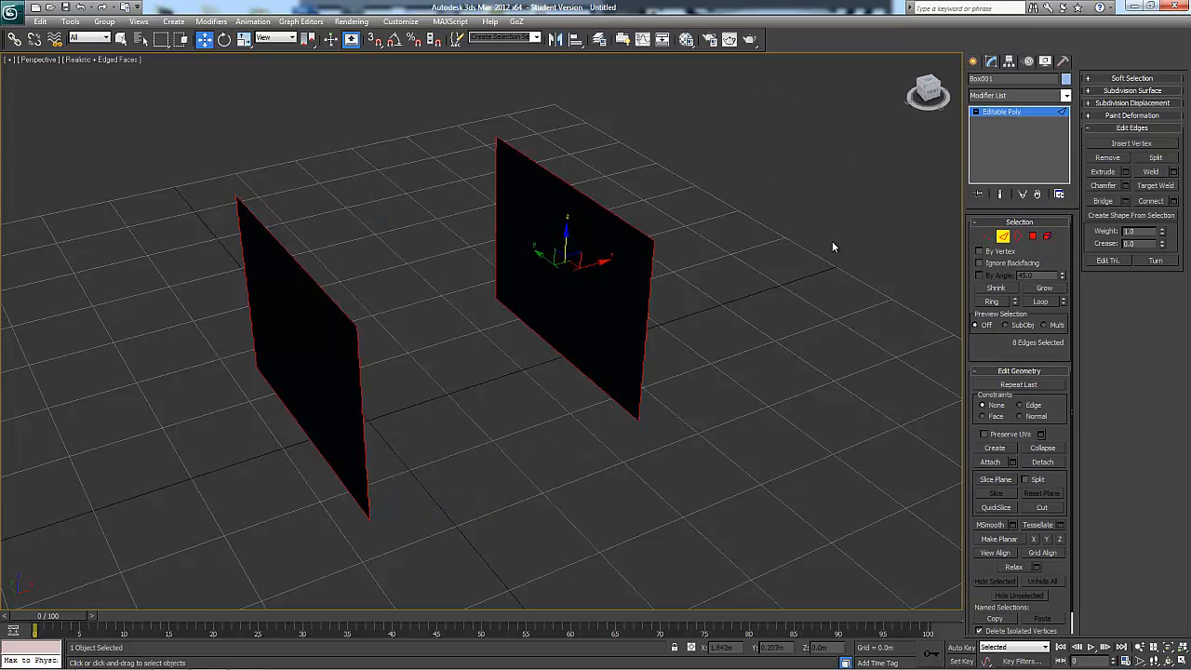
{"action": "left_click", "coordinate": [769, 233]}
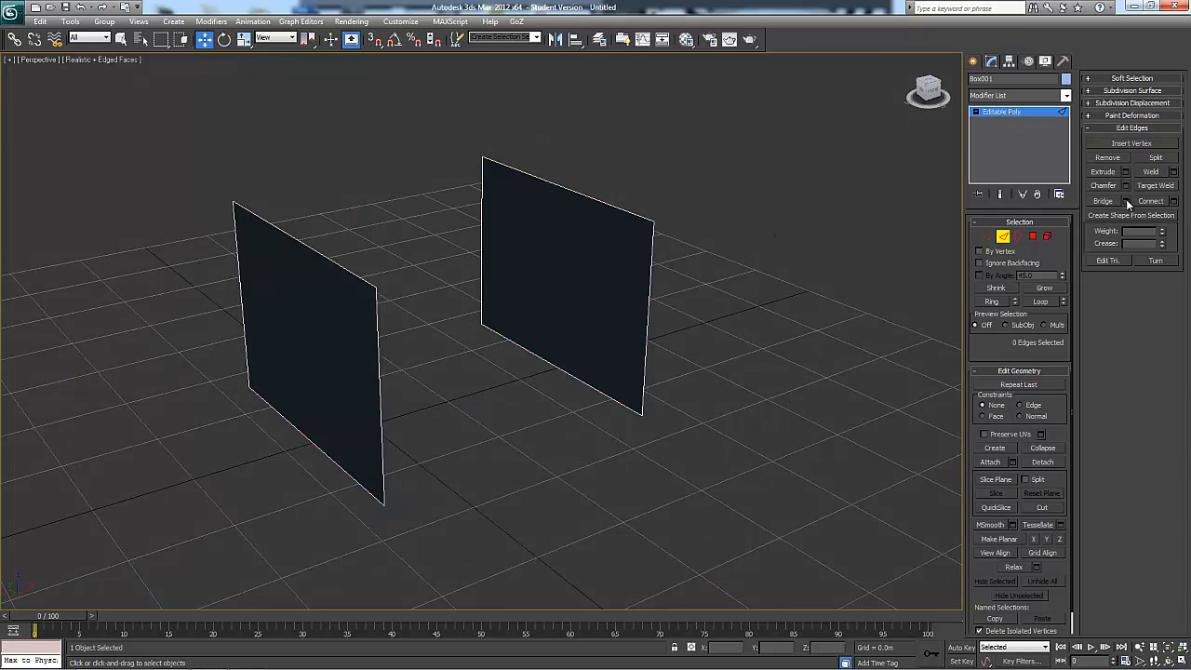
Bridge the two walls with Use Specific Edges, picking the right wall's top edge as Edge 1 and the left wall's top edge as Edge 2
{"action": "left_click", "coordinate": [1126, 199]}
{"action": "left_click", "coordinate": [765, 148]}
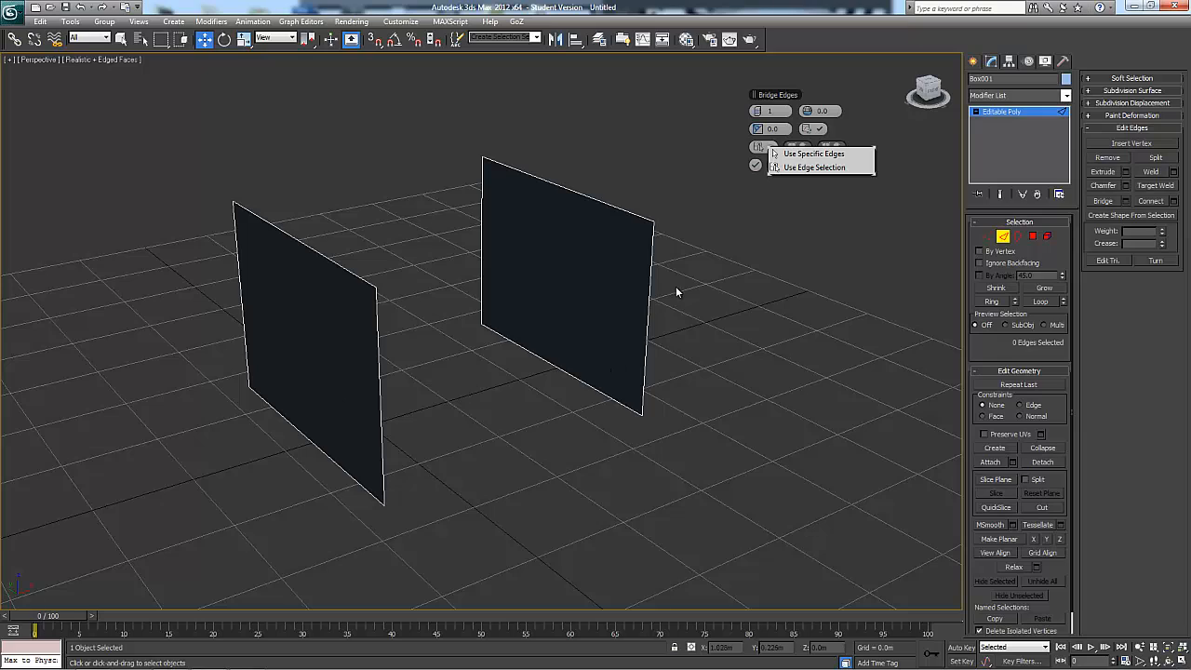
{"action": "left_click", "coordinate": [811, 154]}
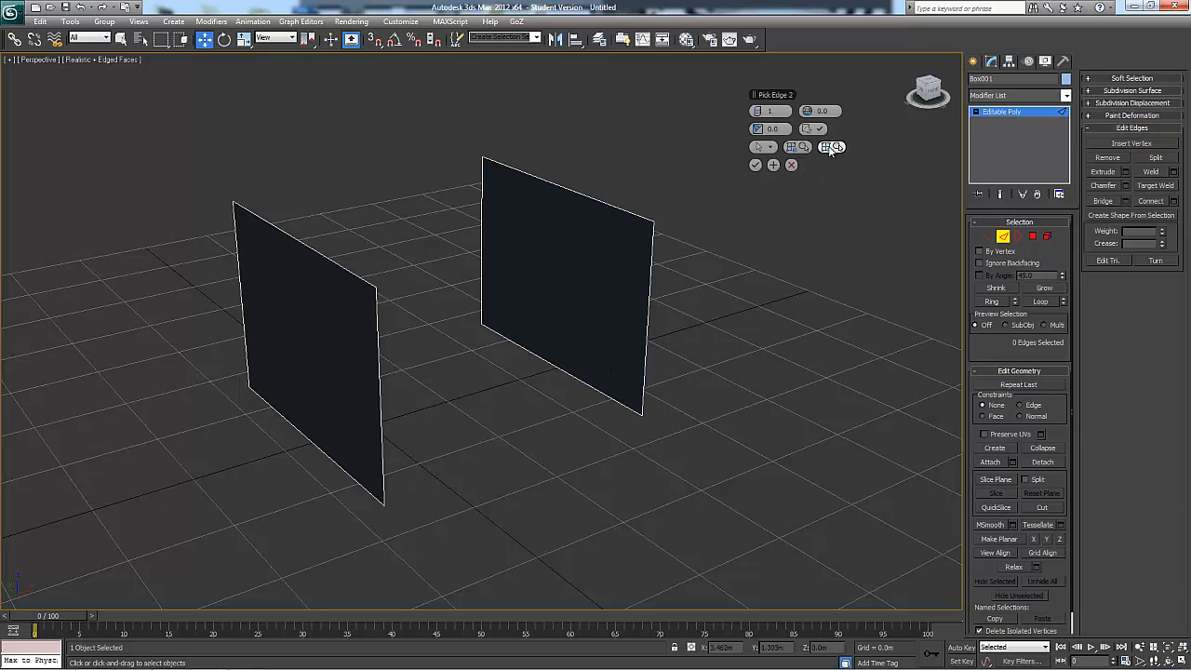
{"action": "left_click", "coordinate": [802, 147]}
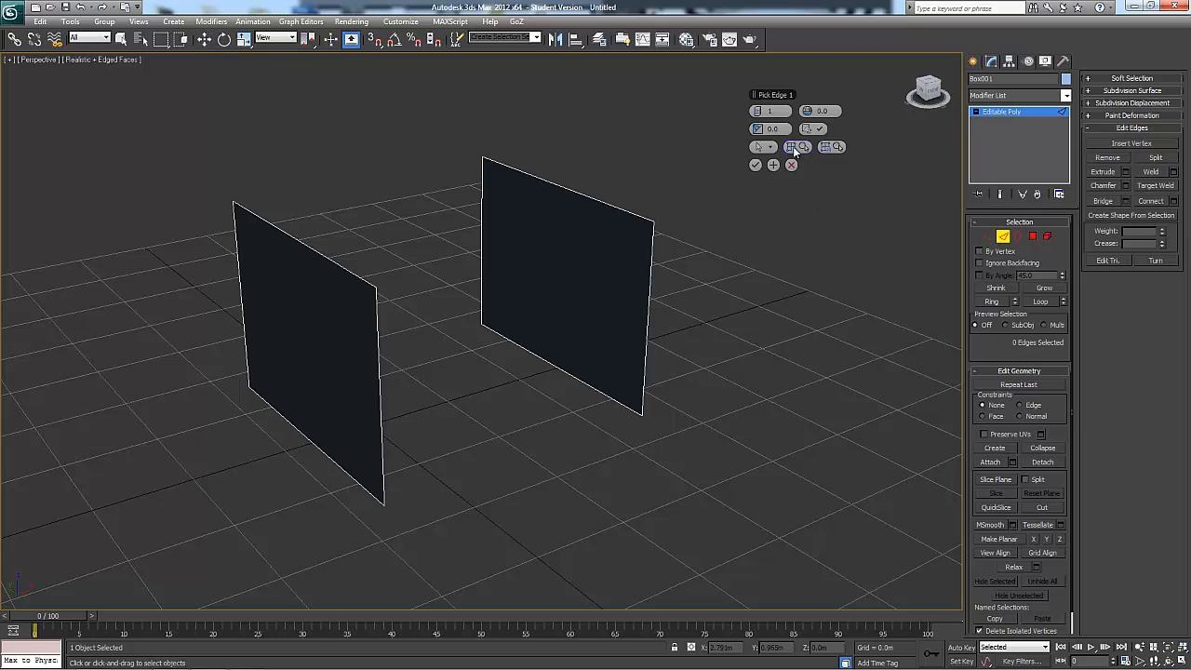
{"action": "left_click", "coordinate": [577, 190]}
{"action": "left_click", "coordinate": [575, 192]}
{"action": "left_click", "coordinate": [831, 148]}
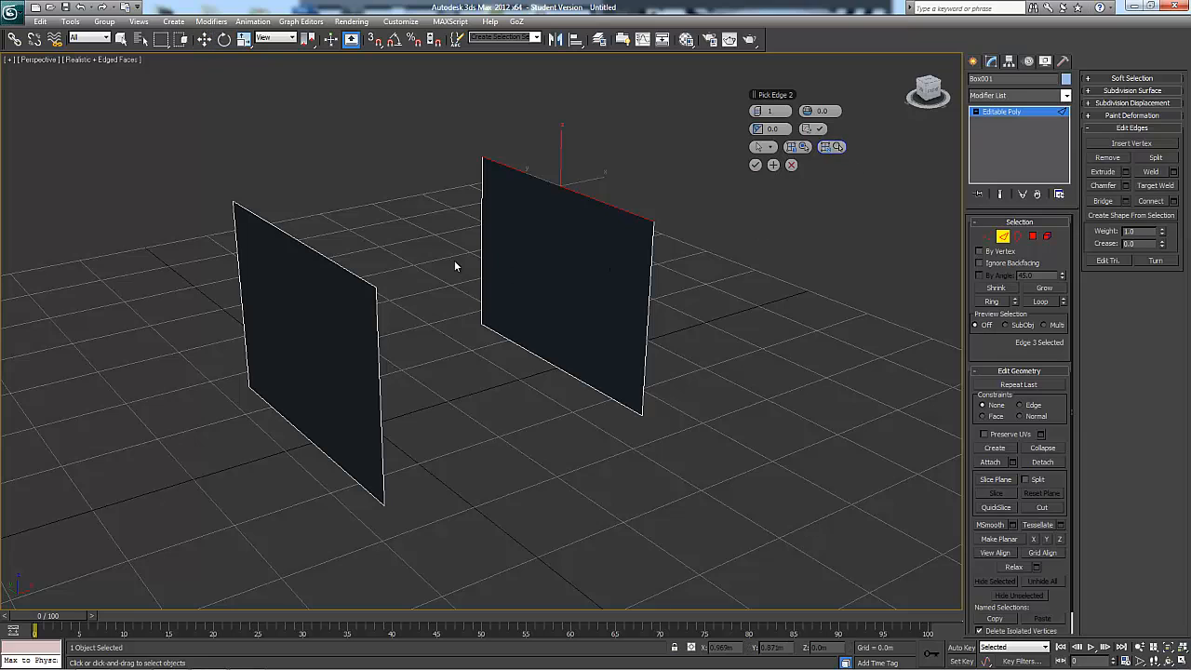
{"action": "left_click", "coordinate": [314, 253]}
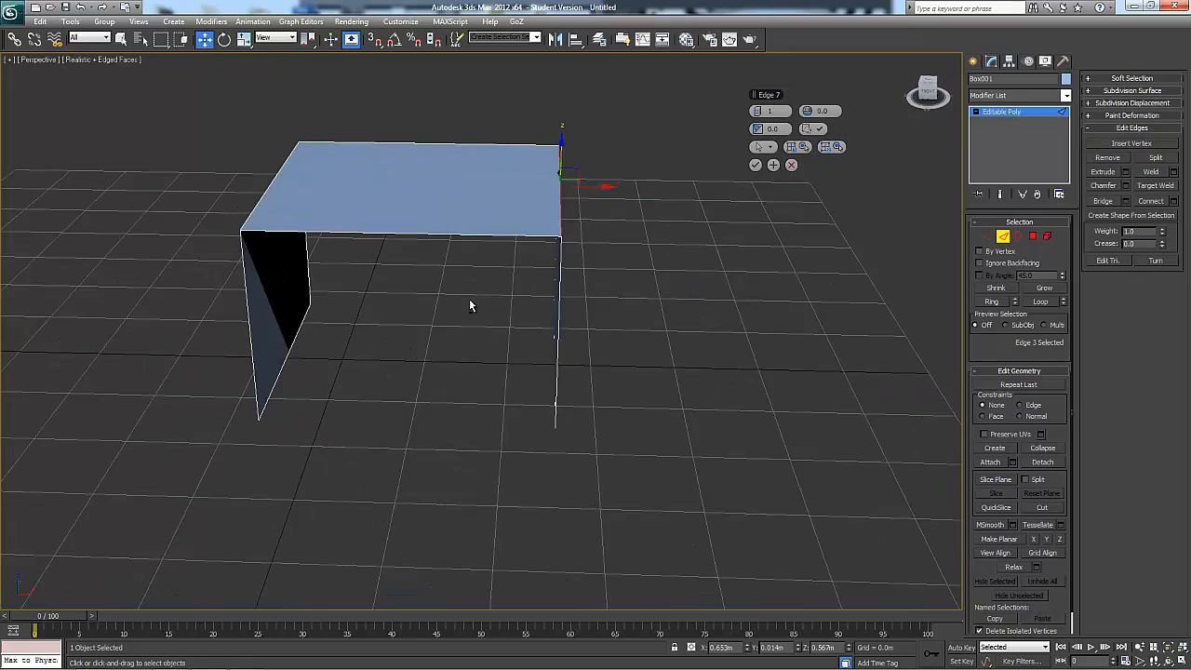
{"action": "left_click", "coordinate": [756, 166]}
Select the vertical and bottom edges of both walls, bridge them to close the remaining sides, and undo the bridge
{"action": "middle_click_drag", "start_coordinate": [711, 258], "coordinate": [494, 298], "text": "alt"}
{"action": "left_click_drag", "start_coordinate": [447, 252], "coordinate": [747, 412]}
{"action": "left_click_drag", "start_coordinate": [396, 330], "coordinate": [235, 468], "text": "ctrl"}
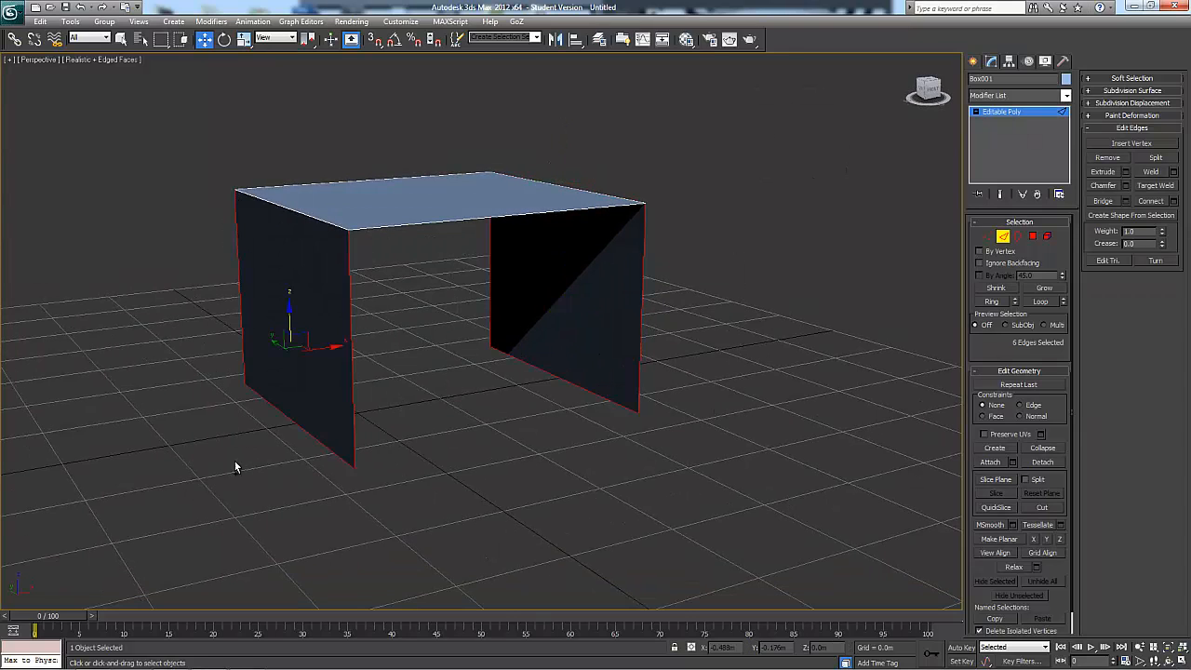
{"action": "left_click", "coordinate": [1115, 201]}
{"action": "middle_click_drag", "start_coordinate": [546, 261], "coordinate": [478, 205], "text": "alt"}
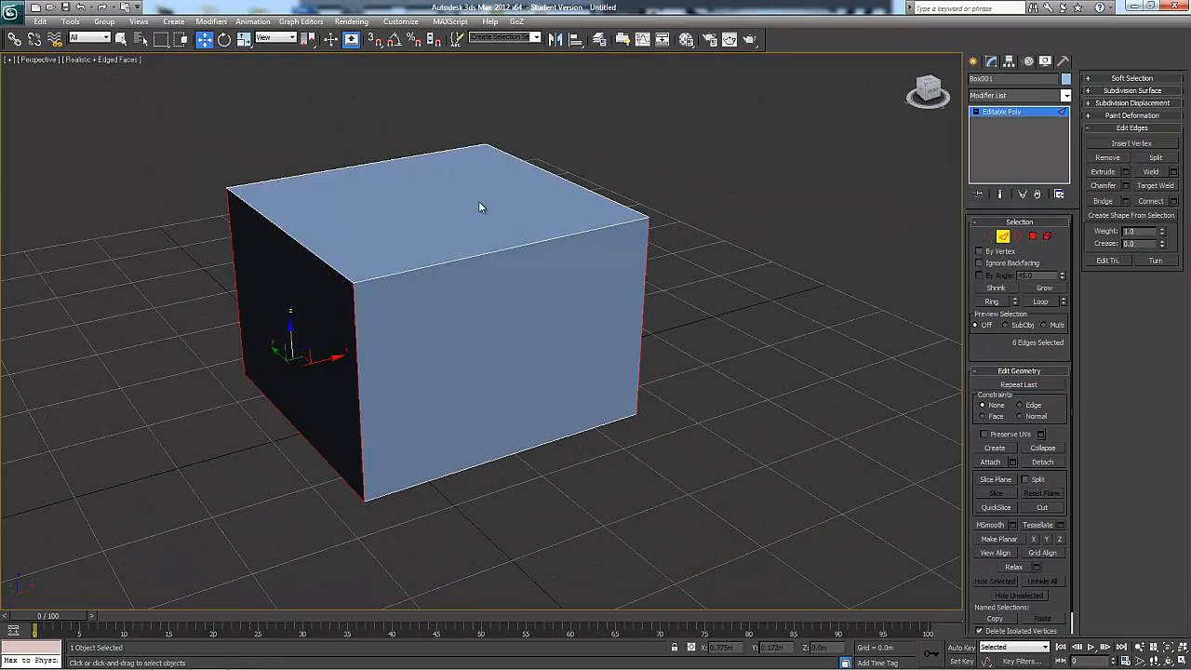
{"action": "key", "text": "ctrl+z"}
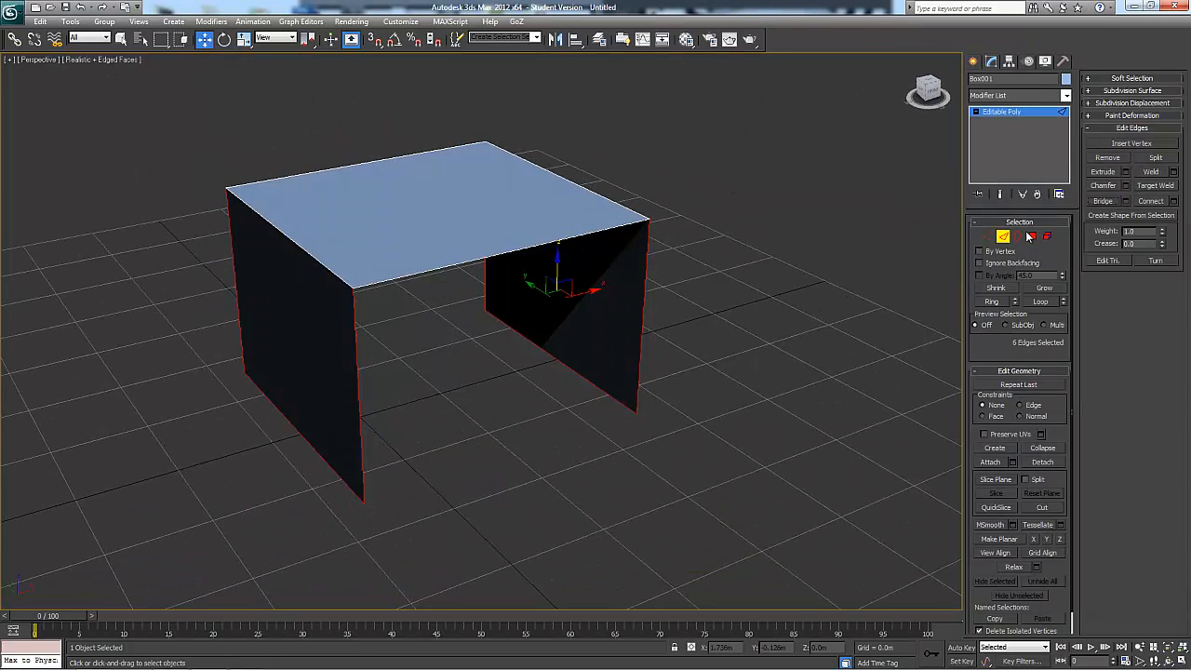
{"action": "key", "text": "ctrl+z"}
Create a plane about 0.846 m long and 1.425 m wide in the empty perspective view
{"action": "middle_click_drag", "start_coordinate": [840, 294], "coordinate": [856, 291], "text": "alt"}
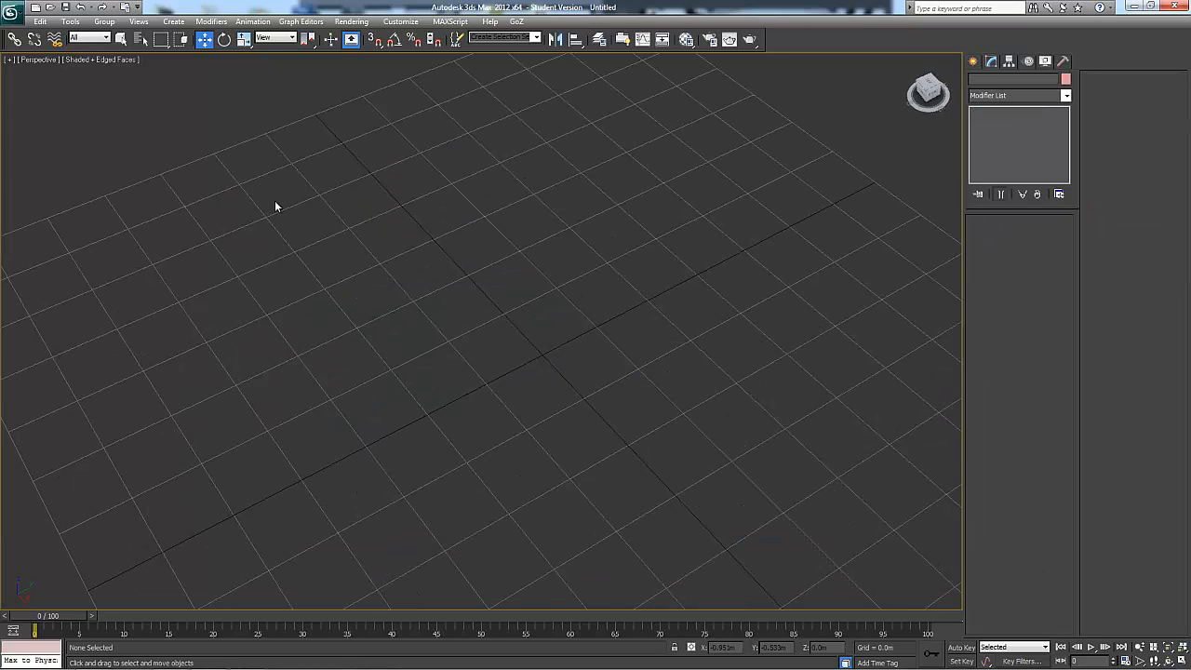
{"action": "left_click", "coordinate": [165, 23]}
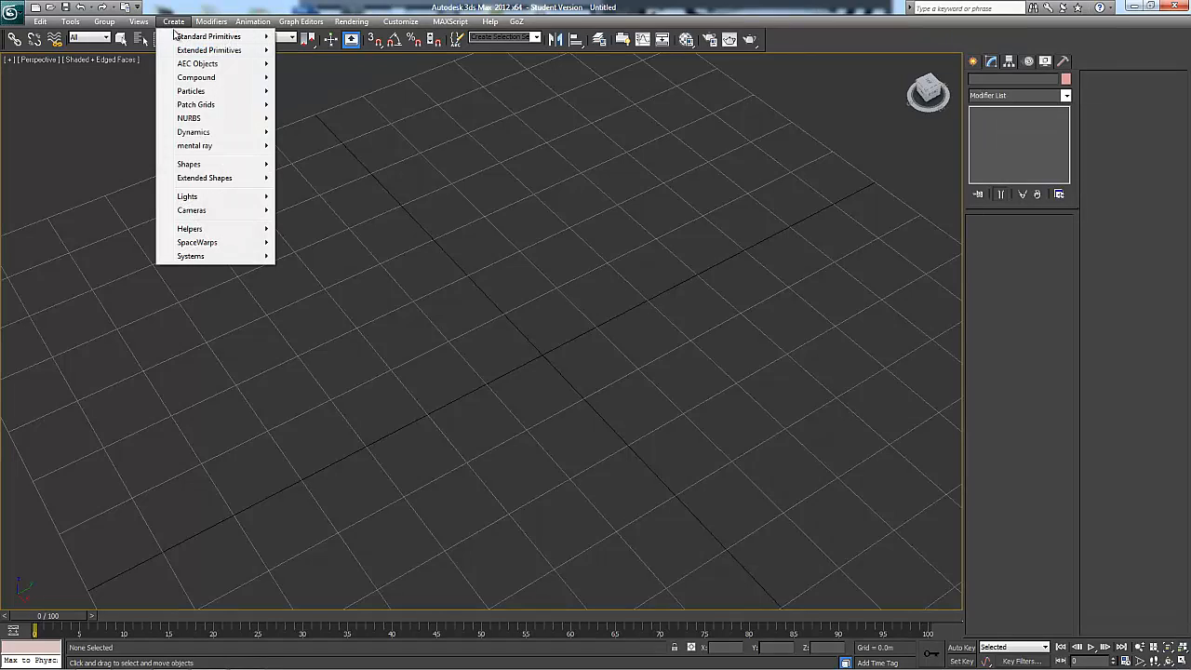
{"action": "mouse_move", "coordinate": [200, 37]}
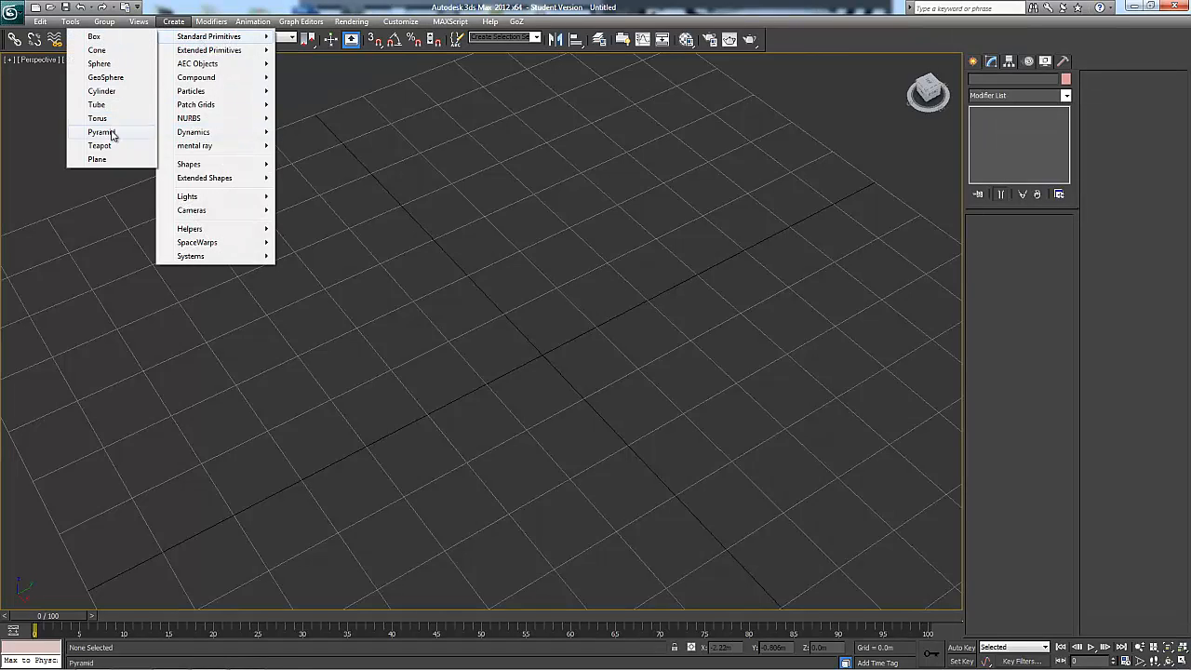
{"action": "left_click", "coordinate": [107, 159]}
{"action": "middle_click_drag", "start_coordinate": [394, 290], "coordinate": [341, 276], "text": "alt"}
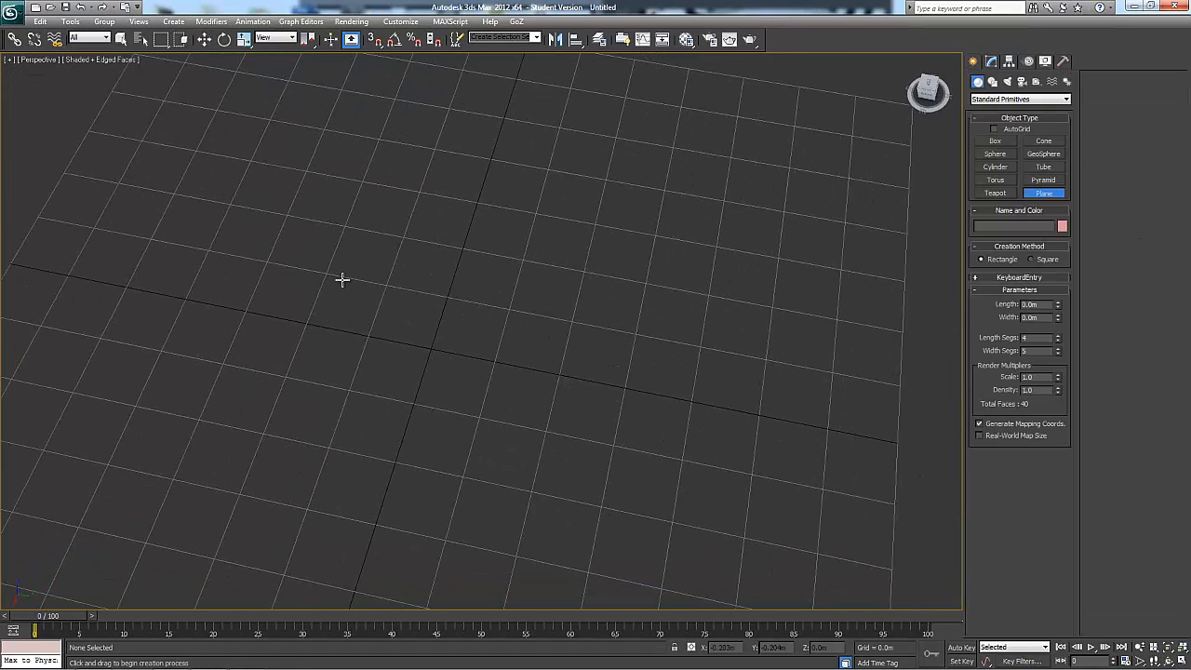
{"action": "left_click_drag", "start_coordinate": [260, 202], "coordinate": [370, 549]}
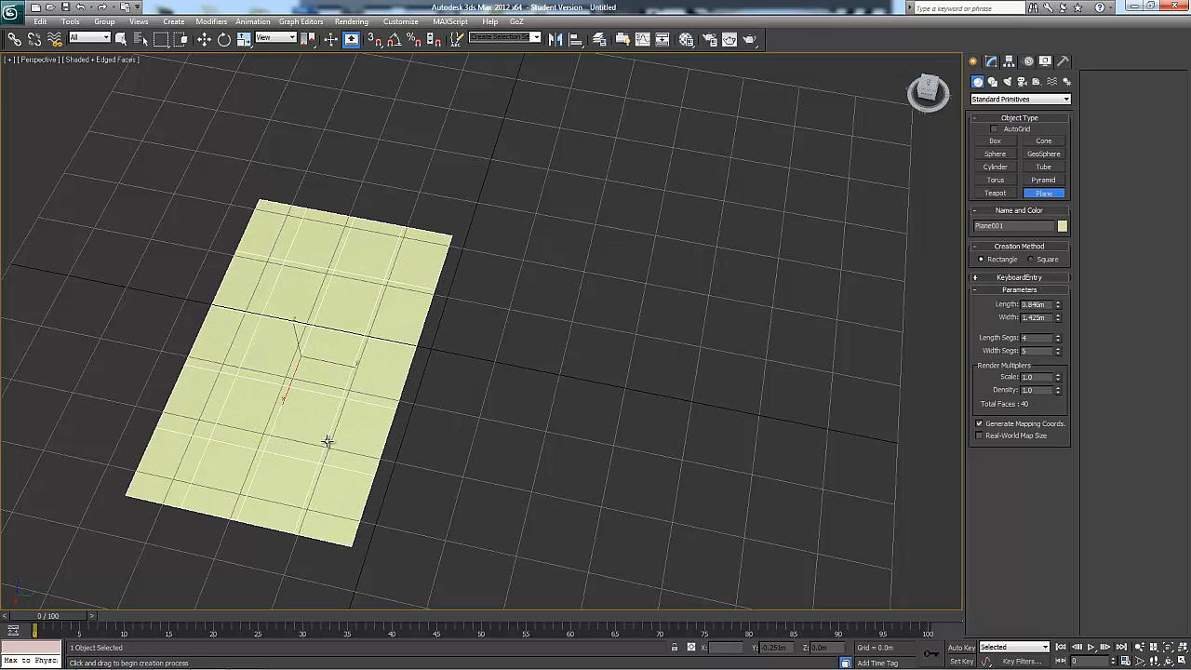
Place a copy of the plane beside the original along the Y axis and hide the viewport grid
{"action": "key", "text": "w"}
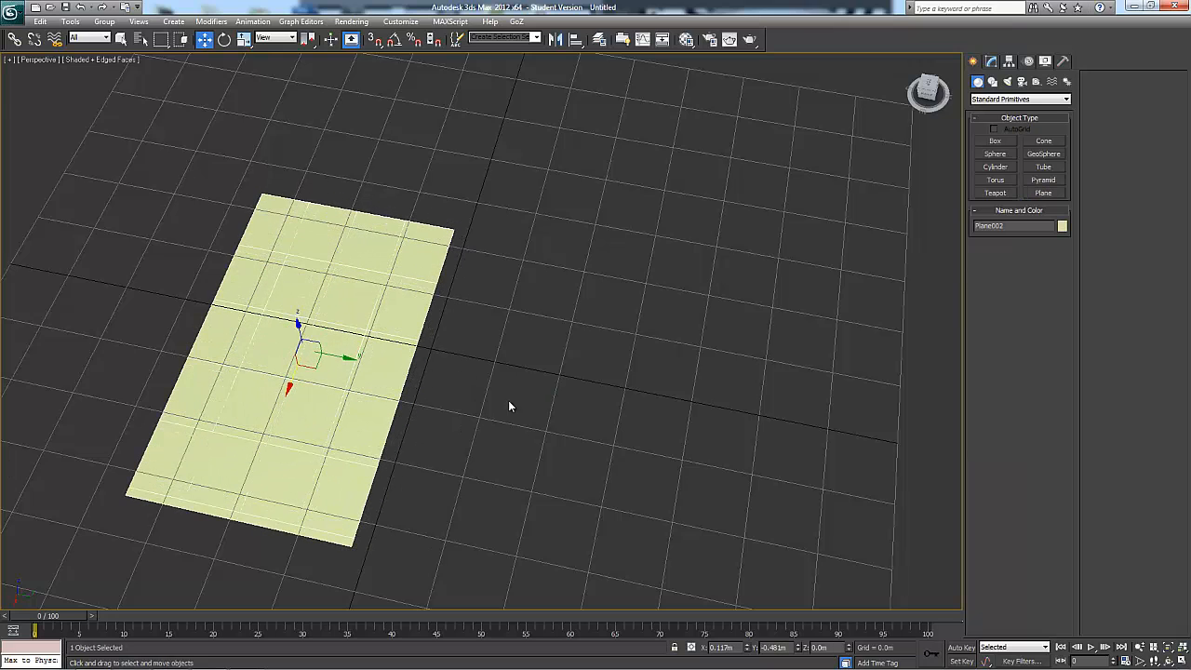
{"action": "mouse_move", "coordinate": [365, 369]}
{"action": "left_mouse_down", "text": "shift"}
{"action": "mouse_move", "coordinate": [553, 418]}
{"action": "mouse_move", "coordinate": [596, 461]}
{"action": "mouse_move", "coordinate": [583, 460]}
{"action": "left_mouse_up", "text": "shift"}
{"action": "left_click", "coordinate": [593, 393]}
{"action": "key", "text": "g"}
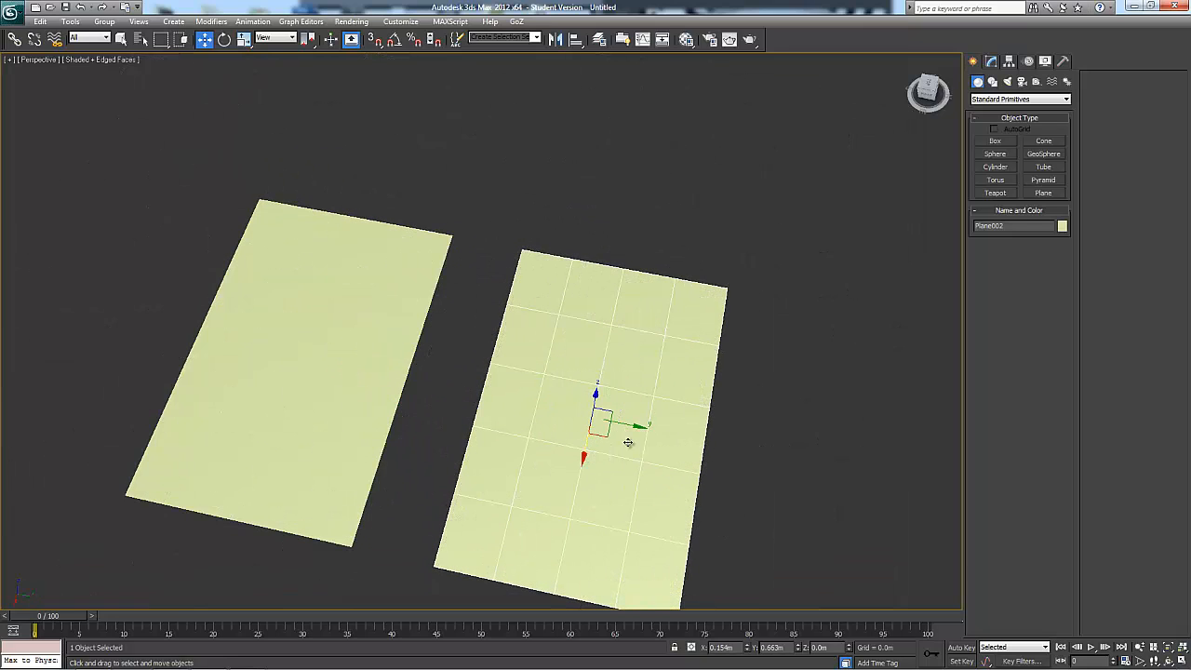
{"action": "key", "text": "h"}
{"action": "left_click", "coordinate": [311, 9]}
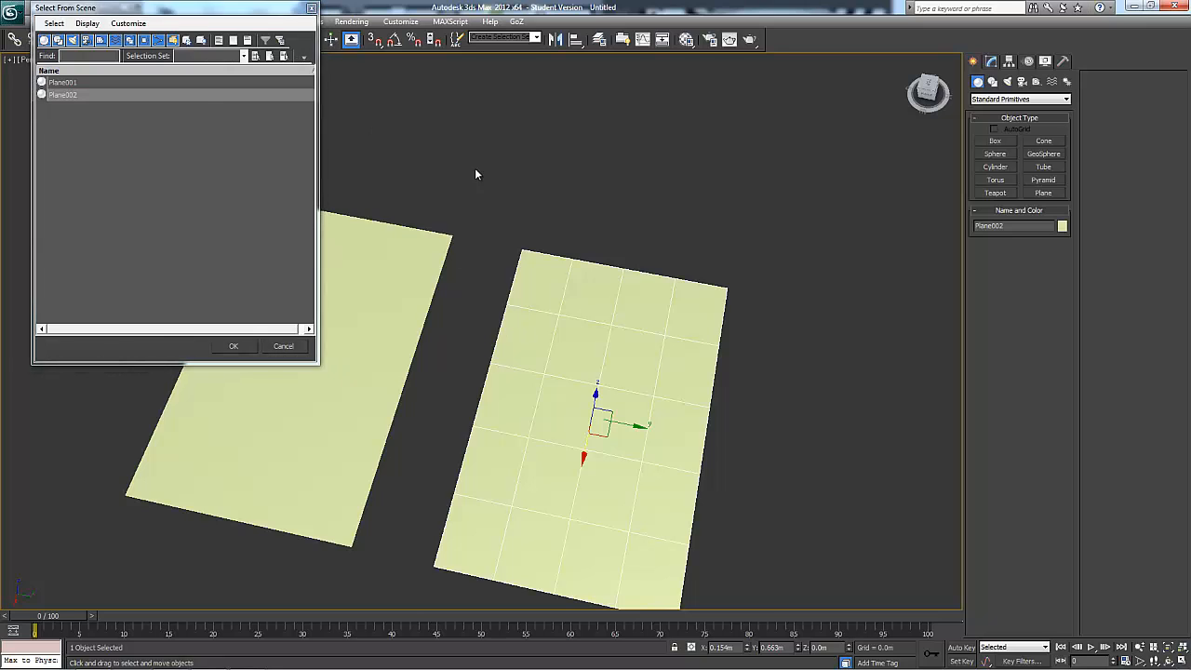
Select the copied plane and set its width segments to 7
{"action": "middle_click_drag", "start_coordinate": [474, 168], "coordinate": [542, 176], "text": "alt"}
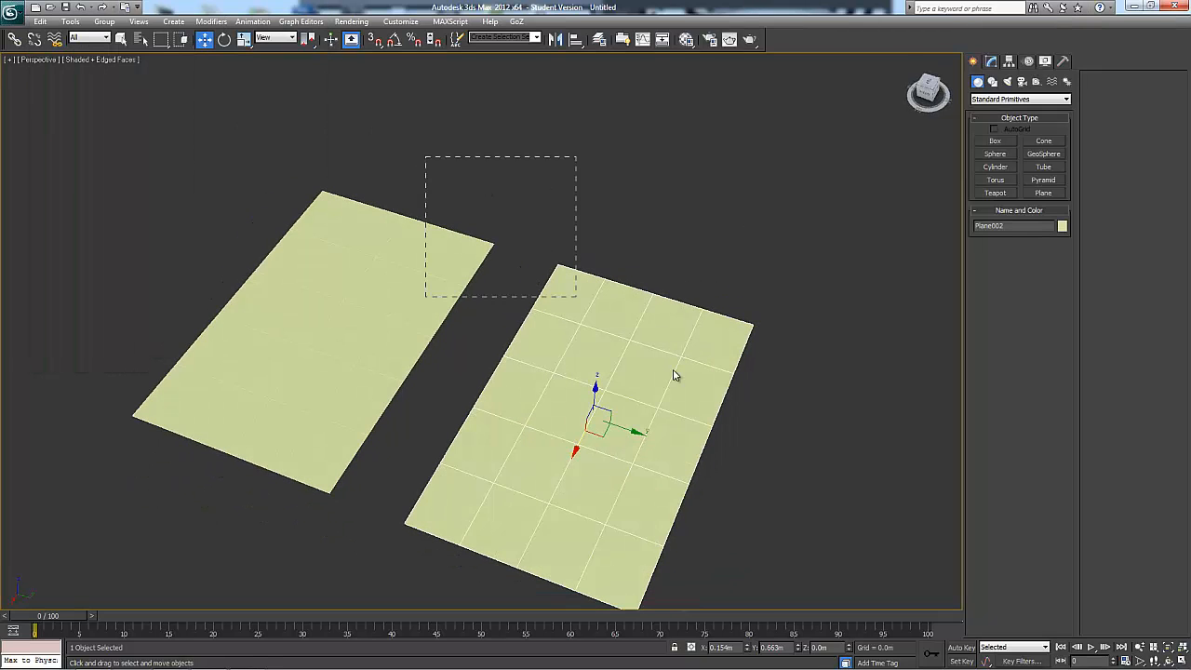
{"action": "left_click_drag", "start_coordinate": [676, 375], "coordinate": [552, 318]}
{"action": "left_click", "coordinate": [652, 253]}
{"action": "left_click", "coordinate": [656, 321]}
{"action": "left_click", "coordinate": [992, 61]}
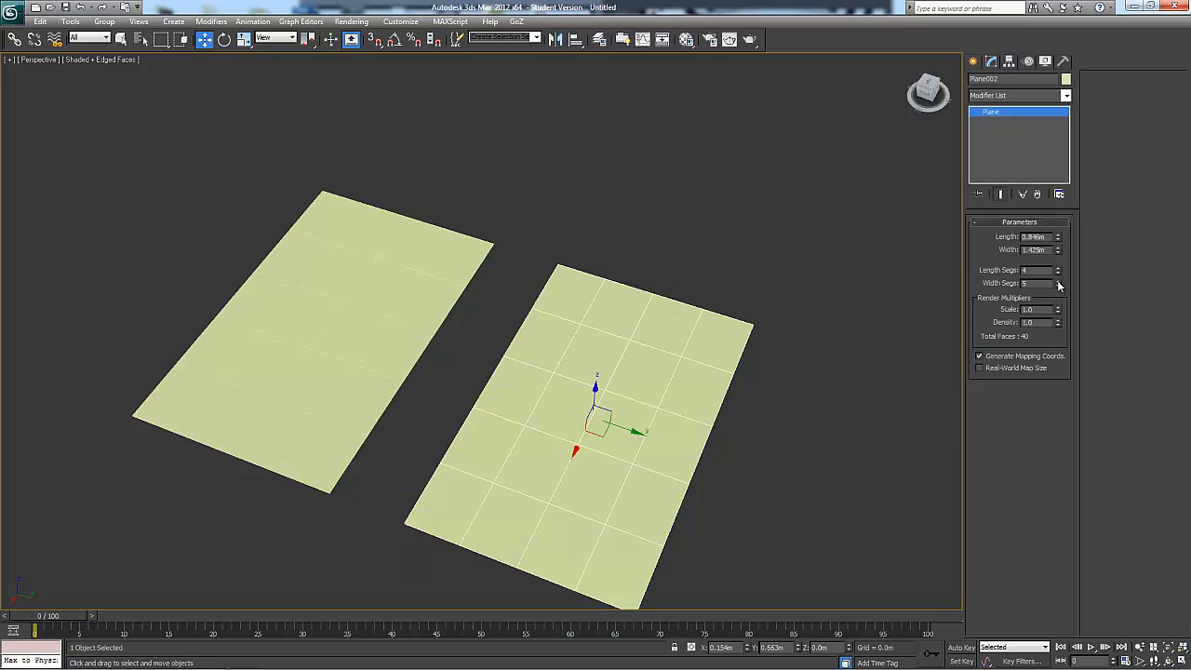
{"action": "left_click_drag", "start_coordinate": [1058, 282], "coordinate": [1058, 272]}
{"action": "middle_click_drag", "start_coordinate": [532, 446], "coordinate": [538, 446], "text": "alt"}
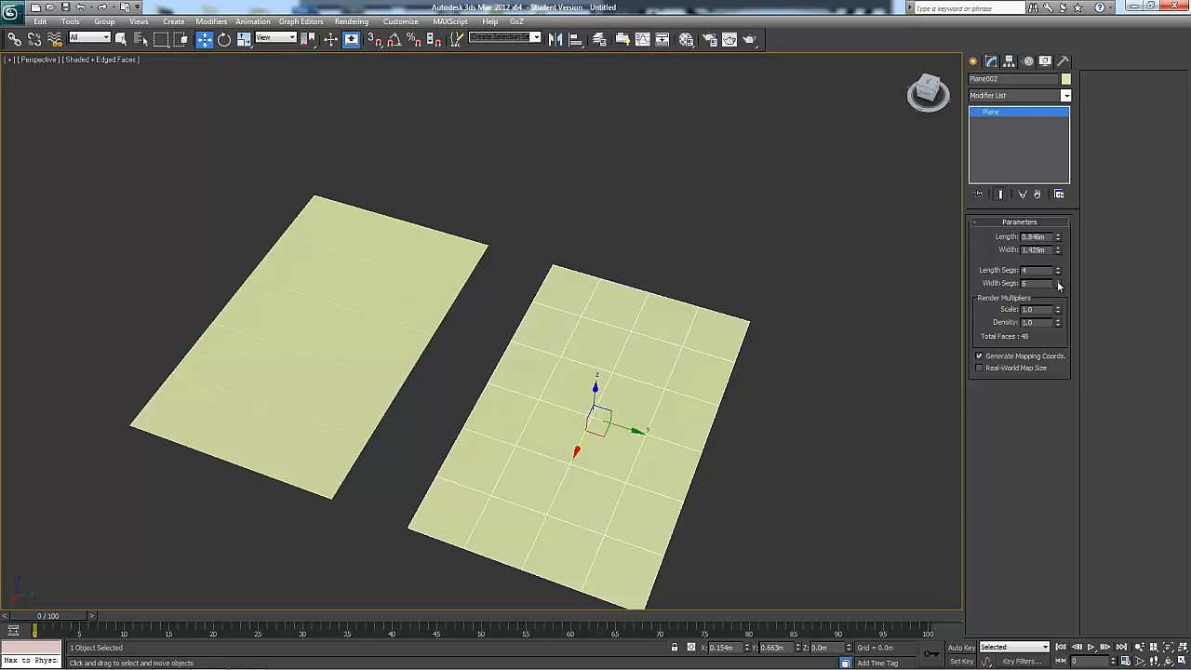
{"action": "left_click_drag", "start_coordinate": [1058, 285], "coordinate": [1058, 279]}
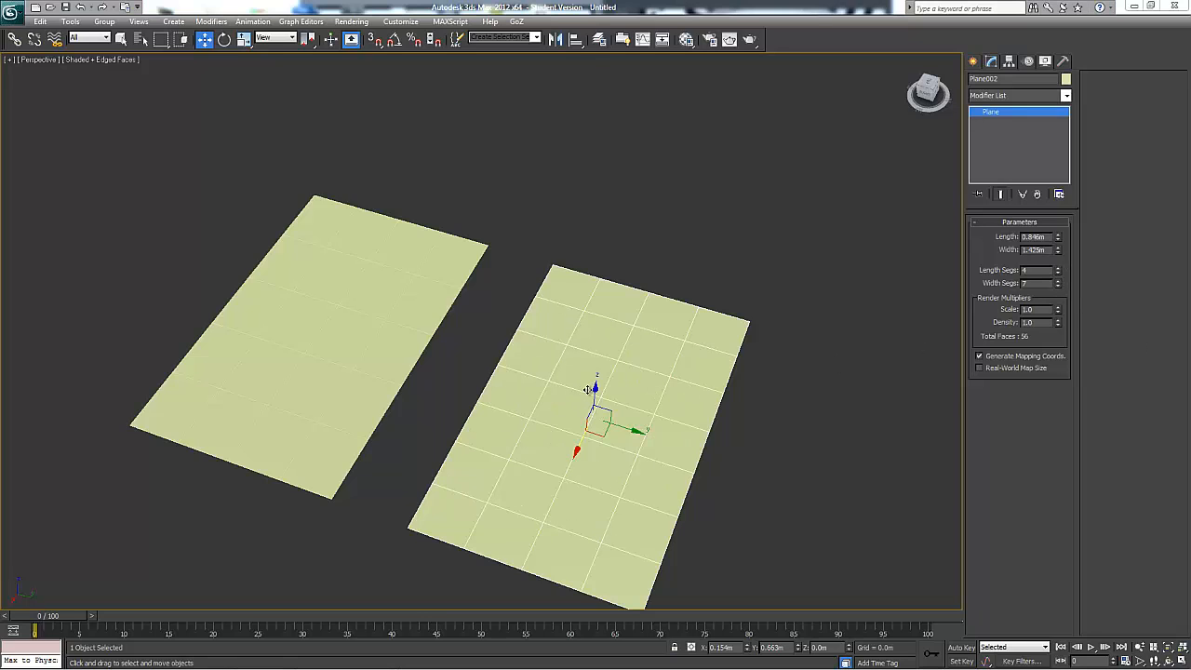
Select both planes and convert them to Editable Poly
{"action": "key", "text": "ctrl+a"}
{"action": "right_click", "coordinate": [569, 292]}
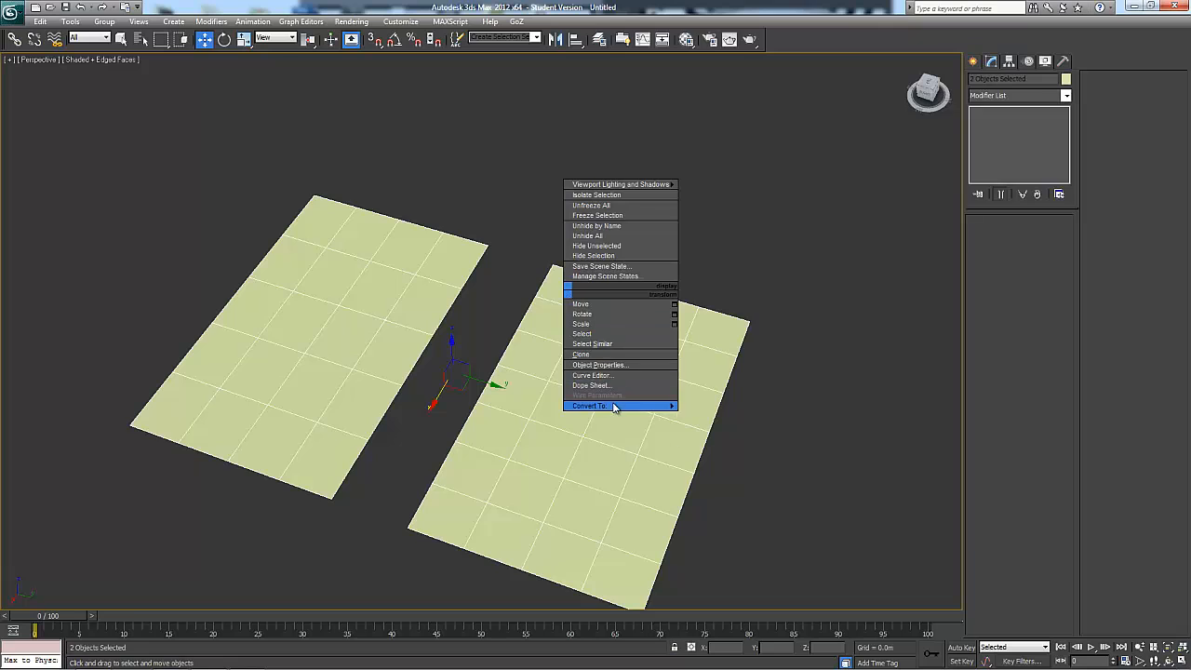
{"action": "mouse_move", "coordinate": [618, 406]}
{"action": "left_click", "coordinate": [715, 416]}
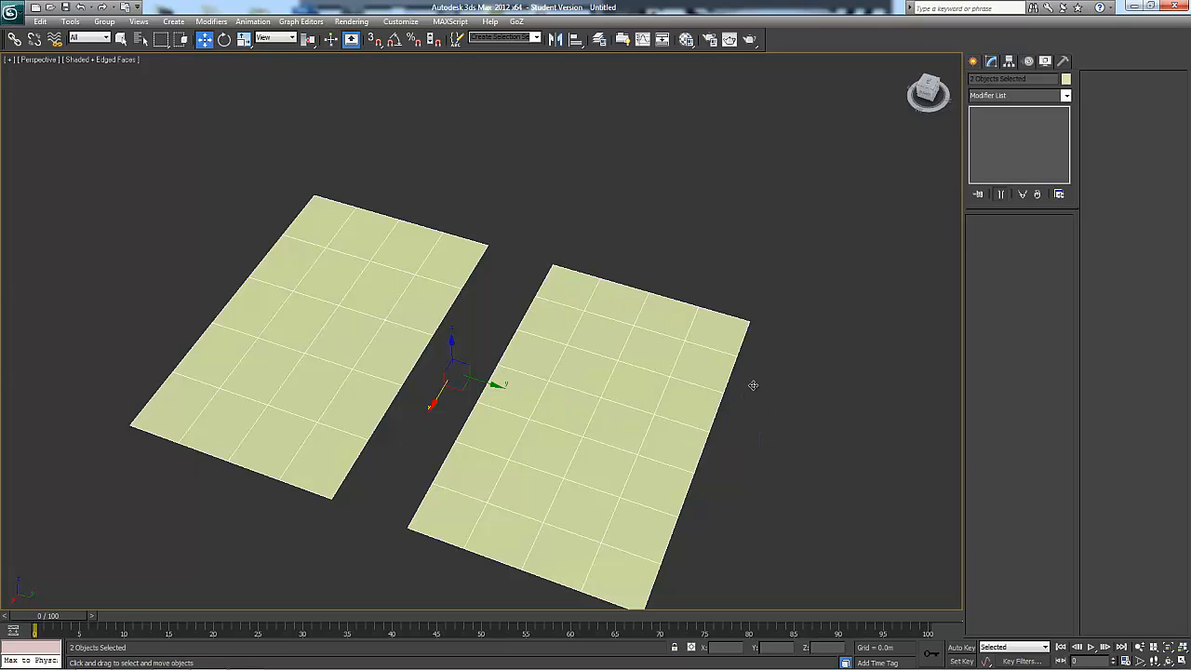
Attach the seven-segment plane to the original plane so both form one Editable Poly object
{"action": "left_click", "coordinate": [418, 234]}
{"action": "left_click", "coordinate": [992, 464]}
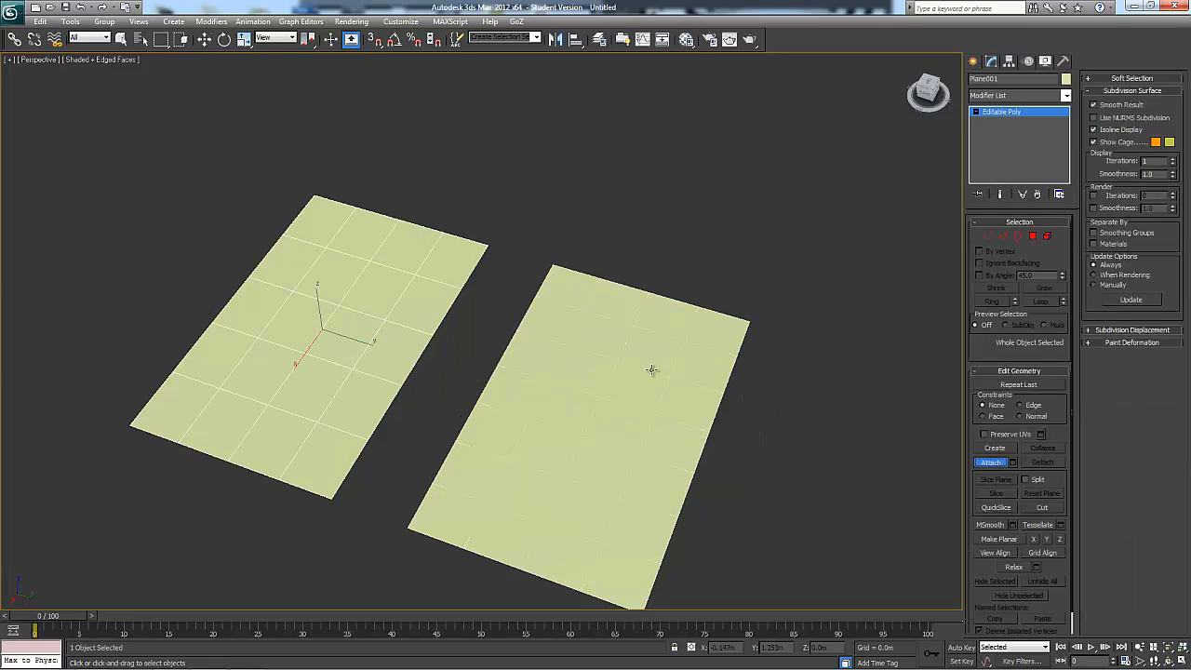
{"action": "left_click", "coordinate": [992, 463]}
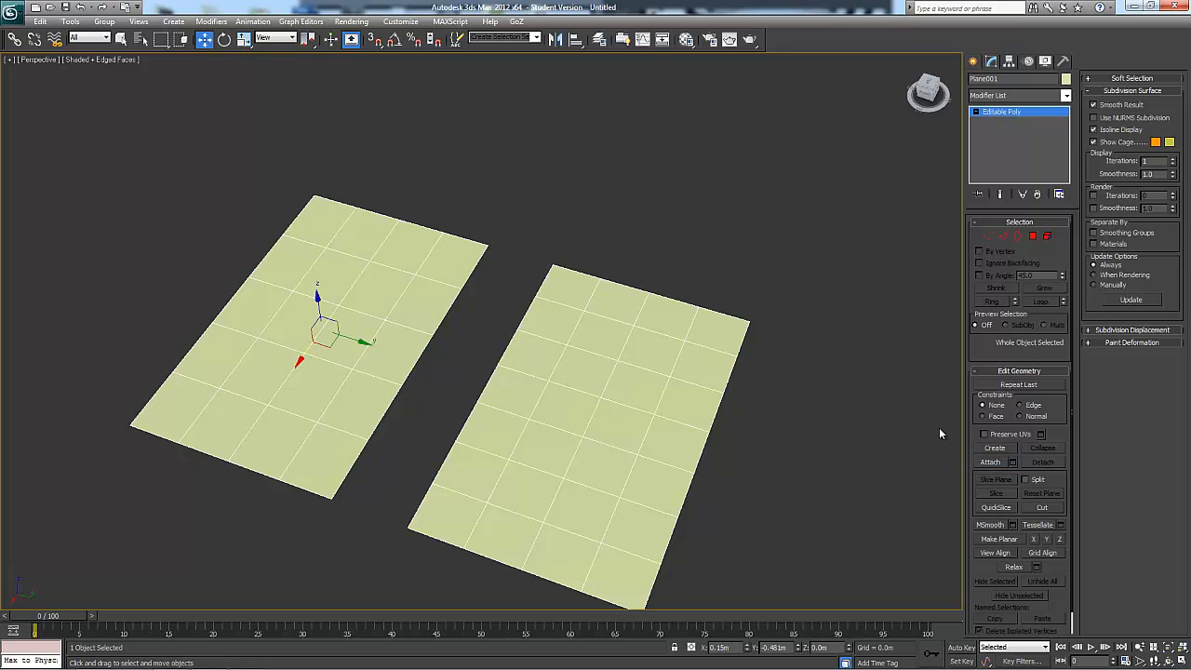
Try bridging the two endmost facing edges of each plane at edge level
{"action": "left_click", "coordinate": [1003, 235]}
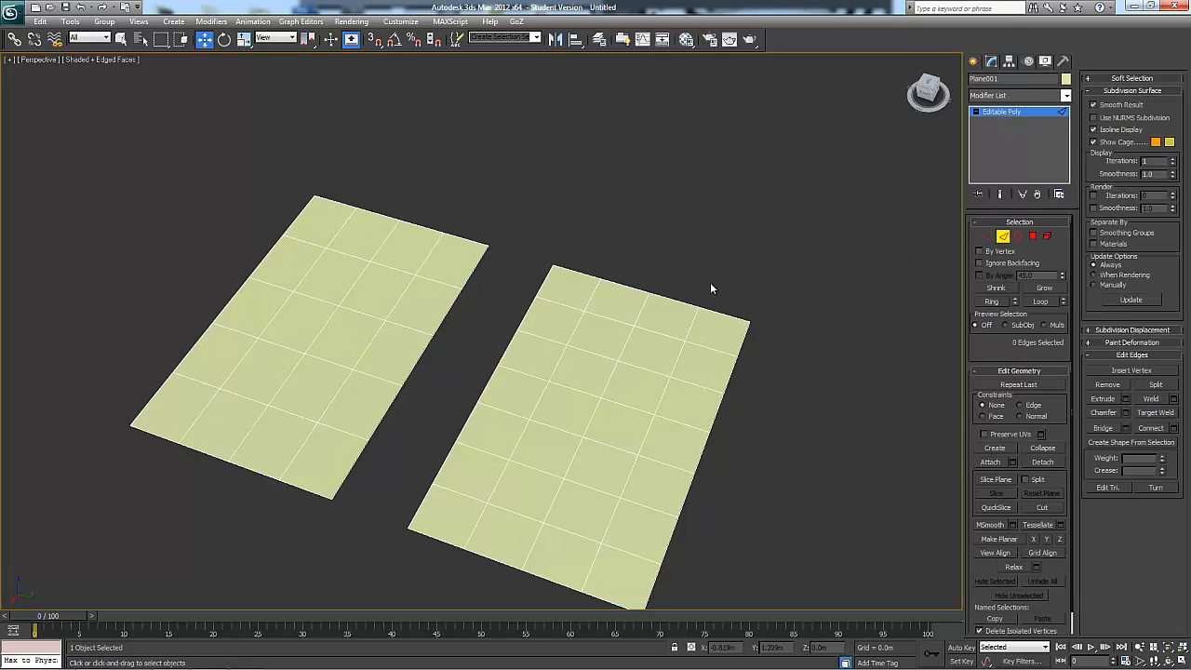
{"action": "middle_click_drag", "start_coordinate": [710, 282], "coordinate": [707, 247], "text": "alt"}
{"action": "left_click", "coordinate": [1120, 91]}
{"action": "mouse_move", "coordinate": [817, 205]}
{"action": "middle_mouse_down", "text": "alt"}
{"action": "mouse_move", "coordinate": [867, 206]}
{"action": "mouse_move", "coordinate": [820, 211]}
{"action": "middle_mouse_up", "text": "alt"}
{"action": "left_click", "coordinate": [1125, 202]}
{"action": "left_click_drag", "start_coordinate": [525, 251], "coordinate": [527, 252]}
{"action": "left_click_drag", "start_coordinate": [573, 255], "coordinate": [597, 272], "text": "ctrl"}
{"action": "middle_click_drag", "start_coordinate": [569, 291], "coordinate": [564, 310], "text": "alt"}
{"action": "left_click_drag", "start_coordinate": [470, 298], "coordinate": [580, 323], "text": "ctrl"}
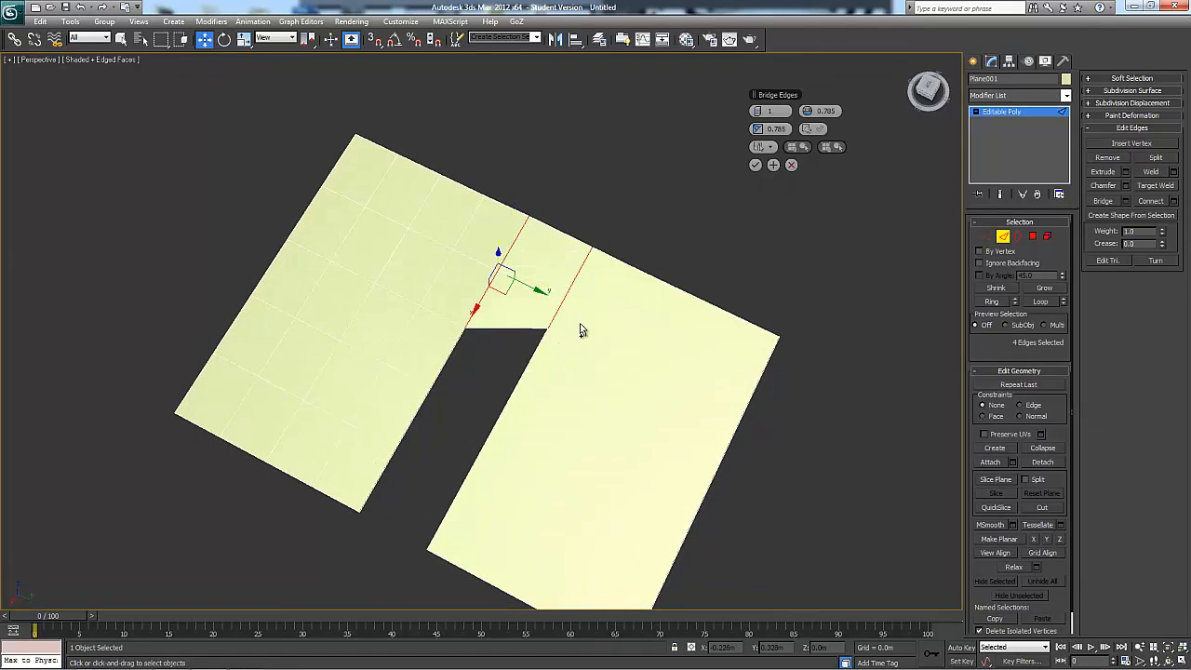
{"action": "middle_click_drag", "start_coordinate": [580, 323], "coordinate": [580, 294], "text": "alt"}
{"action": "left_click", "coordinate": [1003, 238]}
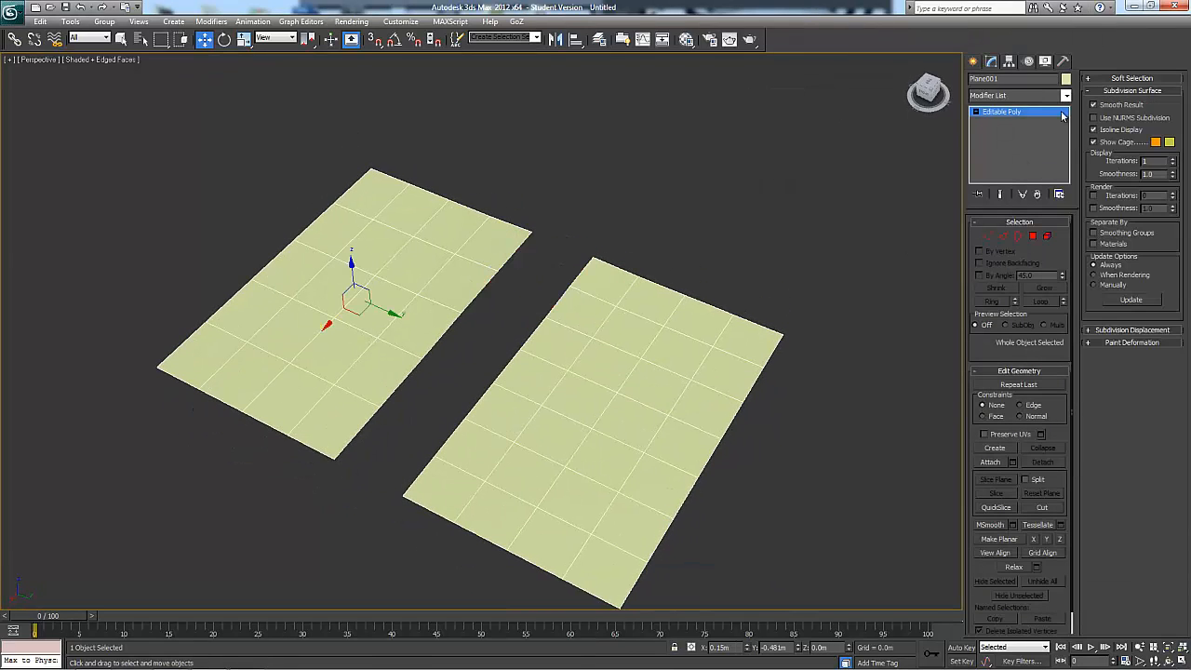
Change the object colour of the attached planes to dark purple
{"action": "left_click", "coordinate": [1066, 78]}
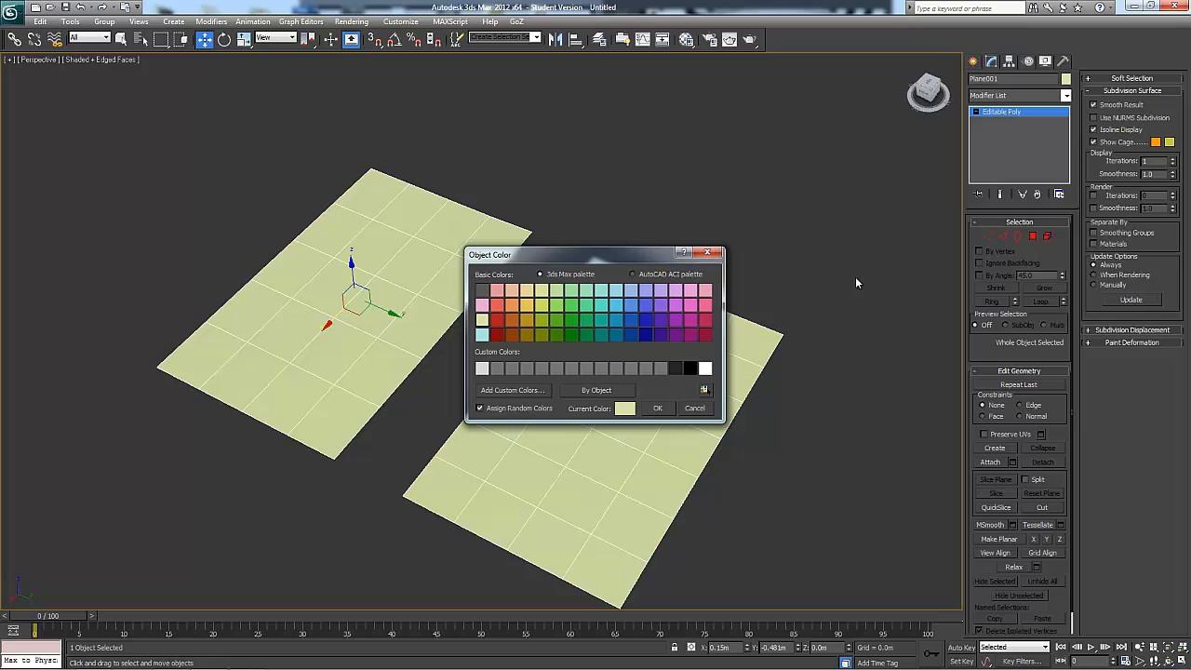
{"action": "left_click", "coordinate": [682, 326]}
{"action": "left_click", "coordinate": [657, 408]}
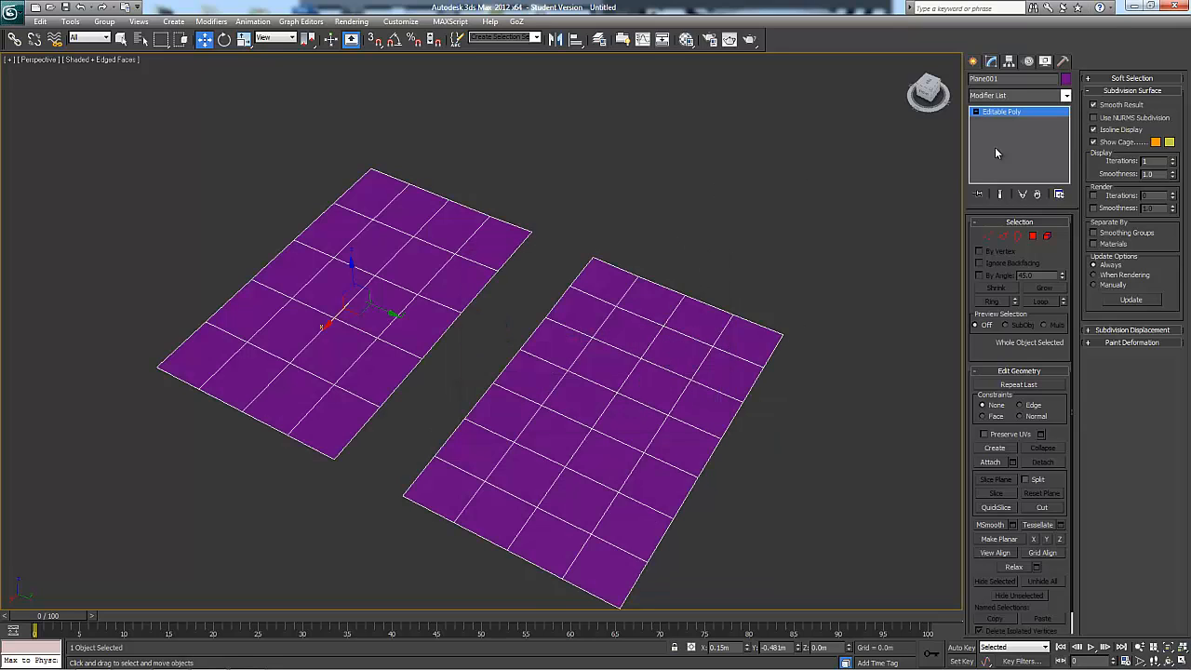
Select the first two facing edges on both purple planes and preview an edge bridge between them
{"action": "left_click", "coordinate": [1003, 237]}
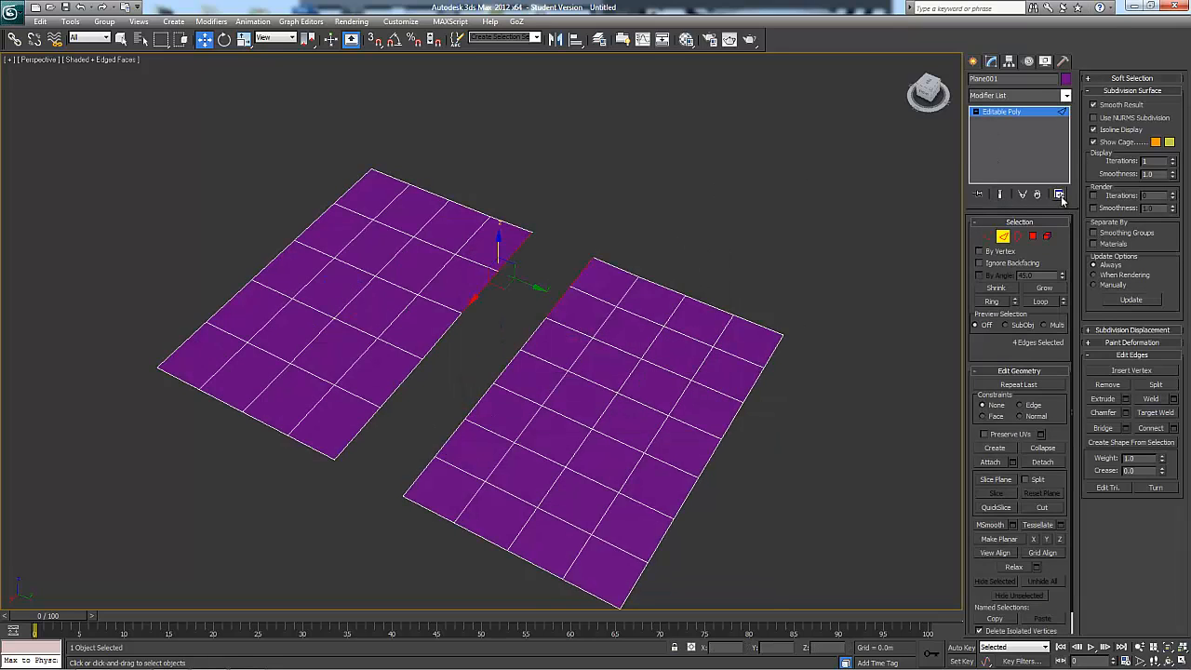
{"action": "left_click", "coordinate": [1125, 429]}
{"action": "middle_click_drag", "start_coordinate": [559, 359], "coordinate": [589, 362], "text": "alt"}
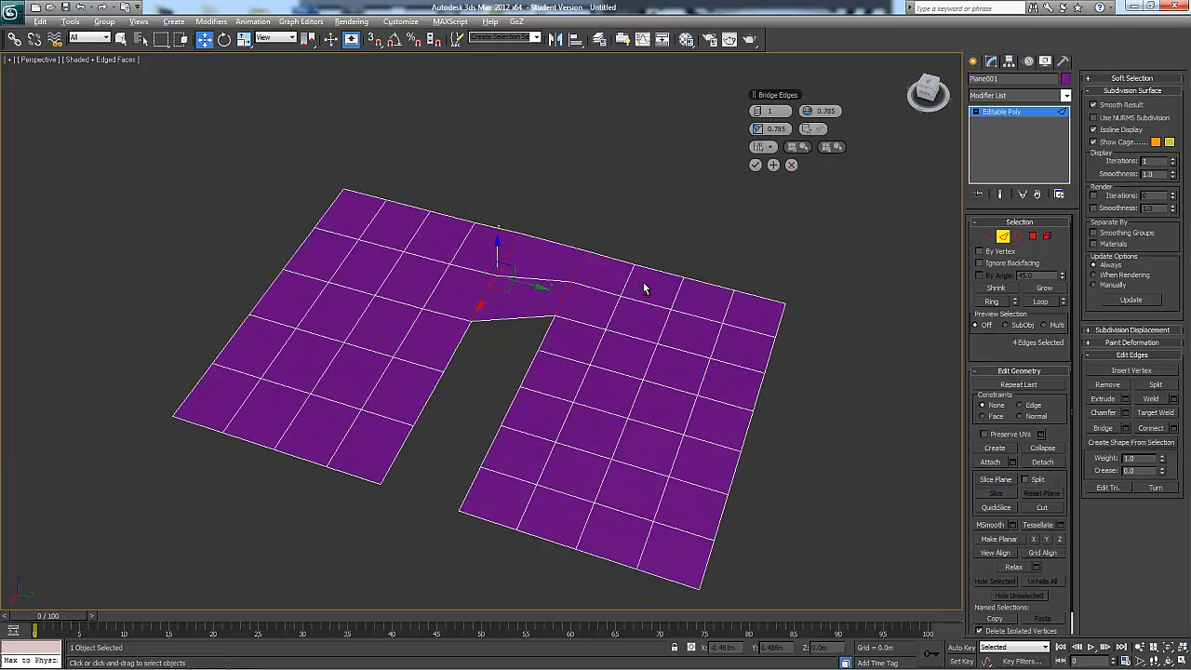
{"action": "middle_click_drag", "start_coordinate": [643, 289], "coordinate": [658, 282], "text": "alt"}
Extend the previewed bridge by adding three more facing edges of the seven-segment plane to the selection
{"action": "left_click", "coordinate": [555, 330], "text": "ctrl"}
{"action": "left_click", "coordinate": [543, 368], "text": "ctrl"}
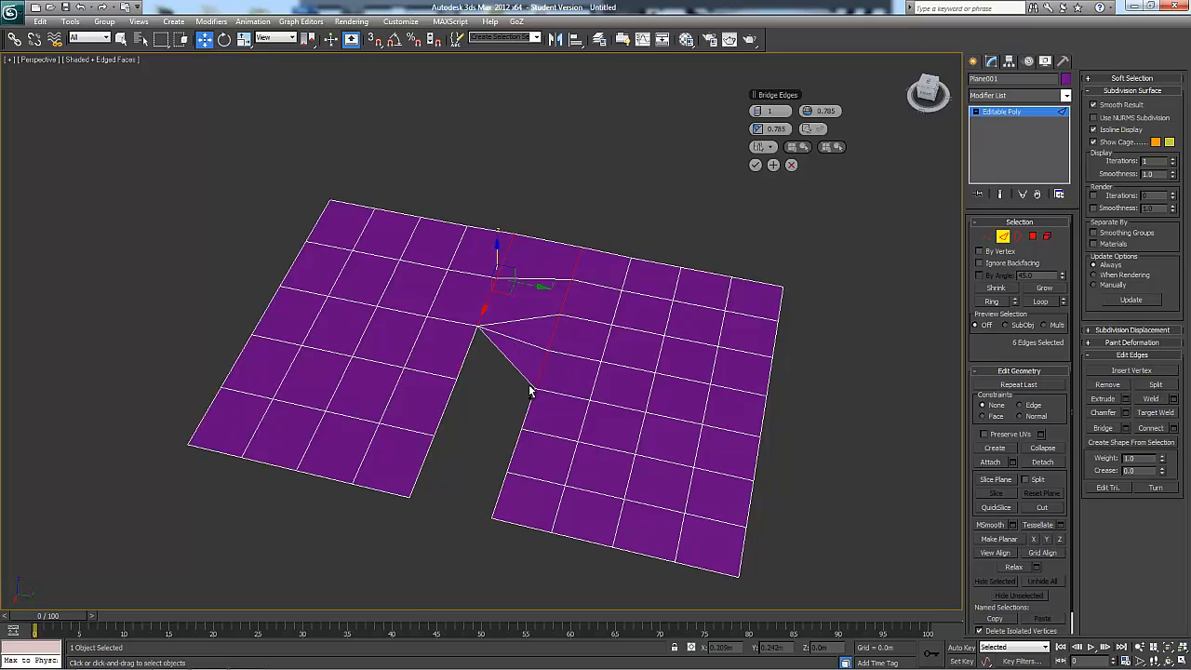
{"action": "left_click", "coordinate": [532, 398], "text": "ctrl"}
{"action": "left_click", "coordinate": [536, 420], "text": "ctrl"}
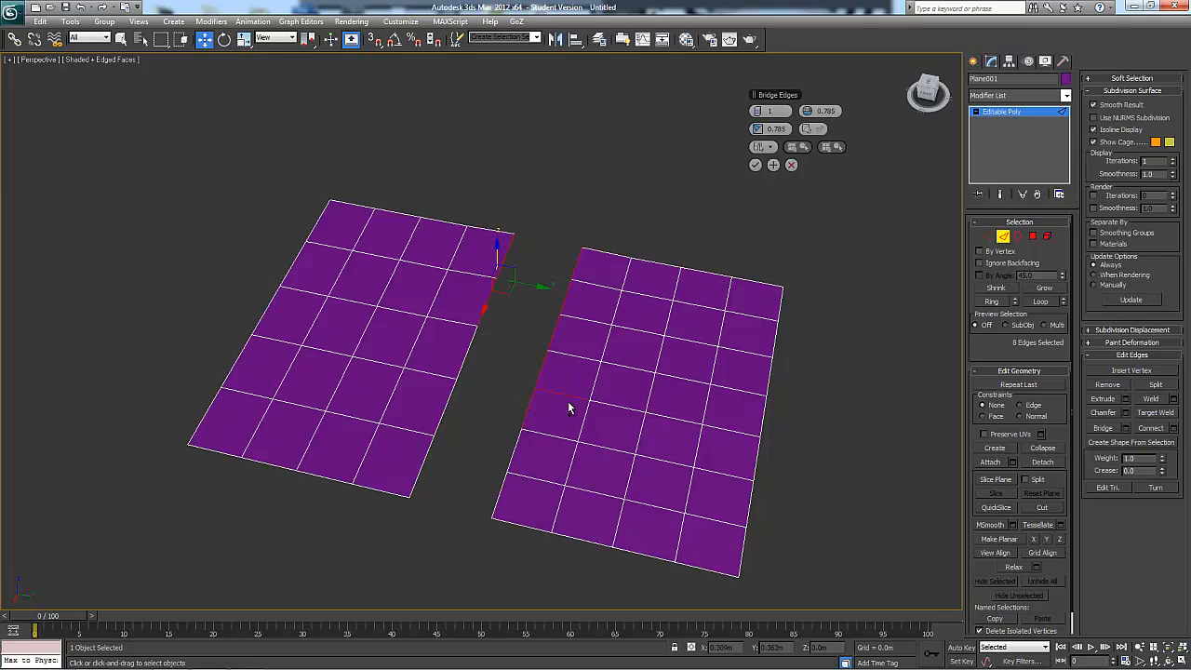
{"action": "middle_click_drag", "start_coordinate": [592, 401], "coordinate": [594, 394], "text": "alt"}
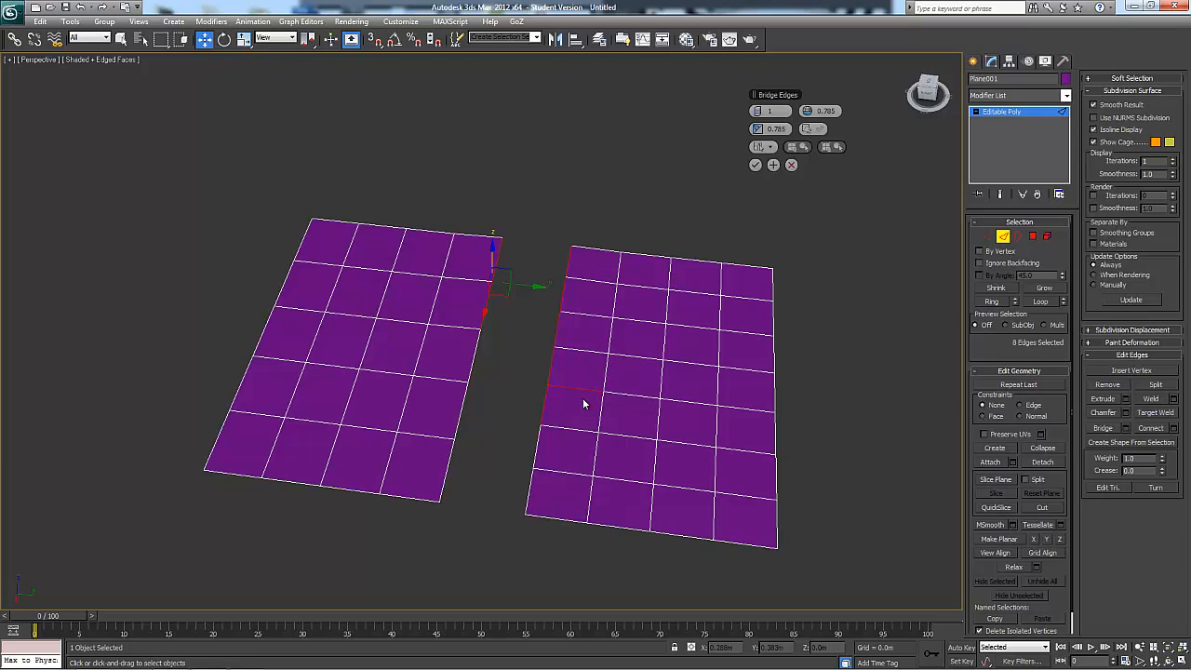
{"action": "left_click_drag", "start_coordinate": [650, 222], "coordinate": [599, 404], "text": "alt"}
{"action": "middle_click_drag", "start_coordinate": [509, 402], "coordinate": [525, 351], "text": "alt"}
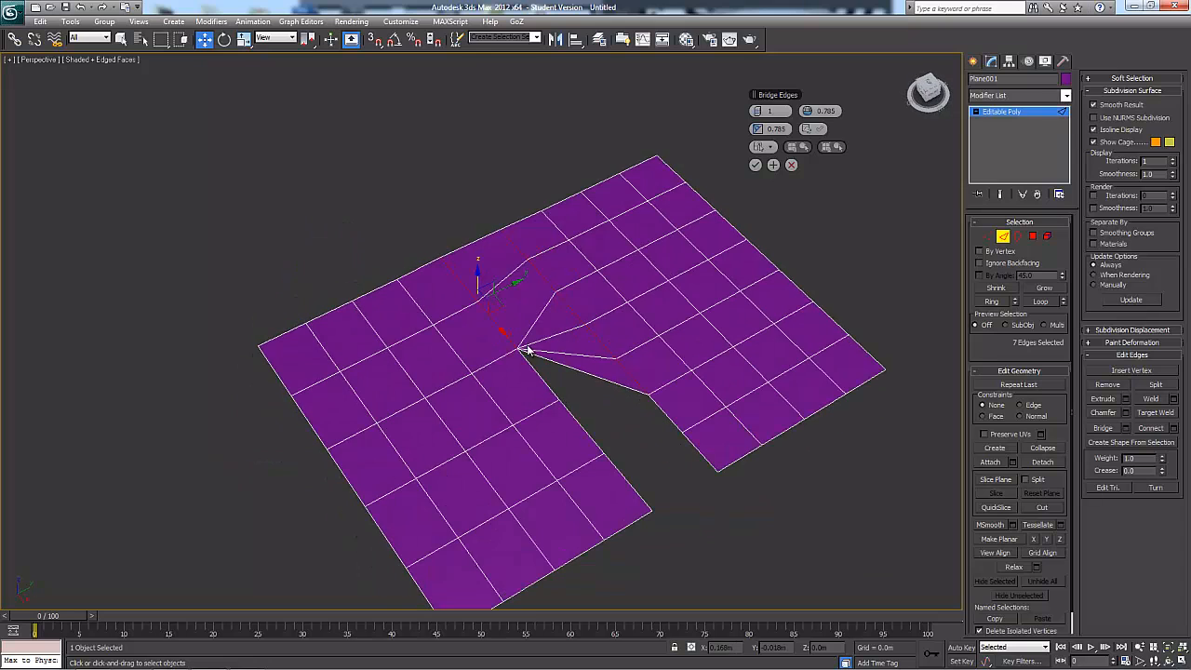
Add the remaining facing edges of both planes to the selection so the bridge preview spans the whole gap
{"action": "middle_click_drag", "start_coordinate": [589, 368], "coordinate": [665, 370], "text": "alt"}
{"action": "left_click", "coordinate": [593, 377], "text": "ctrl"}
{"action": "left_click", "coordinate": [666, 377], "text": "ctrl"}
{"action": "left_click", "coordinate": [731, 398], "text": "ctrl"}
{"action": "middle_click_drag", "start_coordinate": [731, 398], "coordinate": [704, 434], "text": "alt"}
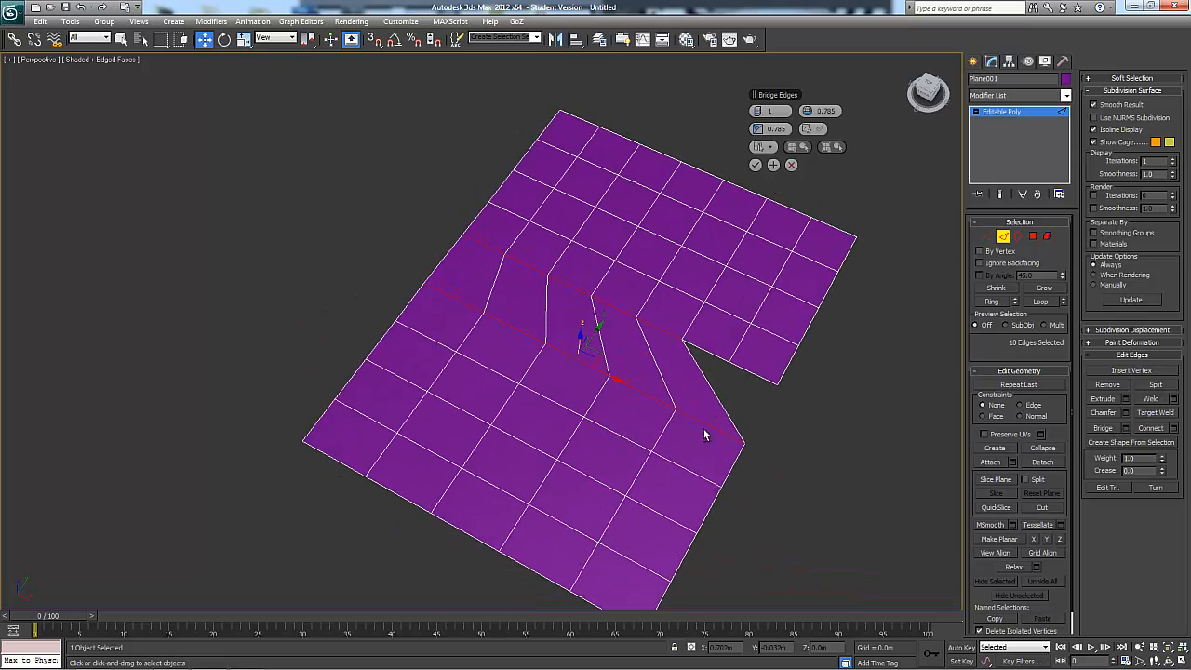
{"action": "left_click", "coordinate": [711, 353], "text": "ctrl"}
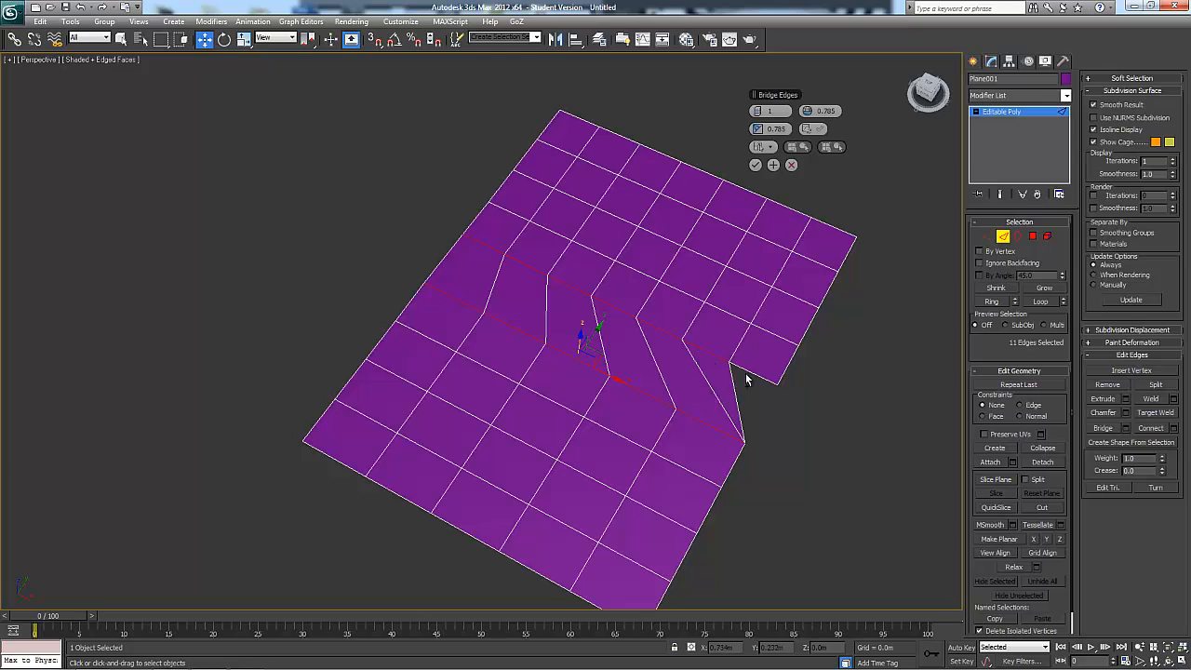
{"action": "left_click", "coordinate": [747, 373], "text": "ctrl"}
Set the bridge to 3 segments and turn on reverse triangulation
{"action": "middle_click_drag", "start_coordinate": [650, 508], "coordinate": [740, 230], "text": "alt"}
{"action": "left_click", "coordinate": [762, 111]}
{"action": "left_click", "coordinate": [763, 111]}
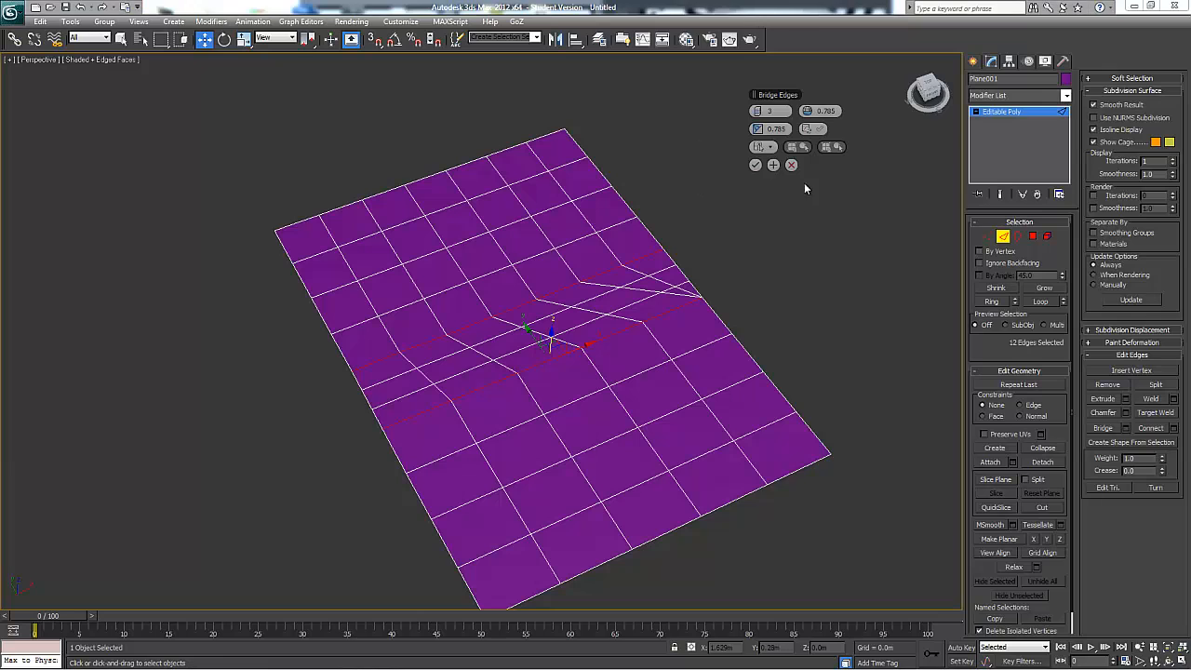
{"action": "left_click", "coordinate": [818, 130]}
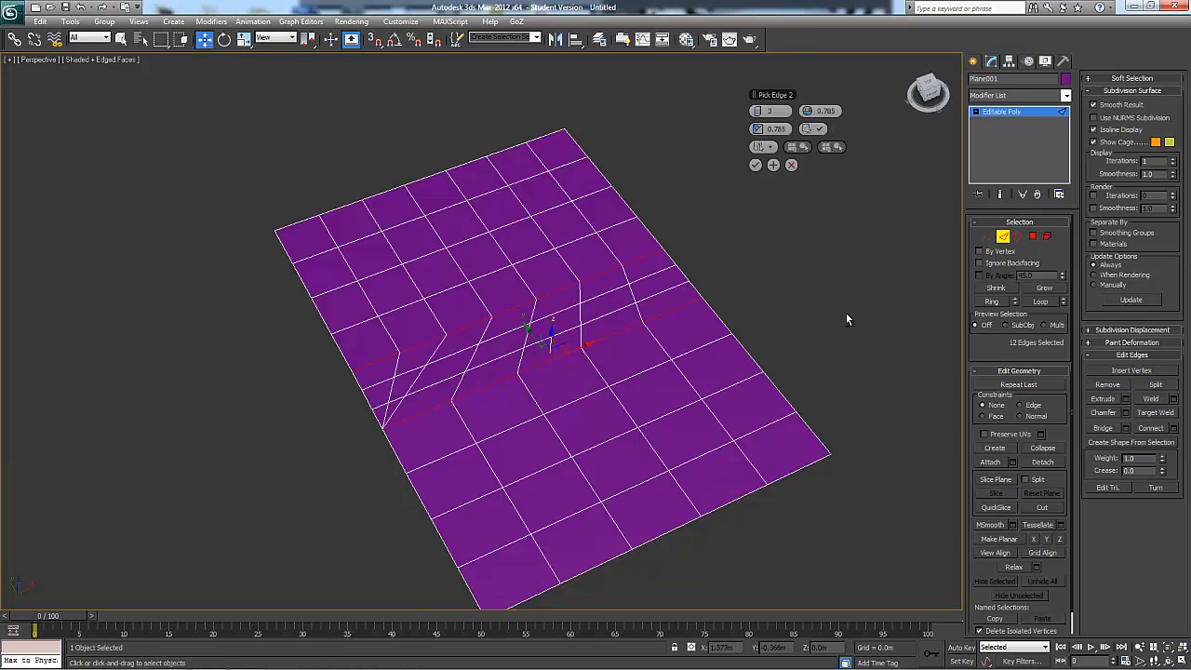
{"action": "middle_click_drag", "start_coordinate": [846, 315], "coordinate": [649, 282], "text": "alt"}
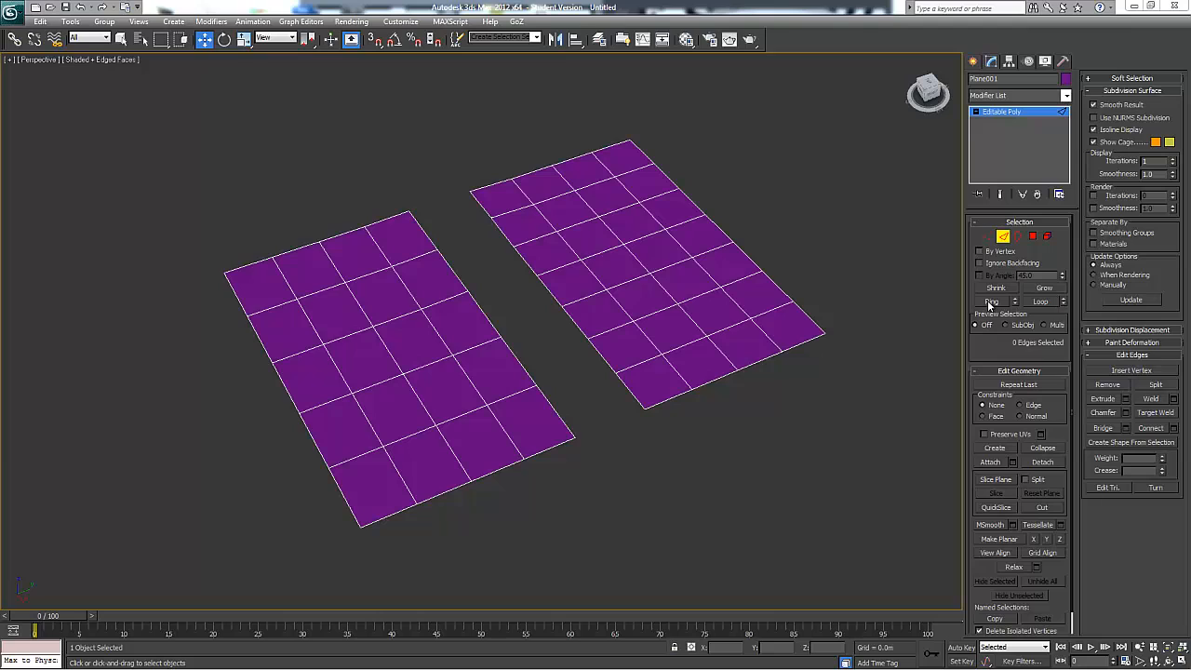
Select the outer corner edge of the seven-segment plane, expand it to its edge ring, and clear the selection
{"action": "left_click", "coordinate": [808, 317]}
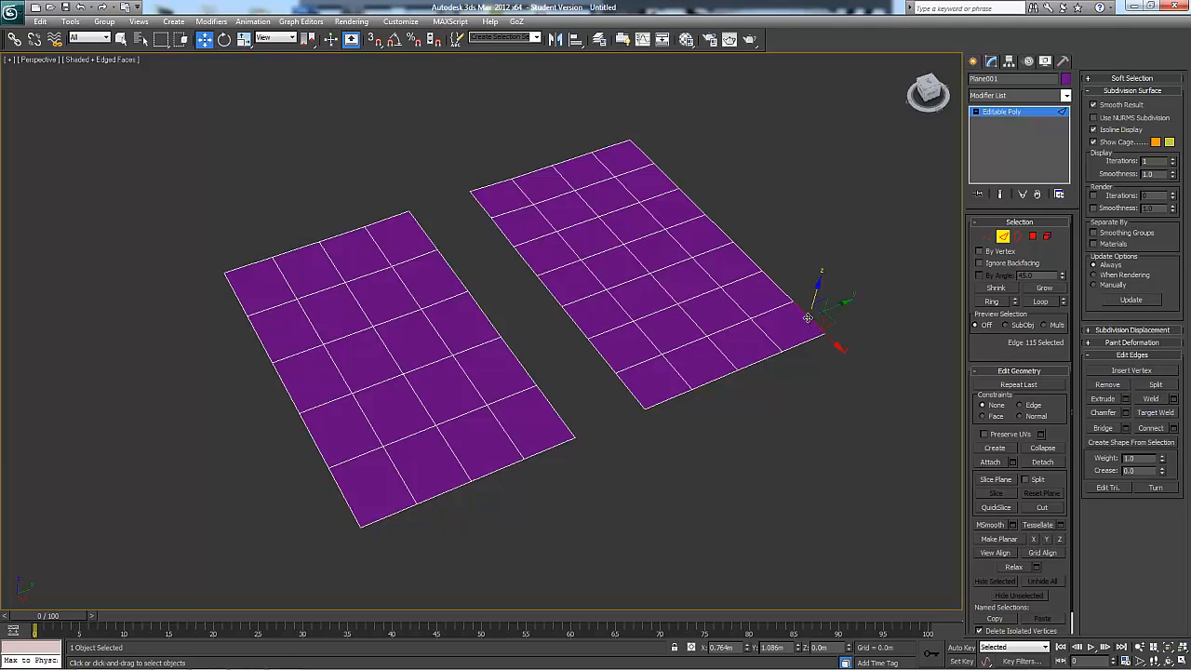
{"action": "left_click", "coordinate": [993, 302]}
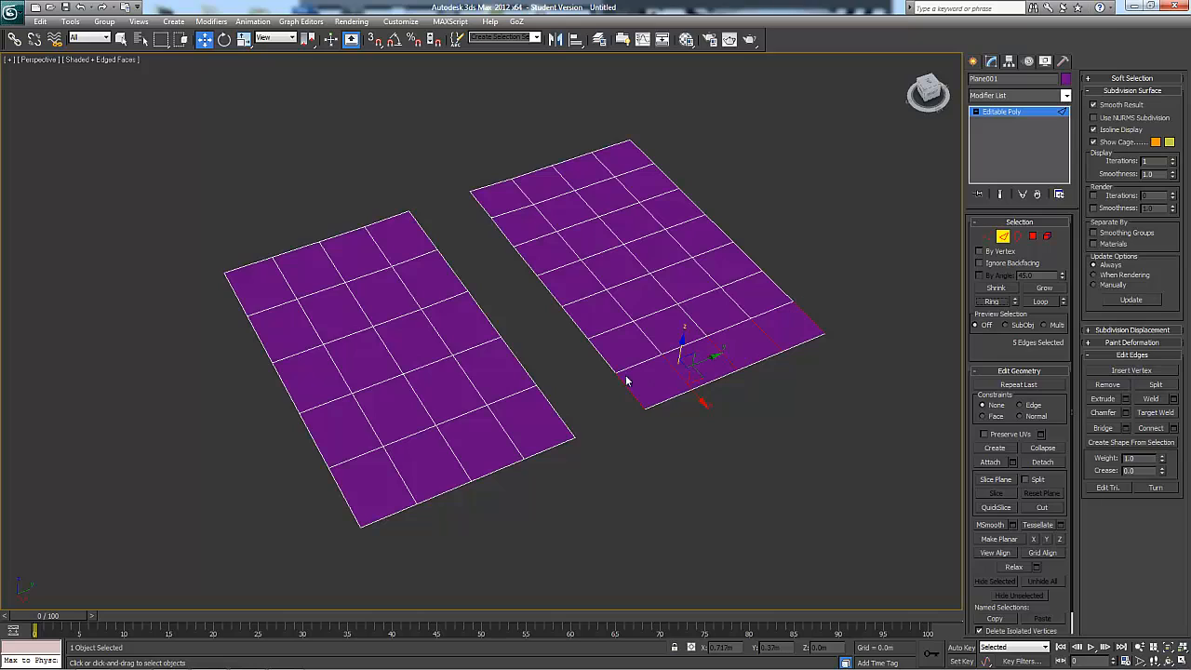
{"action": "left_click", "coordinate": [869, 298]}
Select the same outer corner edge and expand it to the edge loop along the plane's outer side
{"action": "left_click", "coordinate": [818, 317]}
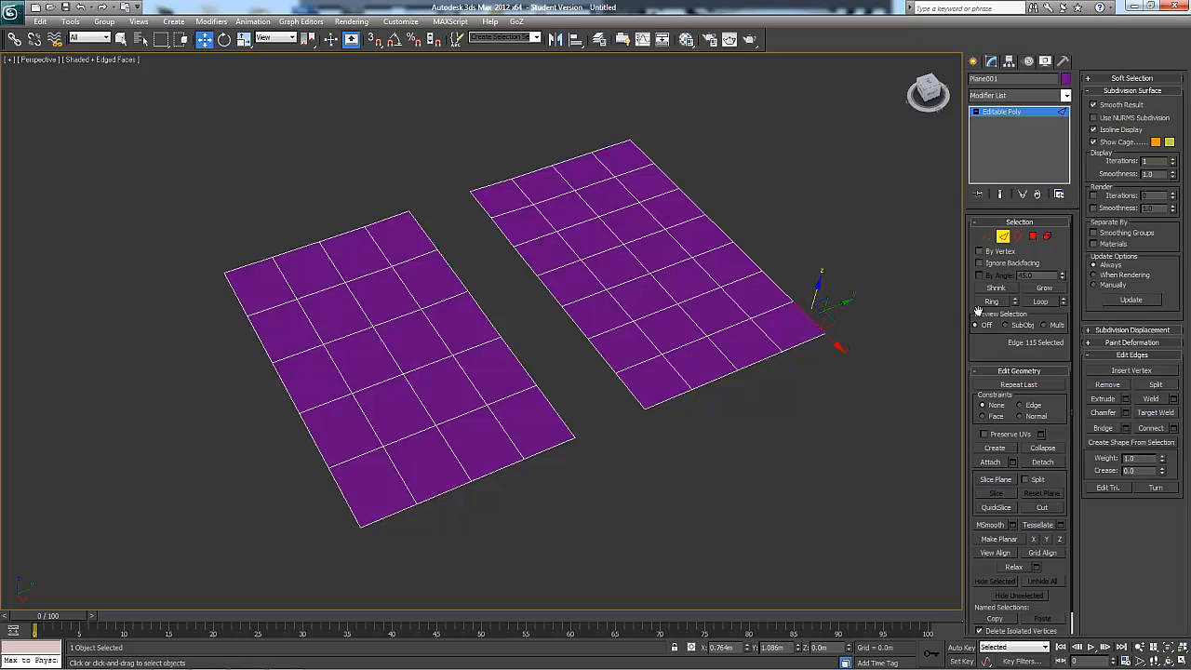
{"action": "left_click", "coordinate": [1040, 302]}
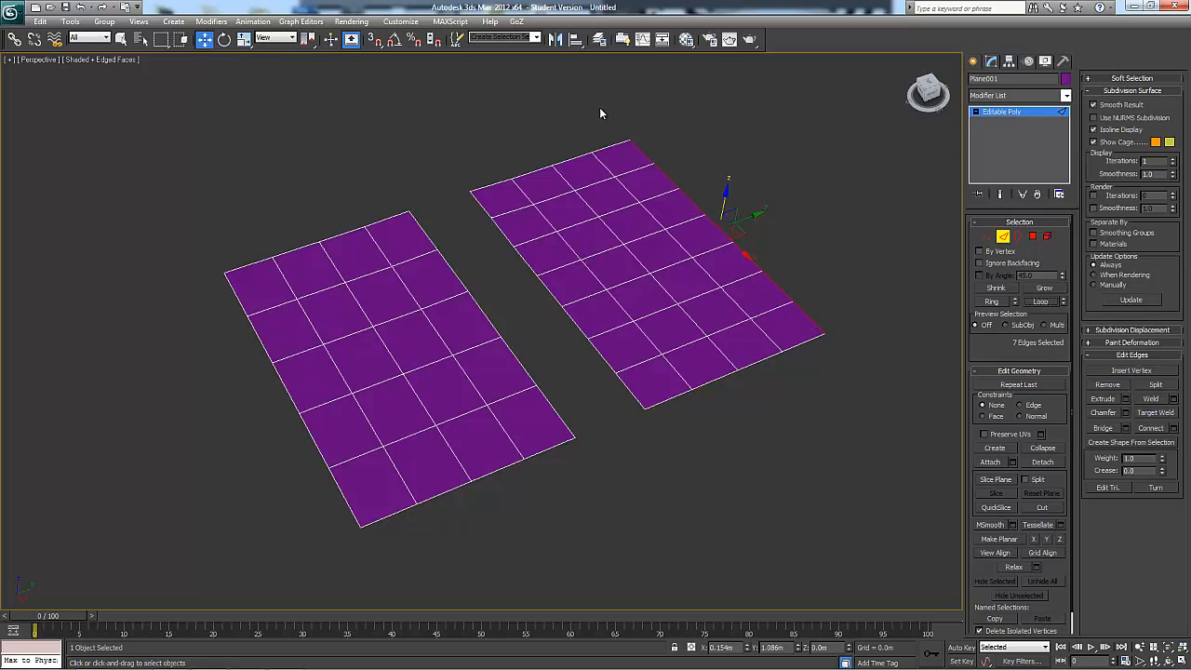
{"action": "left_click", "coordinate": [854, 389]}
{"action": "left_click", "coordinate": [815, 311]}
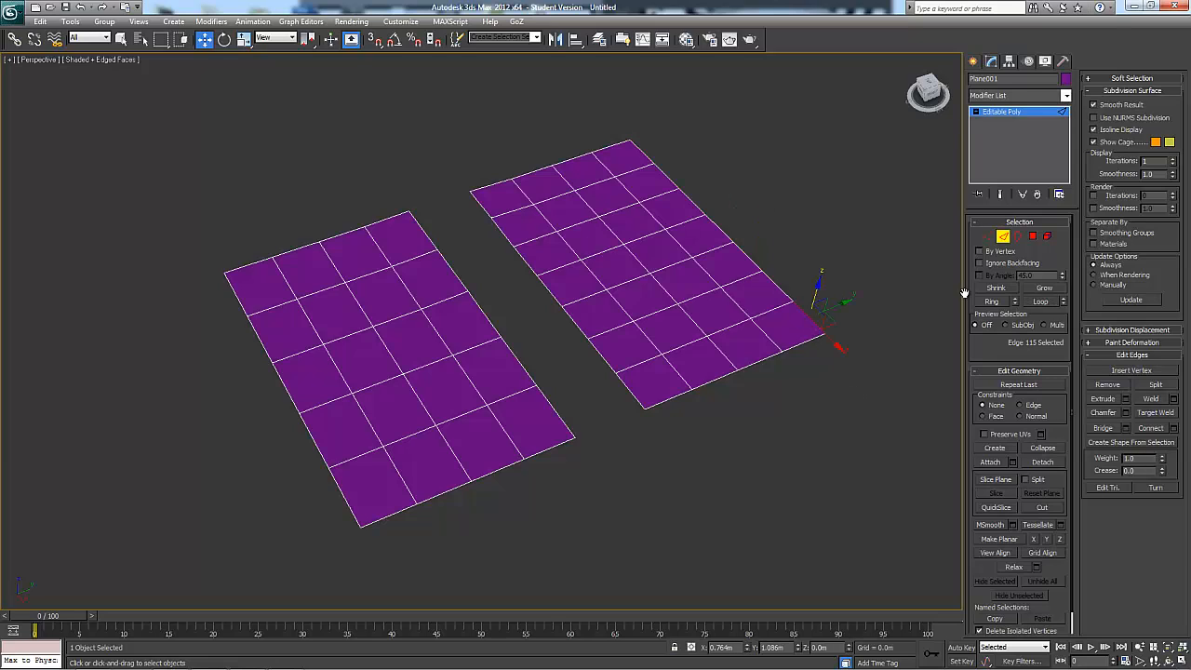
{"action": "left_click_drag", "start_coordinate": [811, 322], "coordinate": [906, 317]}
{"action": "key", "text": "ctrl+z"}
{"action": "left_click", "coordinate": [1041, 306]}
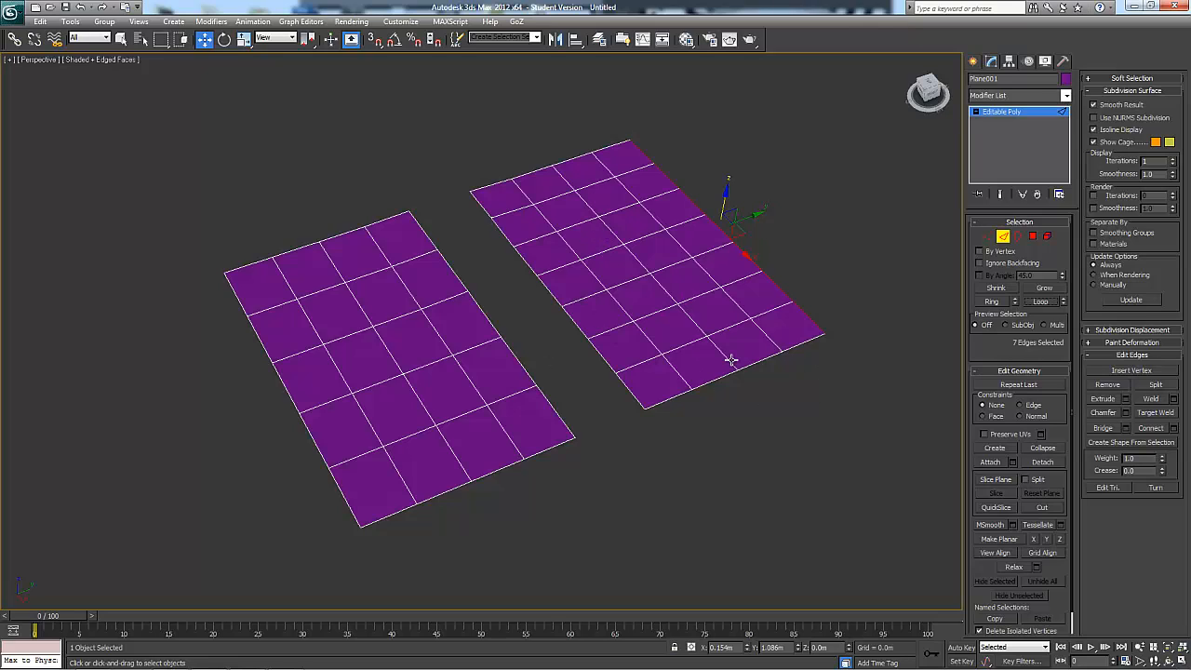
Select the inner corner edge of the seven-segment plane and expand it to the ring across the end row
{"action": "middle_click_drag", "start_coordinate": [778, 343], "coordinate": [845, 326], "text": "alt"}
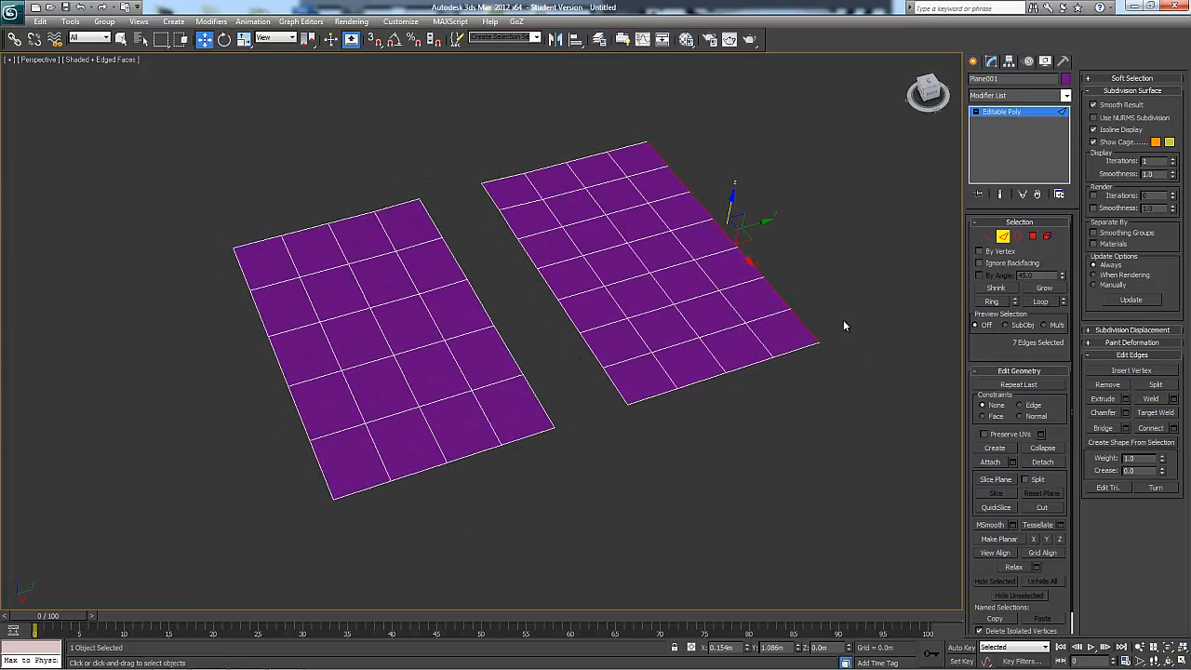
{"action": "left_click", "coordinate": [712, 361]}
{"action": "left_click", "coordinate": [614, 384]}
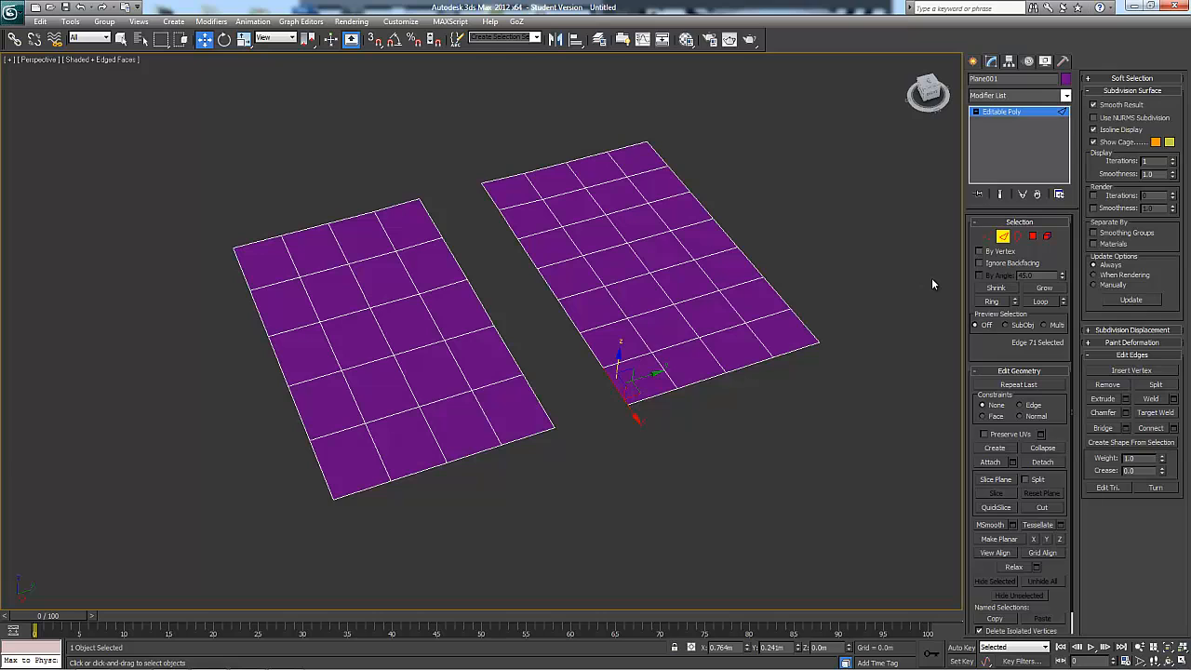
{"action": "left_click", "coordinate": [990, 303]}
{"action": "middle_click_drag", "start_coordinate": [769, 370], "coordinate": [785, 378], "text": "alt"}
{"action": "scroll", "coordinate": [774, 315], "scroll_direction": "up", "scroll_amount": 4}
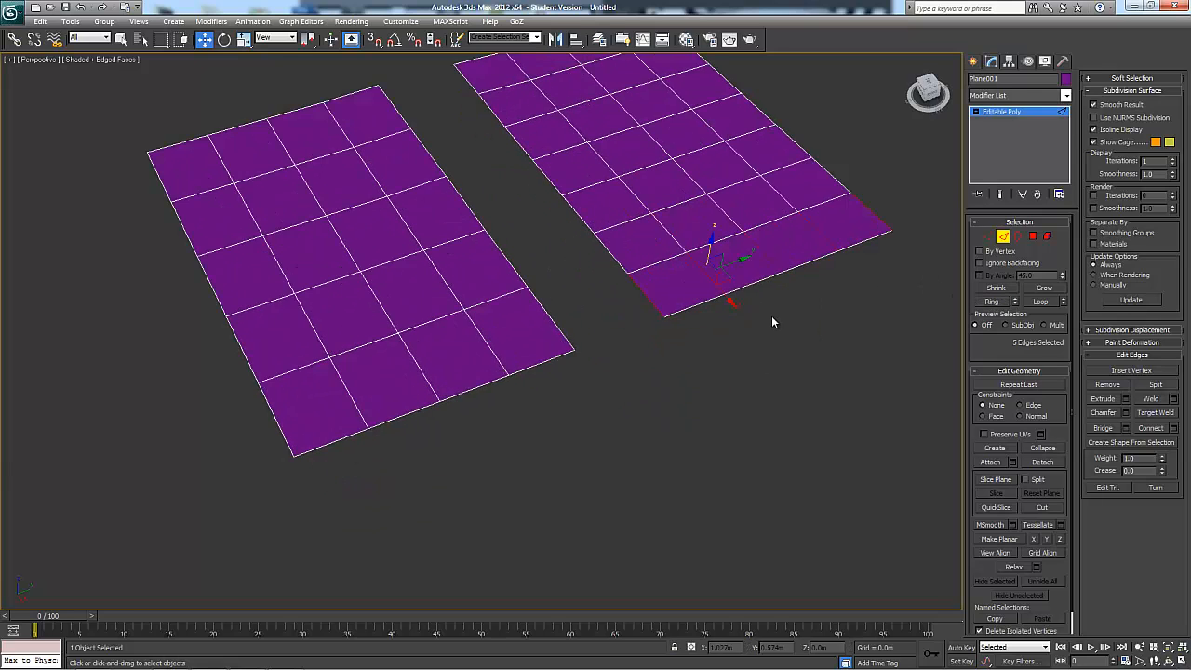
{"action": "left_click", "coordinate": [746, 288]}
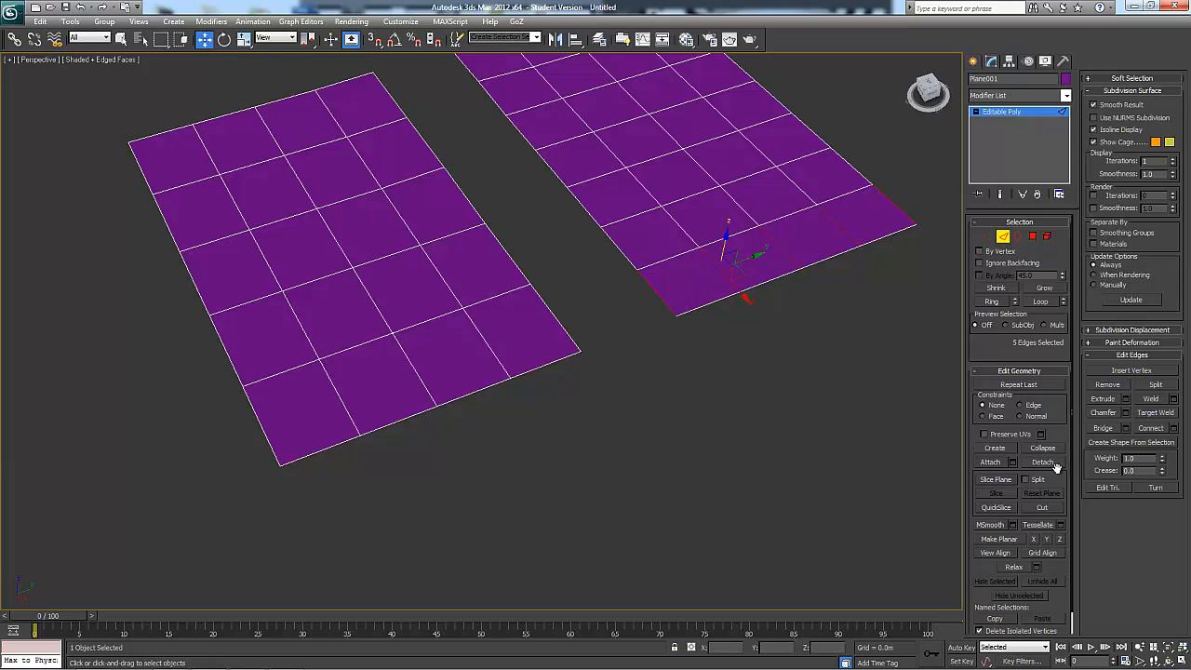
{"action": "middle_click_drag", "start_coordinate": [907, 470], "coordinate": [762, 383], "text": "alt"}
{"action": "left_click", "coordinate": [625, 321]}
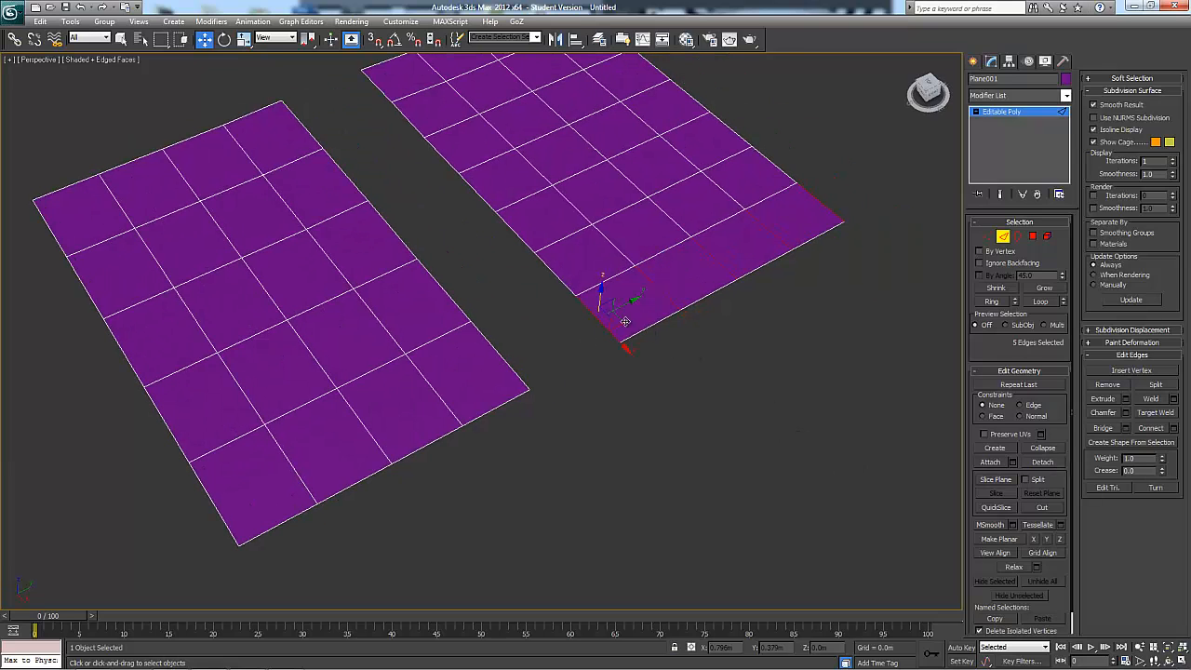
{"action": "middle_click_drag", "start_coordinate": [780, 337], "coordinate": [792, 381], "text": "alt"}
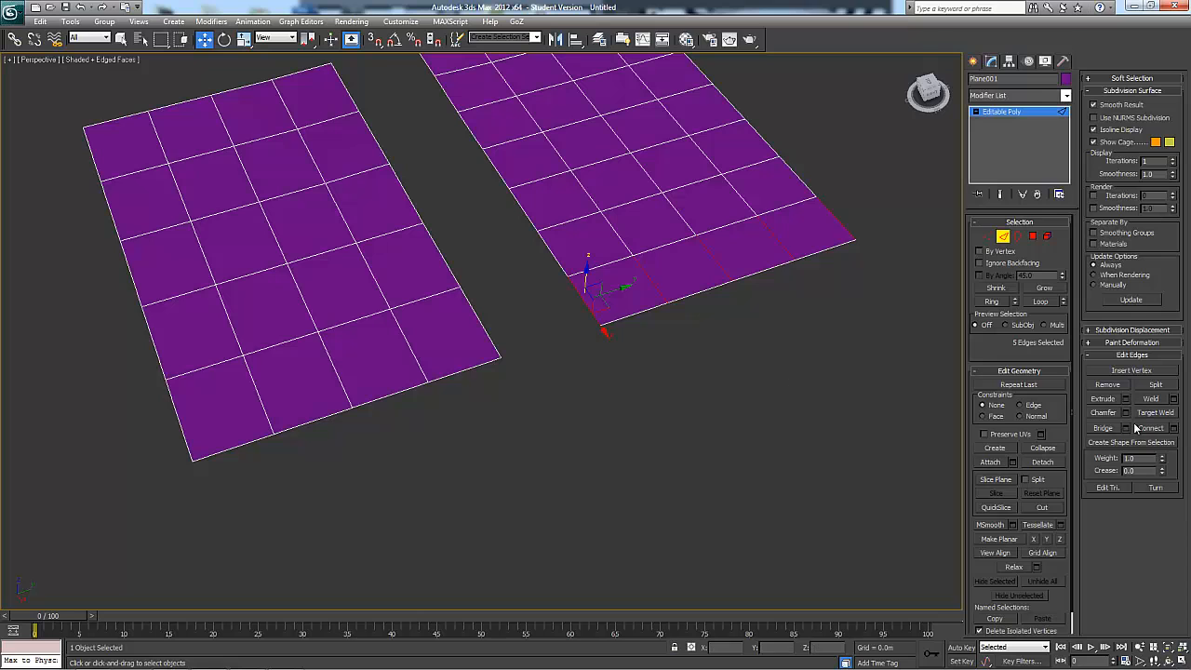
Preview connecting the ringed end-row edges with 3 segments, pinch 11 and slide -1, and cancel the operation
{"action": "left_click", "coordinate": [1173, 429]}
{"action": "middle_click_drag", "start_coordinate": [929, 445], "coordinate": [765, 369], "text": "alt"}
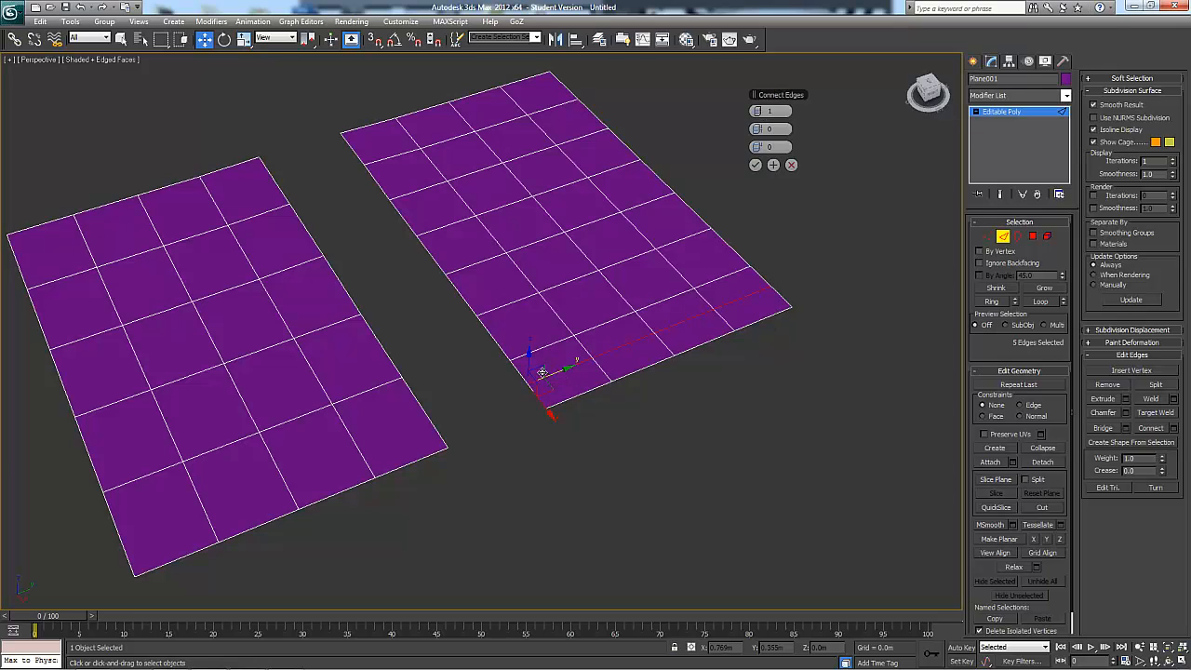
{"action": "left_click", "coordinate": [762, 111]}
{"action": "middle_click_drag", "start_coordinate": [845, 194], "coordinate": [837, 188], "text": "alt"}
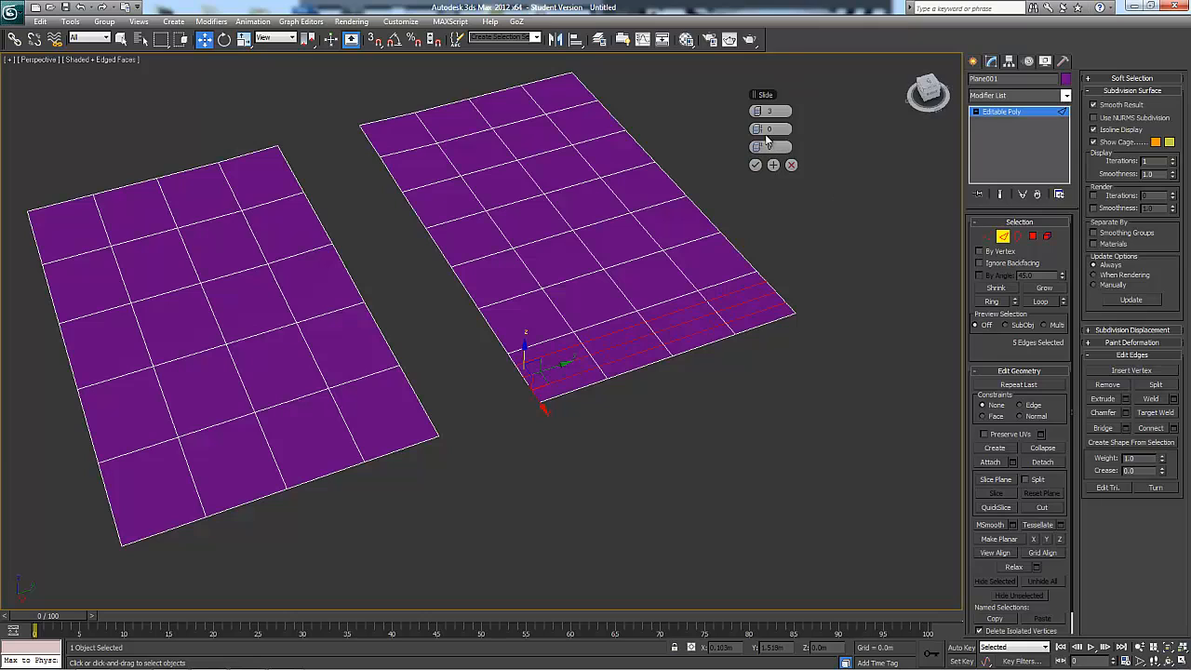
{"action": "mouse_move", "coordinate": [765, 128]}
{"action": "left_mouse_down"}
{"action": "mouse_move", "coordinate": [818, 131]}
{"action": "mouse_move", "coordinate": [689, 127]}
{"action": "mouse_move", "coordinate": [889, 139]}
{"action": "mouse_move", "coordinate": [643, 141]}
{"action": "mouse_move", "coordinate": [977, 148]}
{"action": "mouse_move", "coordinate": [678, 157]}
{"action": "mouse_move", "coordinate": [904, 176]}
{"action": "mouse_move", "coordinate": [685, 178]}
{"action": "mouse_move", "coordinate": [792, 175]}
{"action": "mouse_move", "coordinate": [783, 147]}
{"action": "mouse_move", "coordinate": [859, 152]}
{"action": "mouse_move", "coordinate": [561, 128]}
{"action": "mouse_move", "coordinate": [884, 159]}
{"action": "mouse_move", "coordinate": [603, 150]}
{"action": "mouse_move", "coordinate": [850, 151]}
{"action": "mouse_move", "coordinate": [734, 146]}
{"action": "mouse_move", "coordinate": [771, 149]}
{"action": "left_mouse_up"}
{"action": "middle_click_drag", "start_coordinate": [816, 208], "coordinate": [826, 220], "text": "alt"}
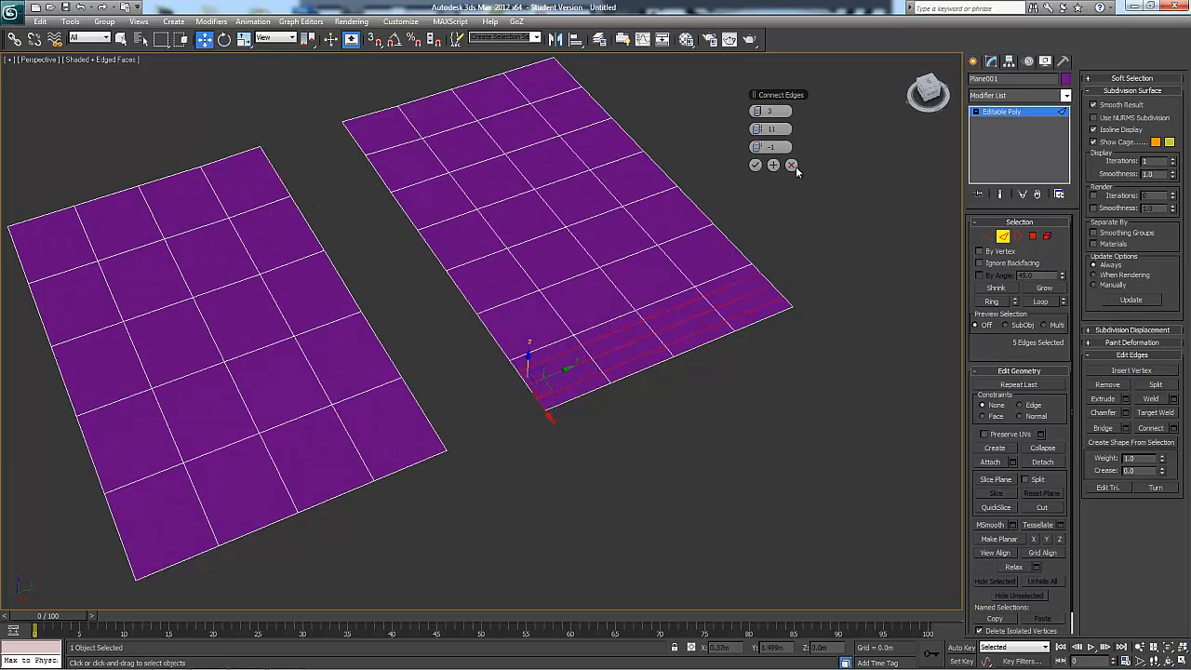
{"action": "left_click", "coordinate": [792, 166]}
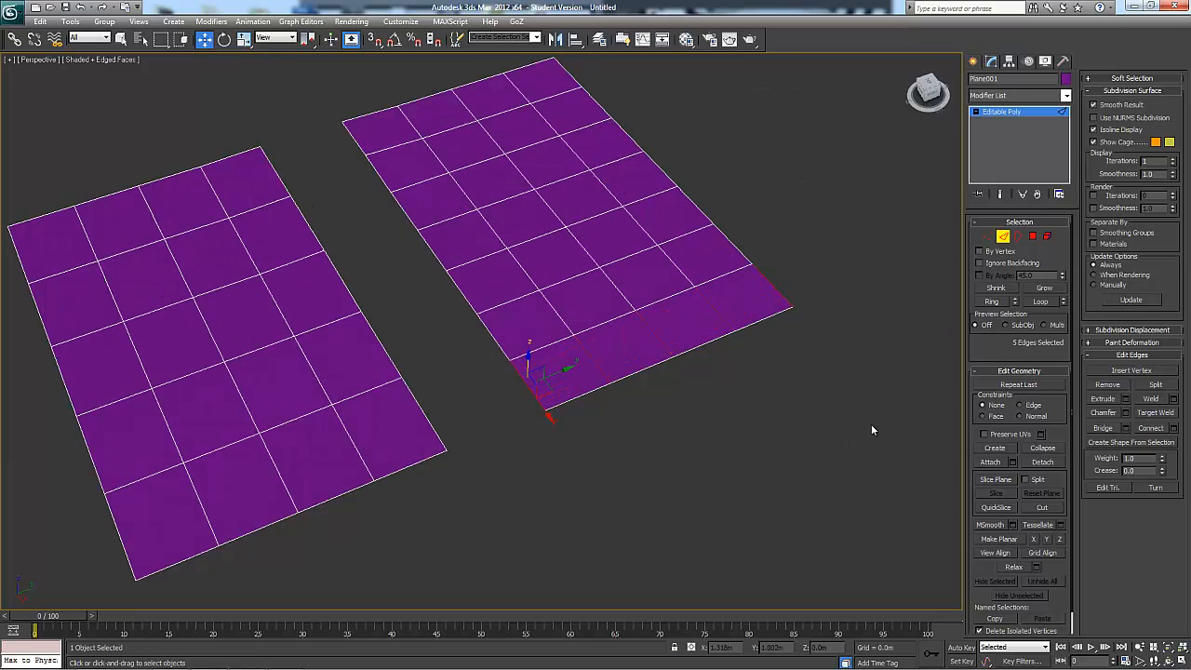
Clear the selection and select a stepped chain of six edges running inward from the near inner corner of the seven-segment plane
{"action": "middle_click_drag", "start_coordinate": [872, 426], "coordinate": [929, 376], "text": "alt"}
{"action": "left_click", "coordinate": [928, 376]}
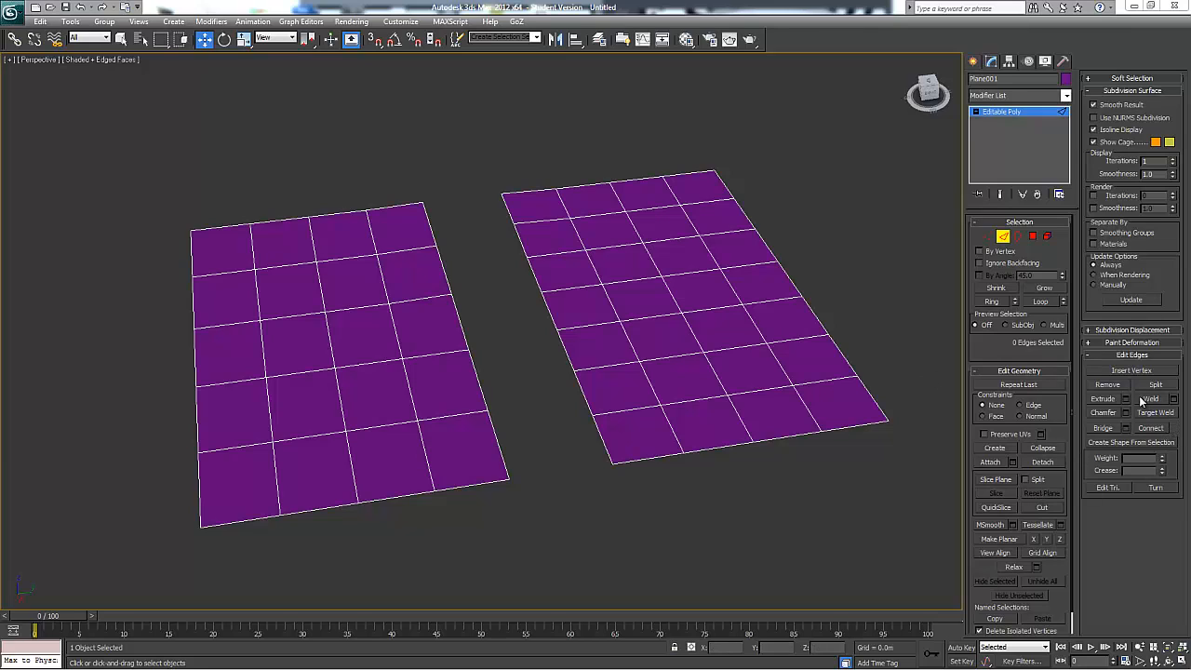
{"action": "left_click", "coordinate": [640, 456]}
{"action": "left_click", "coordinate": [669, 425], "text": "ctrl"}
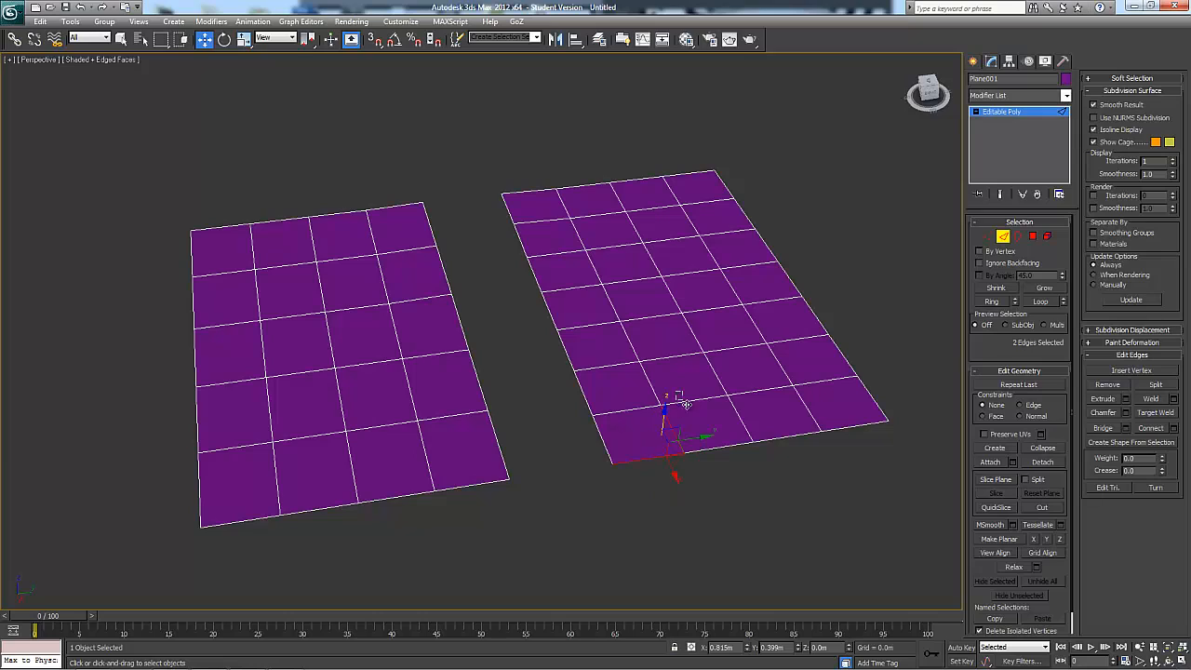
{"action": "left_click", "coordinate": [680, 400], "text": "ctrl"}
{"action": "left_click", "coordinate": [716, 369], "text": "ctrl"}
{"action": "left_click", "coordinate": [690, 327], "text": "ctrl"}
{"action": "left_click", "coordinate": [665, 294], "text": "ctrl"}
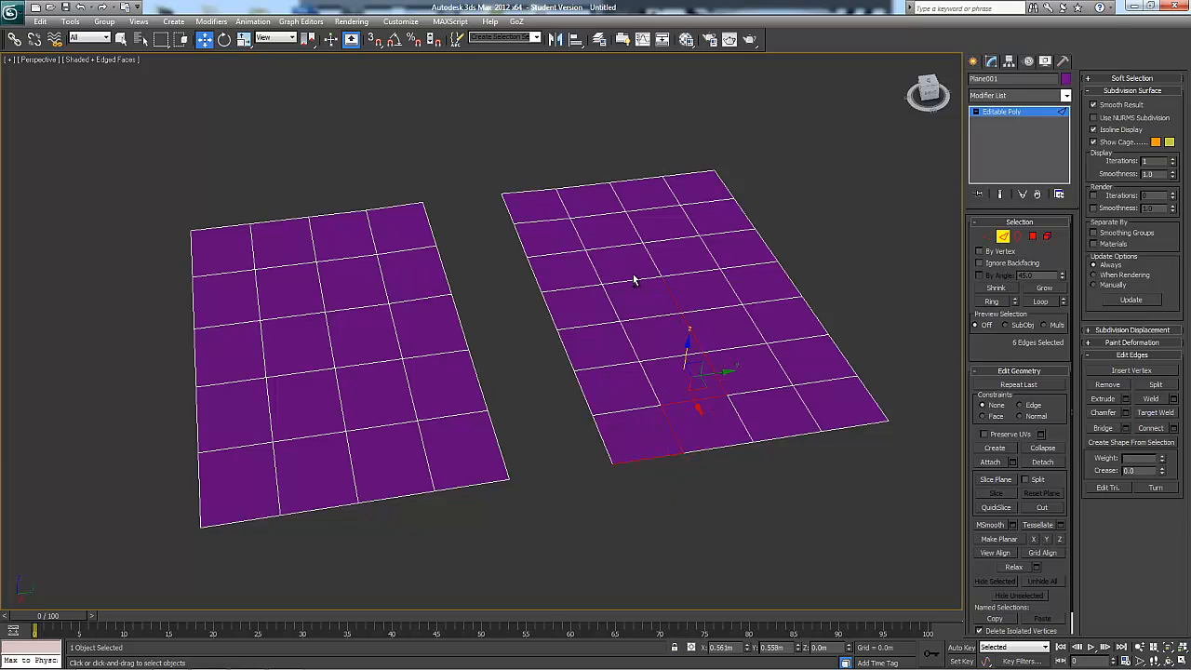
Extend the stepped edge selection in a zigzag to the plane's far end, removing the stray crosswise edge near the outer side
{"action": "left_click", "coordinate": [631, 277], "text": "ctrl"}
{"action": "left_click", "coordinate": [594, 269], "text": "ctrl"}
{"action": "left_click", "coordinate": [617, 251], "text": "ctrl"}
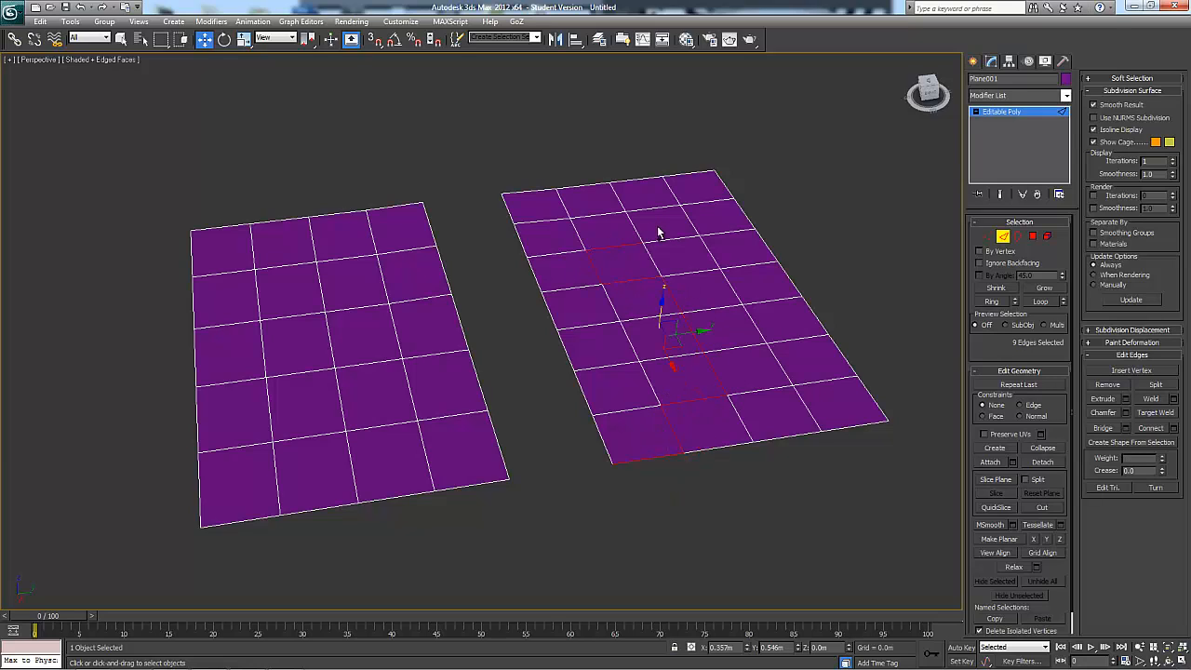
{"action": "left_click", "coordinate": [657, 235], "text": "ctrl"}
{"action": "left_click", "coordinate": [686, 221], "text": "ctrl"}
{"action": "left_click", "coordinate": [676, 207], "text": "ctrl"}
{"action": "left_click", "coordinate": [714, 190], "text": "ctrl"}
{"action": "middle_click_drag", "start_coordinate": [803, 306], "coordinate": [772, 270], "text": "alt"}
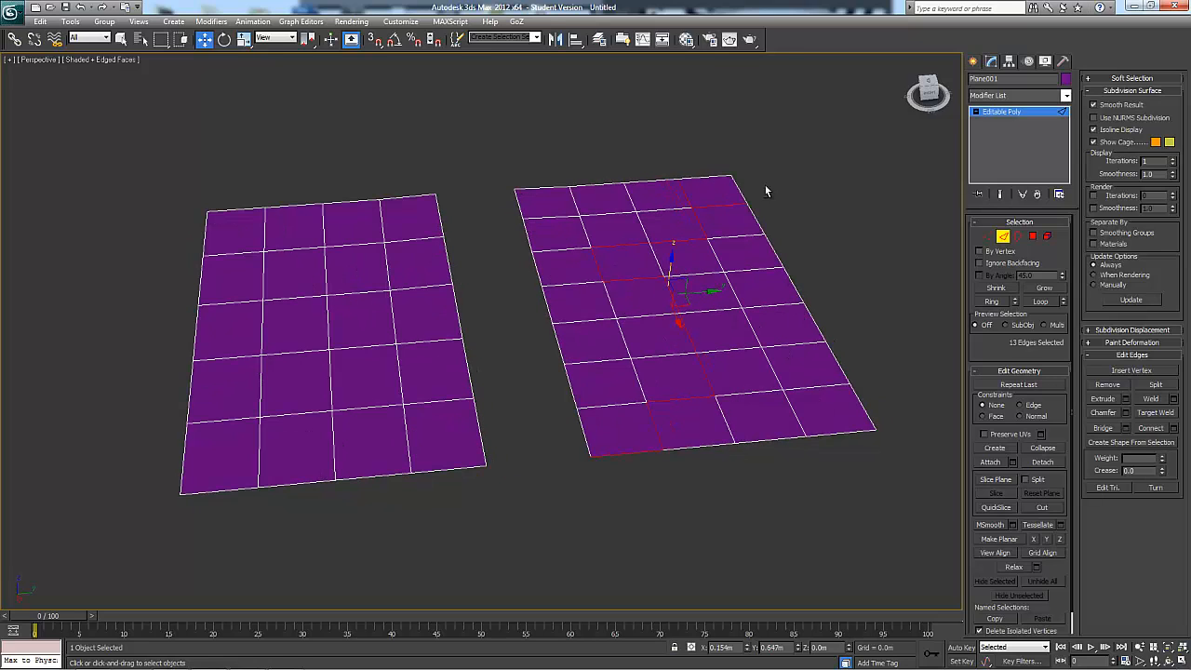
{"action": "left_click", "coordinate": [742, 205], "text": "alt"}
{"action": "middle_click_drag", "start_coordinate": [744, 226], "coordinate": [764, 242], "text": "alt"}
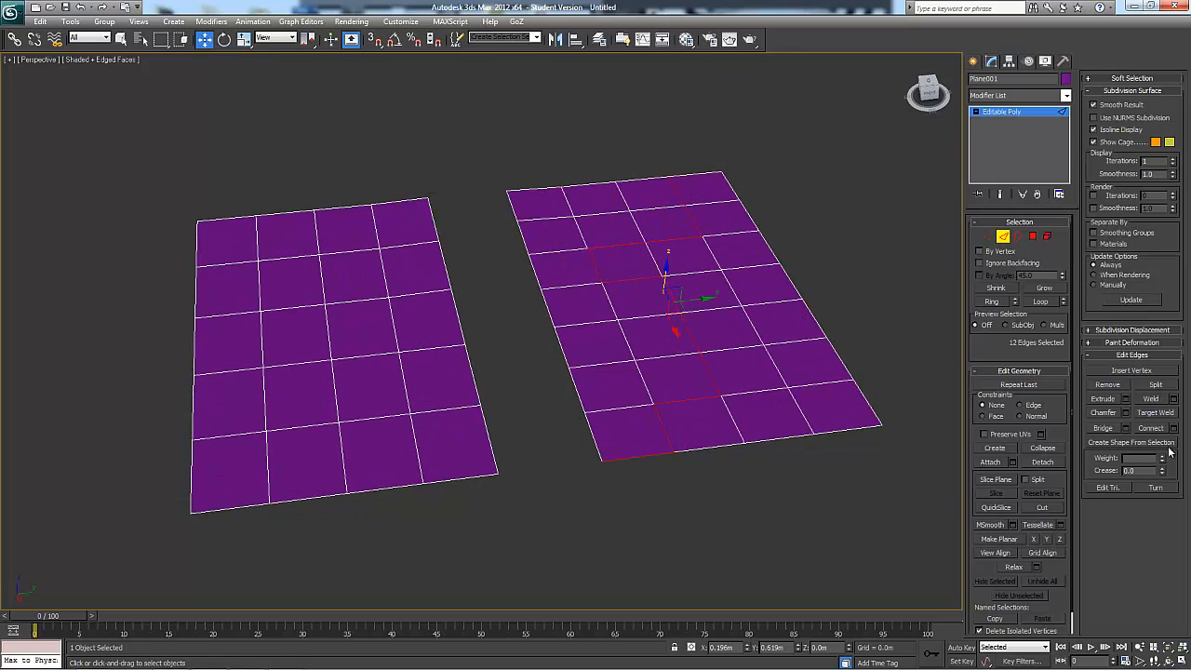
Start creating a shape from the selected zigzag edge path
{"action": "left_click", "coordinate": [1131, 443]}
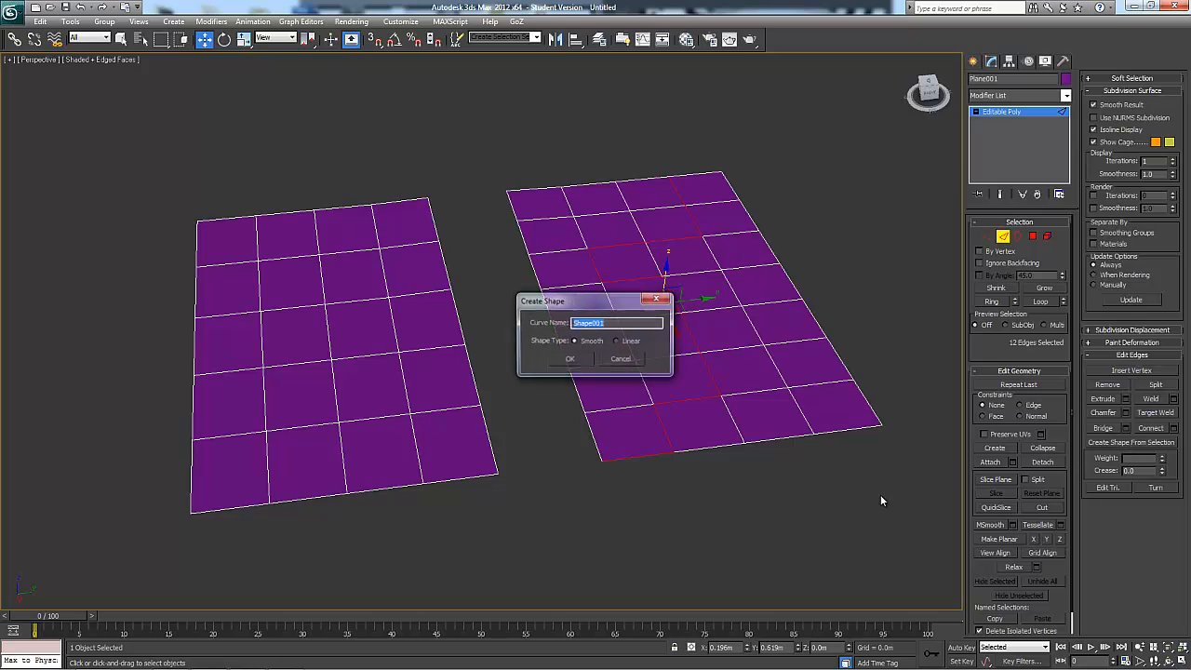
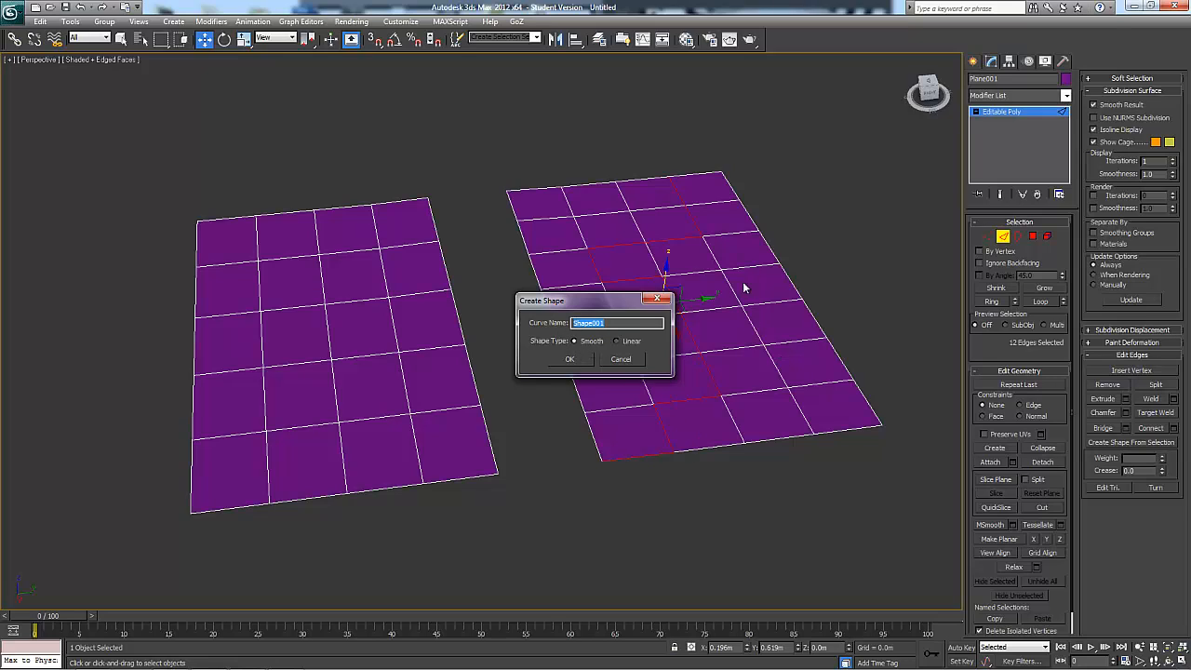
Create a Smooth shape named Shape001 from the selected edges and raise the curve about 0.239 m above the planes
{"action": "left_click", "coordinate": [567, 359]}
{"action": "middle_click_drag", "start_coordinate": [697, 393], "coordinate": [792, 370], "text": "alt"}
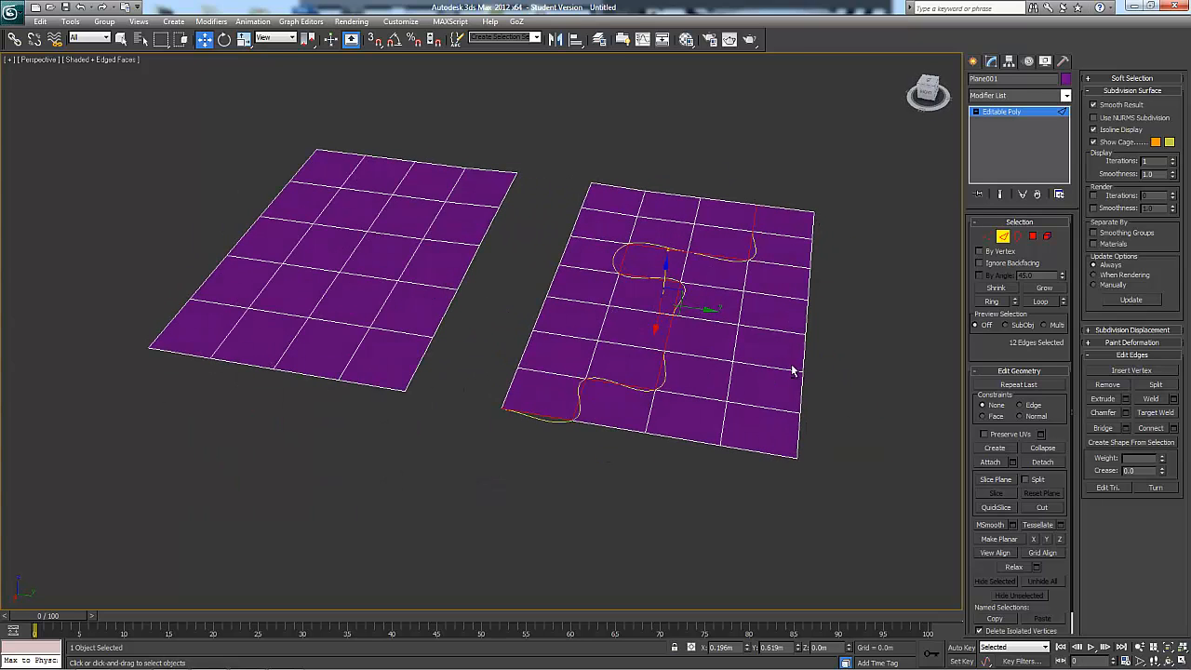
{"action": "left_click", "coordinate": [1003, 238]}
{"action": "middle_click_drag", "start_coordinate": [891, 337], "coordinate": [914, 299], "text": "alt"}
{"action": "left_click", "coordinate": [590, 410]}
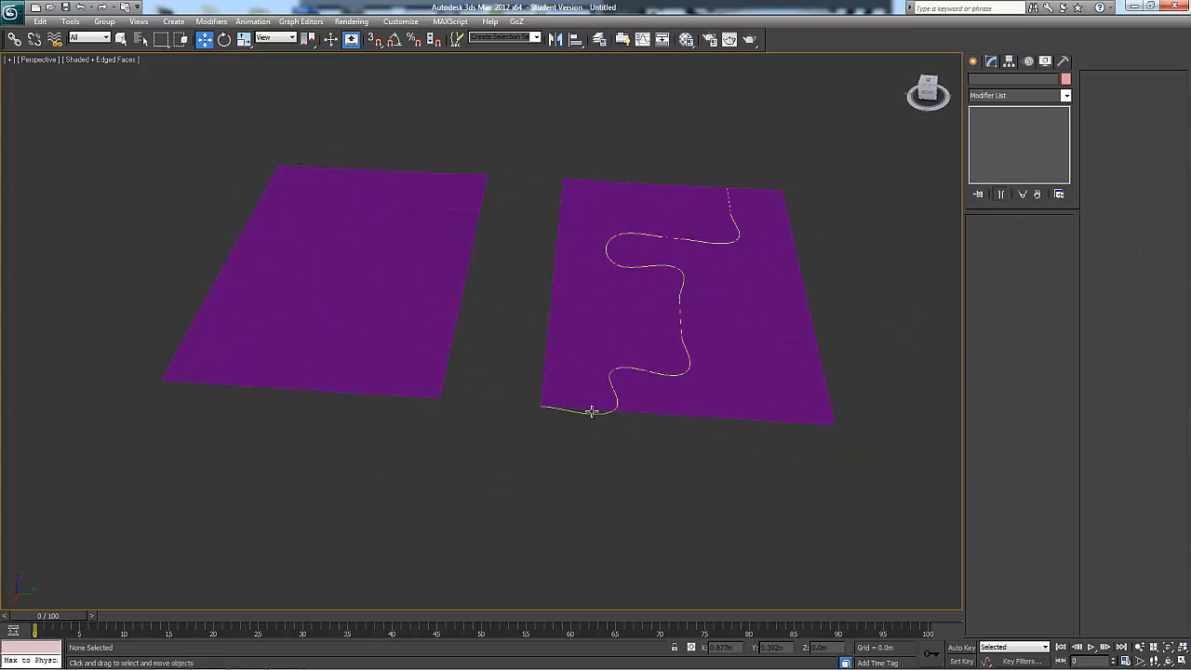
{"action": "middle_click_drag", "start_coordinate": [706, 487], "coordinate": [616, 355], "text": "alt"}
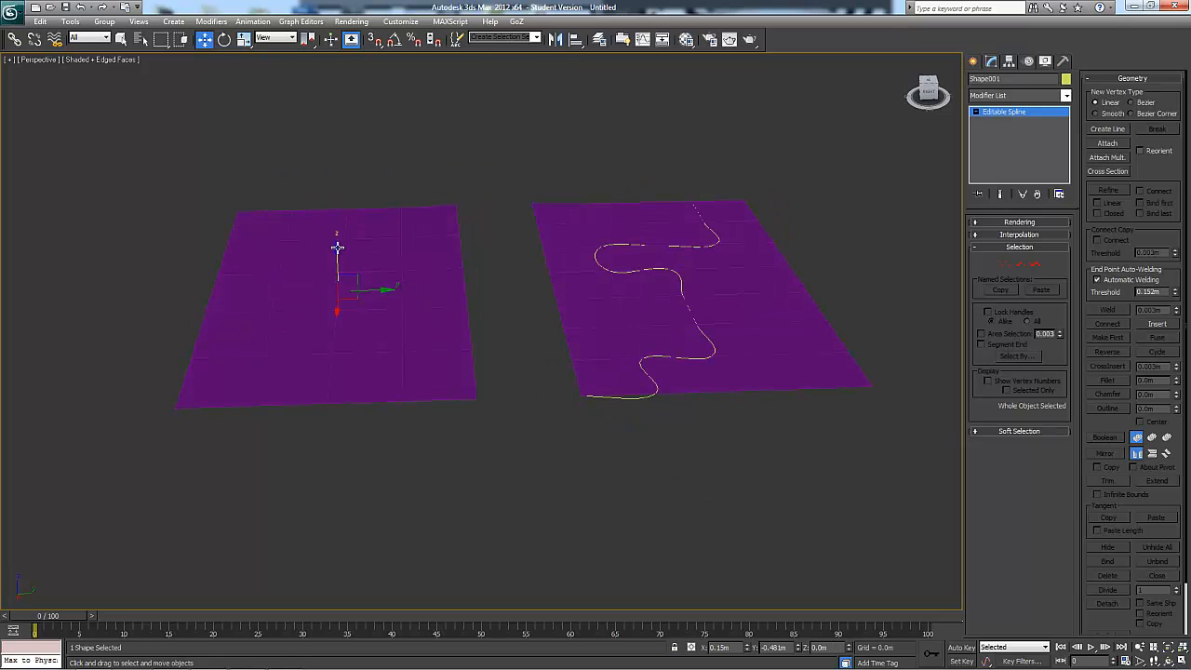
{"action": "left_click_drag", "start_coordinate": [335, 248], "coordinate": [436, 213]}
{"action": "middle_click_drag", "start_coordinate": [436, 213], "coordinate": [695, 202], "text": "alt"}
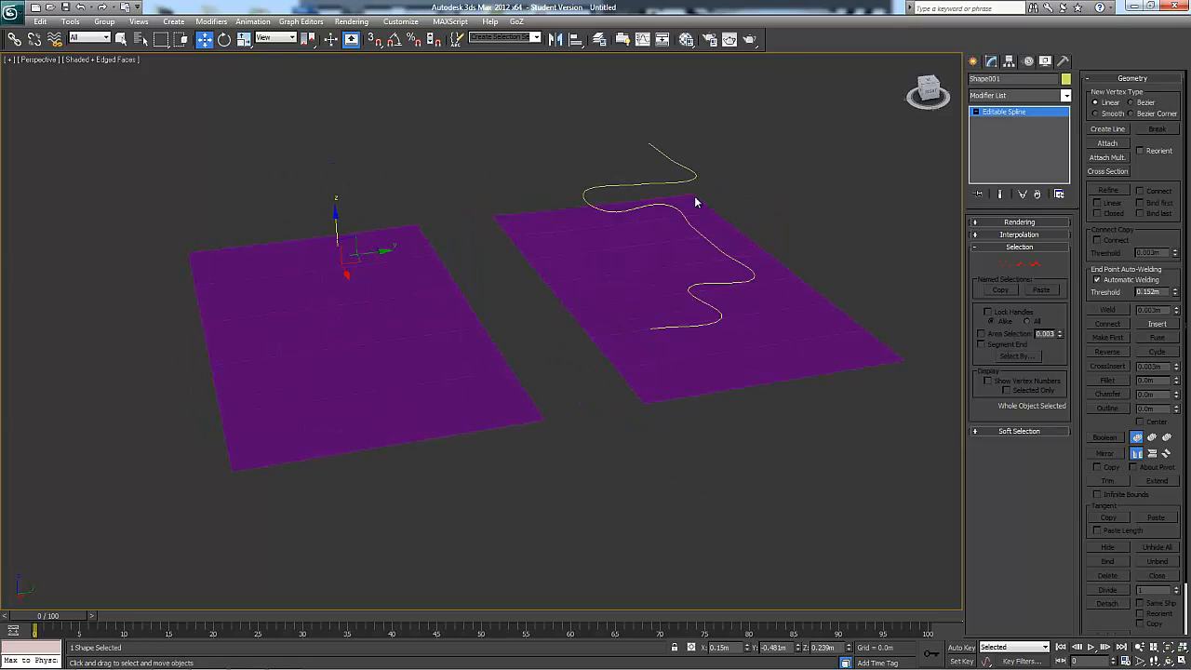
Select all vertices of the raised curve and convert them to corner points so its segments run straight
{"action": "right_click", "coordinate": [700, 179]}
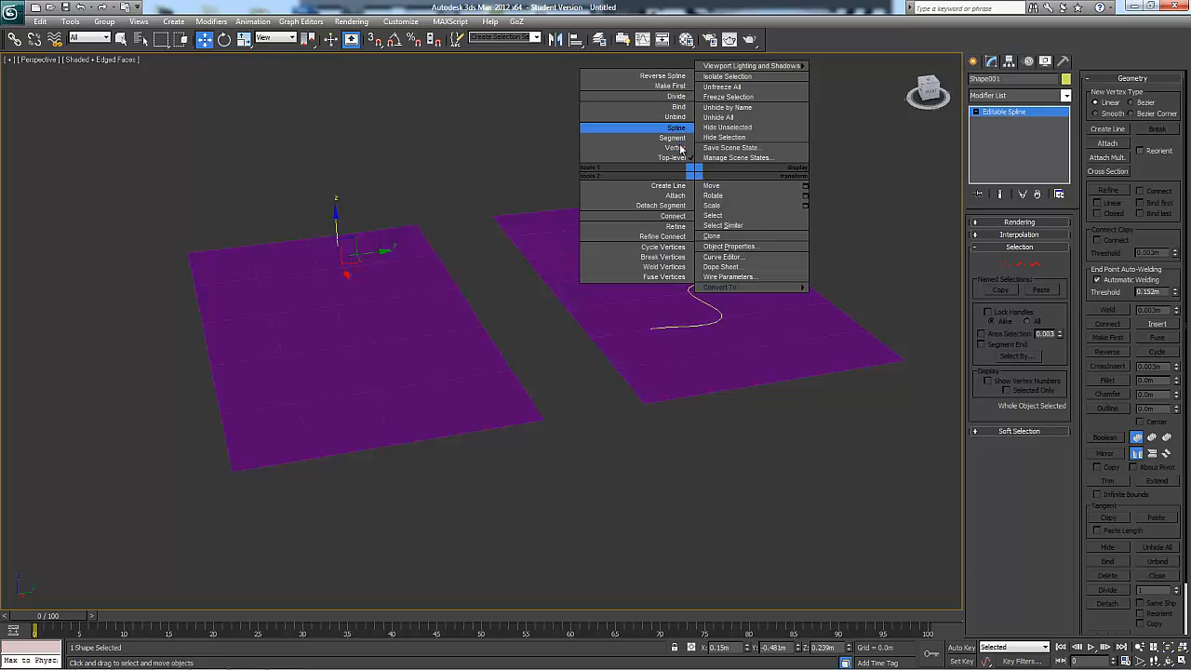
{"action": "left_click", "coordinate": [663, 165]}
{"action": "left_click_drag", "start_coordinate": [533, 397], "coordinate": [535, 398]}
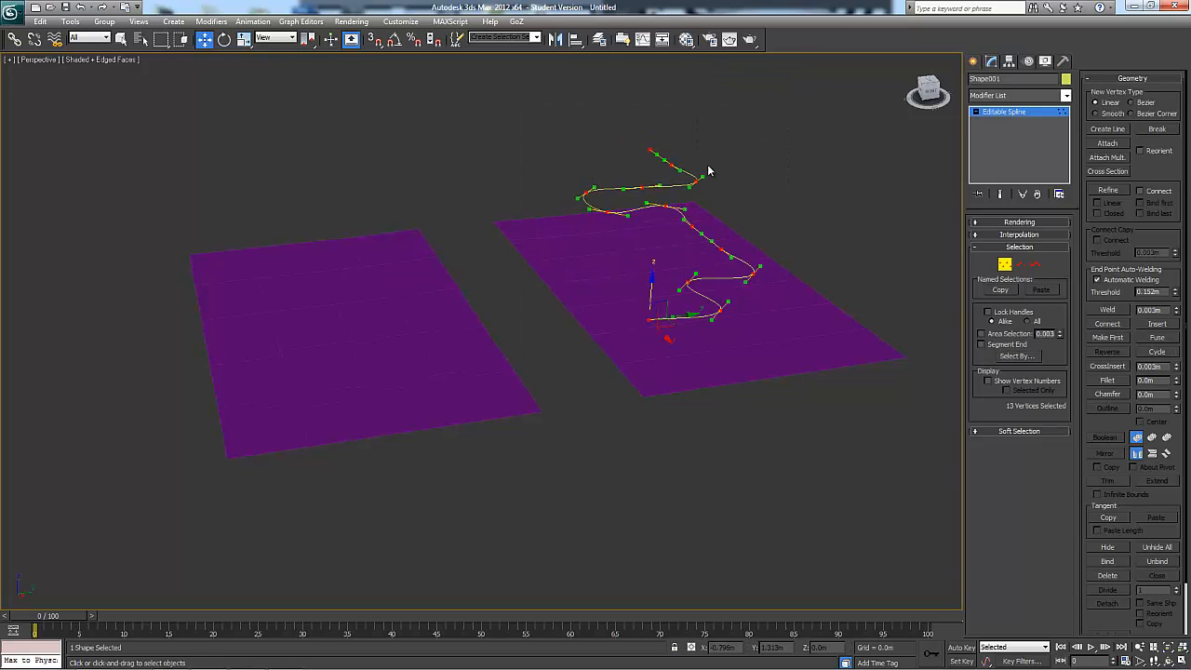
{"action": "right_click", "coordinate": [688, 158]}
{"action": "left_click", "coordinate": [675, 84]}
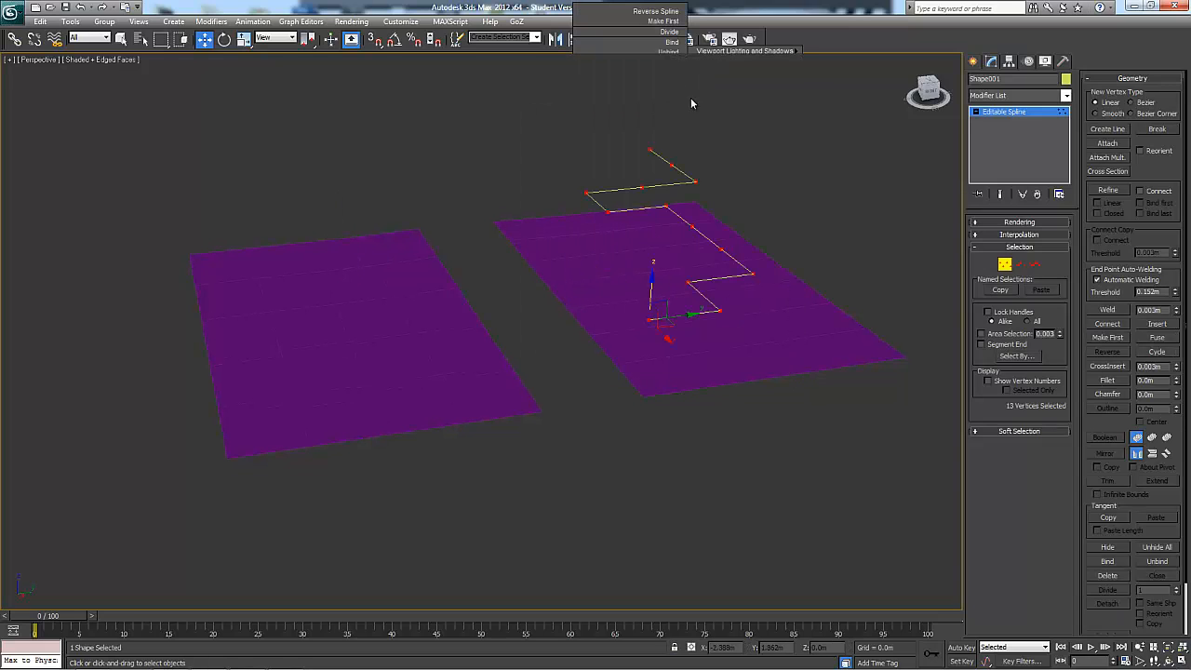
Leave vertex editing and delete the raised zigzag curve
{"action": "middle_click_drag", "start_coordinate": [690, 98], "coordinate": [826, 210], "text": "alt"}
{"action": "key", "text": "1"}
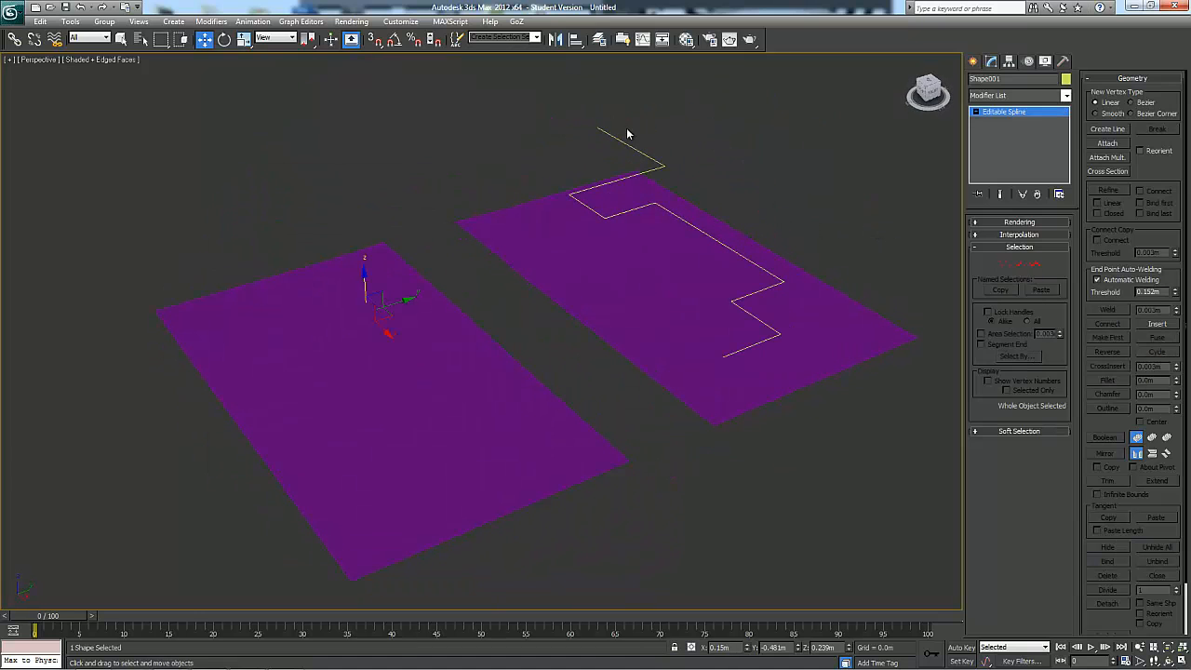
{"action": "key", "text": "Delete"}
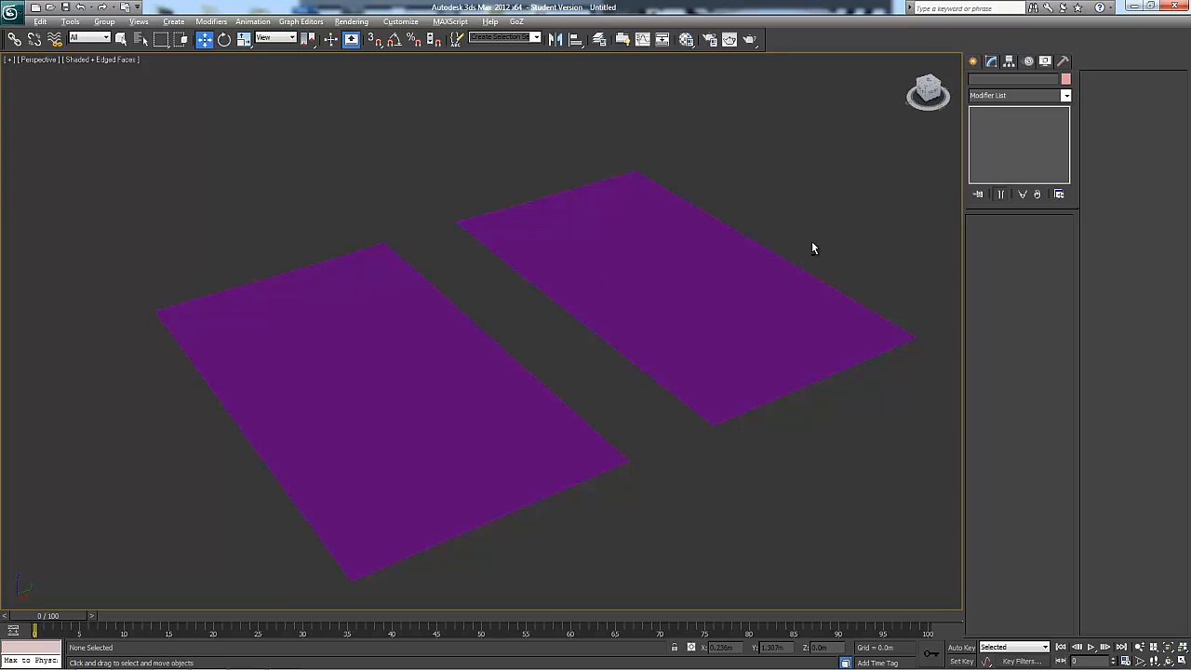
Reselect the plane object at edge level, clear its zigzag edge selection and activate Insert Vertex
{"action": "middle_click_drag", "start_coordinate": [812, 247], "coordinate": [859, 260], "text": "alt"}
{"action": "left_click_drag", "start_coordinate": [810, 276], "coordinate": [741, 324]}
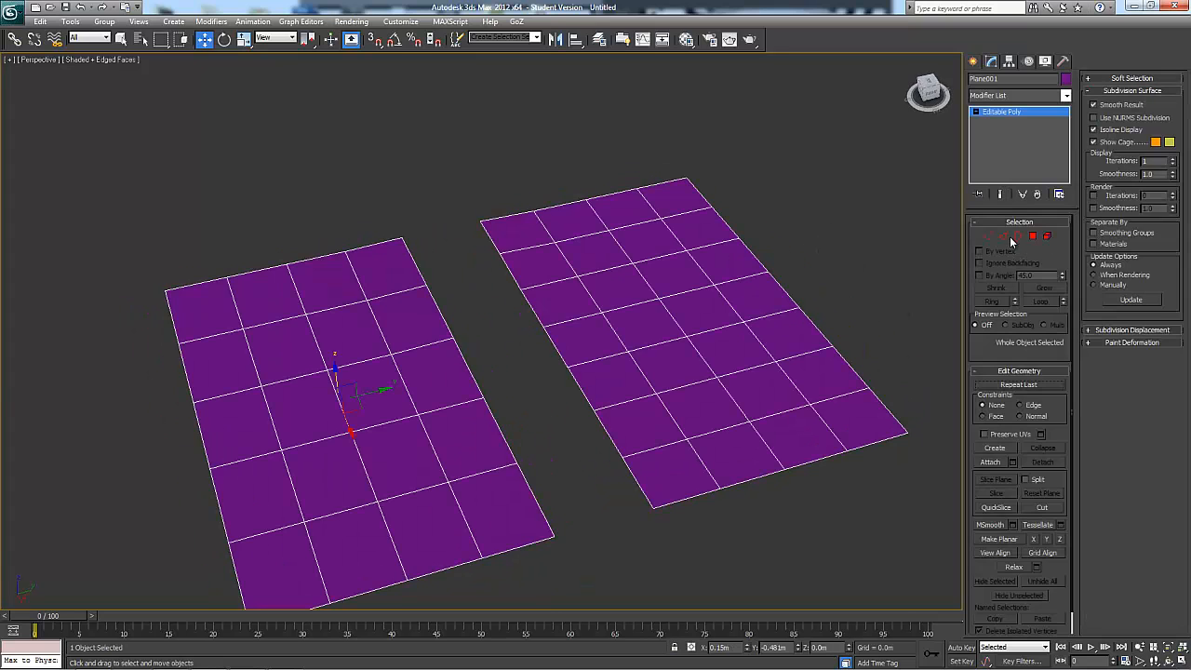
{"action": "left_click", "coordinate": [1006, 238]}
{"action": "middle_click_drag", "start_coordinate": [863, 521], "coordinate": [828, 488]}
{"action": "scroll", "coordinate": [852, 493], "scroll_direction": "up", "scroll_amount": 3}
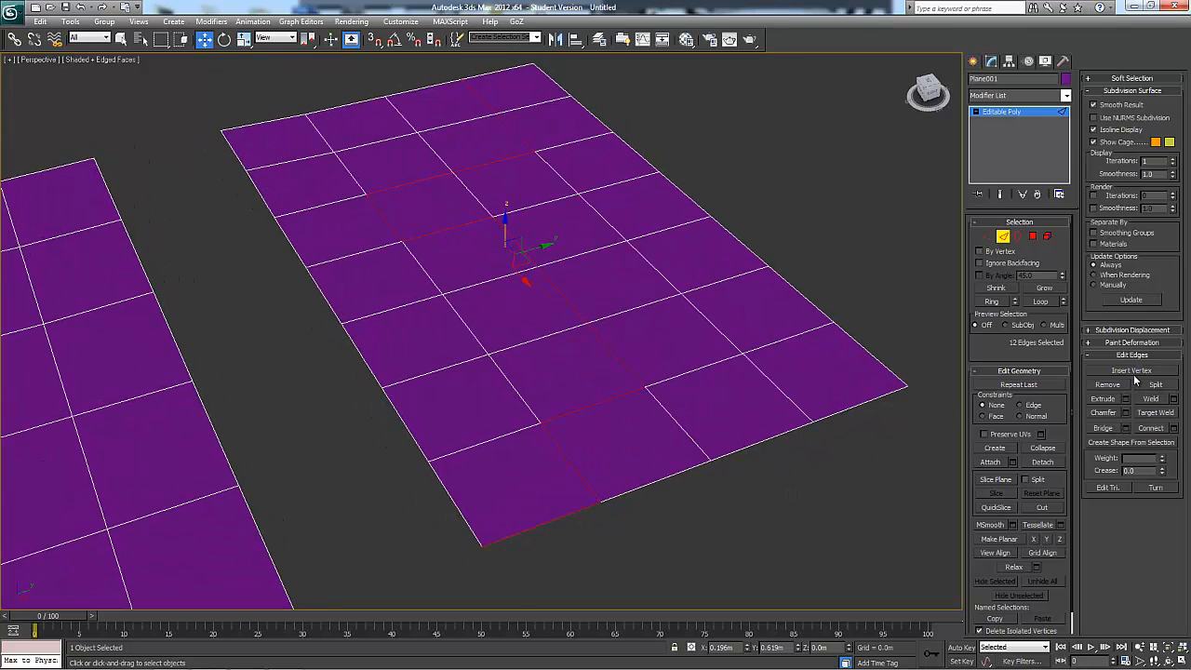
{"action": "left_click", "coordinate": [709, 474]}
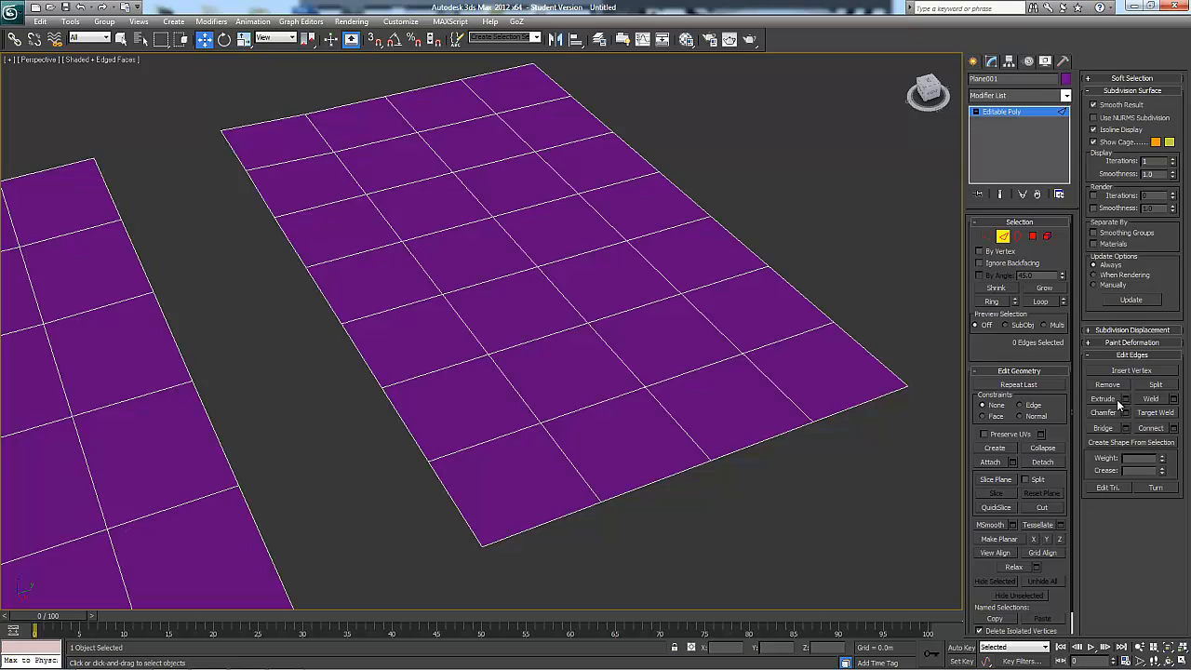
{"action": "left_click", "coordinate": [1124, 371]}
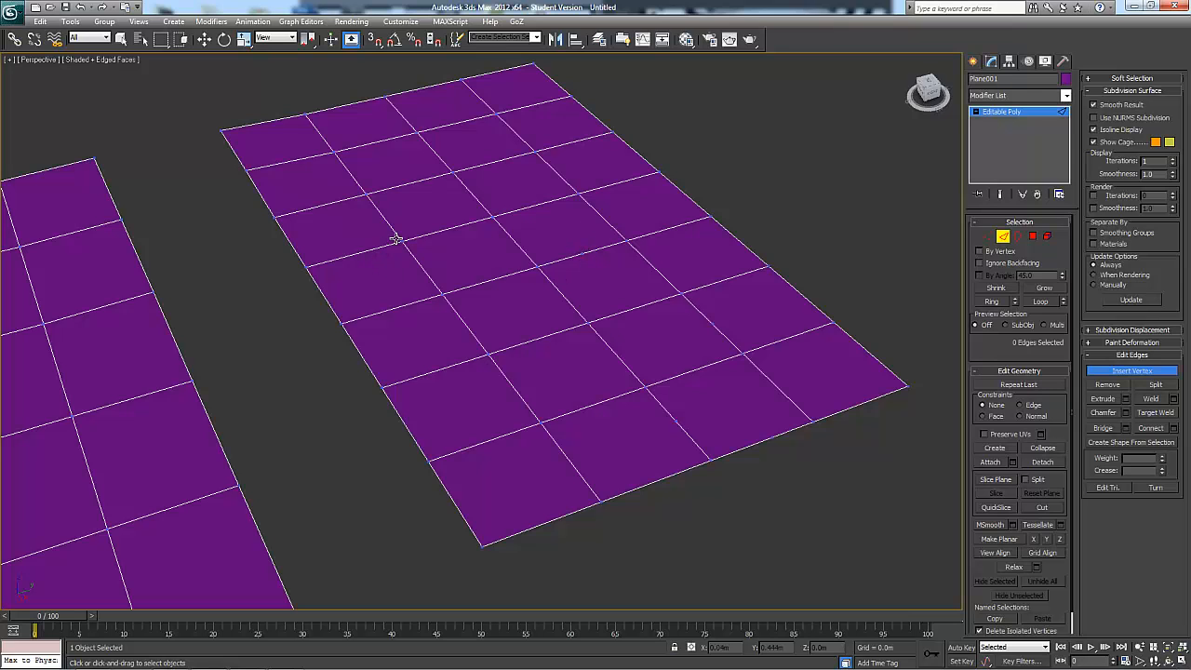
{"action": "middle_click_drag", "start_coordinate": [491, 281], "coordinate": [566, 294], "text": "alt"}
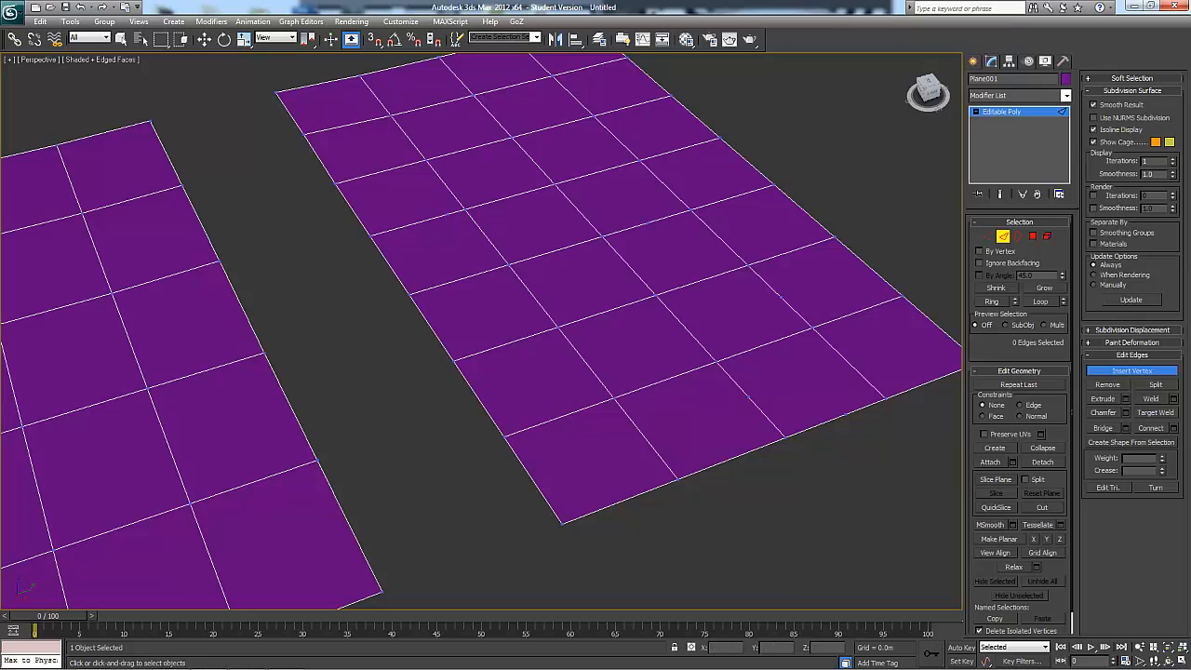
{"action": "middle_click_drag", "start_coordinate": [865, 473], "coordinate": [880, 488], "text": "alt"}
{"action": "scroll", "coordinate": [880, 487], "scroll_direction": "down", "scroll_amount": 3}
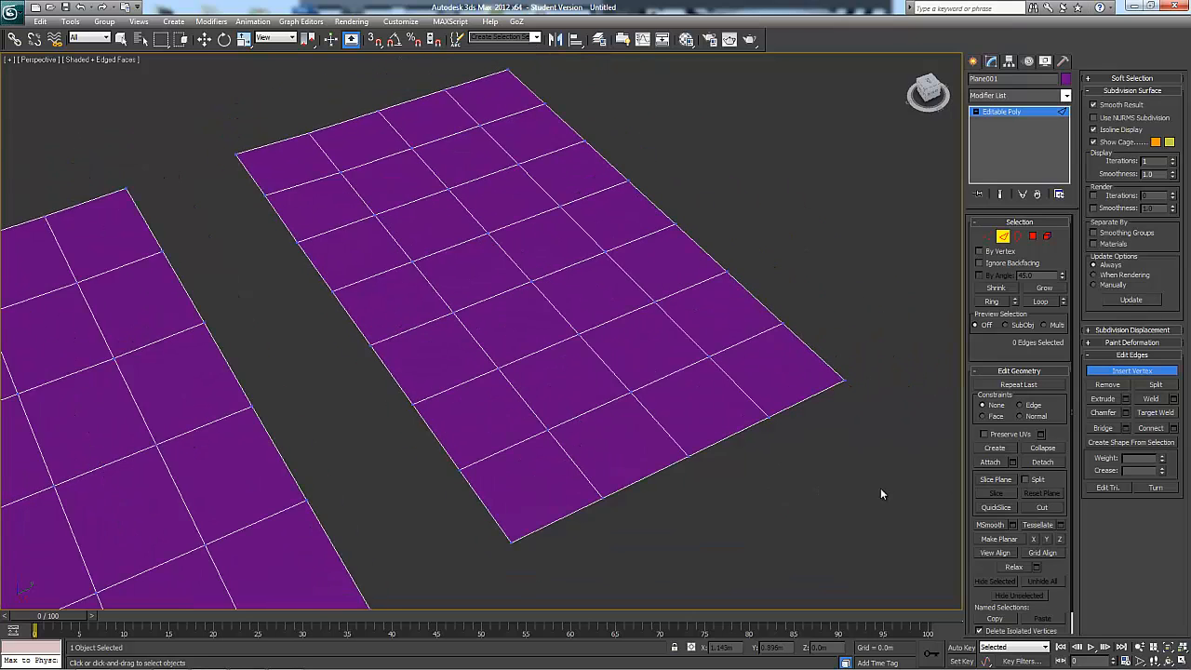
Select the outer border of the seven-segment plane at border level, and return to object level
{"action": "left_click", "coordinate": [1018, 237]}
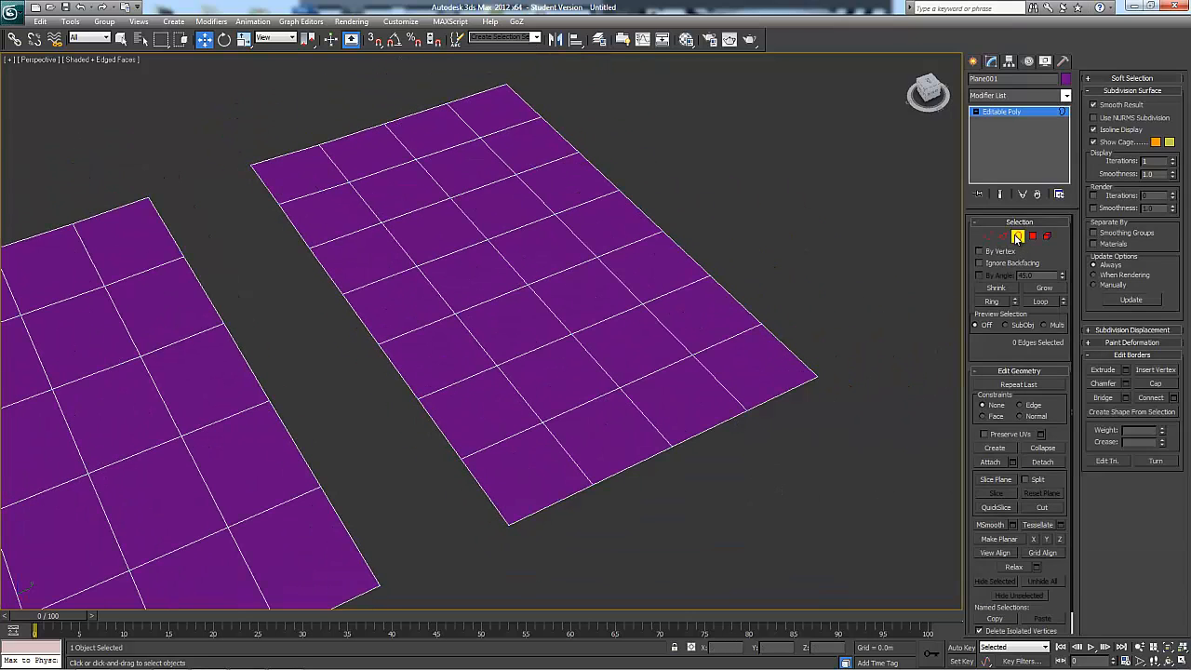
{"action": "left_click", "coordinate": [793, 348]}
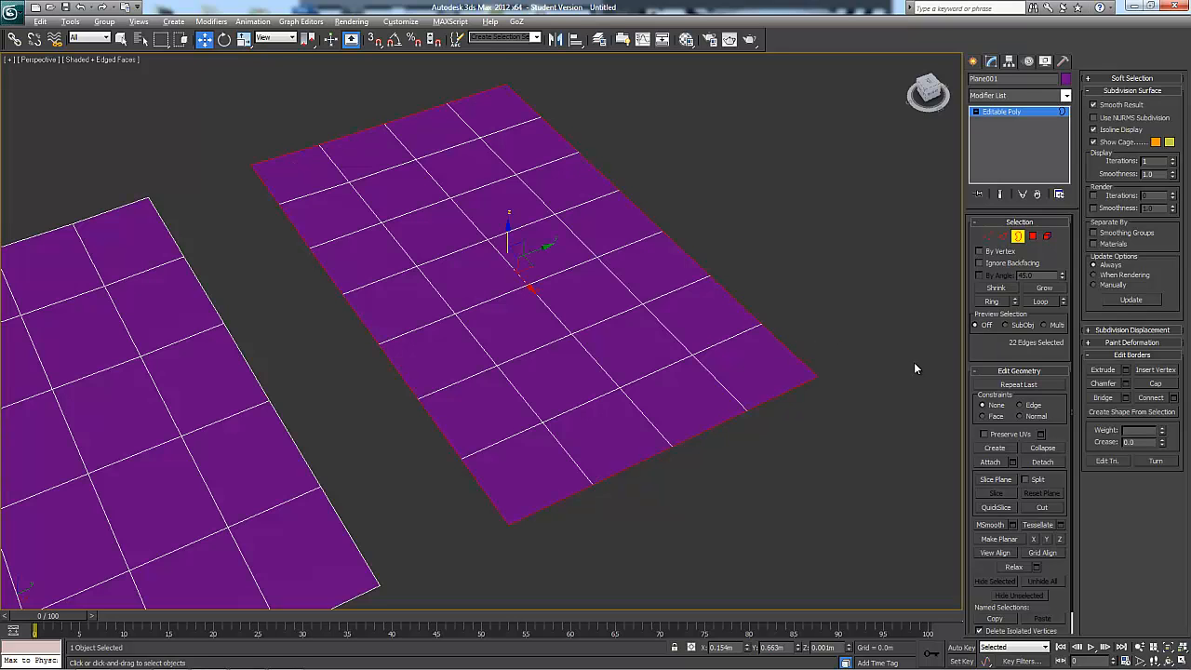
{"action": "middle_click_drag", "start_coordinate": [914, 362], "coordinate": [665, 162], "text": "alt"}
{"action": "middle_click_drag", "start_coordinate": [501, 169], "coordinate": [528, 312], "text": "alt"}
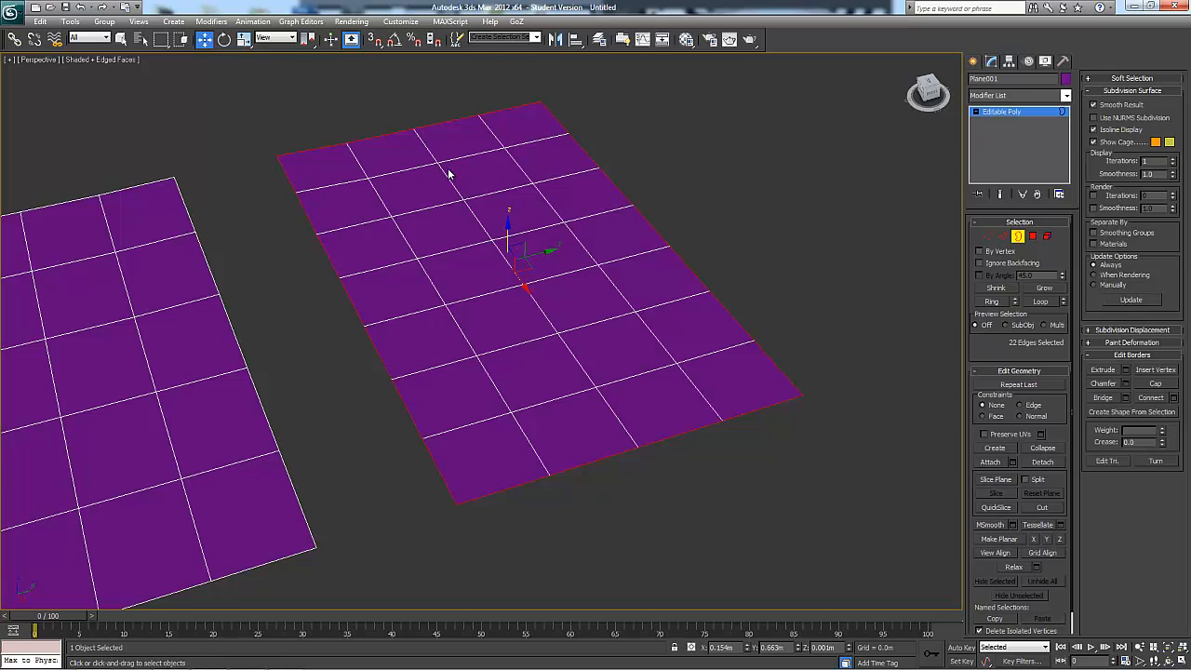
{"action": "left_click", "coordinate": [1017, 238]}
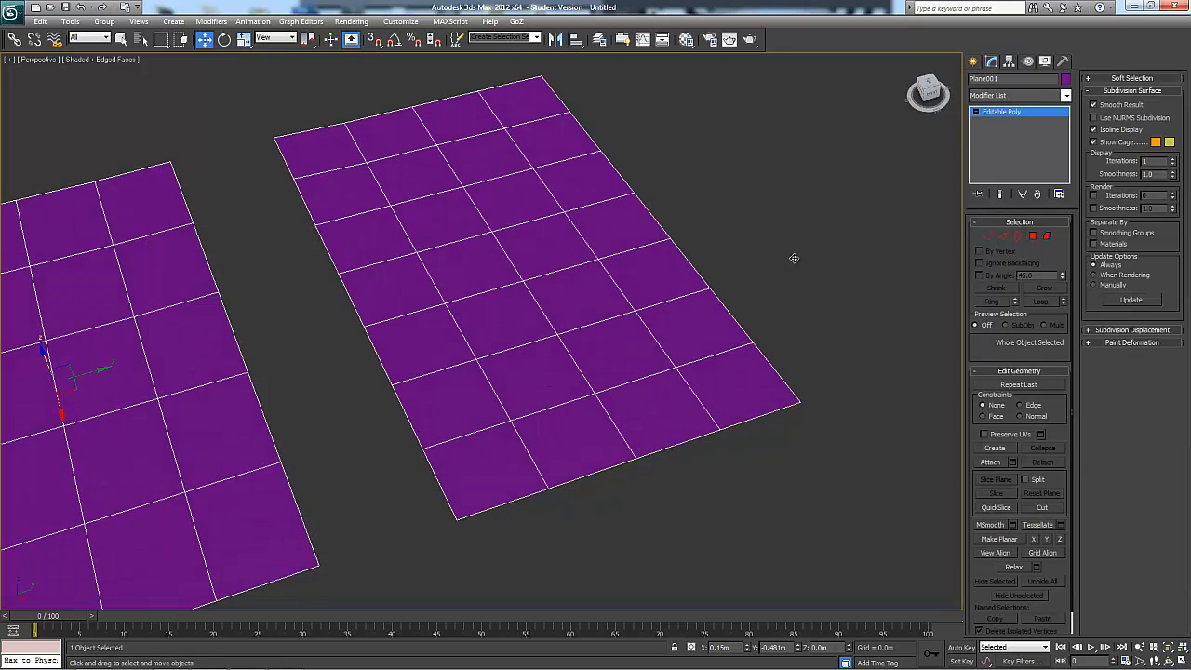
Delete a two-by-three block of six polygons from the middle of the seven-segment plane
{"action": "left_click", "coordinate": [1032, 236]}
{"action": "left_click", "coordinate": [524, 236]}
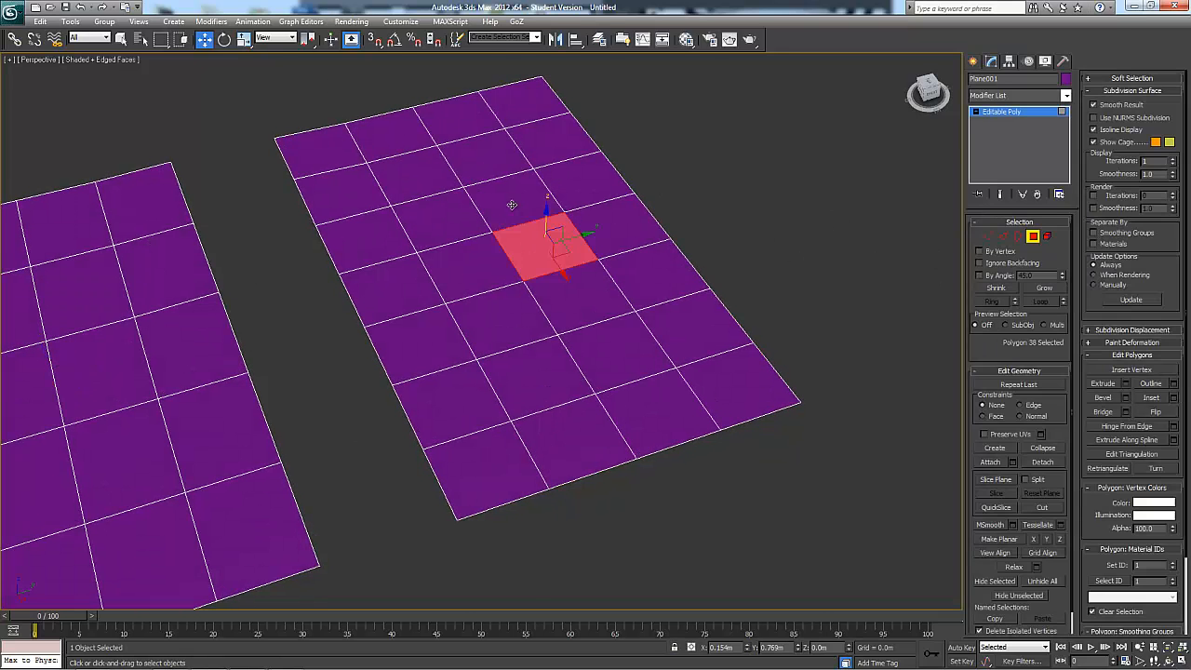
{"action": "left_click", "coordinate": [512, 200], "text": "ctrl"}
{"action": "left_click", "coordinate": [445, 221], "text": "ctrl"}
{"action": "left_click", "coordinate": [485, 268], "text": "ctrl"}
{"action": "left_click", "coordinate": [510, 318], "text": "ctrl"}
{"action": "left_click", "coordinate": [595, 295], "text": "ctrl"}
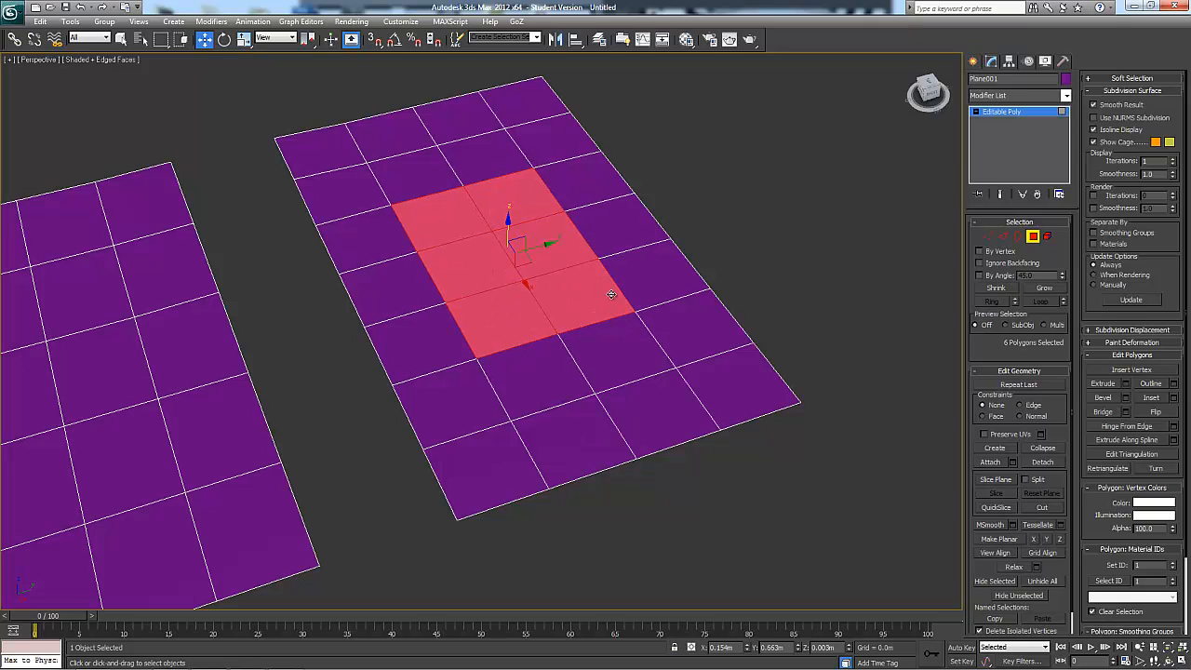
{"action": "key", "text": "Delete"}
{"action": "left_click", "coordinate": [1031, 239]}
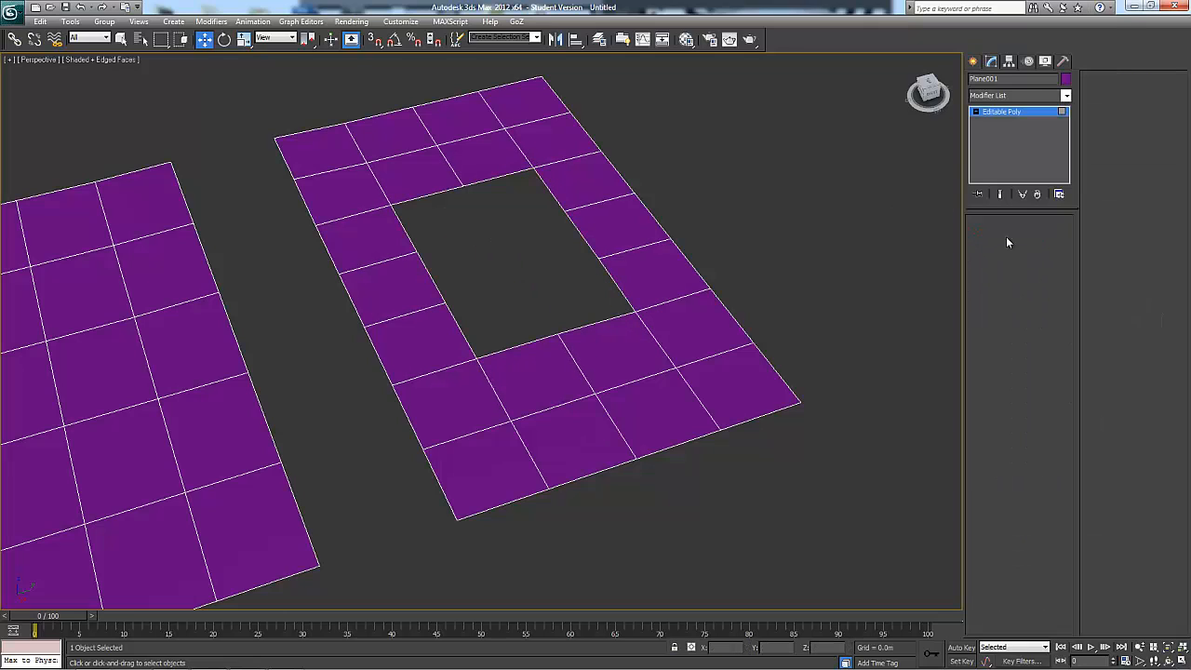
Select the border around the rectangular hole in the seven-segment plane
{"action": "left_click", "coordinate": [1017, 237]}
{"action": "left_click", "coordinate": [586, 245]}
{"action": "middle_click_drag", "start_coordinate": [599, 197], "coordinate": [610, 356], "text": "alt"}
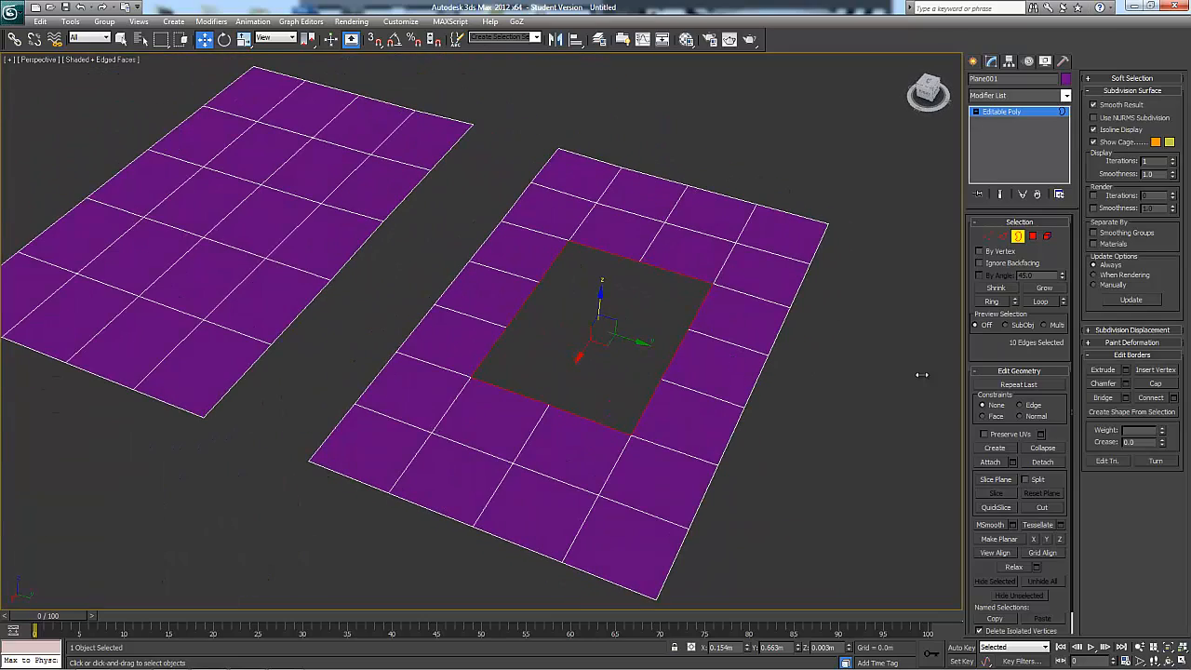
Preview extruding the hole's border with a height of 0.257 m and a width of 0.0 m, and cancel the operation
{"action": "left_click", "coordinate": [1126, 371]}
{"action": "middle_click_drag", "start_coordinate": [896, 417], "coordinate": [835, 404], "text": "alt"}
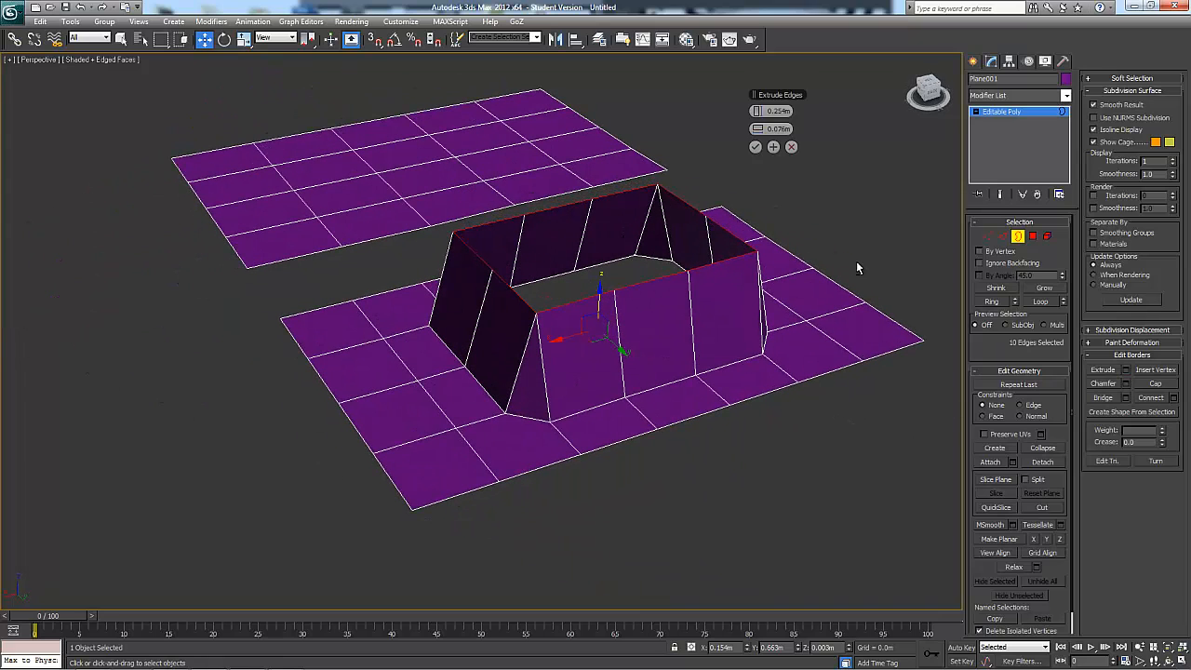
{"action": "mouse_move", "coordinate": [761, 131]}
{"action": "left_mouse_down"}
{"action": "mouse_move", "coordinate": [787, 131]}
{"action": "mouse_move", "coordinate": [743, 129]}
{"action": "mouse_move", "coordinate": [736, 111]}
{"action": "mouse_move", "coordinate": [758, 112]}
{"action": "left_mouse_up"}
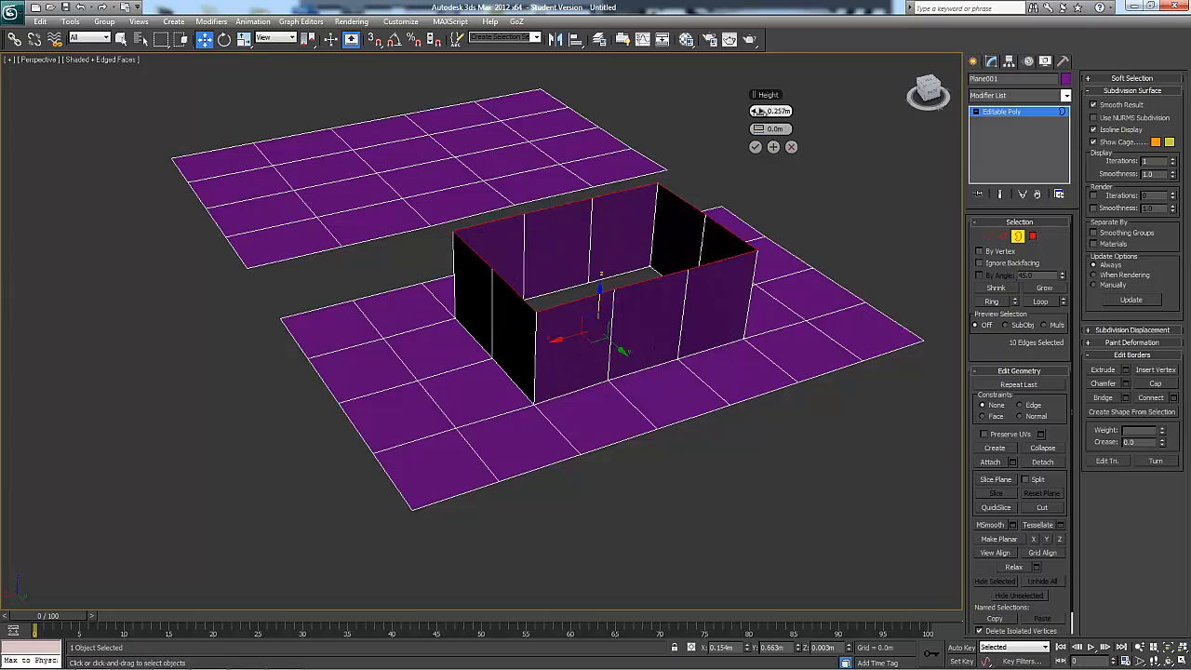
{"action": "middle_click_drag", "start_coordinate": [741, 267], "coordinate": [959, 339], "text": "alt"}
{"action": "key", "text": "Escape"}
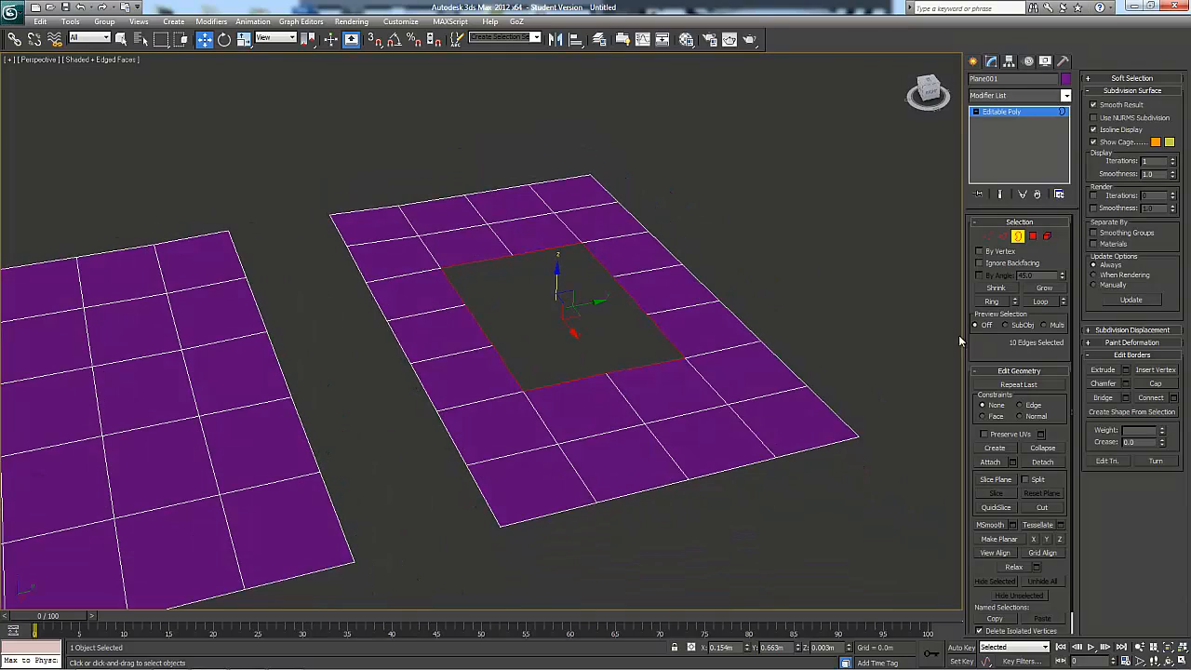
Preview chamfering the hole's border by 0.131 m with 4 segments and with 1 segment, toggle Open Chamfer, and cancel the operation
{"action": "left_click", "coordinate": [1127, 384]}
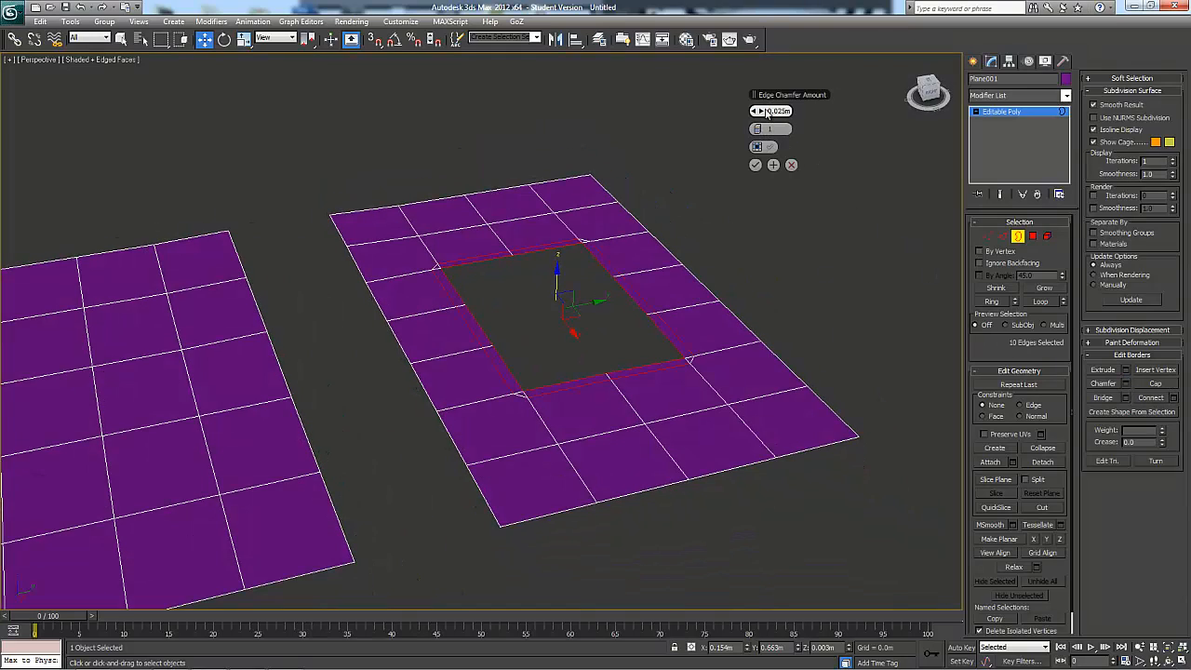
{"action": "mouse_move", "coordinate": [763, 110]}
{"action": "left_mouse_down"}
{"action": "mouse_move", "coordinate": [763, 97]}
{"action": "mouse_move", "coordinate": [760, 119]}
{"action": "left_mouse_up"}
{"action": "middle_click_drag", "start_coordinate": [793, 186], "coordinate": [797, 214], "text": "alt"}
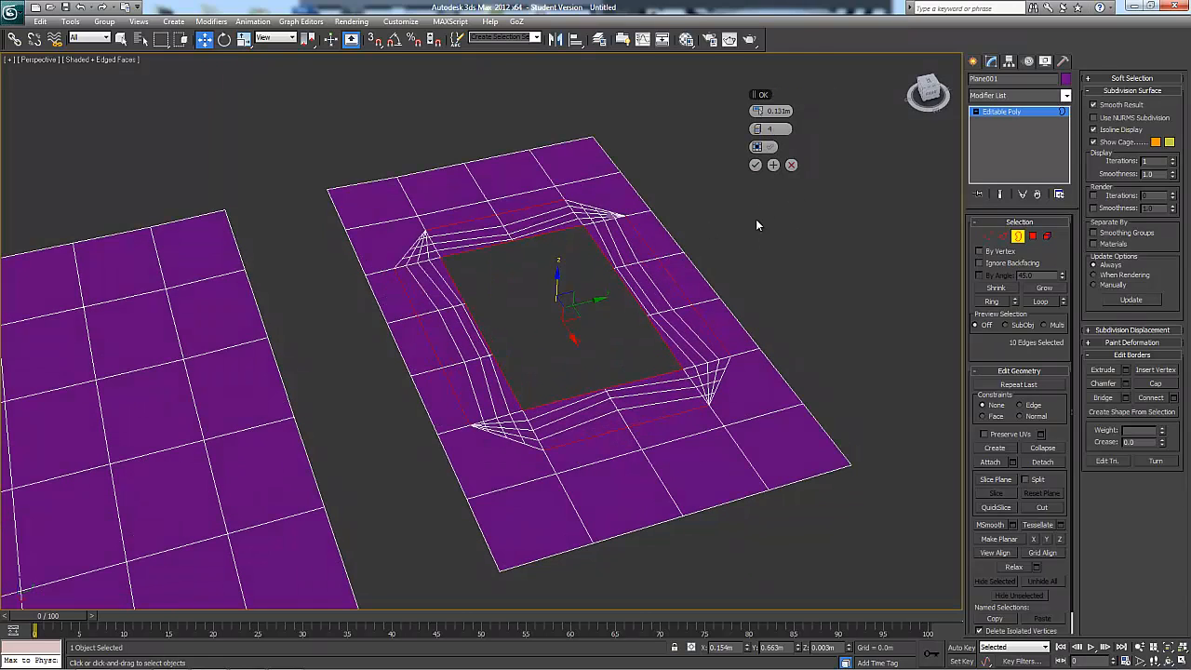
{"action": "left_click_drag", "start_coordinate": [751, 131], "coordinate": [756, 142]}
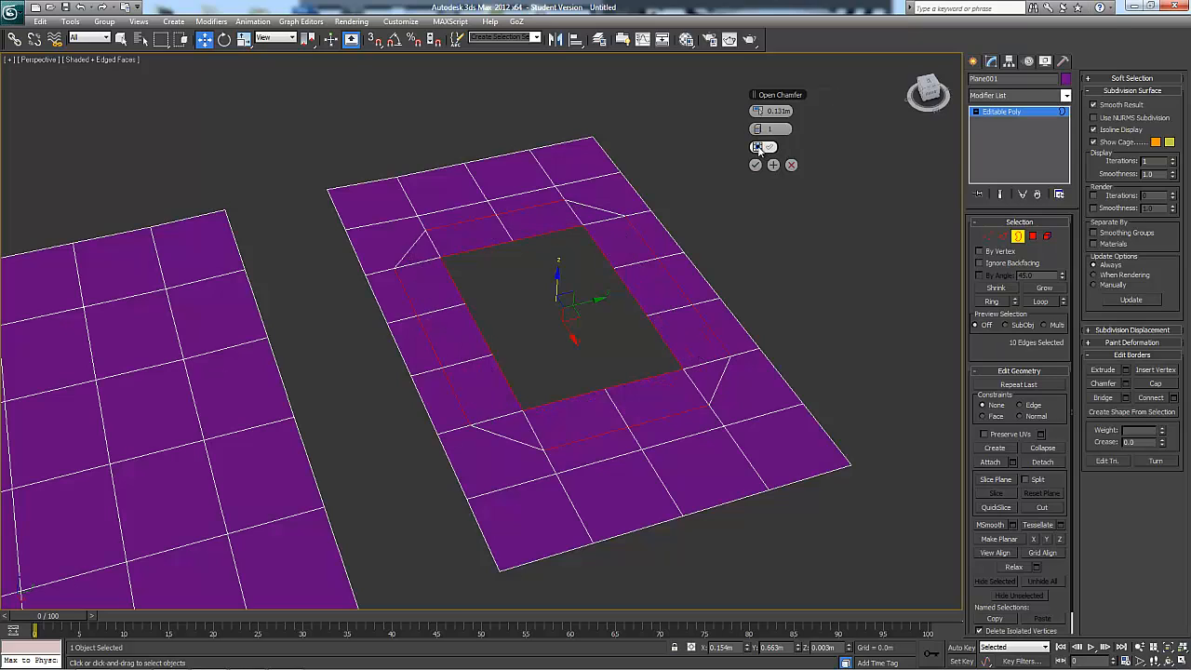
{"action": "left_click", "coordinate": [758, 148]}
{"action": "left_click", "coordinate": [758, 148]}
{"action": "left_click", "coordinate": [758, 148]}
{"action": "left_click", "coordinate": [758, 147]}
{"action": "left_click", "coordinate": [758, 148]}
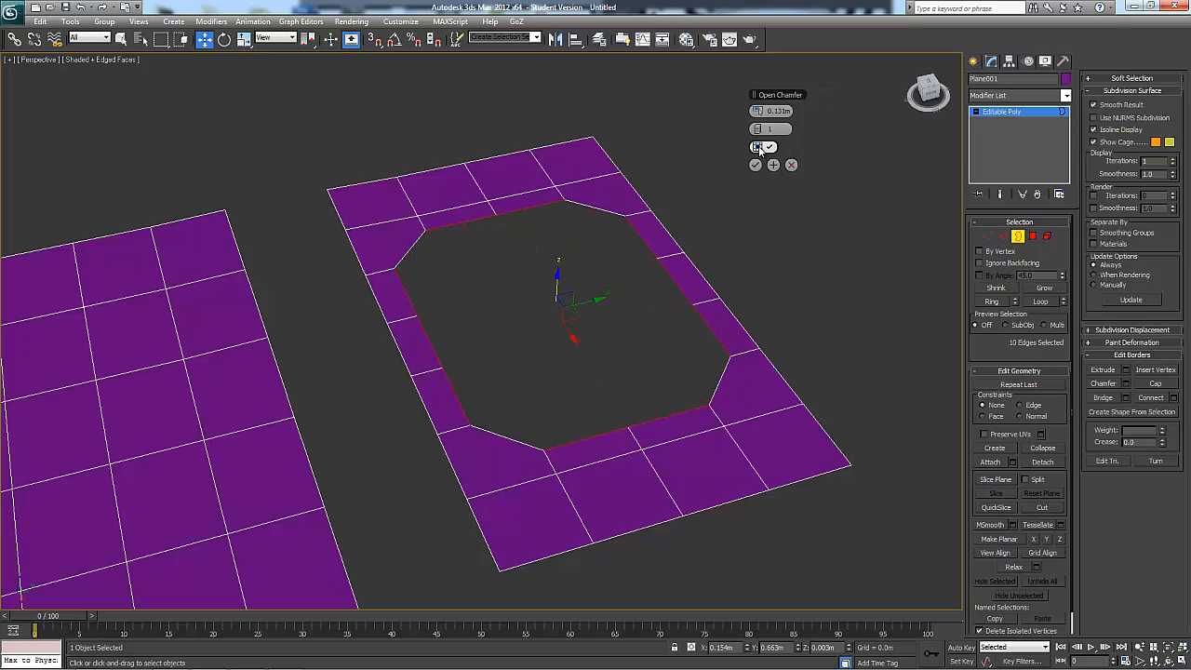
{"action": "left_click", "coordinate": [760, 149]}
{"action": "left_click", "coordinate": [791, 166]}
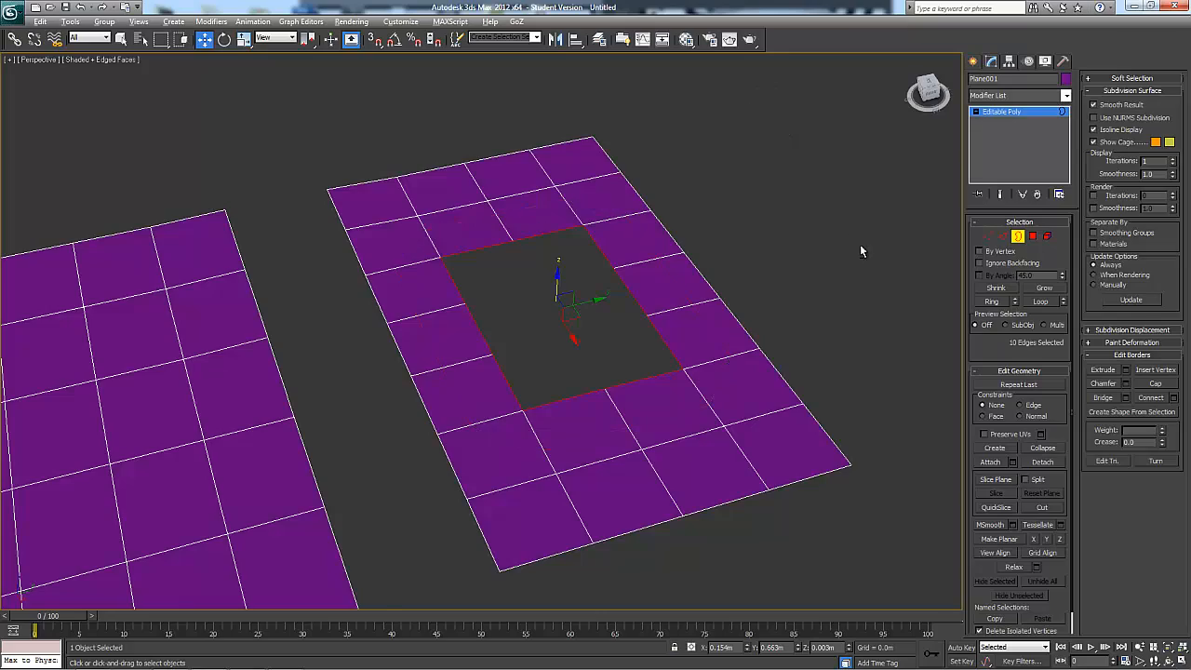
Cap the selected hole border in the seven-segment plane
{"action": "middle_click_drag", "start_coordinate": [860, 247], "coordinate": [898, 260], "text": "alt"}
{"action": "left_click", "coordinate": [1155, 384]}
{"action": "middle_click_drag", "start_coordinate": [703, 260], "coordinate": [680, 273], "text": "alt"}
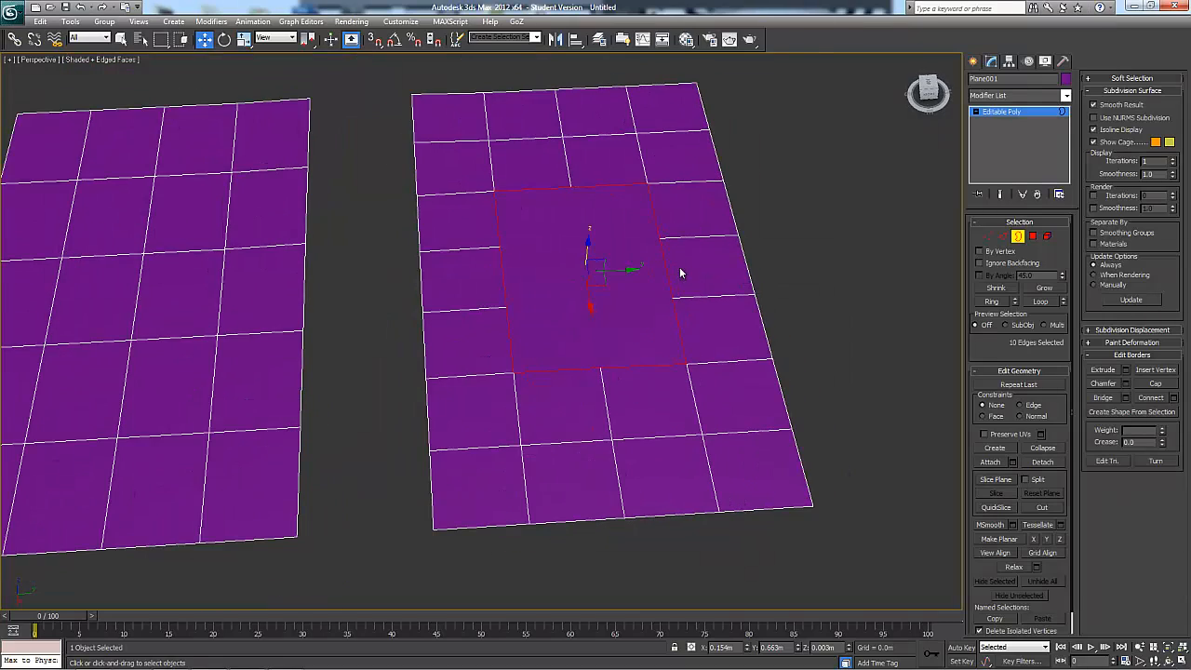
Select the four intermediate vertices along the two long sides of the capped area
{"action": "left_click", "coordinate": [988, 235]}
{"action": "left_click", "coordinate": [501, 251]}
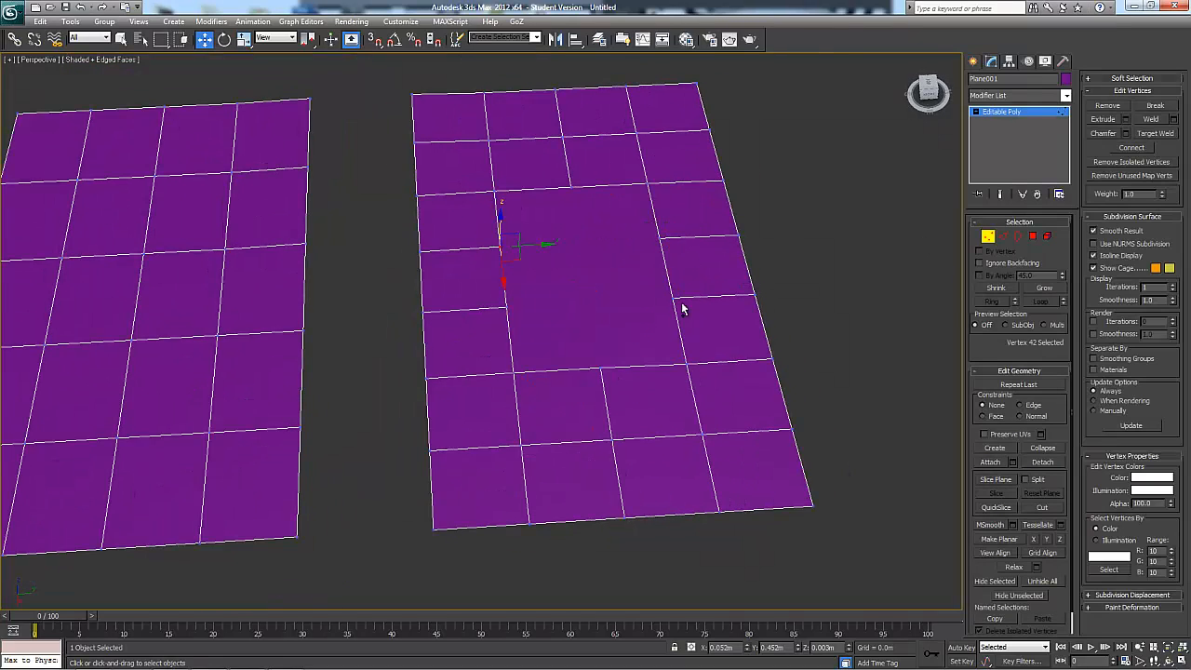
{"action": "left_click", "coordinate": [660, 239], "text": "ctrl"}
{"action": "left_click", "coordinate": [507, 308], "text": "ctrl"}
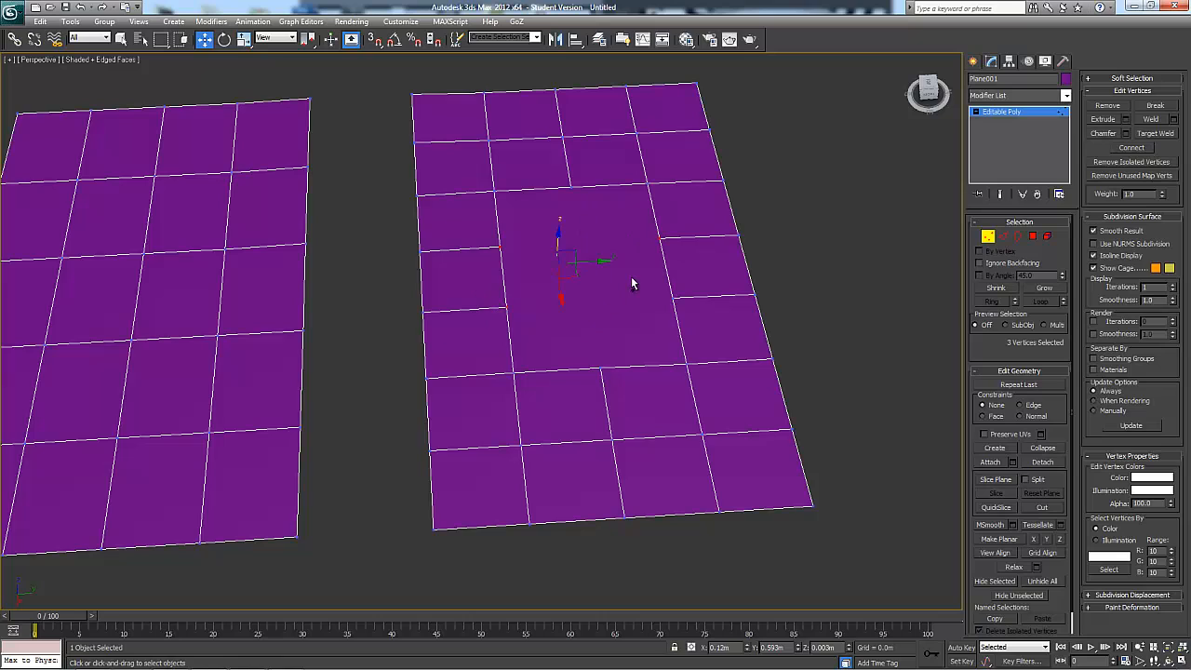
{"action": "left_click", "coordinate": [674, 299], "text": "ctrl"}
{"action": "middle_click_drag", "start_coordinate": [696, 301], "coordinate": [615, 299], "text": "alt"}
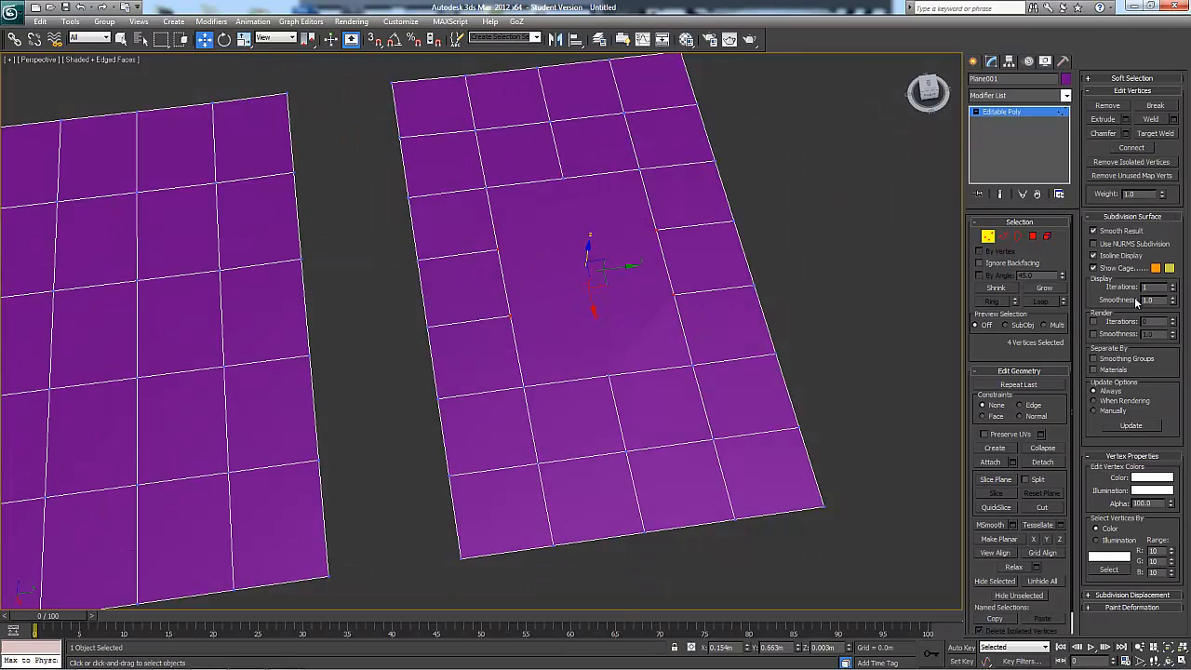
Try to connect all four selected vertices at once, and undo the connection
{"action": "left_click", "coordinate": [1131, 147]}
{"action": "middle_click_drag", "start_coordinate": [865, 200], "coordinate": [830, 234], "text": "alt"}
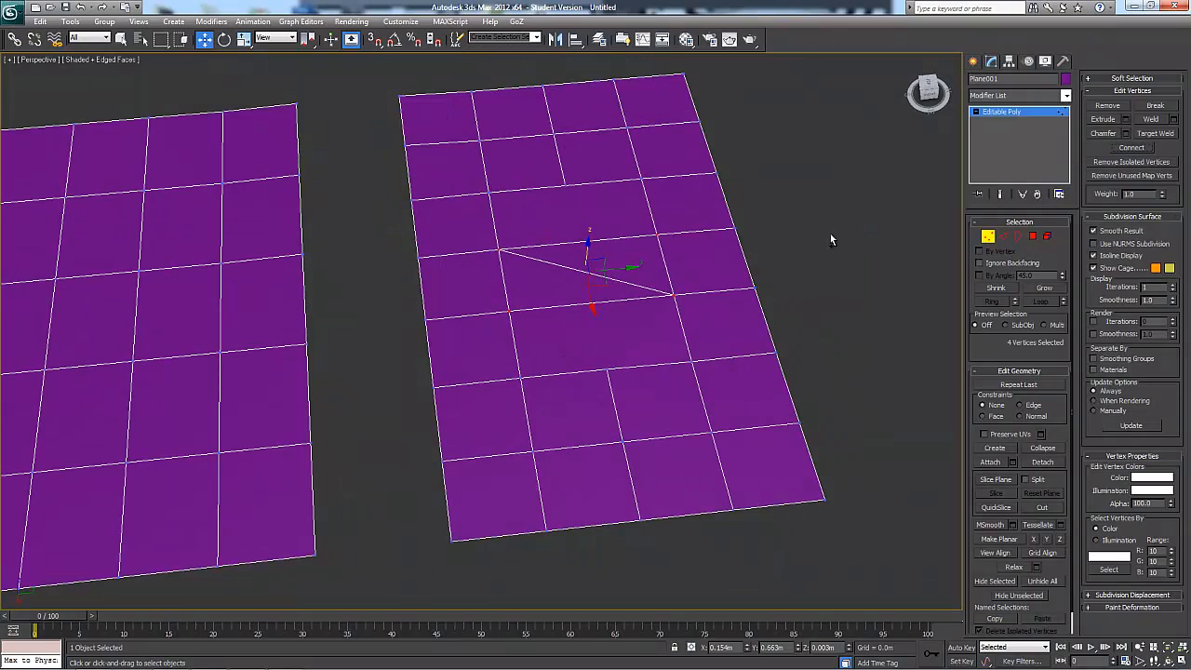
{"action": "key", "text": "ctrl+z"}
Connect the two facing vertex pairs on the capped area's long sides, adding two parallel edges across it
{"action": "left_click", "coordinate": [498, 249]}
{"action": "left_click", "coordinate": [657, 233], "text": "ctrl"}
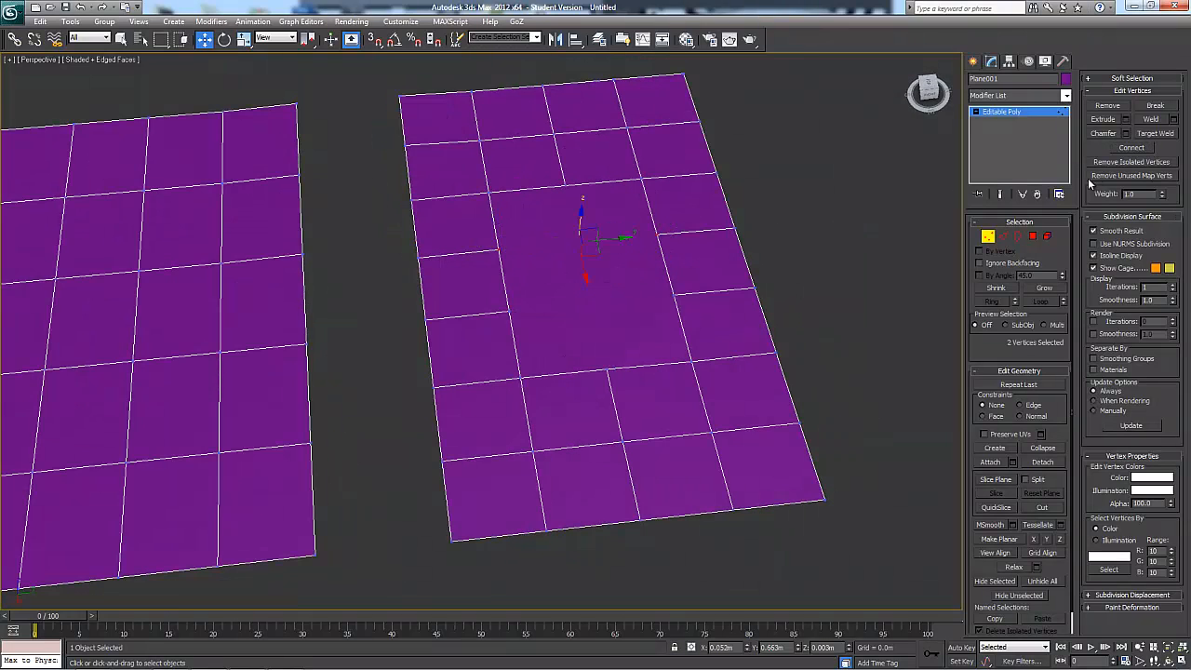
{"action": "left_click", "coordinate": [1130, 148]}
{"action": "left_click", "coordinate": [673, 294], "text": "ctrl"}
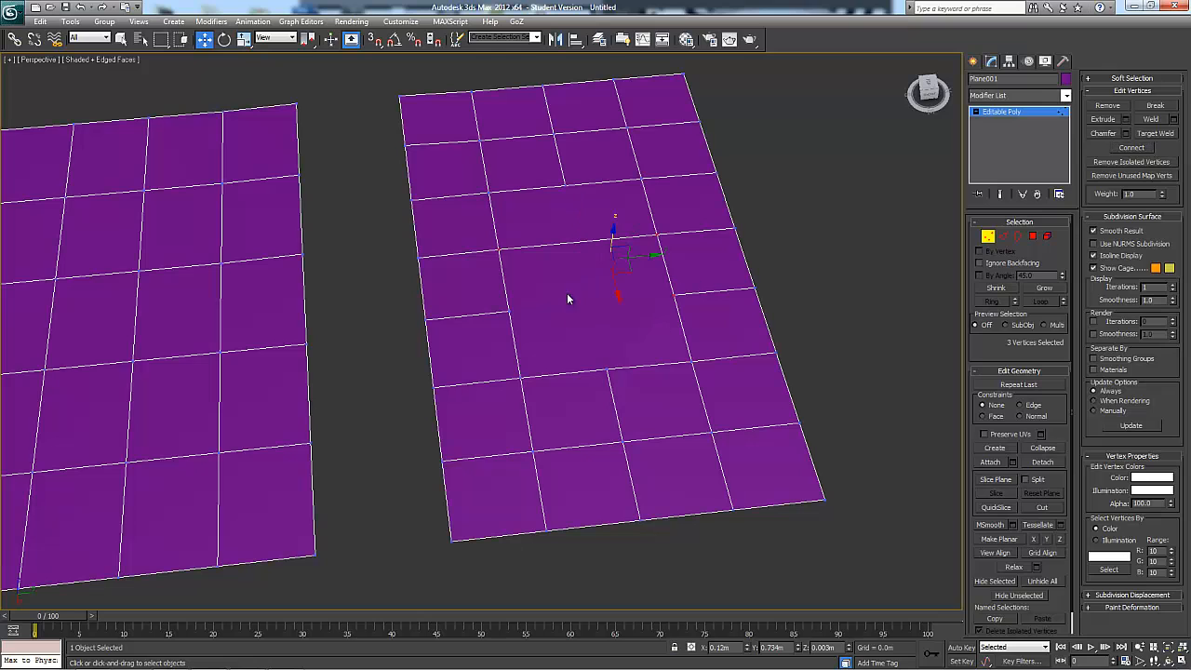
{"action": "left_click_drag", "start_coordinate": [692, 272], "coordinate": [654, 317]}
{"action": "left_click_drag", "start_coordinate": [527, 287], "coordinate": [495, 327], "text": "ctrl"}
{"action": "left_click", "coordinate": [1131, 149]}
{"action": "middle_click_drag", "start_coordinate": [864, 248], "coordinate": [667, 337], "text": "alt"}
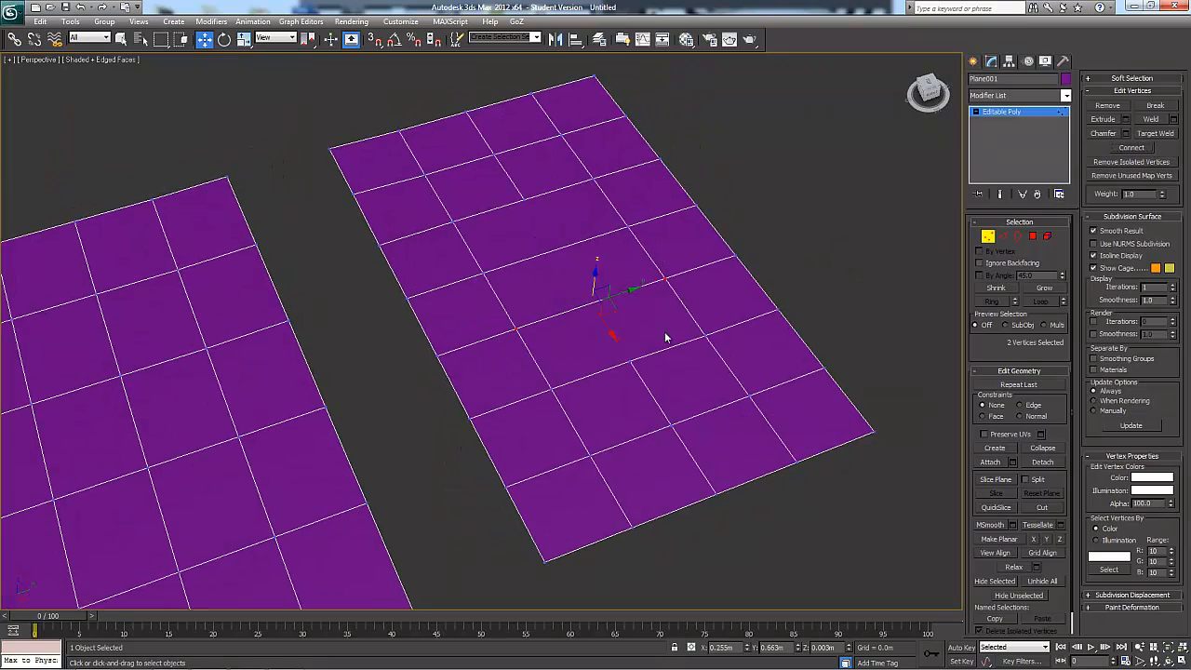
Select the three polygons that make up the capped area
{"action": "left_click", "coordinate": [1031, 237]}
{"action": "left_click", "coordinate": [600, 205]}
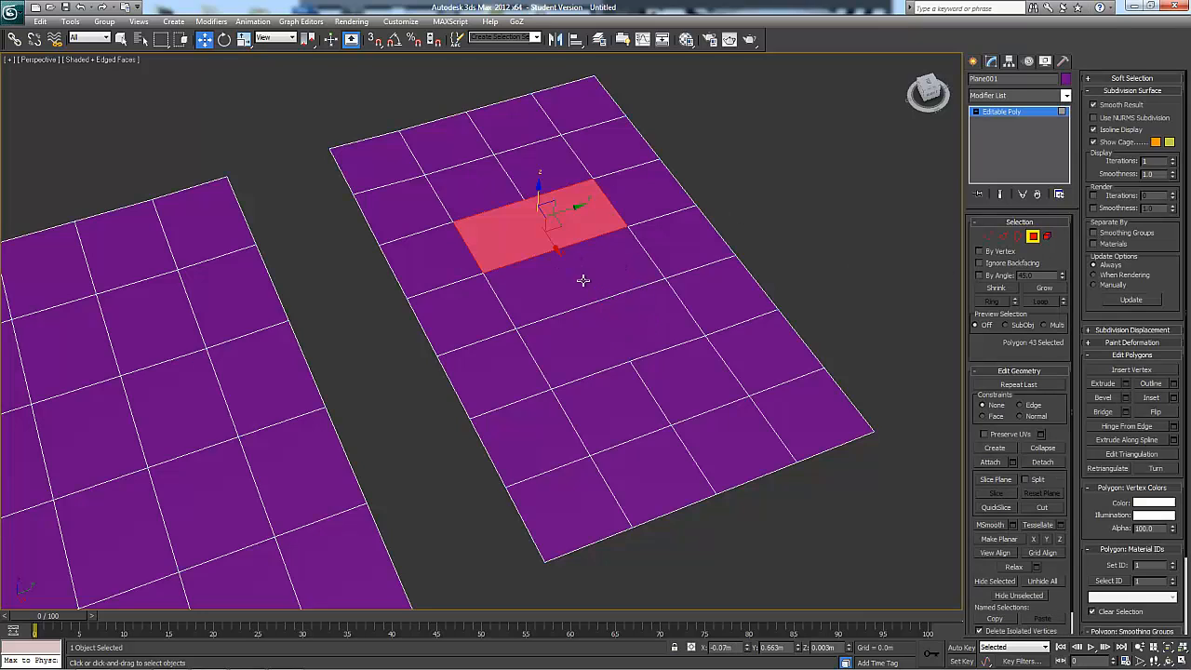
{"action": "left_click", "coordinate": [582, 279], "text": "ctrl"}
{"action": "left_click", "coordinate": [616, 332], "text": "ctrl"}
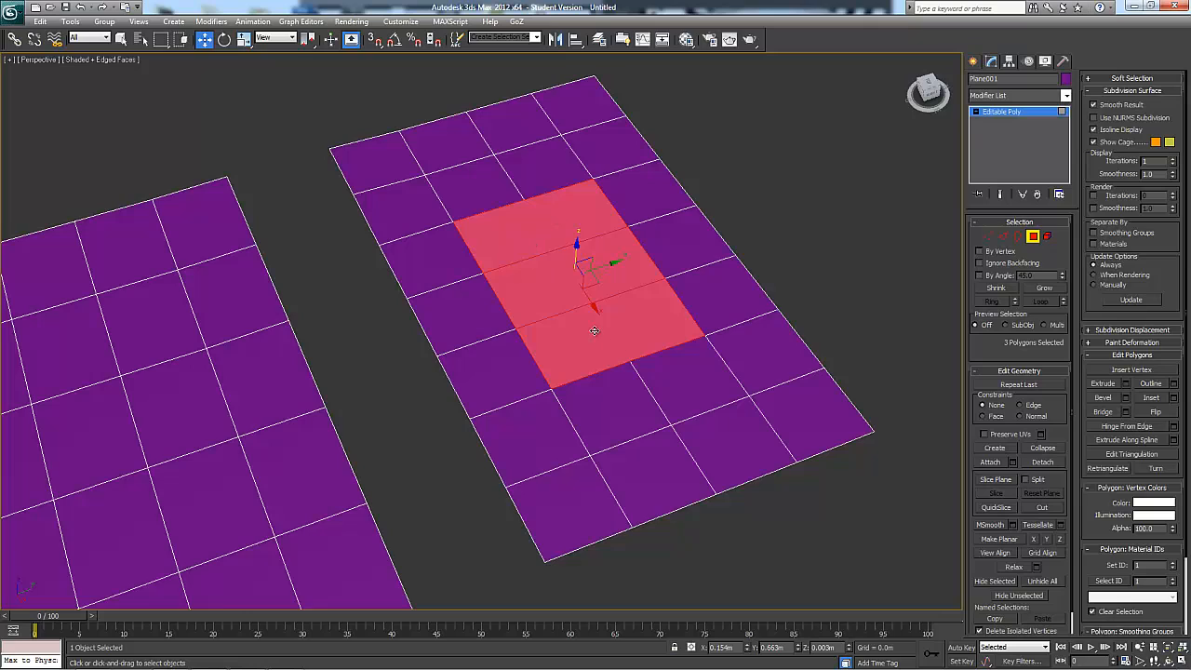
{"action": "middle_click_drag", "start_coordinate": [629, 340], "coordinate": [661, 368], "text": "alt"}
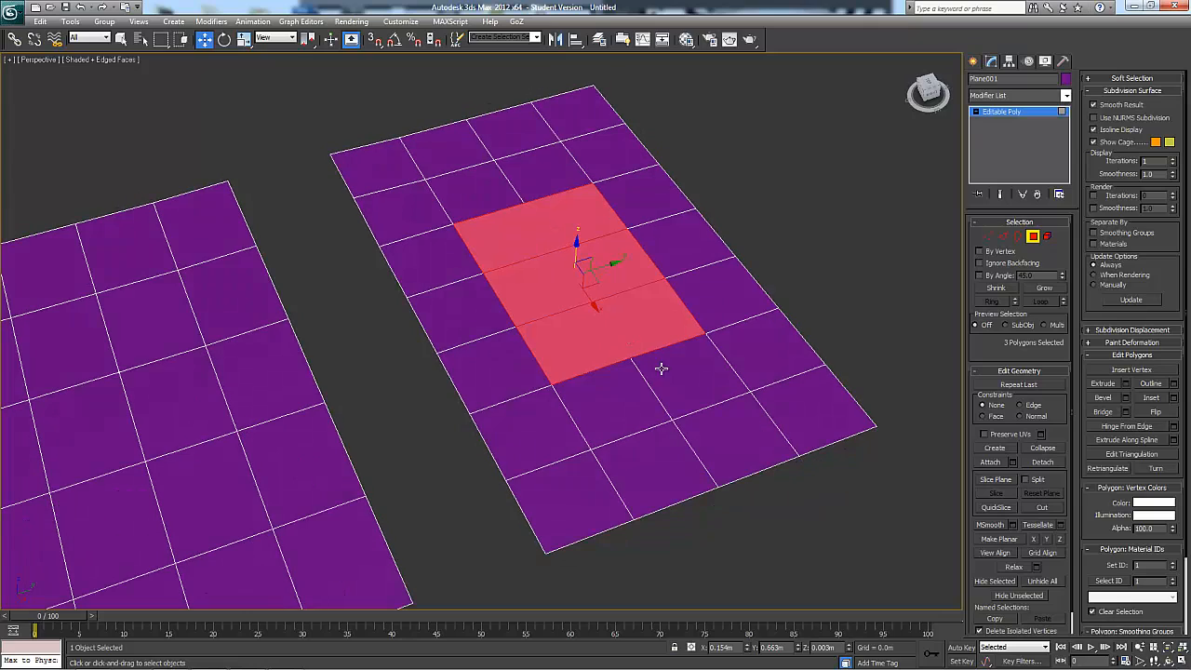
QuickSlice the selected polygons lengthwise with snapping, between the middle vertices of the capped area's two short sides
{"action": "left_click", "coordinate": [996, 507]}
{"action": "key", "text": "s"}
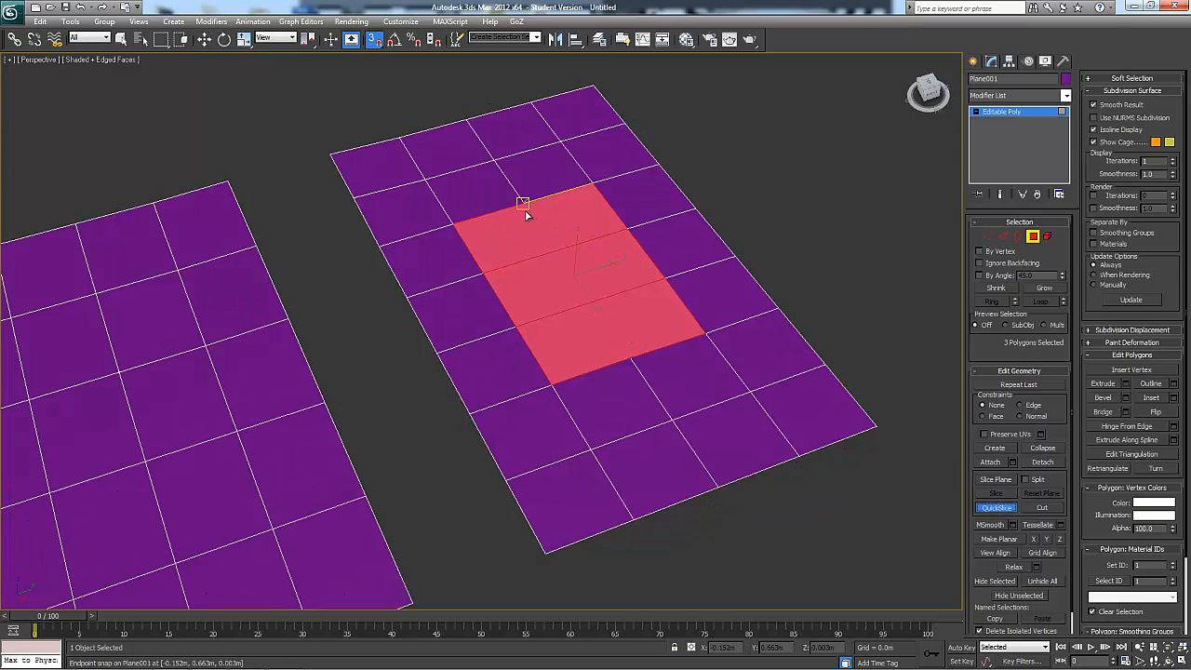
{"action": "left_click", "coordinate": [526, 202]}
{"action": "left_click", "coordinate": [632, 362]}
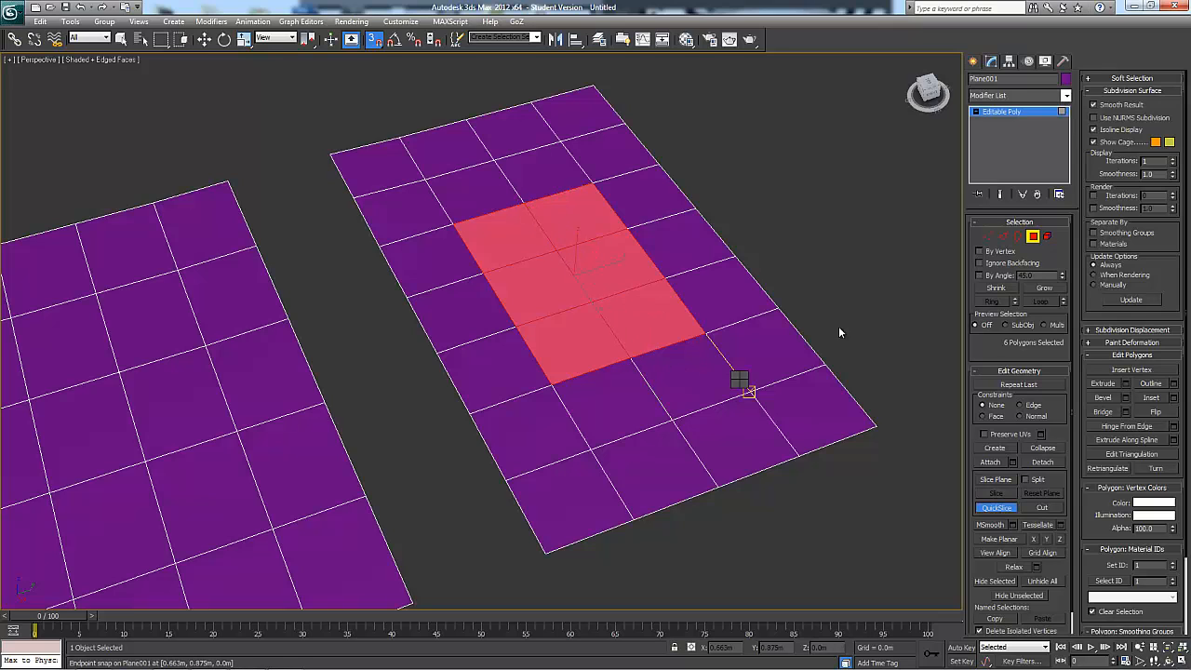
{"action": "left_click", "coordinate": [1032, 238]}
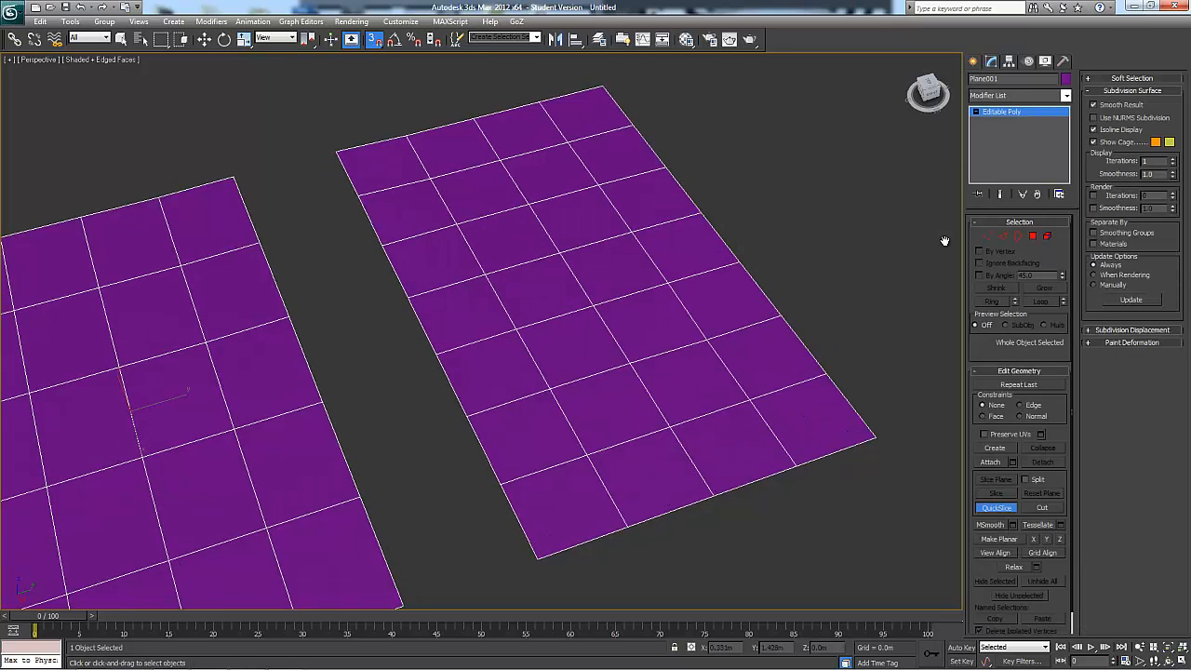
Delete the six selected polygons to reopen the hole in the seven-segment plane
{"action": "key", "text": "4"}
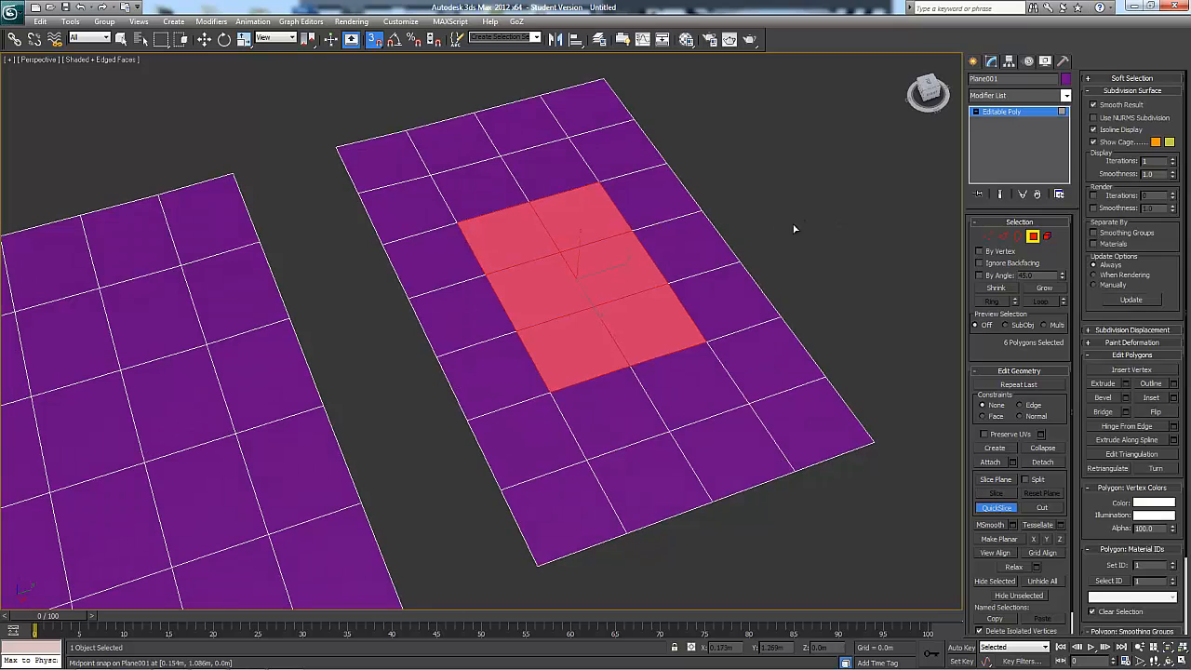
{"action": "key", "text": "w"}
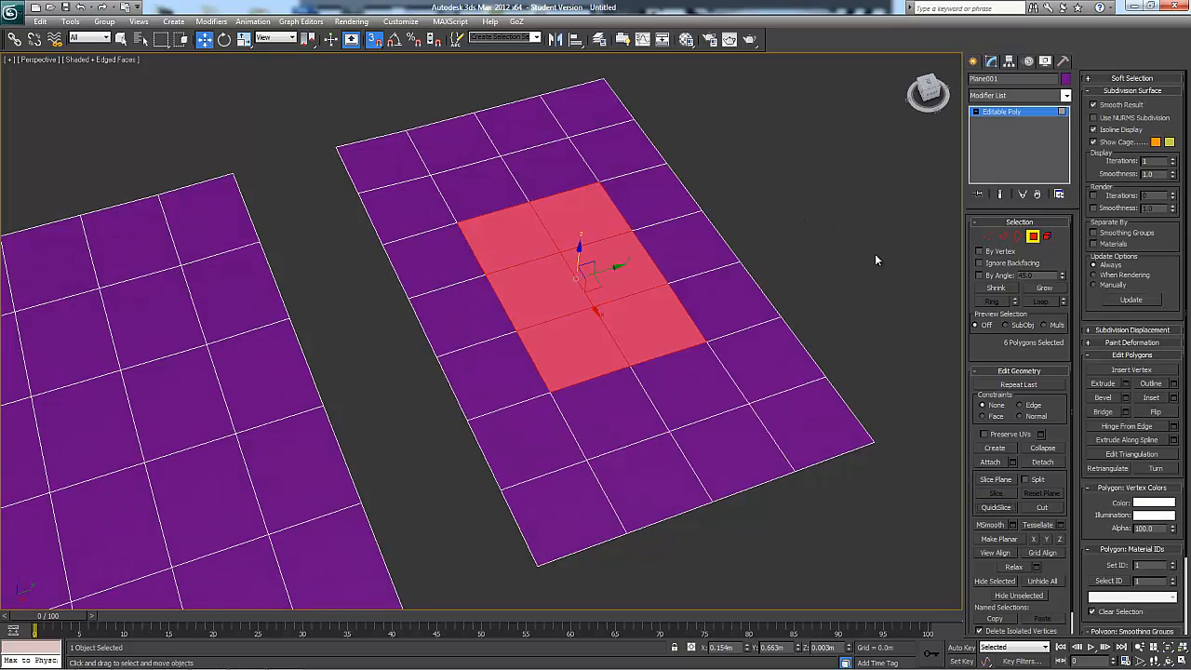
{"action": "key", "text": "Delete"}
{"action": "middle_click_drag", "start_coordinate": [874, 254], "coordinate": [917, 274]}
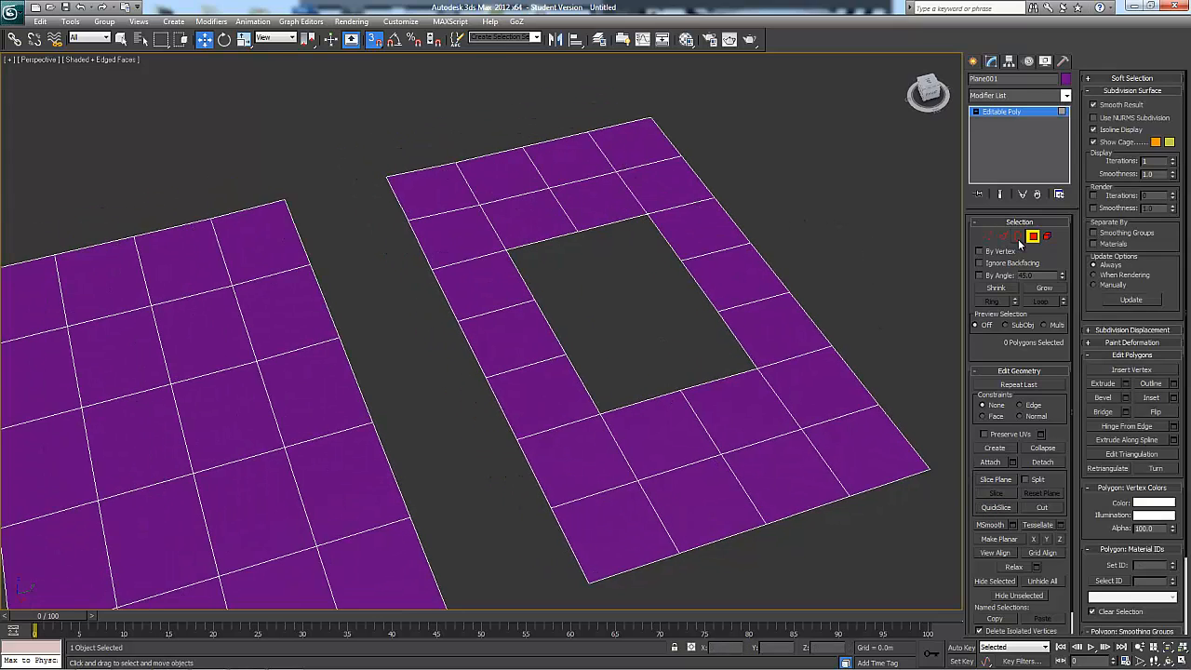
{"action": "left_click", "coordinate": [1018, 238]}
{"action": "scroll", "coordinate": [747, 319], "scroll_direction": "down", "scroll_amount": 2}
{"action": "left_click", "coordinate": [742, 333]}
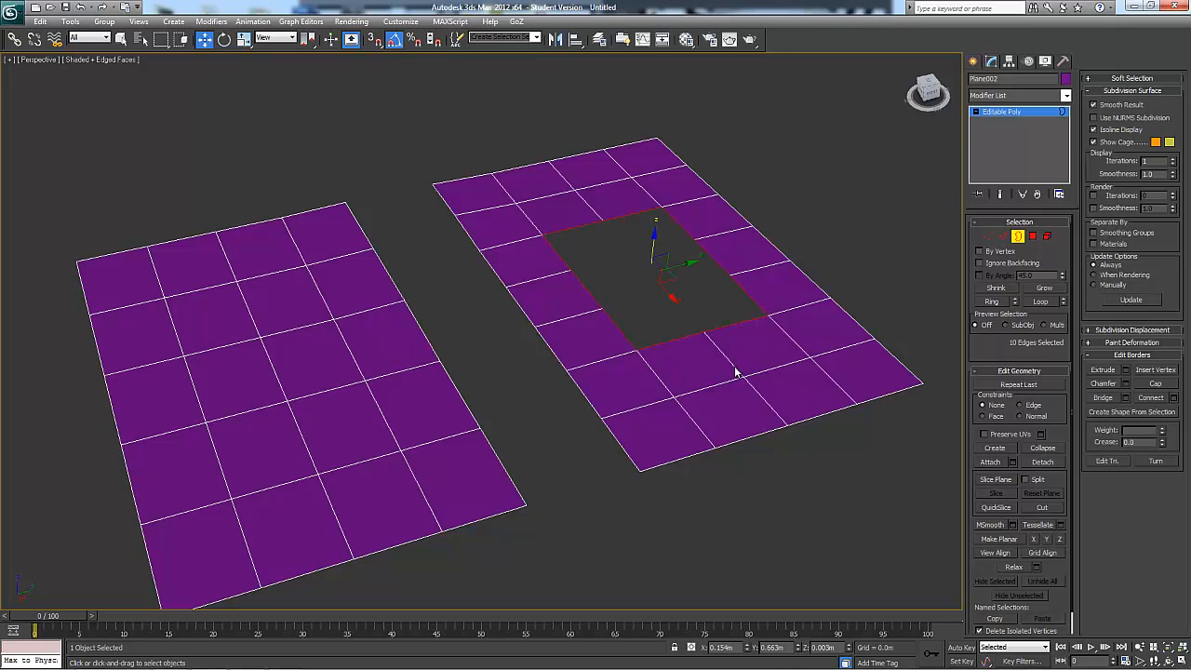
{"action": "middle_click_drag", "start_coordinate": [738, 395], "coordinate": [721, 382], "text": "alt"}
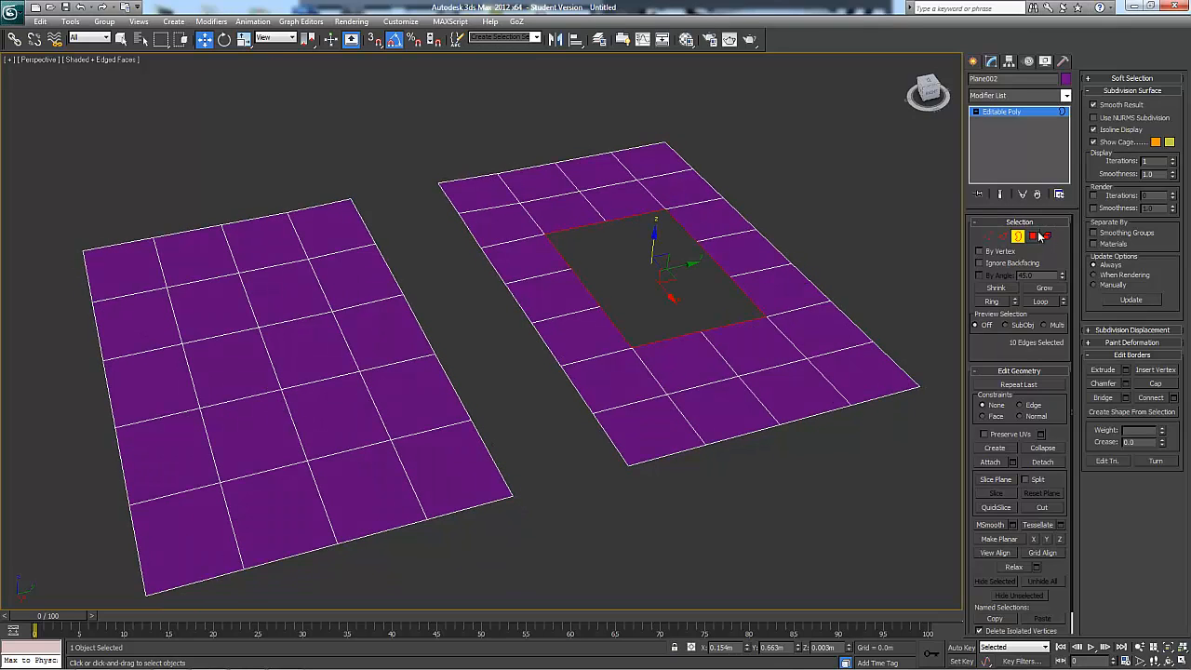
{"action": "left_click", "coordinate": [1046, 238]}
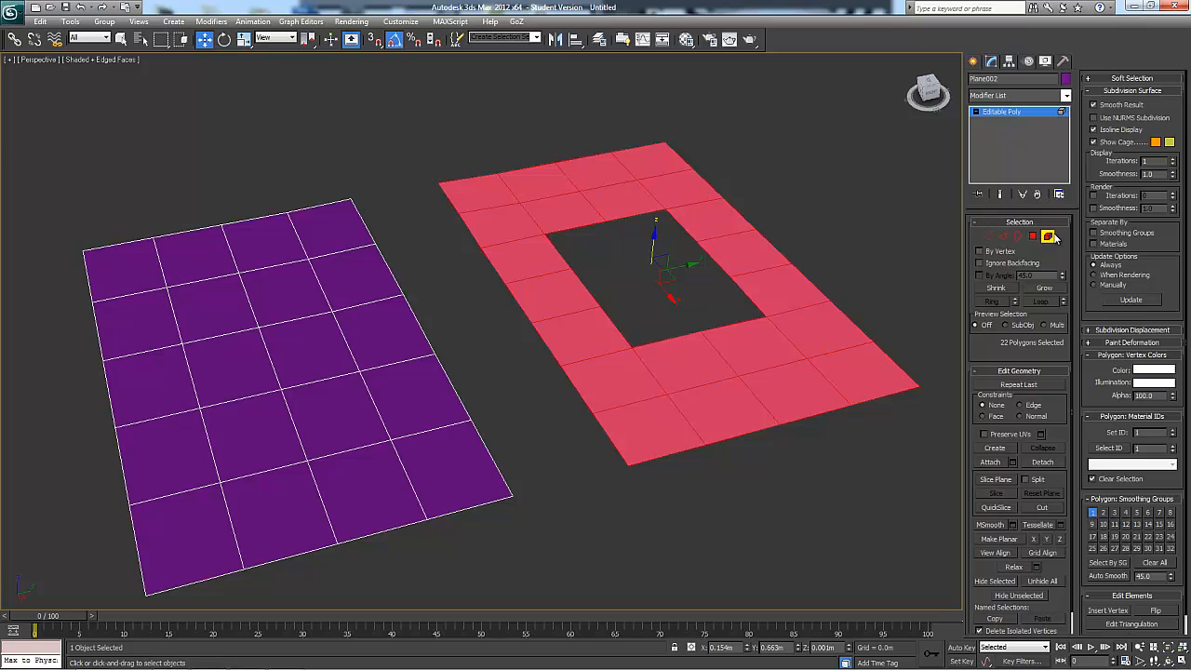
{"action": "left_click", "coordinate": [1049, 238]}
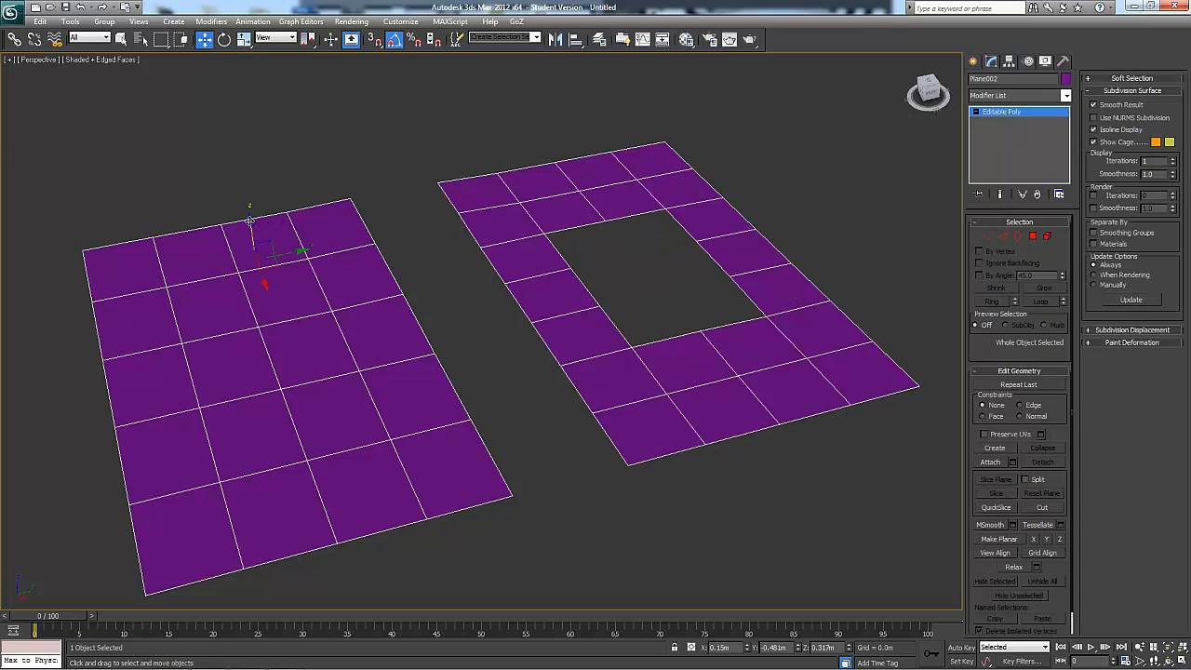
Clone both planes together about 0.33 m upward along Z as a single Copy named Plane003
{"action": "left_click_drag", "start_coordinate": [249, 219], "coordinate": [232, 103], "text": "shift"}
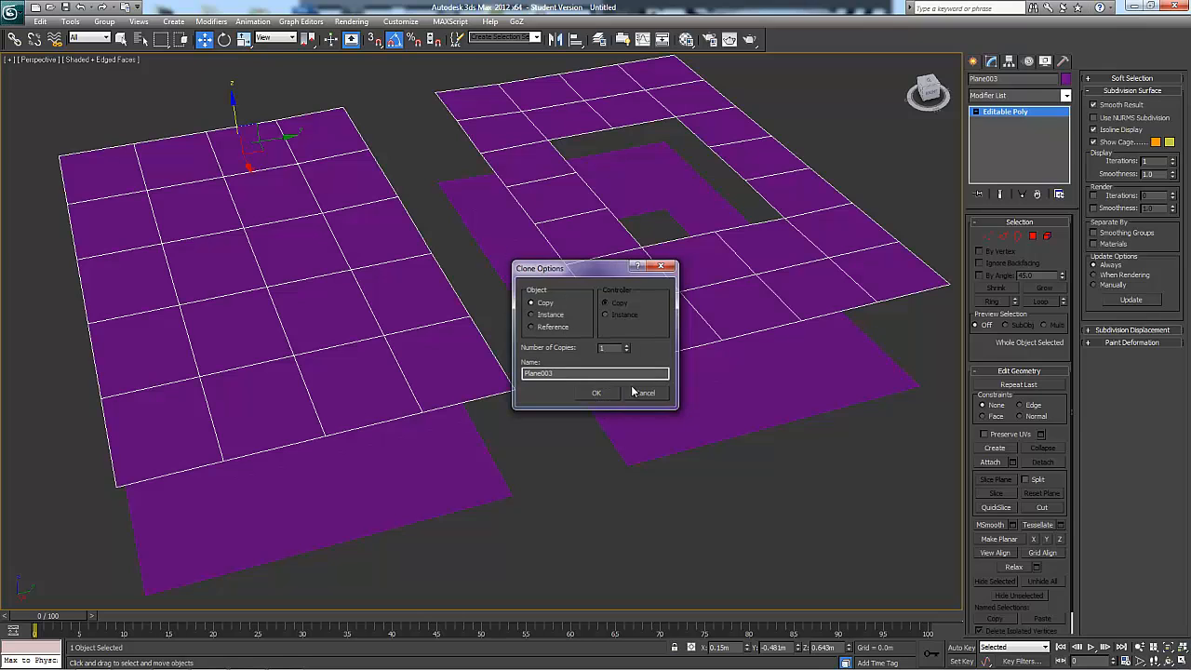
{"action": "left_click", "coordinate": [597, 393]}
{"action": "mouse_move", "coordinate": [601, 400]}
{"action": "middle_mouse_down", "text": "alt"}
{"action": "mouse_move", "coordinate": [686, 409]}
{"action": "mouse_move", "coordinate": [788, 388]}
{"action": "mouse_move", "coordinate": [755, 392]}
{"action": "middle_mouse_up", "text": "alt"}
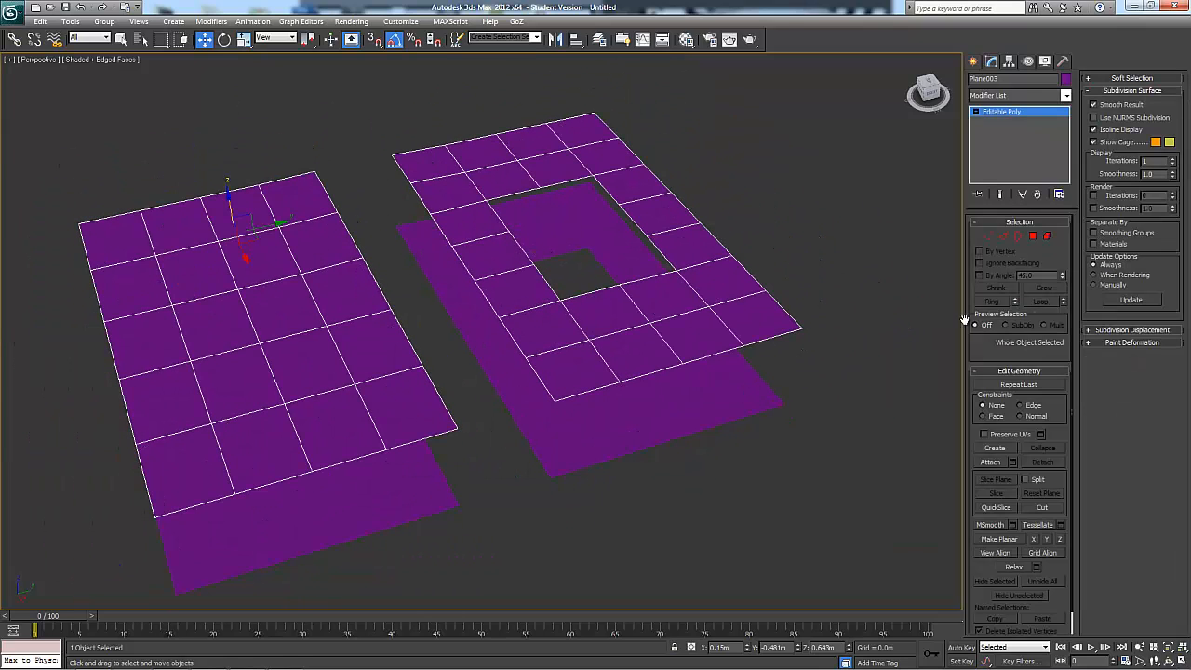
Delete the solid plane element without a hole from the upper copy, and leave element editing
{"action": "left_click", "coordinate": [1046, 236]}
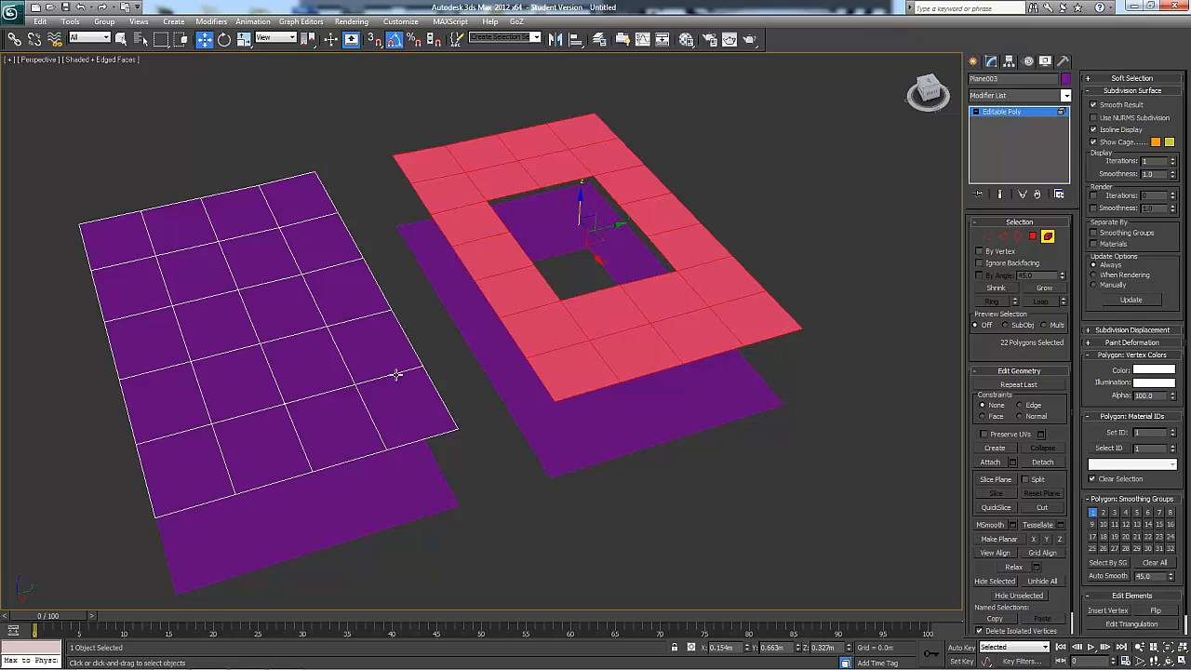
{"action": "left_click", "coordinate": [363, 361]}
{"action": "key", "text": "Delete"}
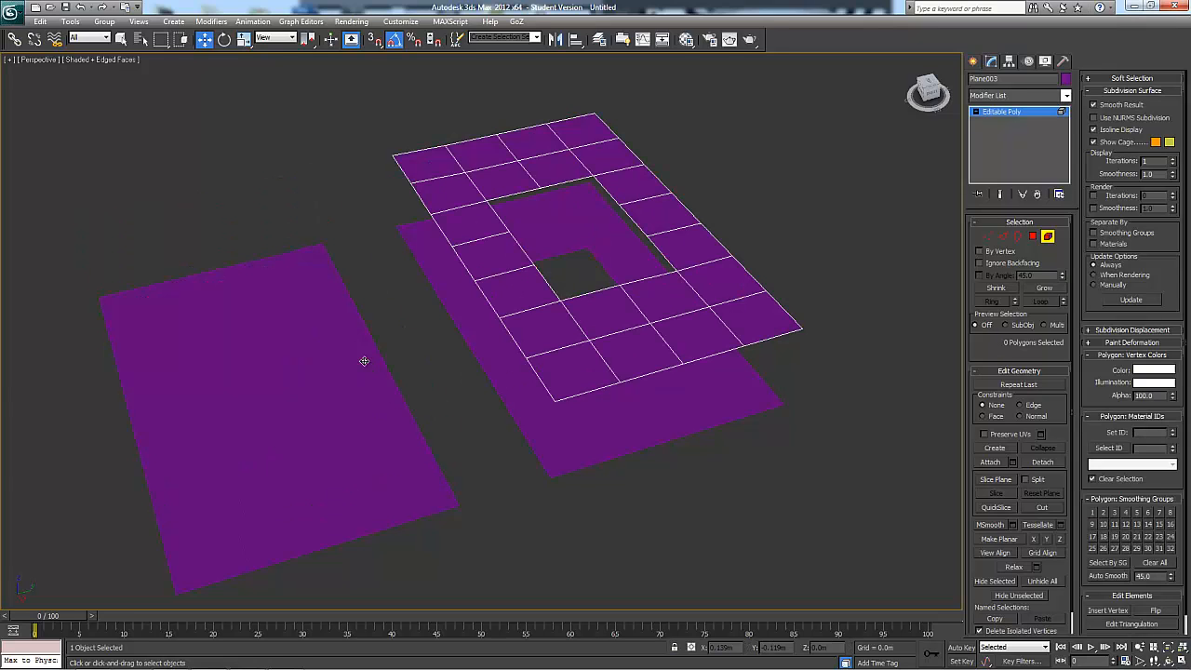
{"action": "left_click", "coordinate": [1048, 239]}
Delete the solid plane element without a hole from the lower object Plane002, and leave element editing
{"action": "left_click", "coordinate": [574, 356]}
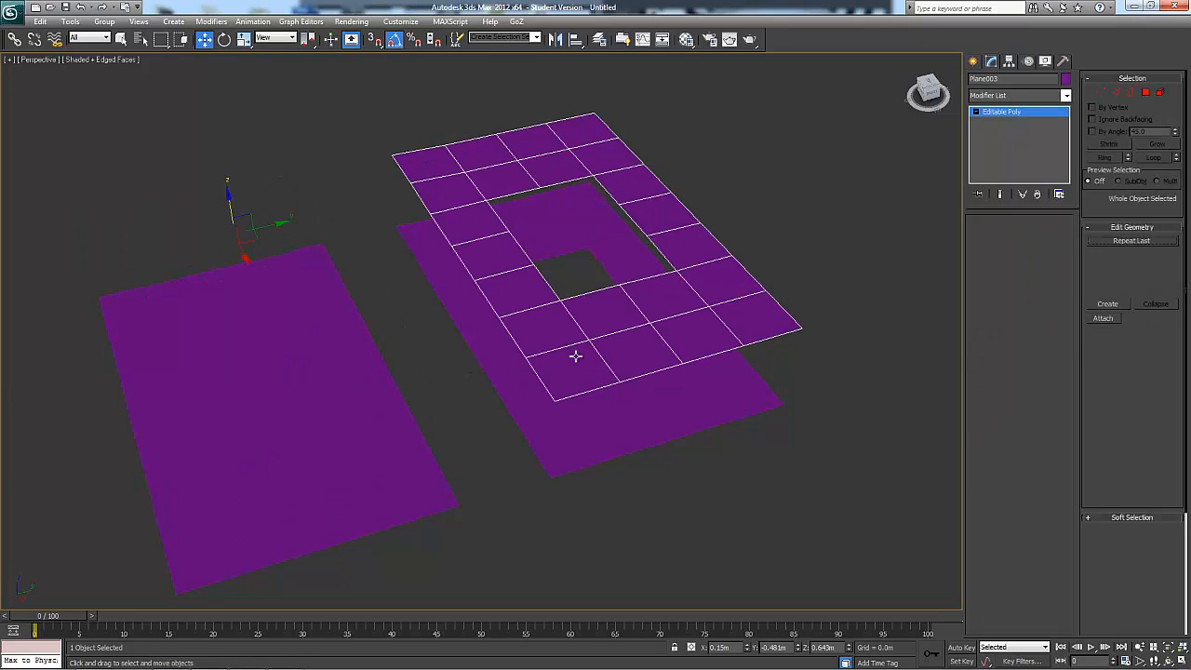
{"action": "left_click", "coordinate": [1049, 238]}
{"action": "left_click", "coordinate": [256, 364]}
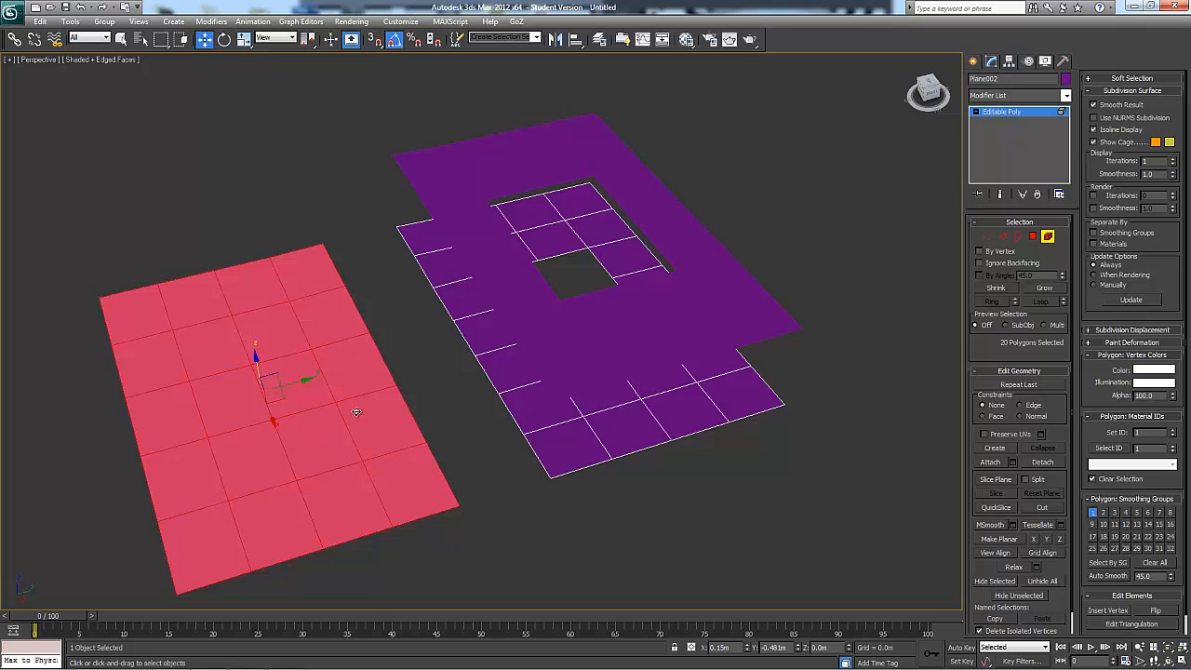
{"action": "key", "text": "Delete"}
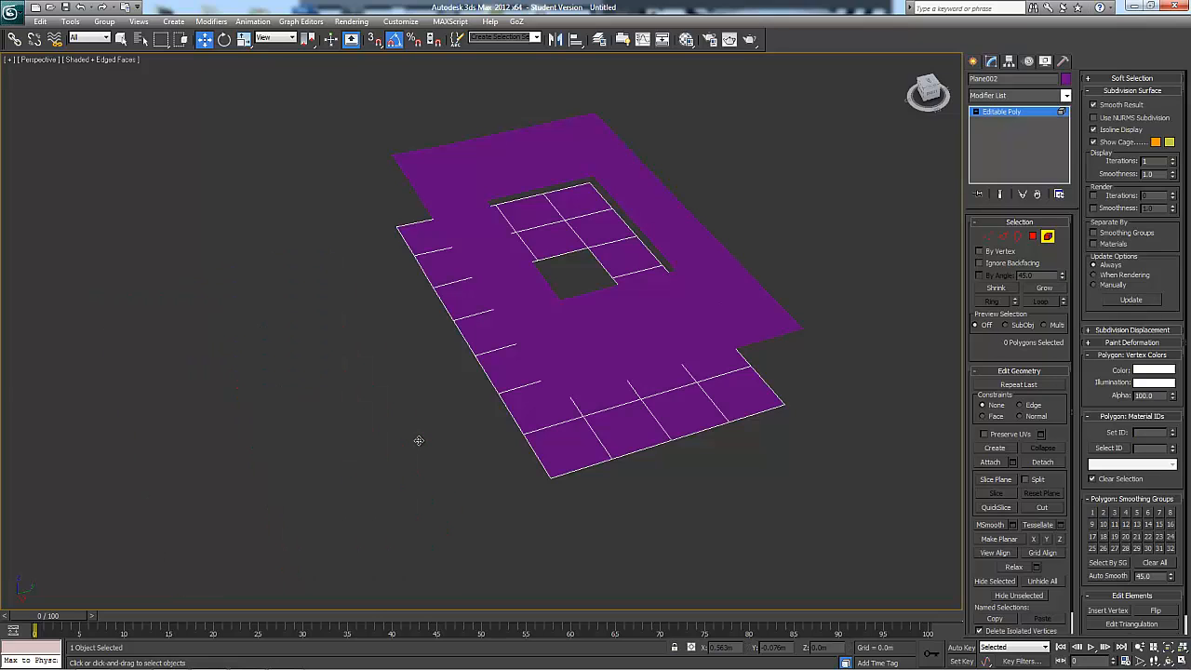
{"action": "left_click", "coordinate": [1048, 237]}
Attach the upper plane with the hole to the lower plane as one Editable Poly
{"action": "middle_click_drag", "start_coordinate": [835, 251], "coordinate": [682, 330]}
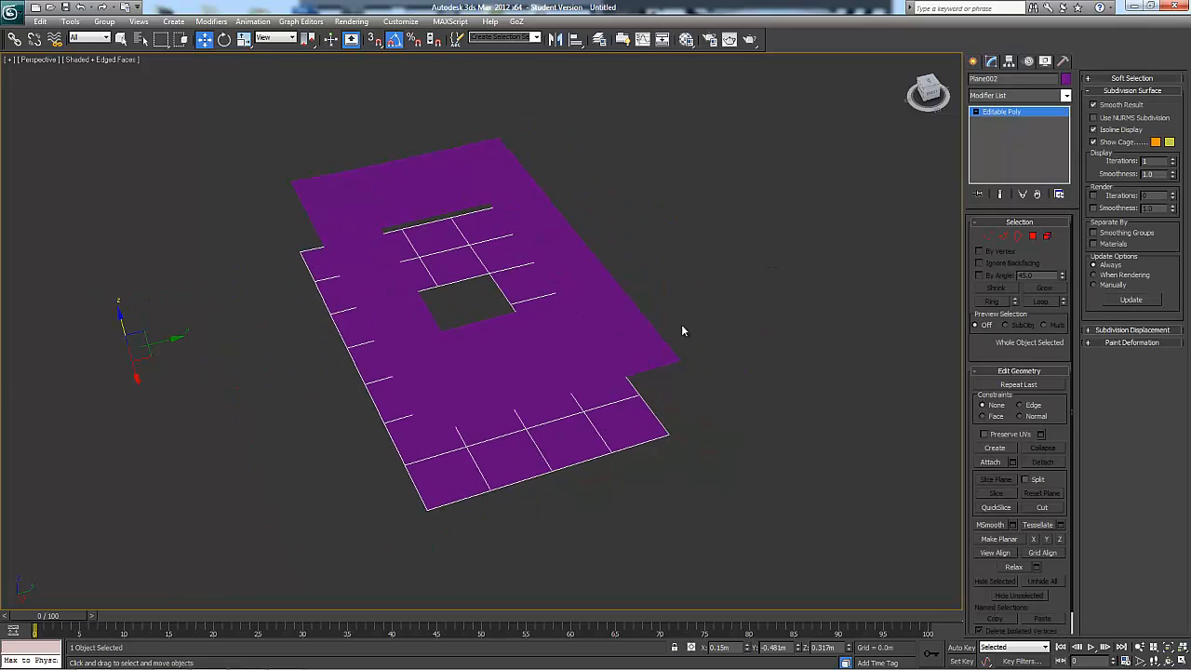
{"action": "left_click", "coordinate": [987, 462]}
{"action": "left_click", "coordinate": [640, 350]}
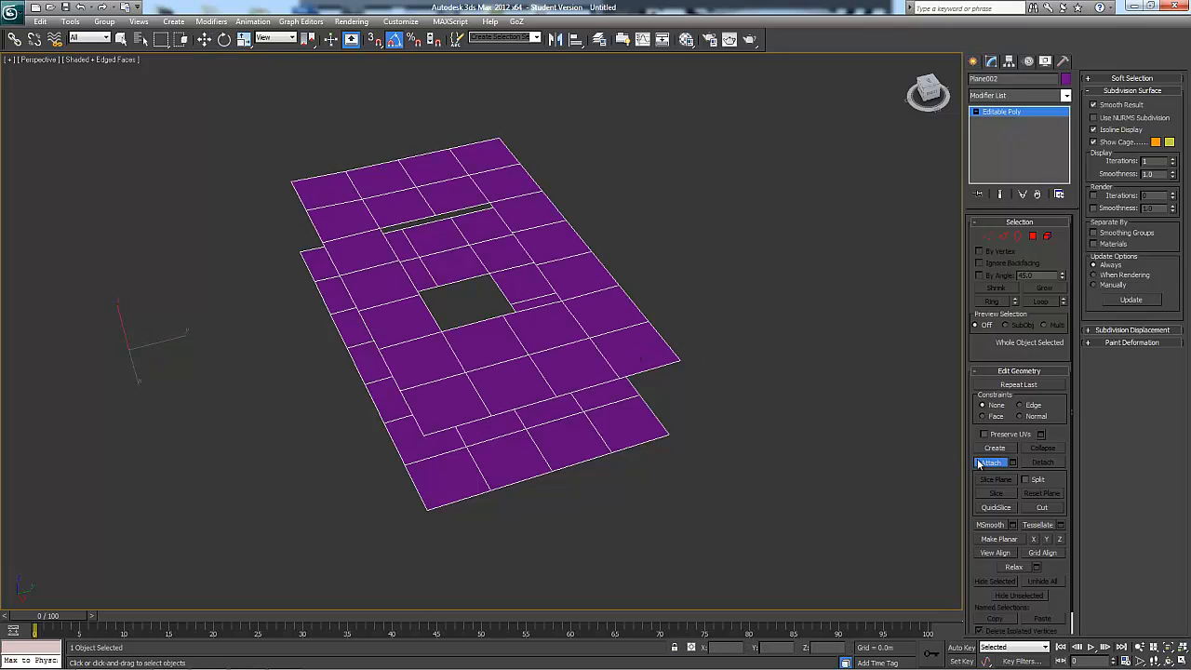
{"action": "right_click", "coordinate": [777, 431]}
{"action": "middle_click_drag", "start_coordinate": [776, 427], "coordinate": [778, 426], "text": "alt"}
{"action": "scroll", "coordinate": [779, 425], "scroll_direction": "up", "scroll_amount": 1}
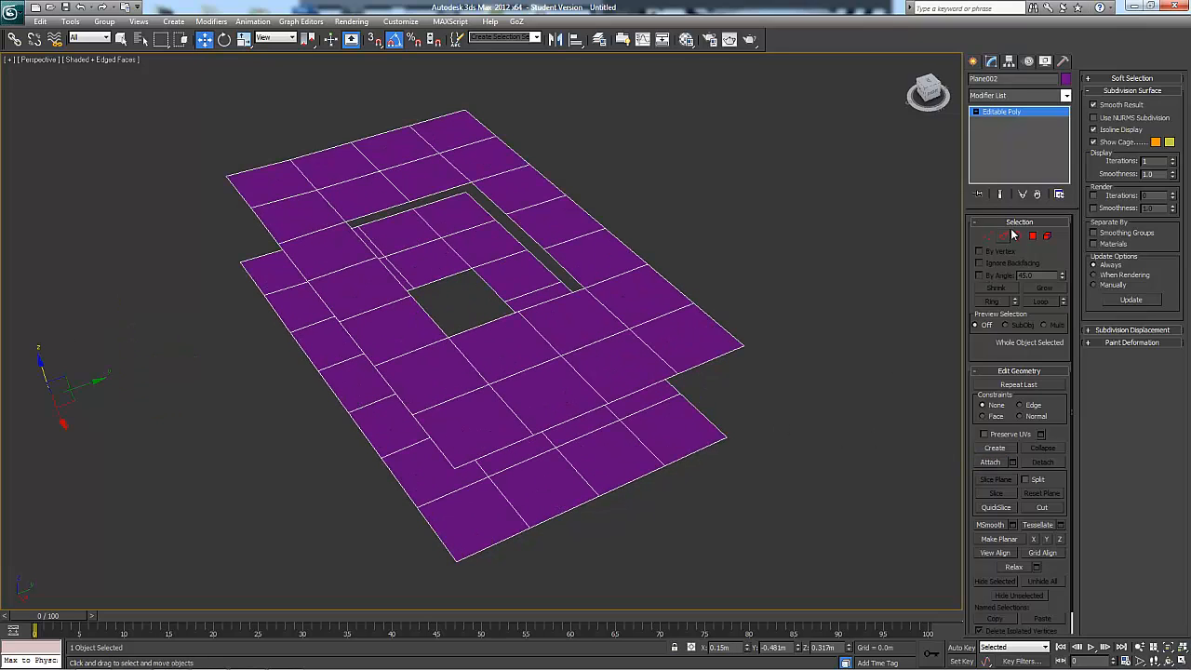
Select the hole borders of both the upper and lower planes, and clear the selection
{"action": "left_click", "coordinate": [1017, 237]}
{"action": "left_click", "coordinate": [770, 237]}
{"action": "middle_click_drag", "start_coordinate": [770, 237], "coordinate": [767, 256], "text": "alt"}
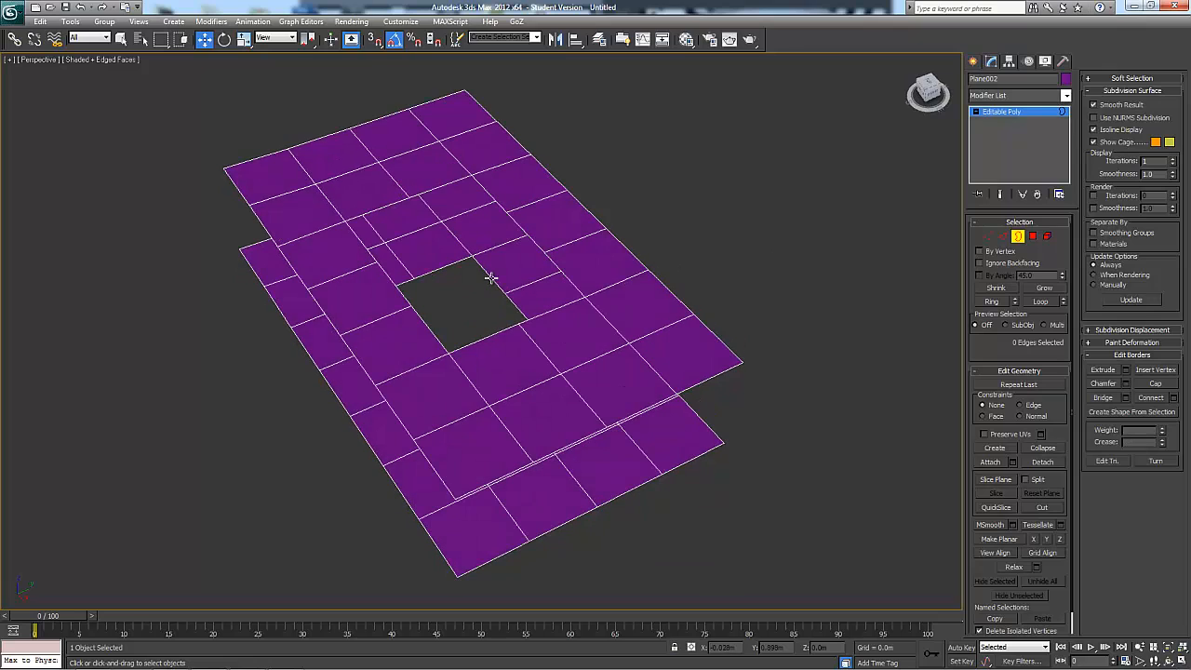
{"action": "left_click", "coordinate": [490, 274]}
{"action": "left_click", "coordinate": [498, 200], "text": "ctrl"}
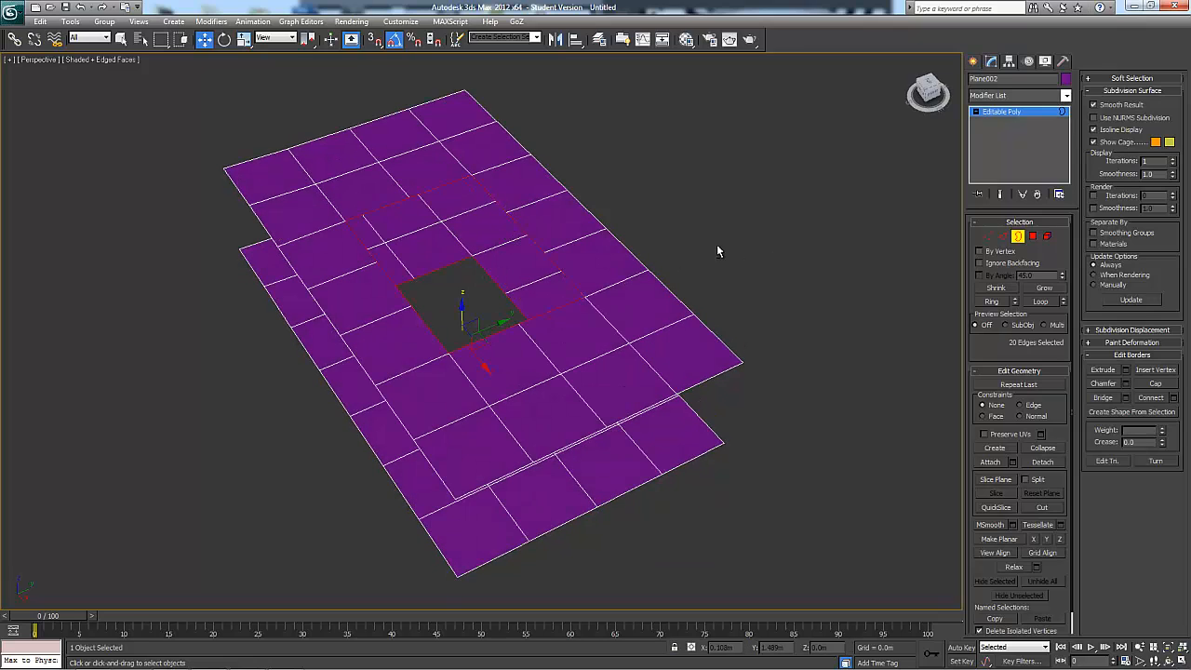
{"action": "left_click", "coordinate": [770, 274]}
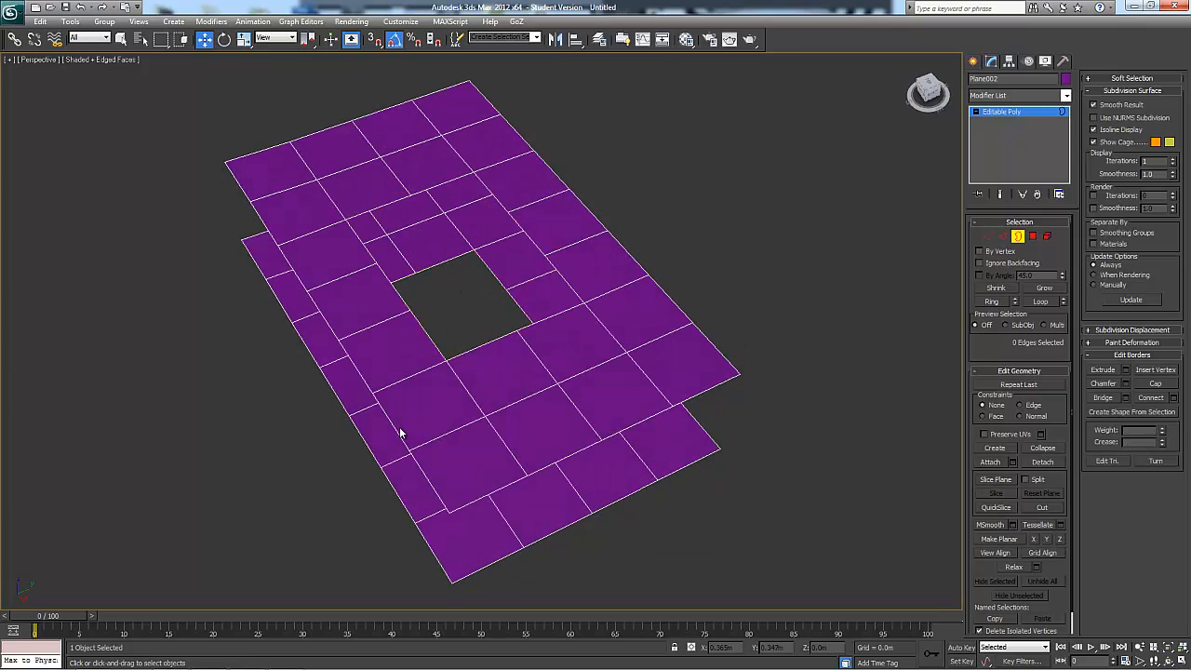
Select the outer borders of both planes, preview a one-segment bridge between them, and cancel the operation
{"action": "left_click", "coordinate": [392, 436]}
{"action": "middle_click_drag", "start_coordinate": [346, 462], "coordinate": [819, 441], "text": "alt"}
{"action": "left_click", "coordinate": [1126, 397]}
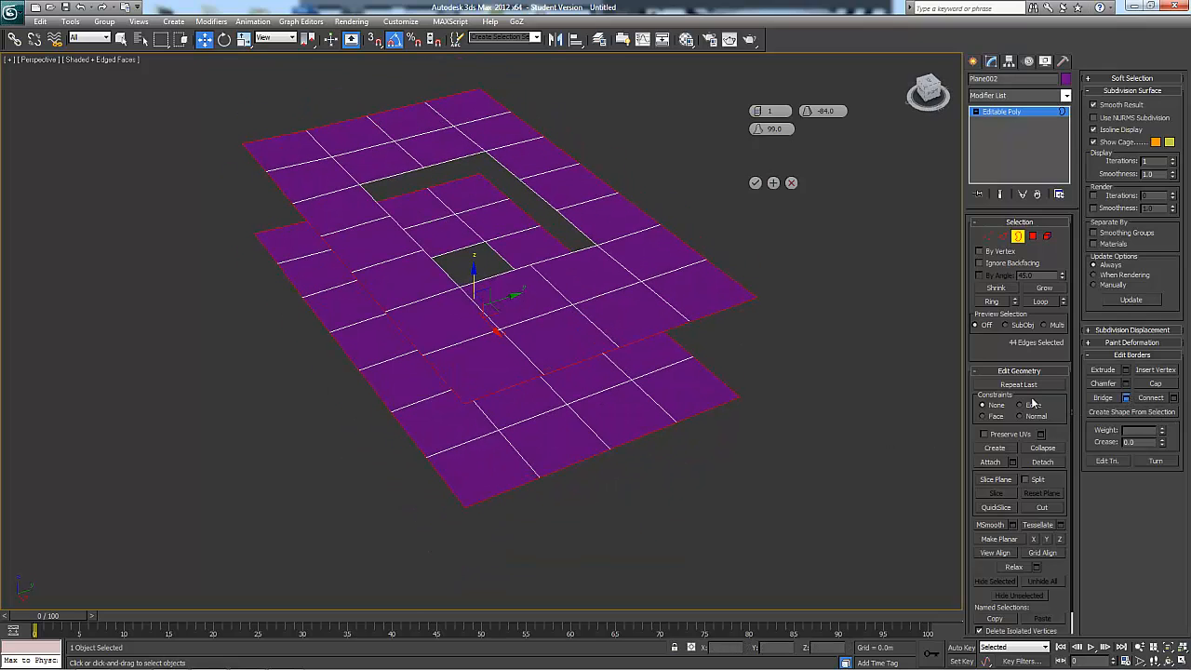
{"action": "middle_click_drag", "start_coordinate": [672, 426], "coordinate": [852, 343], "text": "alt"}
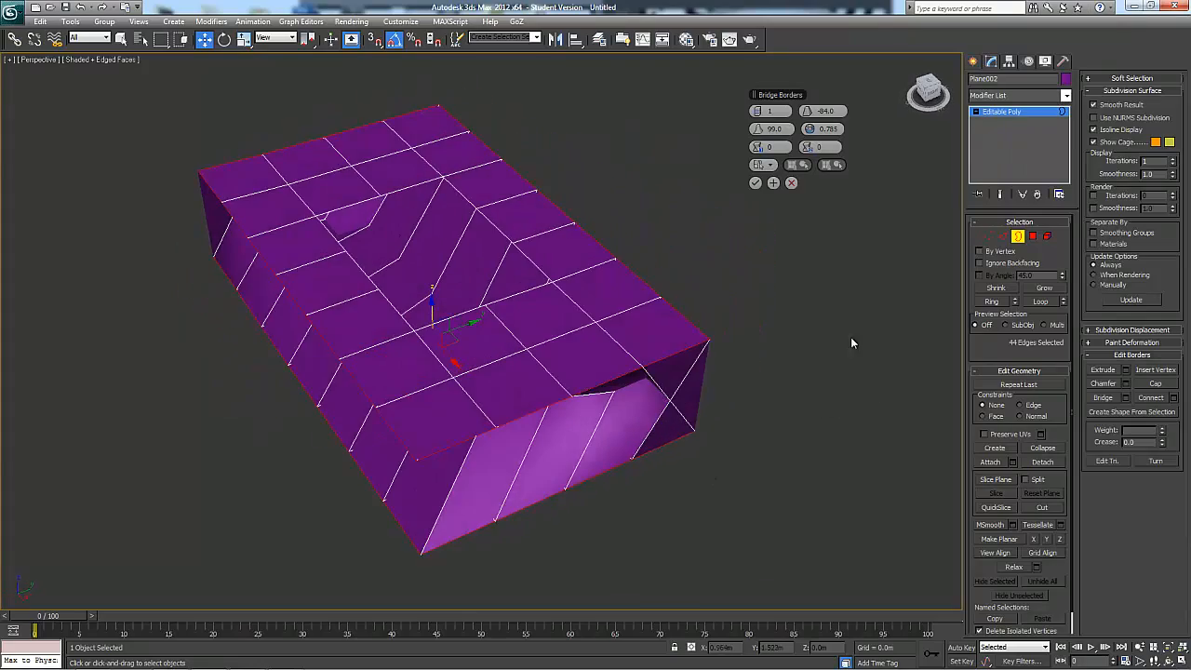
{"action": "left_click", "coordinate": [791, 182]}
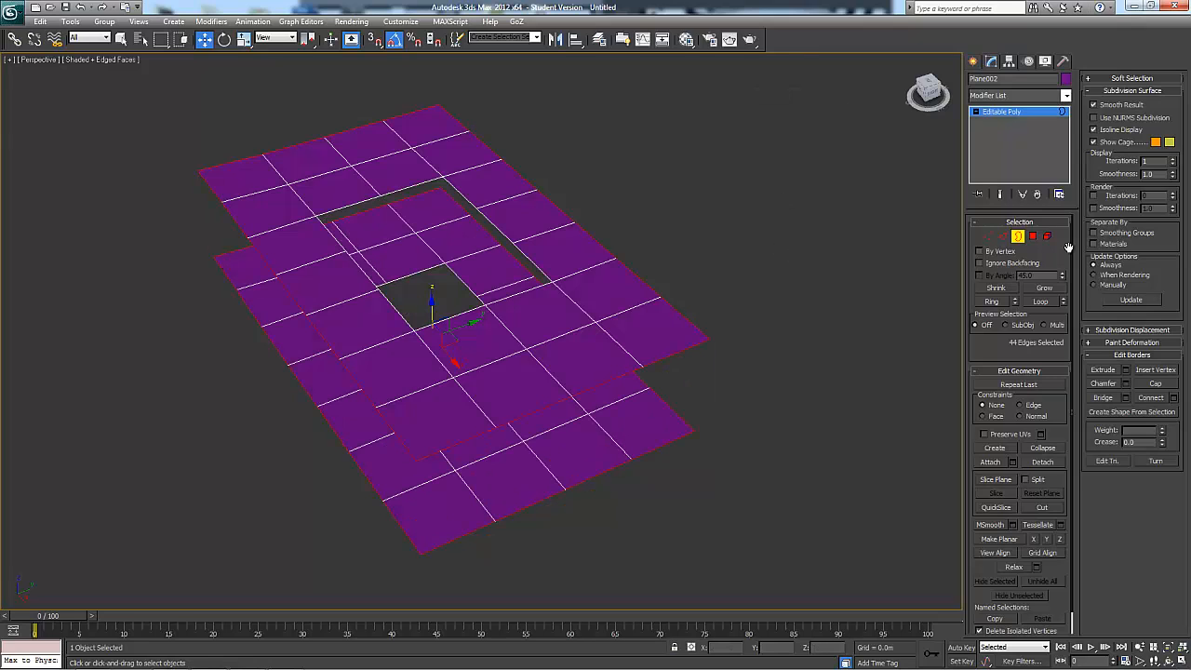
Select the upper plane element and rotate it upside down so its faces point the opposite way
{"action": "left_click", "coordinate": [1048, 237]}
{"action": "left_click", "coordinate": [620, 345]}
{"action": "key", "text": "e"}
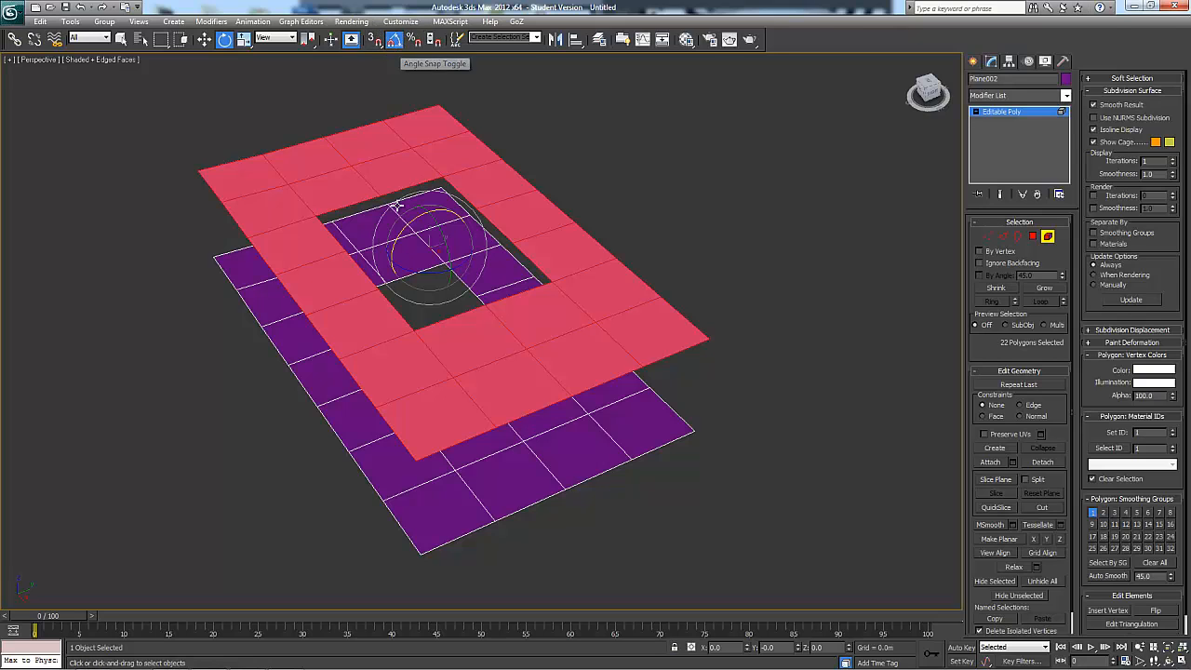
{"action": "left_click_drag", "start_coordinate": [400, 226], "coordinate": [527, 181]}
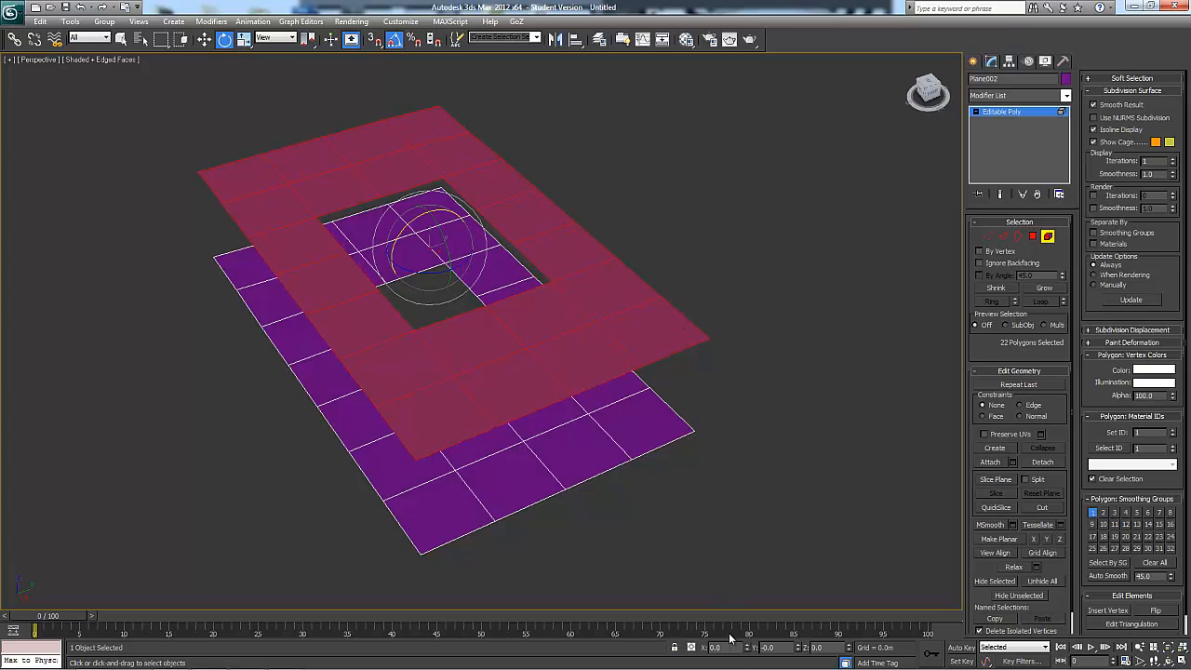
Select the outer borders of both planes and preview a bridge between them
{"action": "middle_click_drag", "start_coordinate": [763, 467], "coordinate": [918, 296], "text": "alt"}
{"action": "left_click", "coordinate": [1017, 237]}
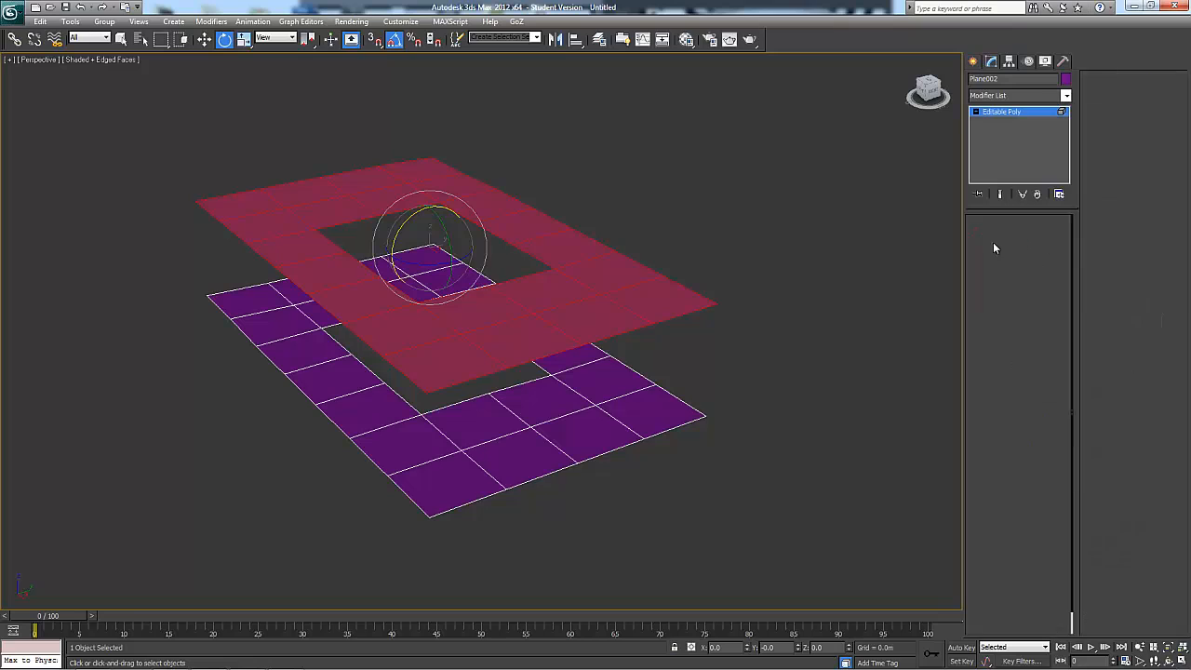
{"action": "left_click", "coordinate": [688, 350]}
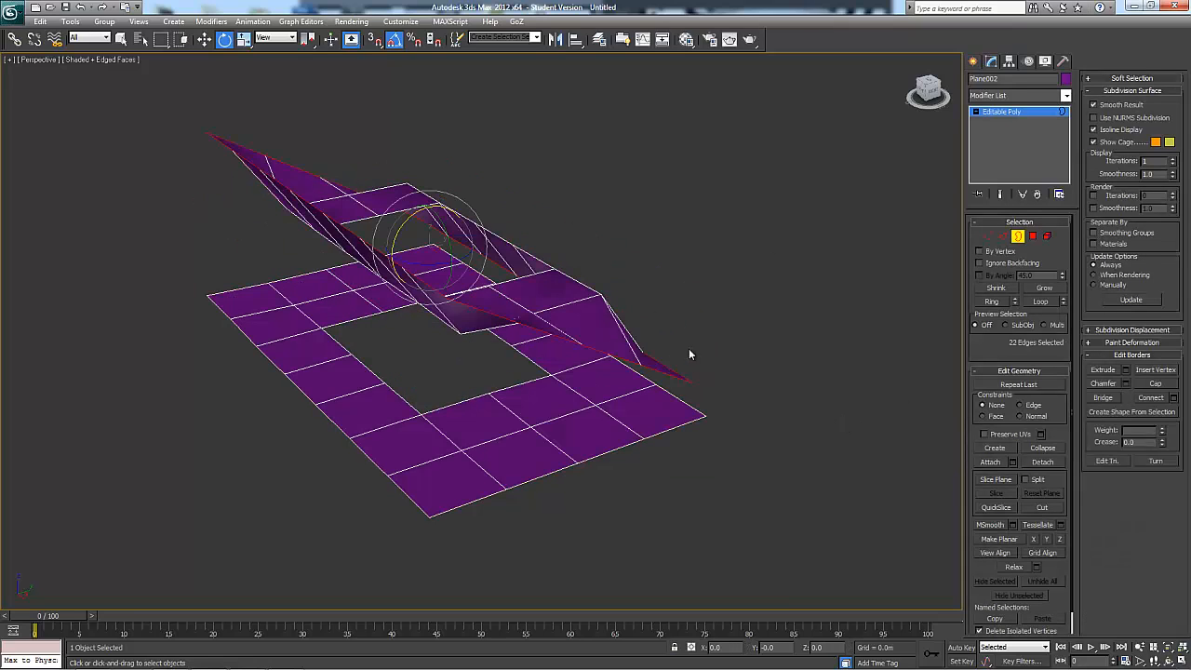
{"action": "left_click", "coordinate": [666, 420], "text": "ctrl"}
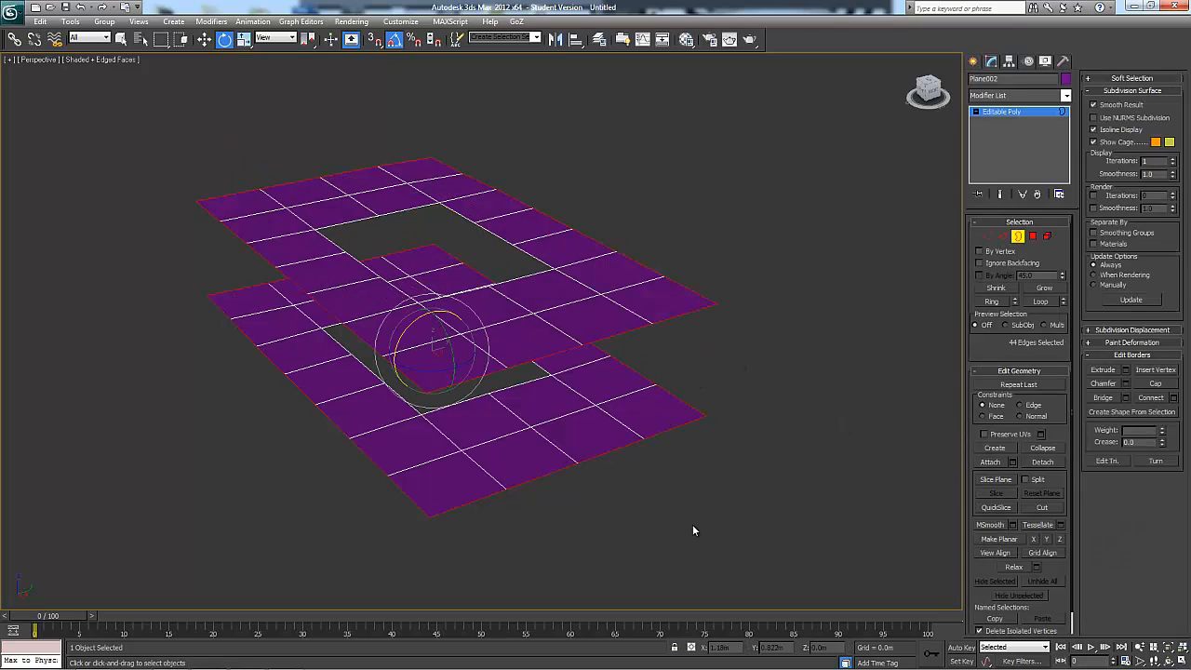
{"action": "left_click", "coordinate": [1126, 397]}
{"action": "middle_click_drag", "start_coordinate": [804, 465], "coordinate": [799, 428], "text": "alt"}
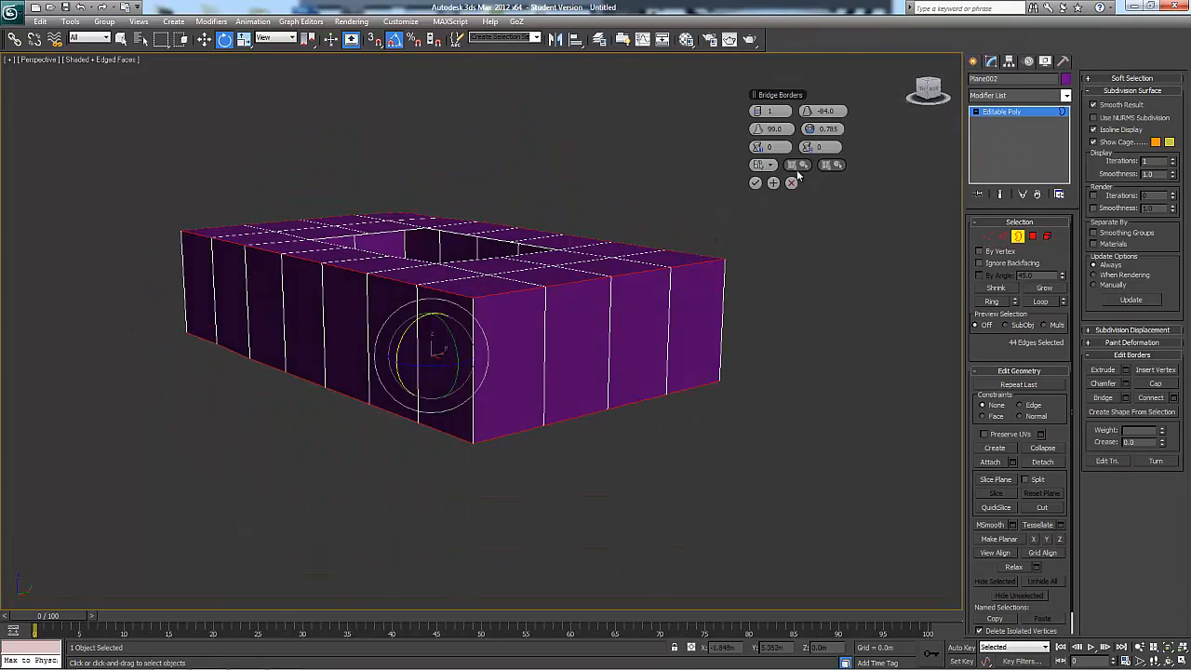
Vary the bridge's segment count, return it to 1 with smoothing at 0.0, and cancel the bridge
{"action": "left_click", "coordinate": [762, 112]}
{"action": "left_click", "coordinate": [762, 112]}
{"action": "left_click", "coordinate": [755, 112]}
{"action": "middle_click_drag", "start_coordinate": [752, 216], "coordinate": [734, 291], "text": "alt"}
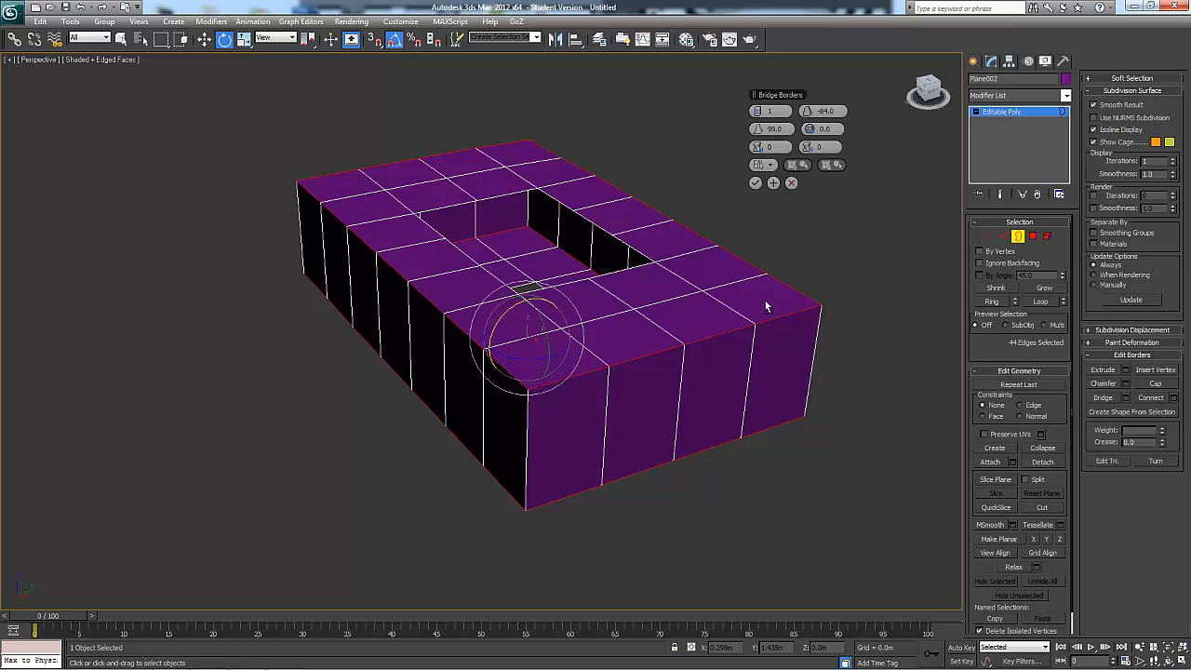
{"action": "middle_click_drag", "start_coordinate": [766, 306], "coordinate": [776, 310], "text": "alt"}
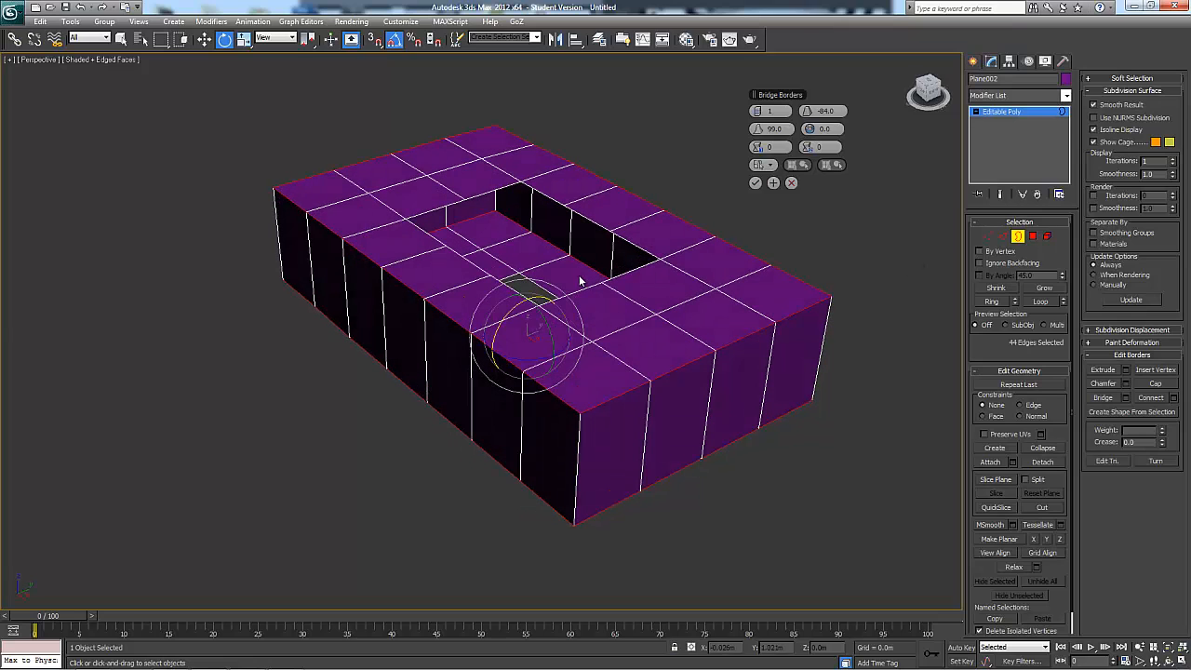
{"action": "left_click", "coordinate": [791, 182]}
Leave border editing and apply Reset XForm to the combined planes object
{"action": "left_click", "coordinate": [1017, 236]}
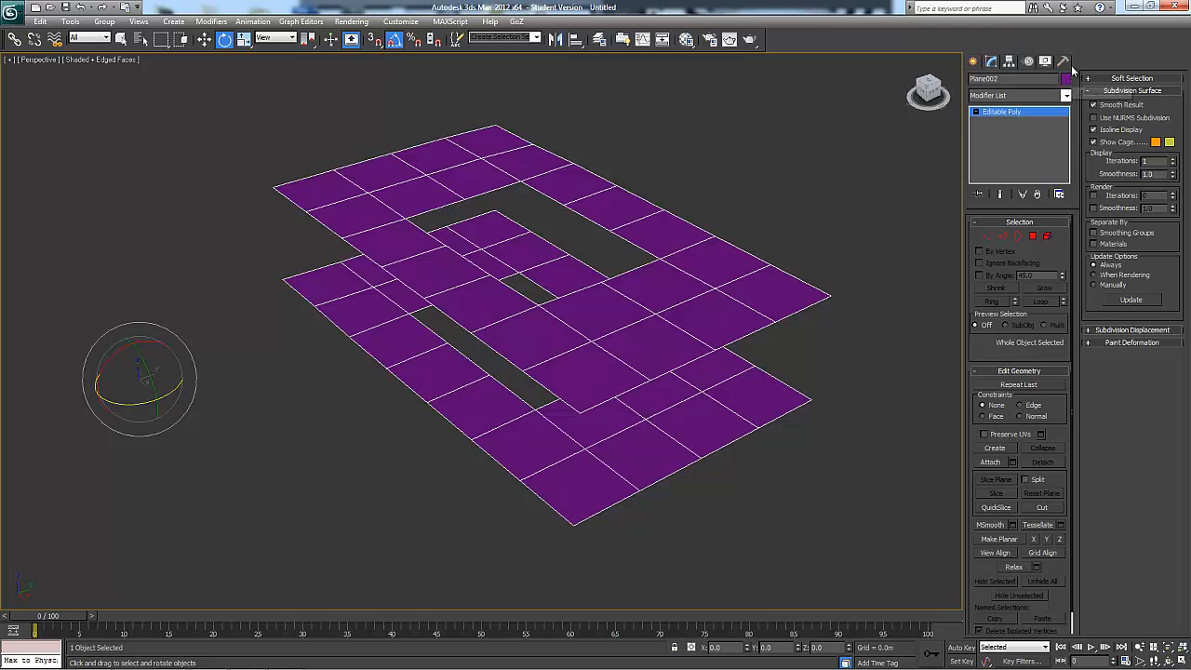
{"action": "left_click", "coordinate": [1064, 63]}
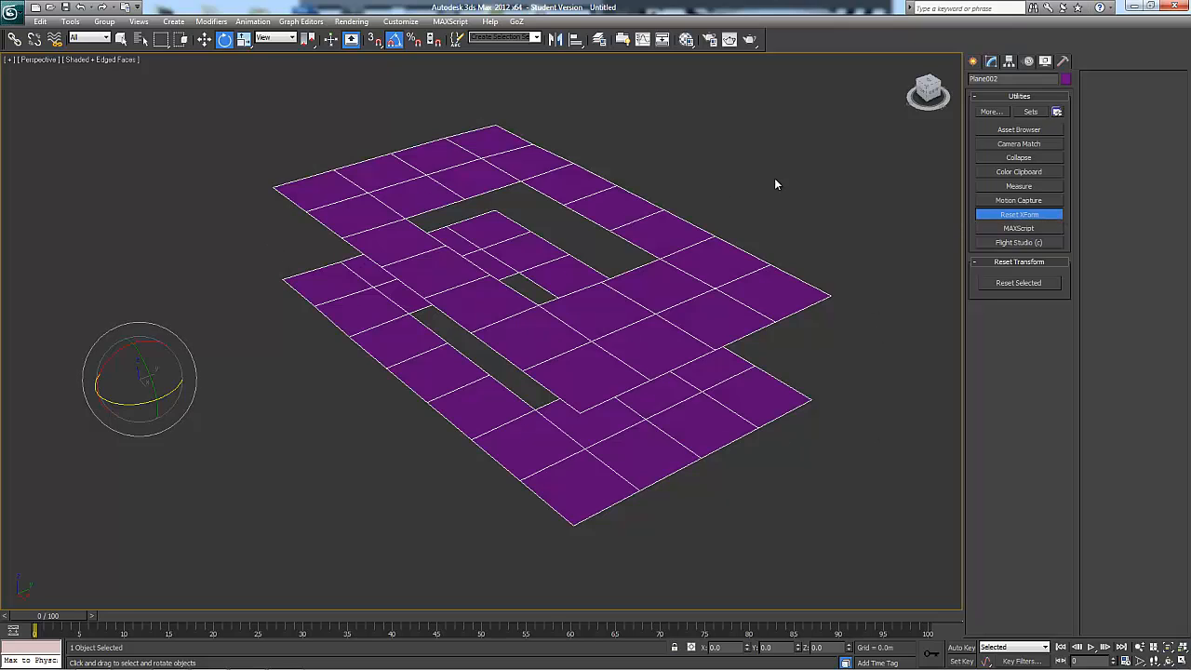
{"action": "key", "text": "alt"}
{"action": "middle_click_drag", "start_coordinate": [541, 229], "coordinate": [639, 314], "text": "alt"}
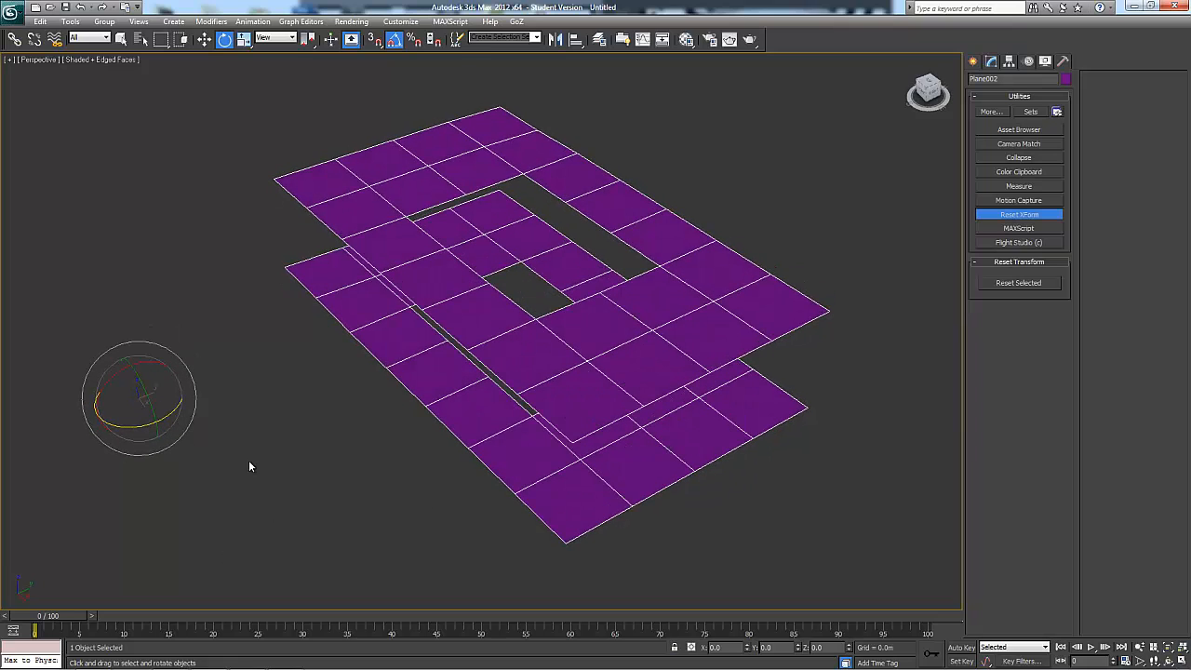
{"action": "middle_click_drag", "start_coordinate": [548, 340], "coordinate": [564, 322], "text": "alt"}
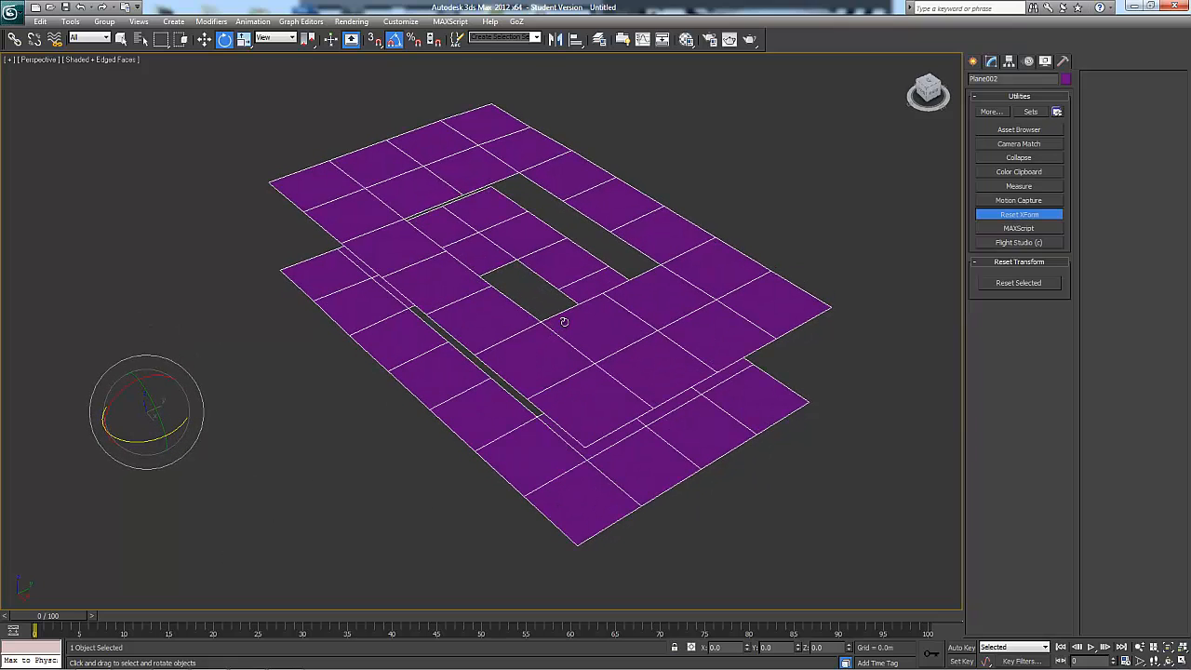
{"action": "left_click", "coordinate": [1021, 283]}
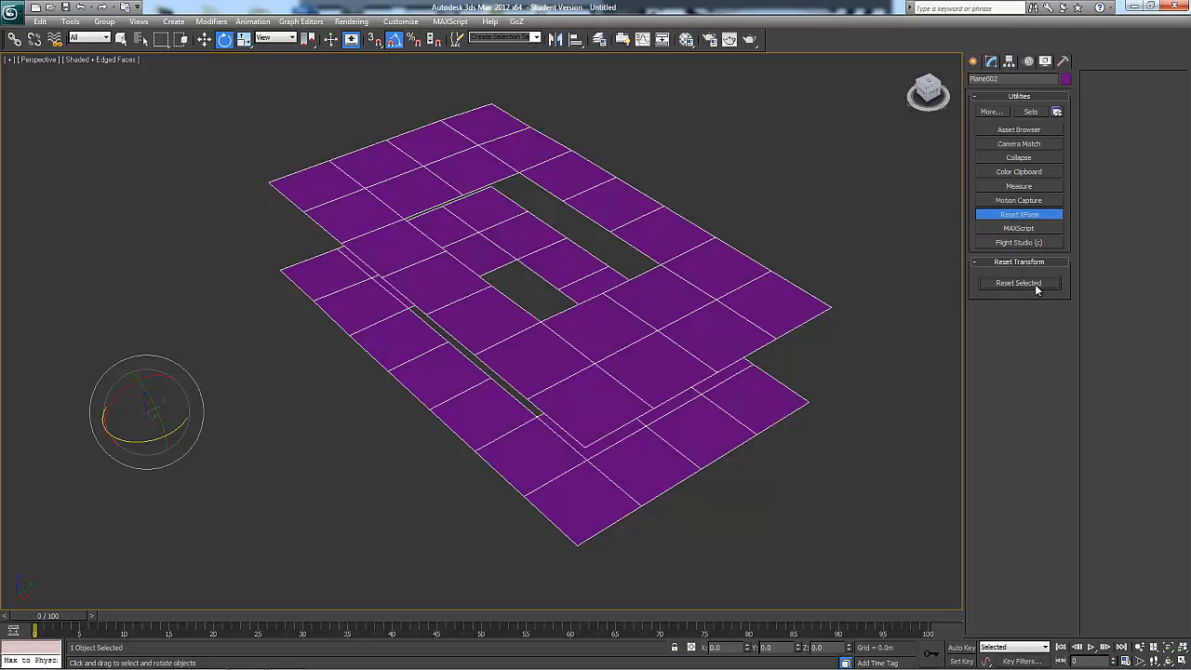
Collapse the XForm modifier by converting the planes object back to Editable Poly
{"action": "left_click", "coordinate": [990, 63]}
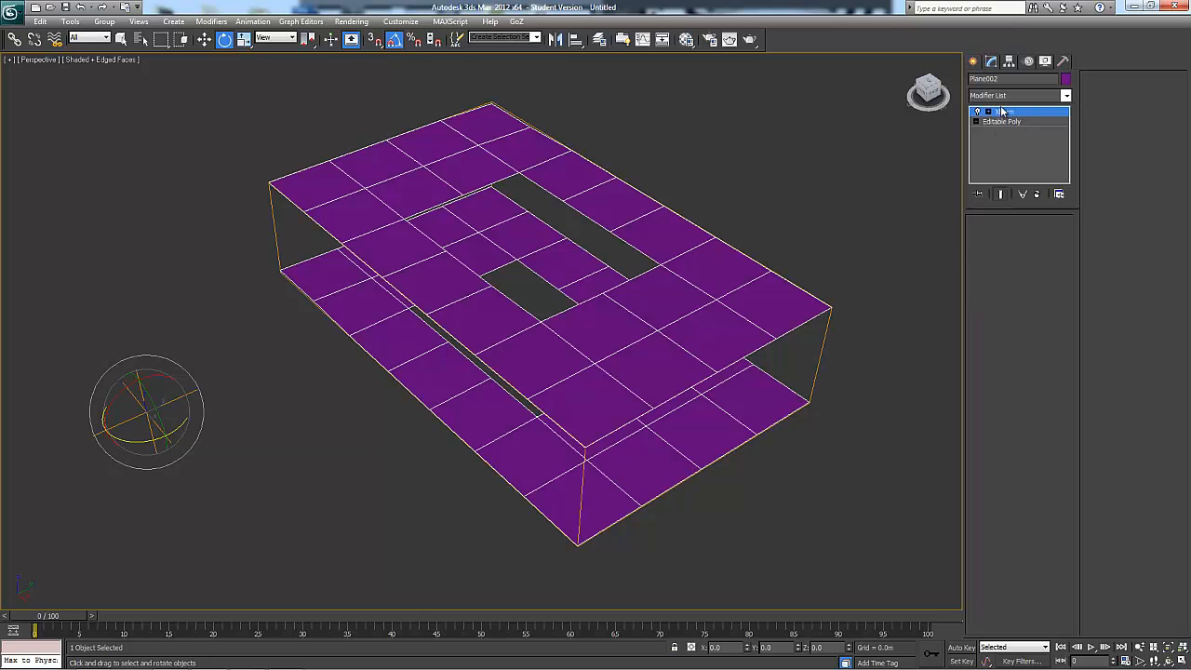
{"action": "right_click", "coordinate": [679, 305]}
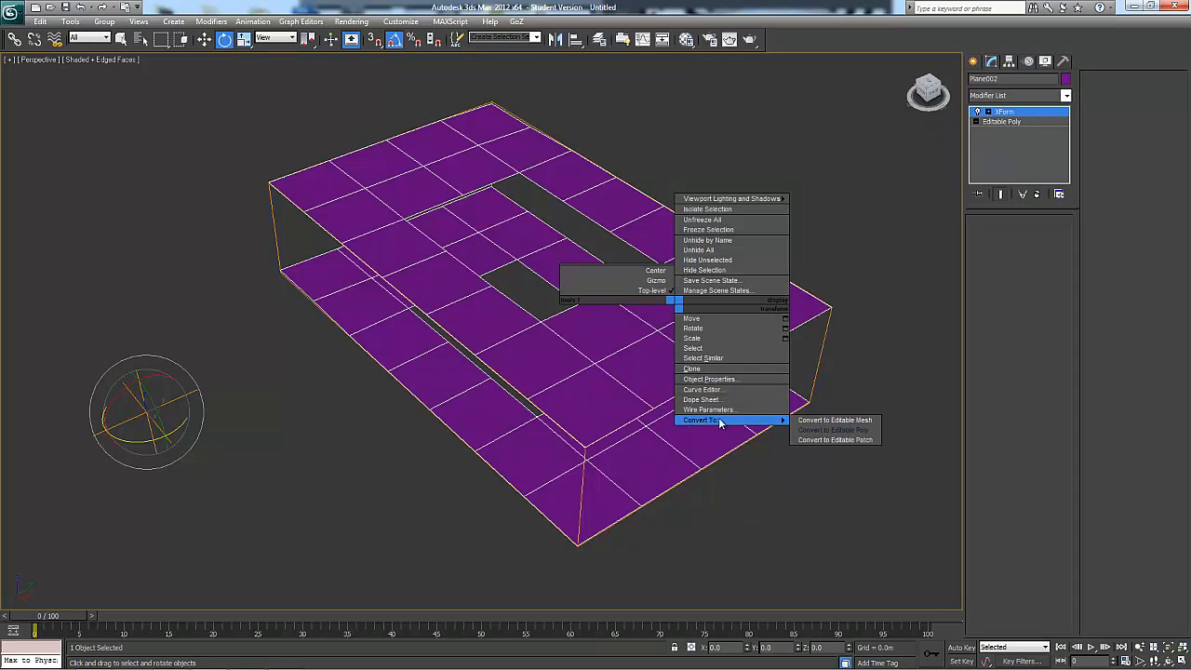
{"action": "mouse_move", "coordinate": [768, 421]}
{"action": "left_click", "coordinate": [830, 433]}
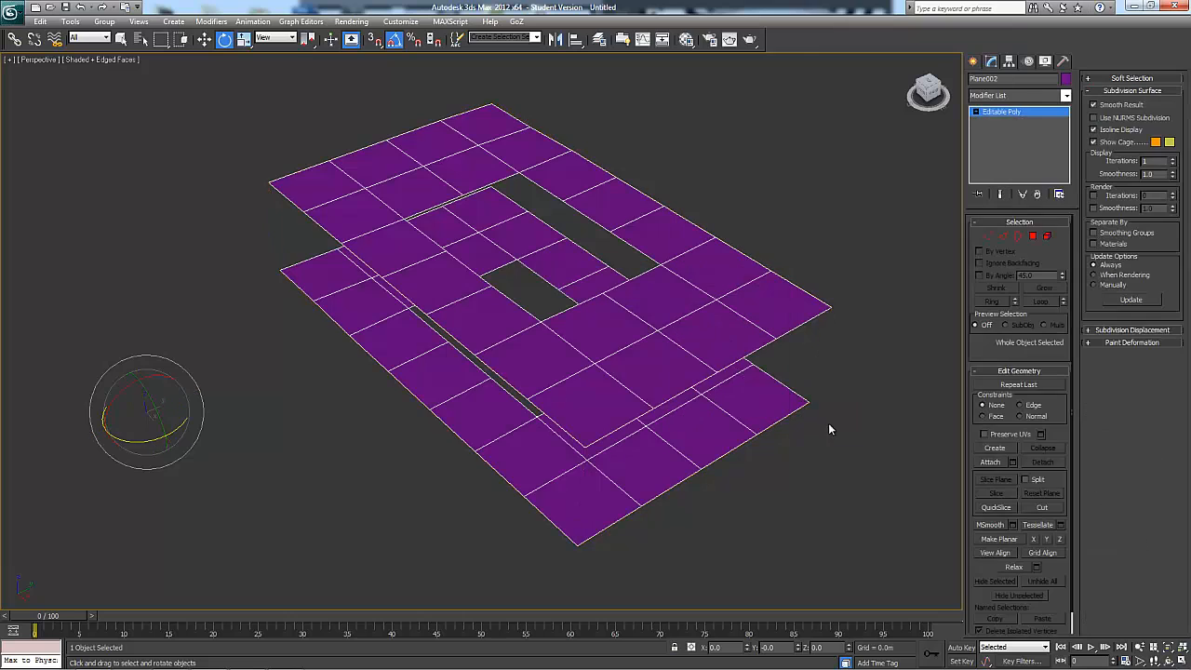
Select the outer borders of both planes again and preview a bridge with 4 segments between them
{"action": "left_click", "coordinate": [1018, 235]}
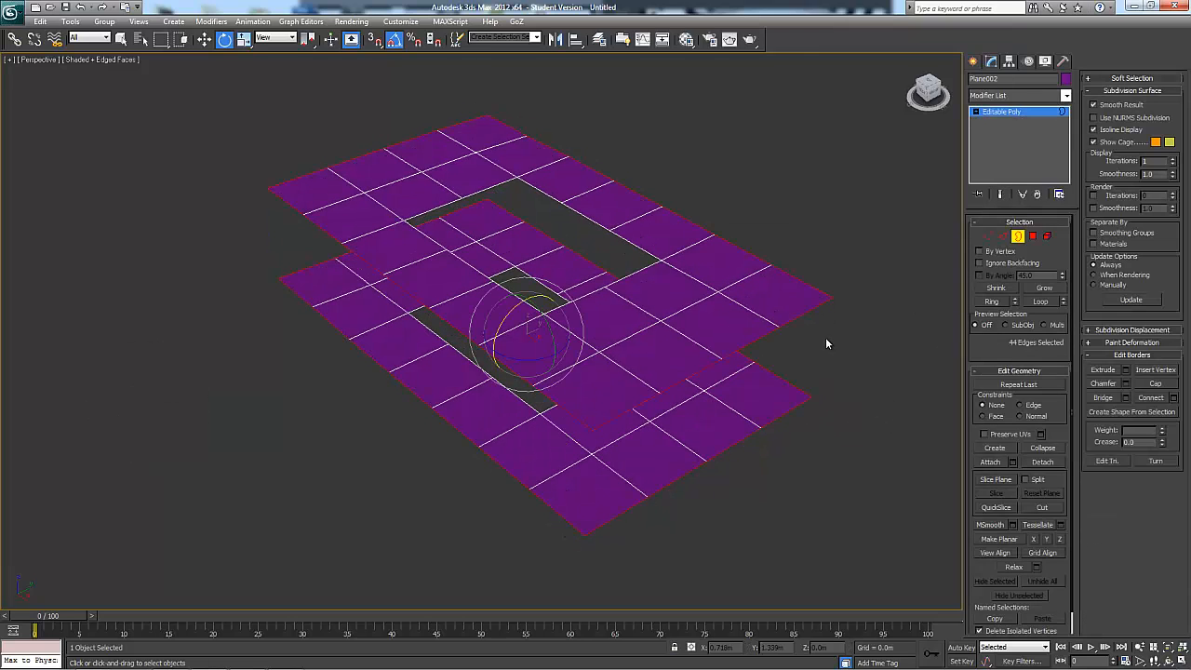
{"action": "left_click", "coordinate": [861, 362]}
{"action": "left_click", "coordinate": [789, 415]}
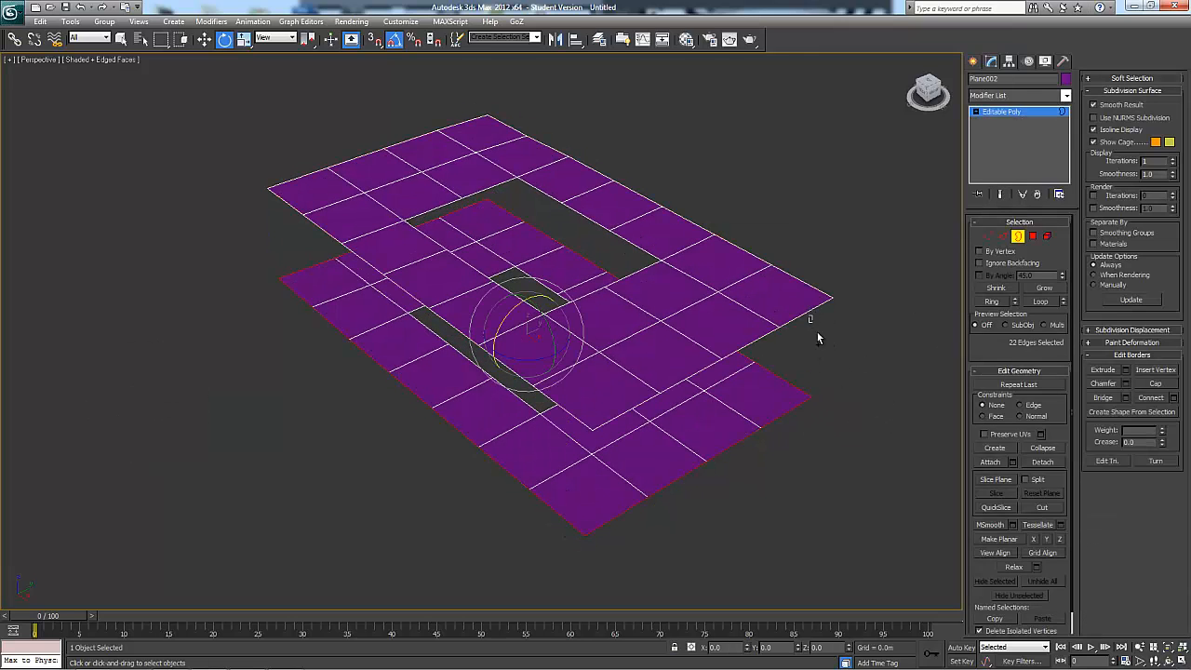
{"action": "left_click", "coordinate": [802, 326], "text": "ctrl"}
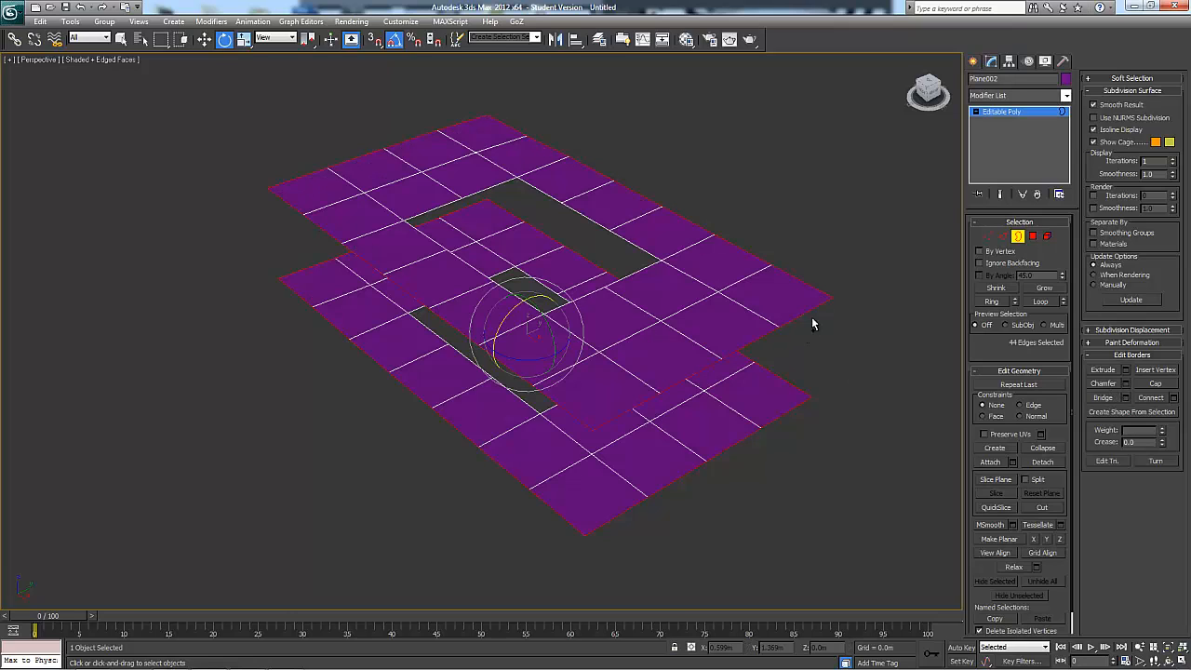
{"action": "left_click", "coordinate": [1127, 397]}
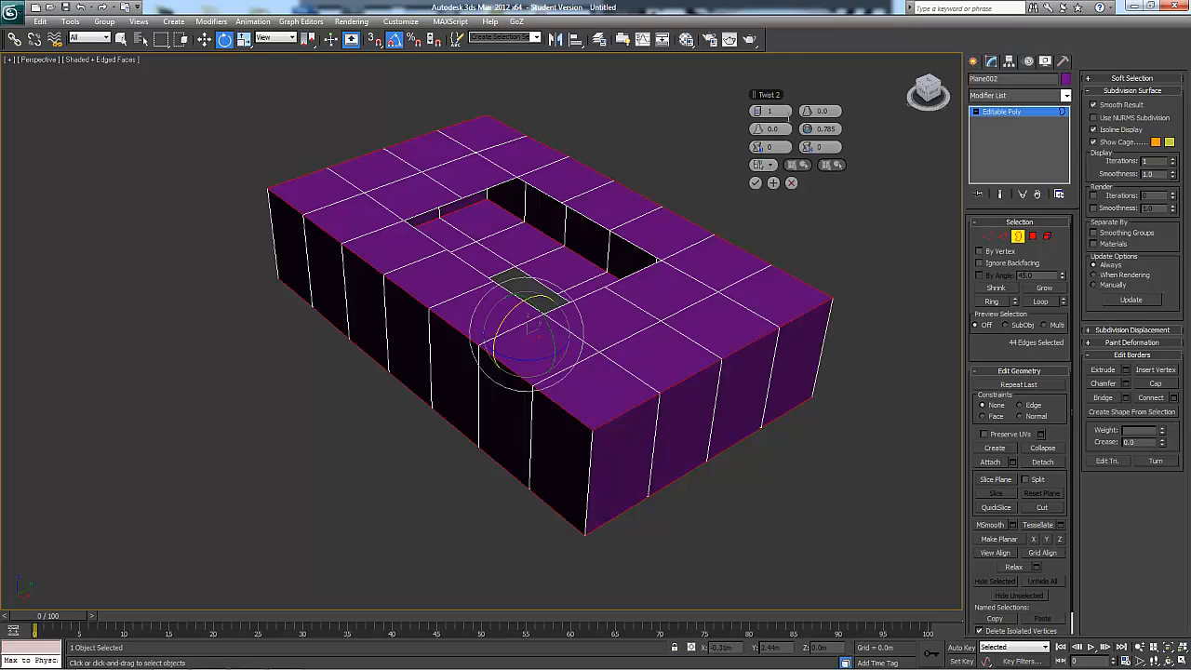
{"action": "left_click", "coordinate": [761, 113]}
{"action": "left_click", "coordinate": [763, 113]}
{"action": "left_click", "coordinate": [763, 113]}
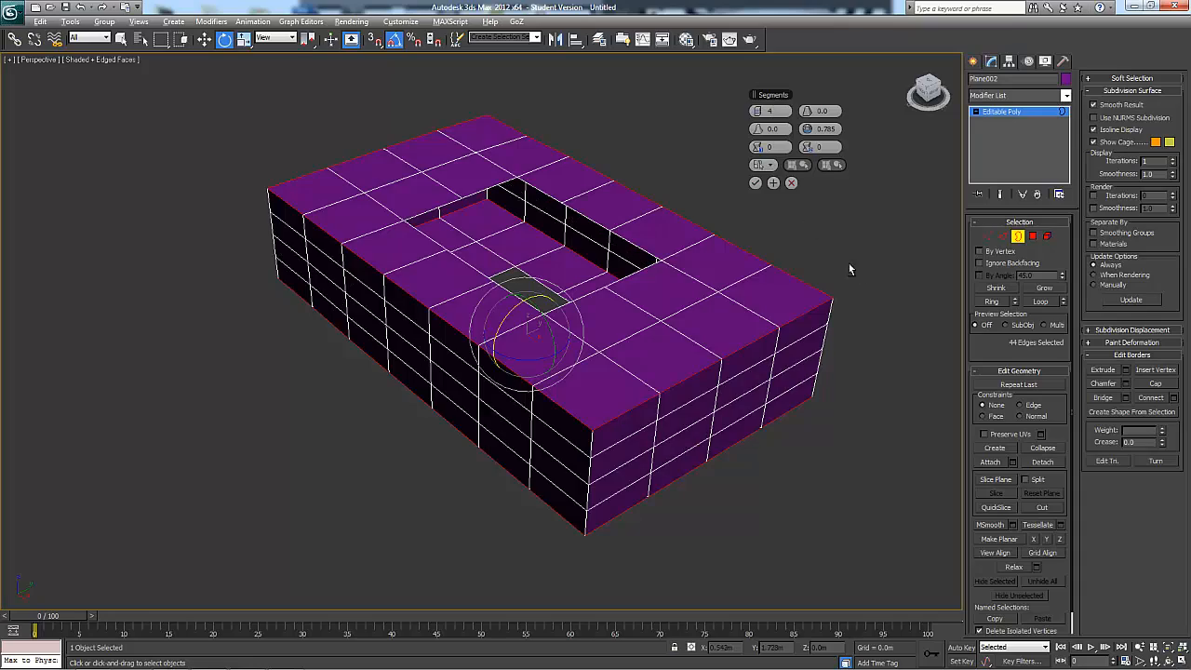
{"action": "middle_click_drag", "start_coordinate": [849, 264], "coordinate": [809, 214], "text": "alt"}
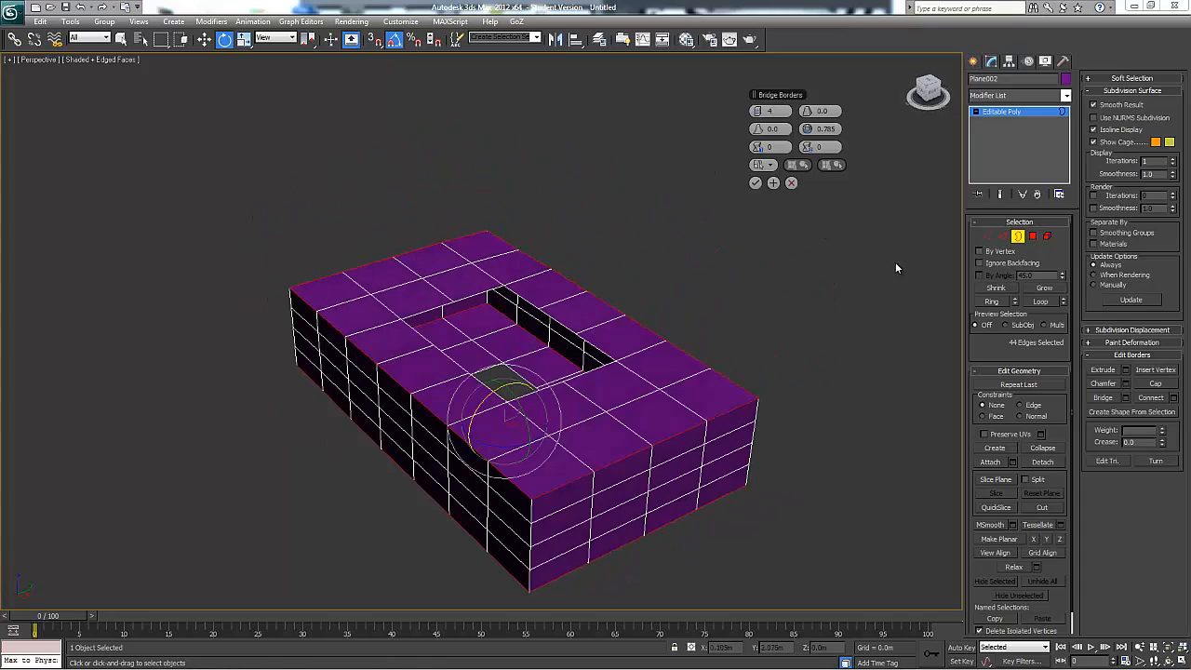
{"action": "middle_click_drag", "start_coordinate": [865, 393], "coordinate": [790, 327], "text": "alt"}
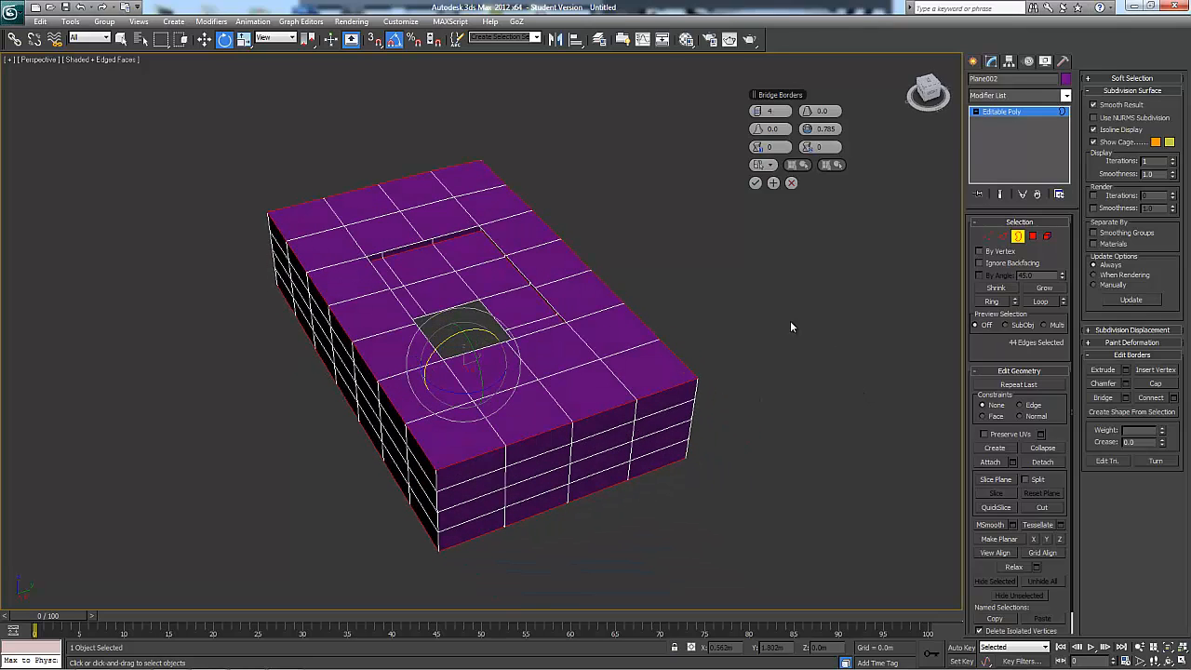
Leave border editing without keeping the bridge and open the Reset XForm utility for the planes object
{"action": "left_click", "coordinate": [1063, 60]}
{"action": "left_click", "coordinate": [1028, 215]}
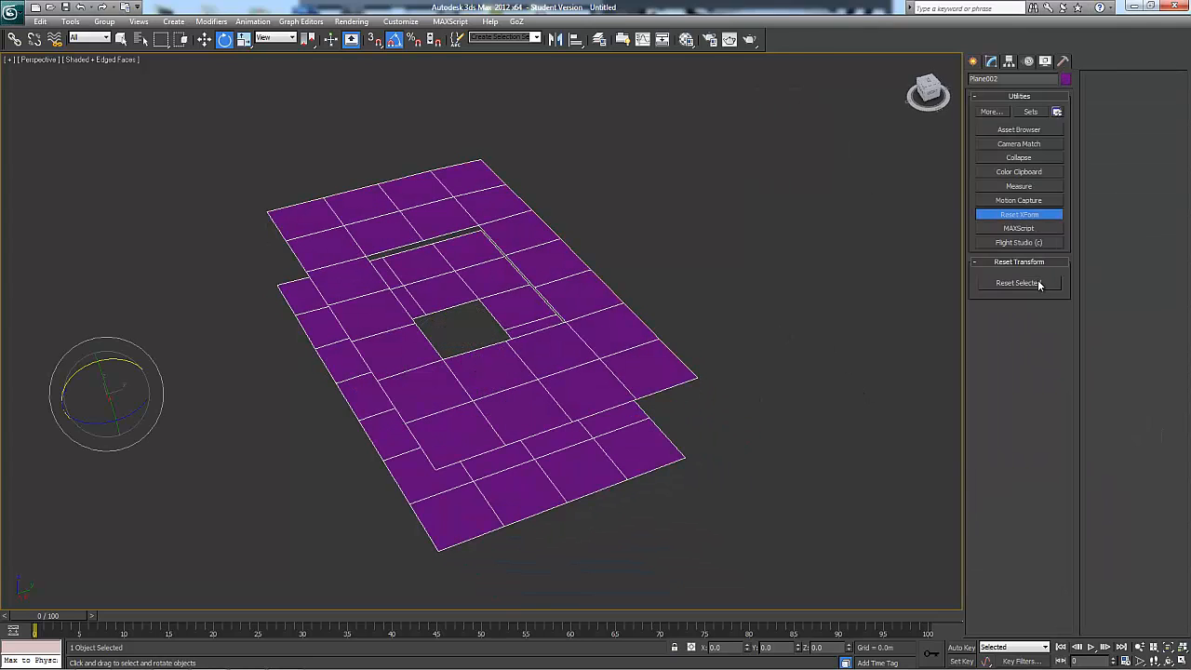
{"action": "middle_click_drag", "start_coordinate": [787, 331], "coordinate": [804, 314], "text": "alt"}
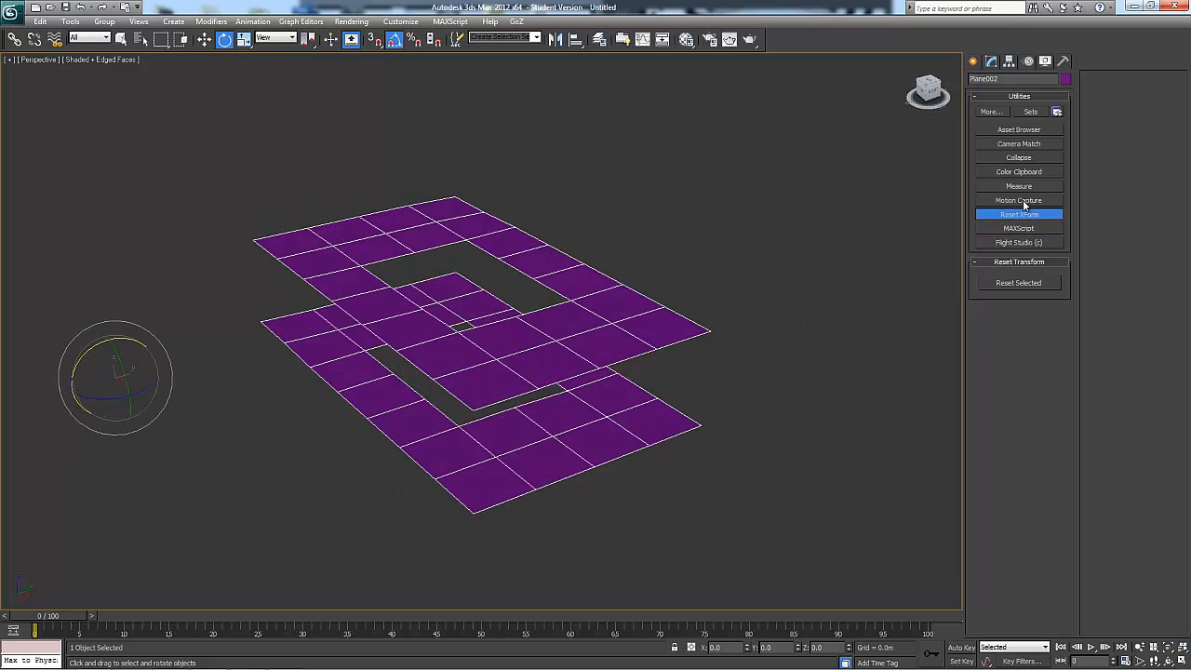
{"action": "middle_click_drag", "start_coordinate": [818, 278], "coordinate": [252, 329], "text": "alt"}
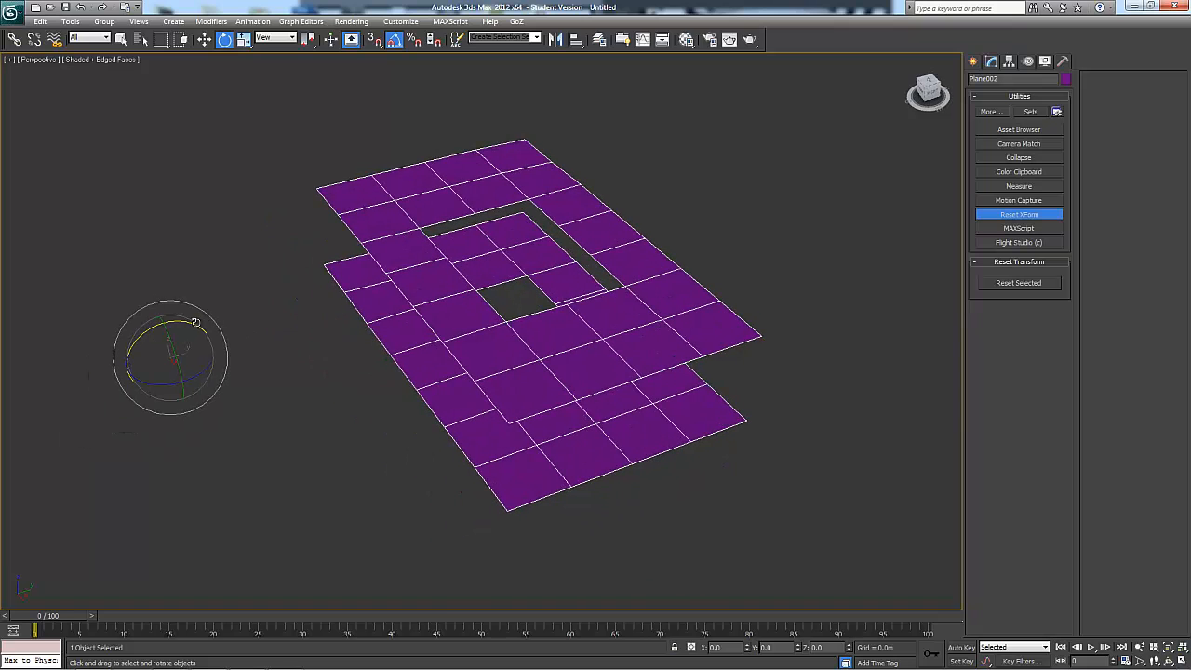
Rotate the planes object 30 degrees about X and -50 degrees about Z
{"action": "left_click_drag", "start_coordinate": [187, 322], "coordinate": [171, 316]}
{"action": "middle_click_drag", "start_coordinate": [198, 321], "coordinate": [319, 377], "text": "alt"}
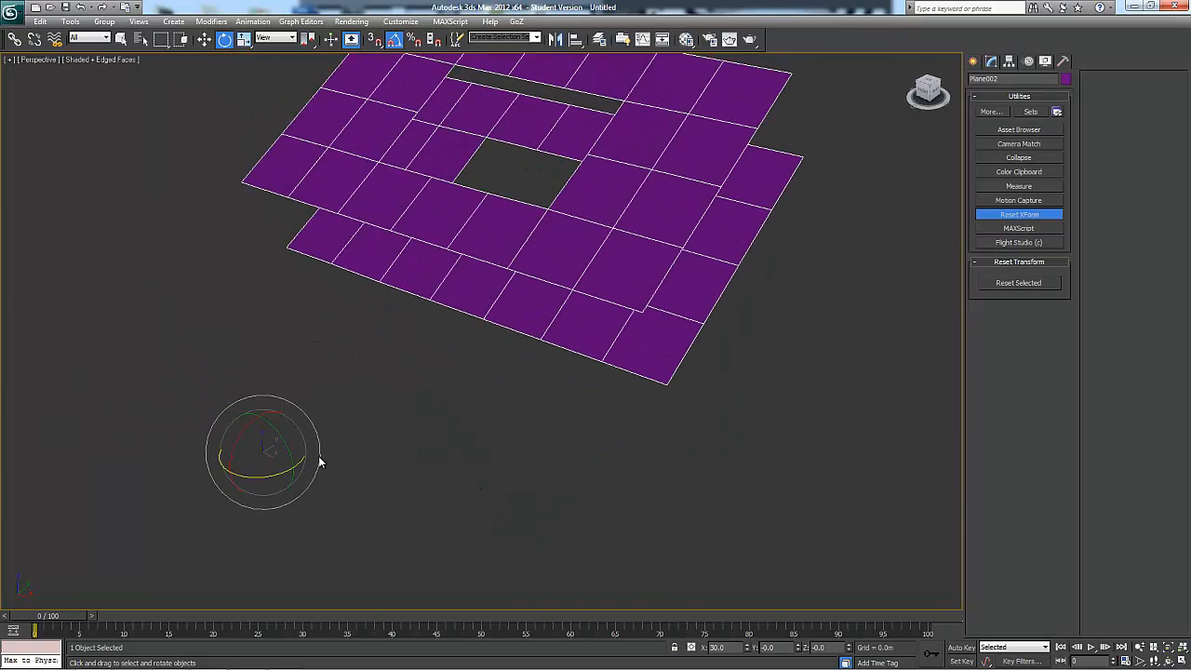
{"action": "mouse_move", "coordinate": [298, 463]}
{"action": "middle_mouse_down", "text": "alt"}
{"action": "mouse_move", "coordinate": [270, 452]}
{"action": "mouse_move", "coordinate": [226, 478]}
{"action": "mouse_move", "coordinate": [283, 451]}
{"action": "middle_mouse_up", "text": "alt"}
{"action": "left_click_drag", "start_coordinate": [299, 464], "coordinate": [270, 474]}
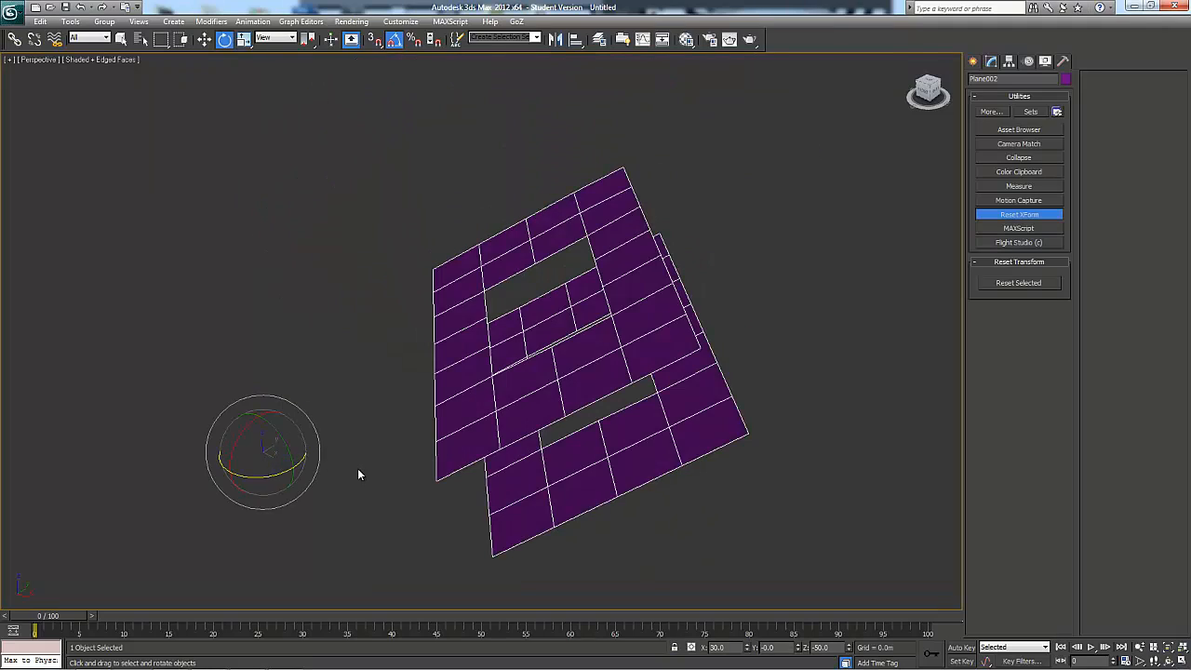
{"action": "middle_click_drag", "start_coordinate": [497, 364], "coordinate": [588, 300], "text": "alt"}
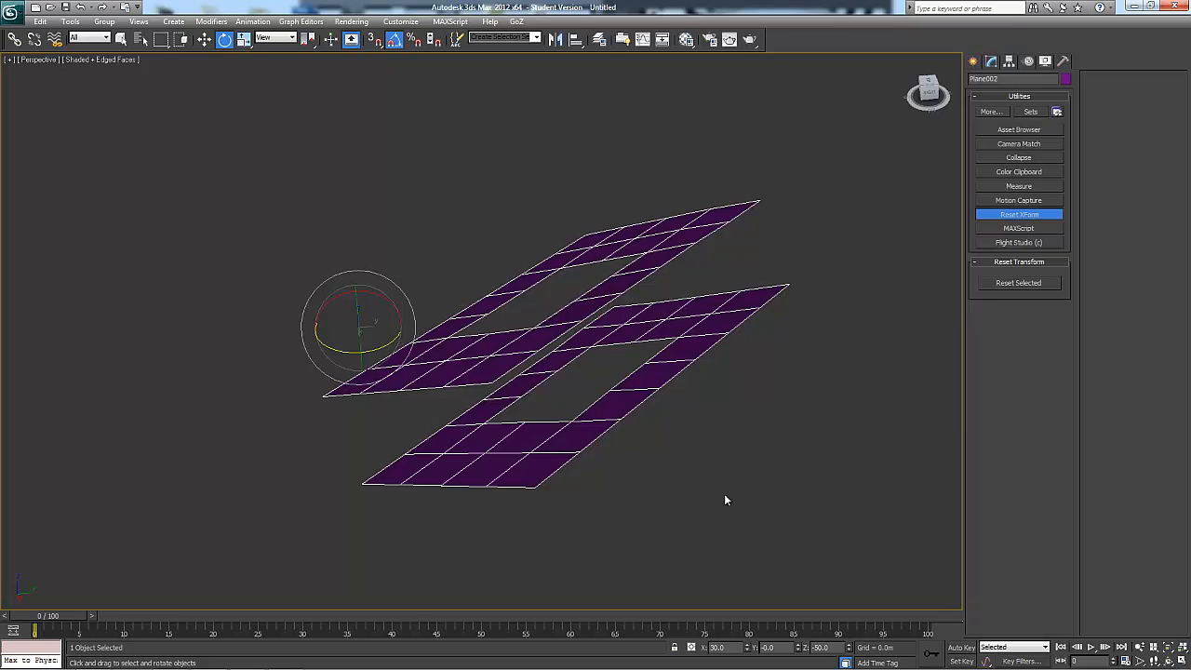
Compare the object's position, rotation and scale values by switching transform tools, and display the viewport grid
{"action": "key", "text": "w"}
{"action": "key", "text": "e"}
{"action": "key", "text": "r"}
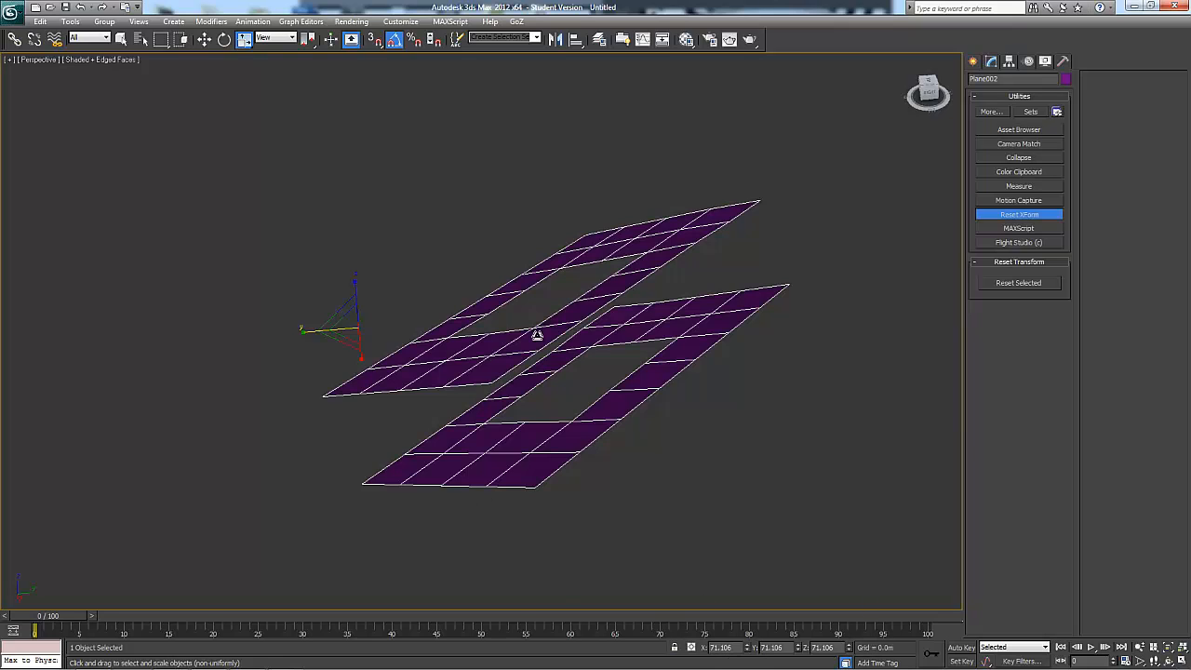
{"action": "key", "text": "e"}
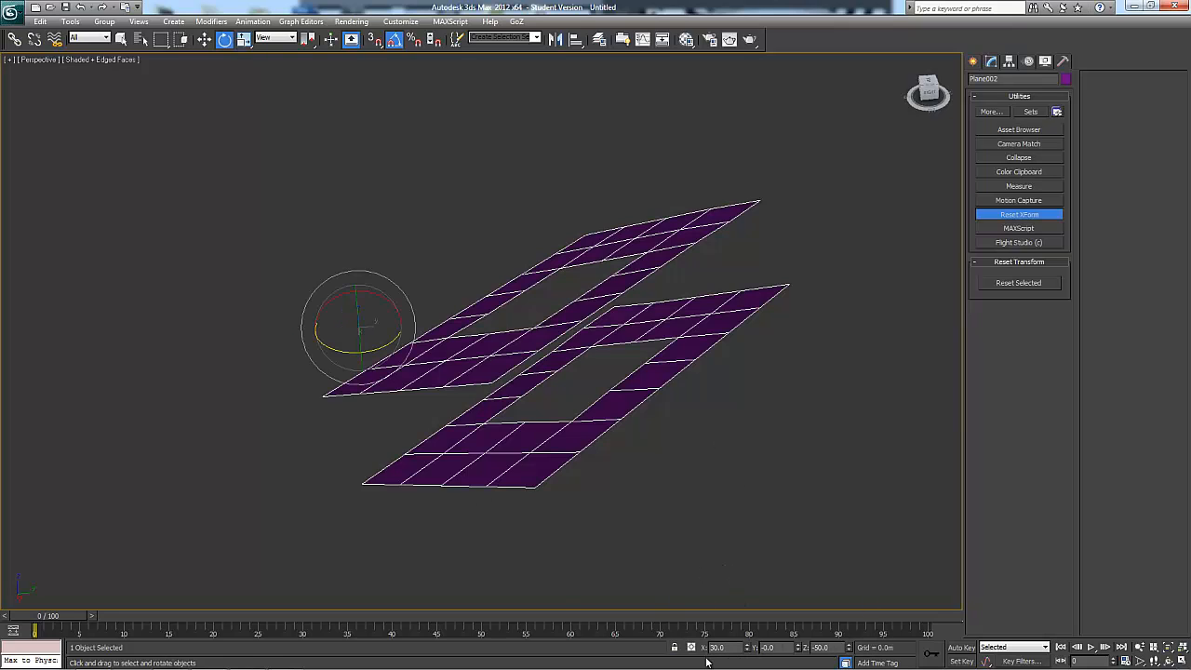
{"action": "middle_click_drag", "start_coordinate": [643, 453], "coordinate": [719, 392], "text": "alt"}
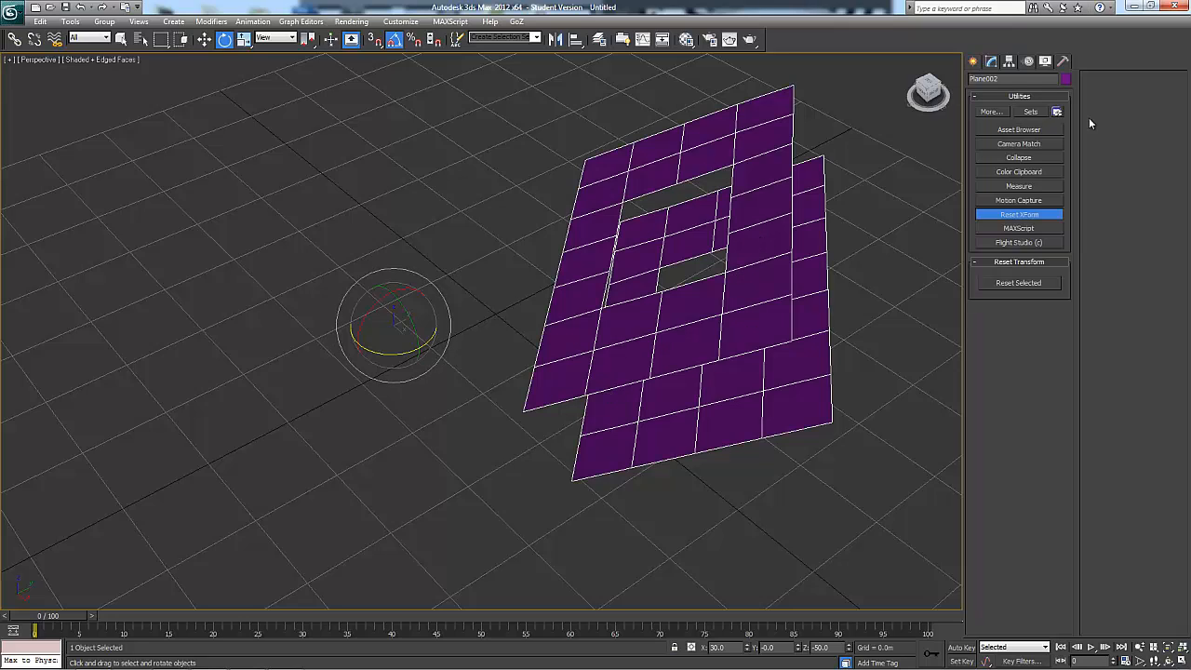
Center the pivot point of the planes object on its geometry
{"action": "left_click", "coordinate": [1010, 61]}
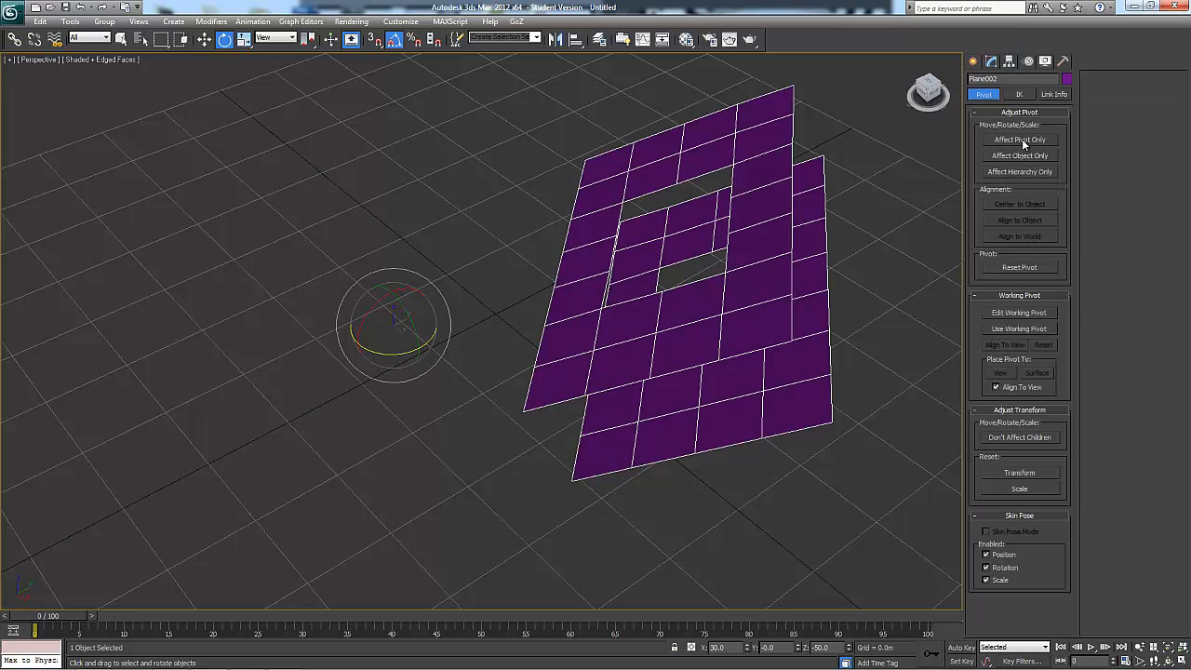
{"action": "left_click", "coordinate": [1023, 141]}
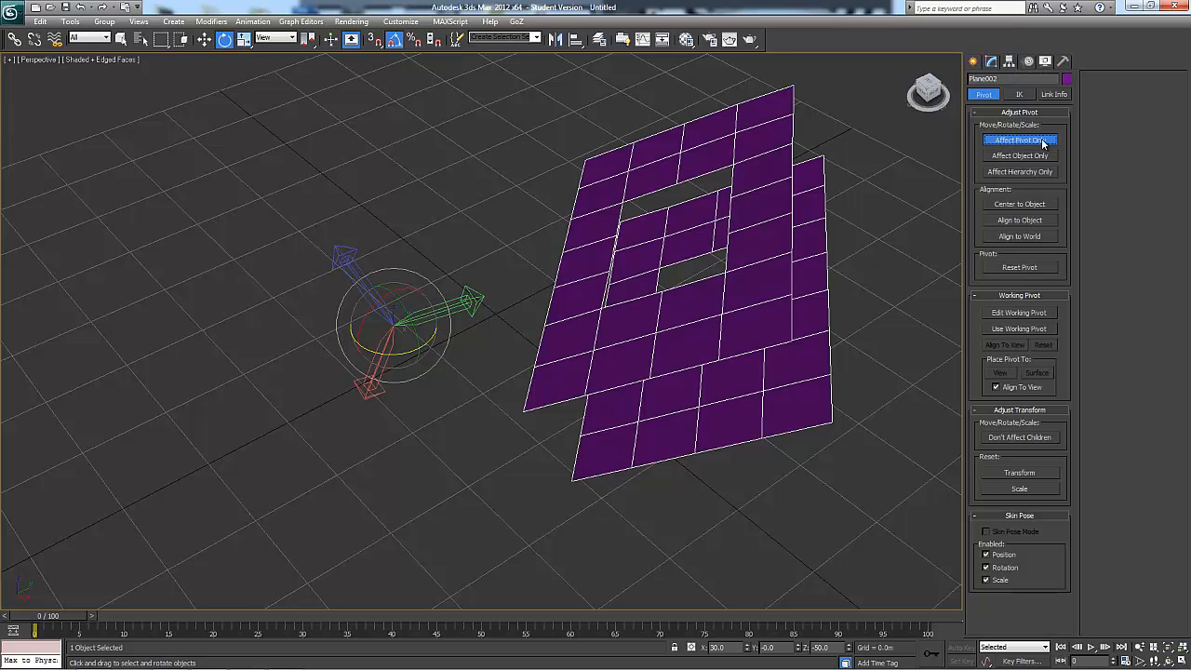
{"action": "left_click", "coordinate": [1019, 204]}
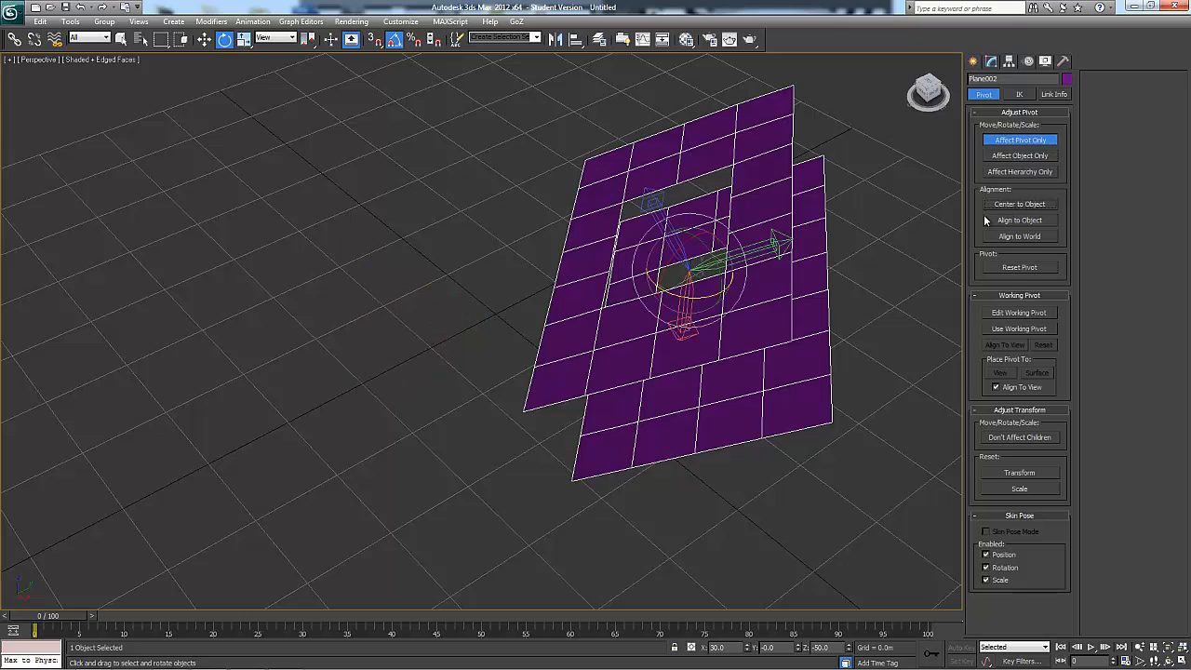
{"action": "left_click", "coordinate": [1000, 139]}
Set the Rotate and Move tools to the Local coordinate system and examine the tilted planes' axes from several angles
{"action": "left_click", "coordinate": [275, 38]}
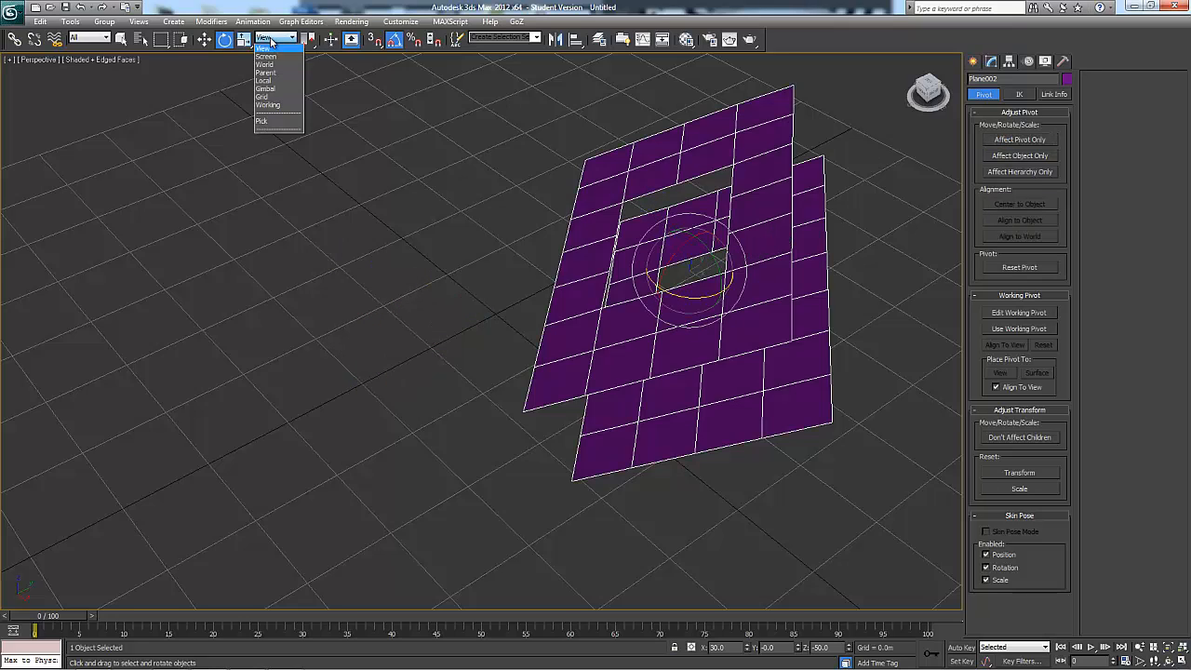
{"action": "left_click", "coordinate": [275, 81]}
{"action": "key", "text": "w"}
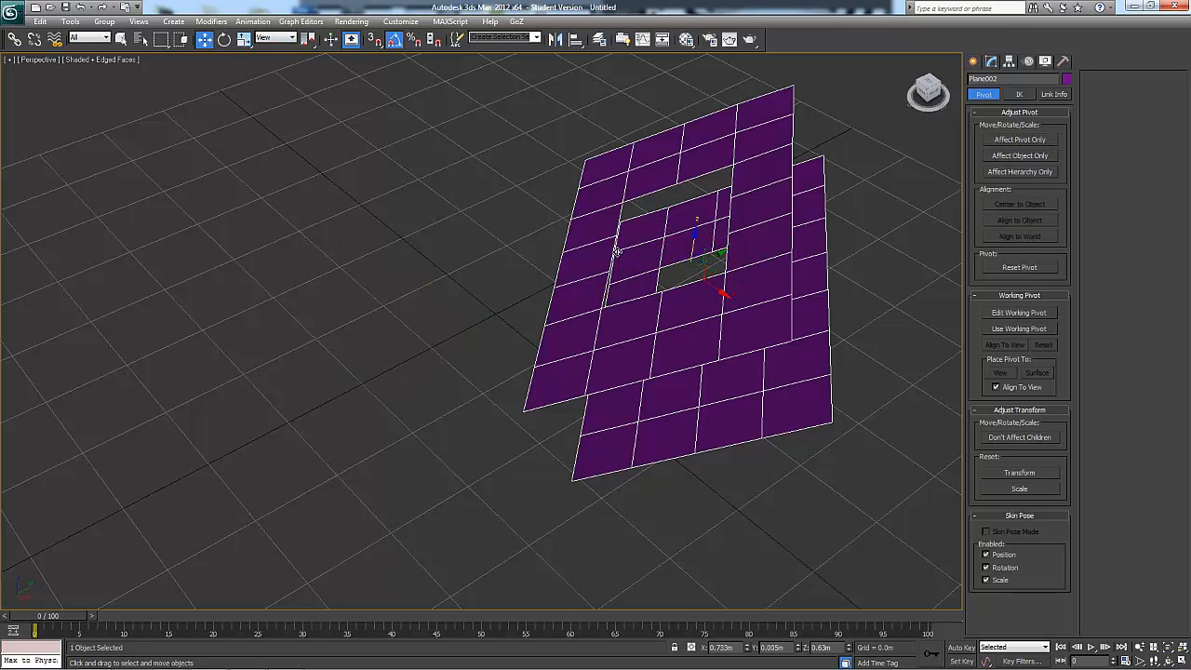
{"action": "left_click", "coordinate": [275, 38]}
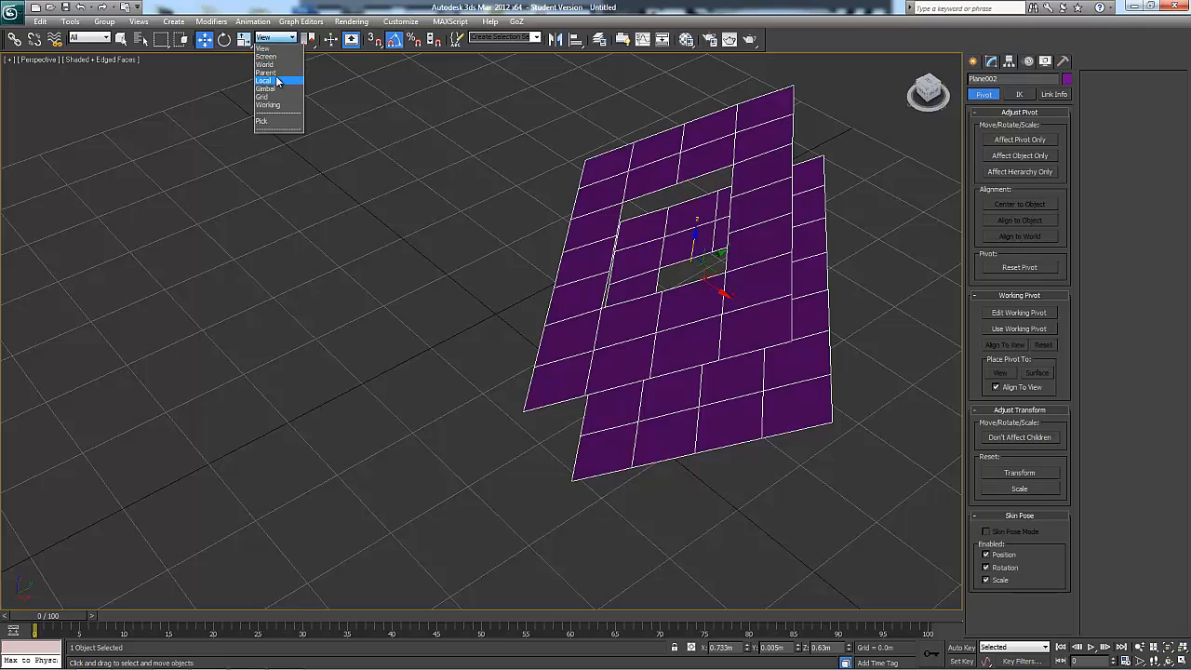
{"action": "left_click", "coordinate": [275, 81]}
{"action": "middle_click_drag", "start_coordinate": [574, 263], "coordinate": [660, 198], "text": "alt"}
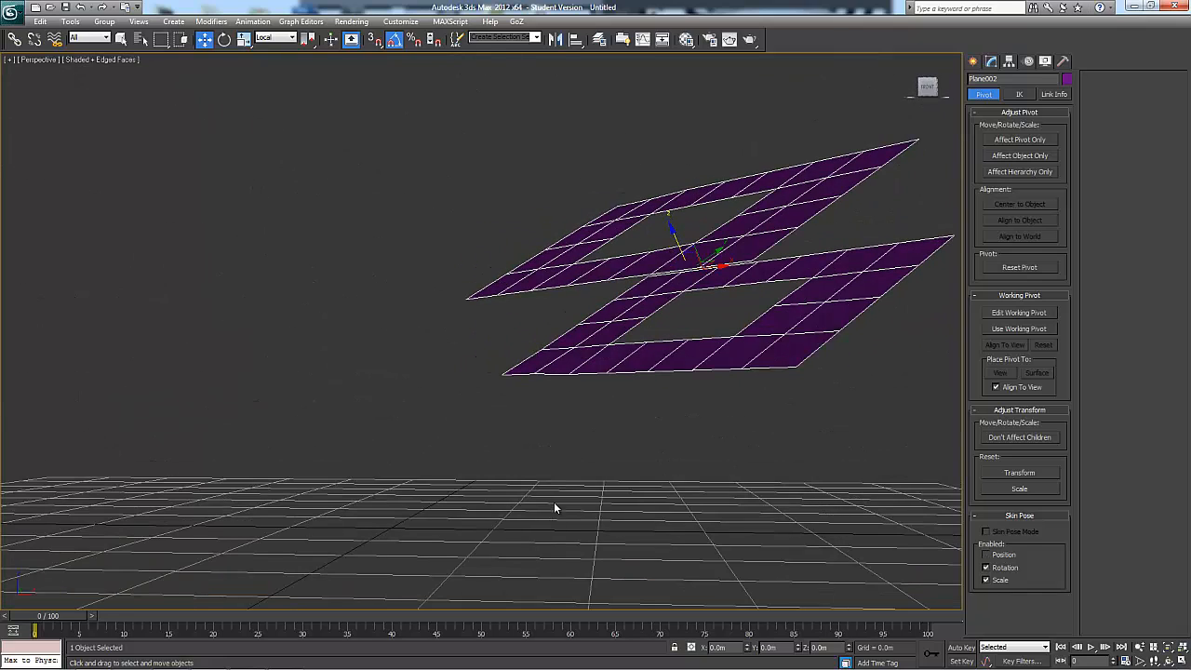
{"action": "middle_click_drag", "start_coordinate": [553, 501], "coordinate": [441, 483], "text": "alt"}
{"action": "middle_click_drag", "start_coordinate": [522, 460], "coordinate": [680, 379], "text": "alt"}
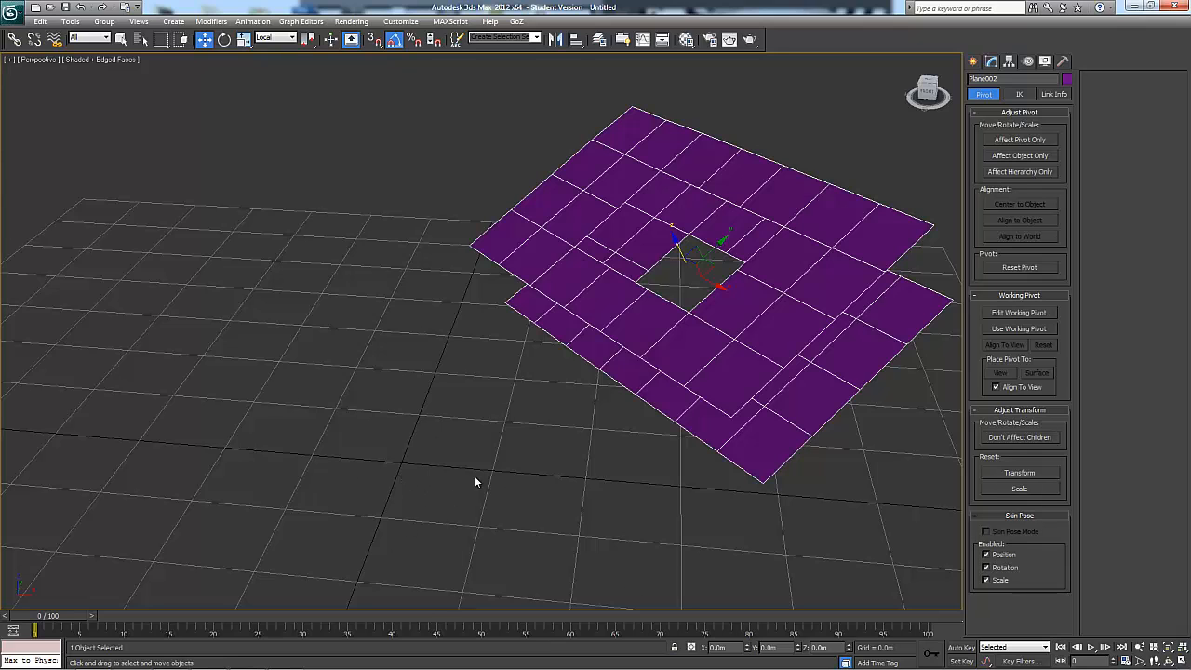
{"action": "middle_click_drag", "start_coordinate": [533, 470], "coordinate": [582, 403], "text": "alt"}
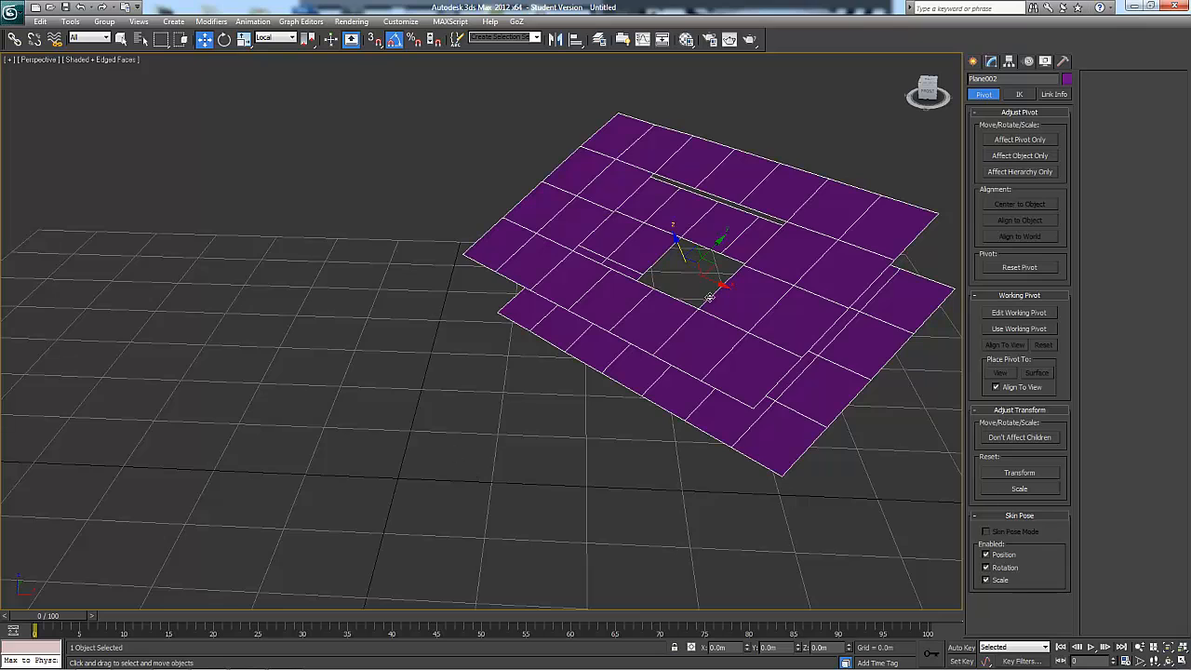
{"action": "middle_click_drag", "start_coordinate": [709, 296], "coordinate": [704, 403], "text": "alt"}
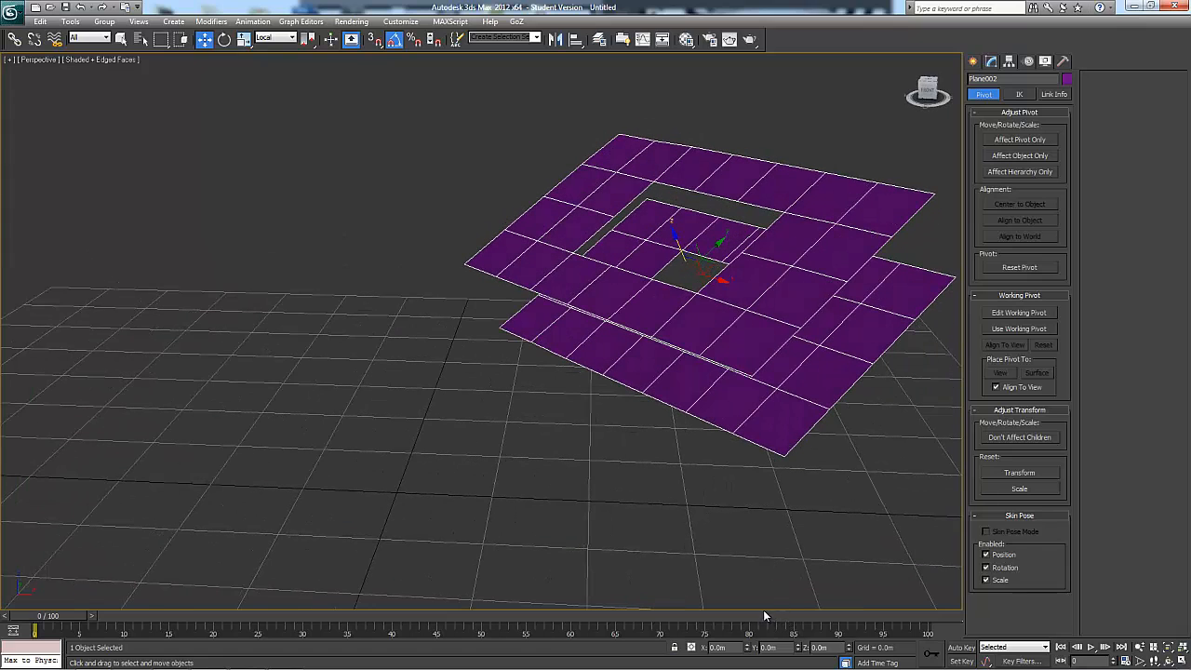
Set the Scale and Rotate tools to the World reference coordinate system for the planes object
{"action": "key", "text": "e"}
{"action": "key", "text": "r"}
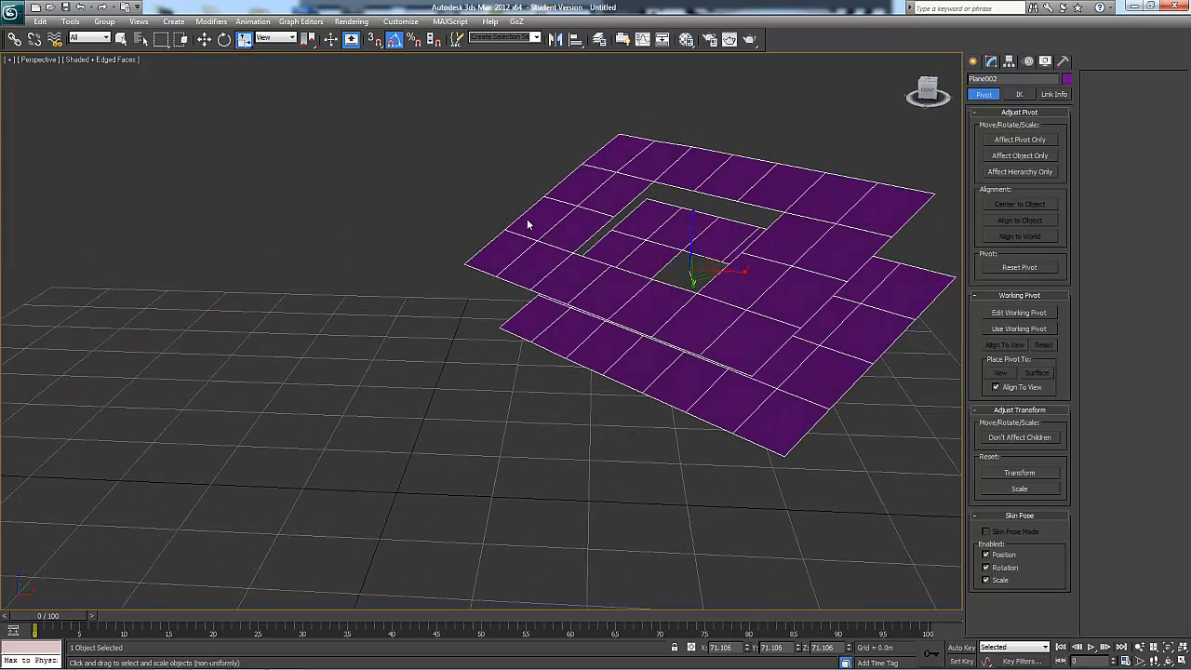
{"action": "left_click", "coordinate": [288, 45]}
{"action": "left_click", "coordinate": [277, 66]}
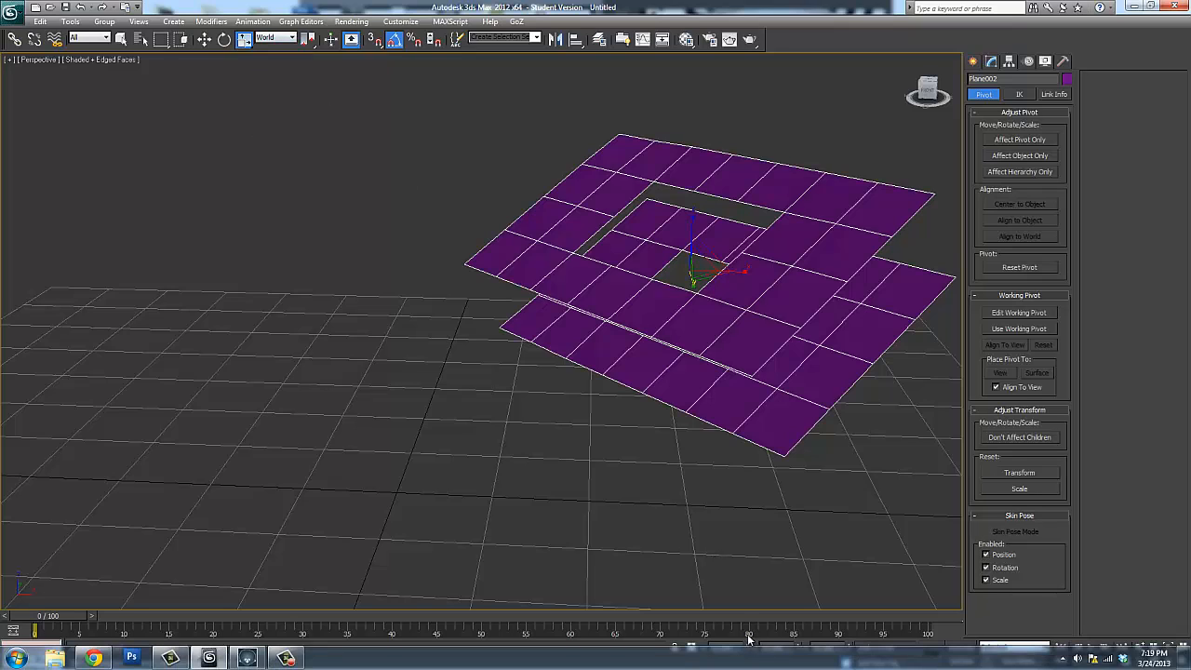
{"action": "key", "text": "e"}
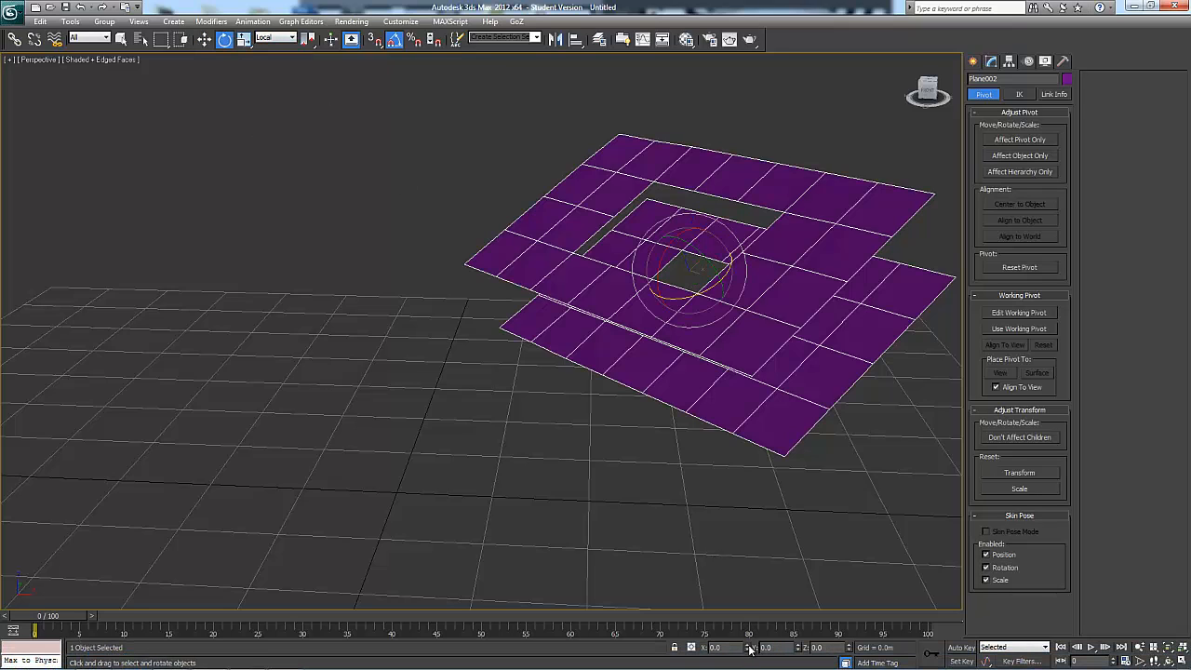
{"action": "left_click", "coordinate": [288, 37]}
{"action": "left_click", "coordinate": [277, 66]}
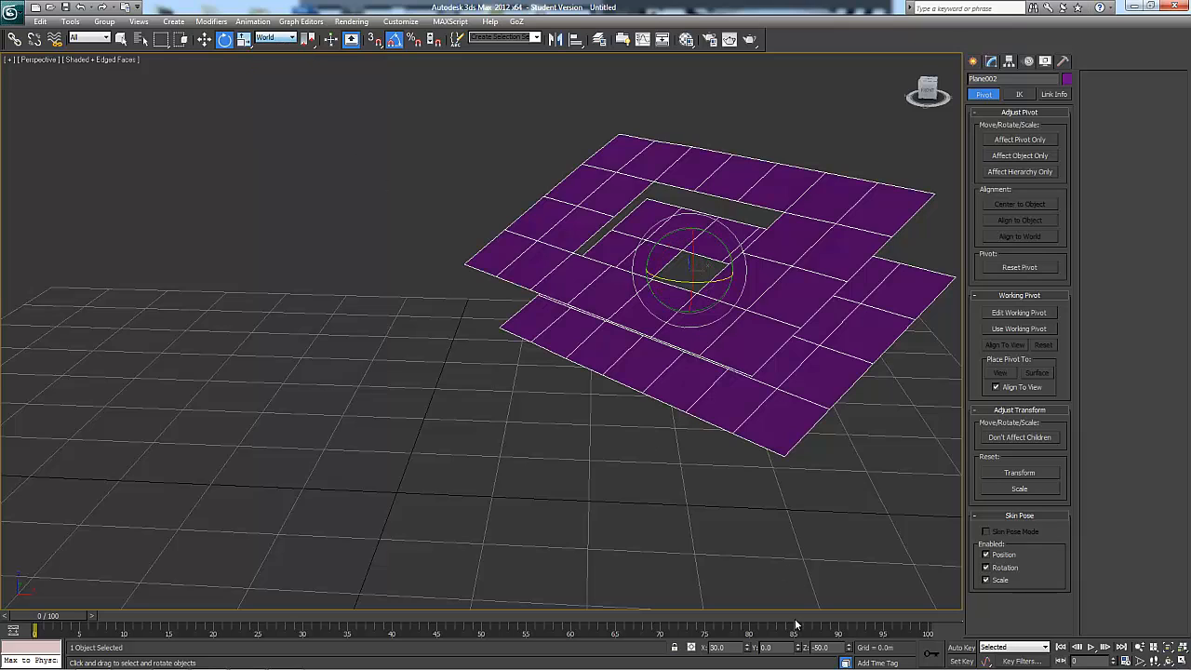
Zero the planes object's X and Z rotation, and undo both changes
{"action": "right_click", "coordinate": [749, 644]}
{"action": "right_click", "coordinate": [840, 647]}
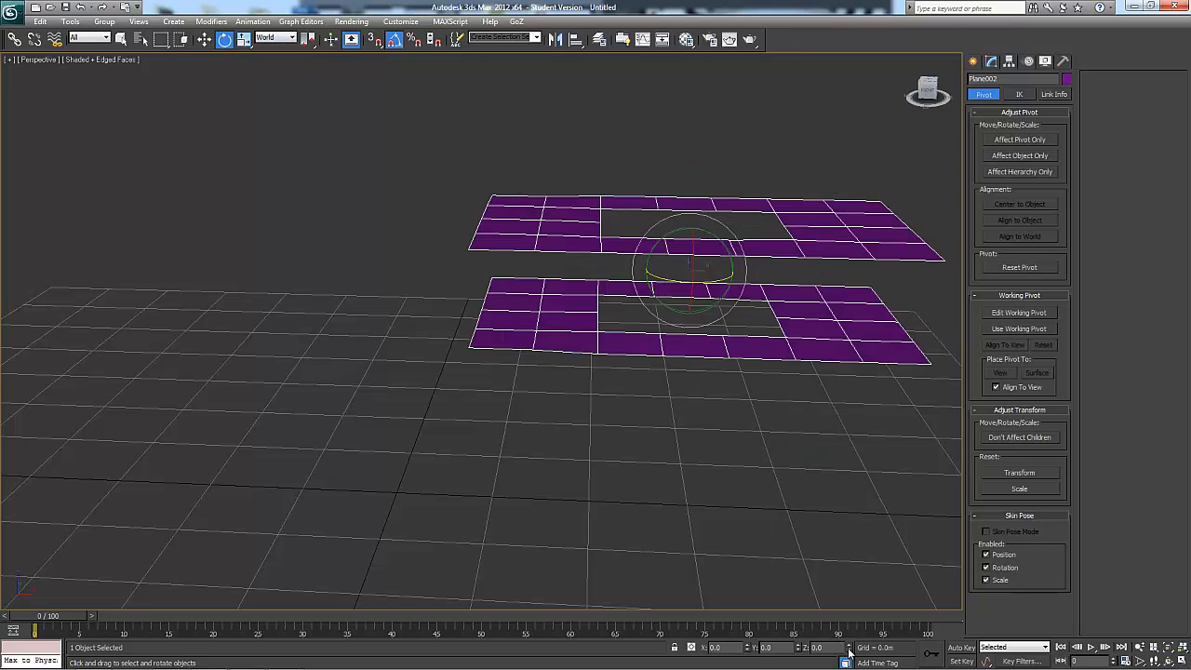
{"action": "middle_click_drag", "start_coordinate": [800, 410], "coordinate": [734, 420], "text": "alt"}
{"action": "key", "text": "ctrl+z"}
{"action": "key", "text": "ctrl+z"}
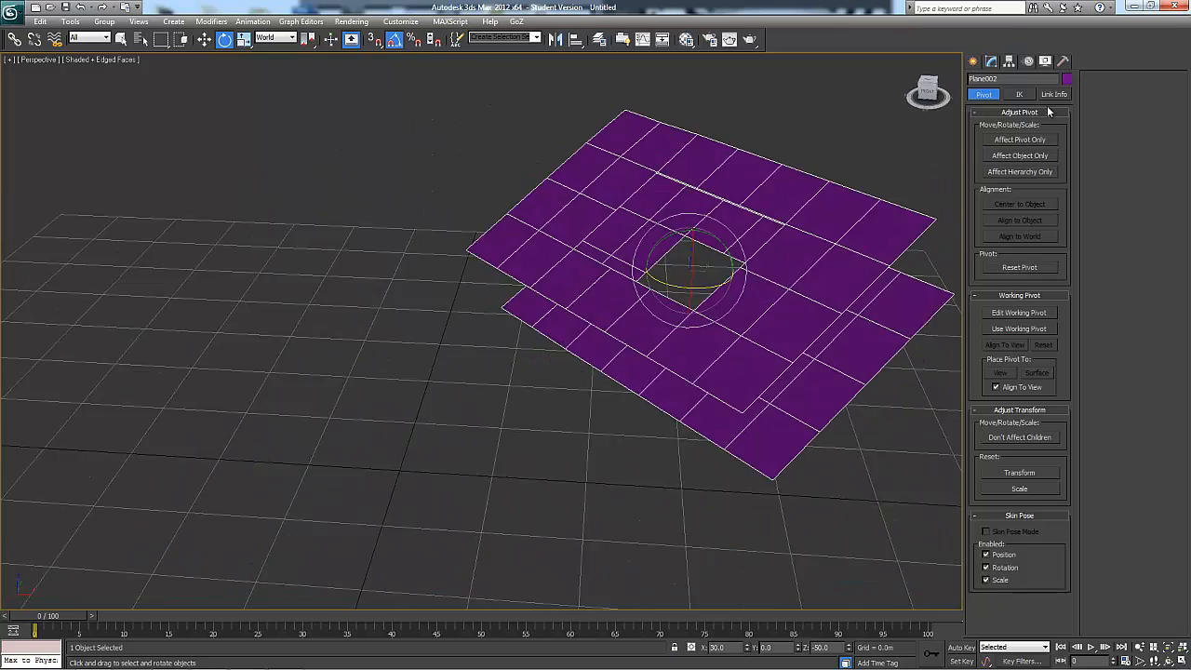
Apply Reset XForm to the rotated planes object and inspect its orientation
{"action": "left_click", "coordinate": [1064, 61]}
{"action": "left_click", "coordinate": [1018, 282]}
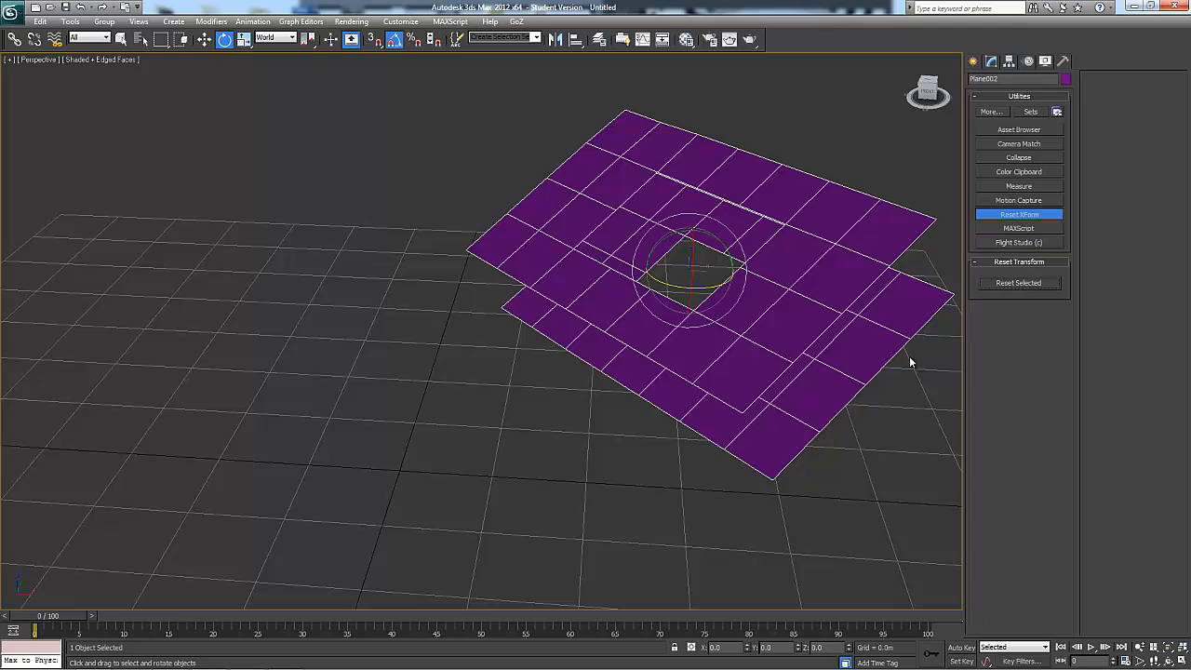
{"action": "middle_click_drag", "start_coordinate": [744, 316], "coordinate": [740, 346], "text": "alt"}
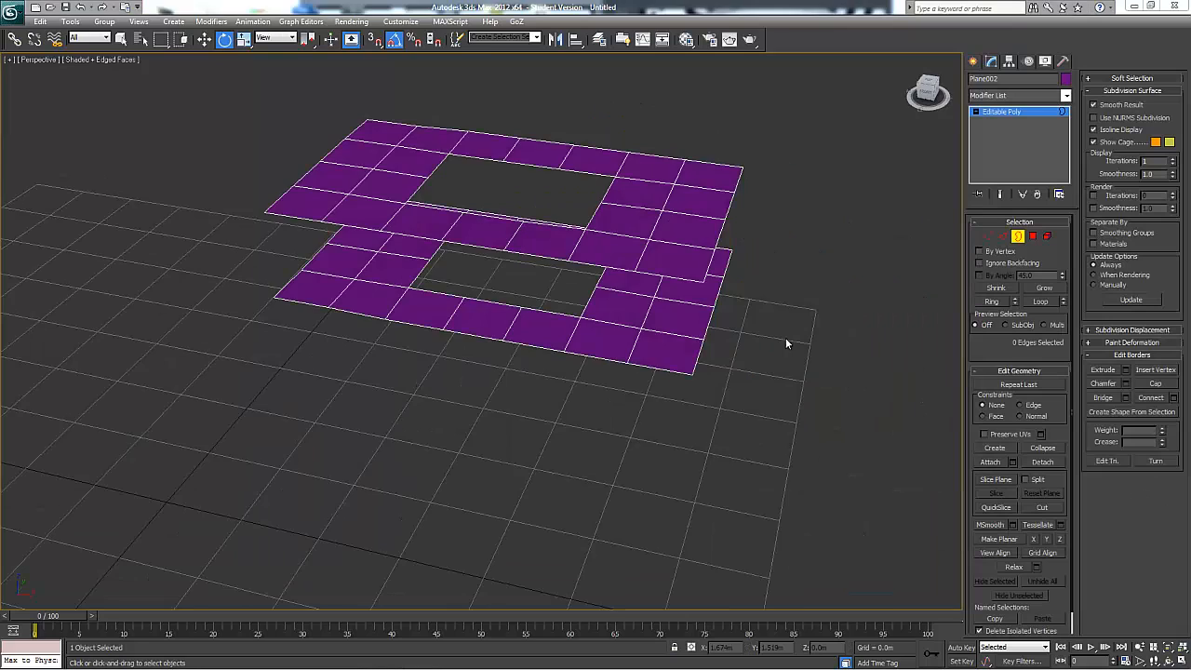
{"action": "mouse_move", "coordinate": [785, 338]}
{"action": "middle_mouse_down", "text": "alt"}
{"action": "mouse_move", "coordinate": [819, 289]}
{"action": "mouse_move", "coordinate": [744, 276]}
{"action": "mouse_move", "coordinate": [765, 347]}
{"action": "middle_mouse_up", "text": "alt"}
Try connecting the upper plane's outer border edges with 3 segments, pinch 9 and slide 2, without applying it
{"action": "left_click", "coordinate": [738, 243]}
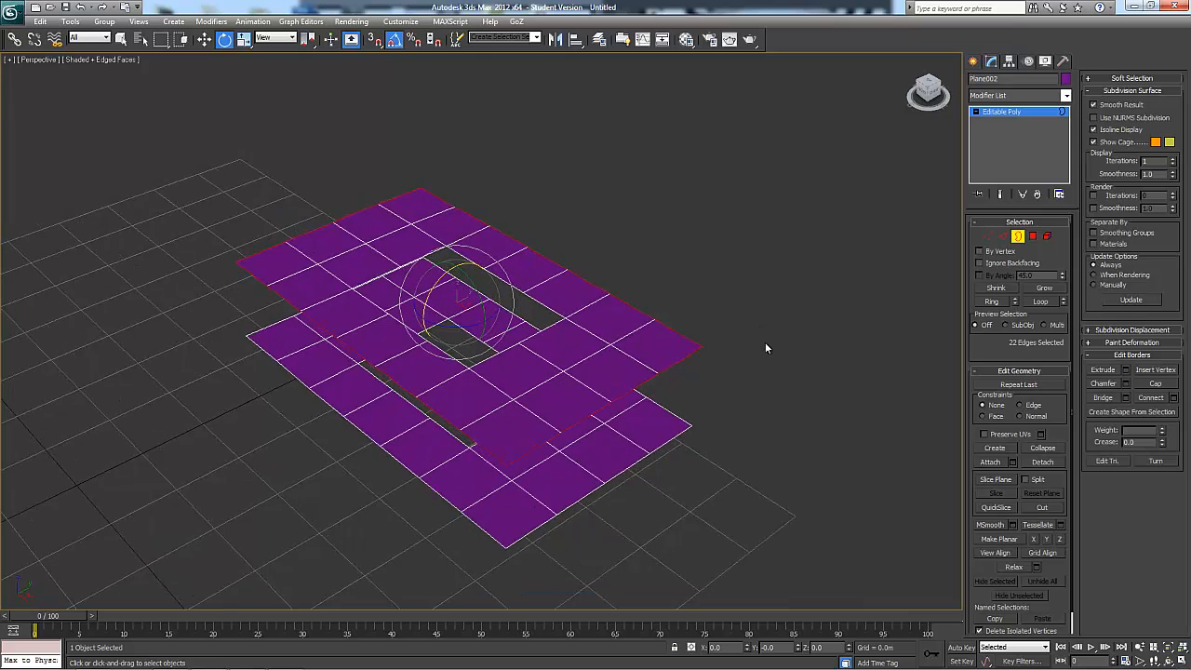
{"action": "scroll", "coordinate": [765, 347], "scroll_direction": "up", "scroll_amount": 6}
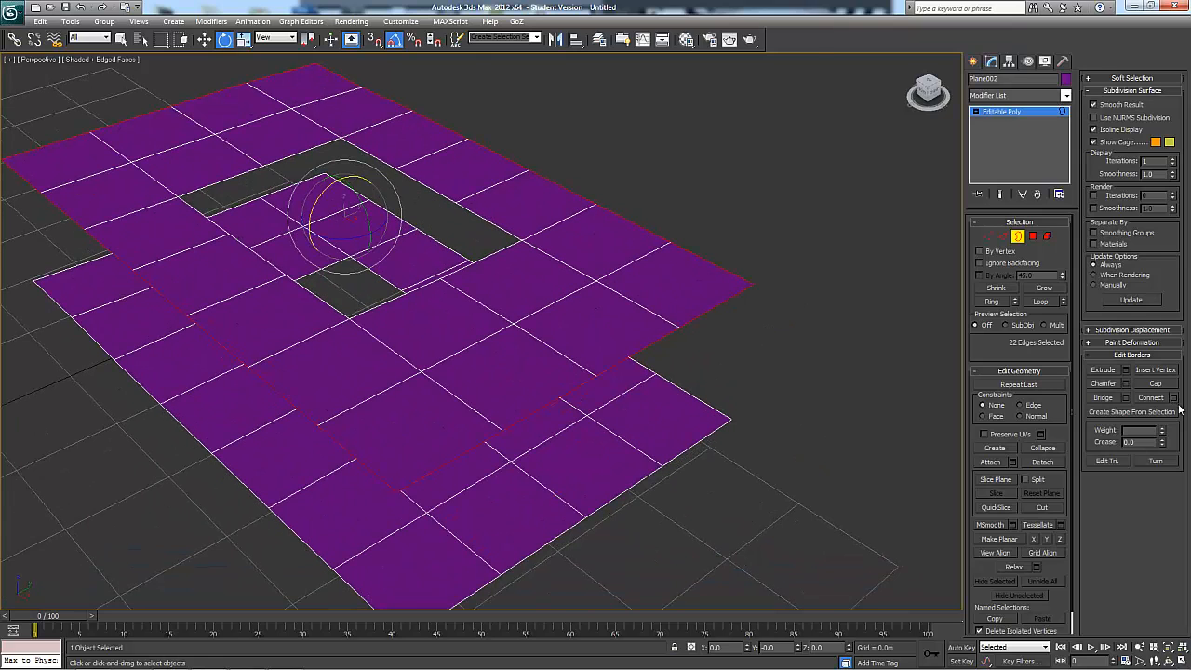
{"action": "left_click", "coordinate": [1174, 399]}
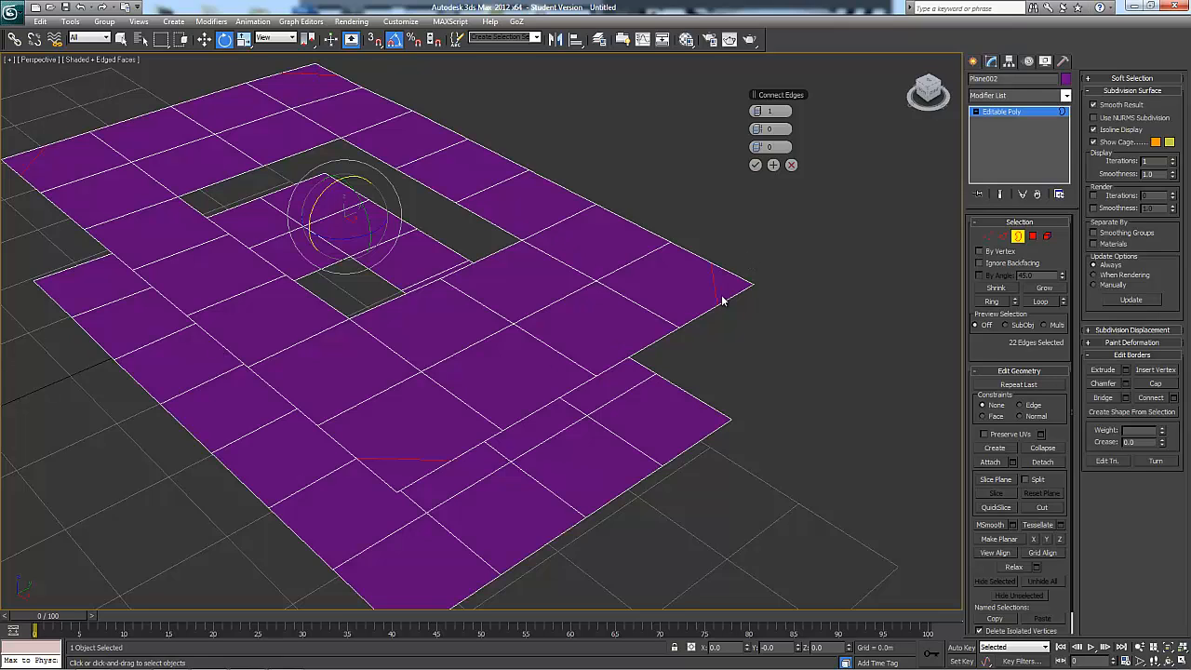
{"action": "middle_click_drag", "start_coordinate": [722, 301], "coordinate": [761, 292], "text": "alt"}
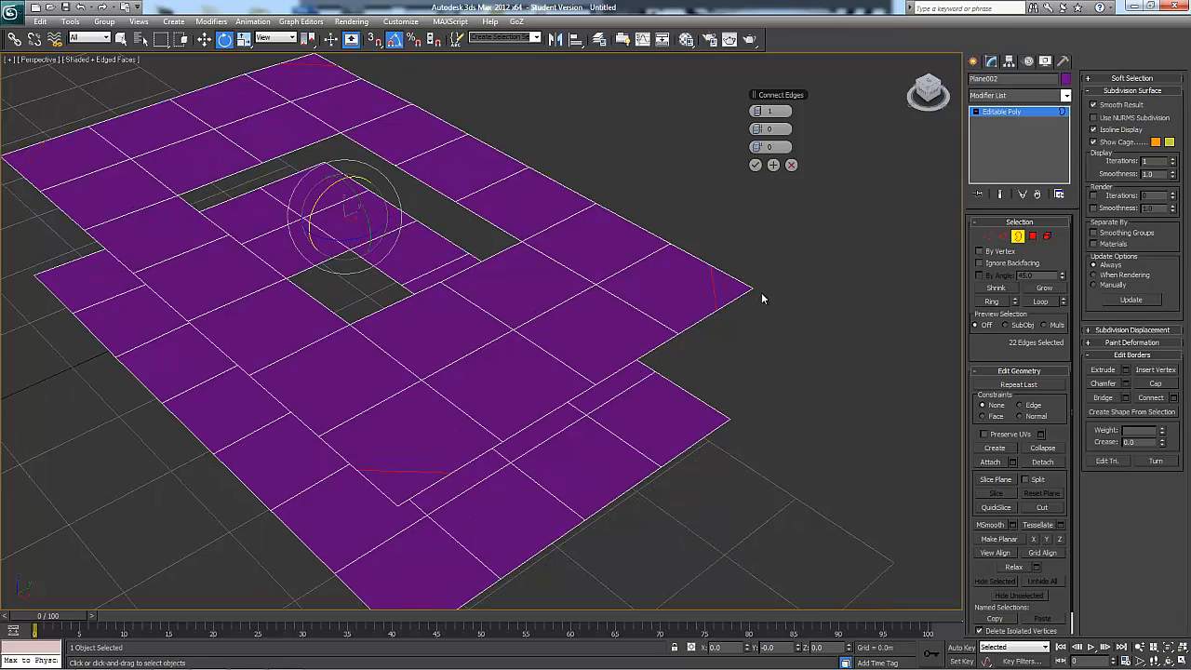
{"action": "left_click", "coordinate": [762, 111]}
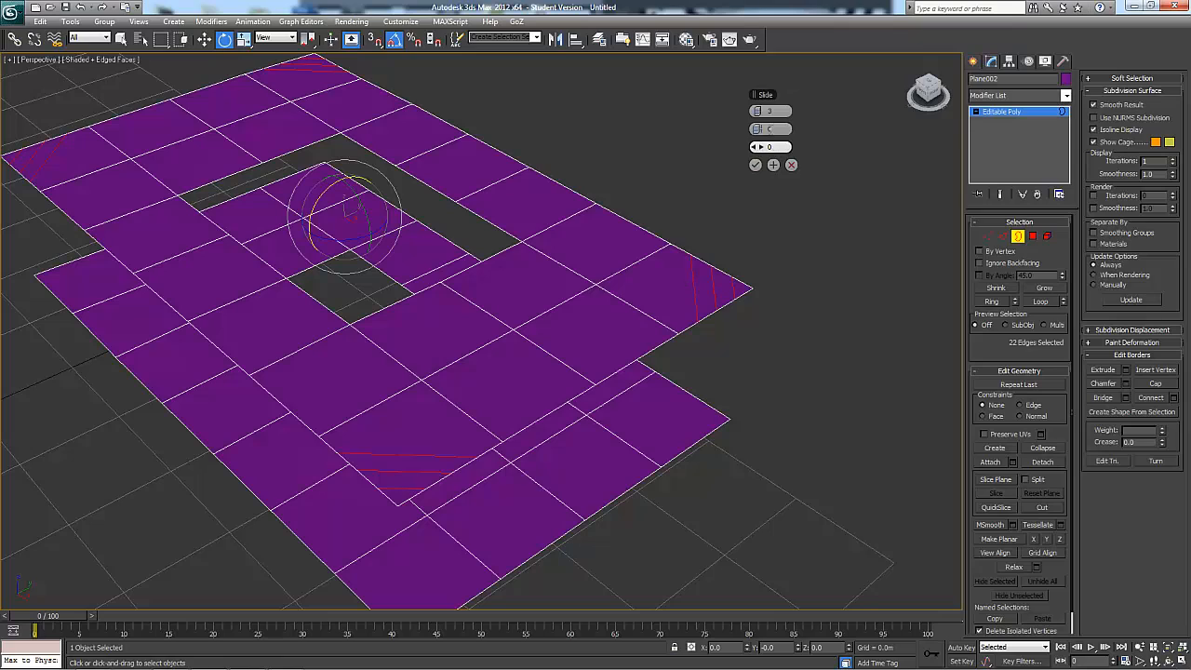
{"action": "mouse_move", "coordinate": [761, 130]}
{"action": "left_mouse_down"}
{"action": "mouse_move", "coordinate": [826, 127]}
{"action": "mouse_move", "coordinate": [800, 125]}
{"action": "mouse_move", "coordinate": [826, 129]}
{"action": "mouse_move", "coordinate": [804, 152]}
{"action": "mouse_move", "coordinate": [774, 149]}
{"action": "left_mouse_up"}
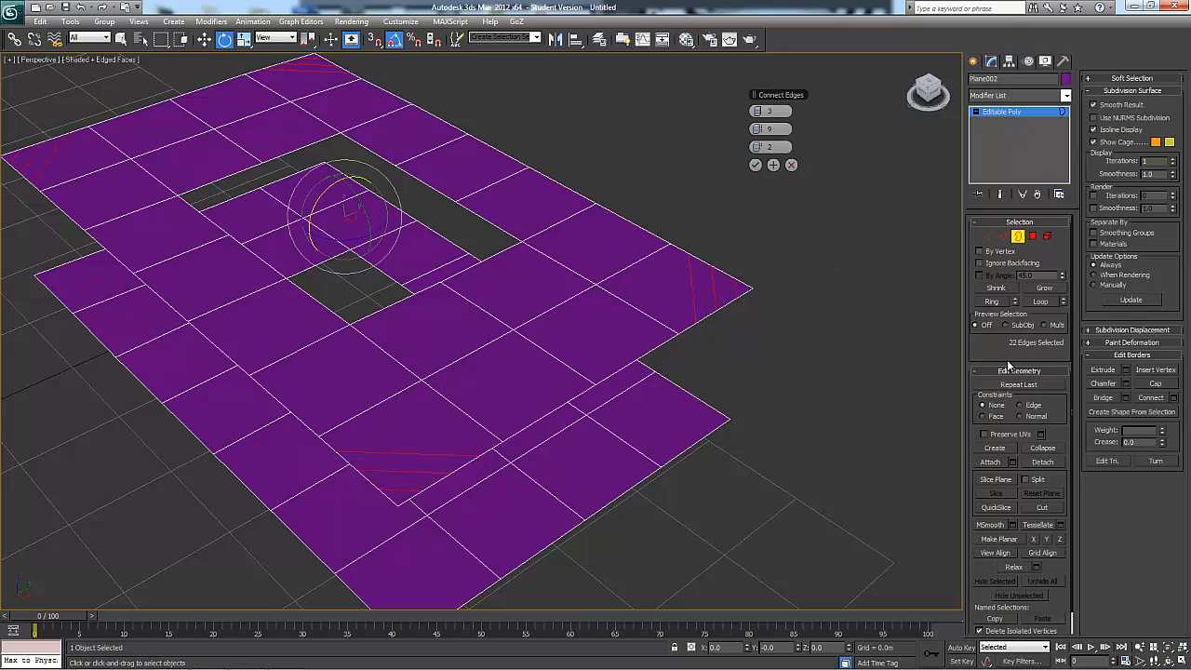
{"action": "left_click", "coordinate": [792, 166]}
Delete all polygons of both stacked planes, including the remaining corner polygon
{"action": "scroll", "coordinate": [822, 262], "scroll_direction": "down", "scroll_amount": 6}
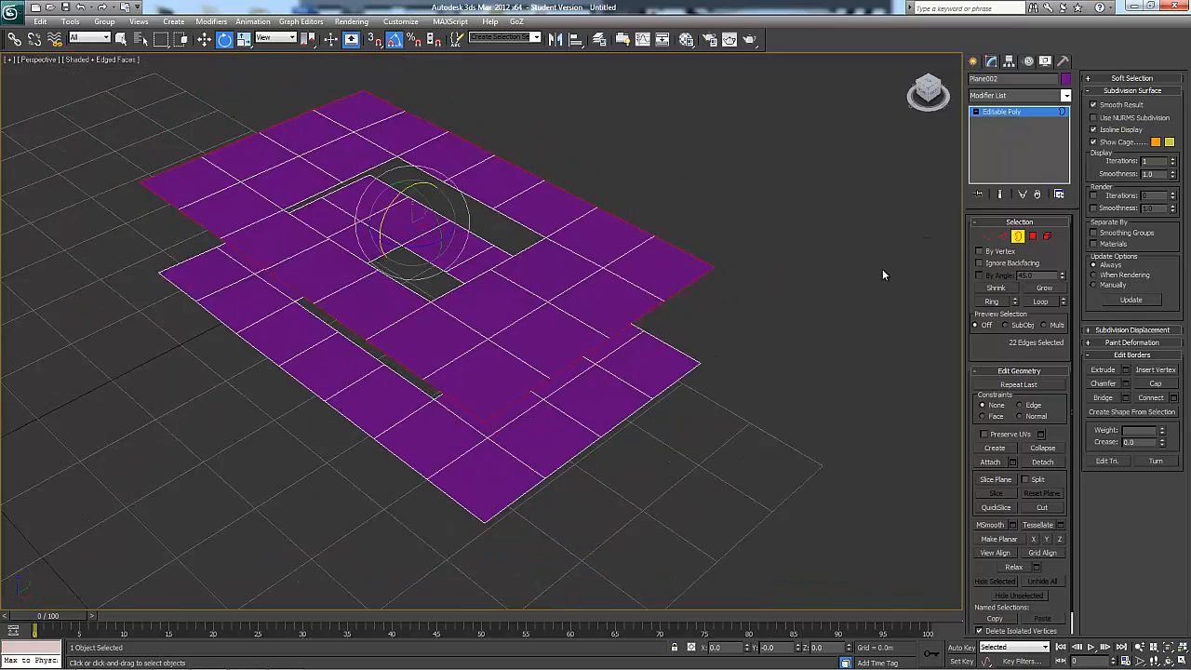
{"action": "middle_click_drag", "start_coordinate": [806, 297], "coordinate": [937, 273], "text": "alt"}
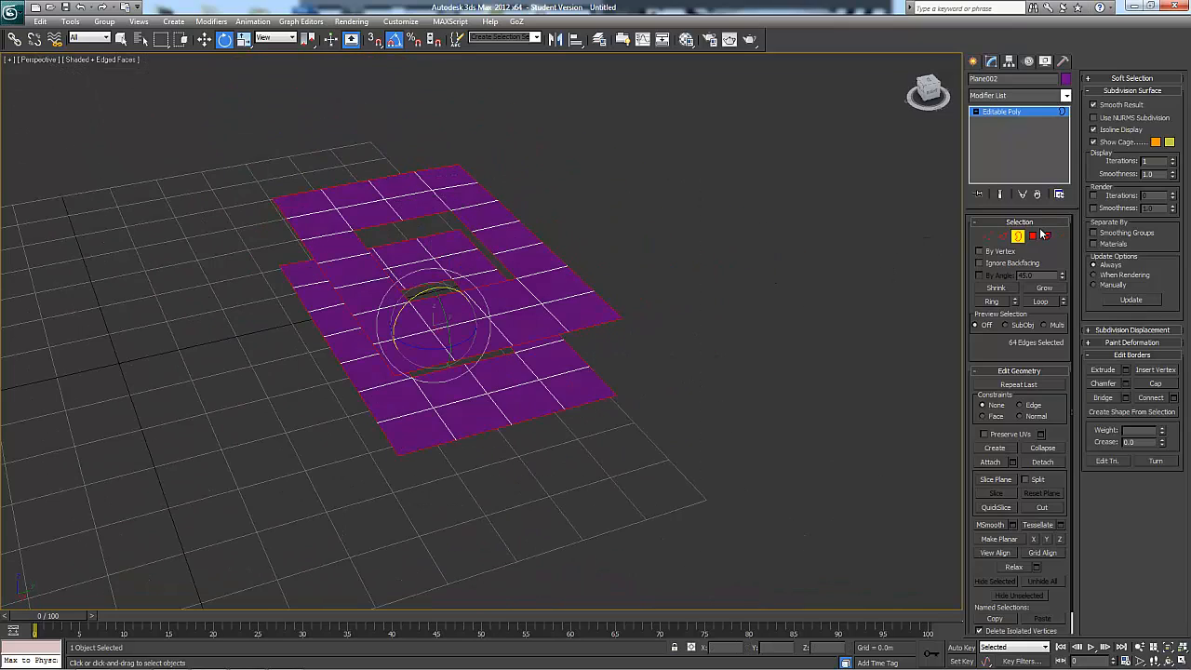
{"action": "key", "text": "4"}
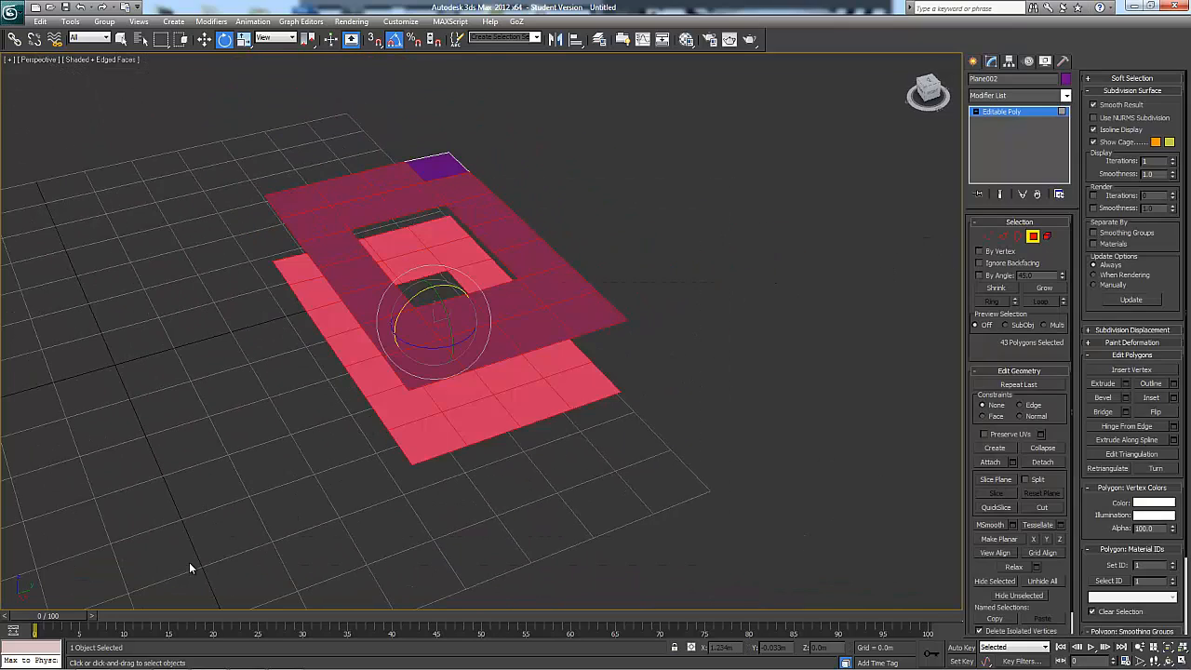
{"action": "key", "text": "Delete"}
{"action": "left_click", "coordinate": [431, 166]}
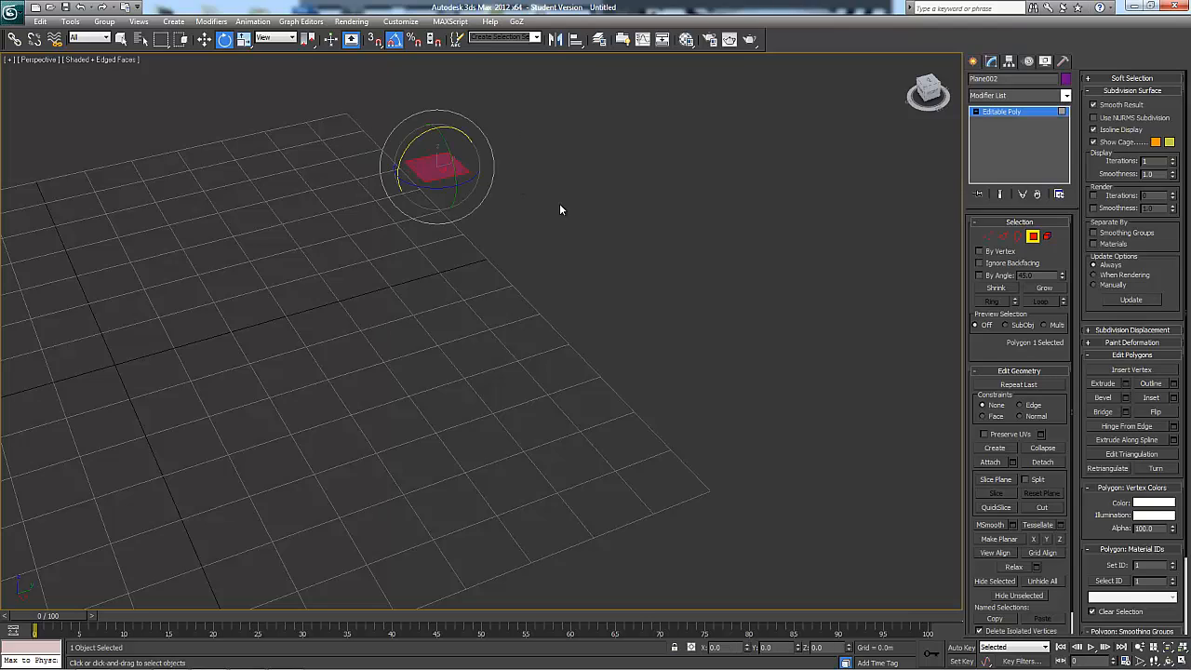
{"action": "key", "text": "Delete"}
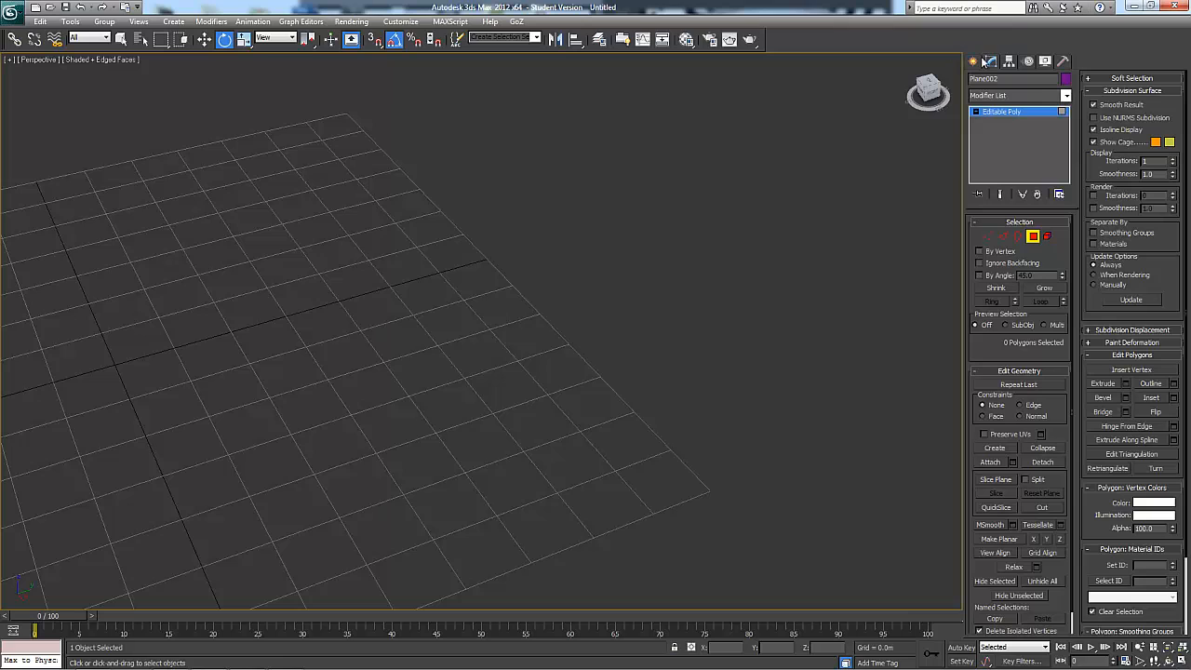
Draw a large new plane across the ground grid and hide the viewport grid
{"action": "left_click", "coordinate": [977, 62]}
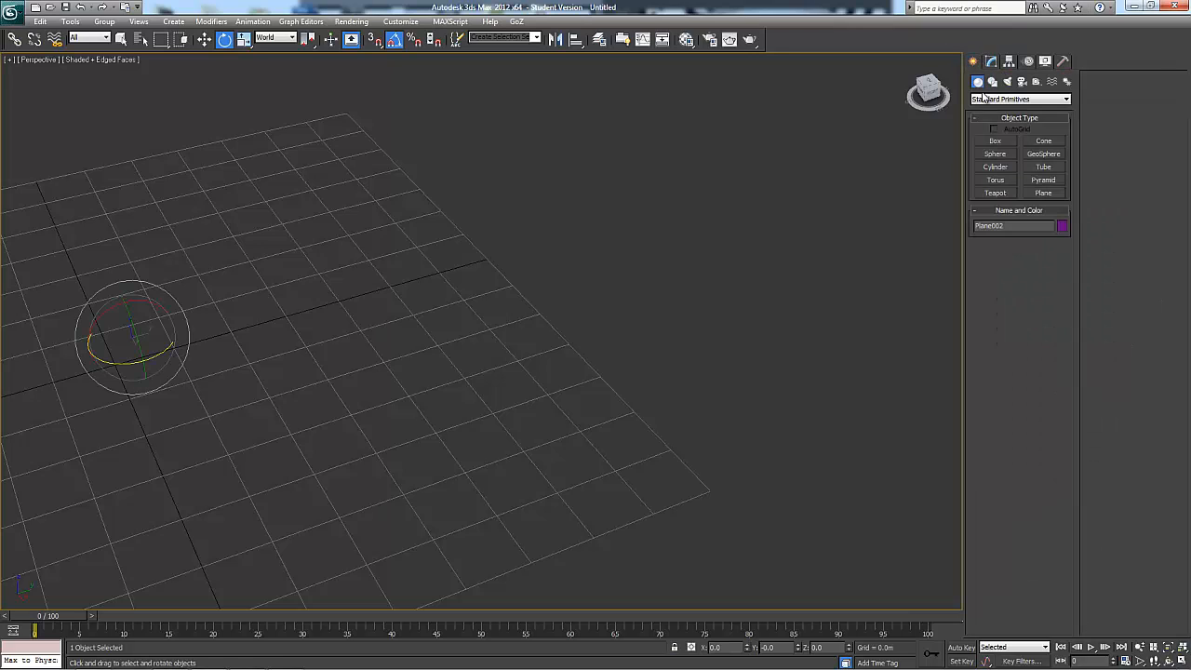
{"action": "left_click", "coordinate": [1034, 193]}
{"action": "middle_click_drag", "start_coordinate": [431, 289], "coordinate": [614, 276]}
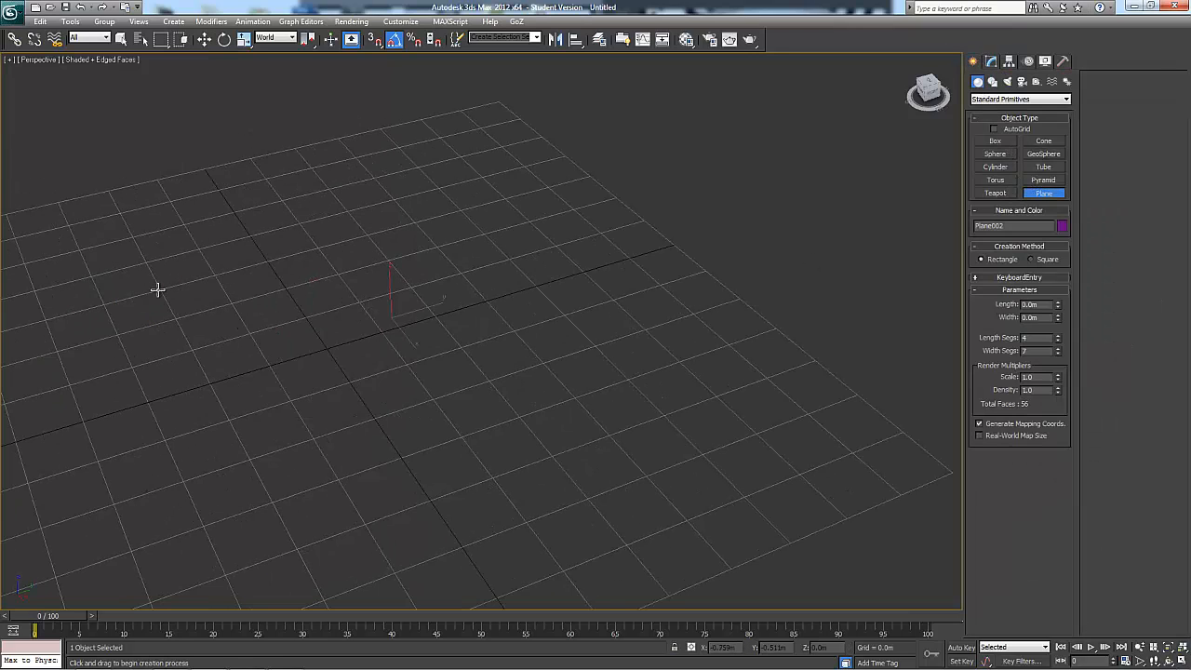
{"action": "left_click_drag", "start_coordinate": [159, 291], "coordinate": [675, 429]}
{"action": "middle_click_drag", "start_coordinate": [609, 245], "coordinate": [909, 248], "text": "alt"}
{"action": "key", "text": "e"}
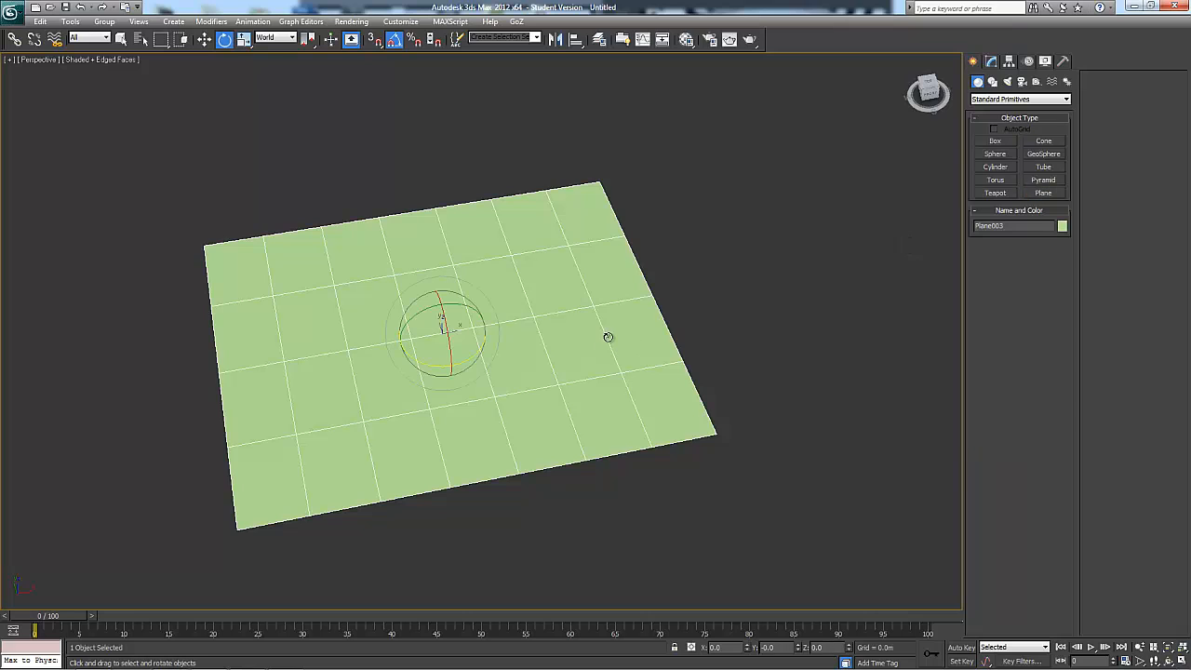
Convert the new plane to an Editable Poly
{"action": "right_click", "coordinate": [608, 337]}
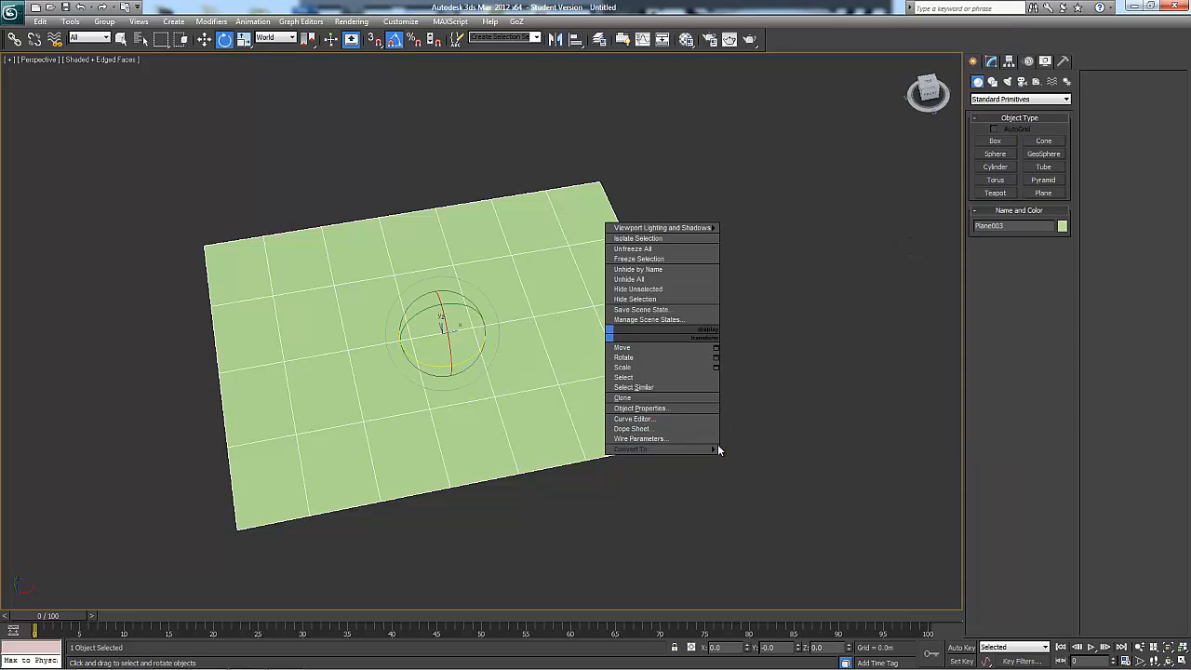
{"action": "mouse_move", "coordinate": [715, 448]}
{"action": "left_click", "coordinate": [762, 458]}
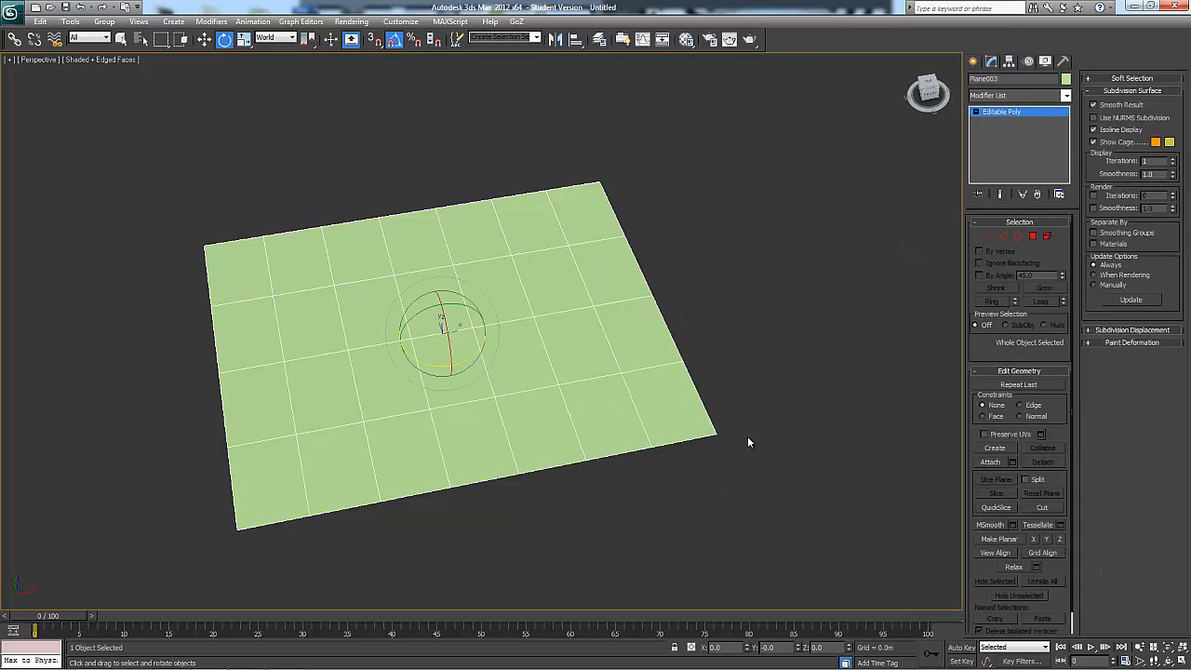
{"action": "middle_click_drag", "start_coordinate": [747, 435], "coordinate": [889, 295], "text": "alt"}
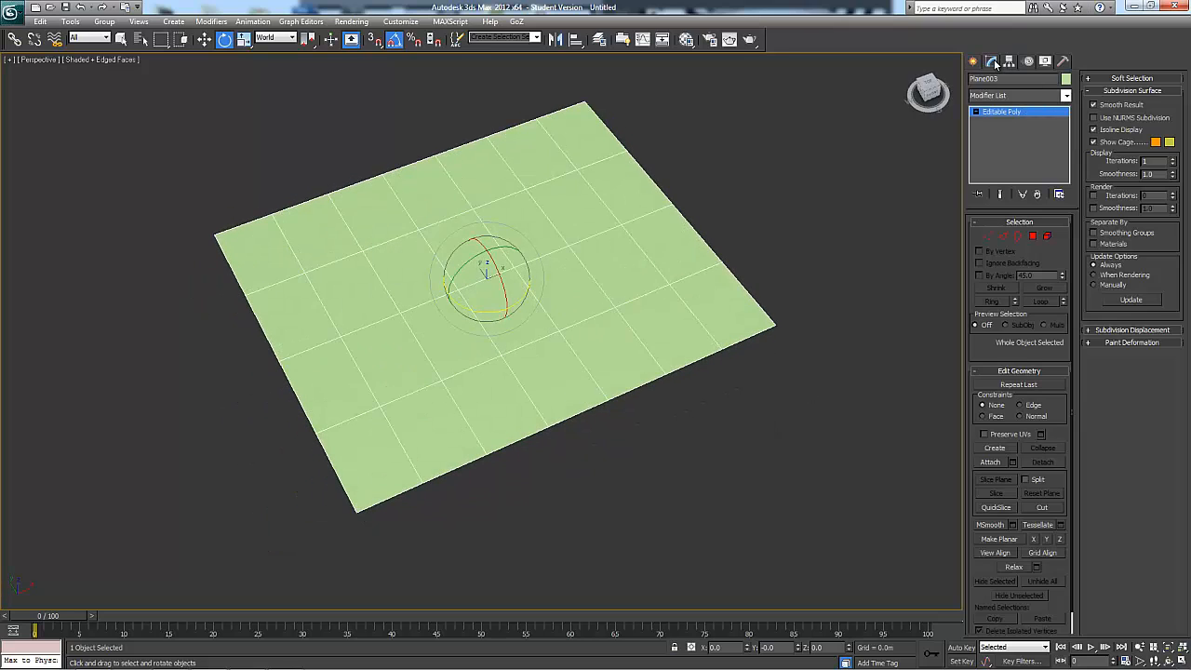
Try extruding the plane's far corner polygon by 0.254 m, and undo the extrusion
{"action": "left_click", "coordinate": [1033, 234]}
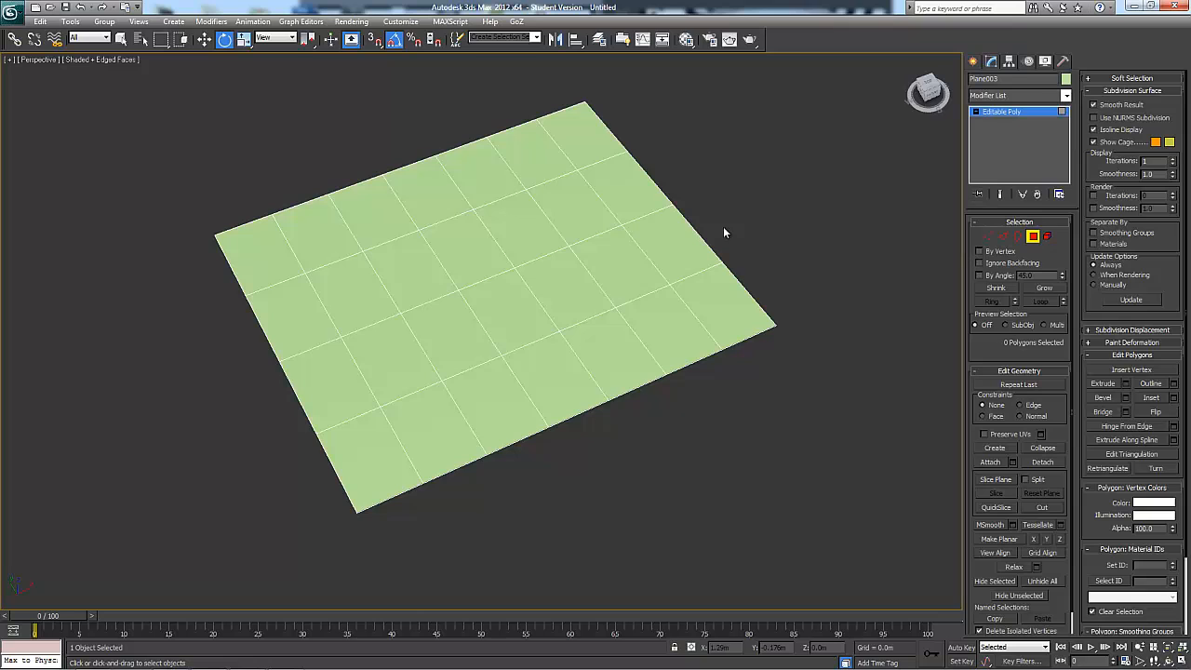
{"action": "left_click", "coordinate": [587, 146]}
{"action": "left_click", "coordinate": [1126, 383]}
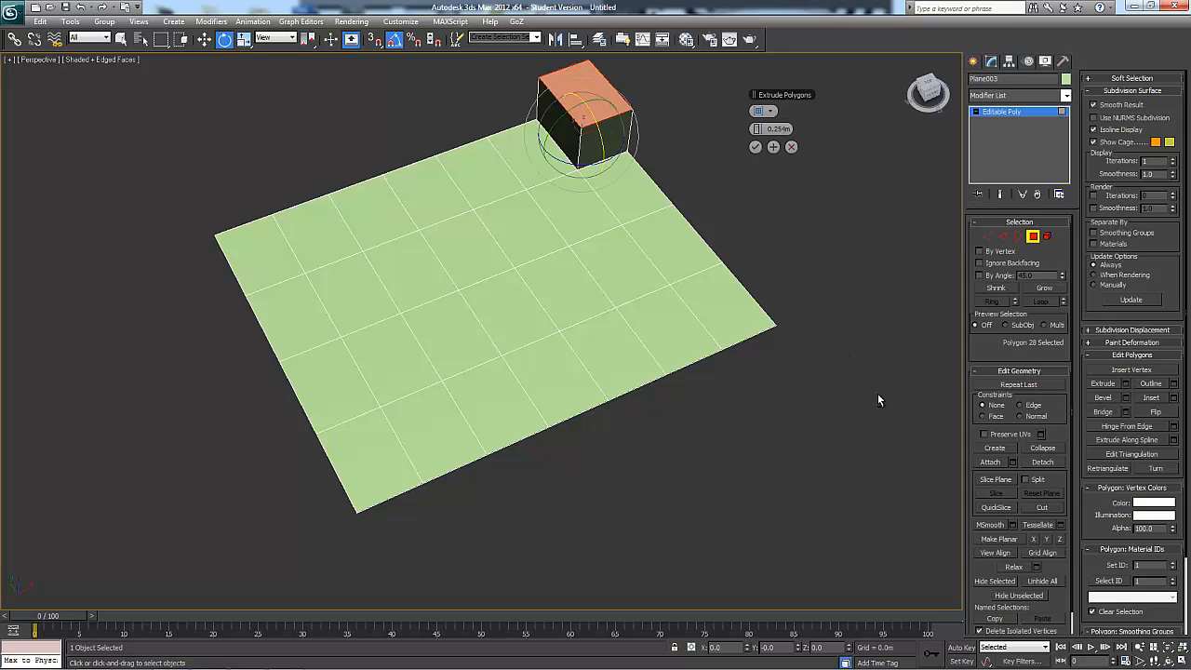
{"action": "middle_click_drag", "start_coordinate": [878, 398], "coordinate": [871, 362], "text": "alt"}
{"action": "key", "text": "ctrl+z"}
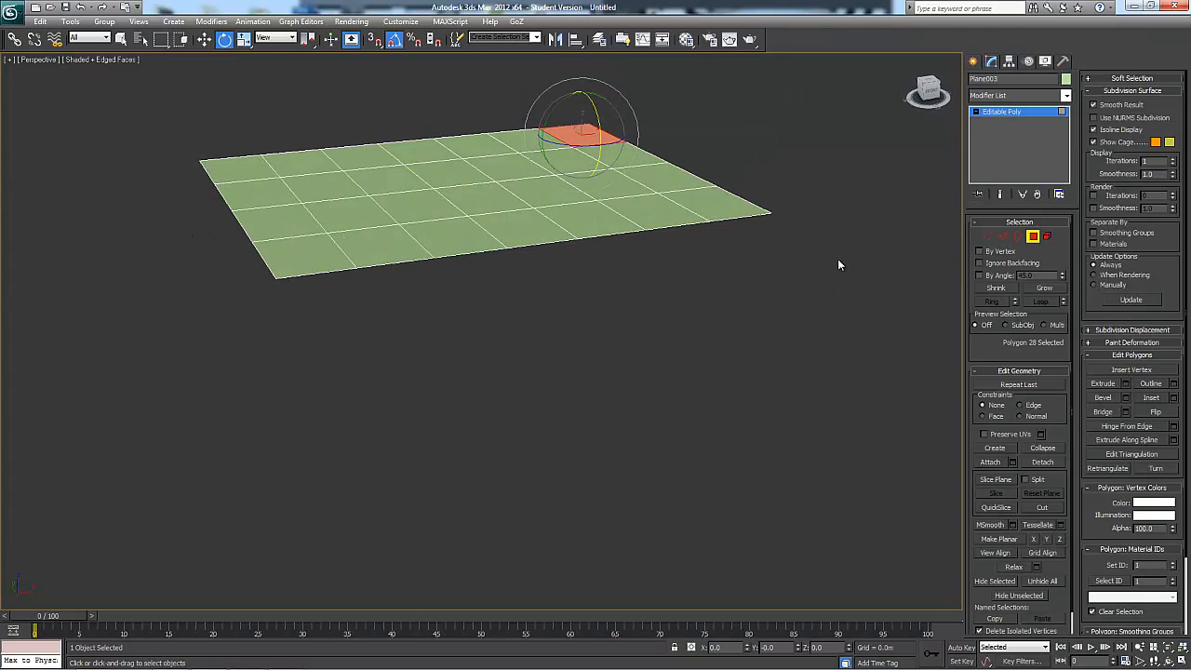
Try beveling the plane's far corner polygon with a height of 0.254 m and an outline of -0.06 m, and cancel it
{"action": "middle_click_drag", "start_coordinate": [837, 259], "coordinate": [849, 328]}
{"action": "middle_click_drag", "start_coordinate": [850, 327], "coordinate": [833, 362], "text": "alt"}
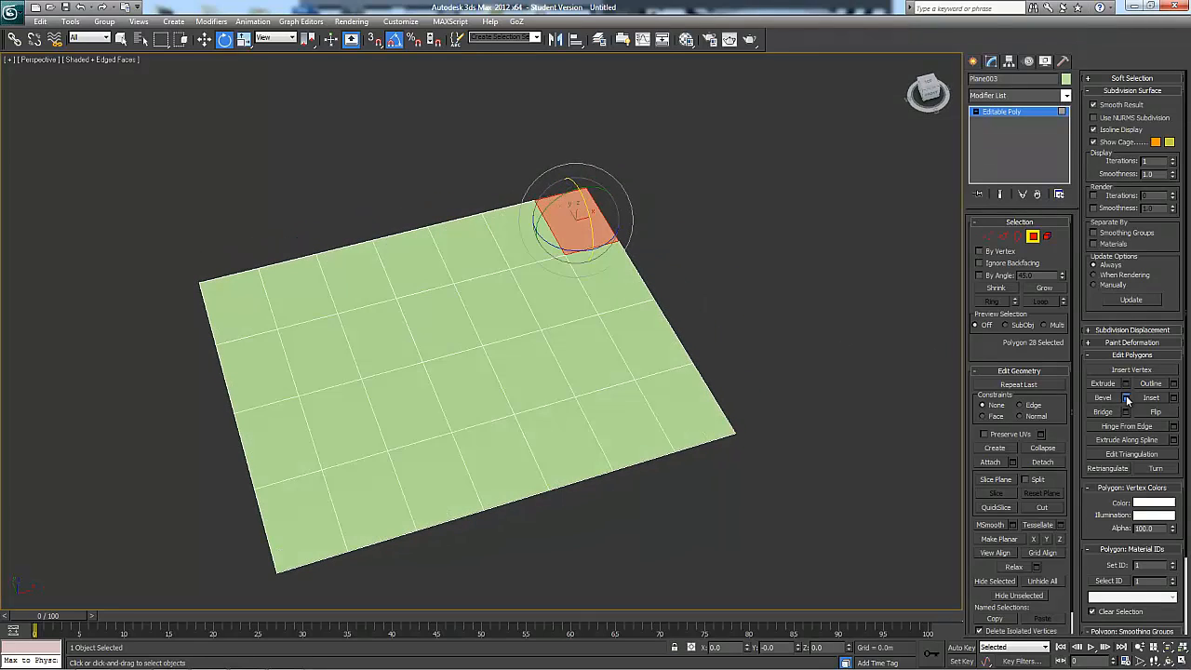
{"action": "left_click", "coordinate": [1125, 398]}
{"action": "middle_click_drag", "start_coordinate": [775, 330], "coordinate": [735, 337], "text": "alt"}
{"action": "middle_click_drag", "start_coordinate": [738, 269], "coordinate": [737, 330]}
{"action": "mouse_move", "coordinate": [737, 330]}
{"action": "middle_mouse_down", "text": "alt"}
{"action": "mouse_move", "coordinate": [748, 299]}
{"action": "mouse_move", "coordinate": [748, 327]}
{"action": "middle_mouse_up", "text": "alt"}
{"action": "scroll", "coordinate": [748, 328], "scroll_direction": "up", "scroll_amount": 3}
{"action": "left_click_drag", "start_coordinate": [754, 152], "coordinate": [747, 165]}
{"action": "middle_click_drag", "start_coordinate": [725, 206], "coordinate": [382, 261], "text": "alt"}
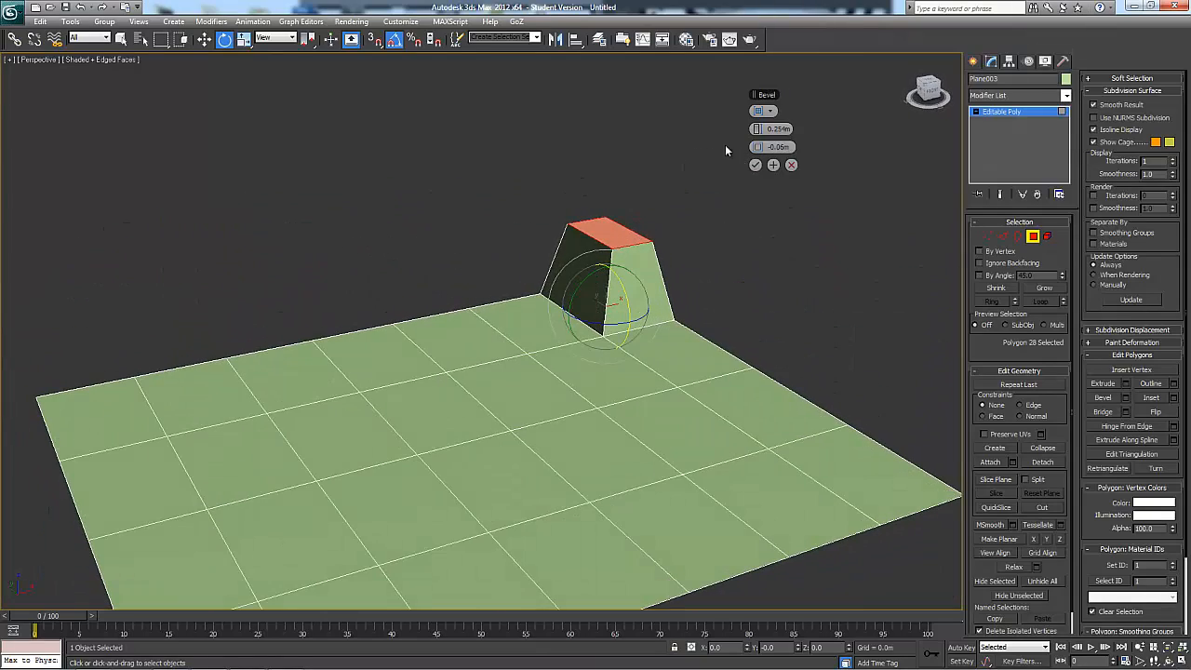
{"action": "mouse_move", "coordinate": [760, 130]}
{"action": "left_mouse_down"}
{"action": "mouse_move", "coordinate": [789, 131]}
{"action": "mouse_move", "coordinate": [756, 132]}
{"action": "left_mouse_up"}
{"action": "left_click", "coordinate": [791, 165]}
Try the Outline operation on the far corner polygon with an amount of -0.025 m, and cancel it
{"action": "middle_click_drag", "start_coordinate": [784, 275], "coordinate": [796, 242], "text": "alt"}
{"action": "left_click", "coordinate": [1174, 384]}
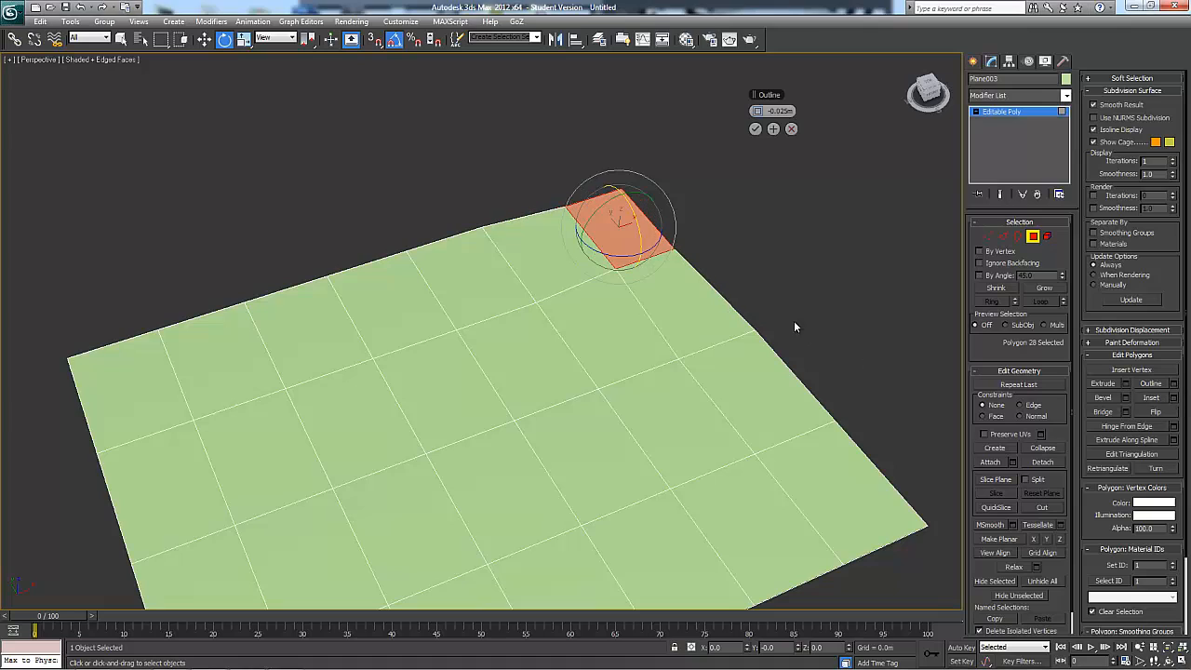
{"action": "middle_click_drag", "start_coordinate": [714, 276], "coordinate": [750, 242], "text": "alt"}
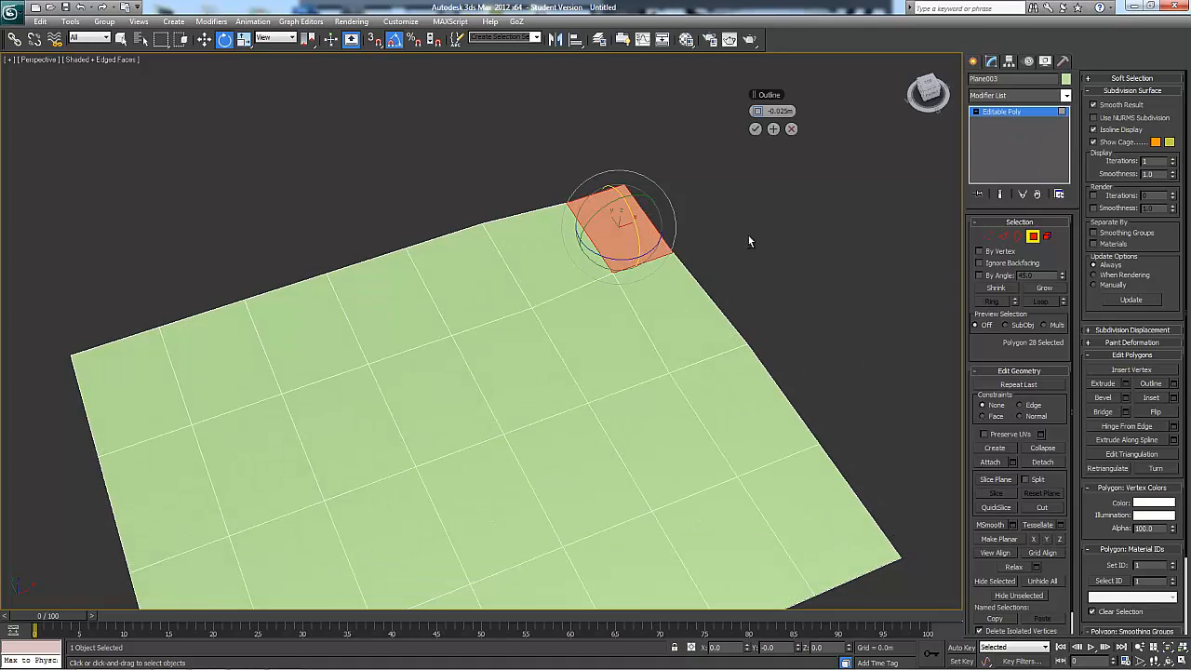
{"action": "left_click_drag", "start_coordinate": [758, 111], "coordinate": [761, 86]}
{"action": "middle_click_drag", "start_coordinate": [778, 144], "coordinate": [791, 212], "text": "alt"}
{"action": "key", "text": "ctrl+z"}
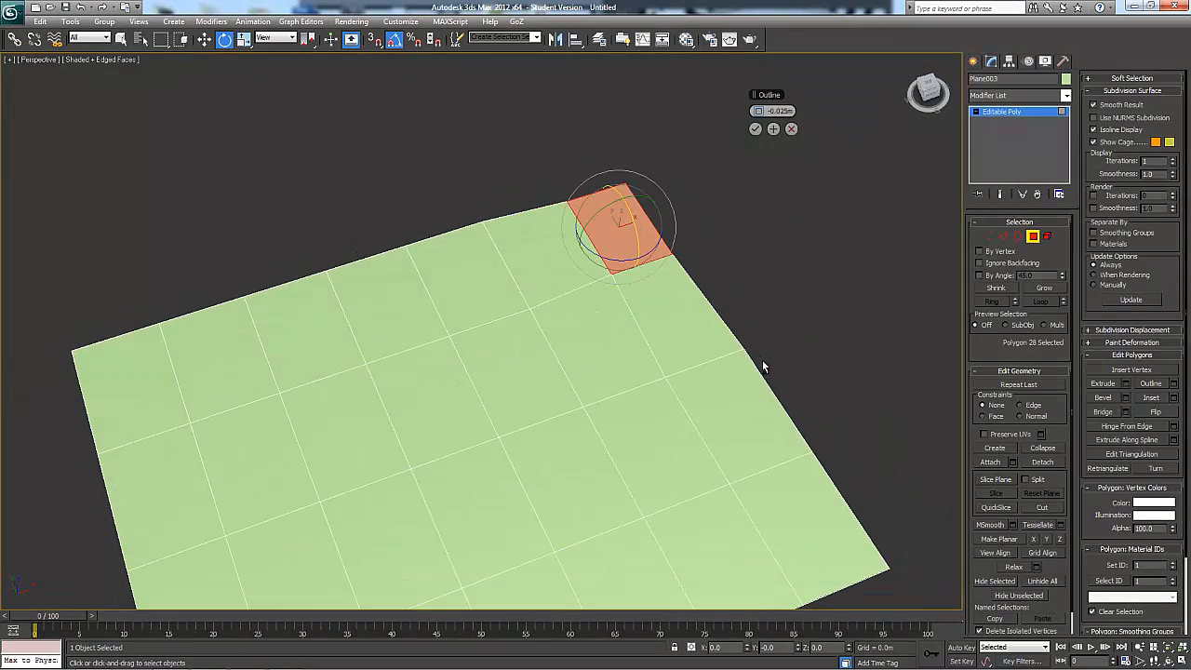
{"action": "left_click", "coordinate": [792, 130]}
Grow the selection to the four far corner polygons, try outlining them by 0.016 m, and cancel the outline
{"action": "left_click", "coordinate": [1044, 287]}
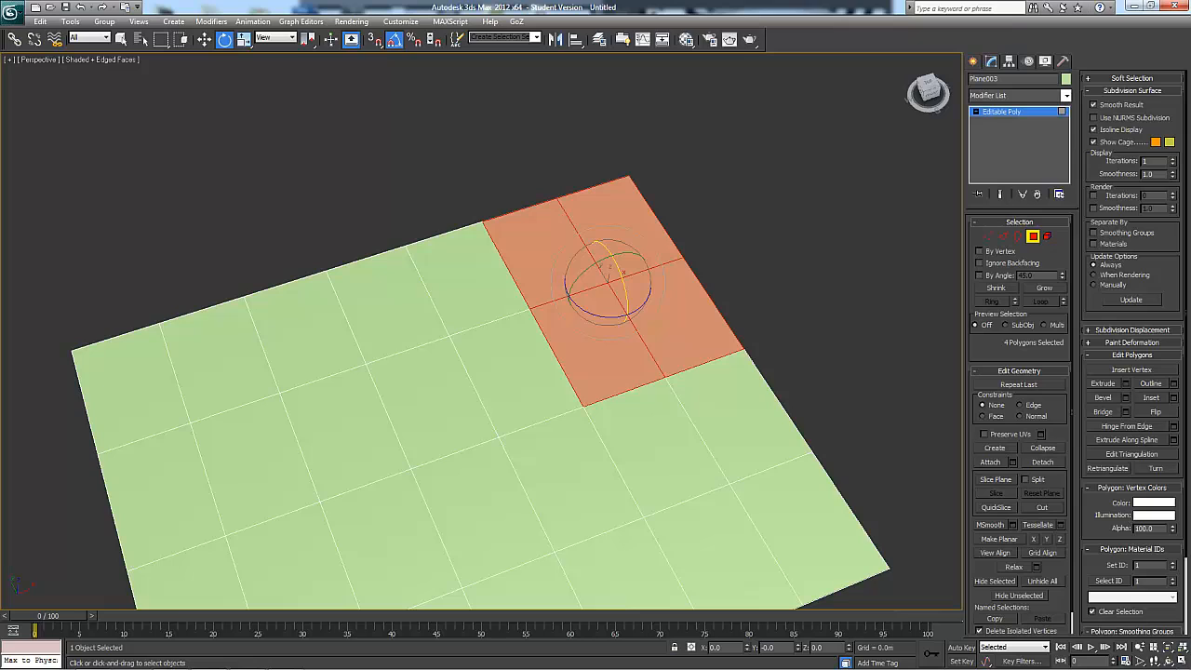
{"action": "left_click", "coordinate": [1172, 383]}
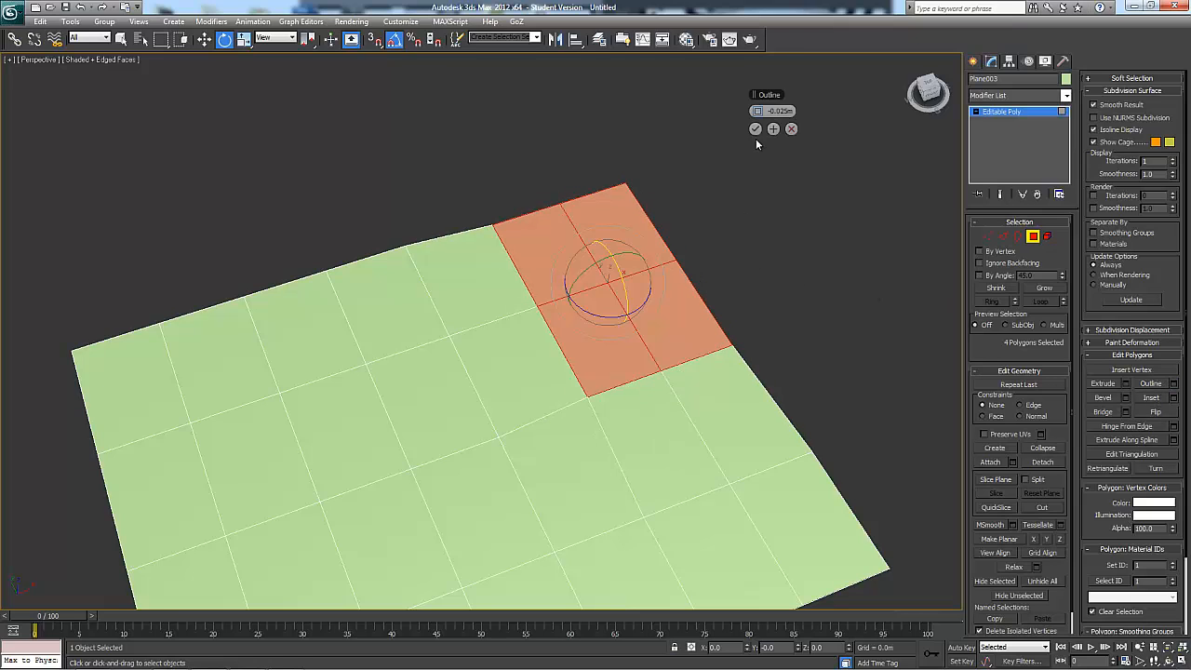
{"action": "mouse_move", "coordinate": [753, 110]}
{"action": "left_mouse_down"}
{"action": "mouse_move", "coordinate": [729, 112]}
{"action": "mouse_move", "coordinate": [769, 113]}
{"action": "mouse_move", "coordinate": [757, 114]}
{"action": "left_mouse_up"}
{"action": "middle_click_drag", "start_coordinate": [793, 296], "coordinate": [787, 240], "text": "alt"}
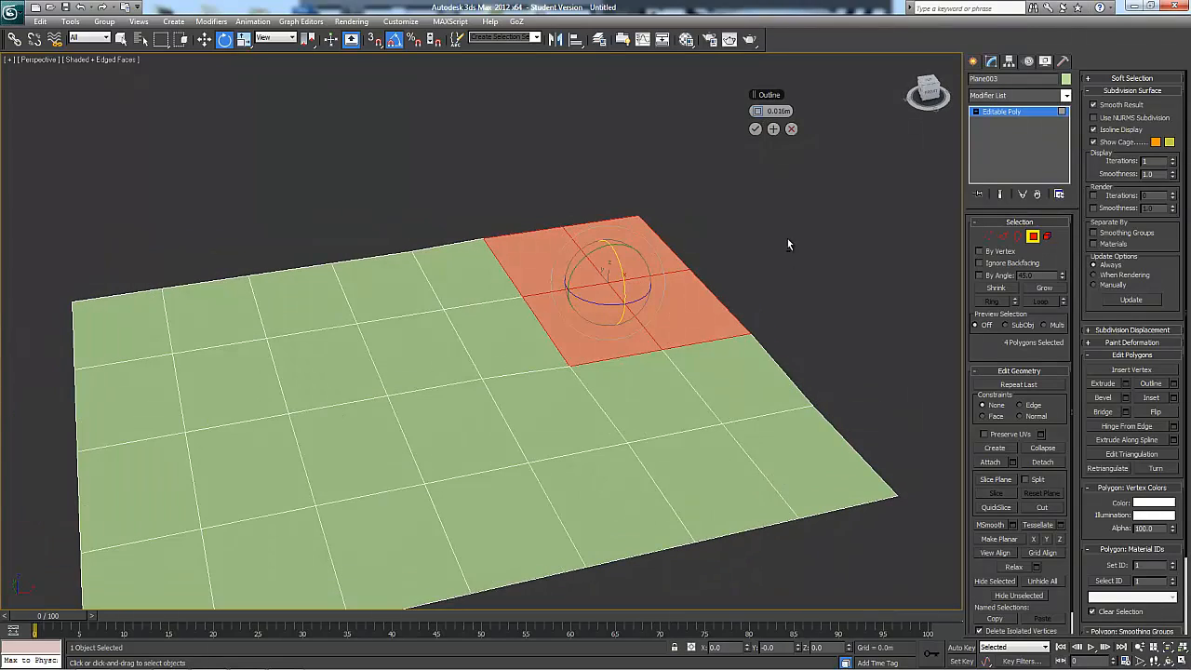
{"action": "left_click", "coordinate": [790, 129]}
Try insetting the four selected corner polygons as a group by 0.025 m, and cancel the inset
{"action": "middle_click_drag", "start_coordinate": [840, 302], "coordinate": [814, 296], "text": "alt"}
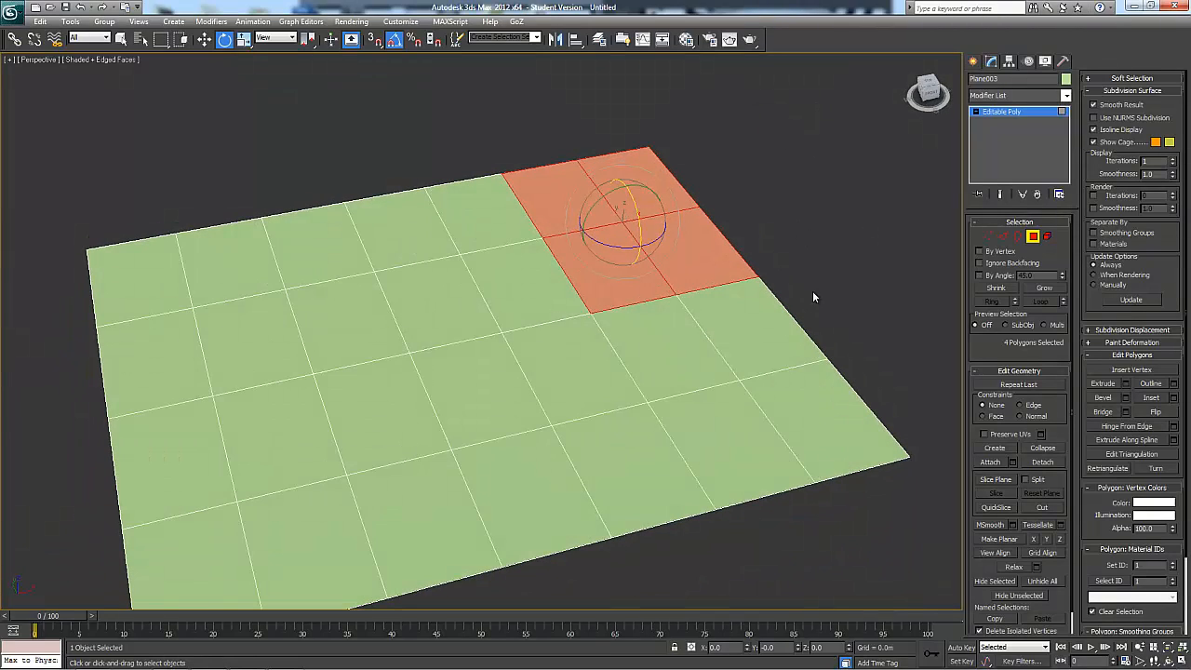
{"action": "left_click", "coordinate": [1176, 397]}
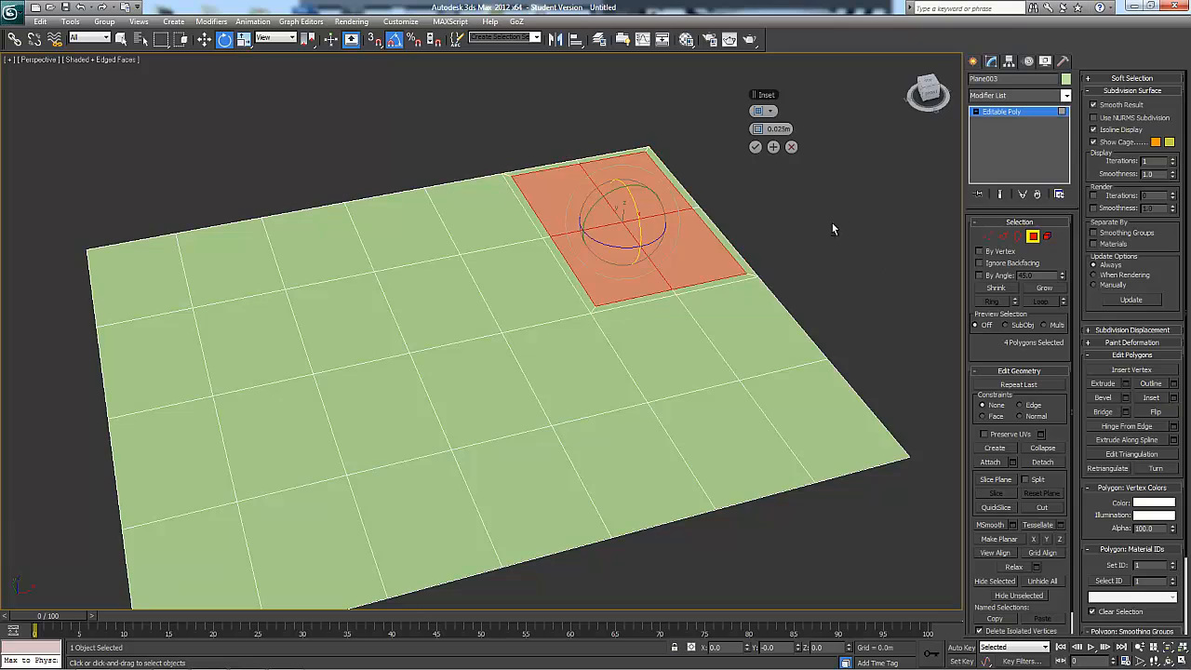
{"action": "middle_click_drag", "start_coordinate": [832, 223], "coordinate": [739, 384], "text": "alt"}
{"action": "scroll", "coordinate": [739, 383], "scroll_direction": "up", "scroll_amount": 3}
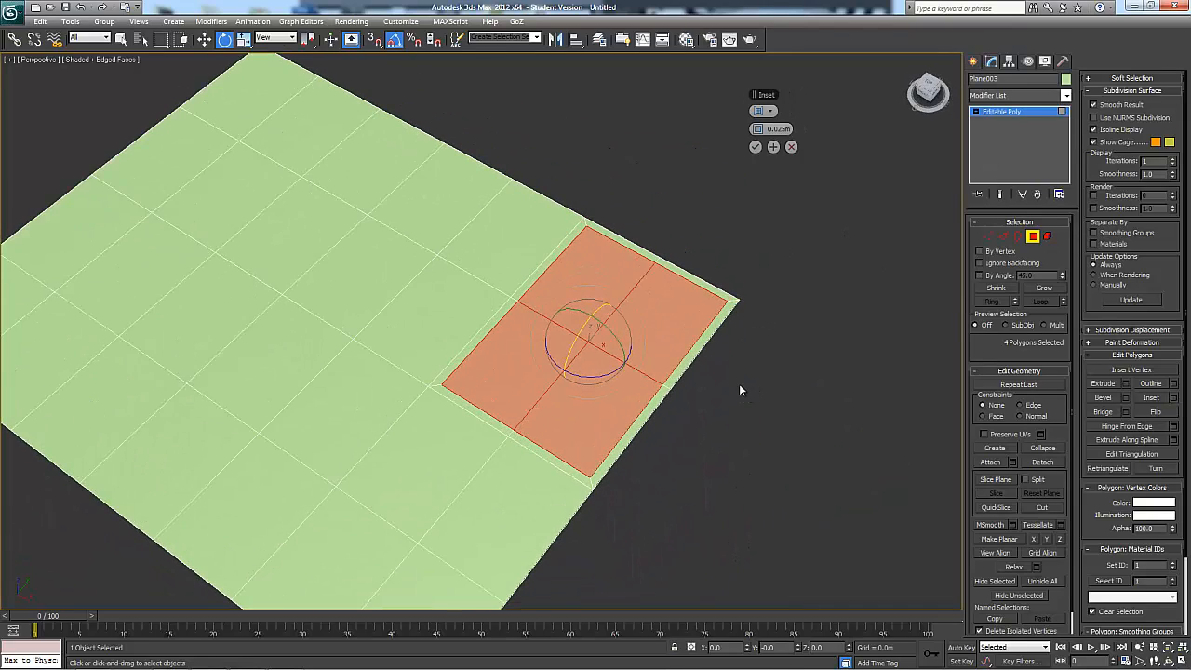
{"action": "middle_click_drag", "start_coordinate": [826, 423], "coordinate": [773, 385]}
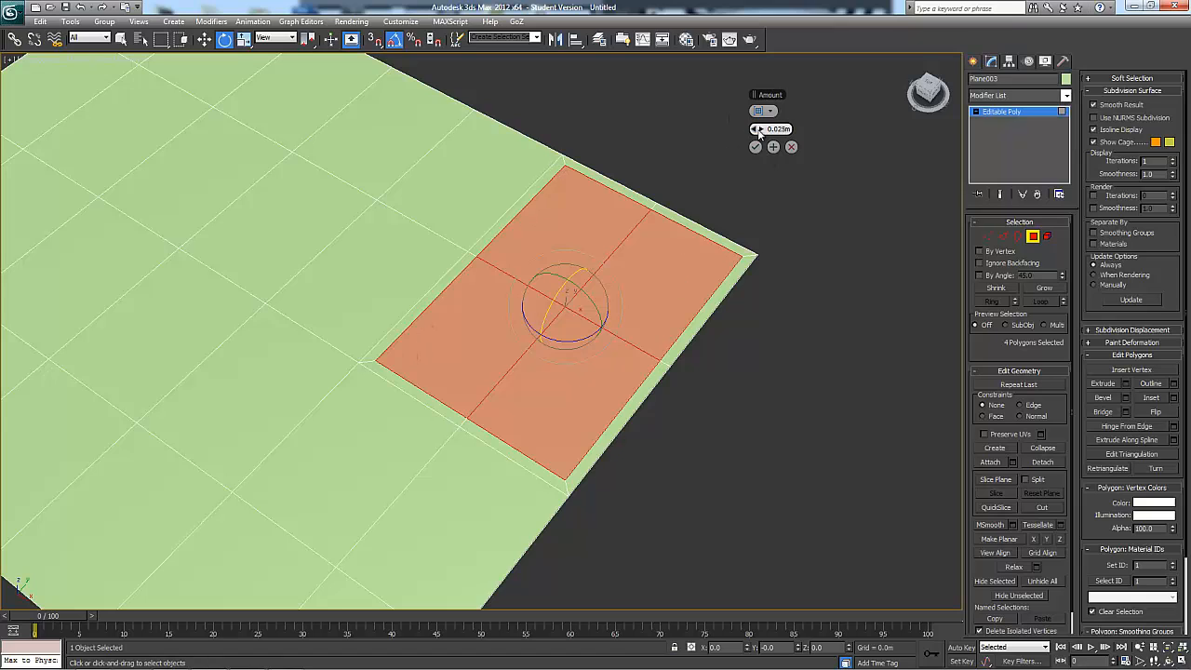
{"action": "mouse_move", "coordinate": [770, 128]}
{"action": "left_mouse_down"}
{"action": "mouse_move", "coordinate": [770, 102]}
{"action": "mouse_move", "coordinate": [763, 130]}
{"action": "left_mouse_up"}
{"action": "left_click", "coordinate": [790, 147]}
{"action": "middle_click_drag", "start_coordinate": [791, 152], "coordinate": [939, 263], "text": "alt"}
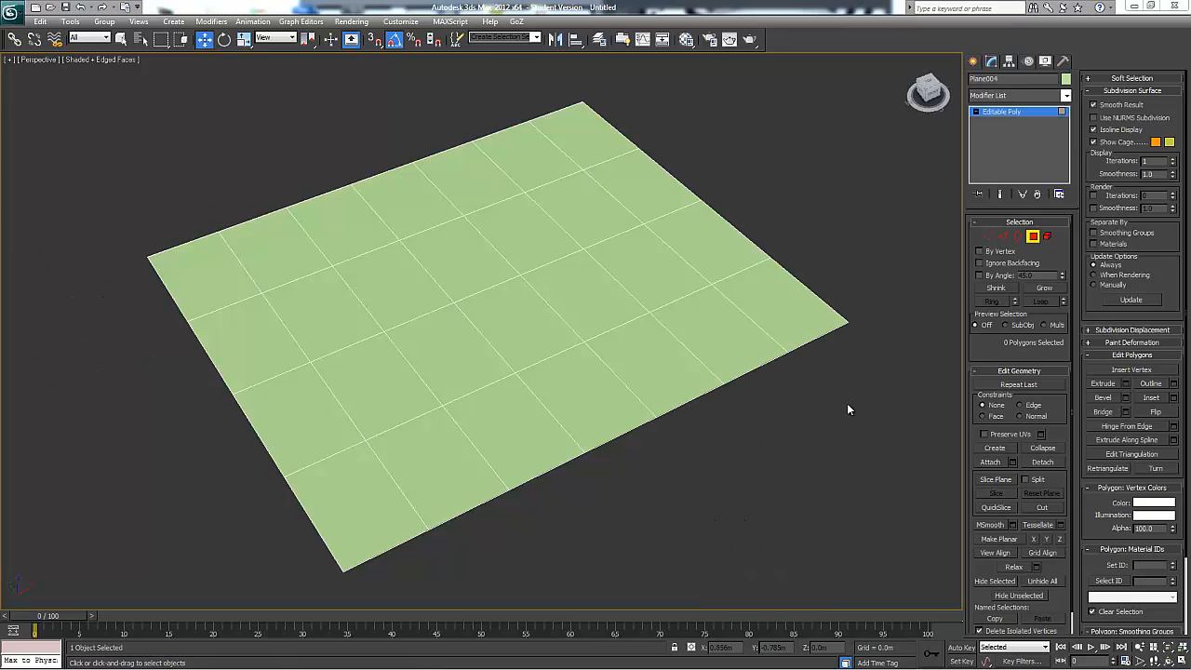
Leave polygon level and duplicate the whole plane straight above the original
{"action": "middle_click_drag", "start_coordinate": [847, 404], "coordinate": [837, 388], "text": "alt"}
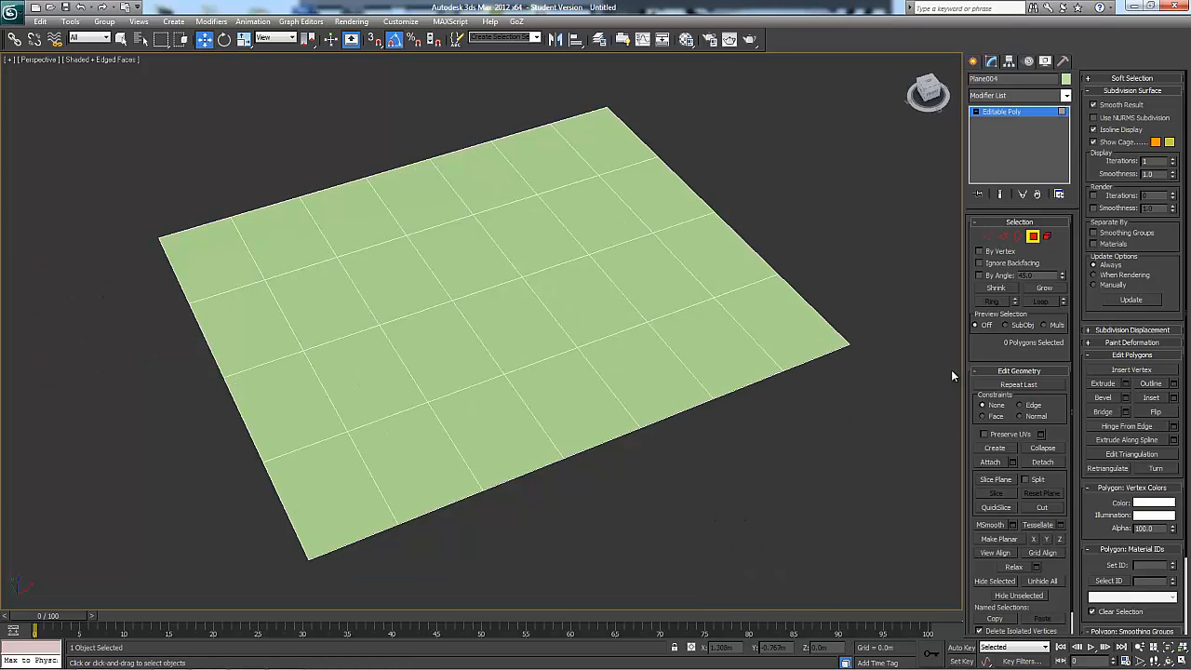
{"action": "left_click", "coordinate": [1040, 238]}
{"action": "middle_click_drag", "start_coordinate": [887, 326], "coordinate": [583, 150], "text": "alt"}
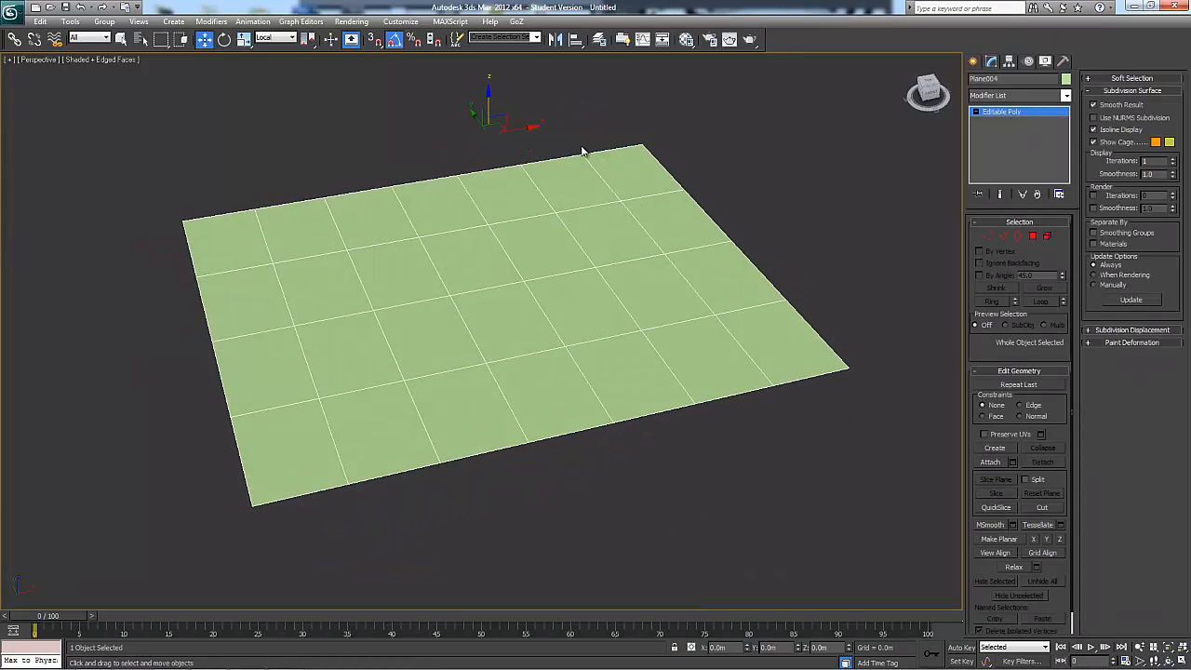
{"action": "left_click_drag", "start_coordinate": [489, 97], "coordinate": [627, 127], "text": "shift"}
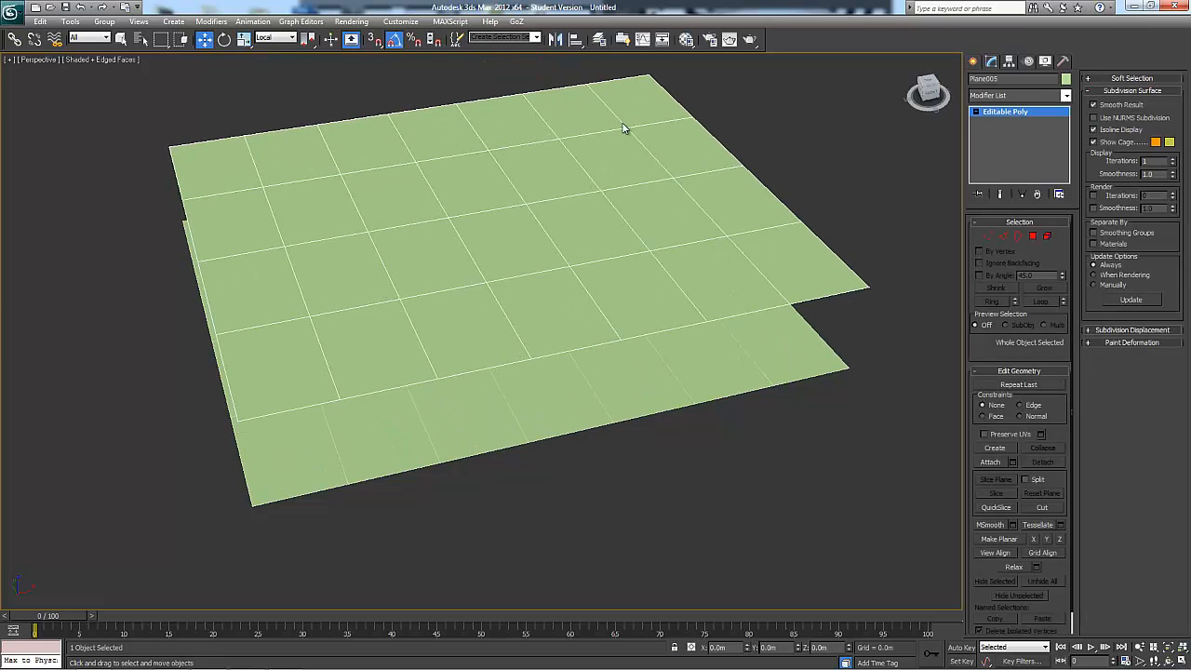
Attach the upper plane copy to the lower plane as one Editable Poly
{"action": "left_click", "coordinate": [605, 393]}
{"action": "mouse_move", "coordinate": [739, 431]}
{"action": "middle_mouse_down", "text": "alt"}
{"action": "mouse_move", "coordinate": [739, 478]}
{"action": "mouse_move", "coordinate": [748, 441]}
{"action": "middle_mouse_up", "text": "alt"}
{"action": "left_click", "coordinate": [785, 399]}
{"action": "middle_click_drag", "start_coordinate": [785, 398], "coordinate": [772, 329], "text": "alt"}
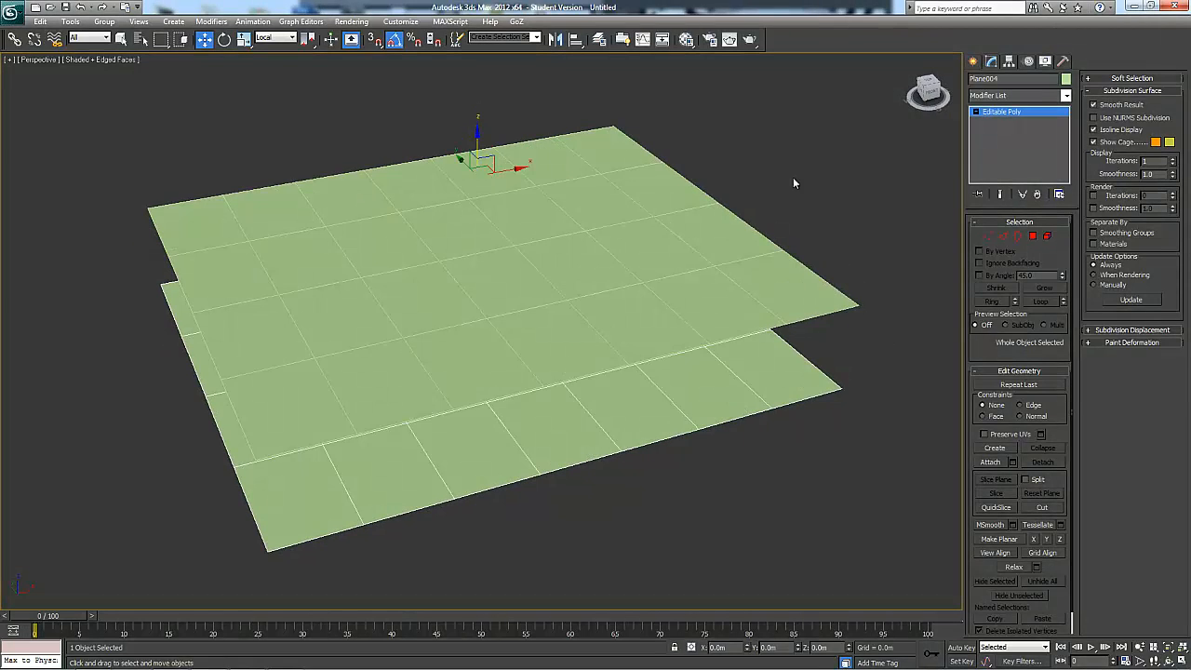
{"action": "left_click", "coordinate": [990, 462]}
{"action": "middle_click_drag", "start_coordinate": [922, 324], "coordinate": [903, 329], "text": "alt"}
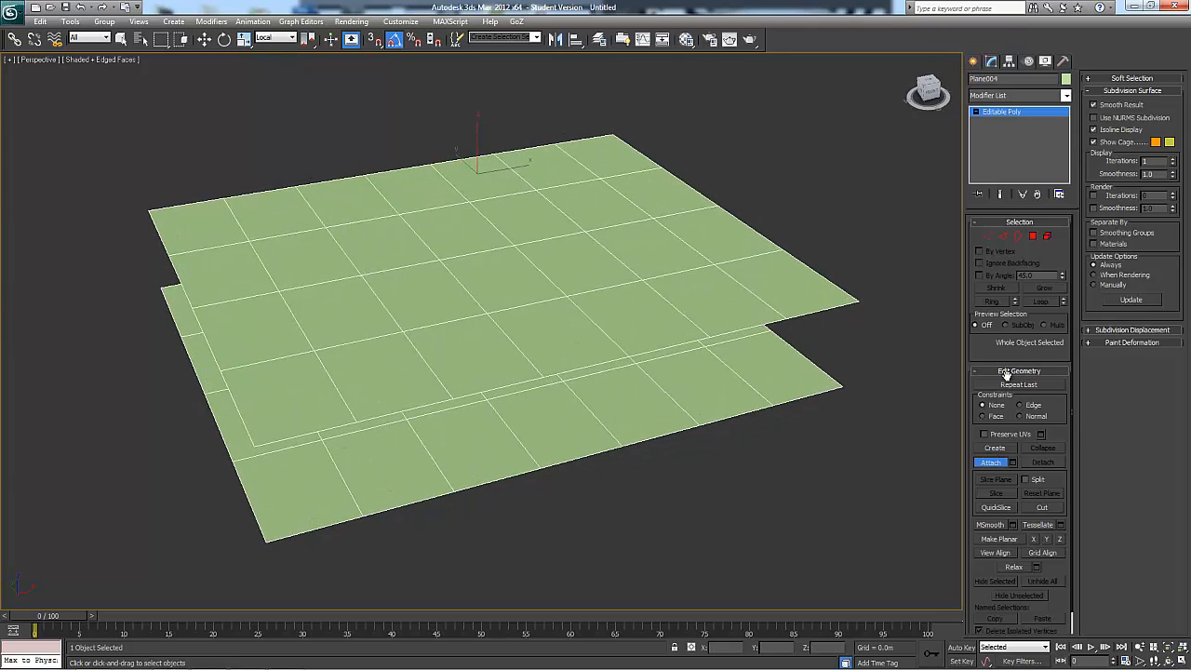
Select the upper plane at element level and turn it over so its faces point downward toward the lower plane
{"action": "left_click", "coordinate": [1048, 237]}
{"action": "left_click", "coordinate": [642, 248]}
{"action": "key", "text": "e"}
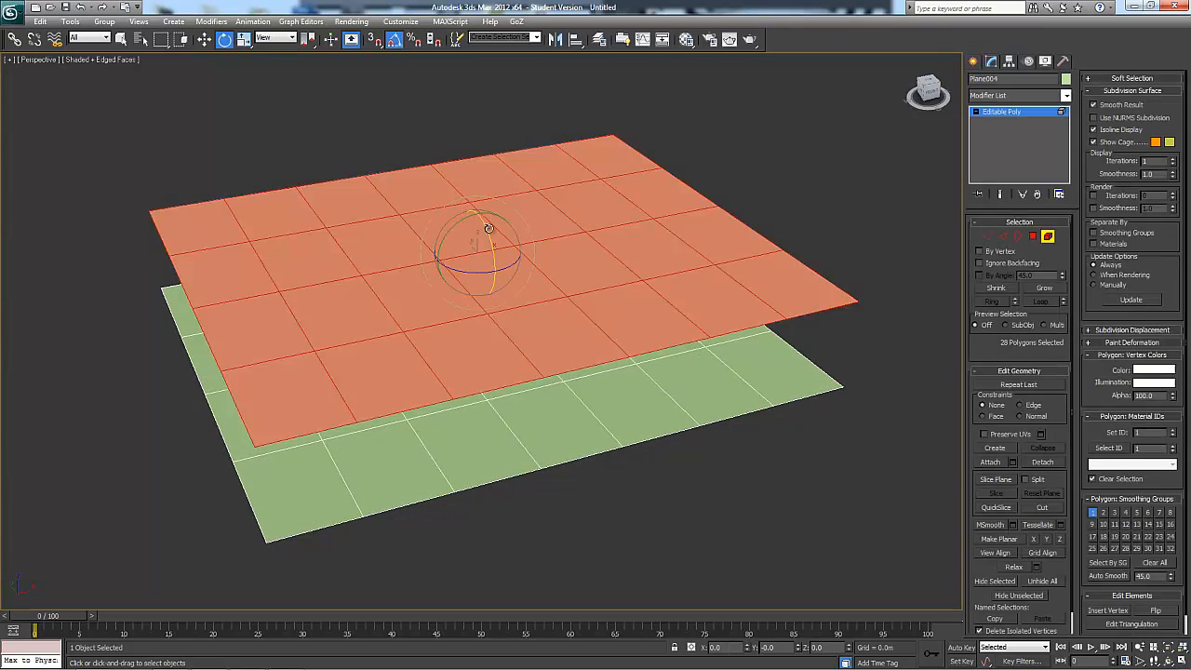
{"action": "left_click_drag", "start_coordinate": [485, 241], "coordinate": [511, 337]}
{"action": "right_click", "coordinate": [511, 337]}
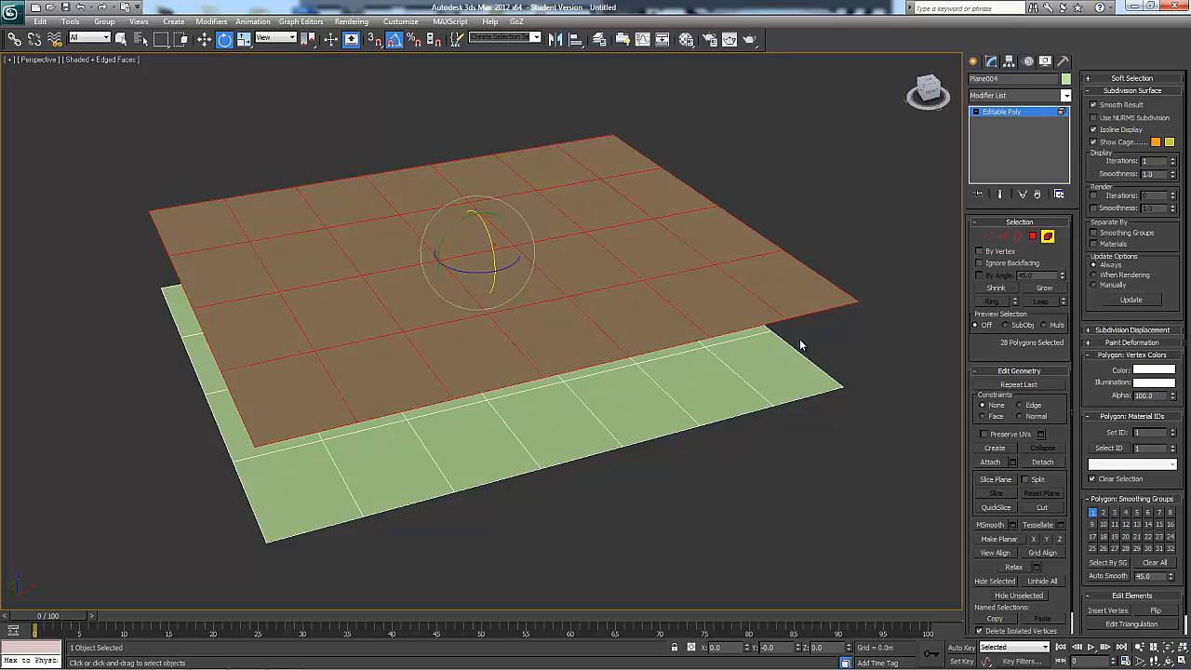
{"action": "middle_click_drag", "start_coordinate": [692, 281], "coordinate": [832, 302], "text": "alt"}
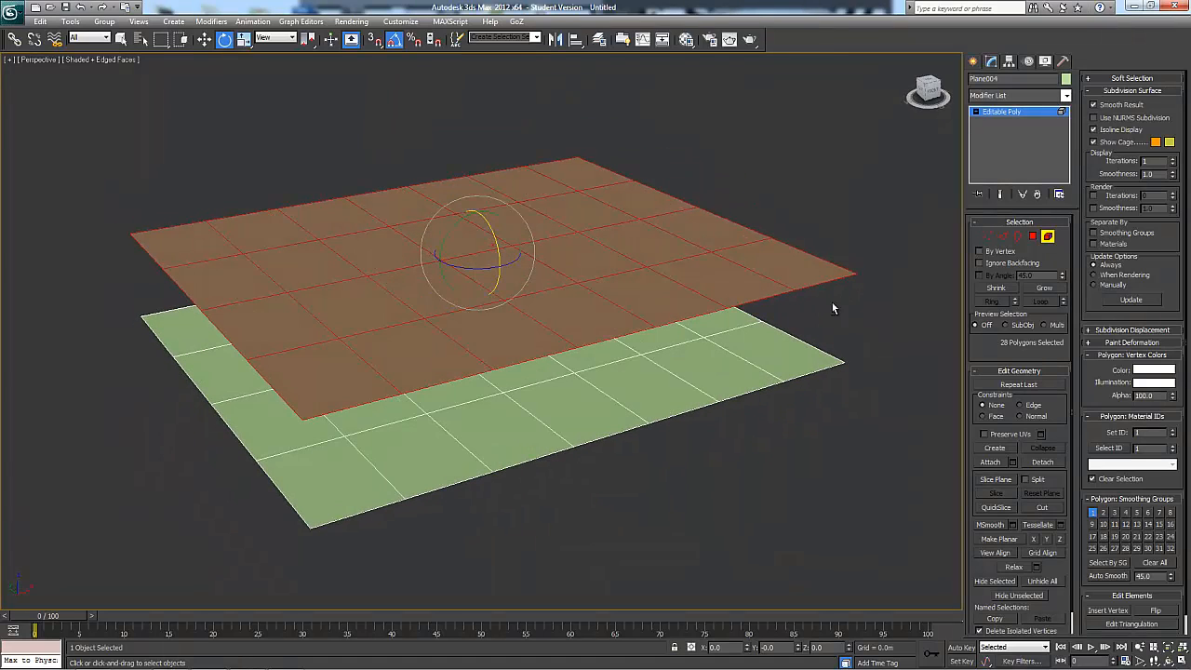
Try bridging the near corner polygon of the upper plane with the matching polygon of the lower plane
{"action": "left_click", "coordinate": [1048, 236]}
{"action": "middle_click_drag", "start_coordinate": [924, 296], "coordinate": [882, 309], "text": "alt"}
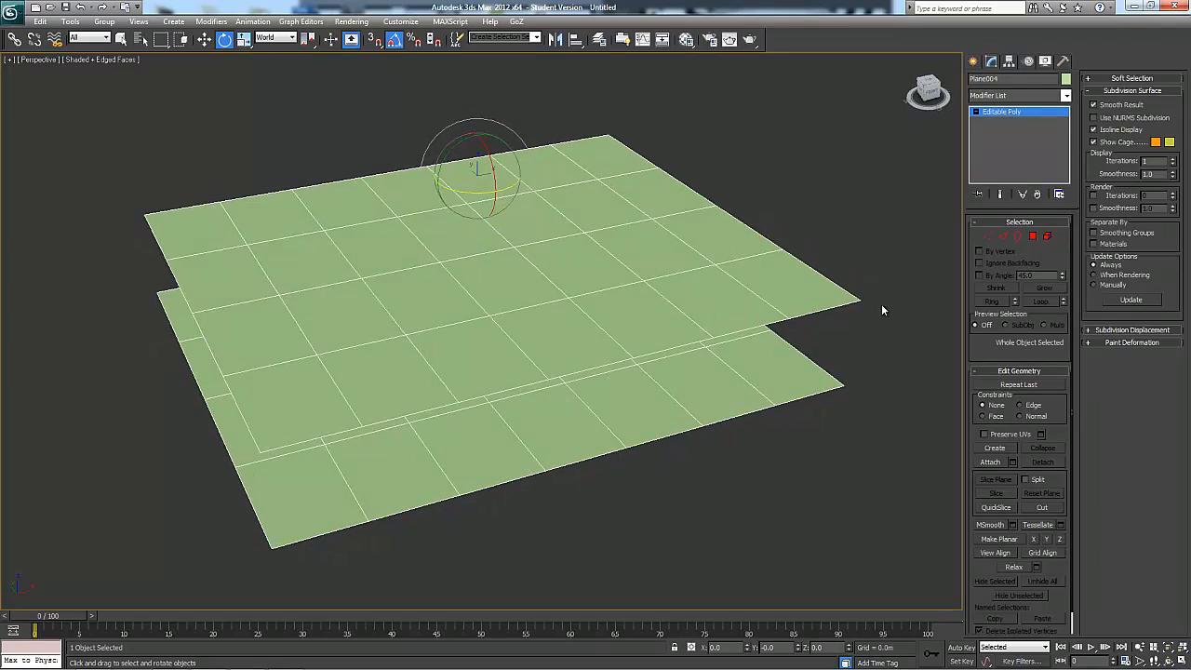
{"action": "middle_click_drag", "start_coordinate": [785, 327], "coordinate": [872, 284], "text": "alt"}
{"action": "left_click", "coordinate": [1033, 237]}
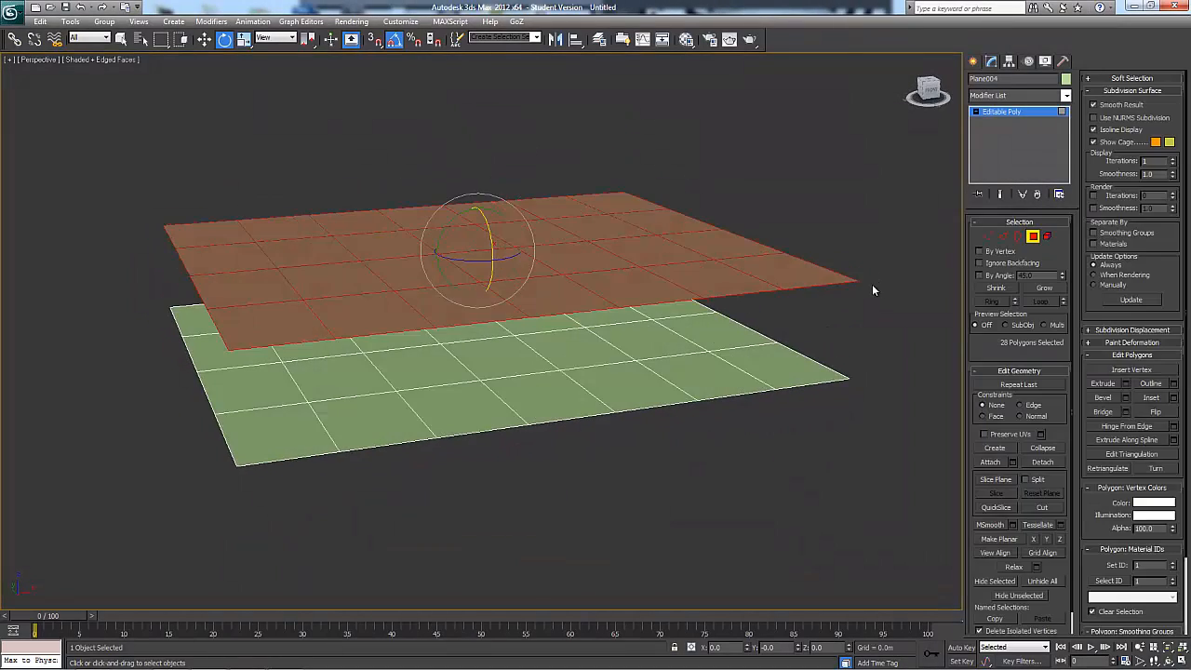
{"action": "left_click", "coordinate": [815, 260]}
{"action": "left_click", "coordinate": [815, 264]}
{"action": "left_click", "coordinate": [809, 370], "text": "ctrl"}
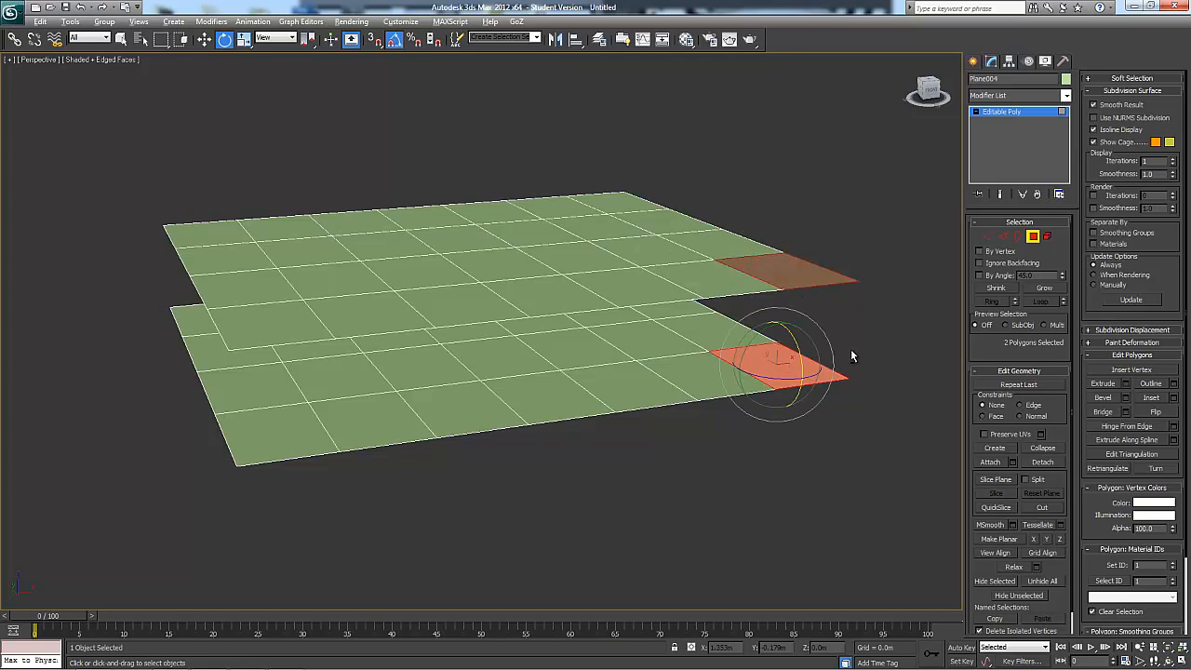
{"action": "middle_click_drag", "start_coordinate": [843, 353], "coordinate": [933, 345], "text": "alt"}
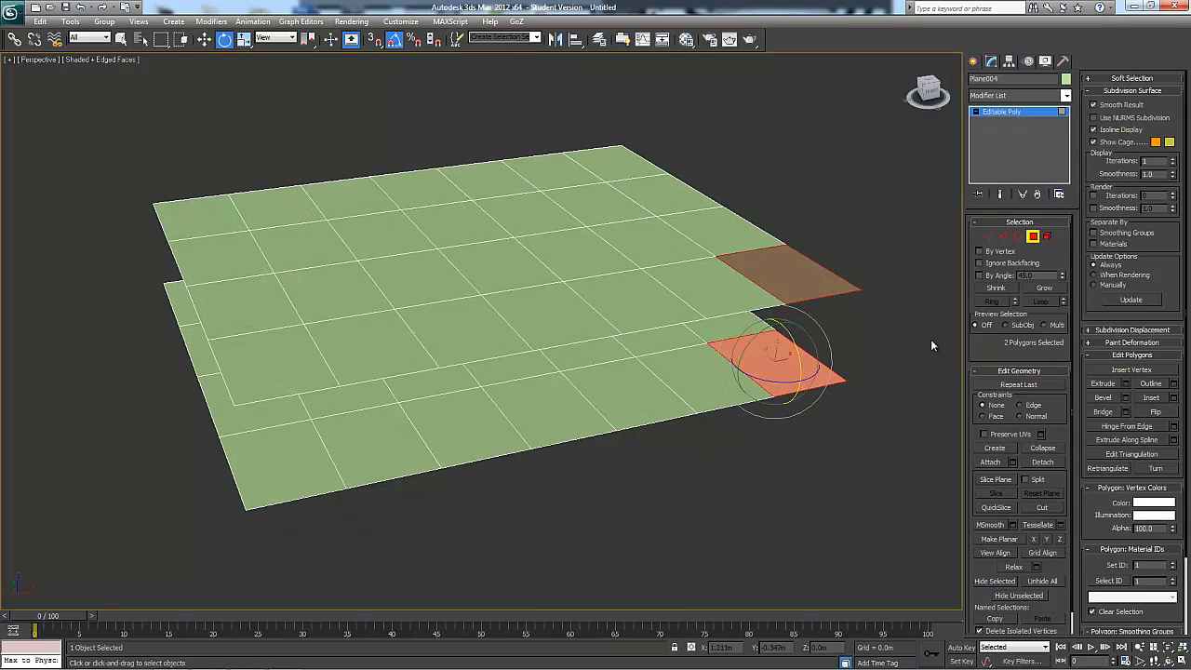
{"action": "left_click", "coordinate": [1125, 411]}
{"action": "middle_click_drag", "start_coordinate": [949, 462], "coordinate": [831, 237], "text": "alt"}
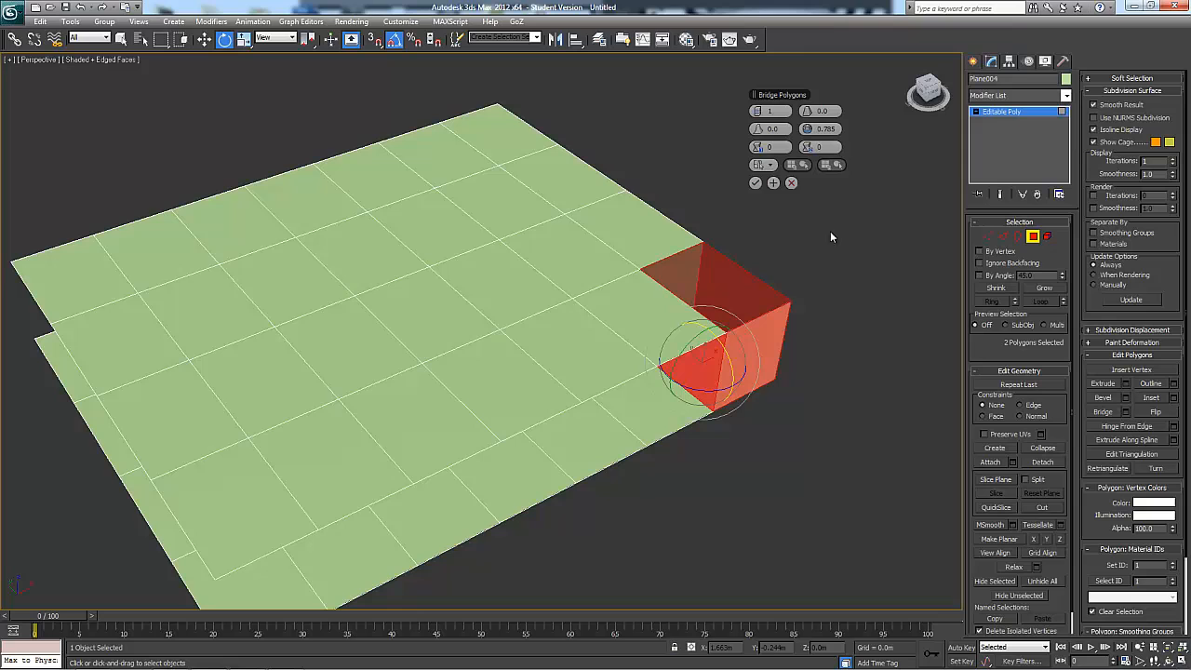
Try 3 segments, a bias of -82 and a first twist of 4 on the bridge, and cancel it
{"action": "left_click_drag", "start_coordinate": [760, 112], "coordinate": [761, 110]}
{"action": "left_click", "coordinate": [760, 110]}
{"action": "middle_click_drag", "start_coordinate": [878, 319], "coordinate": [812, 293], "text": "alt"}
{"action": "scroll", "coordinate": [834, 231], "scroll_direction": "up", "scroll_amount": 5}
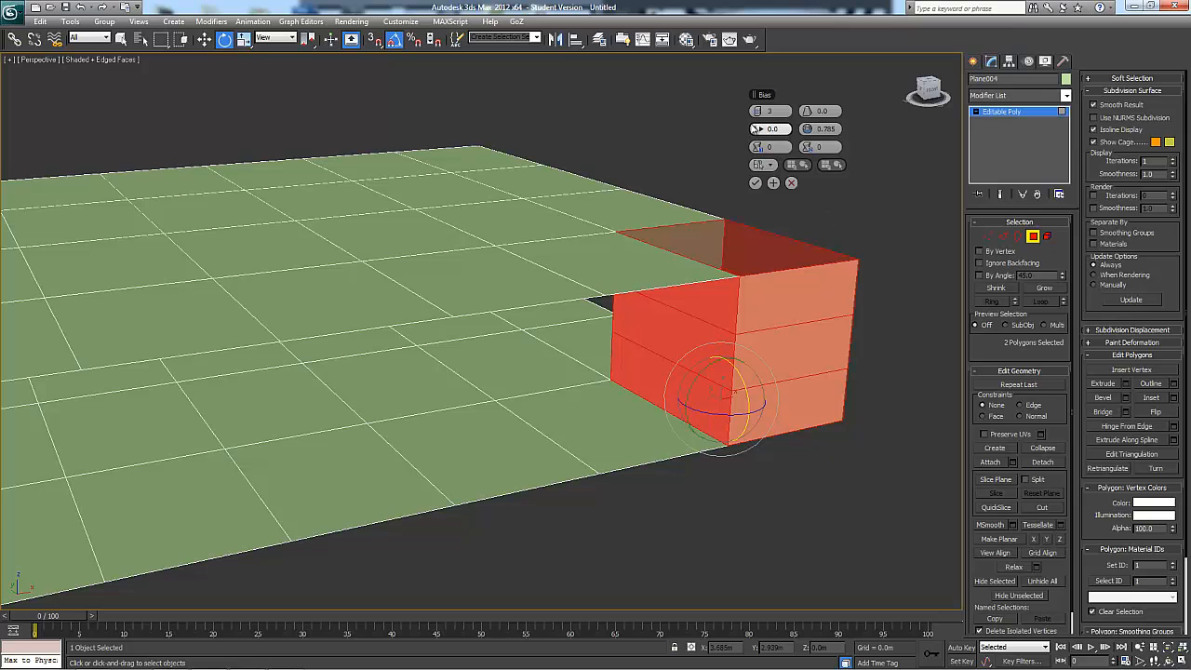
{"action": "left_click_drag", "start_coordinate": [805, 131], "coordinate": [675, 128]}
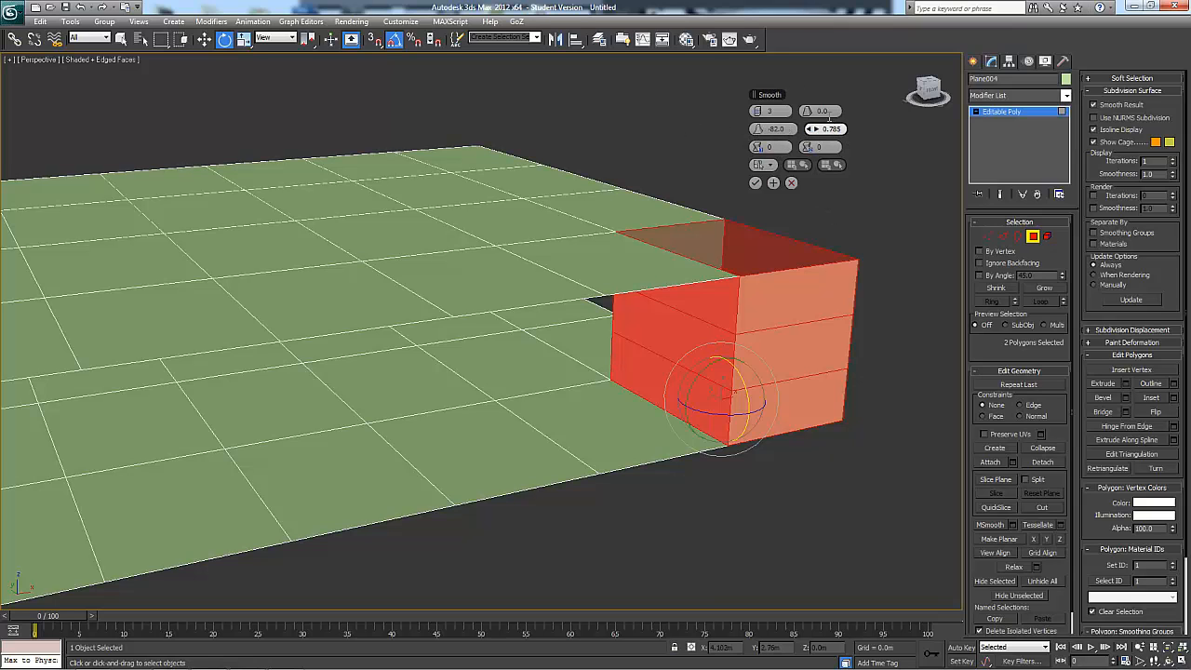
{"action": "mouse_move", "coordinate": [808, 111]}
{"action": "left_mouse_down"}
{"action": "mouse_move", "coordinate": [848, 107]}
{"action": "mouse_move", "coordinate": [787, 112]}
{"action": "mouse_move", "coordinate": [811, 117]}
{"action": "left_mouse_up"}
{"action": "right_click", "coordinate": [811, 117]}
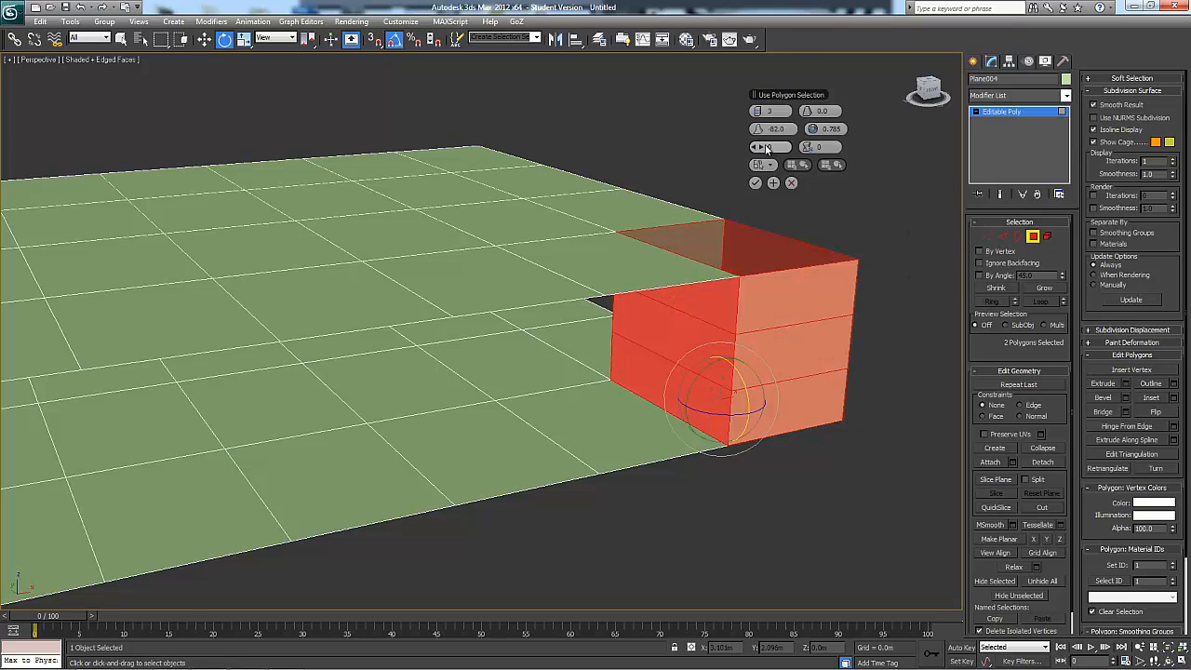
{"action": "left_click_drag", "start_coordinate": [761, 148], "coordinate": [771, 149]}
{"action": "middle_click_drag", "start_coordinate": [830, 253], "coordinate": [822, 254], "text": "alt"}
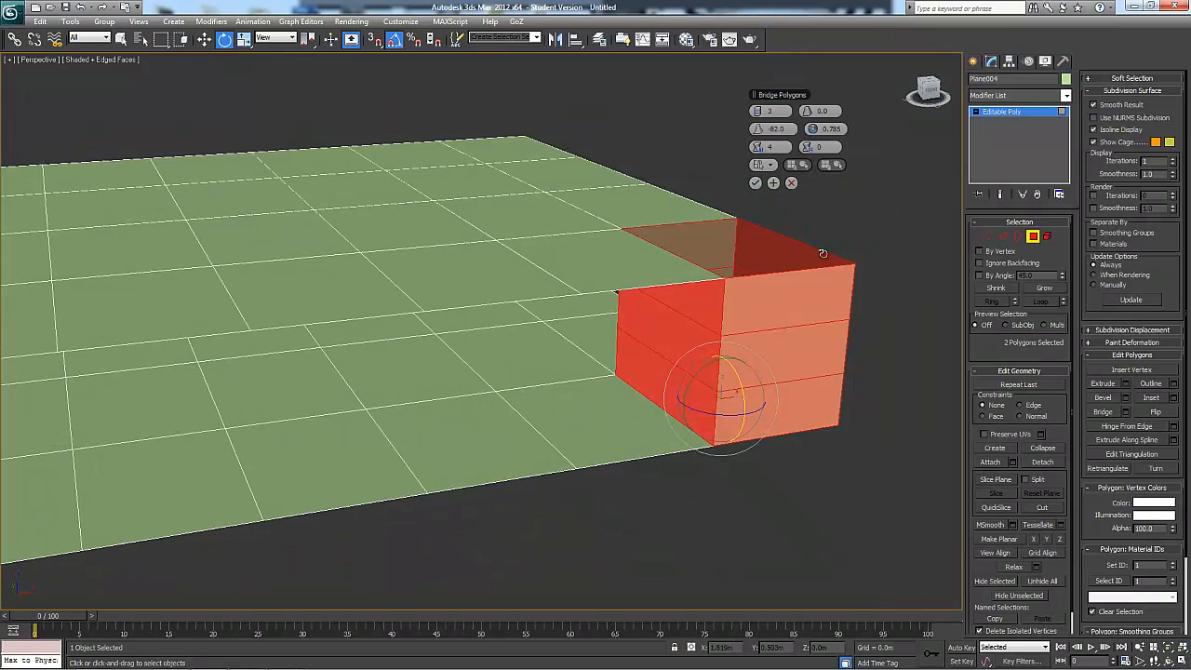
{"action": "left_click", "coordinate": [791, 183]}
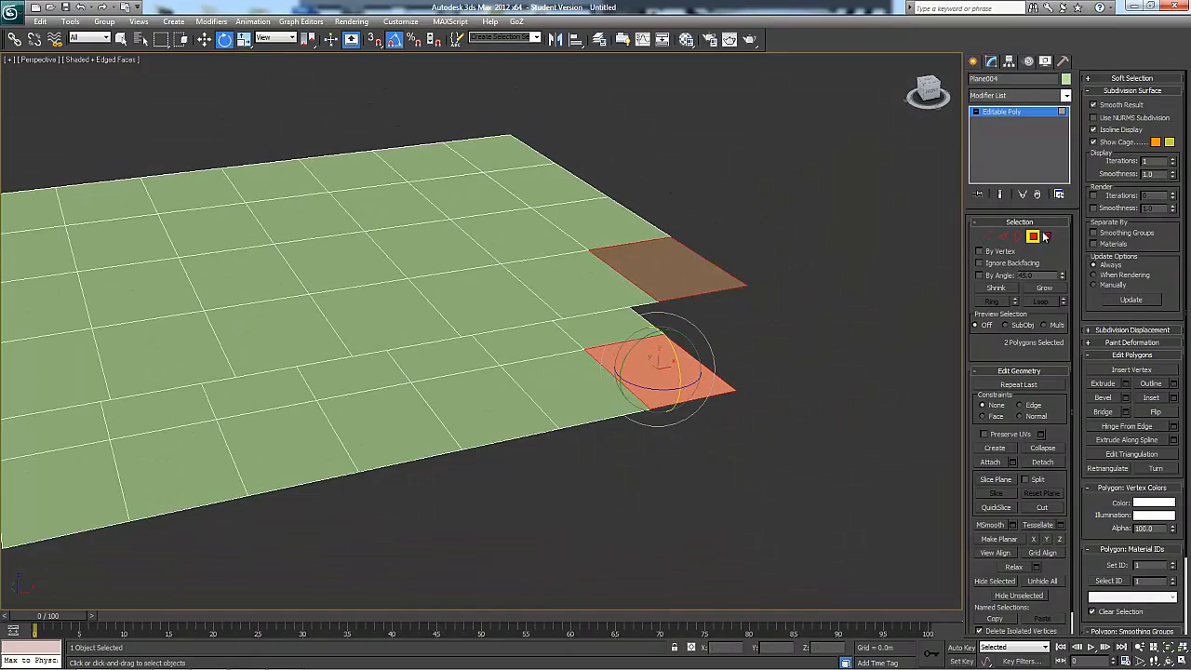
Delete the entire upper plane element, keeping the lower plane
{"action": "left_click", "coordinate": [1047, 236]}
{"action": "left_click", "coordinate": [528, 224]}
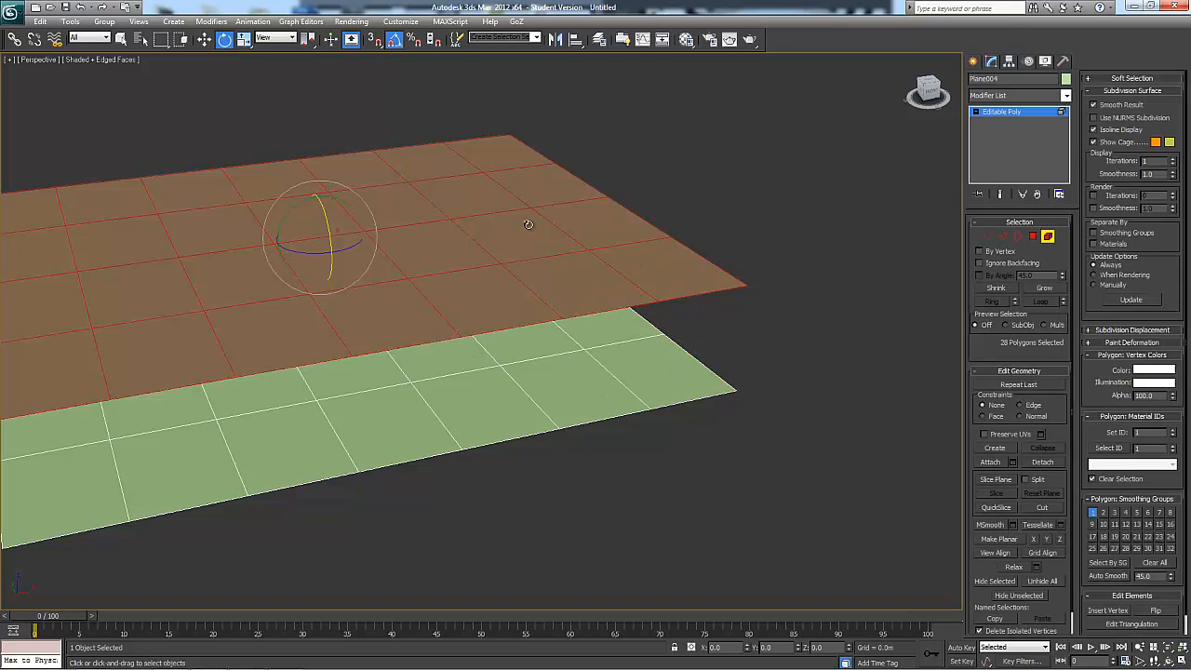
{"action": "key", "text": "Delete"}
{"action": "key", "text": "z"}
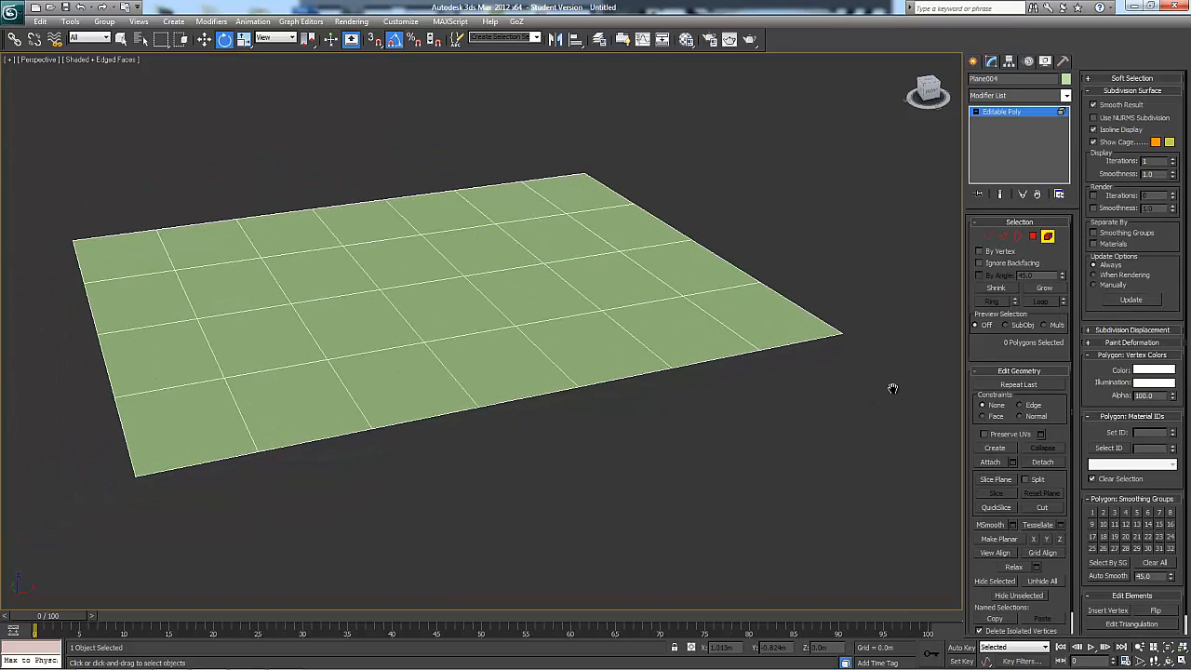
{"action": "middle_click_drag", "start_coordinate": [892, 482], "coordinate": [732, 491], "text": "alt"}
At polygon level, select the 2×2 block of polygons at the plane's far corner and flip their normals
{"action": "key", "text": "4"}
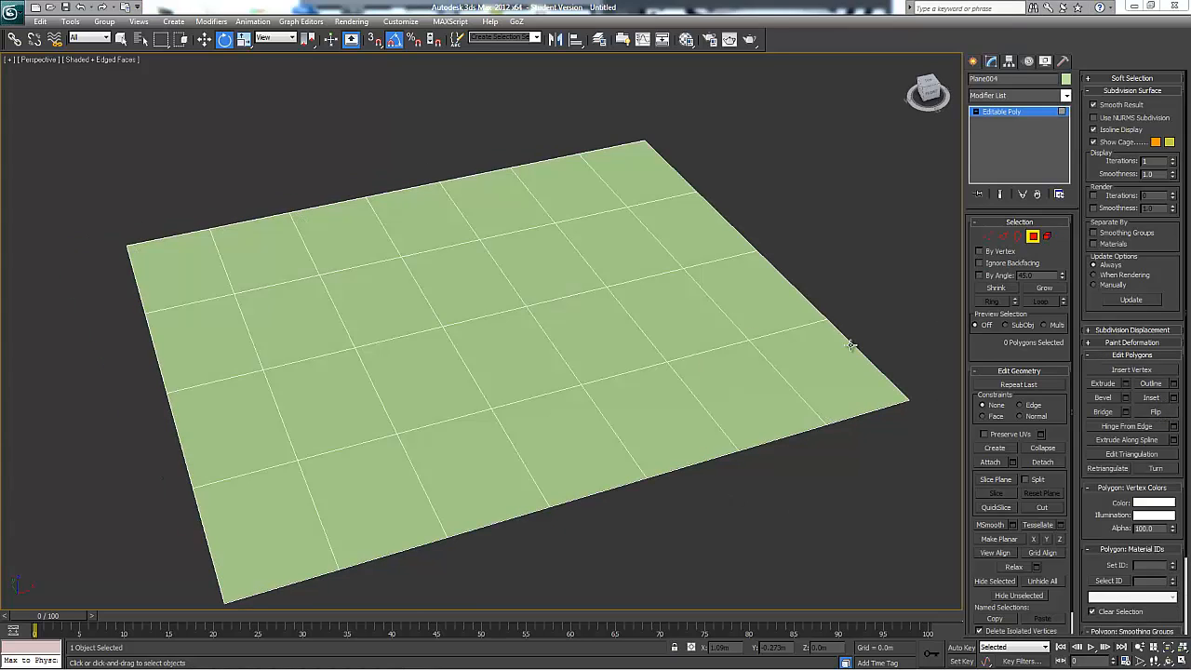
{"action": "middle_click_drag", "start_coordinate": [851, 341], "coordinate": [767, 160], "text": "alt"}
{"action": "left_click_drag", "start_coordinate": [609, 228], "coordinate": [610, 230]}
{"action": "middle_click_drag", "start_coordinate": [881, 297], "coordinate": [1171, 454], "text": "alt"}
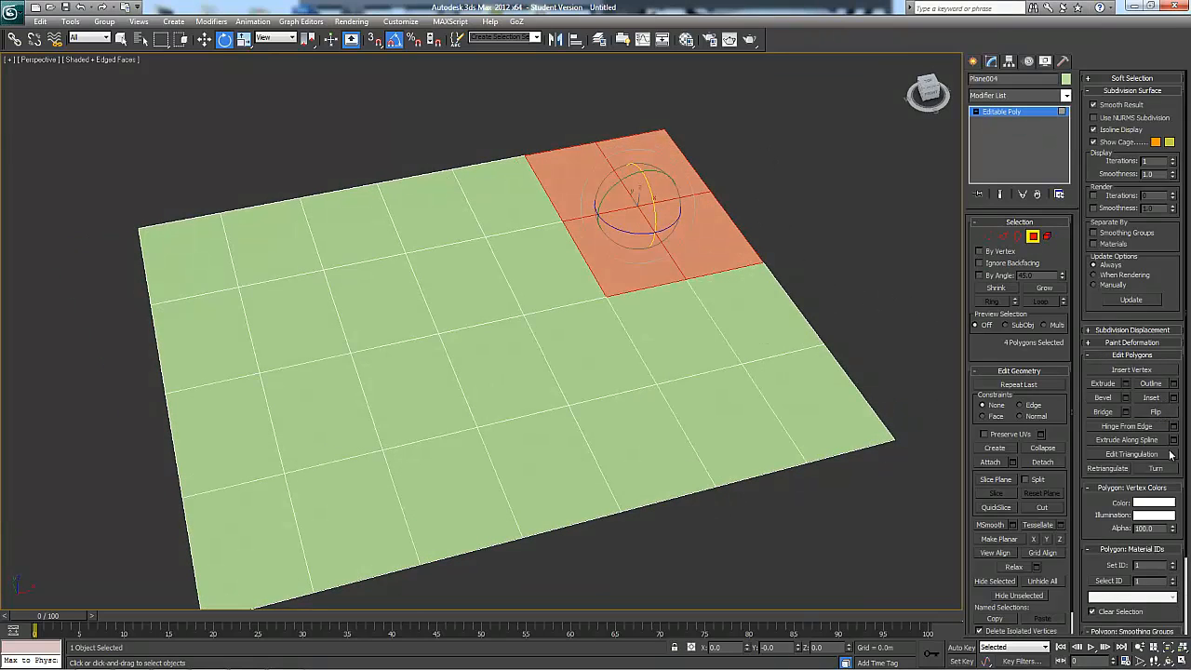
{"action": "left_click", "coordinate": [1154, 411]}
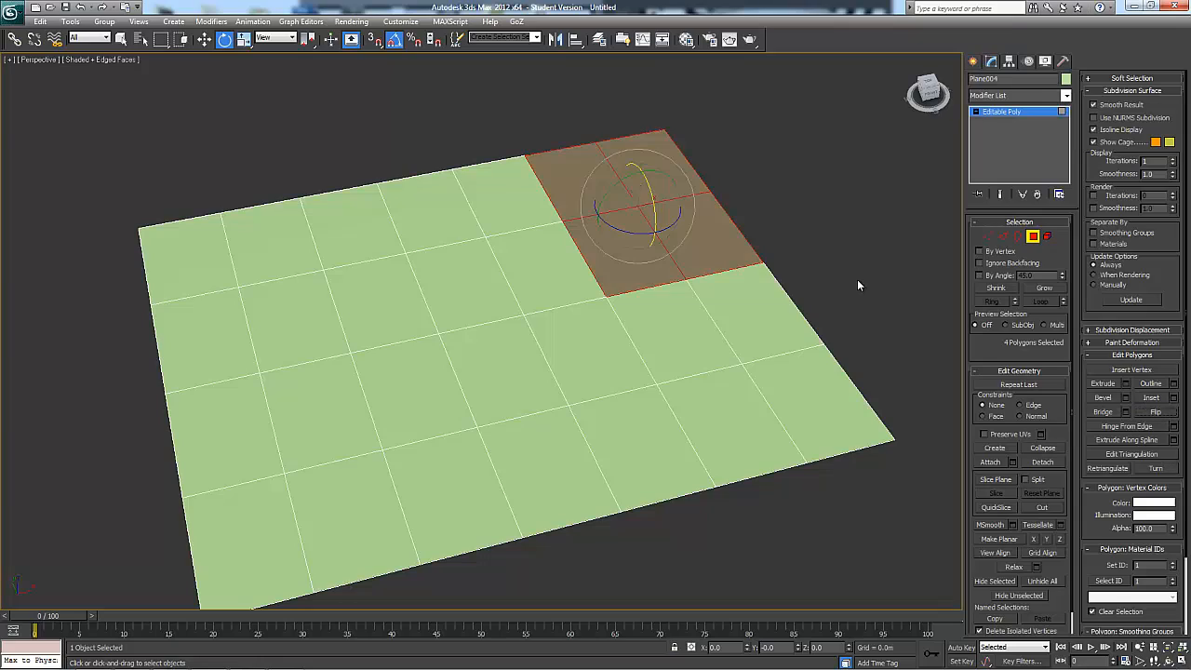
{"action": "middle_click_drag", "start_coordinate": [857, 281], "coordinate": [700, 323], "text": "alt"}
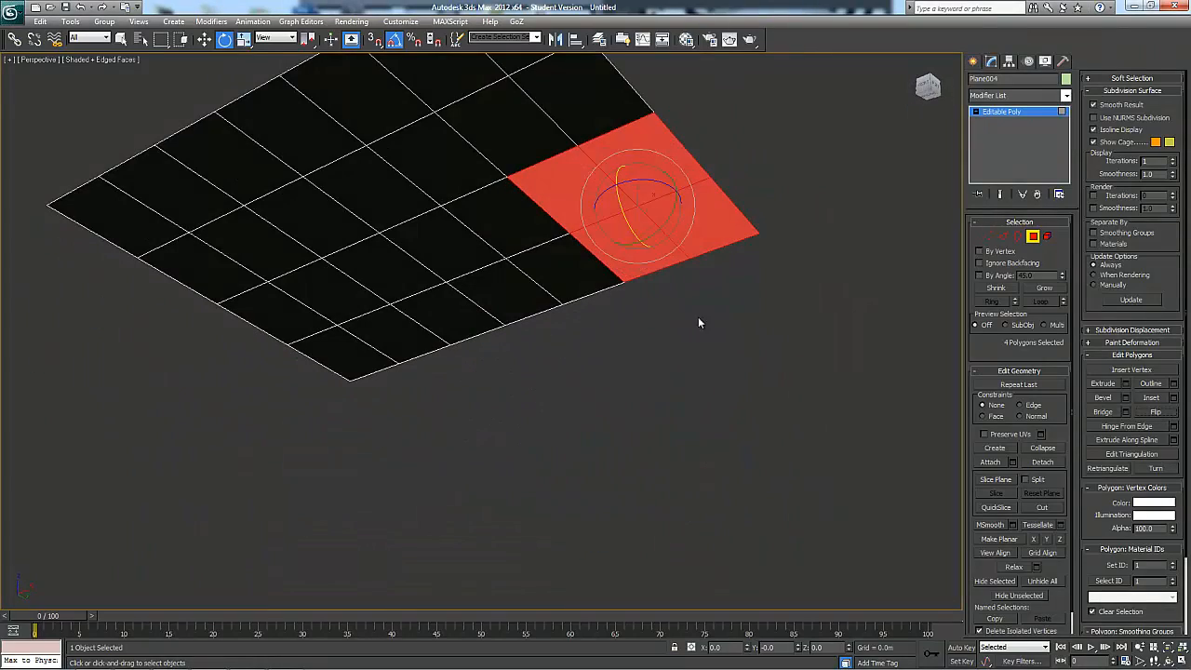
{"action": "middle_click_drag", "start_coordinate": [744, 292], "coordinate": [692, 403], "text": "alt"}
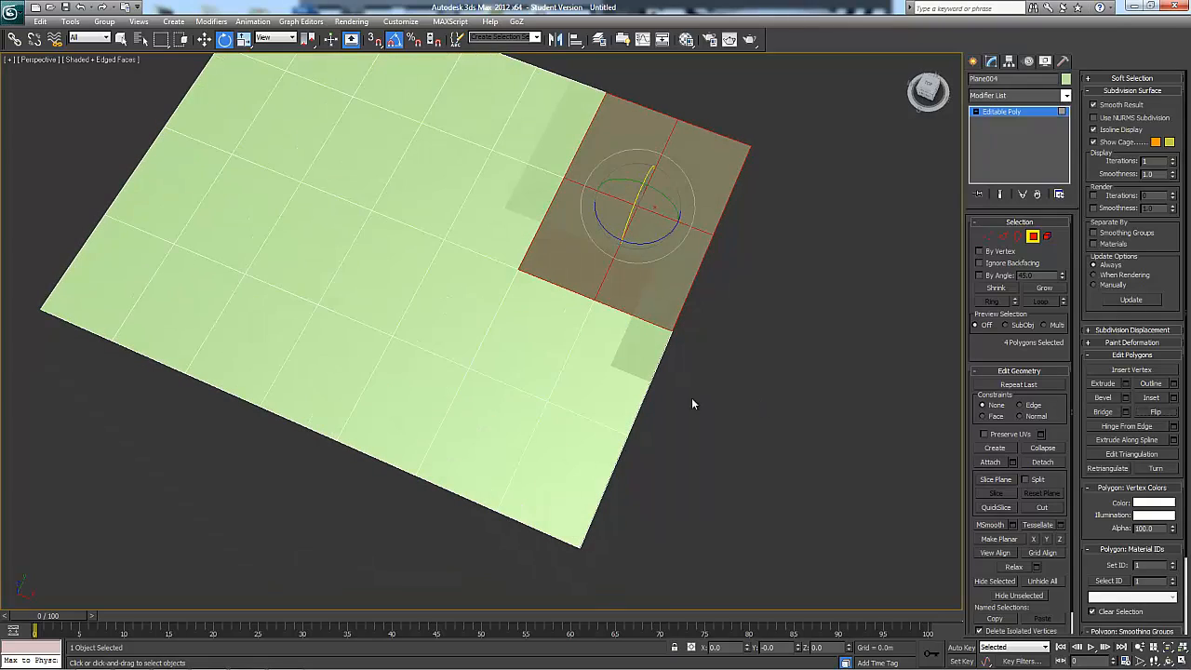
Add the adjoining 2×2 block along the same edge to the polygon selection for comparison, and clear the selection
{"action": "left_click_drag", "start_coordinate": [540, 368], "coordinate": [539, 368], "text": "ctrl"}
{"action": "middle_click_drag", "start_coordinate": [540, 368], "coordinate": [741, 313], "text": "alt"}
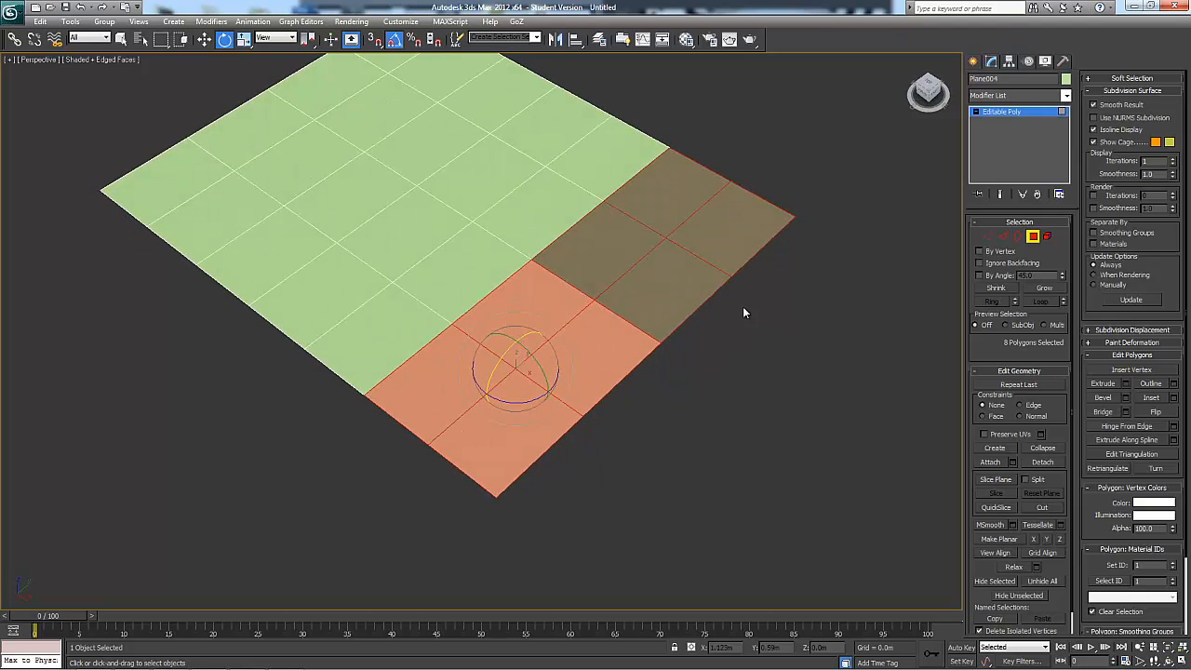
{"action": "mouse_move", "coordinate": [782, 355]}
{"action": "middle_mouse_down", "text": "alt"}
{"action": "mouse_move", "coordinate": [792, 353]}
{"action": "mouse_move", "coordinate": [783, 215]}
{"action": "mouse_move", "coordinate": [790, 354]}
{"action": "middle_mouse_up", "text": "alt"}
{"action": "left_click", "coordinate": [789, 354]}
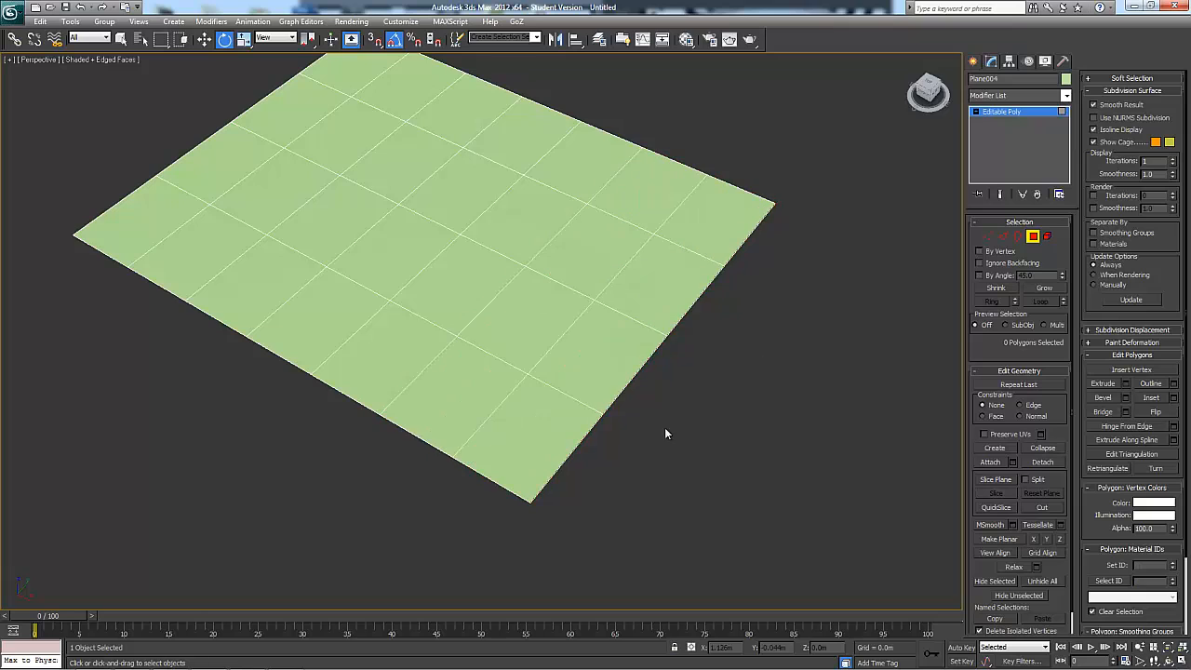
Reselect the four polygons at the plane's far corner and flip them so they face upward again
{"action": "left_click_drag", "start_coordinate": [646, 476], "coordinate": [519, 342]}
{"action": "left_click_drag", "start_coordinate": [797, 182], "coordinate": [634, 249]}
{"action": "middle_click_drag", "start_coordinate": [744, 282], "coordinate": [786, 296], "text": "alt"}
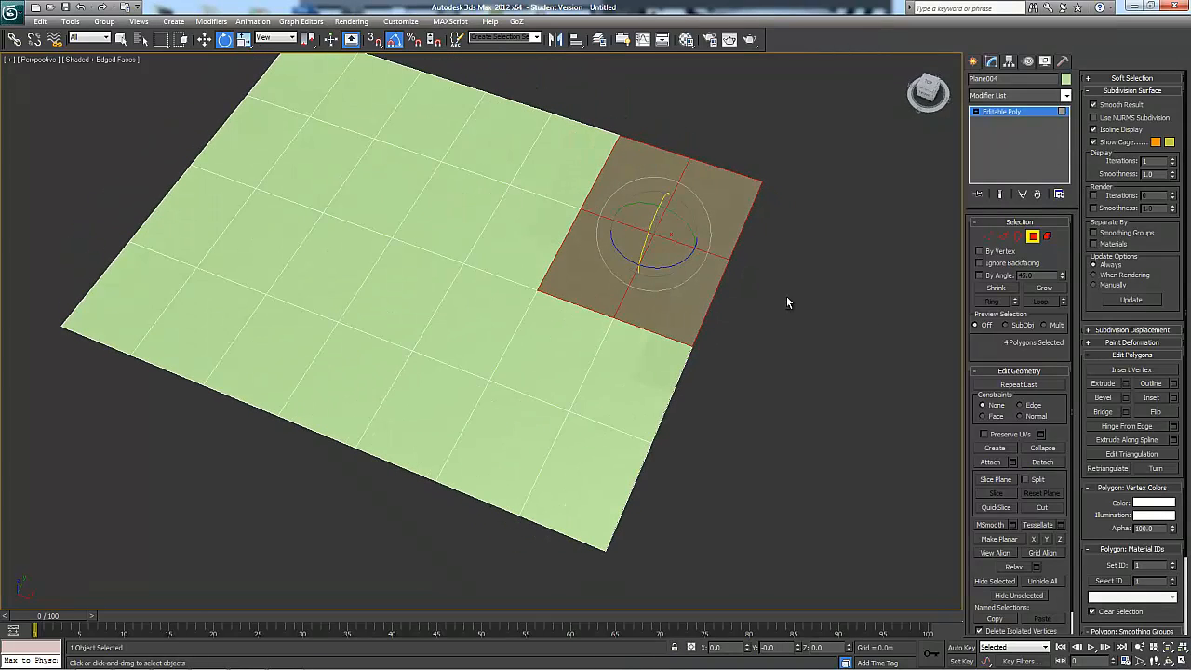
{"action": "left_click", "coordinate": [1162, 415]}
{"action": "middle_click_drag", "start_coordinate": [901, 371], "coordinate": [828, 270], "text": "alt"}
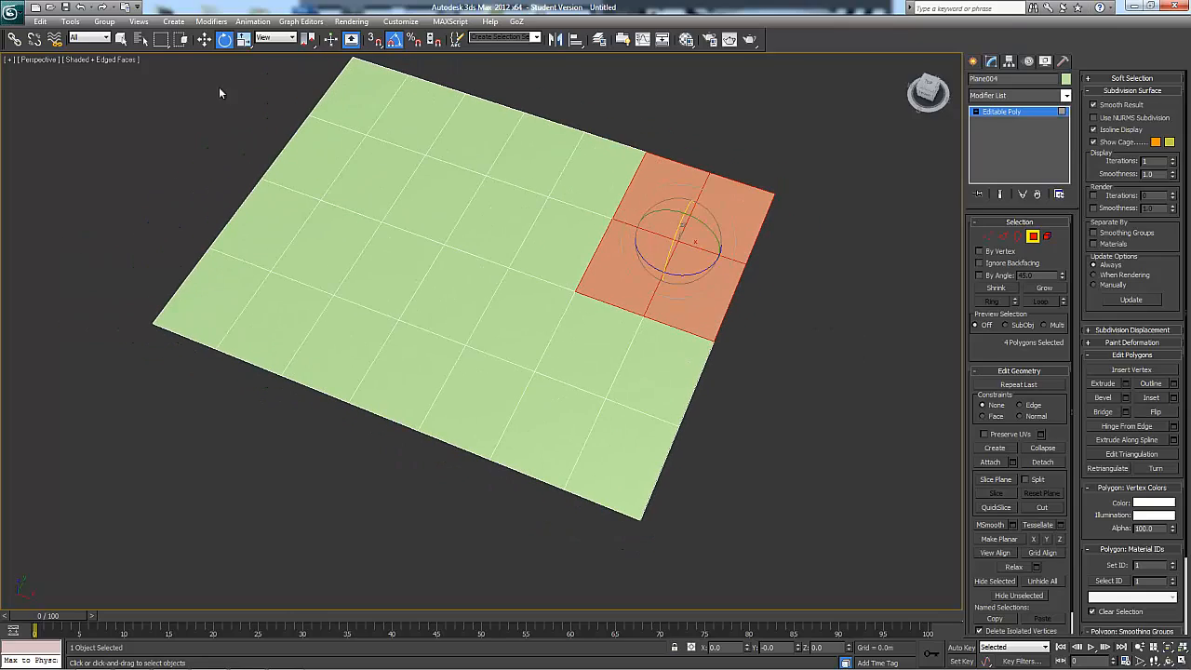
Clear the polygon selection, switch to element level and select the whole plane as one element
{"action": "left_click_drag", "start_coordinate": [807, 500], "coordinate": [807, 501]}
{"action": "middle_click_drag", "start_coordinate": [807, 500], "coordinate": [843, 378], "text": "alt"}
{"action": "left_click", "coordinate": [779, 474]}
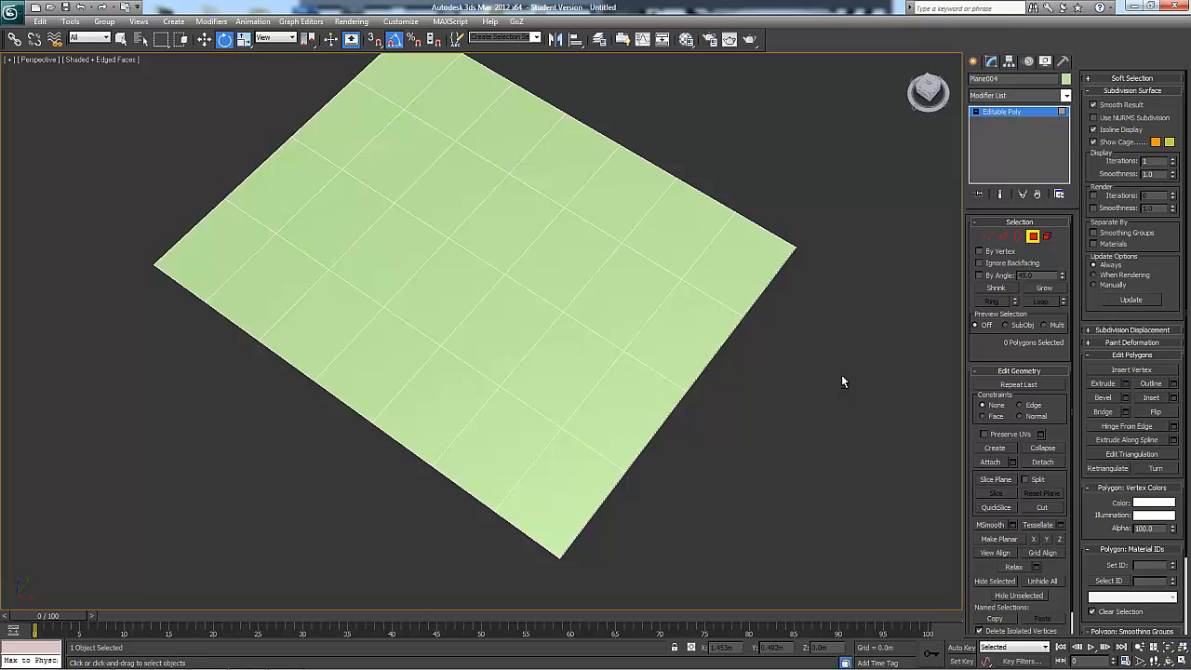
{"action": "left_click", "coordinate": [1032, 237]}
{"action": "left_click", "coordinate": [1033, 238]}
{"action": "middle_click_drag", "start_coordinate": [707, 391], "coordinate": [651, 413], "text": "alt"}
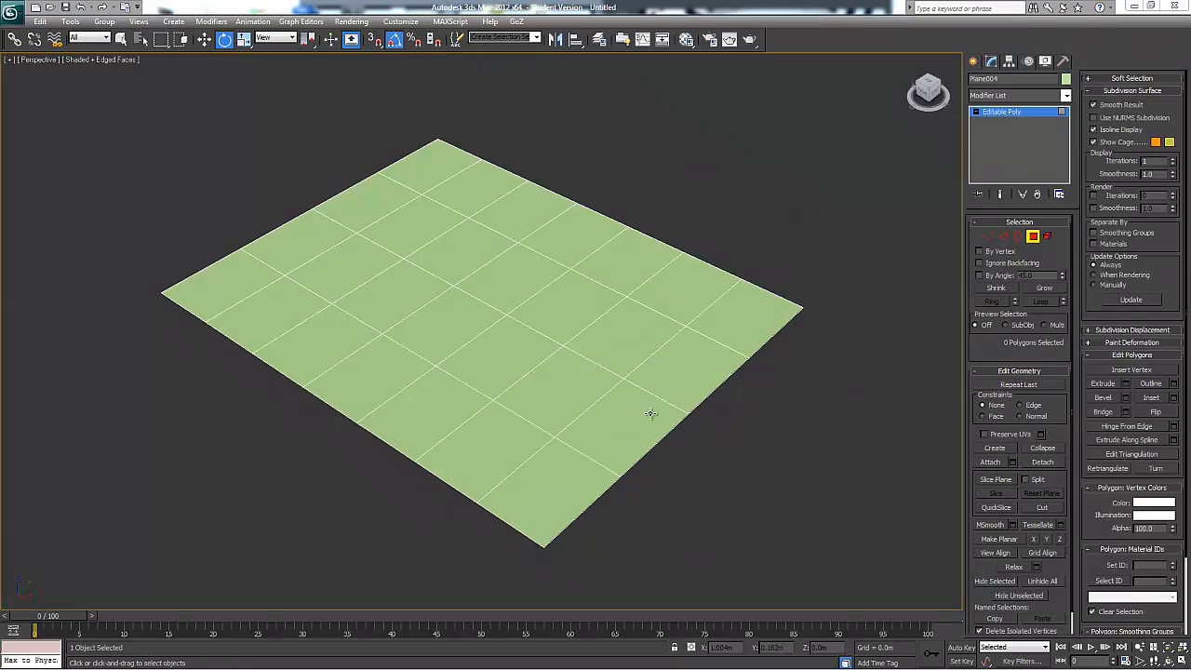
{"action": "left_click", "coordinate": [1048, 236]}
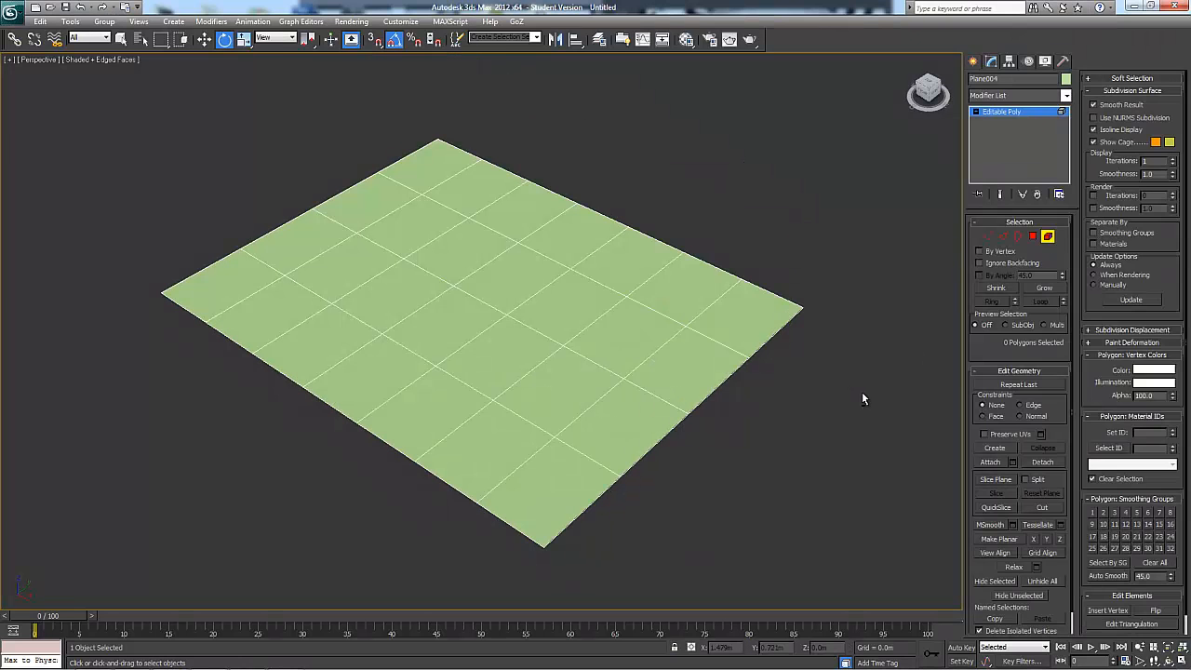
{"action": "middle_click_drag", "start_coordinate": [862, 391], "coordinate": [862, 407], "text": "alt"}
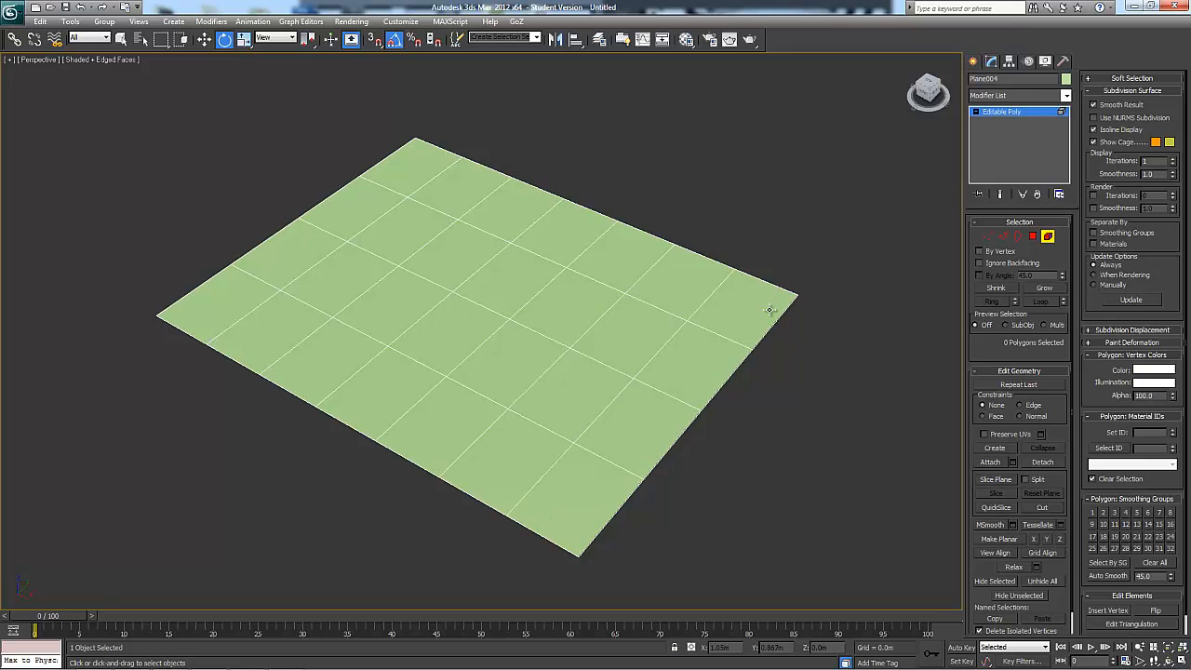
{"action": "left_click_drag", "start_coordinate": [817, 270], "coordinate": [793, 309]}
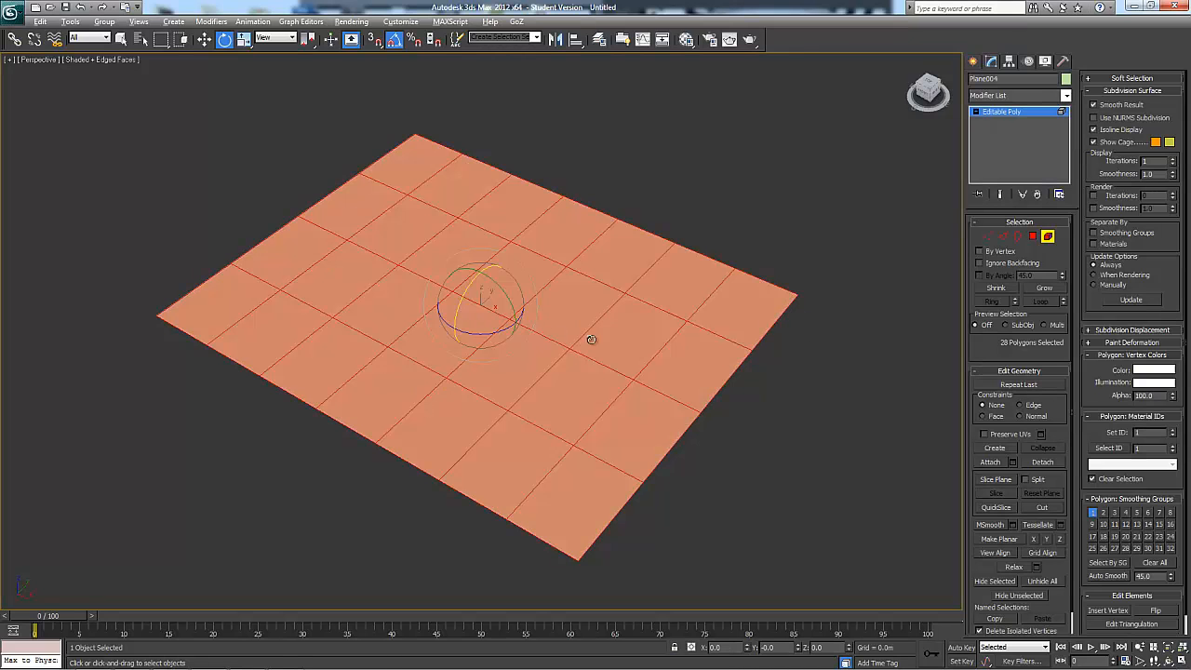
{"action": "middle_click_drag", "start_coordinate": [590, 340], "coordinate": [480, 328], "text": "alt"}
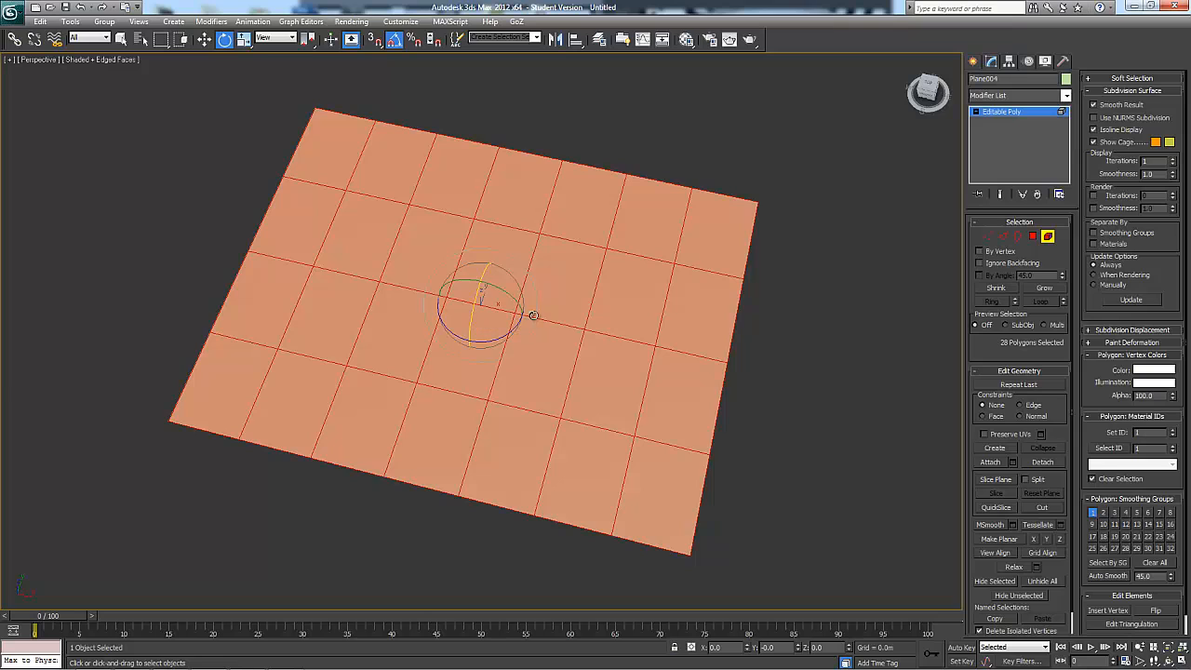
{"action": "middle_click_drag", "start_coordinate": [420, 274], "coordinate": [375, 297], "text": "alt"}
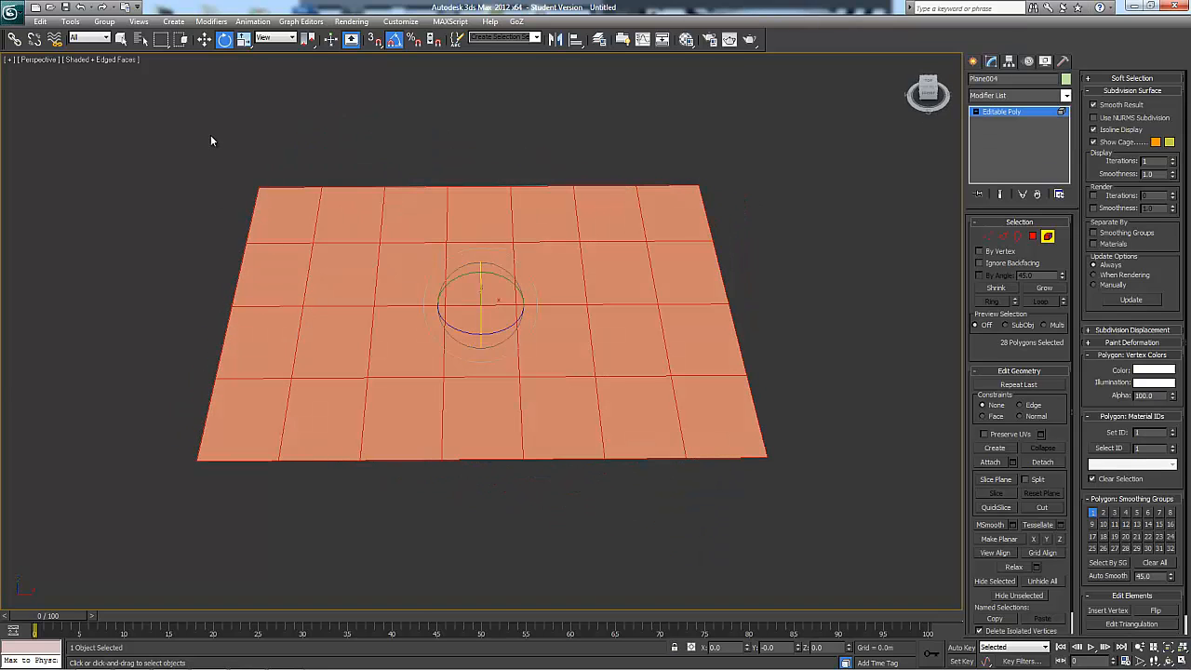
At polygon level, select the end column of four polygons and detach it as a separate object named w
{"action": "left_click", "coordinate": [1032, 235]}
{"action": "middle_click_drag", "start_coordinate": [818, 258], "coordinate": [801, 190], "text": "alt"}
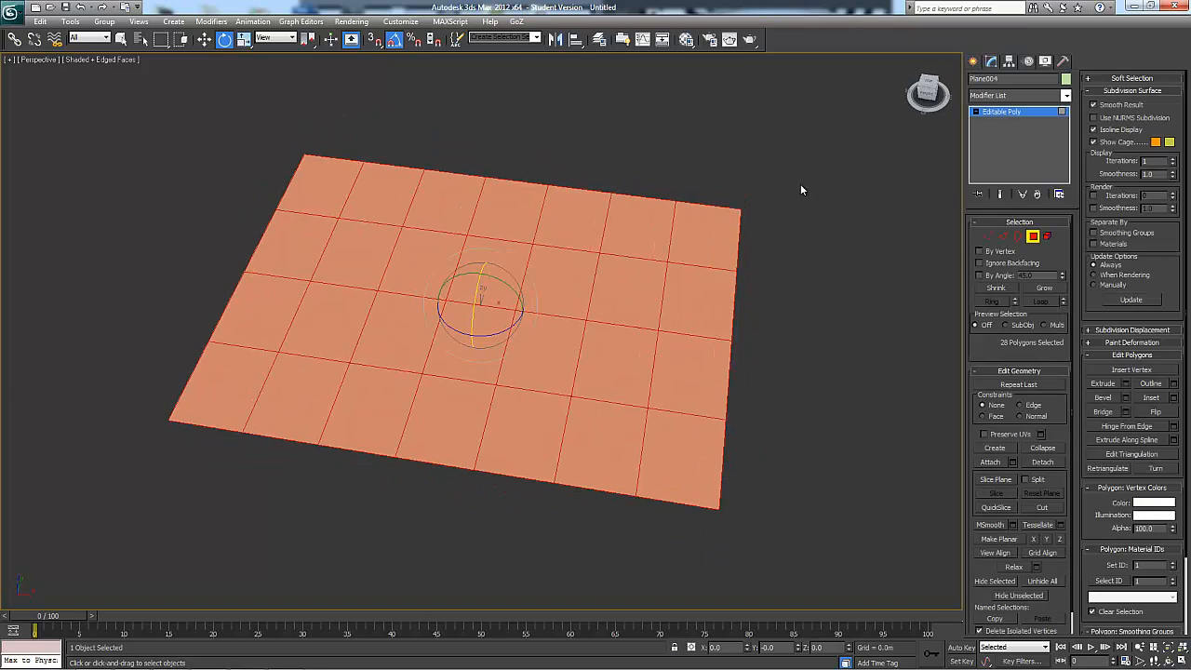
{"action": "left_click_drag", "start_coordinate": [726, 469], "coordinate": [727, 493]}
{"action": "middle_click_drag", "start_coordinate": [726, 493], "coordinate": [705, 421], "text": "alt"}
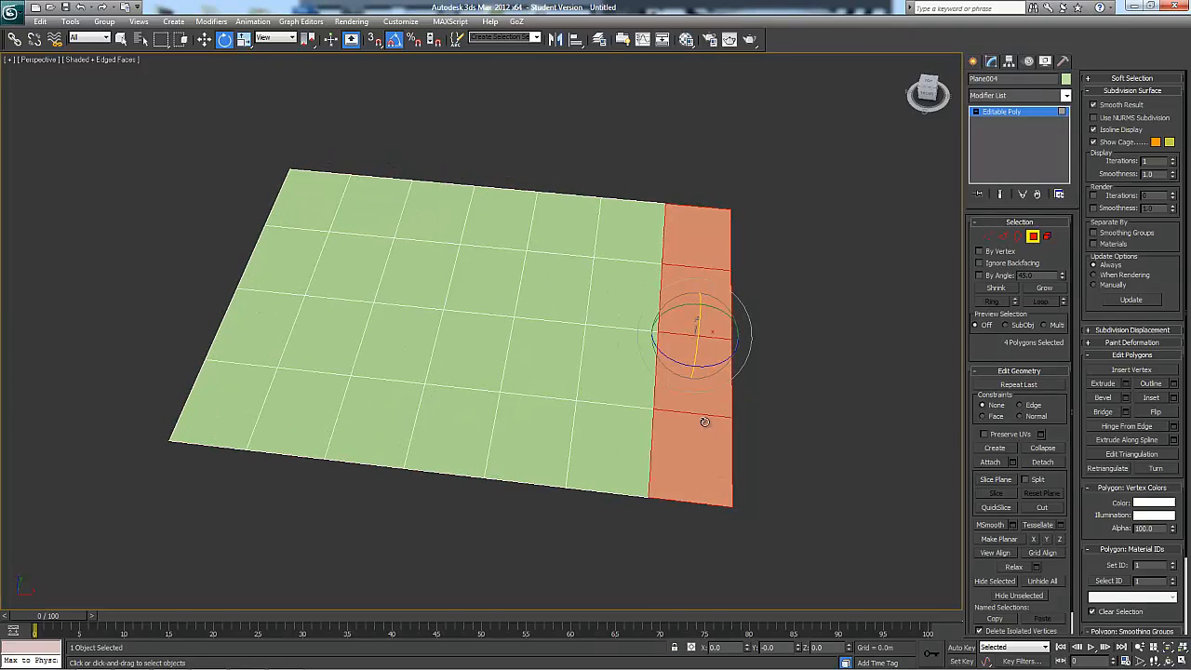
{"action": "left_click", "coordinate": [1041, 463]}
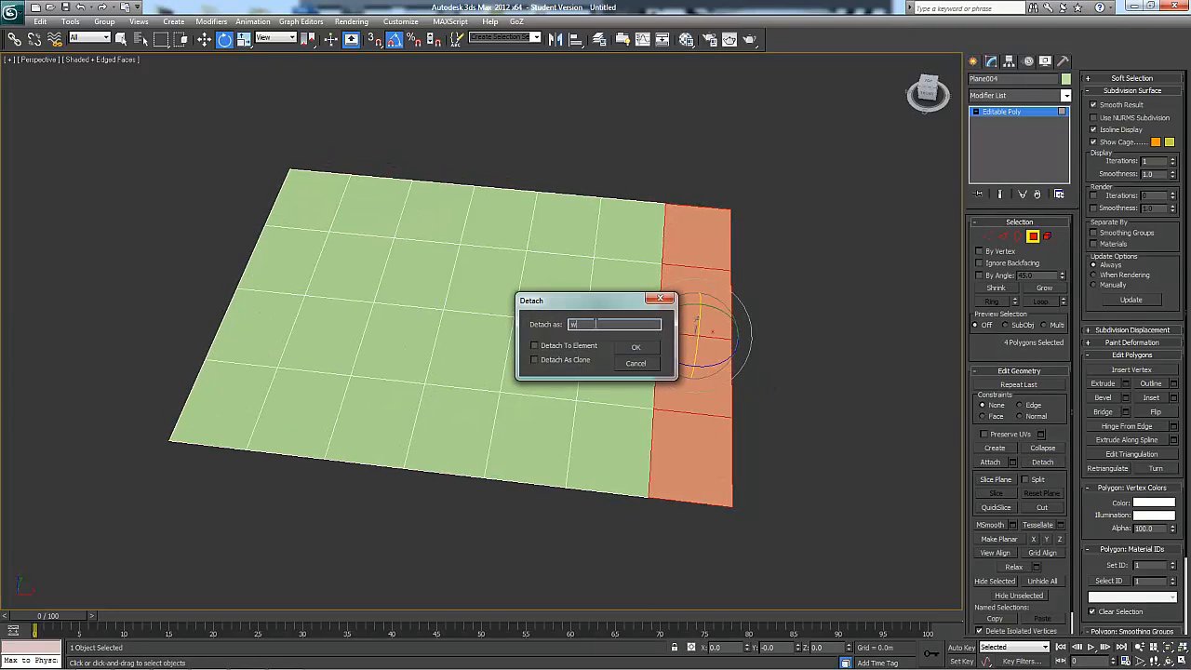
{"action": "left_click", "coordinate": [635, 349]}
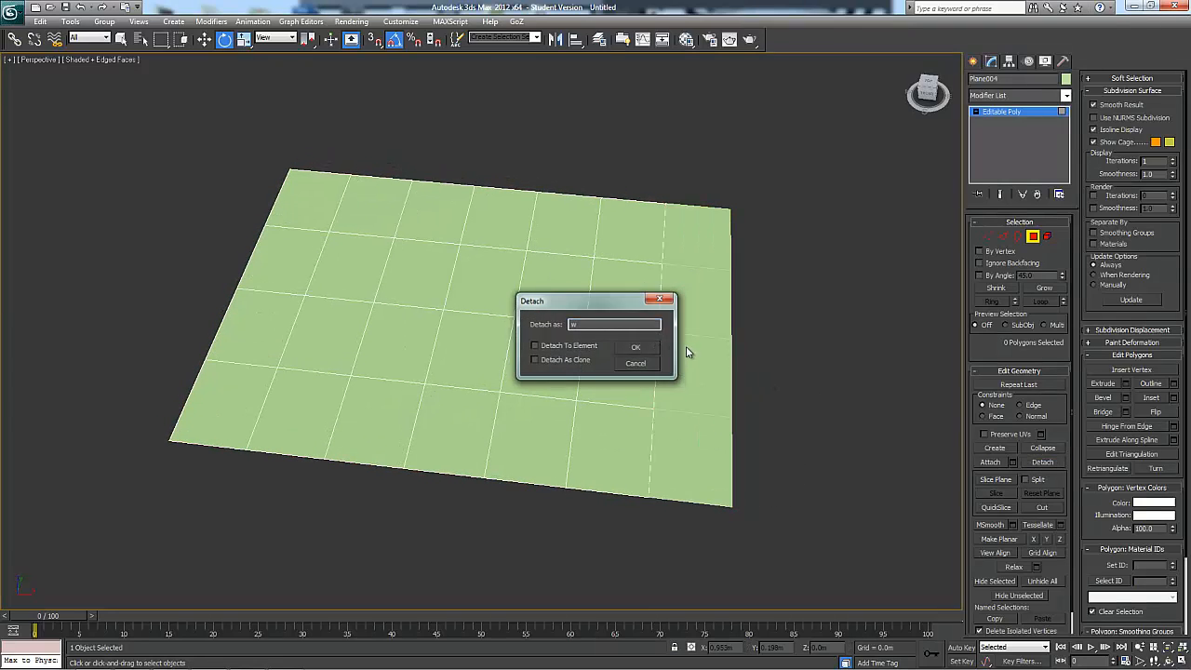
Leave polygon level and move the detached strip w along X to leave a narrow gap beside the main plane
{"action": "left_click", "coordinate": [1032, 235]}
{"action": "left_click_drag", "start_coordinate": [794, 231], "coordinate": [700, 292]}
{"action": "key", "text": "w"}
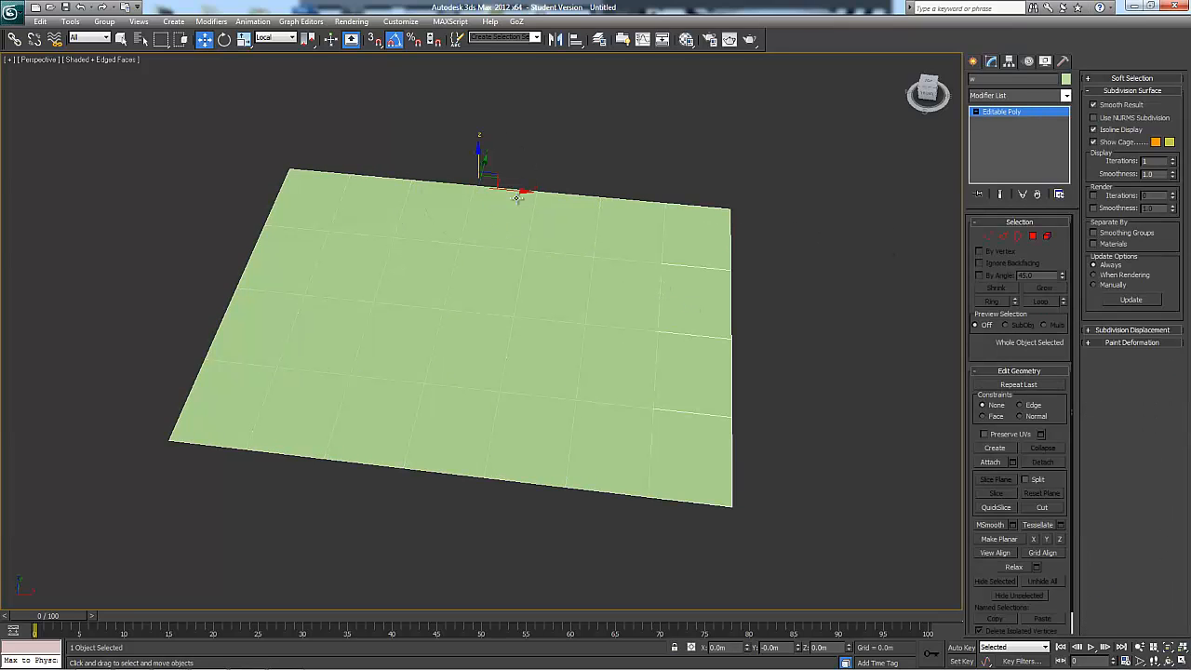
{"action": "left_click_drag", "start_coordinate": [538, 191], "coordinate": [656, 226]}
Attach the strip to the main plane and select the two elements in turn at element level, ending with the strip
{"action": "left_click", "coordinate": [700, 185]}
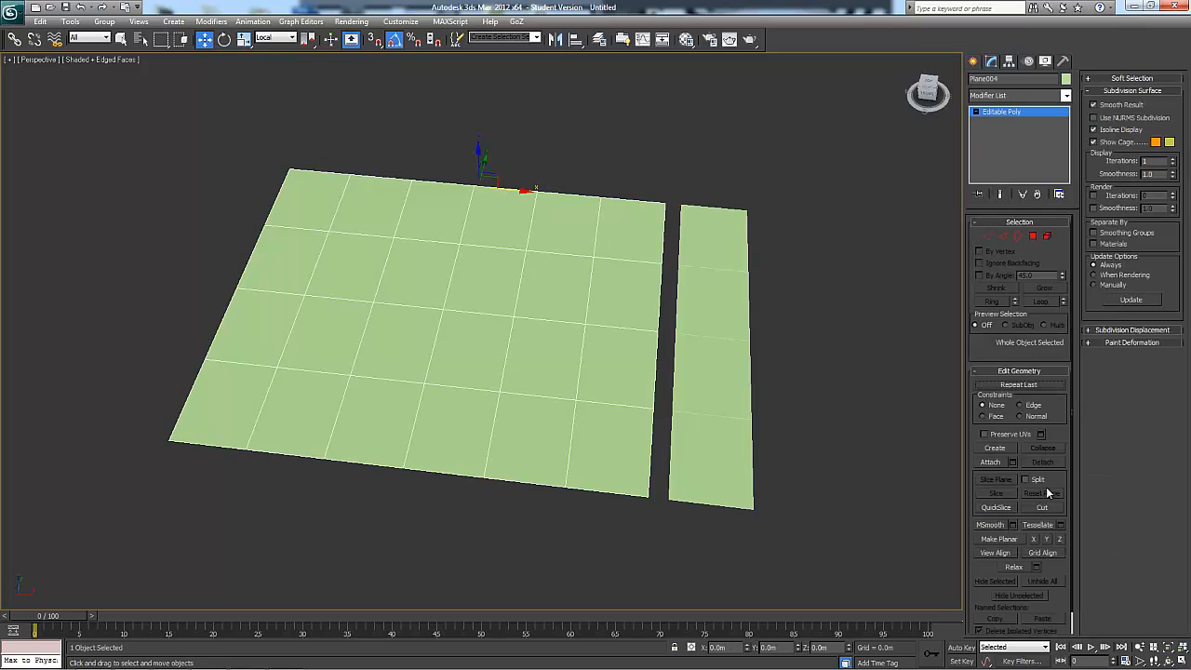
{"action": "left_click", "coordinate": [990, 462]}
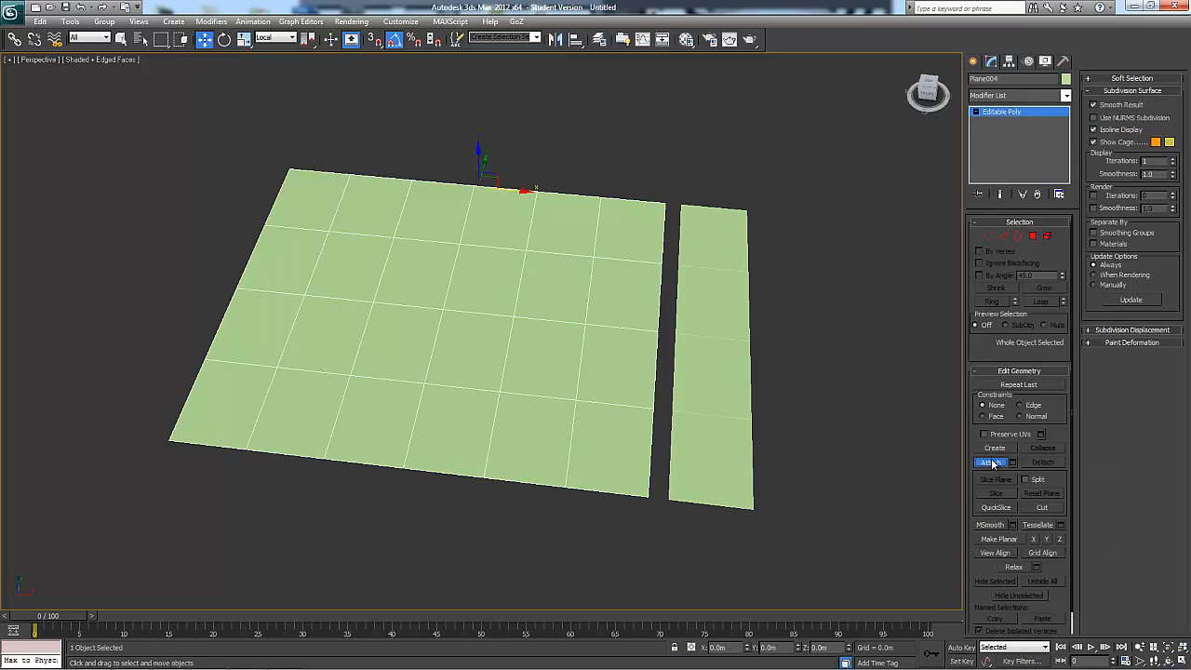
{"action": "left_click", "coordinate": [1050, 239]}
{"action": "left_click", "coordinate": [609, 220]}
{"action": "left_click", "coordinate": [696, 226]}
{"action": "left_click", "coordinate": [614, 223]}
{"action": "left_click", "coordinate": [707, 228]}
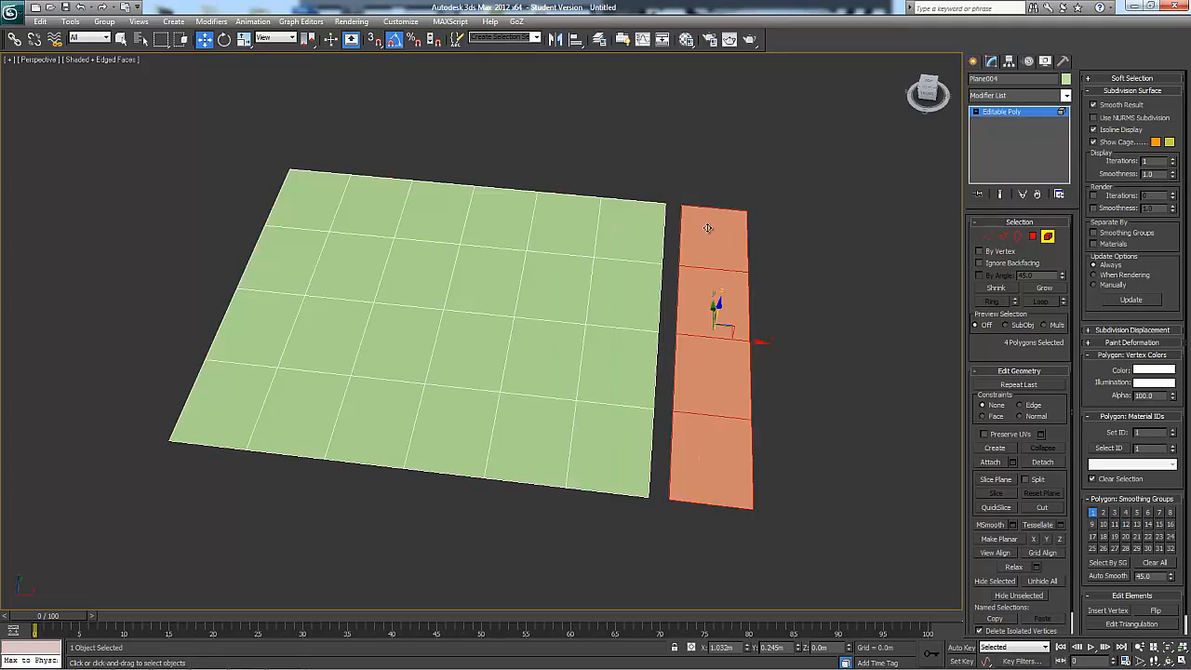
{"action": "middle_click_drag", "start_coordinate": [707, 228], "coordinate": [706, 303], "text": "alt"}
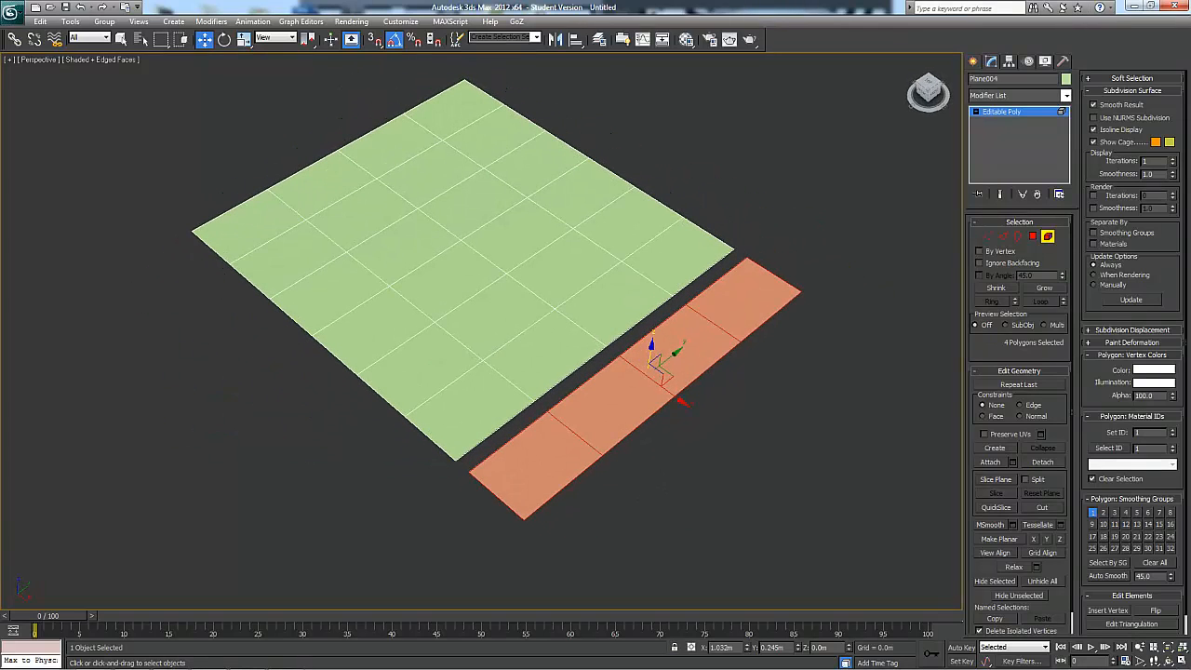
{"action": "middle_click_drag", "start_coordinate": [814, 457], "coordinate": [778, 376], "text": "alt"}
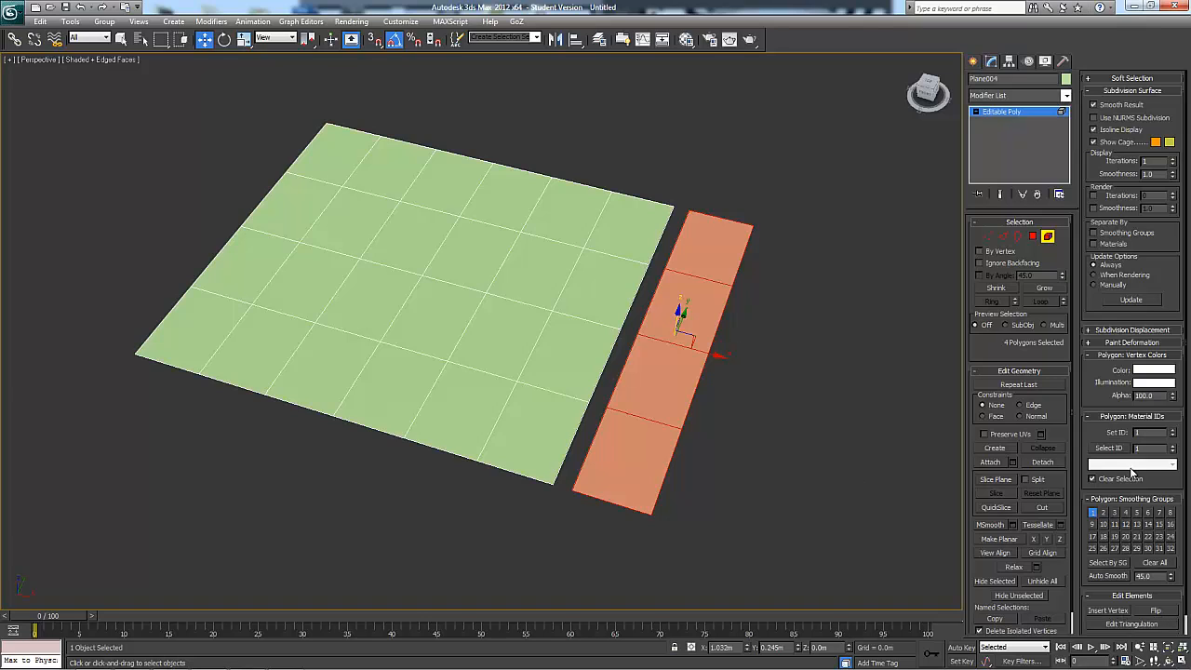
{"action": "middle_click_drag", "start_coordinate": [778, 488], "coordinate": [760, 481], "text": "alt"}
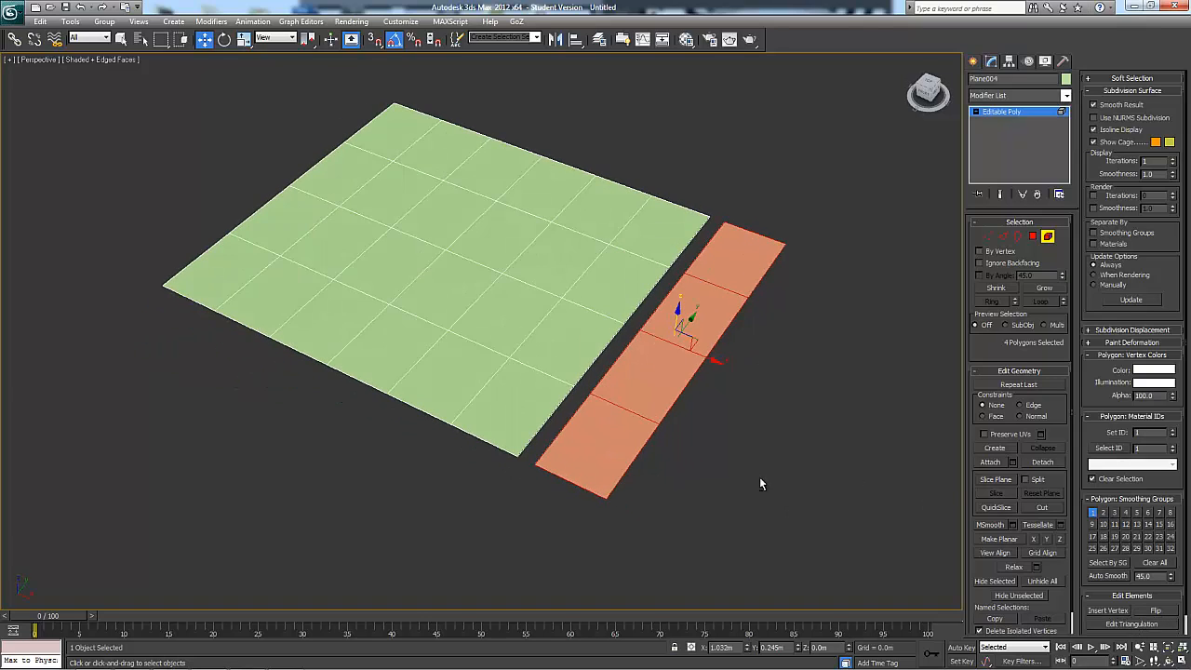
{"action": "mouse_move", "coordinate": [830, 384]}
{"action": "middle_mouse_down", "text": "alt"}
{"action": "mouse_move", "coordinate": [840, 446]}
{"action": "mouse_move", "coordinate": [852, 389]}
{"action": "middle_mouse_up", "text": "alt"}
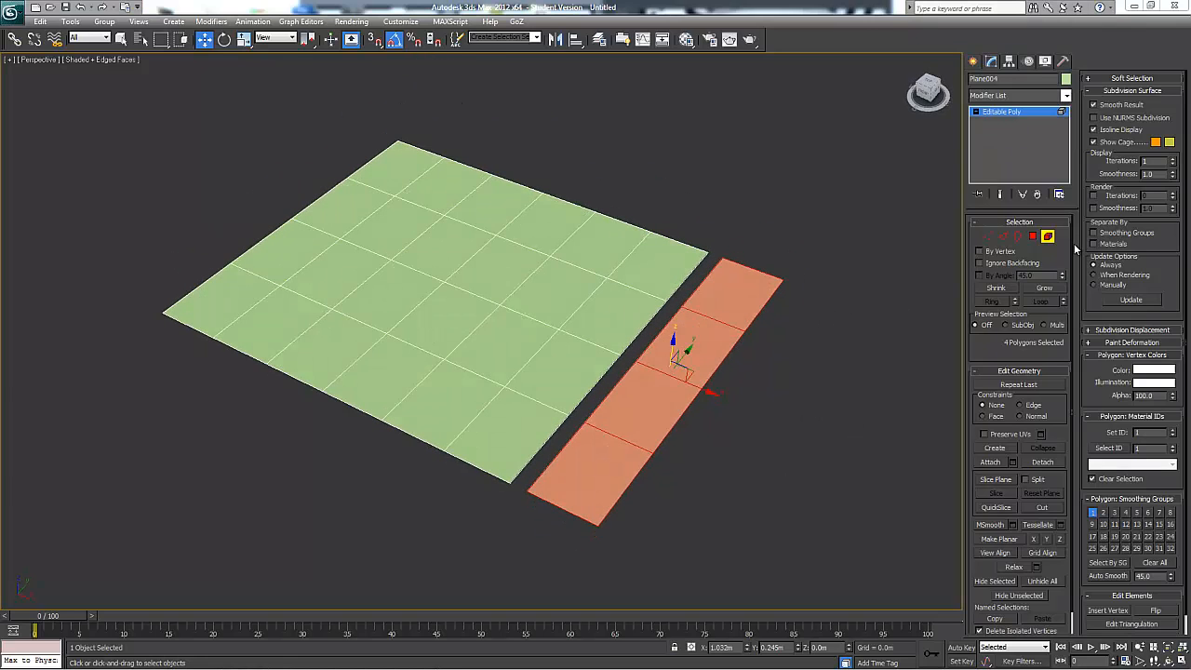
{"action": "middle_click_drag", "start_coordinate": [685, 348], "coordinate": [704, 352], "text": "alt"}
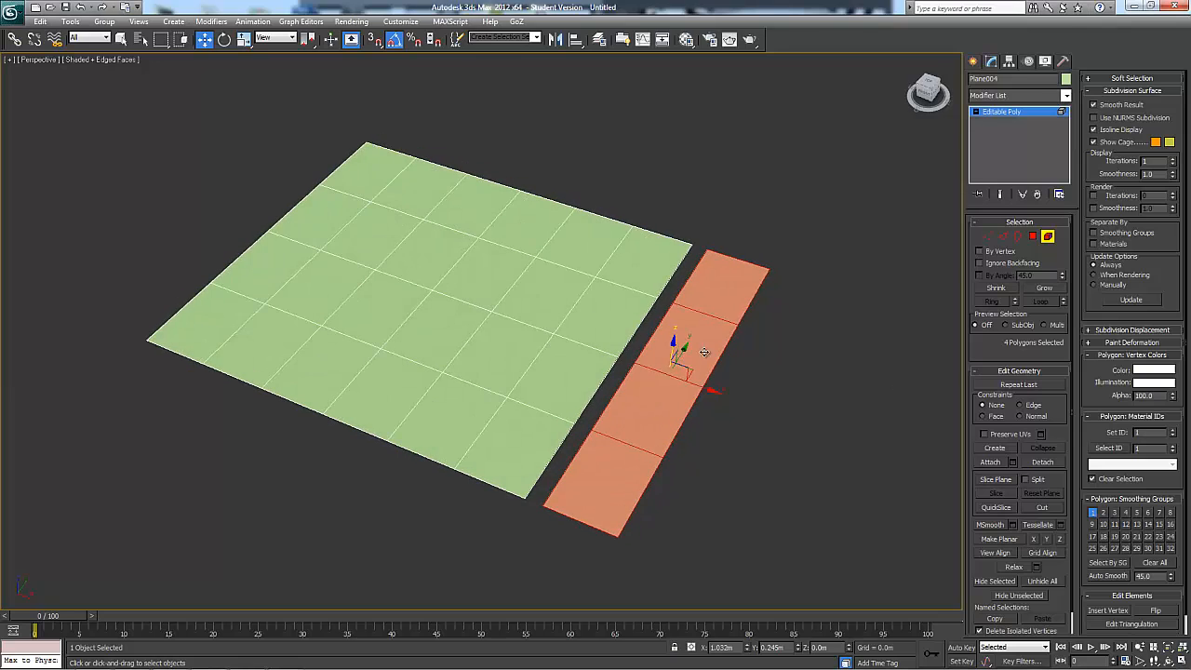
Leave element level so the whole object, including the attached strip, is active for editing
{"action": "left_click", "coordinate": [1047, 237]}
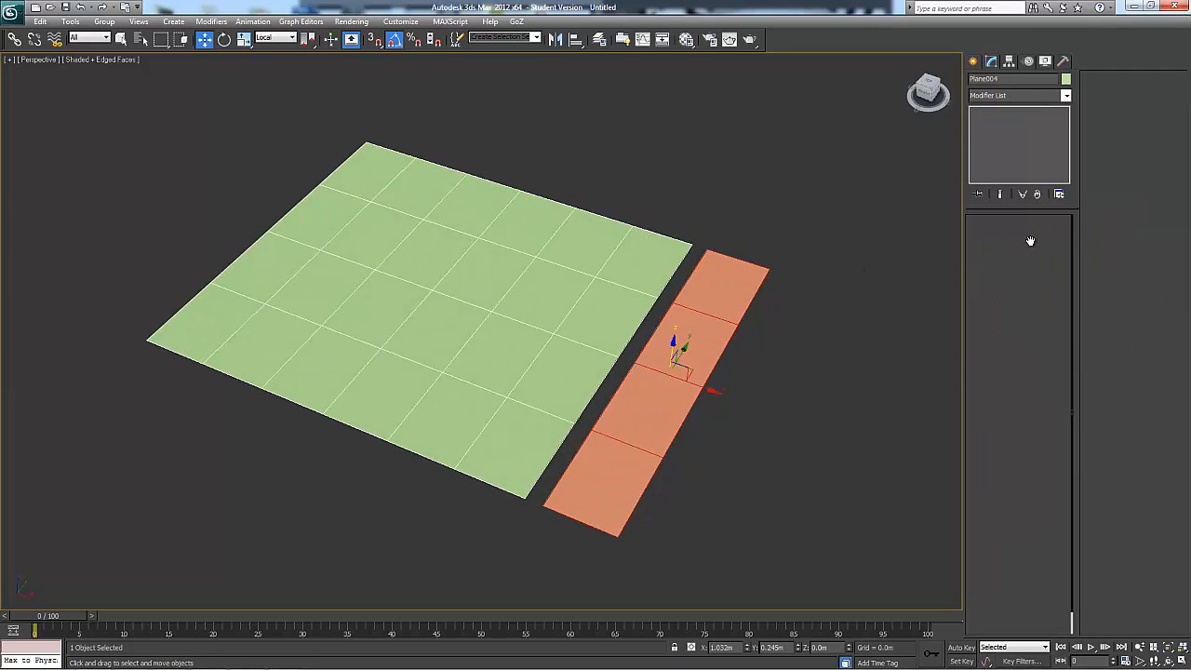
{"action": "middle_click_drag", "start_coordinate": [876, 345], "coordinate": [802, 328], "text": "alt"}
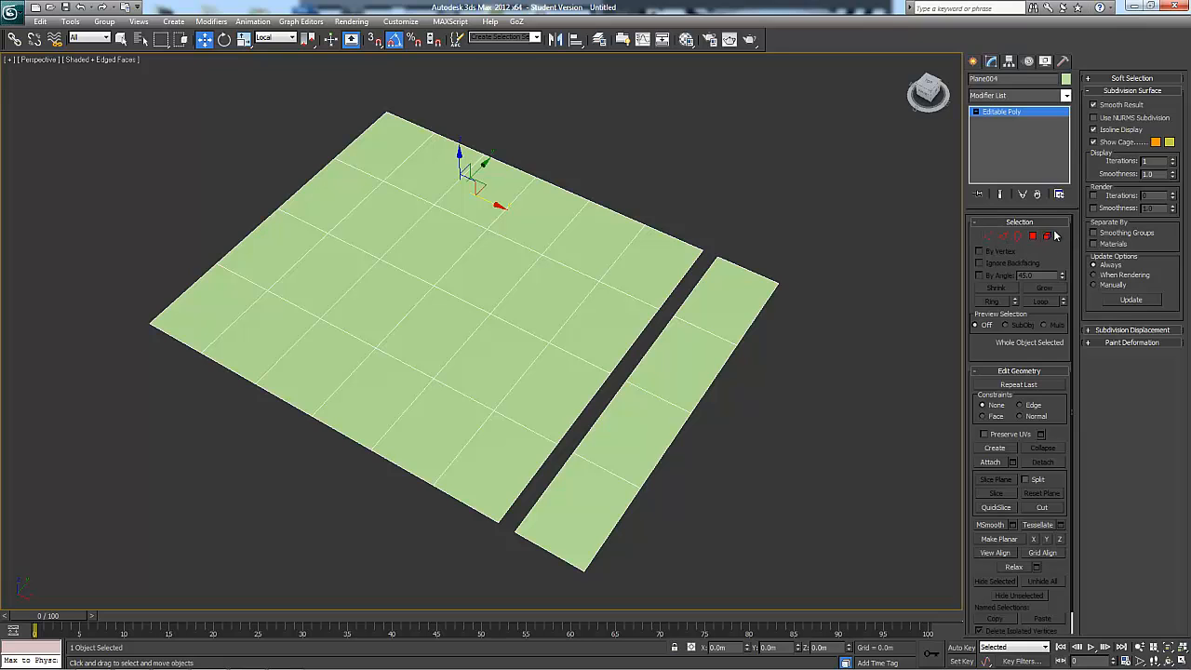
{"action": "middle_click_drag", "start_coordinate": [885, 288], "coordinate": [911, 292], "text": "alt"}
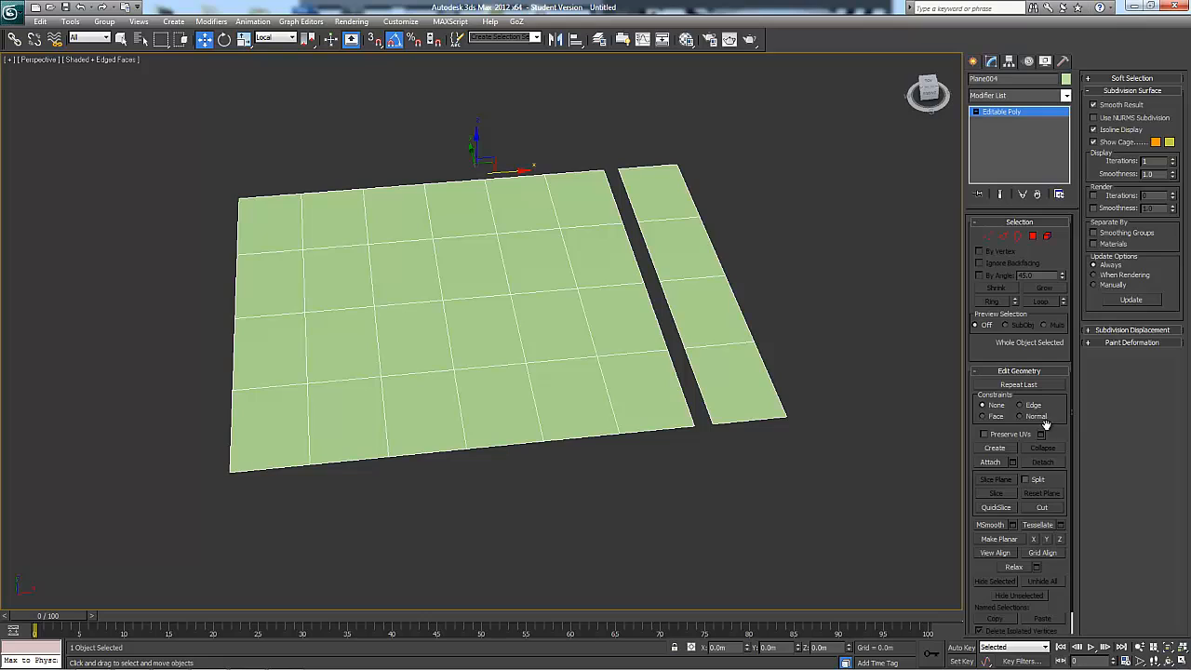
{"action": "scroll", "coordinate": [1055, 430], "scroll_direction": "down", "scroll_amount": 2}
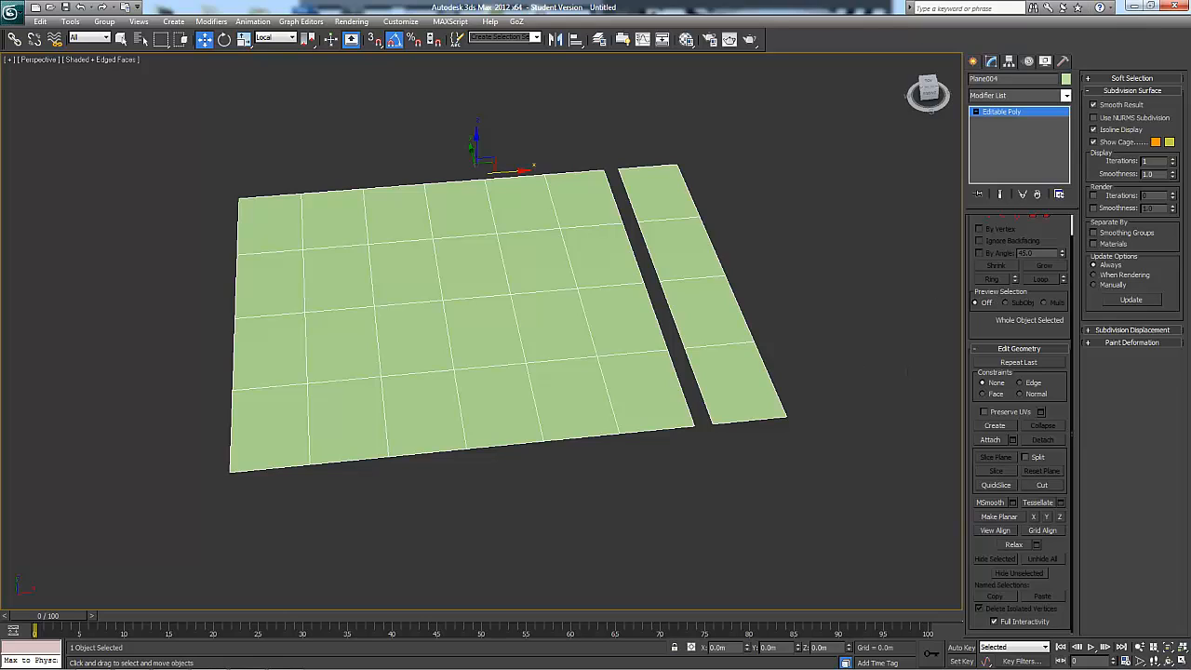
QuickSlice the whole object along three diagonal lines crossing the main plane, and start a fourth slice from its front edge
{"action": "left_click", "coordinate": [995, 485]}
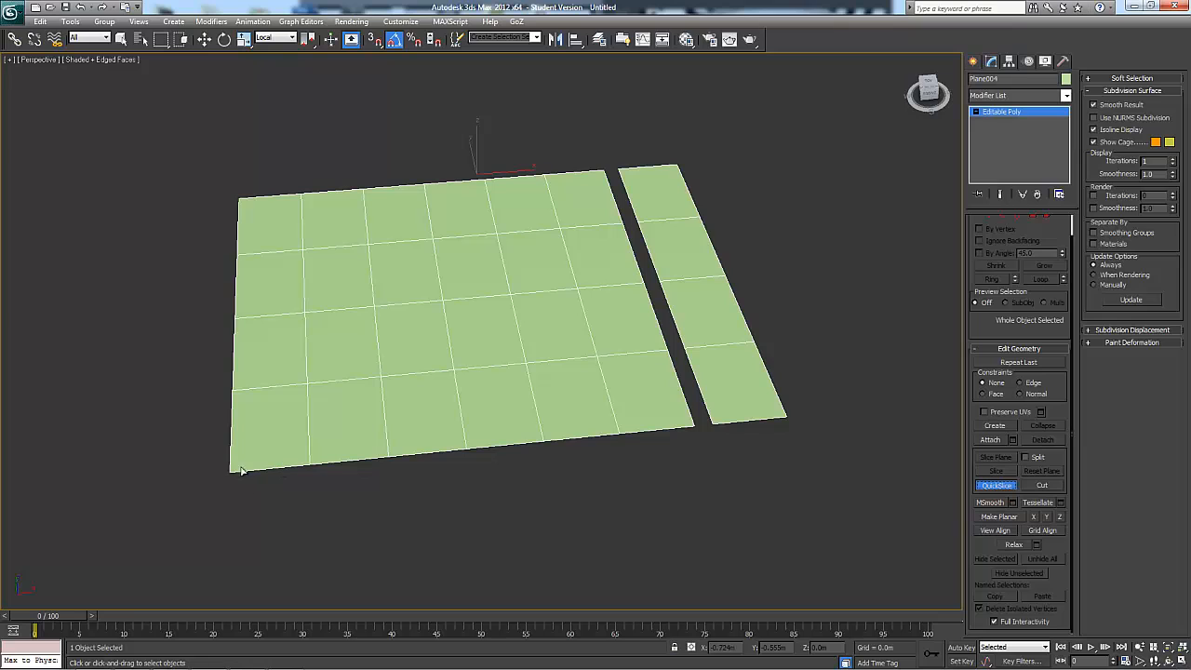
{"action": "left_click", "coordinate": [233, 431]}
{"action": "left_click", "coordinate": [758, 169]}
{"action": "left_click", "coordinate": [825, 359]}
{"action": "left_click", "coordinate": [284, 105]}
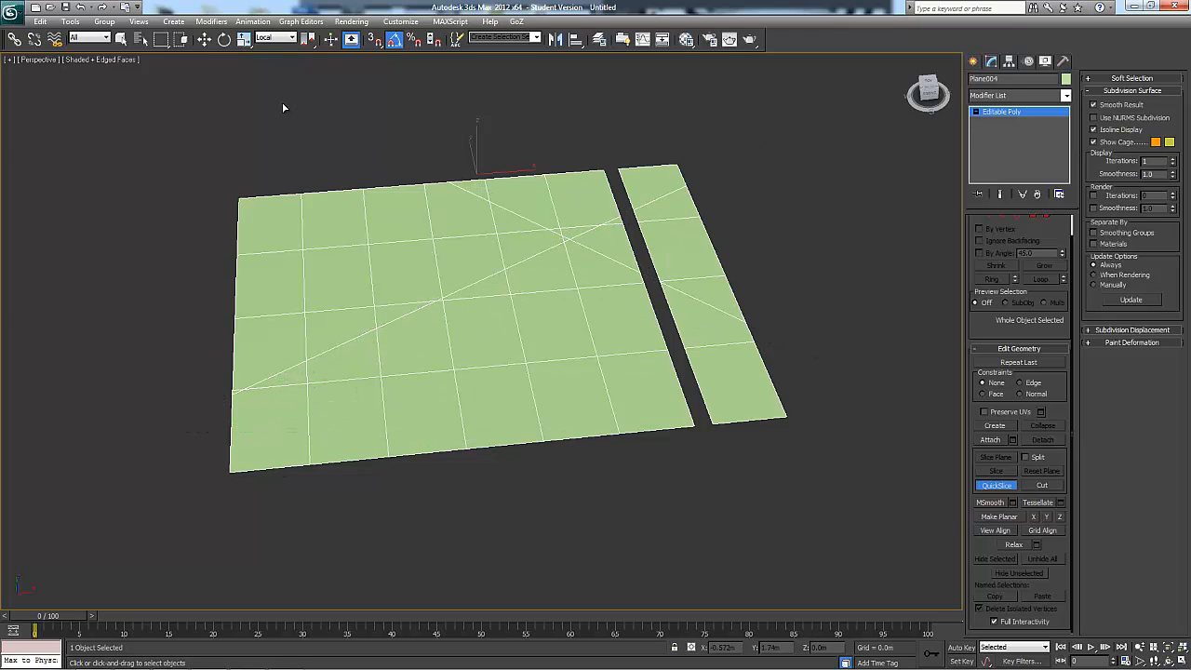
{"action": "left_click", "coordinate": [179, 278]}
{"action": "left_click", "coordinate": [804, 493]}
{"action": "middle_click_drag", "start_coordinate": [596, 538], "coordinate": [570, 392], "text": "alt"}
{"action": "left_click", "coordinate": [513, 488]}
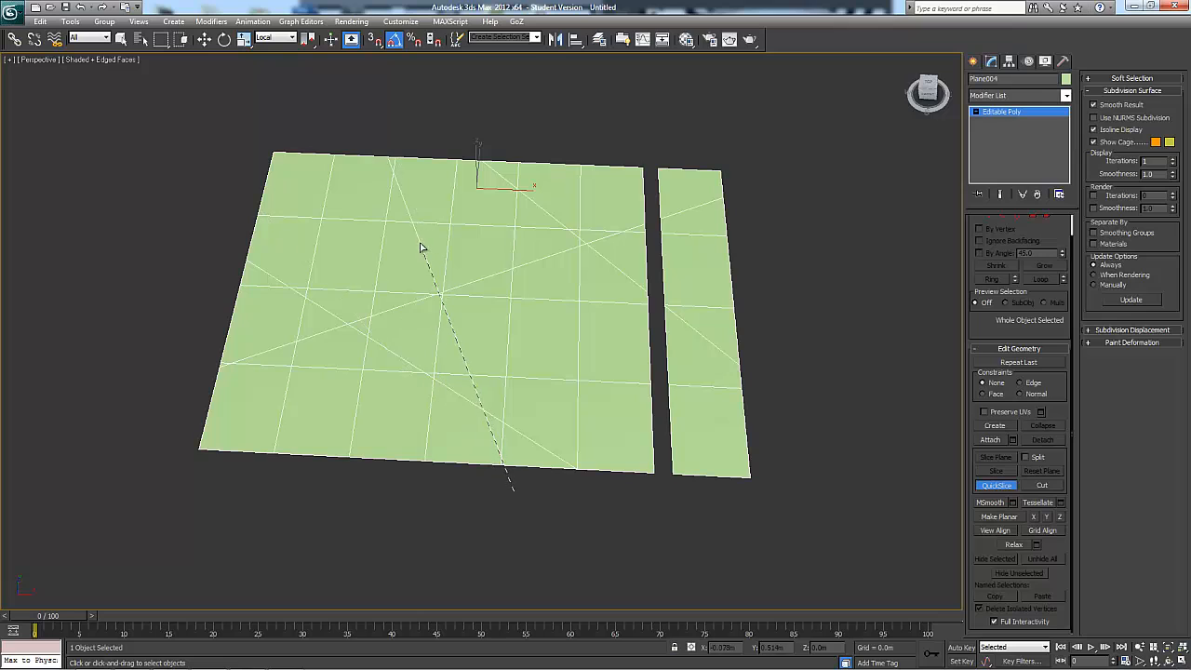
Undo the three diagonal QuickSlice cuts across the plane and strip
{"action": "middle_click_drag", "start_coordinate": [548, 277], "coordinate": [569, 278], "text": "alt"}
{"action": "key", "text": "ctrl+z"}
{"action": "key", "text": "ctrl+z"}
{"action": "key", "text": "ctrl+z"}
{"action": "key", "text": "ctrl+z"}
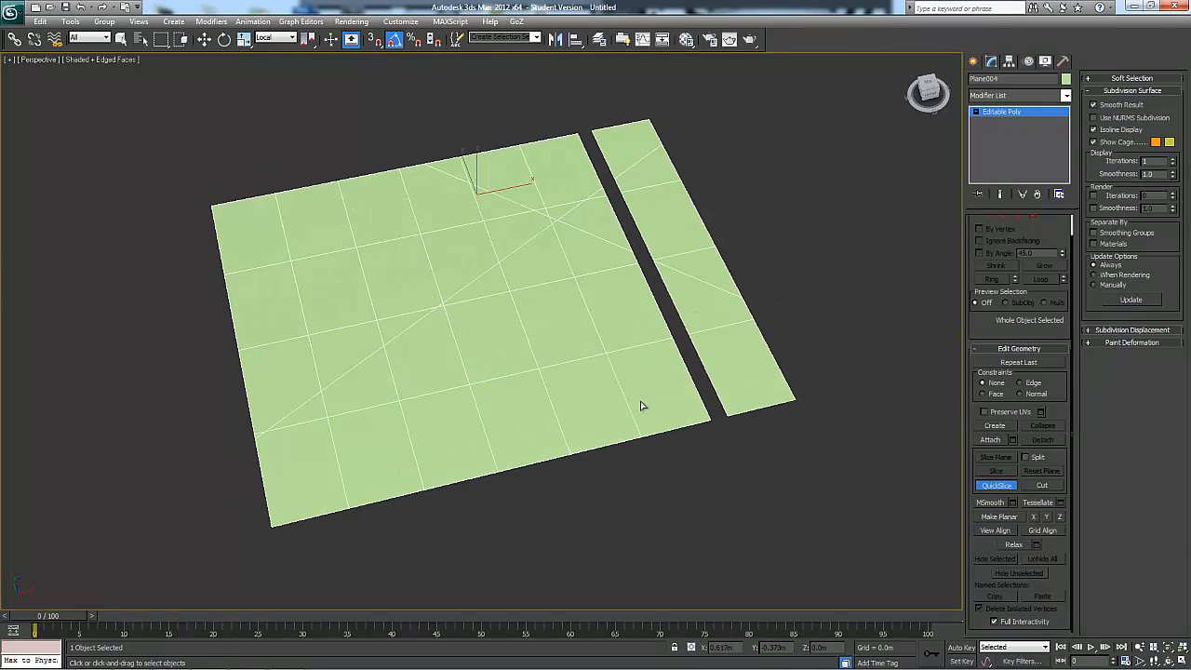
Switch to polygon level and select a corner block of twelve polygons, four by three, on the main plane
{"action": "left_click_drag", "start_coordinate": [1037, 228], "coordinate": [1040, 242]}
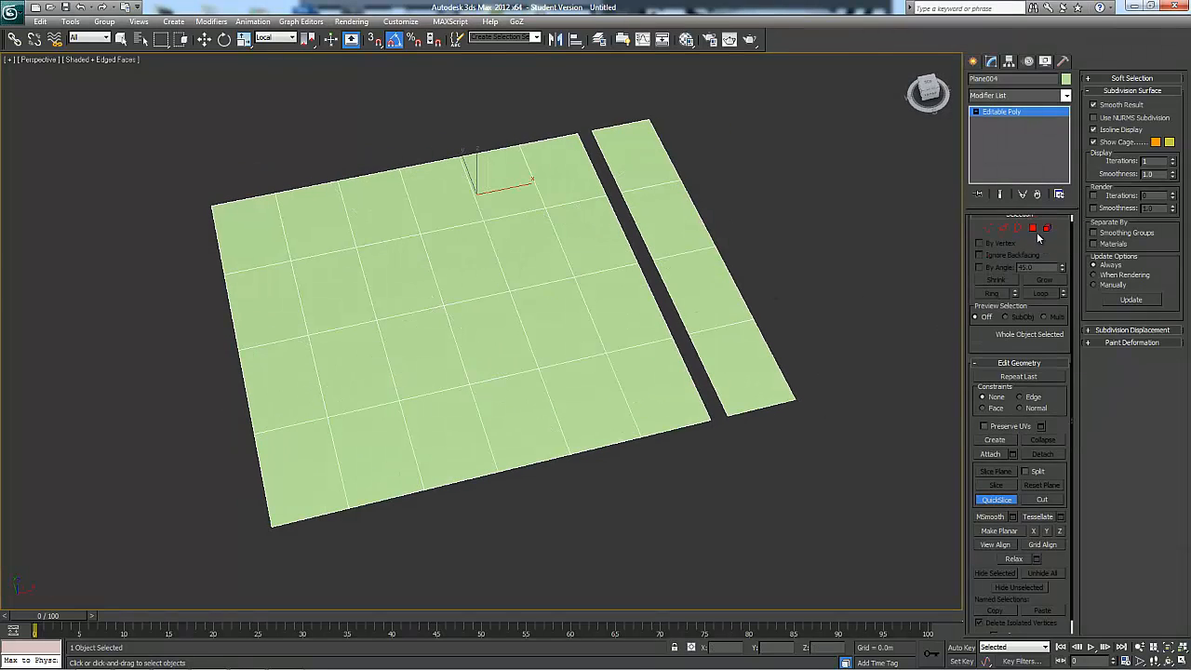
{"action": "left_click", "coordinate": [1032, 231]}
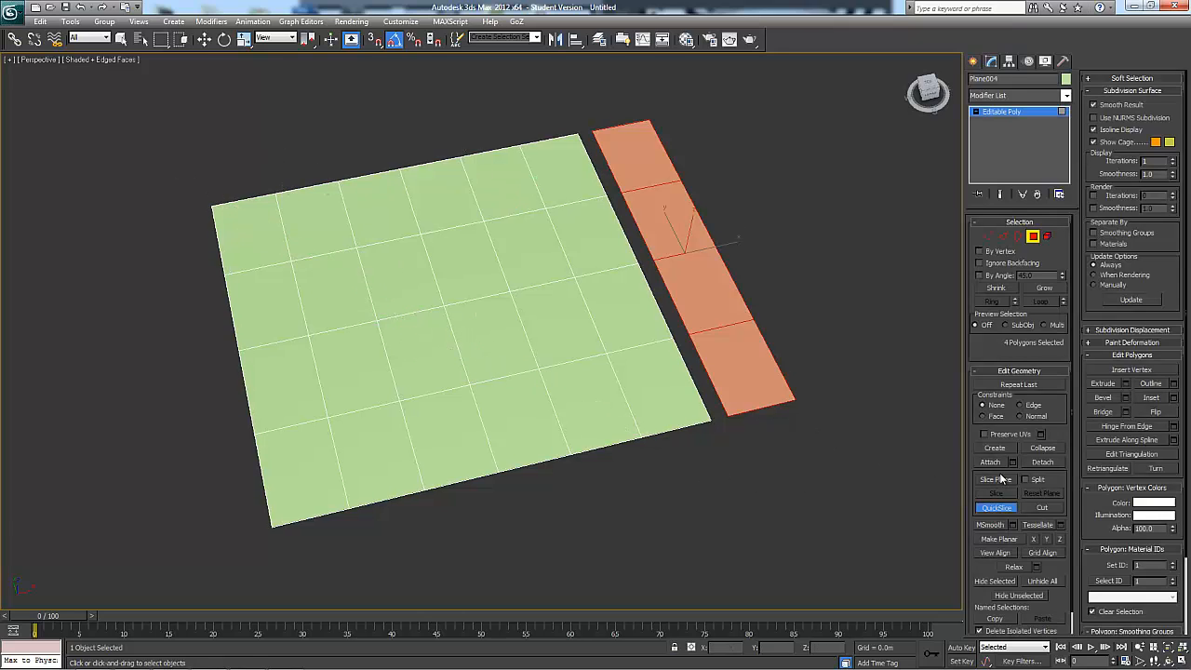
{"action": "key", "text": "w"}
{"action": "left_click_drag", "start_coordinate": [437, 382], "coordinate": [460, 361]}
{"action": "middle_click_drag", "start_coordinate": [460, 361], "coordinate": [496, 375], "text": "alt"}
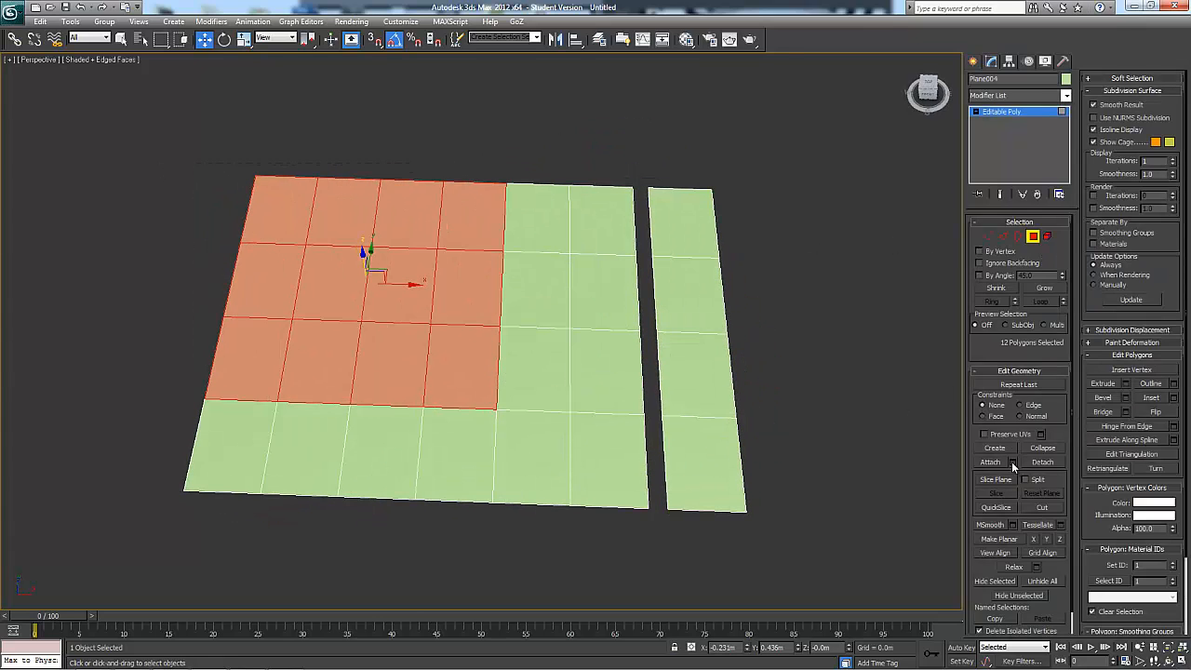
Try QuickSlice along two crossing diagonals through the selected polygons only, and undo both slices
{"action": "left_click", "coordinate": [995, 507]}
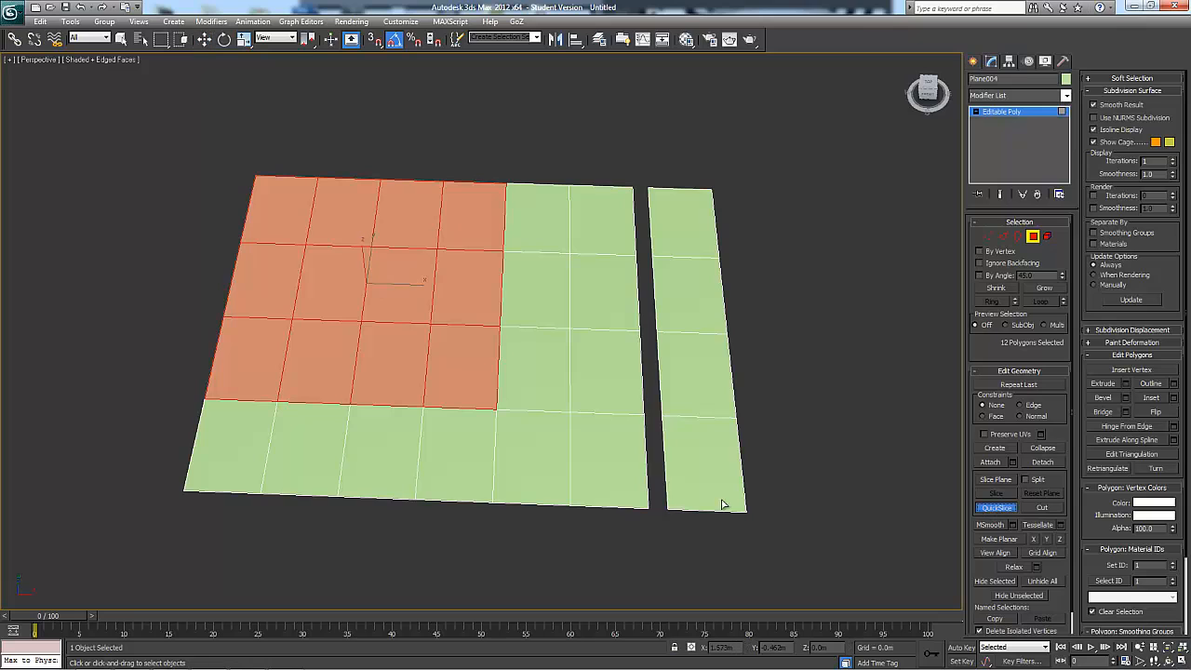
{"action": "left_click", "coordinate": [610, 570]}
{"action": "left_click", "coordinate": [300, 125]}
{"action": "middle_click_drag", "start_coordinate": [604, 442], "coordinate": [632, 468], "text": "alt"}
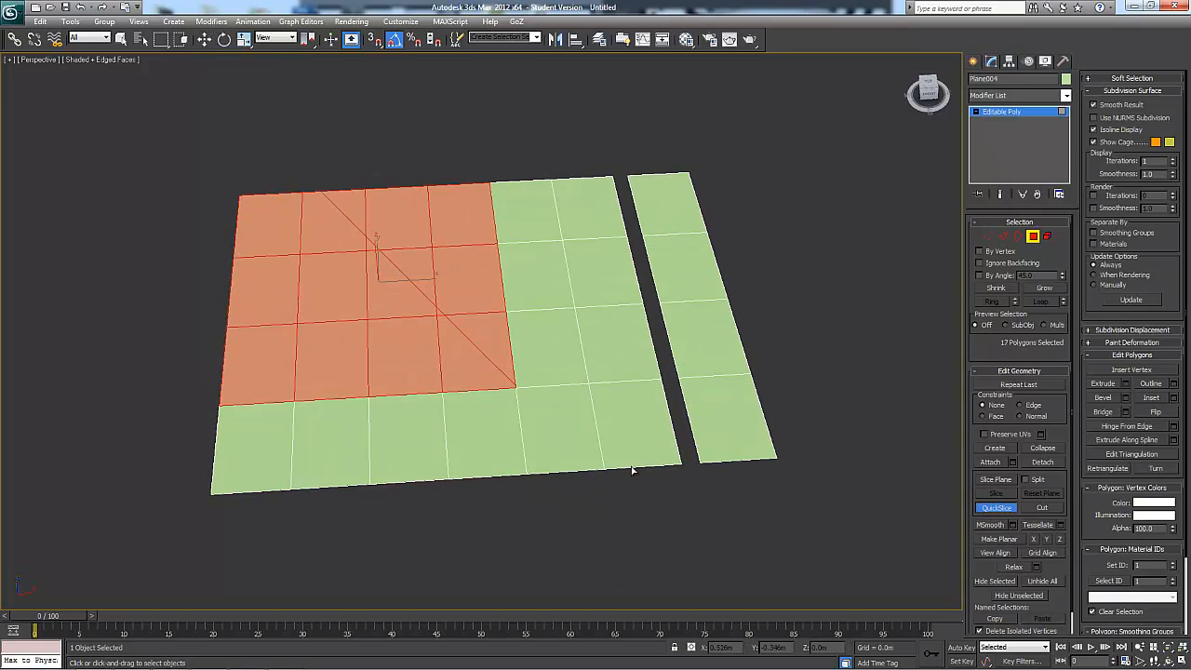
{"action": "left_click", "coordinate": [614, 149]}
{"action": "left_click", "coordinate": [216, 464]}
{"action": "middle_click_drag", "start_coordinate": [345, 367], "coordinate": [520, 296], "text": "alt"}
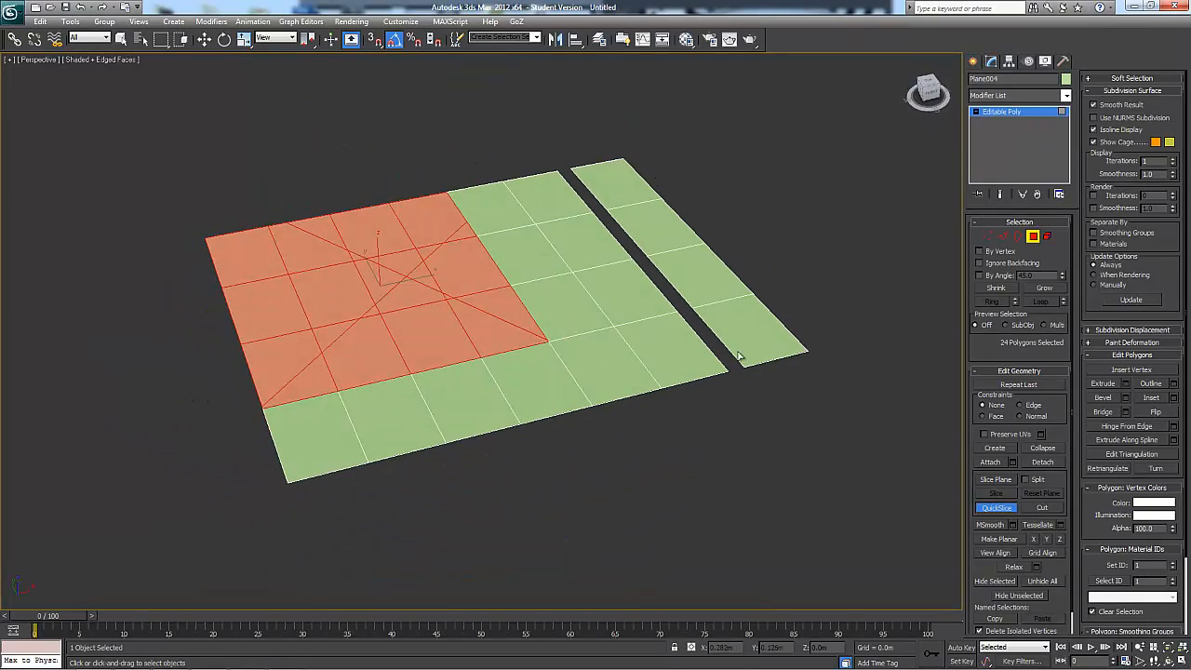
{"action": "key", "text": "ctrl+z"}
{"action": "key", "text": "ctrl+z"}
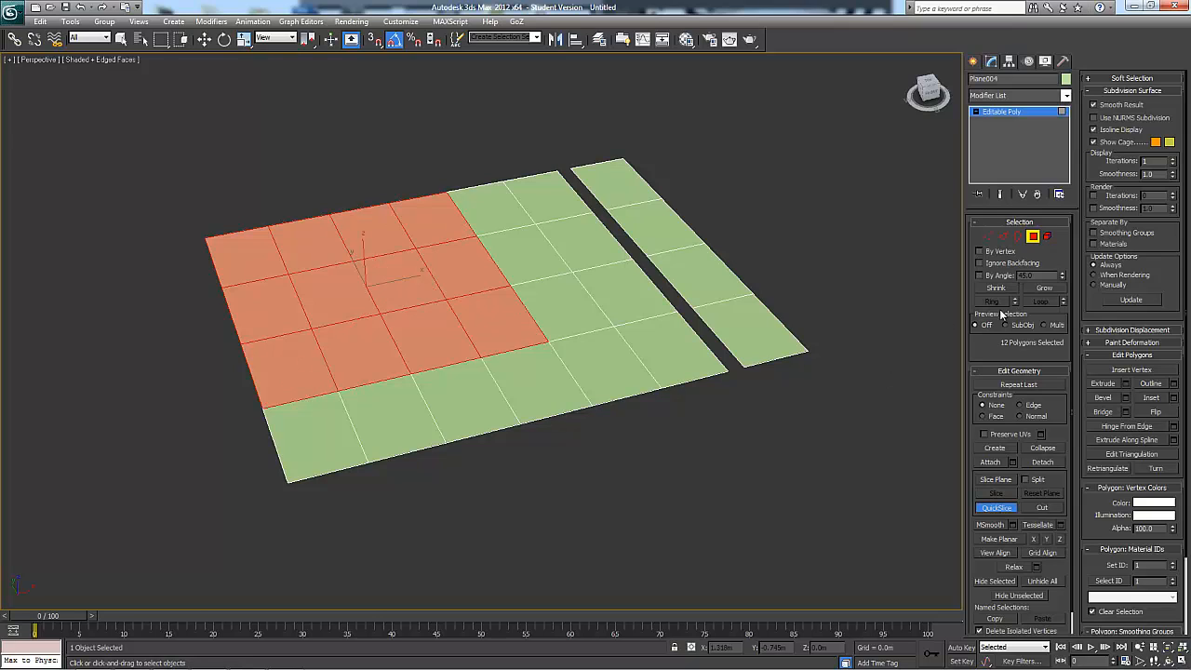
Leave polygon level and use Cut to draw a zigzag line of six segments from the main plane's front edge to its back edge
{"action": "left_click", "coordinate": [1032, 237]}
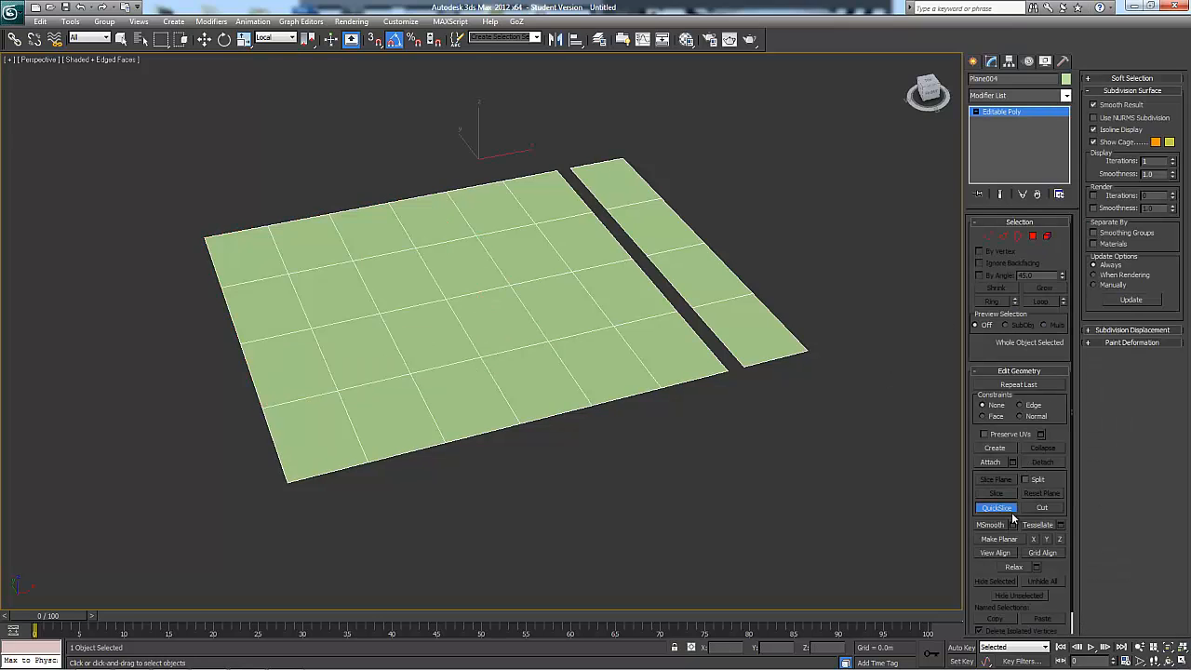
{"action": "left_click", "coordinate": [1042, 507]}
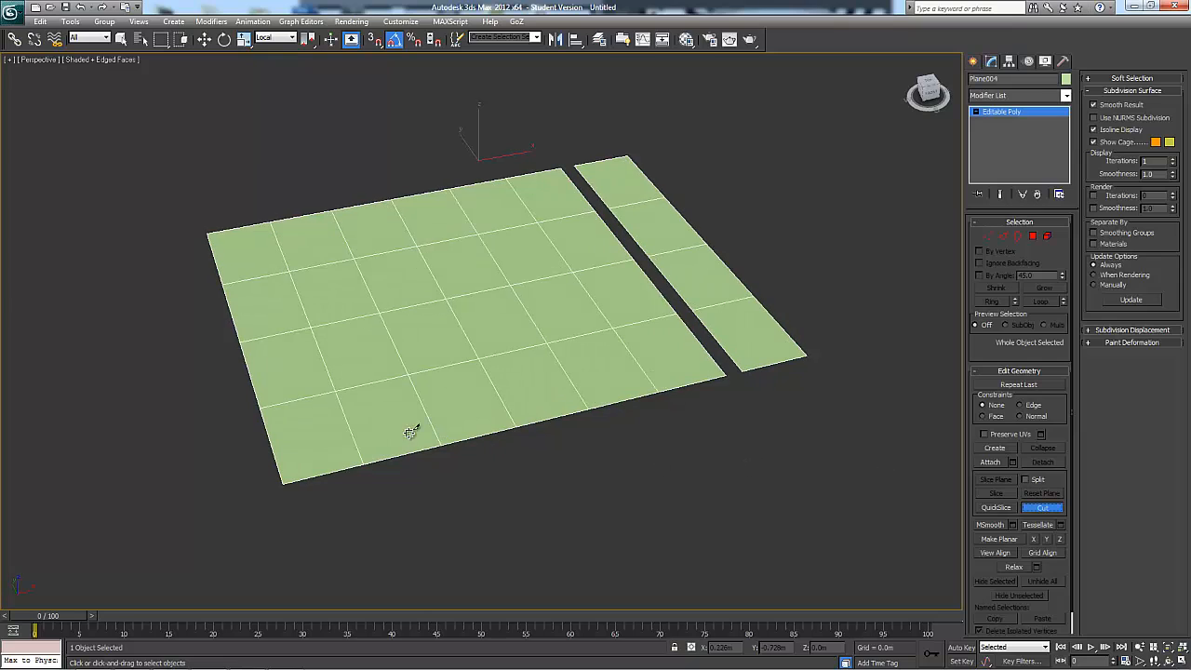
{"action": "left_click", "coordinate": [306, 482]}
{"action": "left_click", "coordinate": [306, 398]}
{"action": "left_click", "coordinate": [326, 365]}
{"action": "left_click", "coordinate": [390, 332]}
{"action": "left_click", "coordinate": [395, 309]}
{"action": "left_click", "coordinate": [336, 260]}
{"action": "left_click", "coordinate": [356, 208]}
{"action": "mouse_move", "coordinate": [341, 303]}
{"action": "middle_mouse_down", "text": "alt"}
{"action": "mouse_move", "coordinate": [329, 331]}
{"action": "mouse_move", "coordinate": [339, 320]}
{"action": "middle_mouse_up", "text": "alt"}
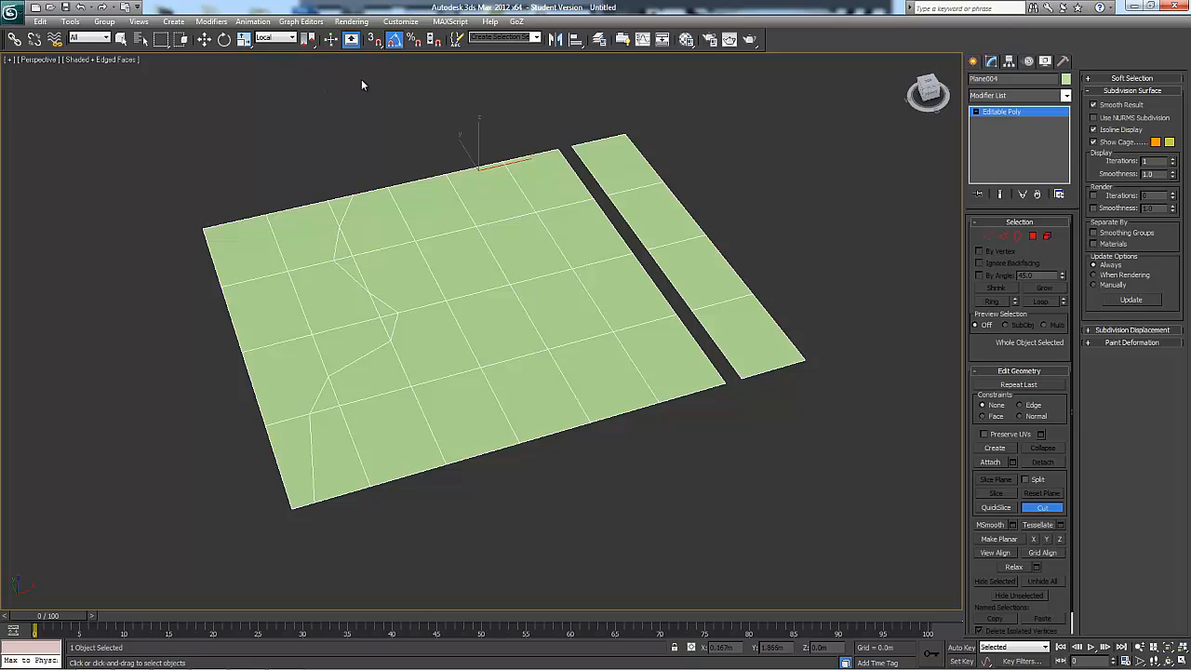
Turn on 3D snapping and open the Grid and Snap Settings
{"action": "left_click", "coordinate": [372, 41]}
{"action": "right_click", "coordinate": [377, 41]}
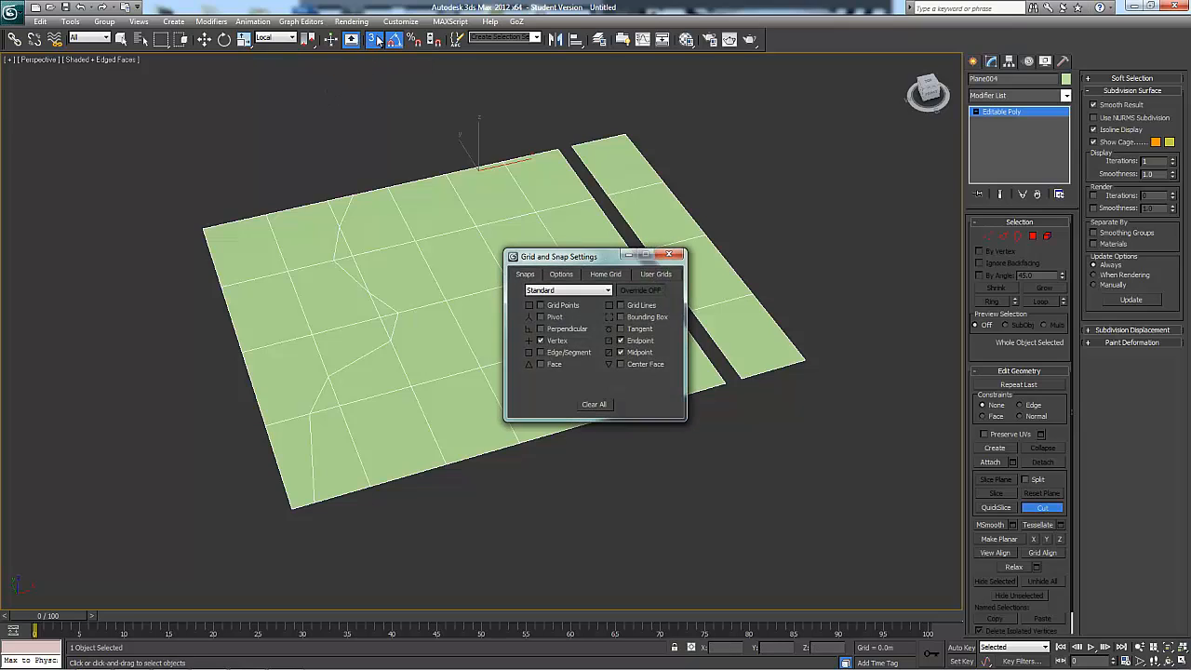
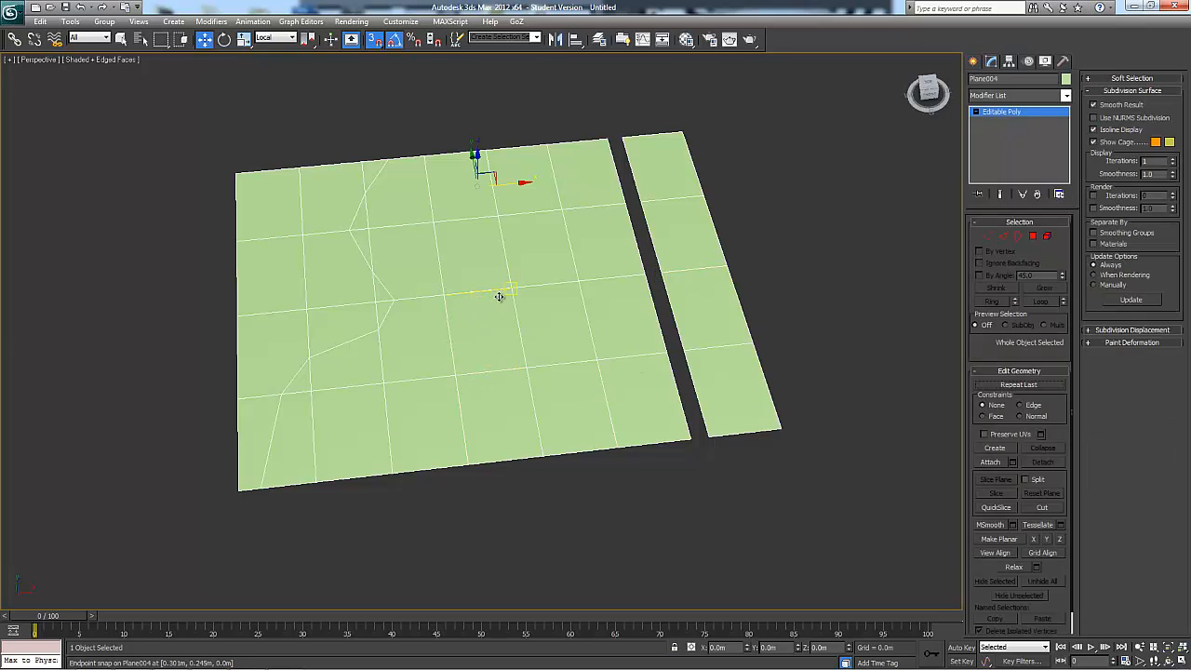
Cut a zigzag line of five segments across the main plane's front edge to its back edge, snapping to edge midpoints and endpoints
{"action": "left_click", "coordinate": [1033, 509]}
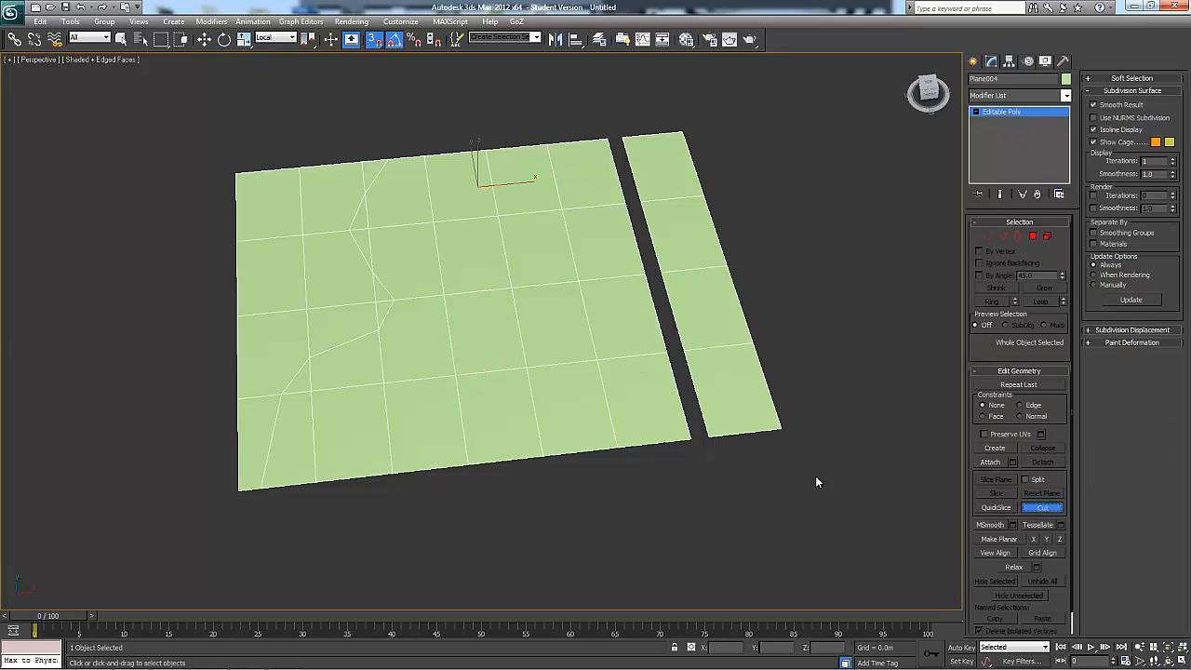
{"action": "left_click", "coordinate": [392, 471]}
{"action": "left_click", "coordinate": [460, 417]}
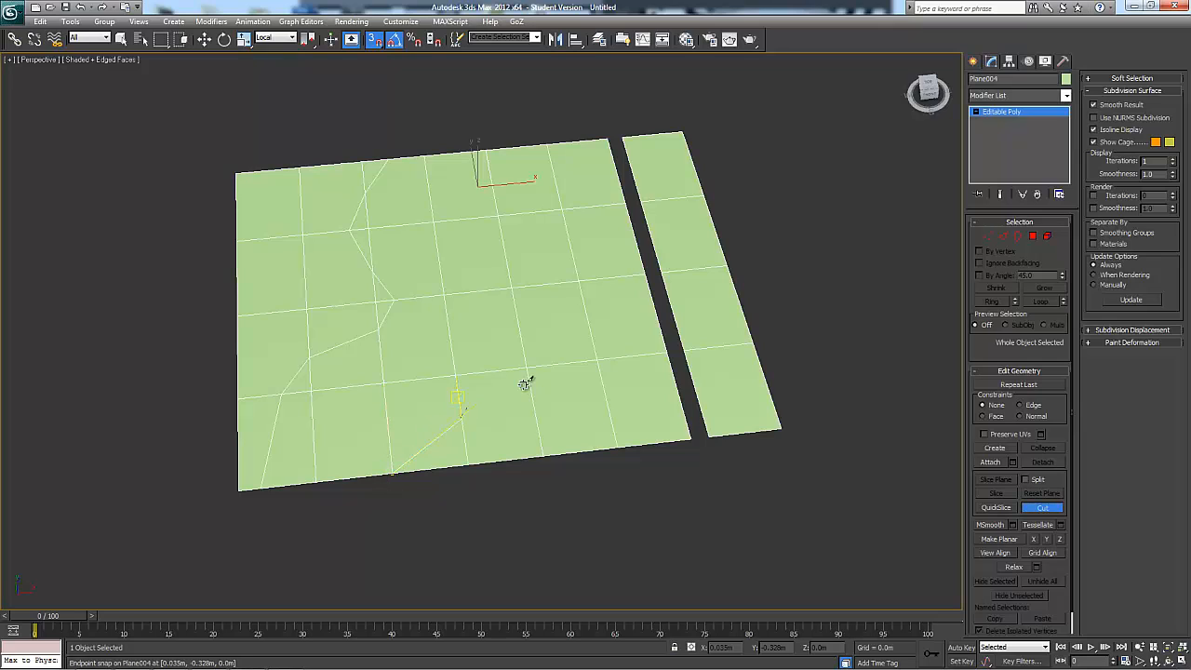
{"action": "left_click", "coordinate": [522, 326]}
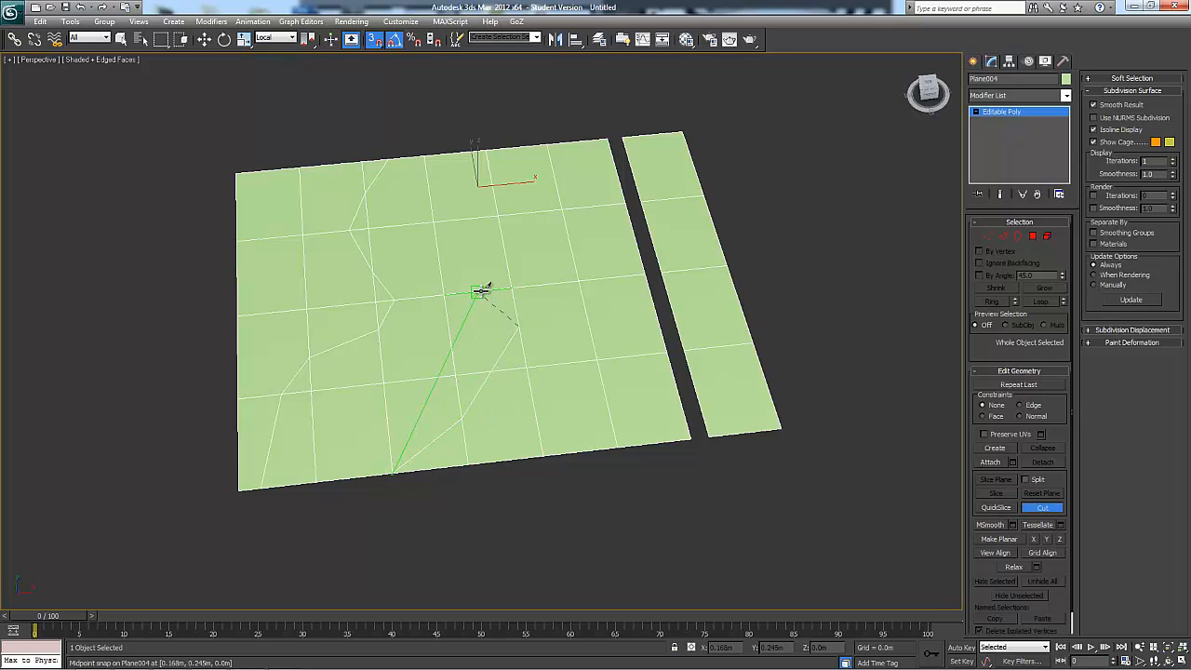
{"action": "left_click", "coordinate": [482, 286]}
{"action": "left_click", "coordinate": [470, 216]}
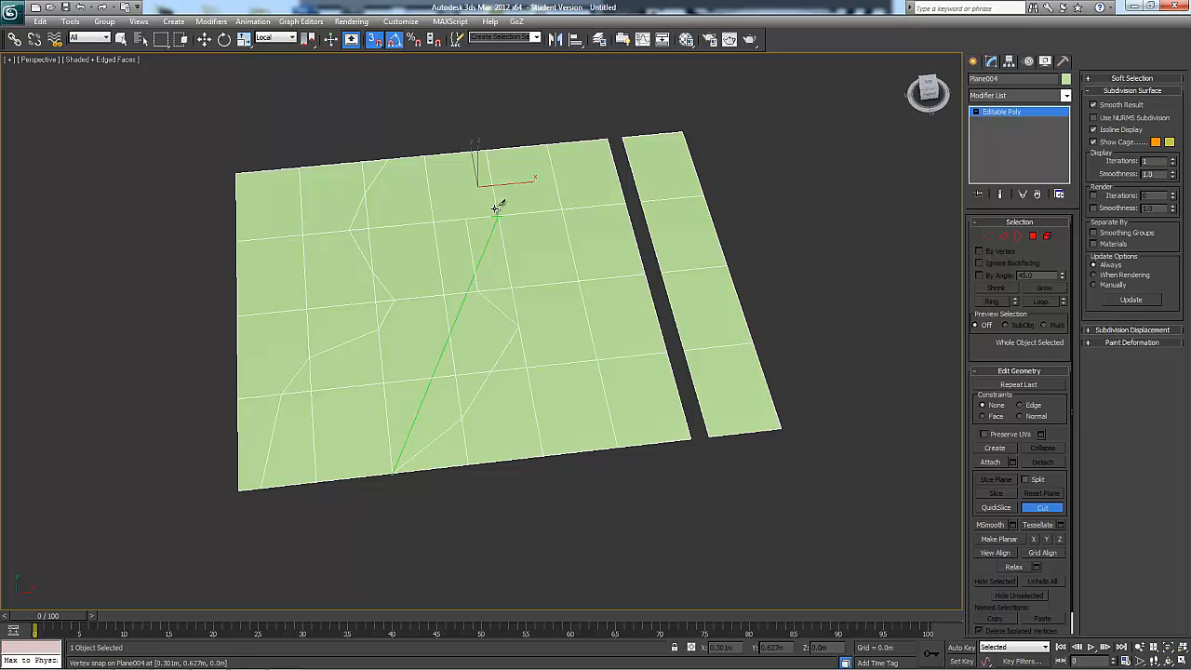
{"action": "right_click", "coordinate": [484, 135]}
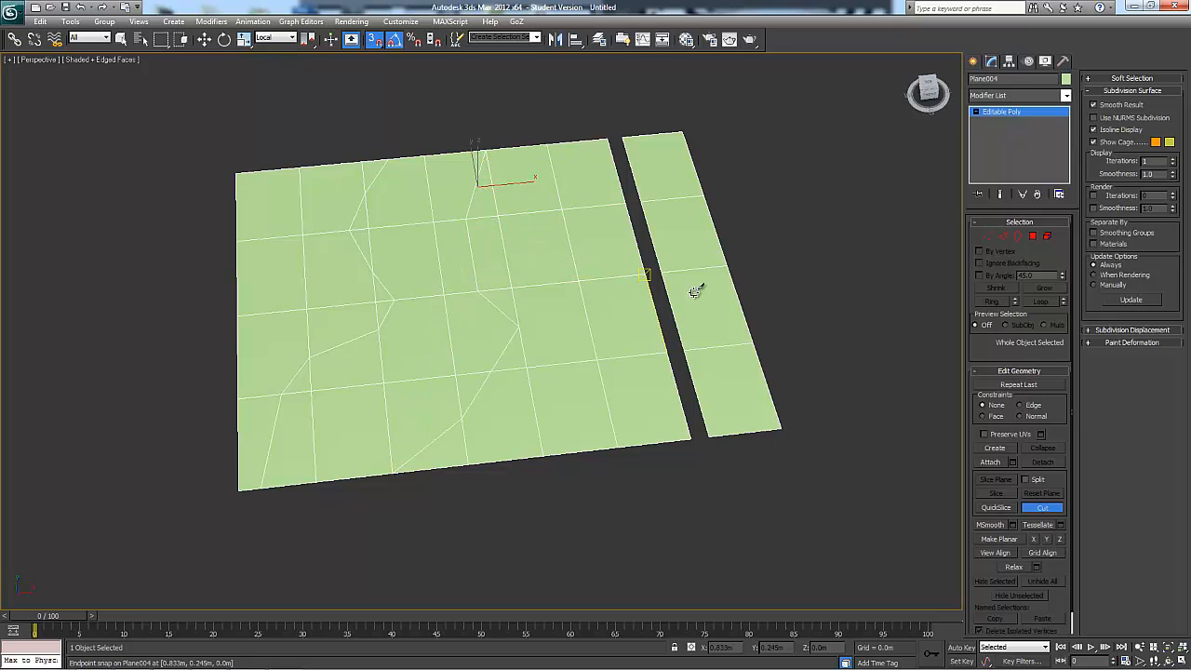
{"action": "middle_click_drag", "start_coordinate": [696, 284], "coordinate": [735, 279], "text": "alt"}
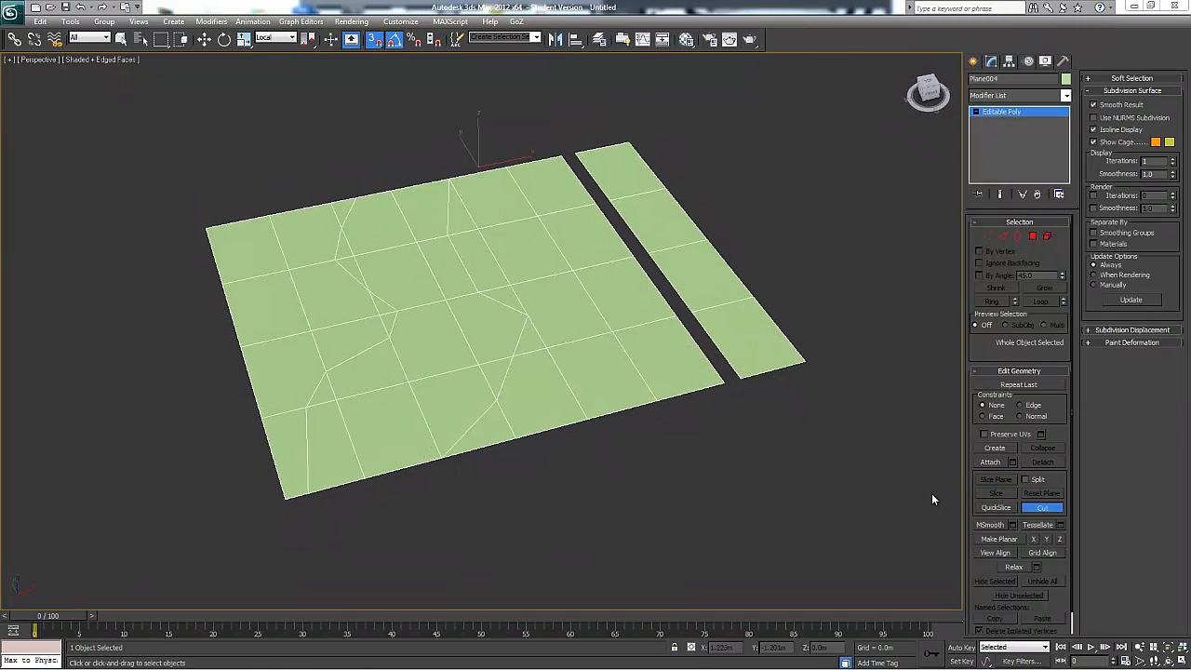
{"action": "middle_click_drag", "start_coordinate": [799, 479], "coordinate": [788, 492], "text": "alt"}
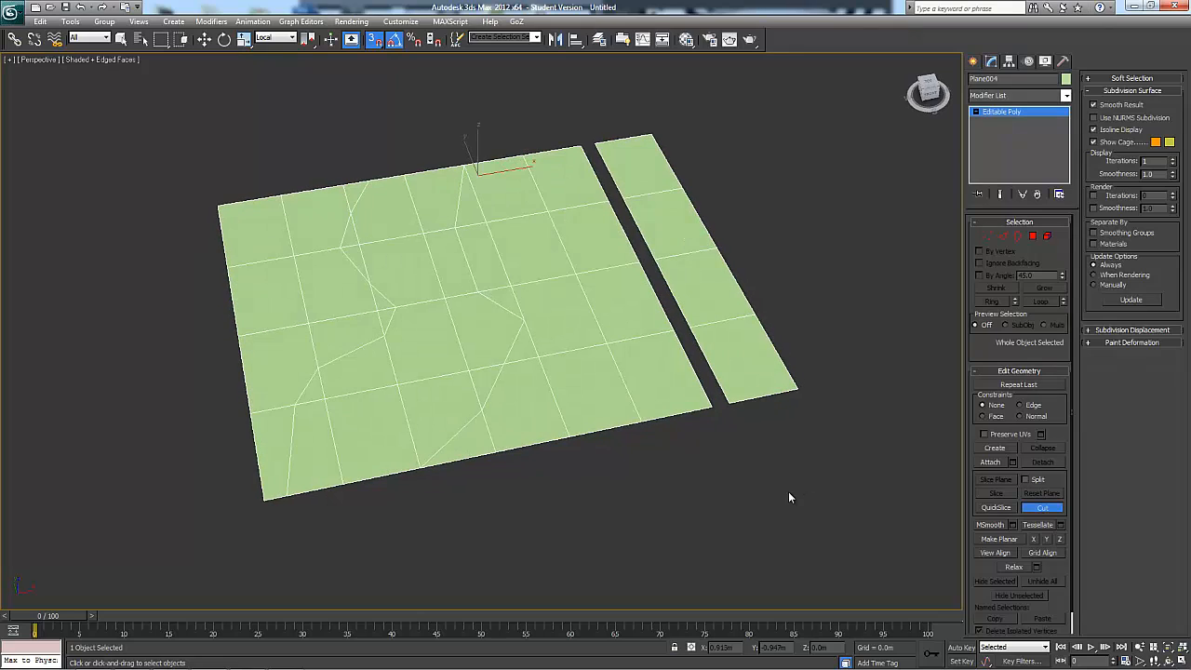
{"action": "left_click", "coordinate": [1043, 507]}
Center the pivot to the plane object using Affect Pivot Only
{"action": "middle_click_drag", "start_coordinate": [559, 228], "coordinate": [497, 277], "text": "alt"}
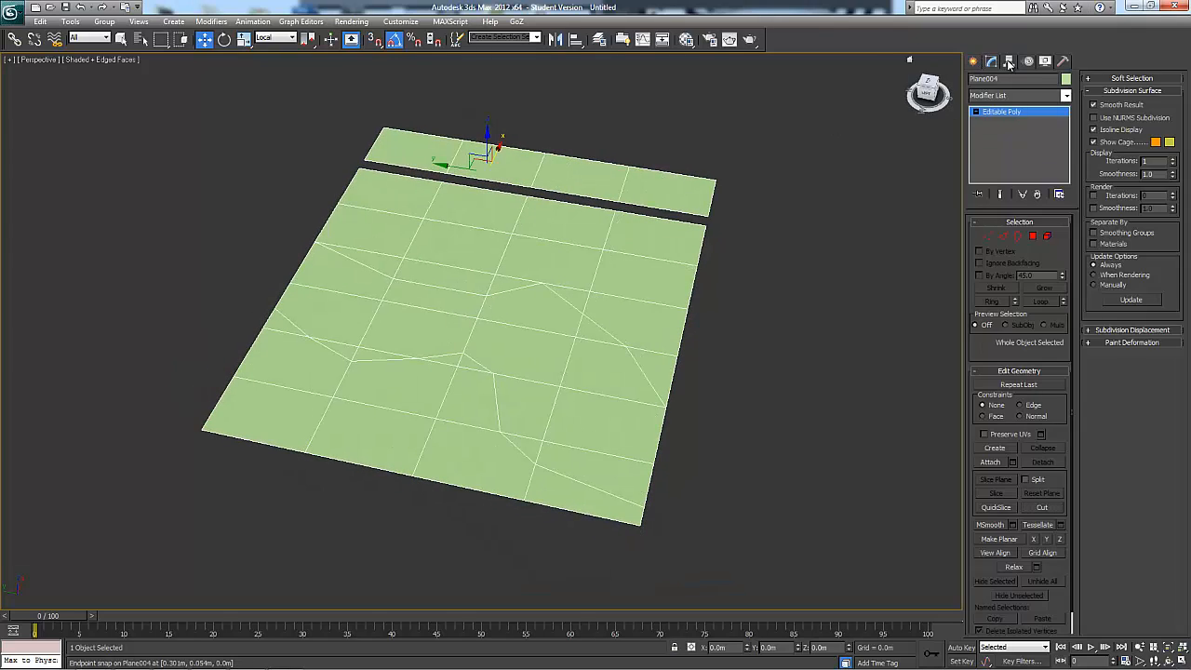
{"action": "left_click", "coordinate": [1008, 61]}
{"action": "left_click", "coordinate": [1038, 140]}
{"action": "left_click", "coordinate": [1019, 204]}
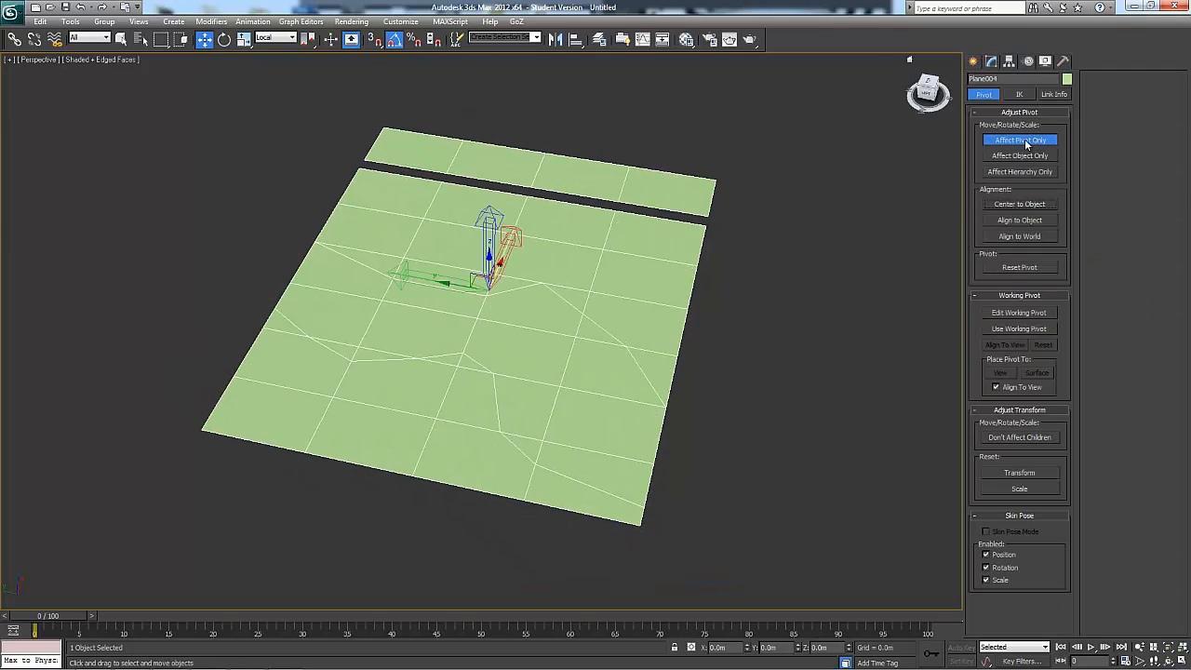
{"action": "left_click", "coordinate": [1019, 139]}
Clone the whole plane object as one copy moved along its local Y axis beside the original
{"action": "middle_click_drag", "start_coordinate": [558, 298], "coordinate": [452, 297], "text": "alt"}
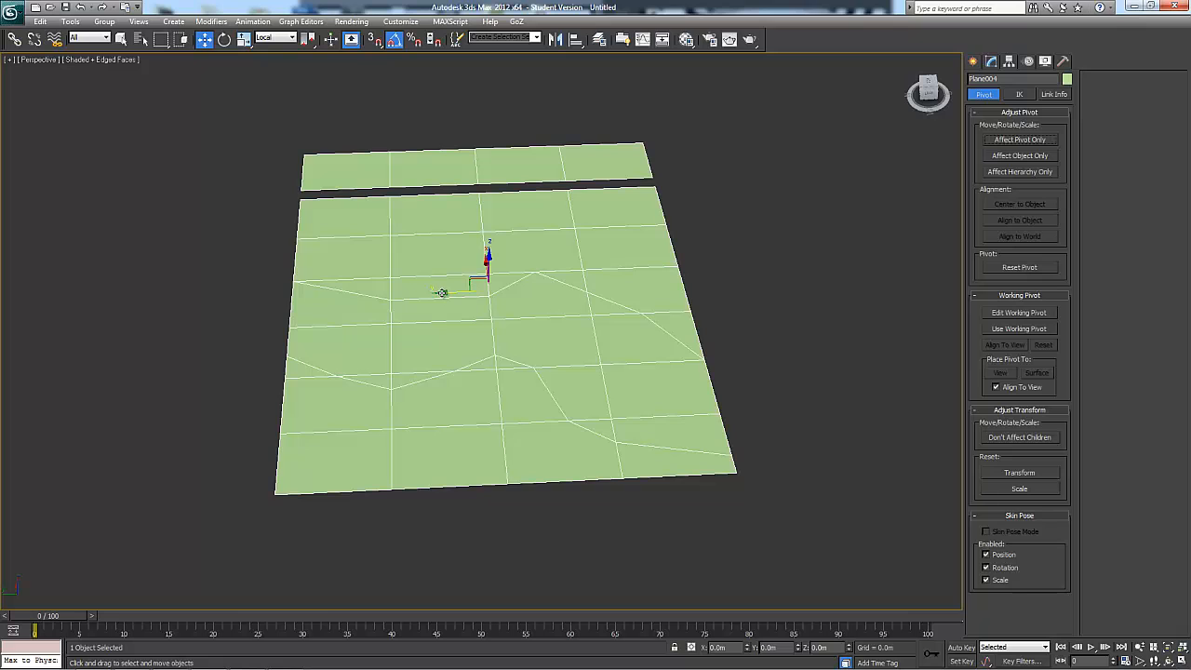
{"action": "left_click_drag", "start_coordinate": [441, 293], "coordinate": [858, 328], "text": "shift"}
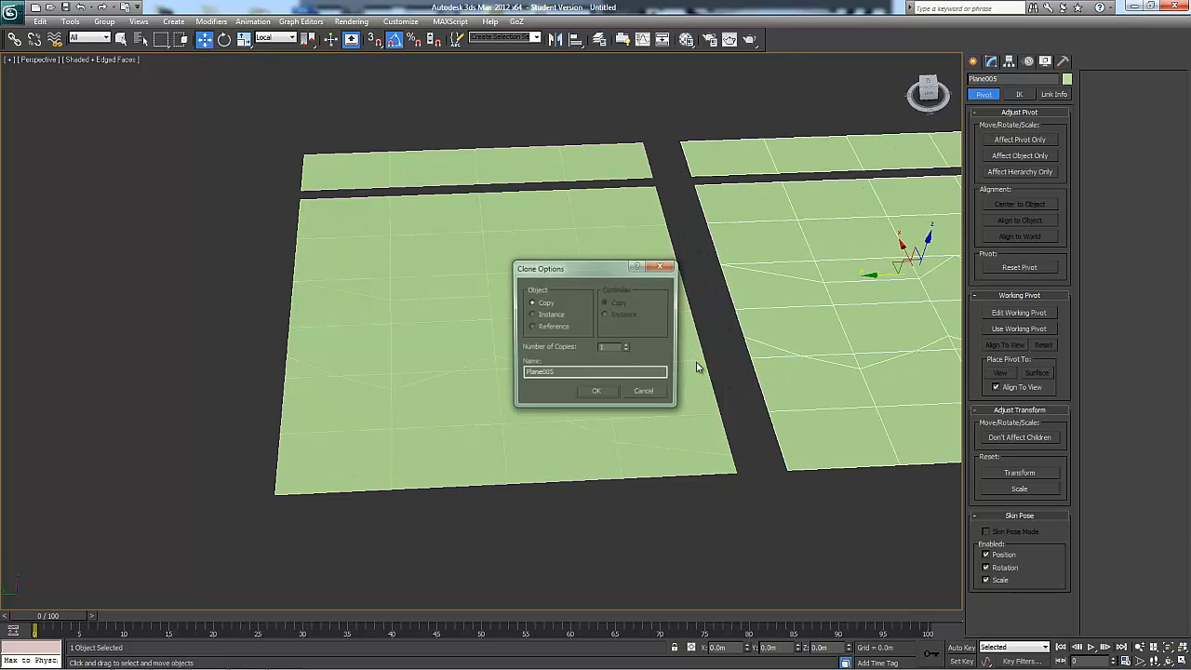
{"action": "left_click", "coordinate": [596, 392]}
{"action": "mouse_move", "coordinate": [595, 392]}
{"action": "middle_mouse_down", "text": "alt"}
{"action": "mouse_move", "coordinate": [726, 438]}
{"action": "mouse_move", "coordinate": [521, 457]}
{"action": "mouse_move", "coordinate": [486, 438]}
{"action": "middle_mouse_up", "text": "alt"}
{"action": "middle_click_drag", "start_coordinate": [588, 309], "coordinate": [595, 412]}
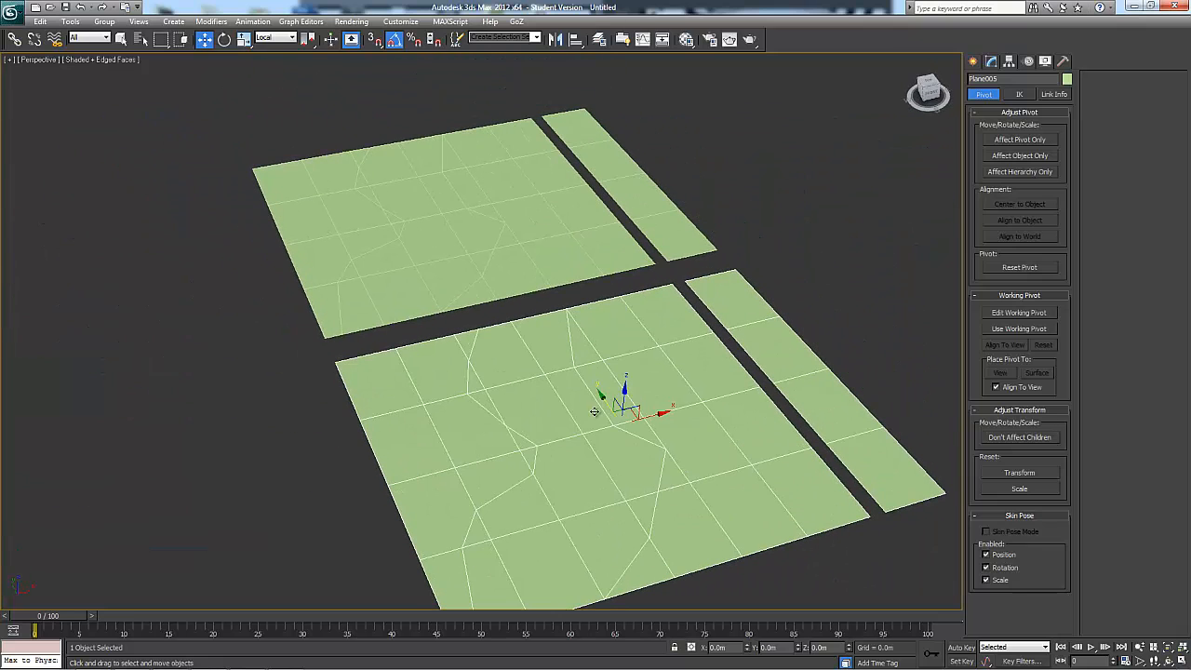
Attach the cloned plane object to the original one
{"action": "left_click", "coordinate": [779, 260]}
{"action": "left_click", "coordinate": [504, 239]}
{"action": "scroll", "coordinate": [623, 363], "scroll_direction": "up", "scroll_amount": 1}
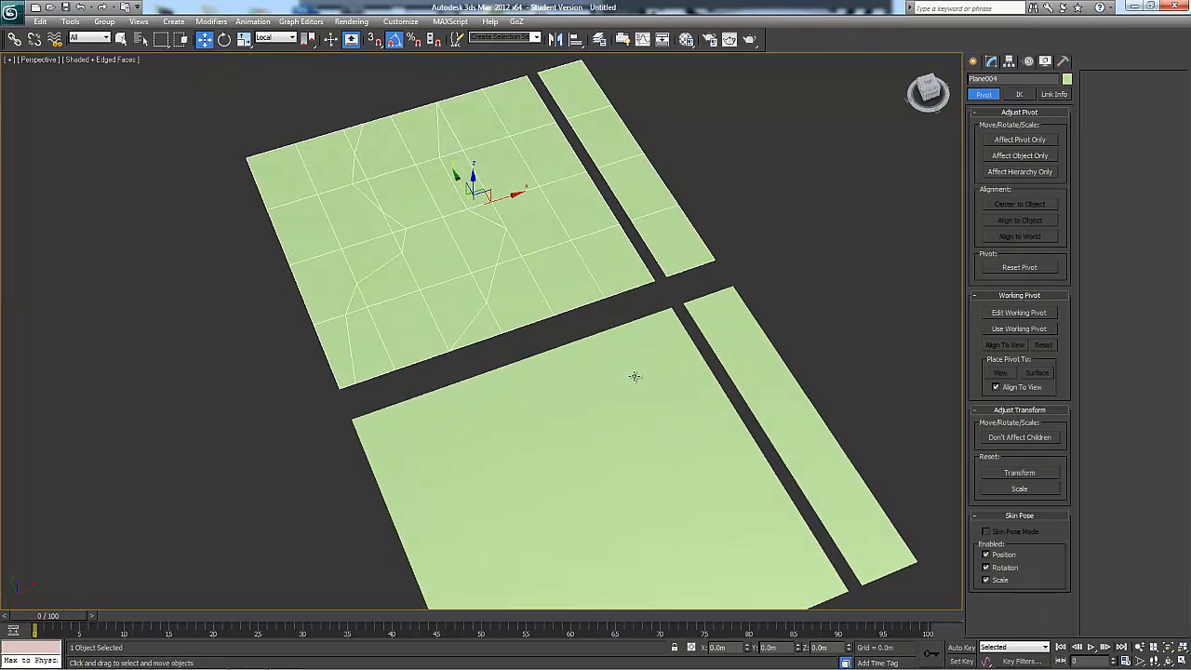
{"action": "left_click", "coordinate": [991, 60]}
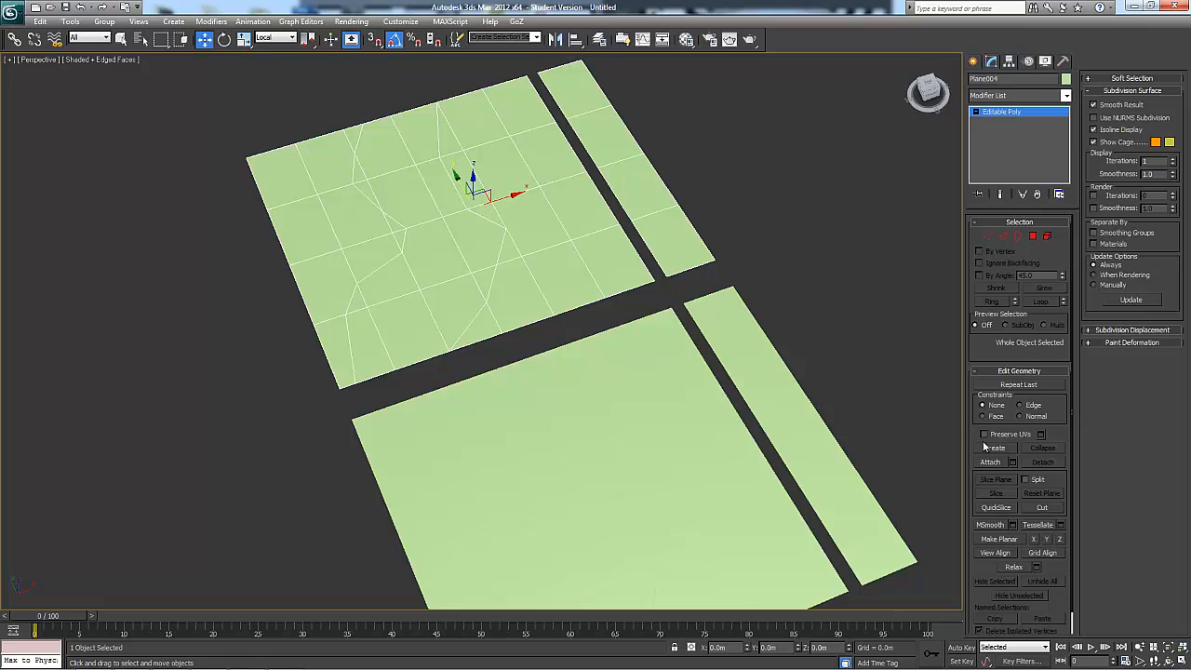
{"action": "left_click", "coordinate": [989, 464]}
{"action": "left_click", "coordinate": [641, 427]}
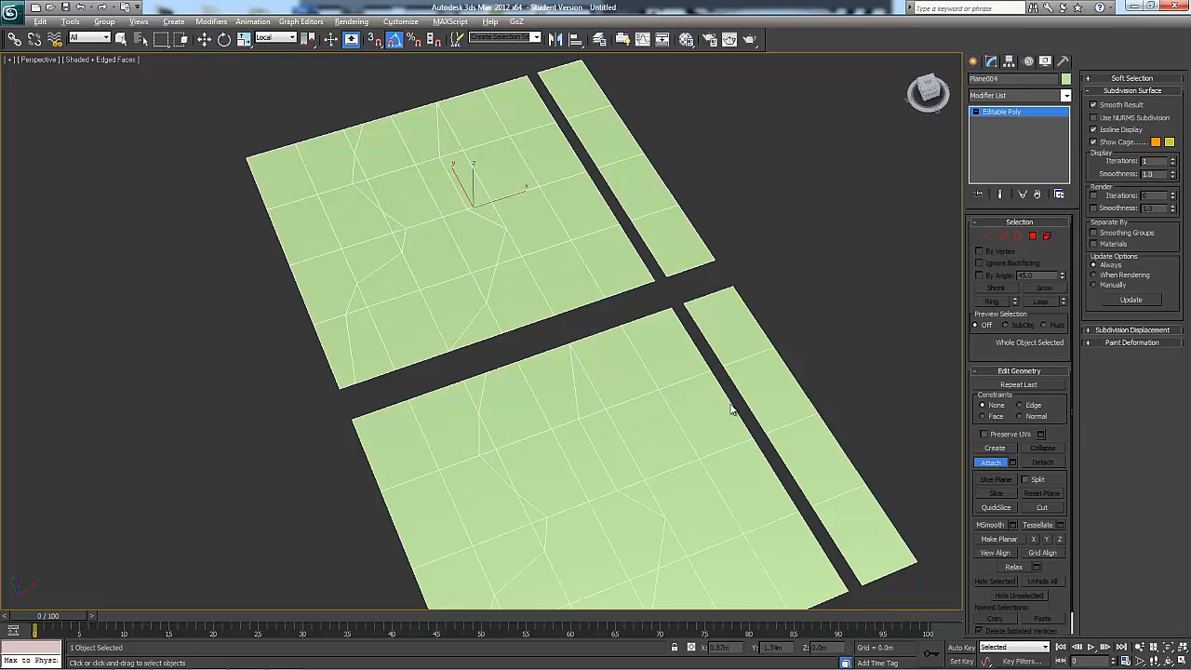
{"action": "middle_click_drag", "start_coordinate": [731, 408], "coordinate": [731, 336], "text": "alt"}
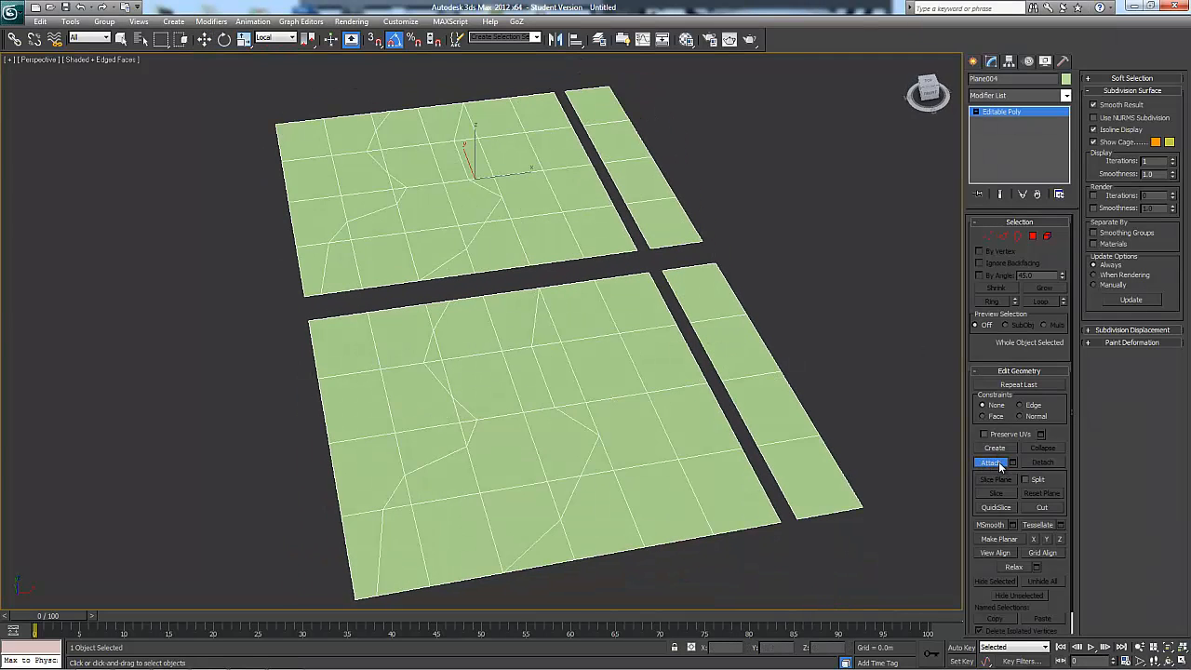
{"action": "key", "text": "w"}
At polygon level, select the back polygon of each narrow strip
{"action": "left_click", "coordinate": [1033, 236]}
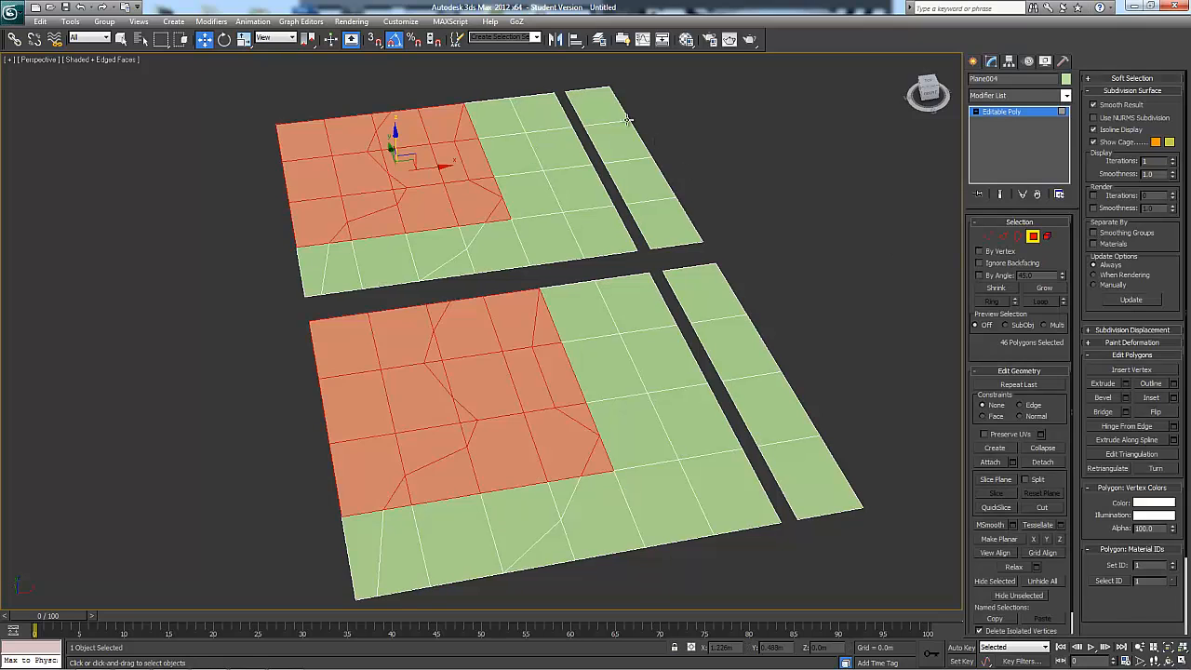
{"action": "left_click", "coordinate": [600, 110]}
{"action": "left_click", "coordinate": [726, 299], "text": "ctrl"}
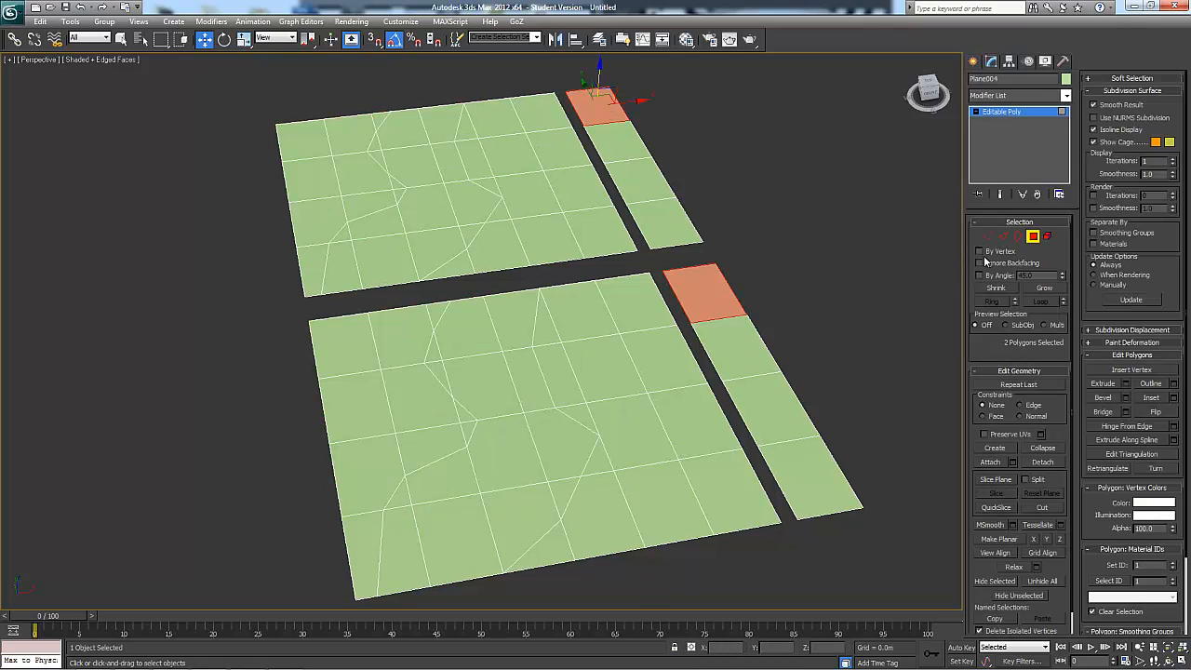
At element level, select the back narrow strip and the large front plane, and detach them as a new object
{"action": "left_click", "coordinate": [1047, 236]}
{"action": "left_click", "coordinate": [680, 227]}
{"action": "left_click", "coordinate": [633, 321], "text": "ctrl"}
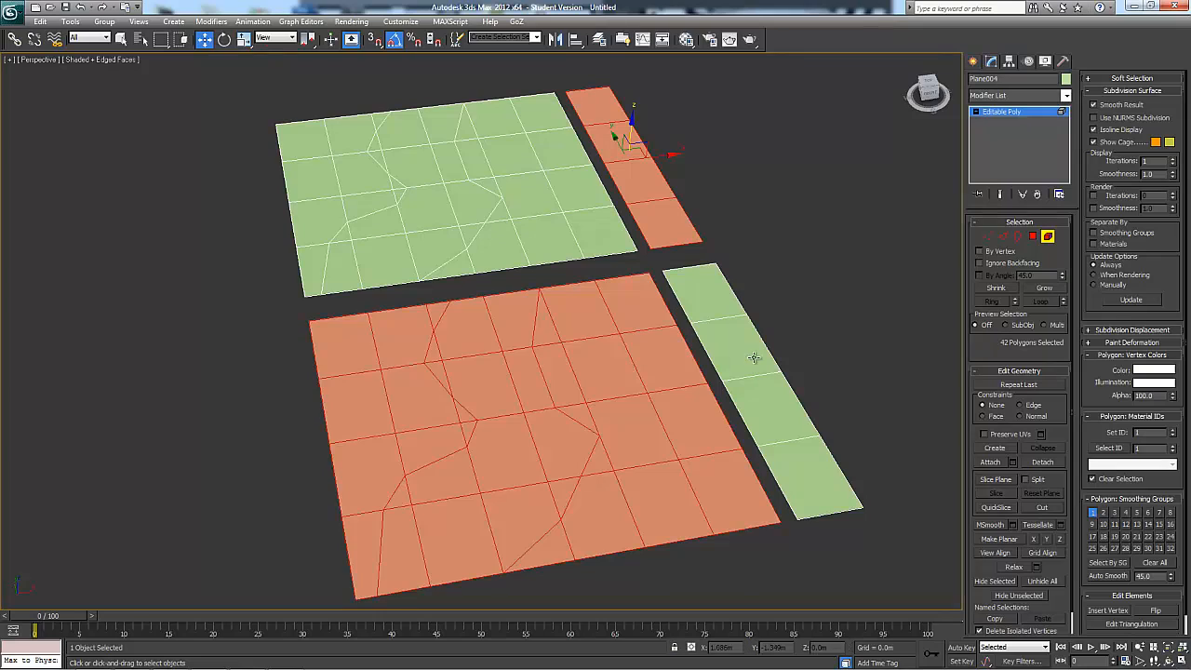
{"action": "left_click", "coordinate": [1044, 462]}
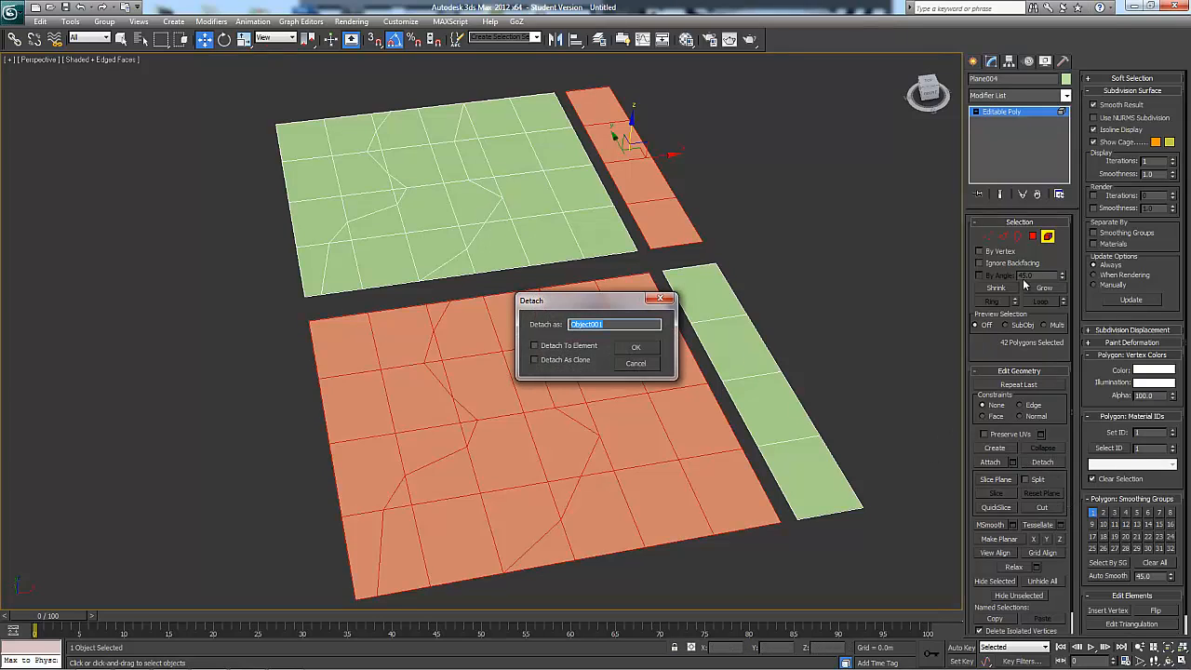
{"action": "left_click", "coordinate": [649, 351]}
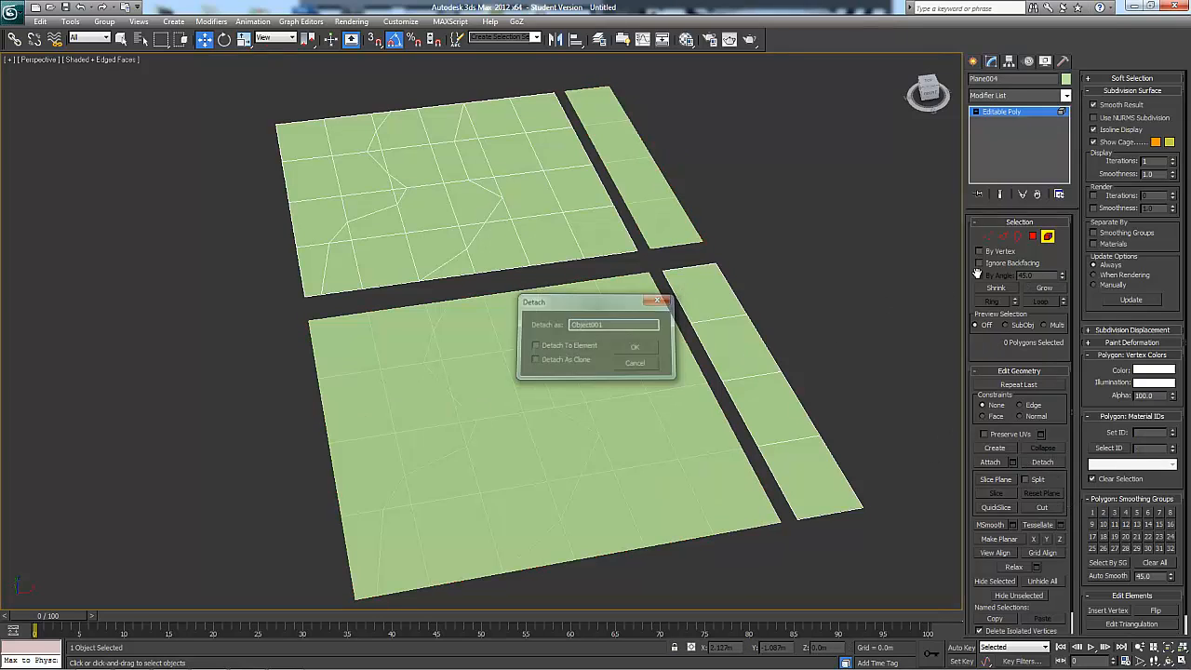
{"action": "left_click", "coordinate": [1046, 237]}
Select the detached object and the original object in turn to inspect which pieces belong to each
{"action": "middle_click_drag", "start_coordinate": [897, 303], "coordinate": [763, 282], "text": "alt"}
{"action": "left_click", "coordinate": [711, 252]}
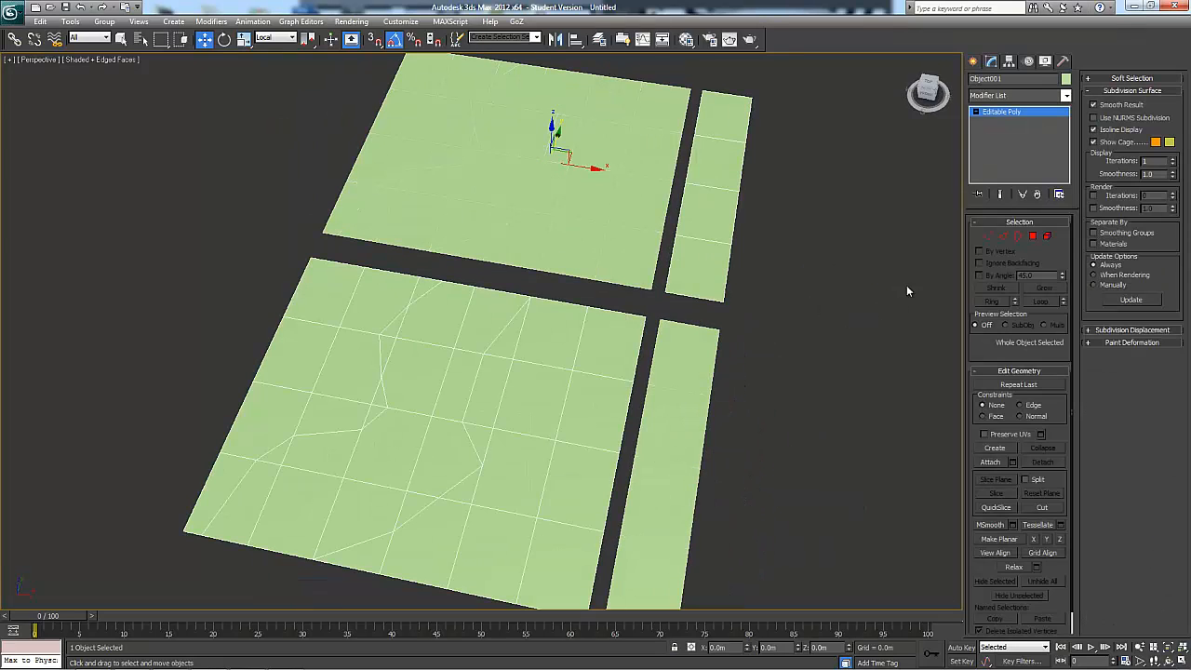
{"action": "middle_click_drag", "start_coordinate": [640, 149], "coordinate": [617, 140], "text": "alt"}
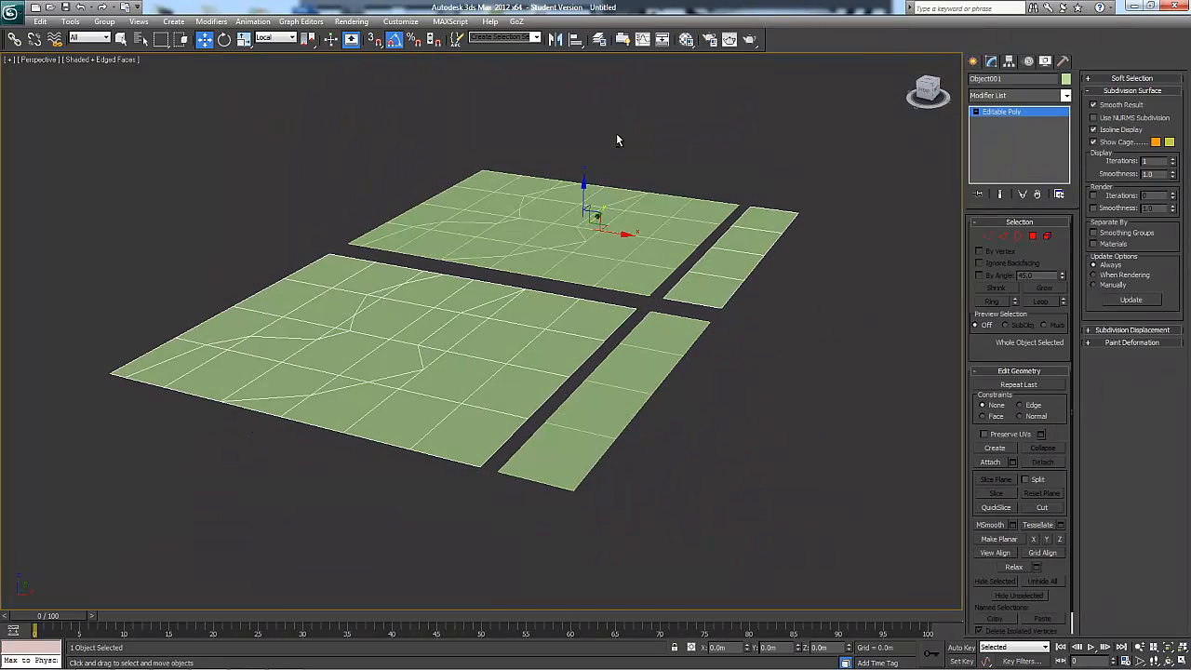
{"action": "left_click", "coordinate": [588, 186]}
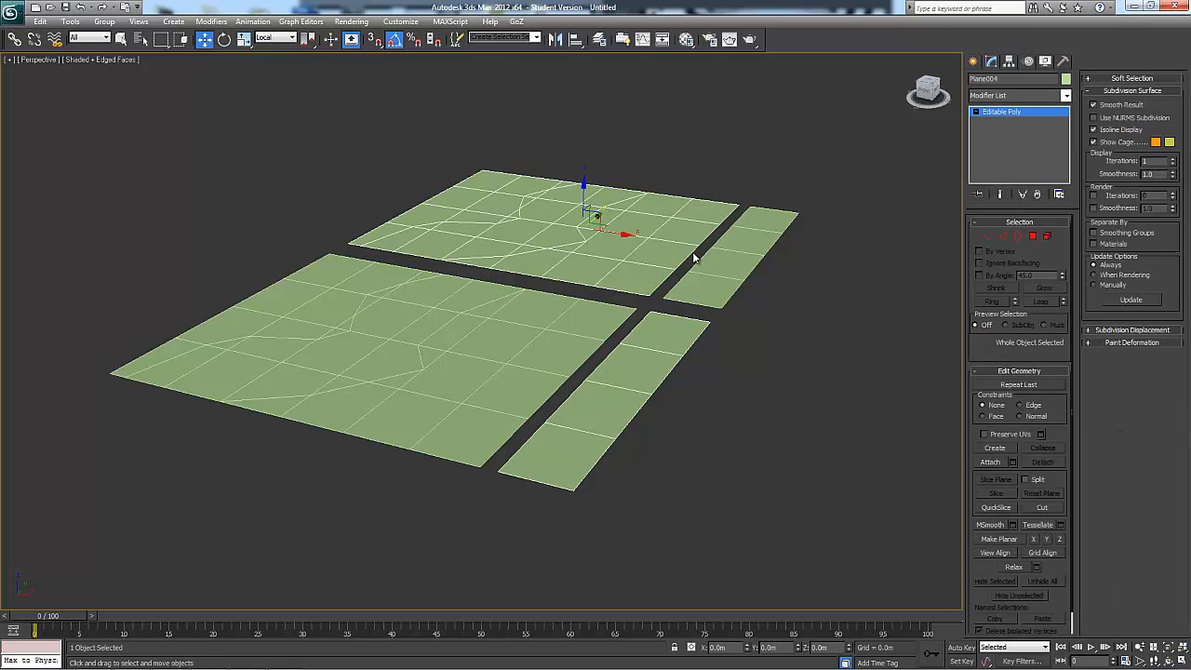
{"action": "middle_click_drag", "start_coordinate": [709, 325], "coordinate": [804, 377], "text": "alt"}
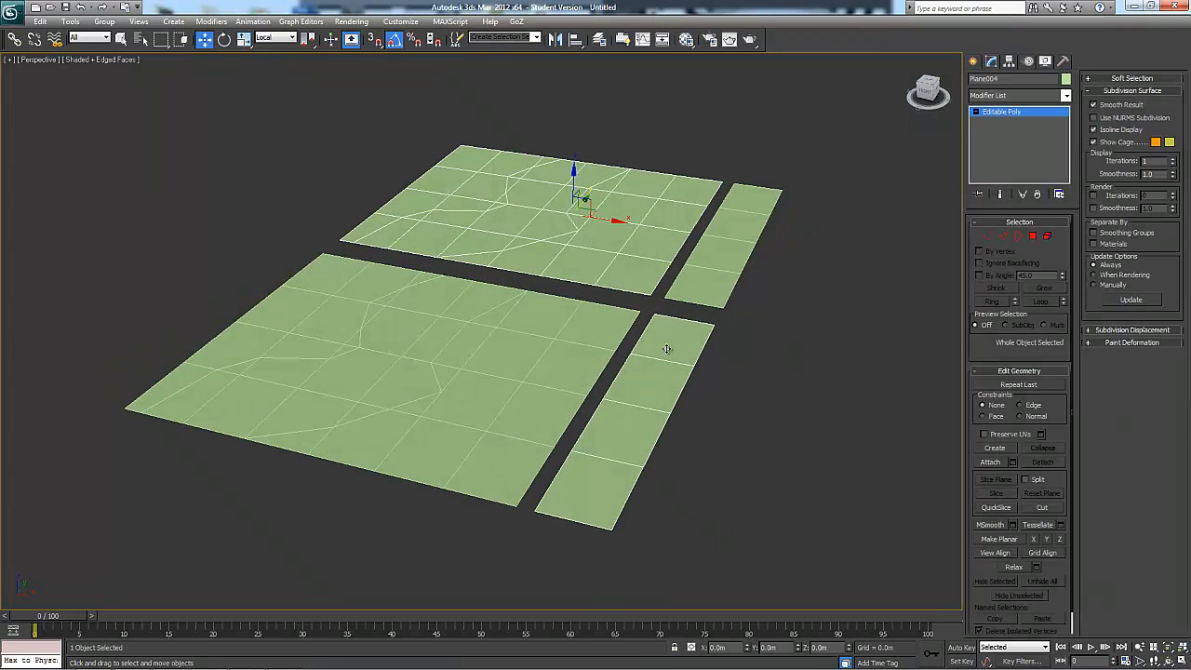
Delete the original object and the narrow strip element of the detached object, keeping only the large front plane
{"action": "left_click", "coordinate": [632, 417], "text": "ctrl"}
{"action": "key", "text": "Delete"}
{"action": "left_click", "coordinate": [718, 301]}
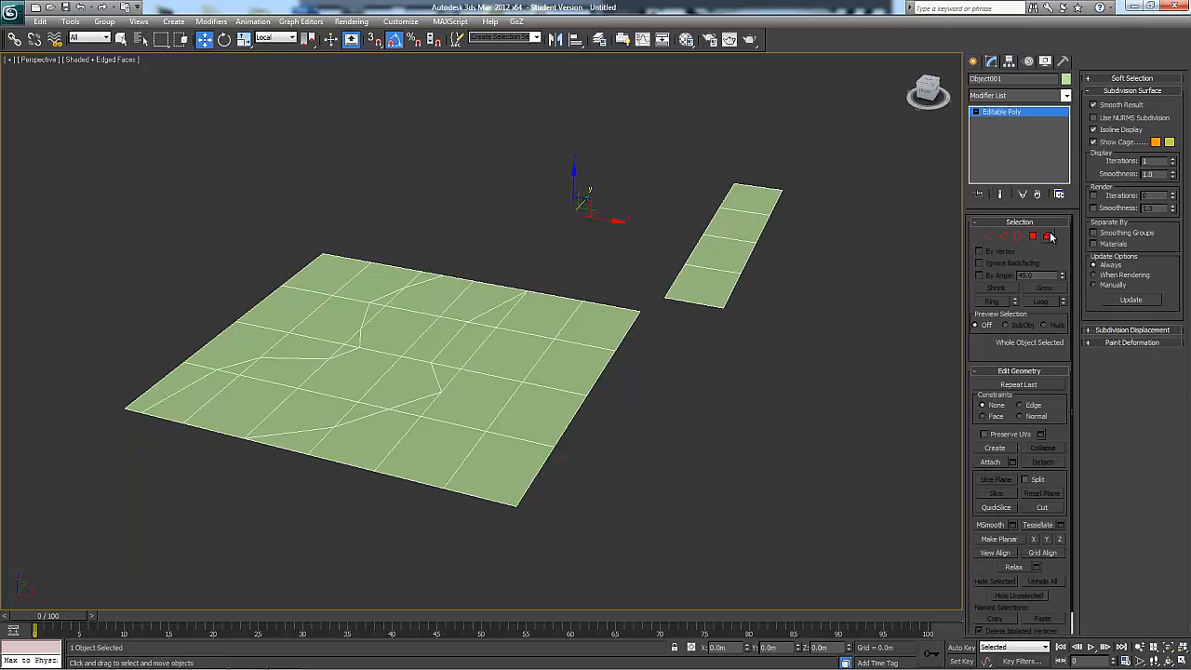
{"action": "left_click", "coordinate": [1050, 238]}
{"action": "left_click", "coordinate": [739, 207]}
{"action": "key", "text": "Delete"}
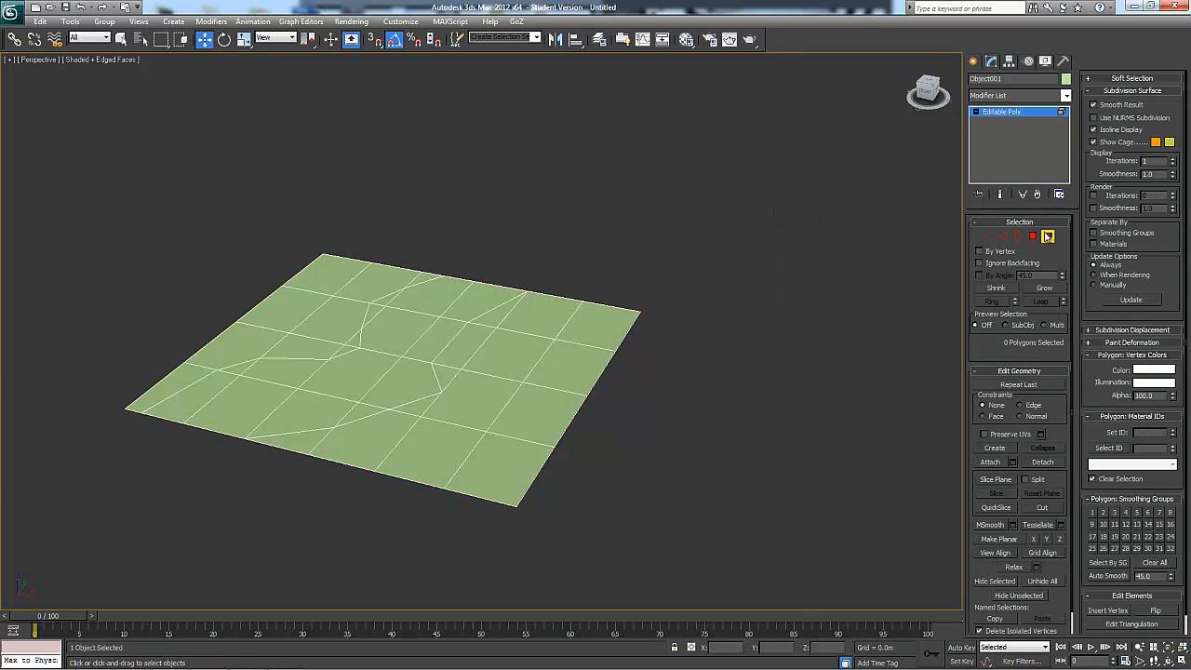
At polygon level, select the end column of four polygons on the remaining plane and detach it as a new object
{"action": "middle_click_drag", "start_coordinate": [719, 345], "coordinate": [752, 329], "text": "alt"}
{"action": "left_click_drag", "start_coordinate": [680, 247], "coordinate": [570, 455]}
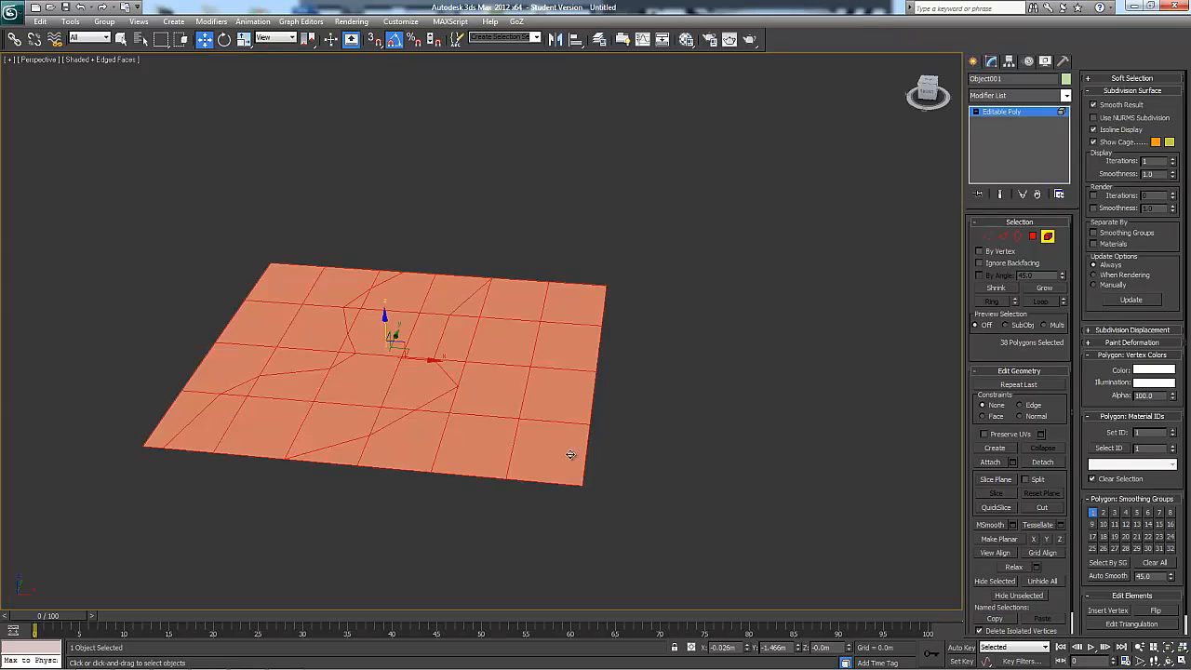
{"action": "left_click", "coordinate": [1032, 237]}
{"action": "left_click_drag", "start_coordinate": [662, 266], "coordinate": [577, 517]}
{"action": "left_click", "coordinate": [1044, 462]}
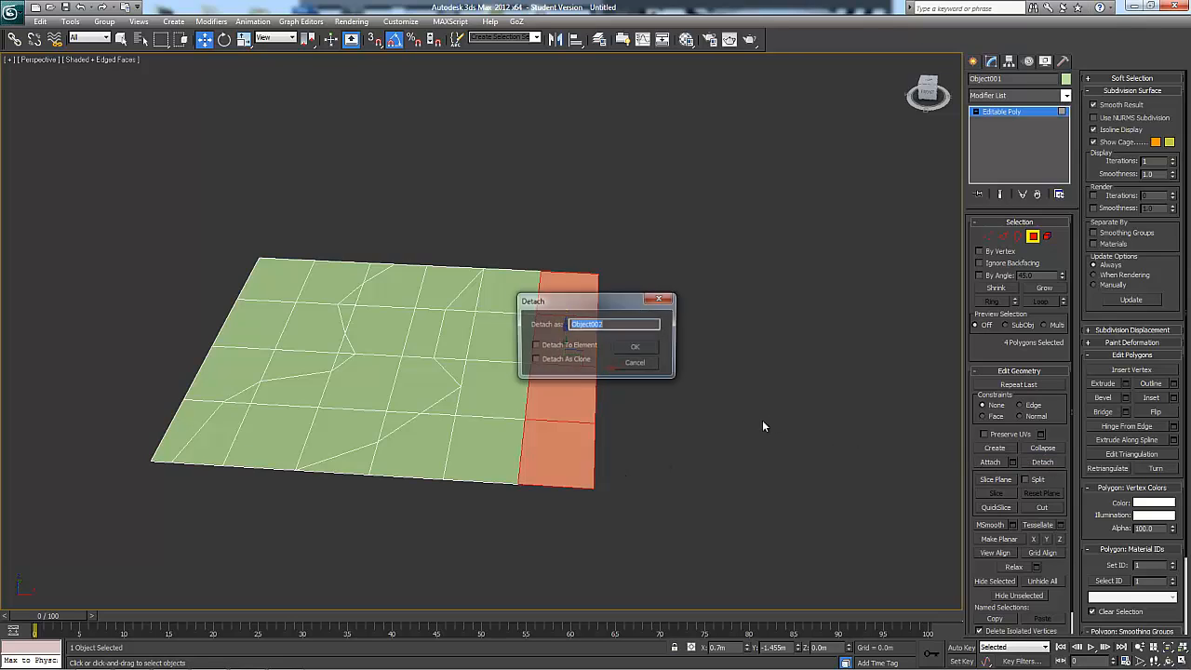
{"action": "left_click_drag", "start_coordinate": [616, 301], "coordinate": [679, 187]}
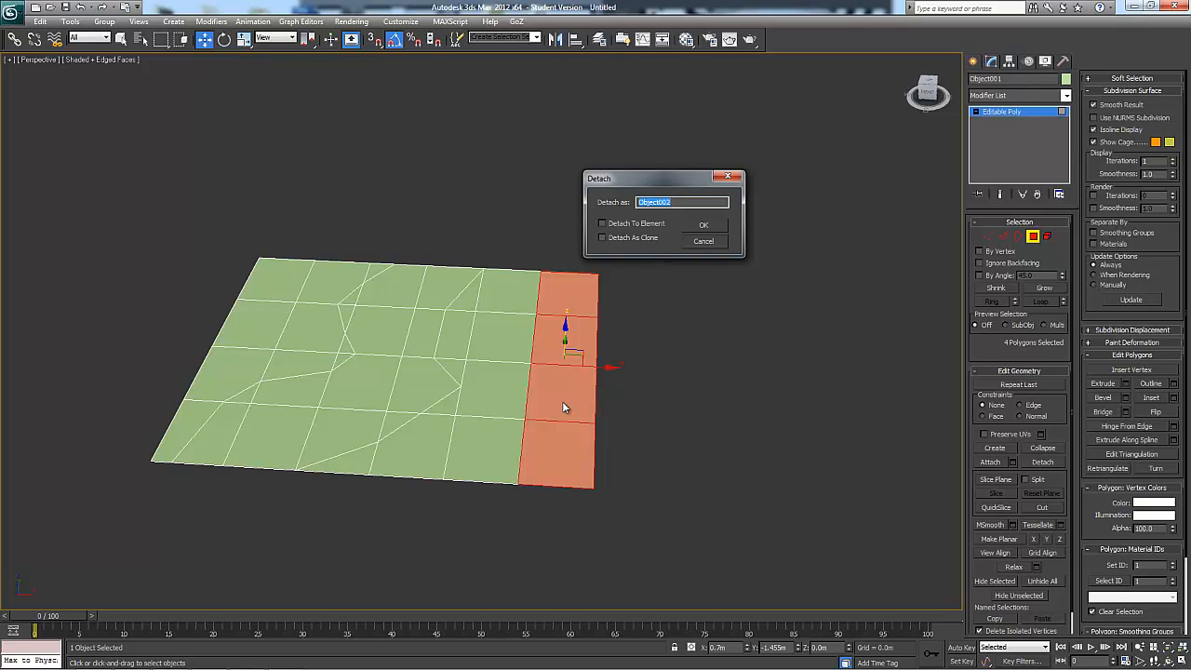
{"action": "left_click", "coordinate": [716, 226]}
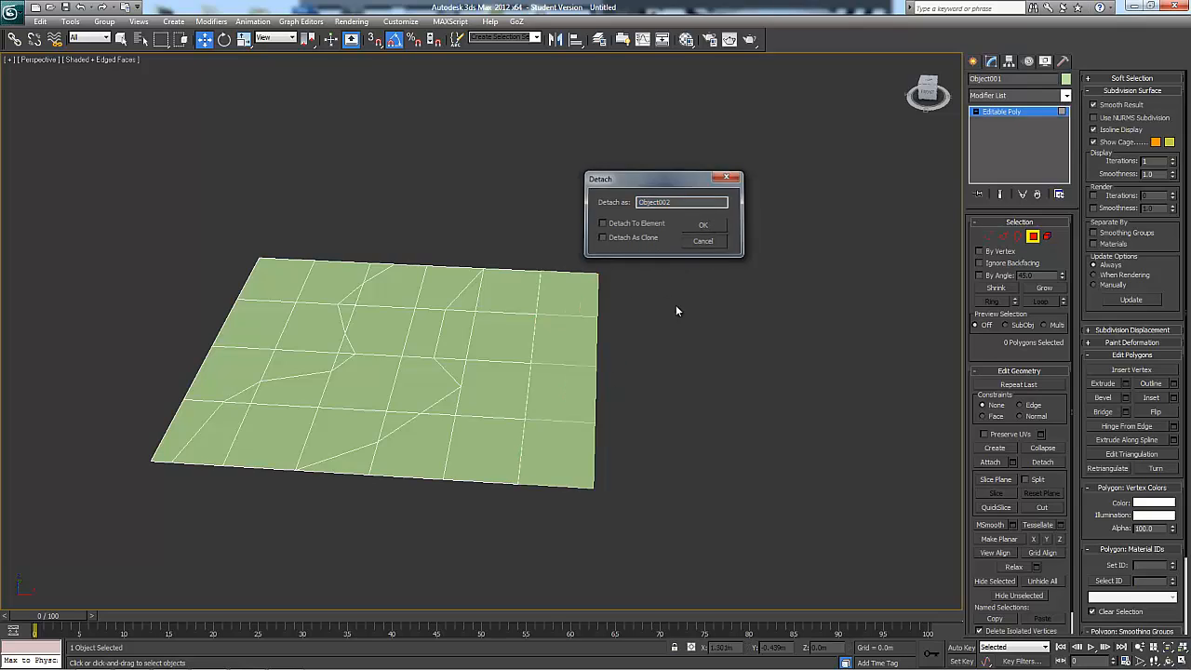
Leave polygon level and attach the detached column back to the main plane
{"action": "left_click", "coordinate": [1032, 237]}
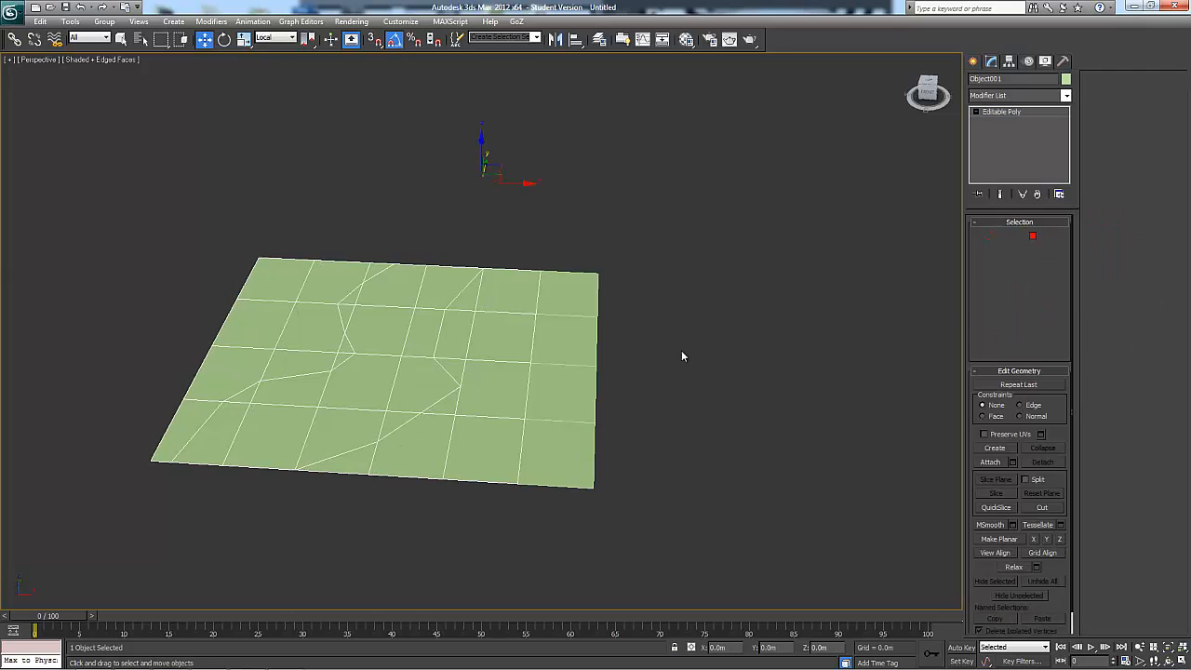
{"action": "left_click", "coordinate": [501, 299]}
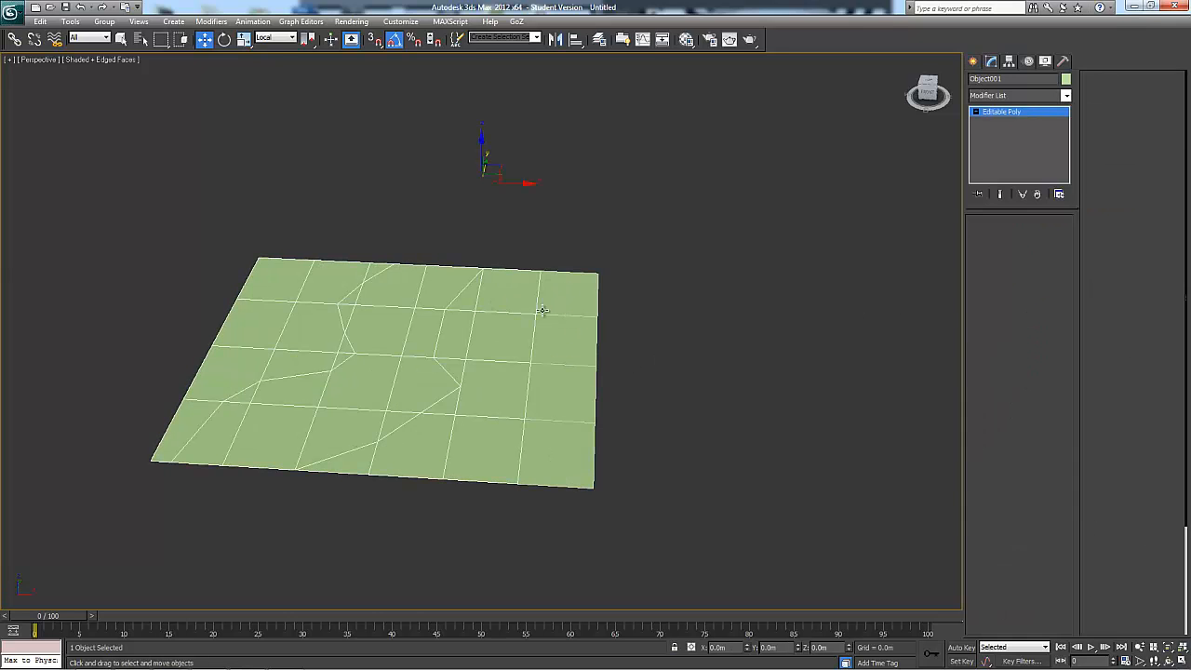
{"action": "left_click", "coordinate": [991, 463]}
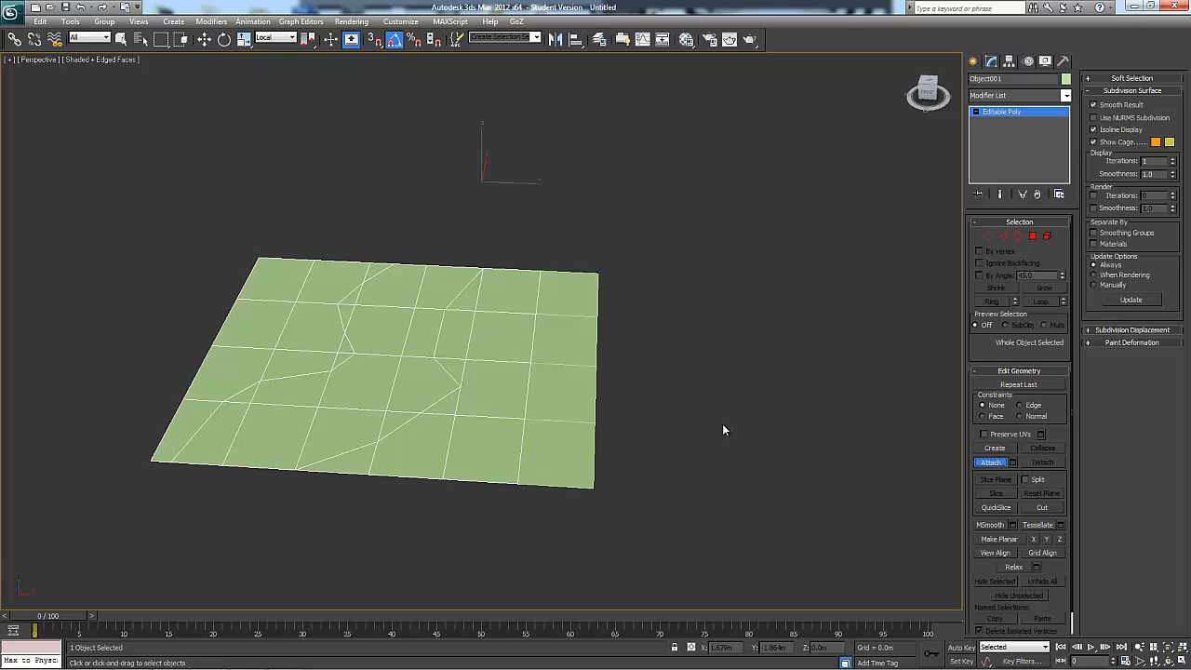
At polygon level, detach the end column of four polygons as an element within the same object
{"action": "left_click", "coordinate": [1035, 238]}
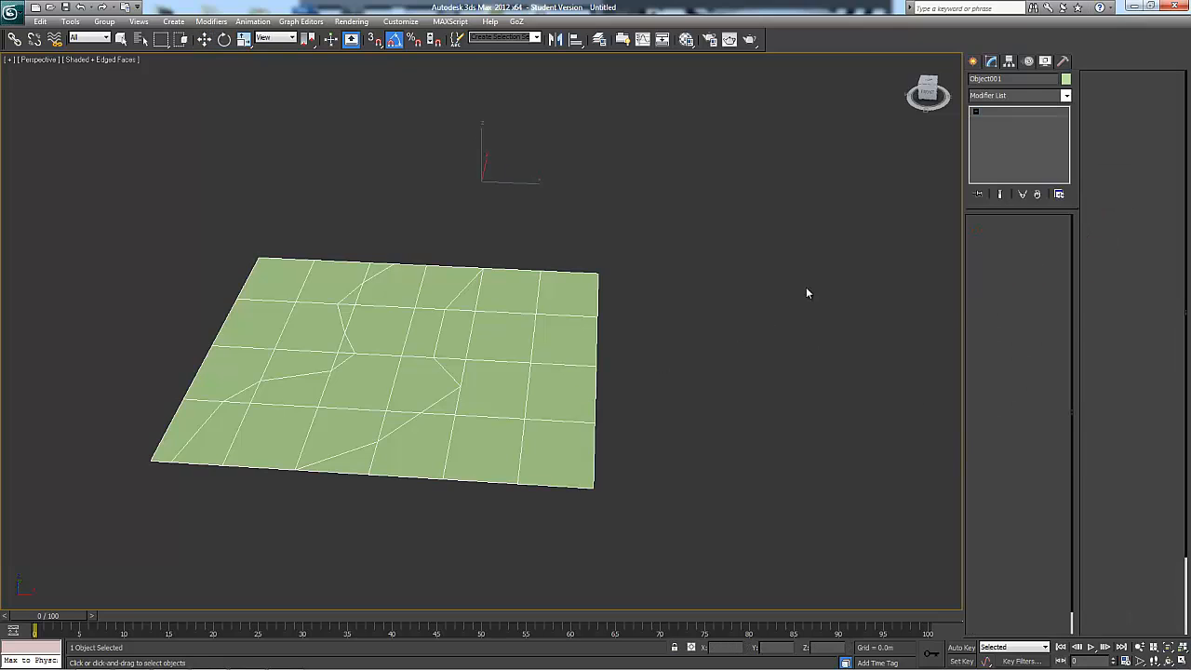
{"action": "left_click", "coordinate": [1042, 463]}
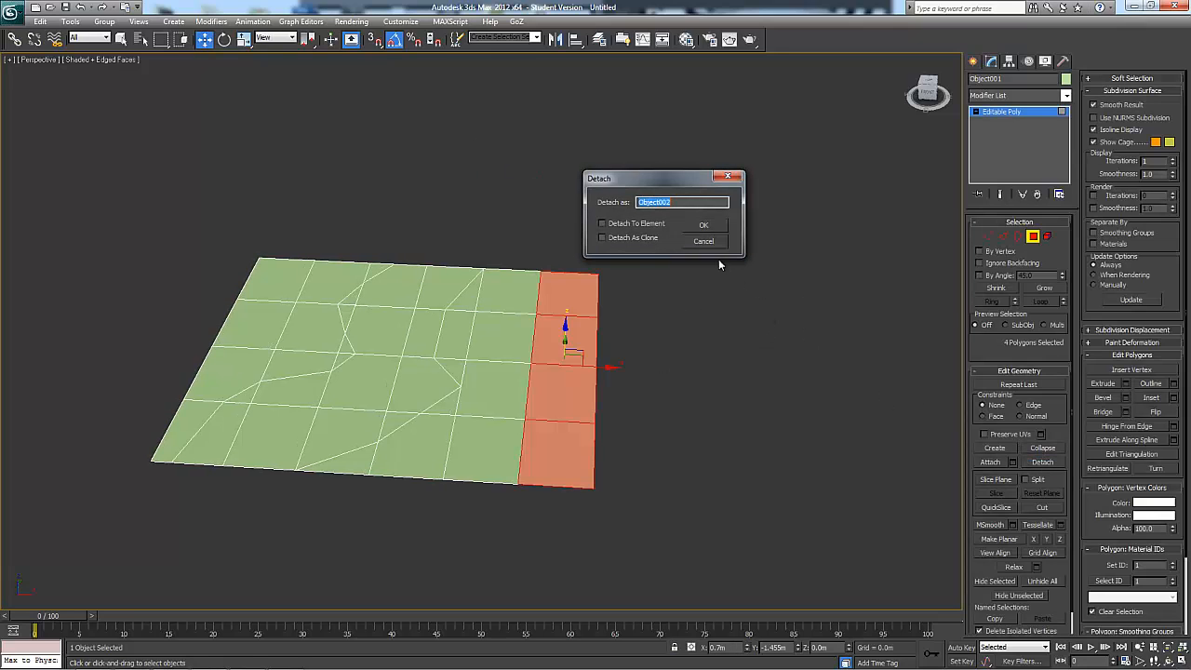
{"action": "left_click", "coordinate": [640, 225]}
{"action": "left_click", "coordinate": [714, 228]}
At element level, alternately select the main plane and the detached end column to check which polygons belong to each element
{"action": "left_click", "coordinate": [496, 358]}
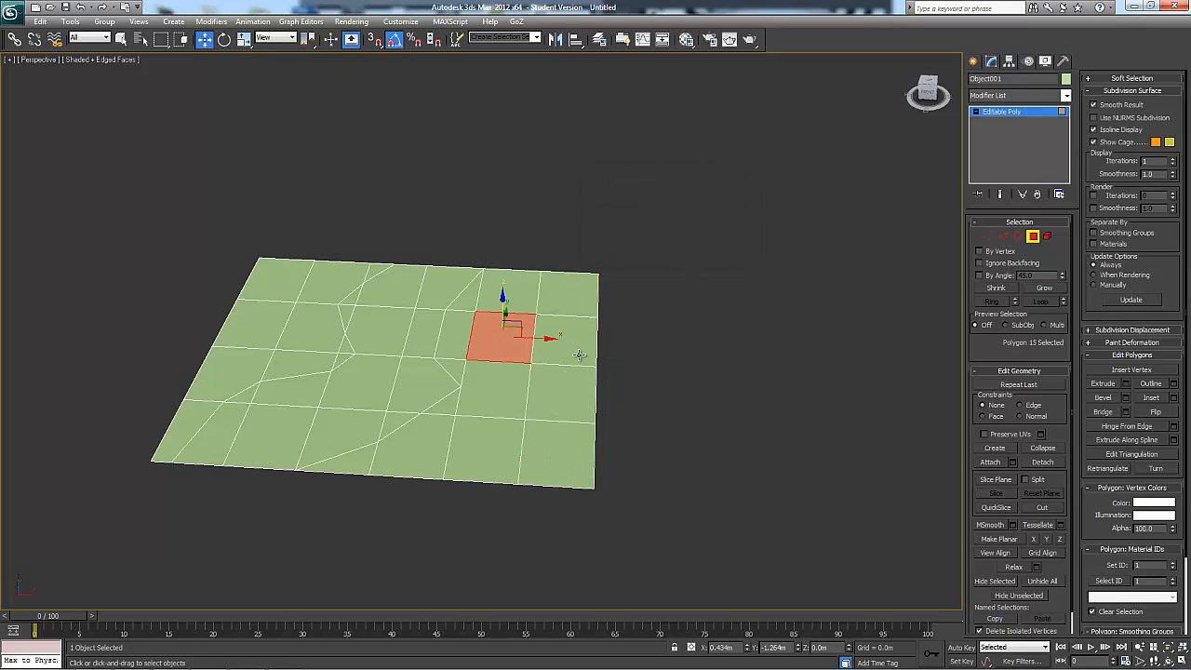
{"action": "left_click", "coordinate": [1048, 237]}
{"action": "left_click", "coordinate": [413, 338]}
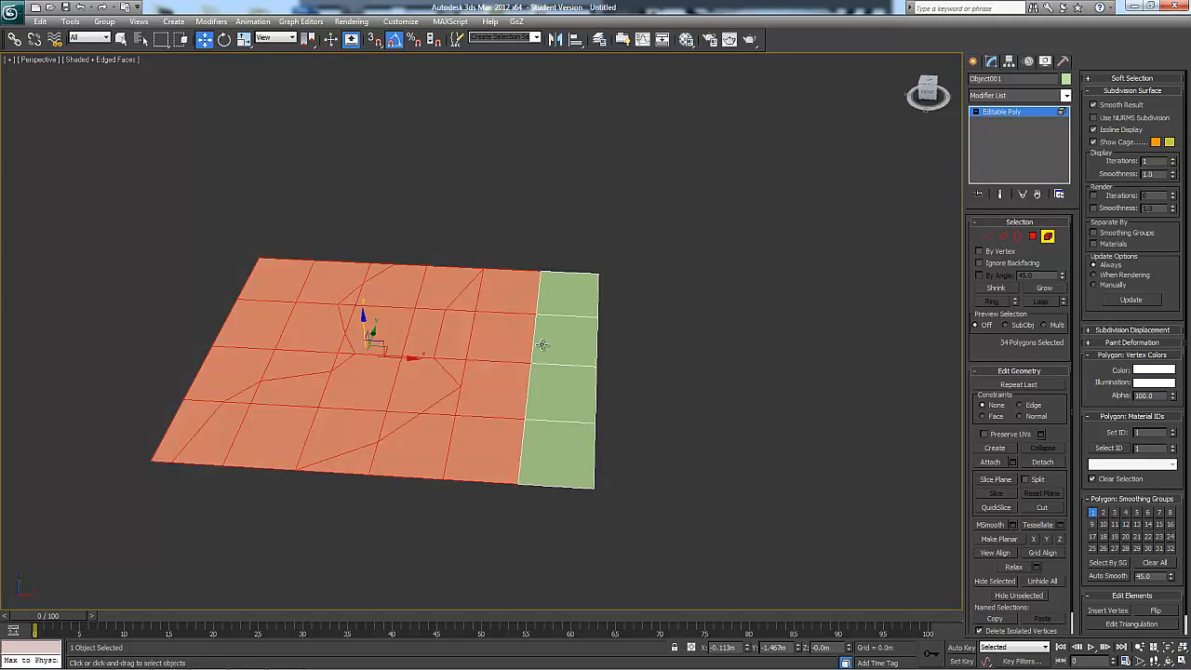
{"action": "left_click", "coordinate": [544, 344]}
{"action": "left_click", "coordinate": [456, 331]}
{"action": "left_click", "coordinate": [550, 332]}
{"action": "left_click", "coordinate": [475, 330]}
{"action": "left_click", "coordinate": [581, 320]}
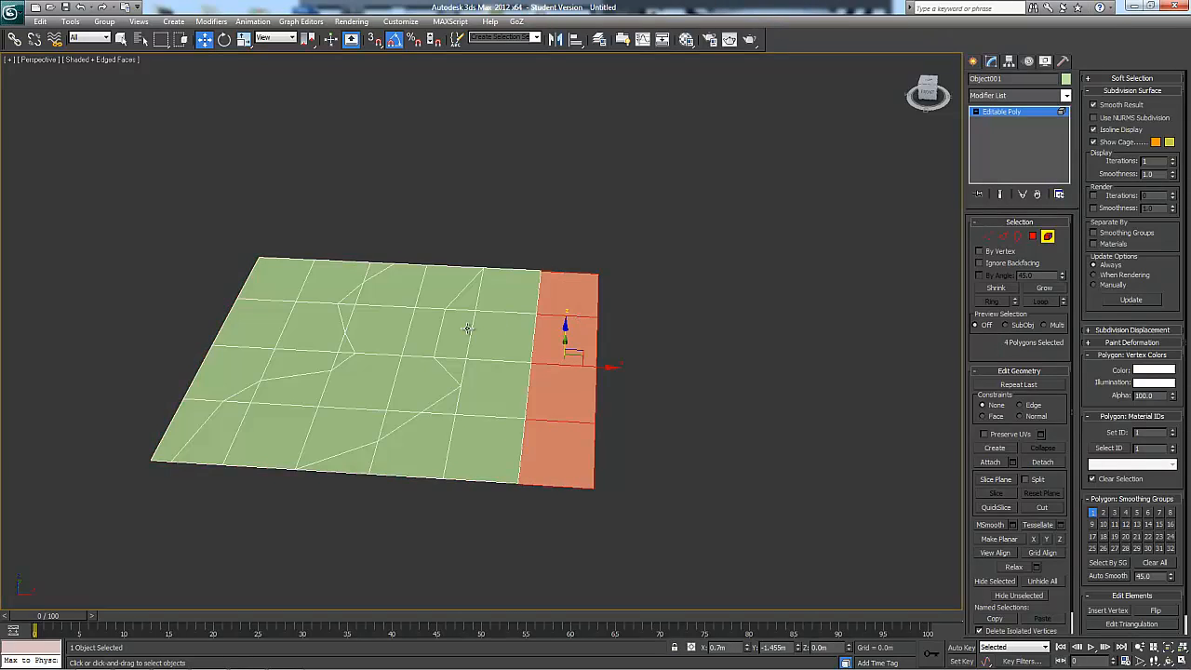
{"action": "left_click", "coordinate": [468, 328]}
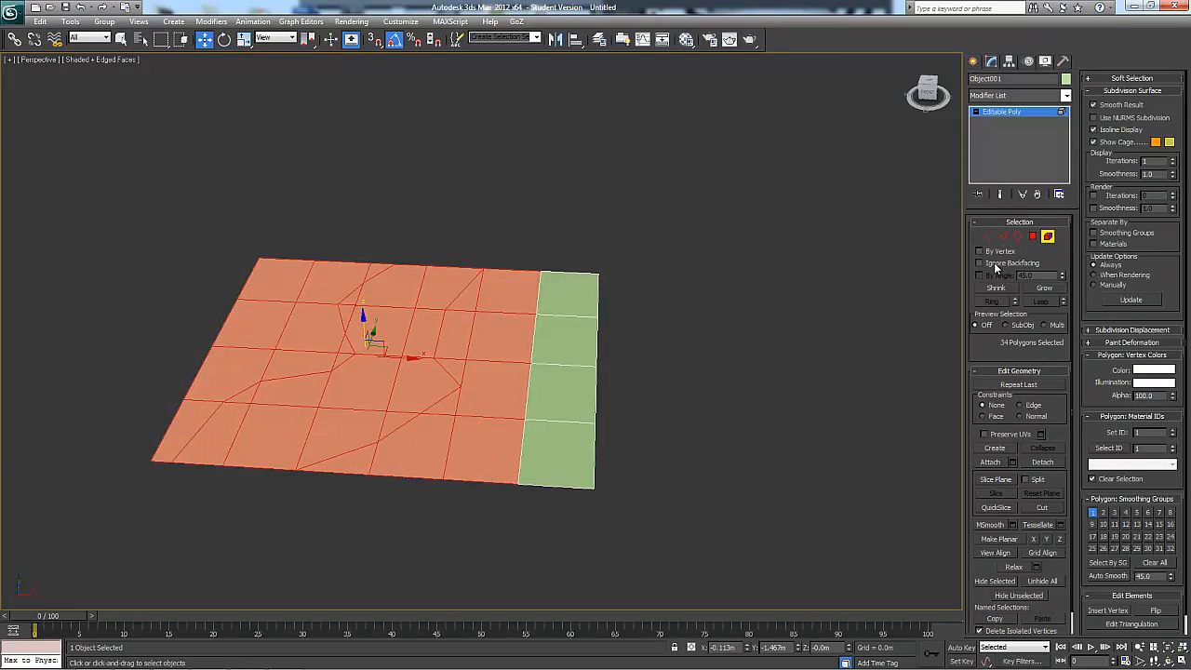
Weld all the object's vertices with the 0.003m threshold and select the whole plane at element level
{"action": "left_click", "coordinate": [987, 236]}
{"action": "left_click_drag", "start_coordinate": [733, 216], "coordinate": [146, 560]}
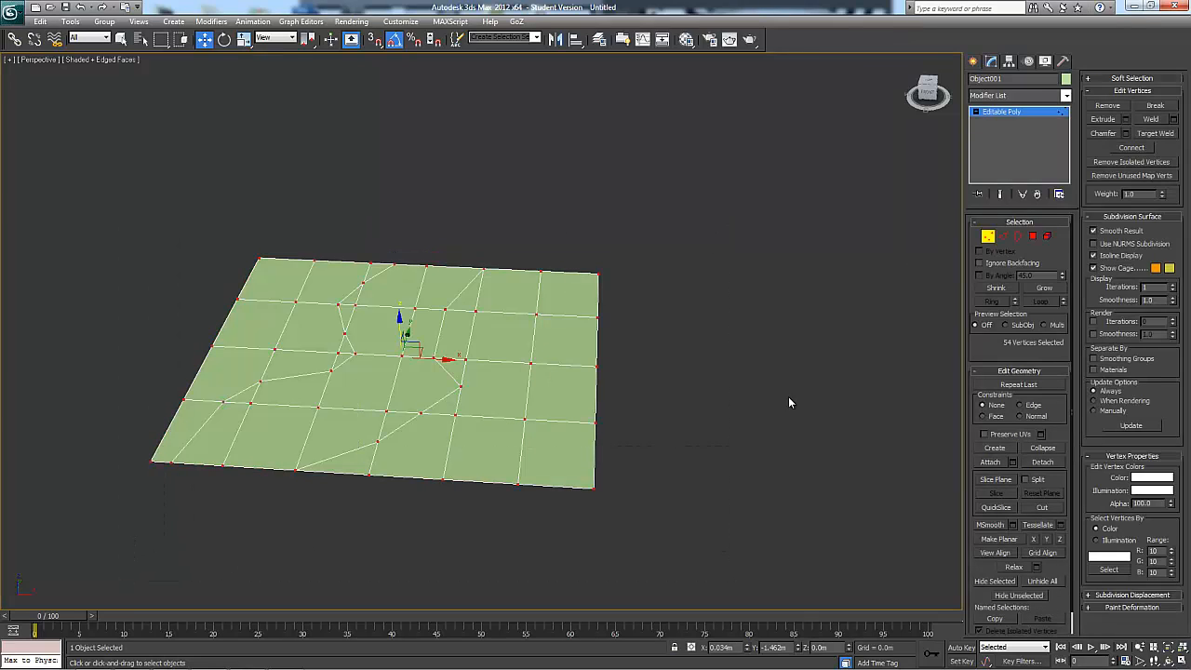
{"action": "left_click", "coordinate": [1171, 120]}
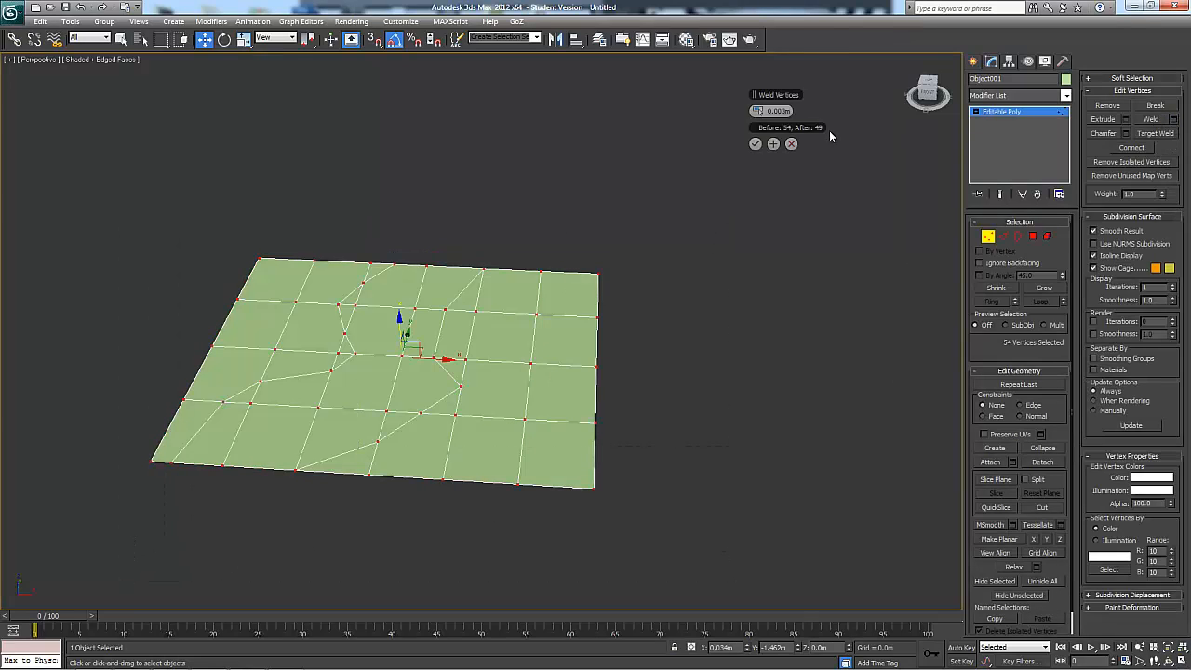
{"action": "left_click", "coordinate": [761, 145]}
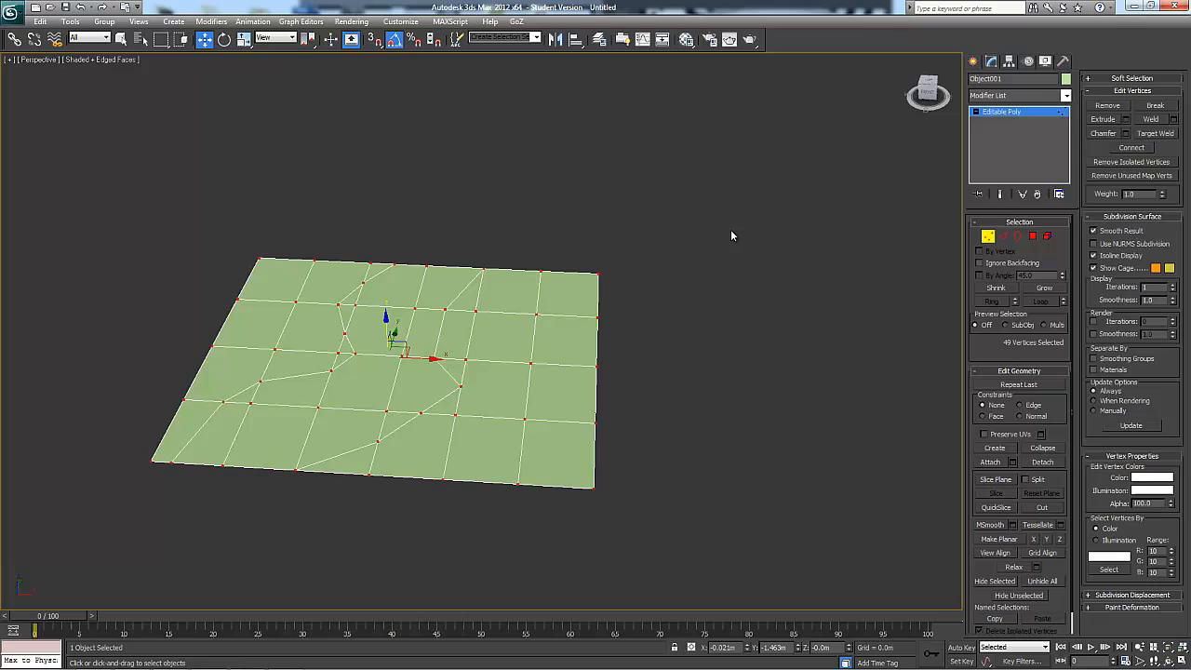
{"action": "left_click", "coordinate": [1048, 237]}
{"action": "left_click", "coordinate": [498, 317]}
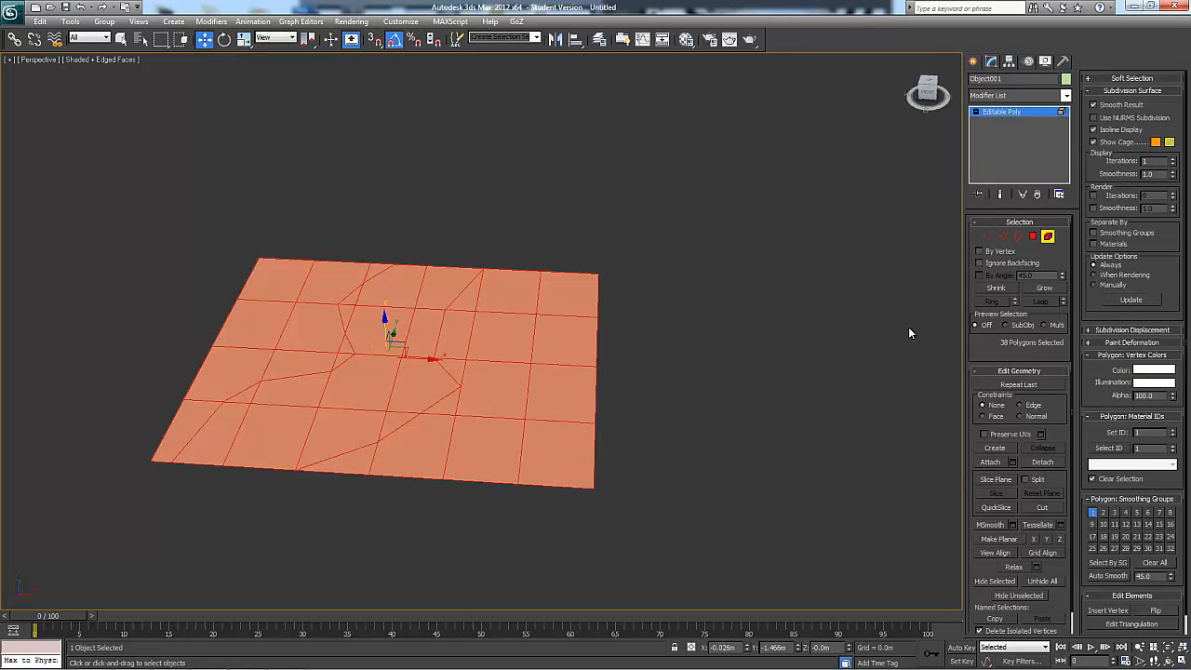
Select the end column of four polygons and detach it as a clone into a separate object
{"action": "left_click", "coordinate": [1033, 237]}
{"action": "left_click", "coordinate": [647, 298]}
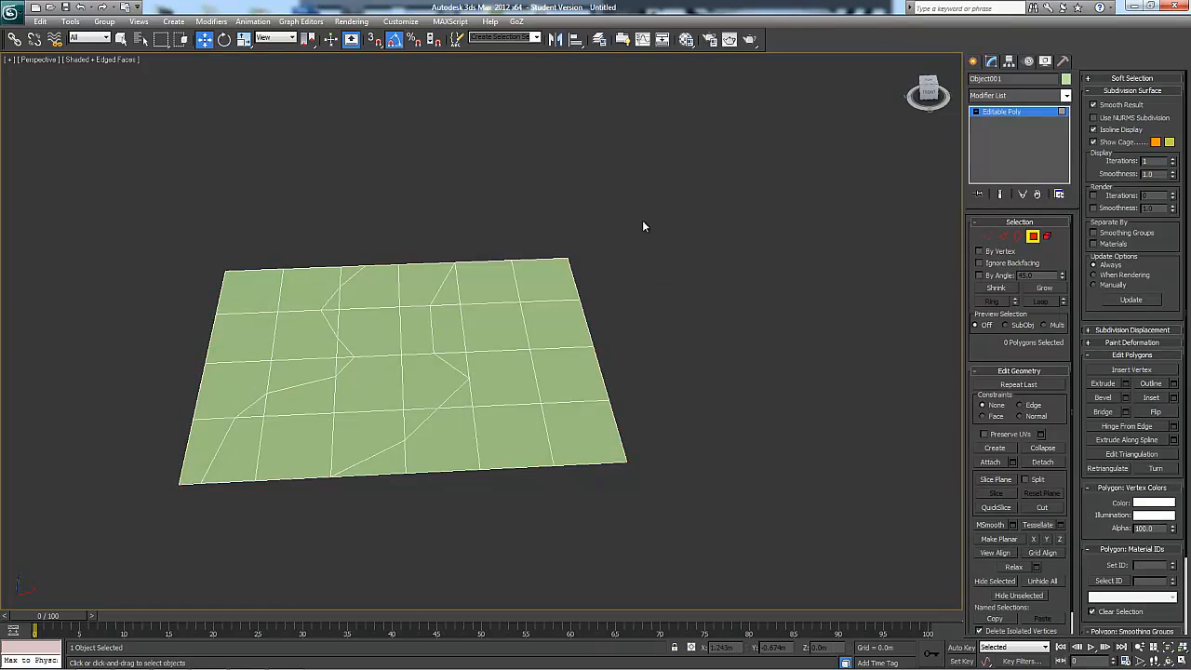
{"action": "left_click_drag", "start_coordinate": [586, 504], "coordinate": [596, 473]}
{"action": "middle_click_drag", "start_coordinate": [817, 521], "coordinate": [966, 476], "text": "alt"}
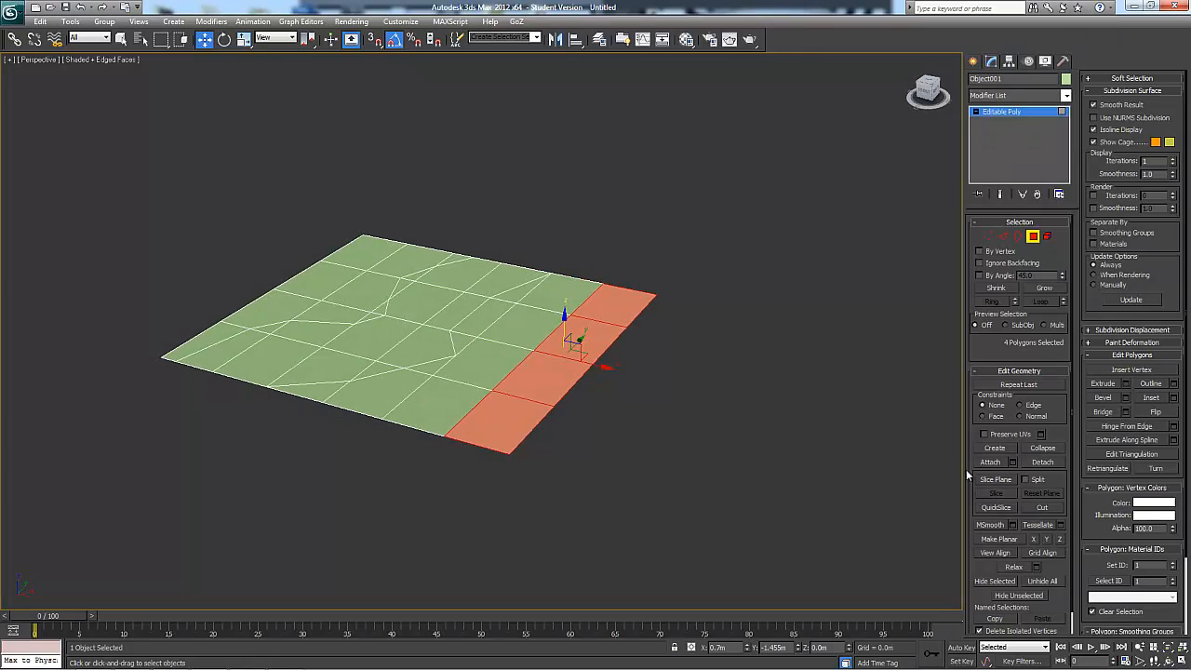
{"action": "left_click", "coordinate": [1042, 463]}
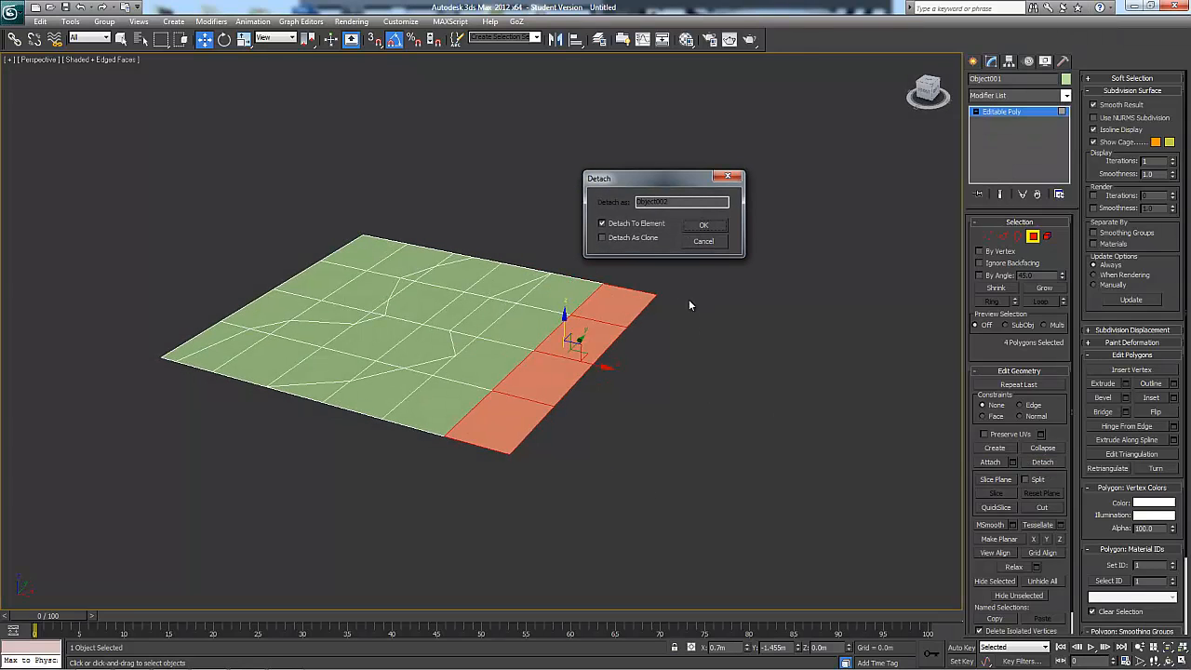
{"action": "left_click", "coordinate": [633, 228]}
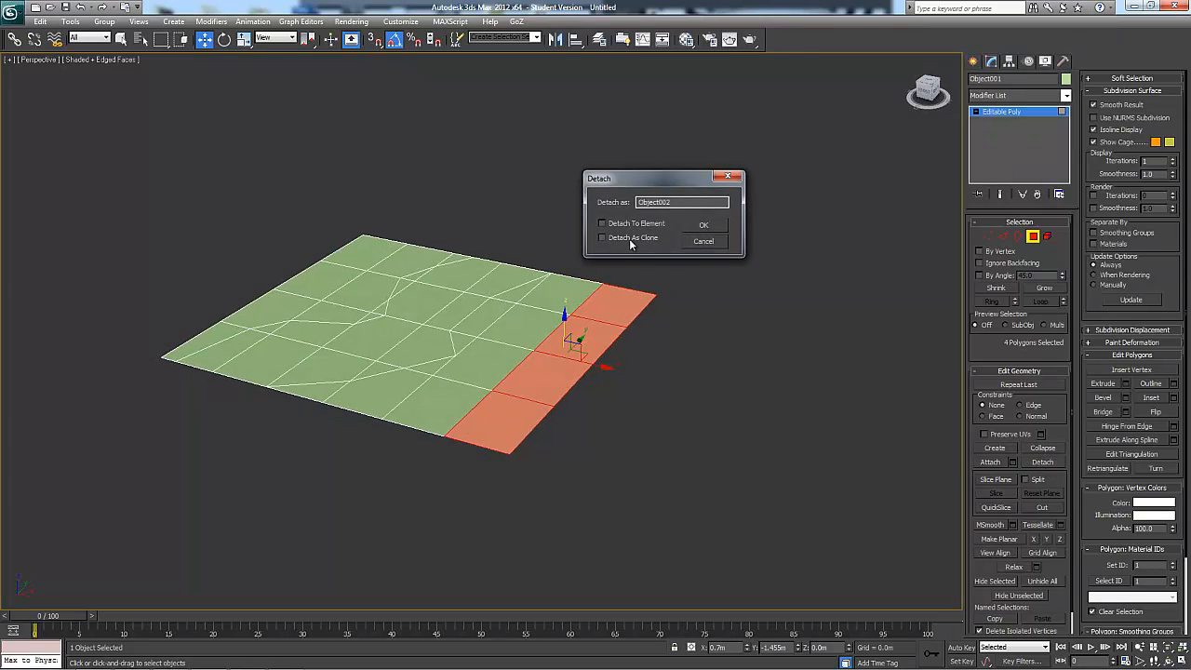
{"action": "left_click", "coordinate": [703, 225]}
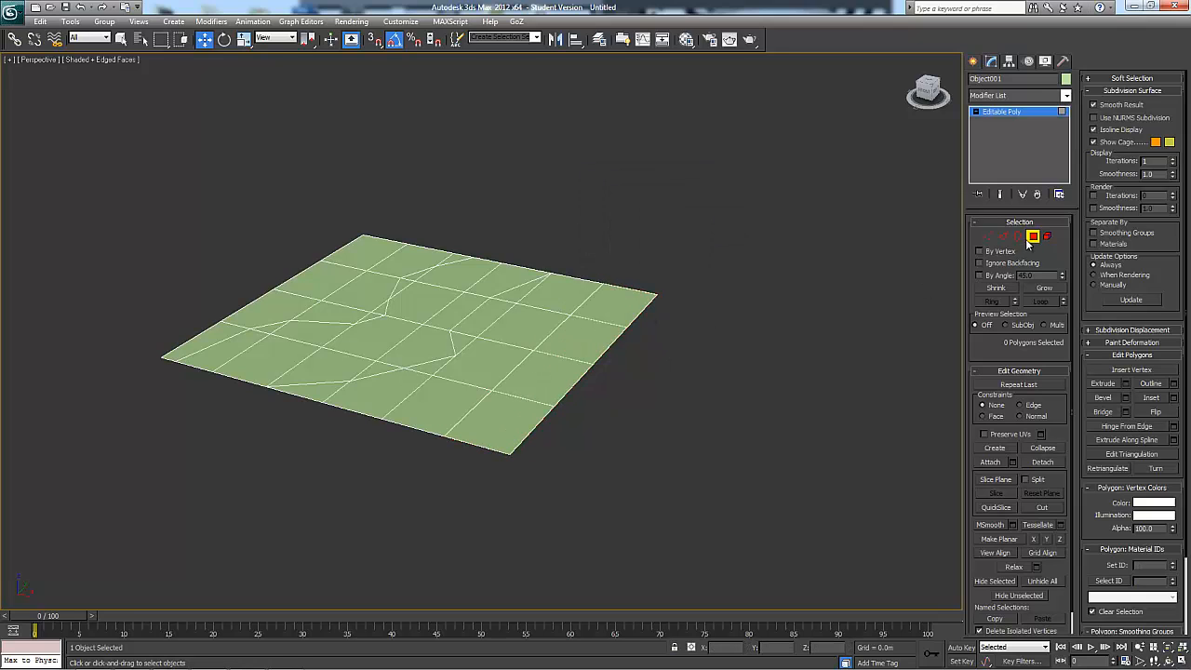
Leave polygon level, raise the cloned column above the plane to inspect it, and delete it
{"action": "left_click", "coordinate": [1032, 236]}
{"action": "left_click", "coordinate": [592, 322]}
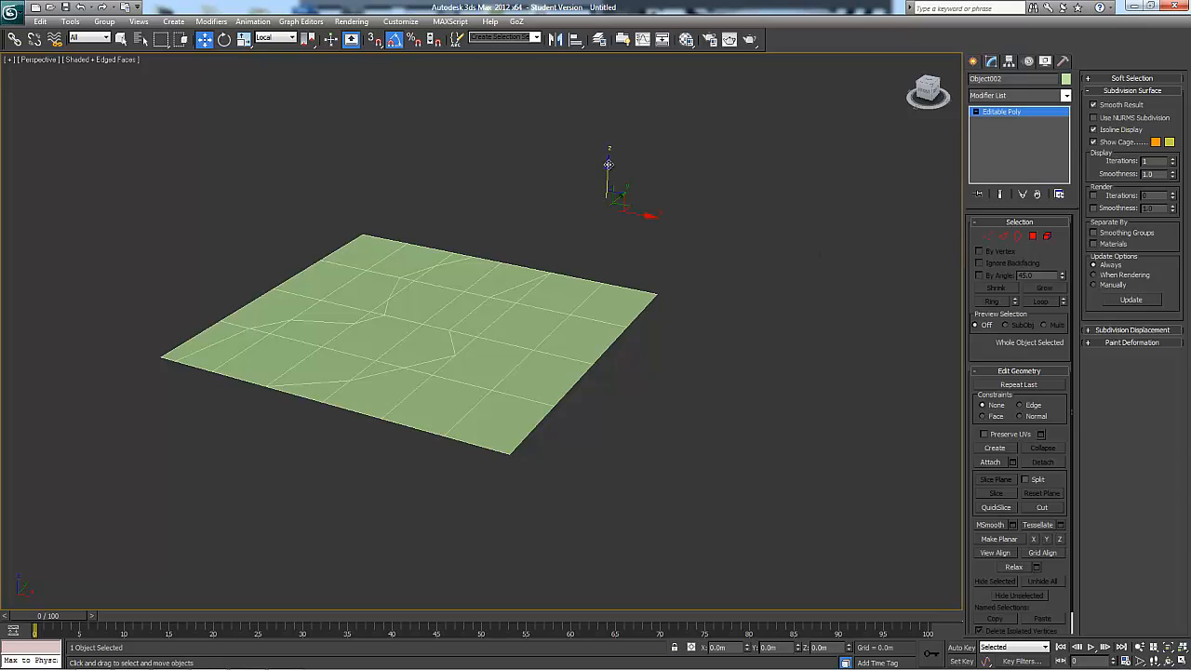
{"action": "left_click_drag", "start_coordinate": [608, 165], "coordinate": [608, 129]}
{"action": "middle_click_drag", "start_coordinate": [510, 324], "coordinate": [641, 391], "text": "alt"}
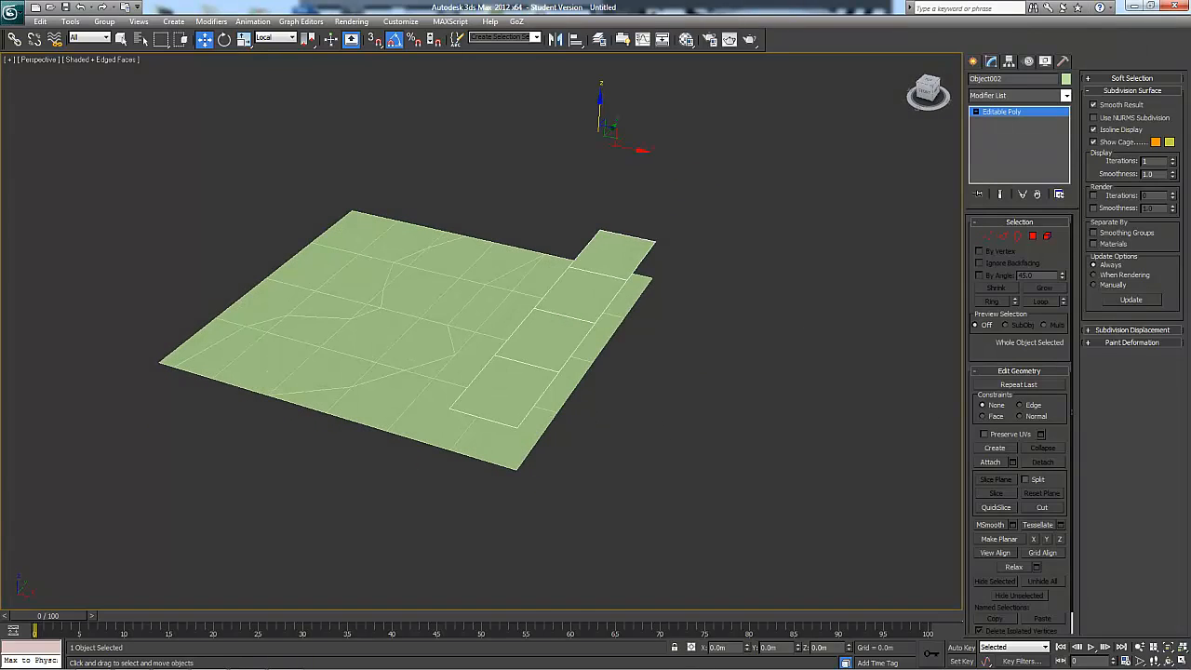
{"action": "middle_click_drag", "start_coordinate": [768, 431], "coordinate": [642, 304], "text": "alt"}
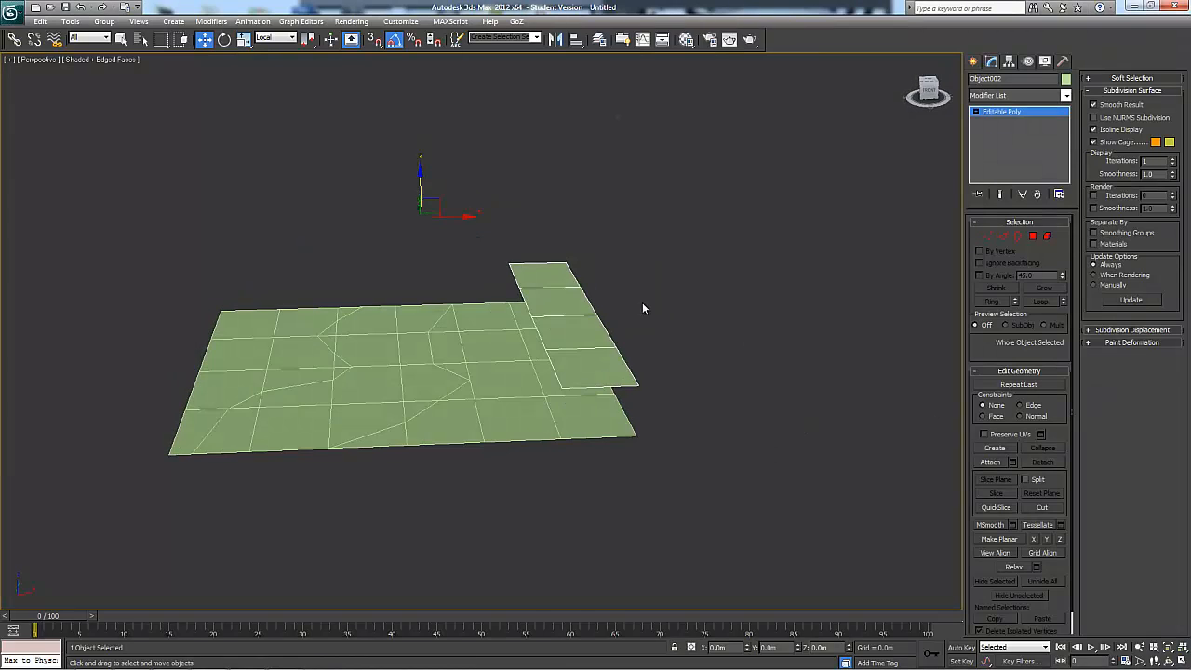
{"action": "key", "text": "Delete"}
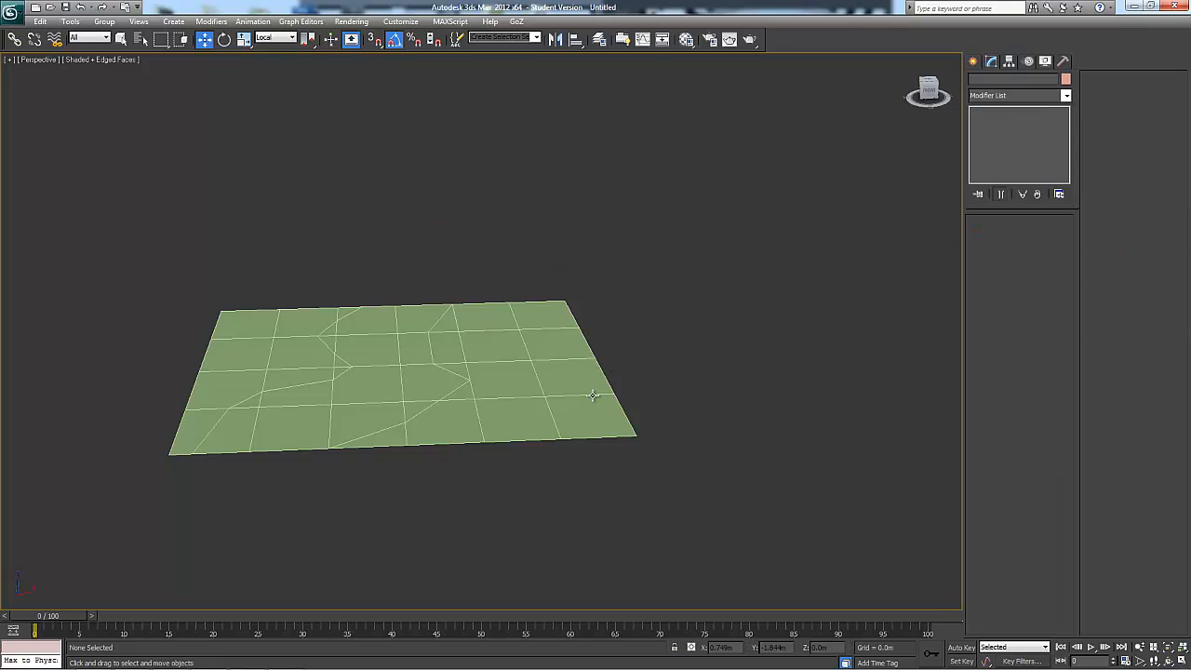
Select the plane and center its pivot to the object
{"action": "left_click", "coordinate": [593, 392]}
{"action": "middle_click_drag", "start_coordinate": [611, 449], "coordinate": [670, 410], "text": "alt"}
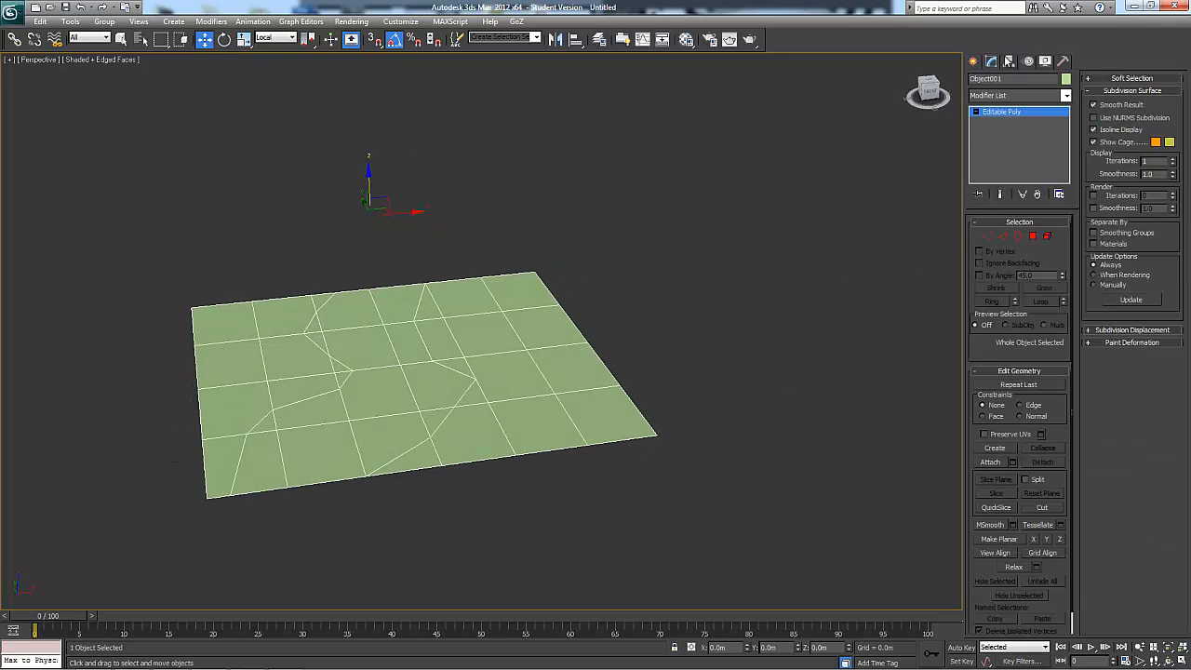
{"action": "left_click", "coordinate": [1009, 60]}
{"action": "left_click", "coordinate": [1020, 140]}
{"action": "left_click", "coordinate": [1023, 202]}
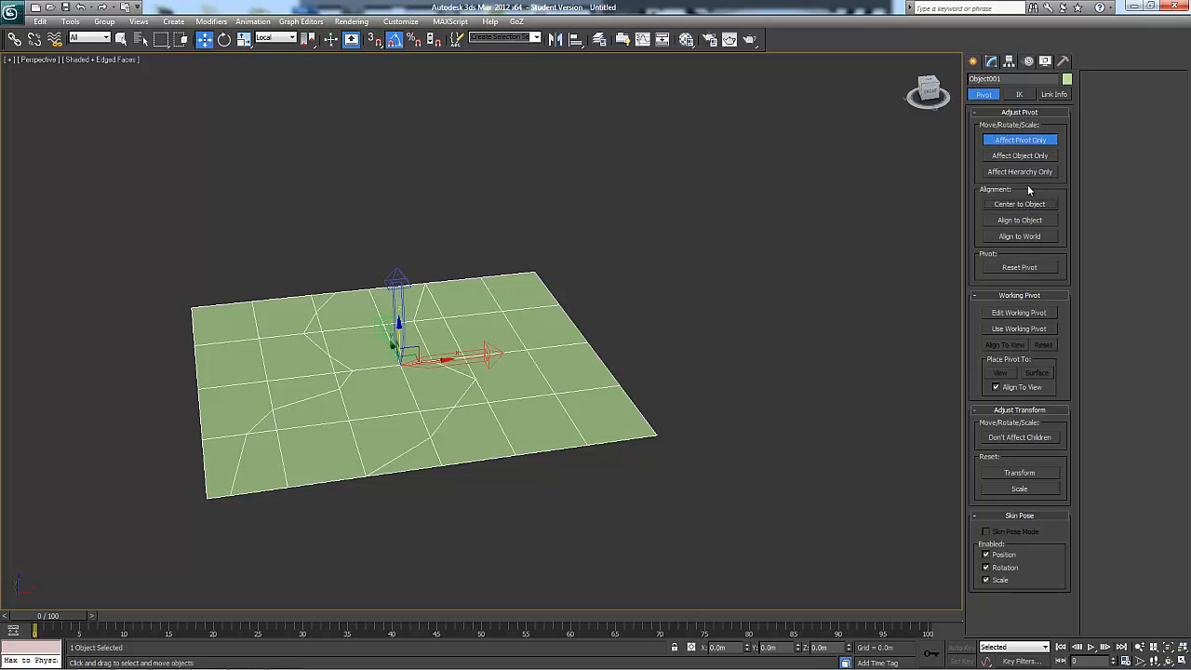
{"action": "left_click", "coordinate": [1031, 140]}
{"action": "left_click", "coordinate": [991, 61]}
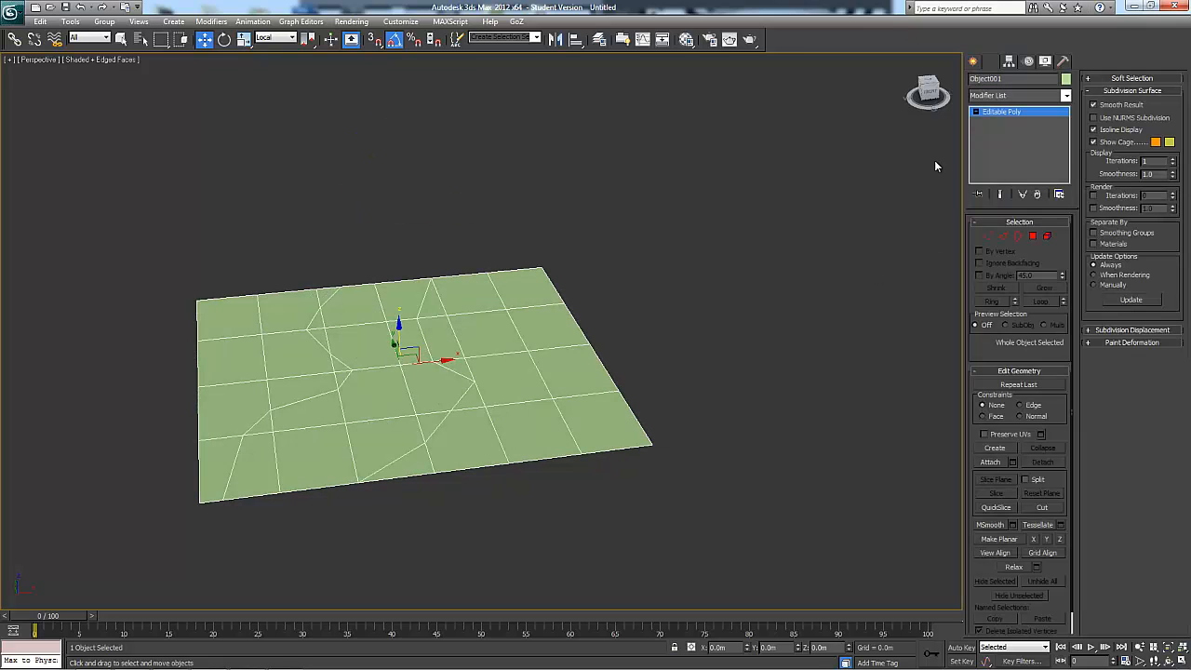
Raise the polygons of the plane's last two columns to form a sloped step, and select all polygons
{"action": "left_click", "coordinate": [1033, 238]}
{"action": "middle_click_drag", "start_coordinate": [740, 355], "coordinate": [698, 226], "text": "alt"}
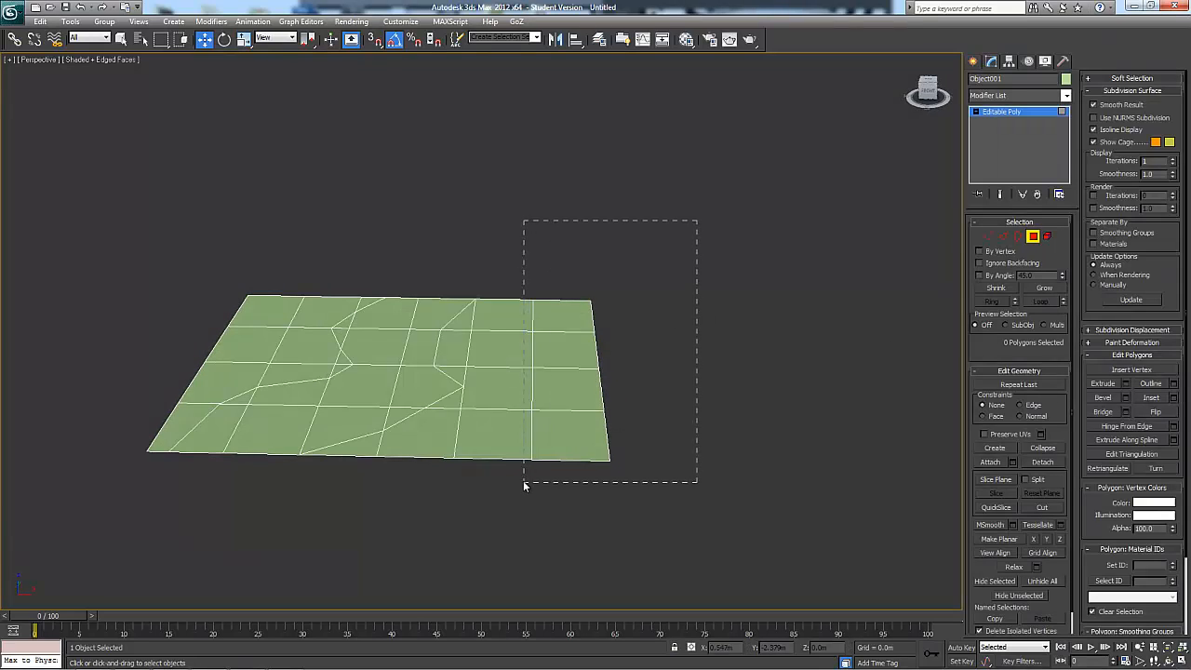
{"action": "left_click_drag", "start_coordinate": [524, 483], "coordinate": [524, 483]}
{"action": "left_click_drag", "start_coordinate": [530, 325], "coordinate": [532, 290]}
{"action": "middle_click_drag", "start_coordinate": [527, 335], "coordinate": [714, 348], "text": "alt"}
{"action": "left_click_drag", "start_coordinate": [398, 240], "coordinate": [909, 497]}
{"action": "middle_click_drag", "start_coordinate": [909, 497], "coordinate": [884, 489], "text": "alt"}
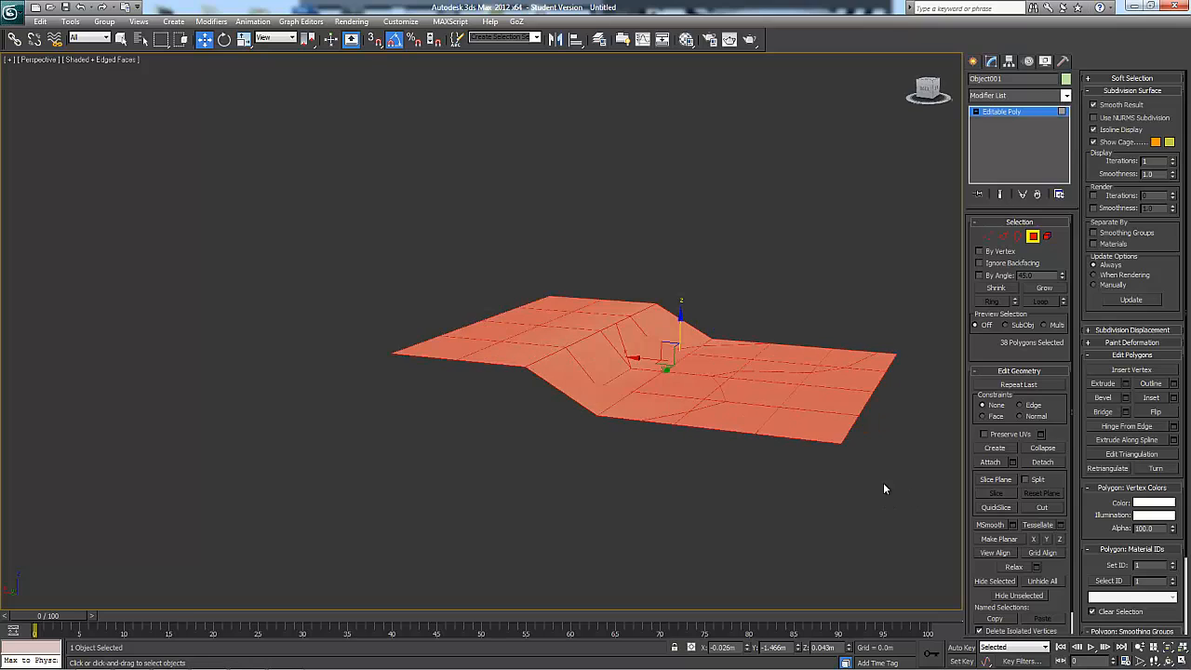
Try flattening all the selected polygons with Make Planar and inspect the tilt from the side
{"action": "left_click", "coordinate": [1000, 540]}
{"action": "middle_click_drag", "start_coordinate": [926, 539], "coordinate": [758, 504], "text": "alt"}
{"action": "middle_click_drag", "start_coordinate": [765, 500], "coordinate": [472, 419], "text": "alt"}
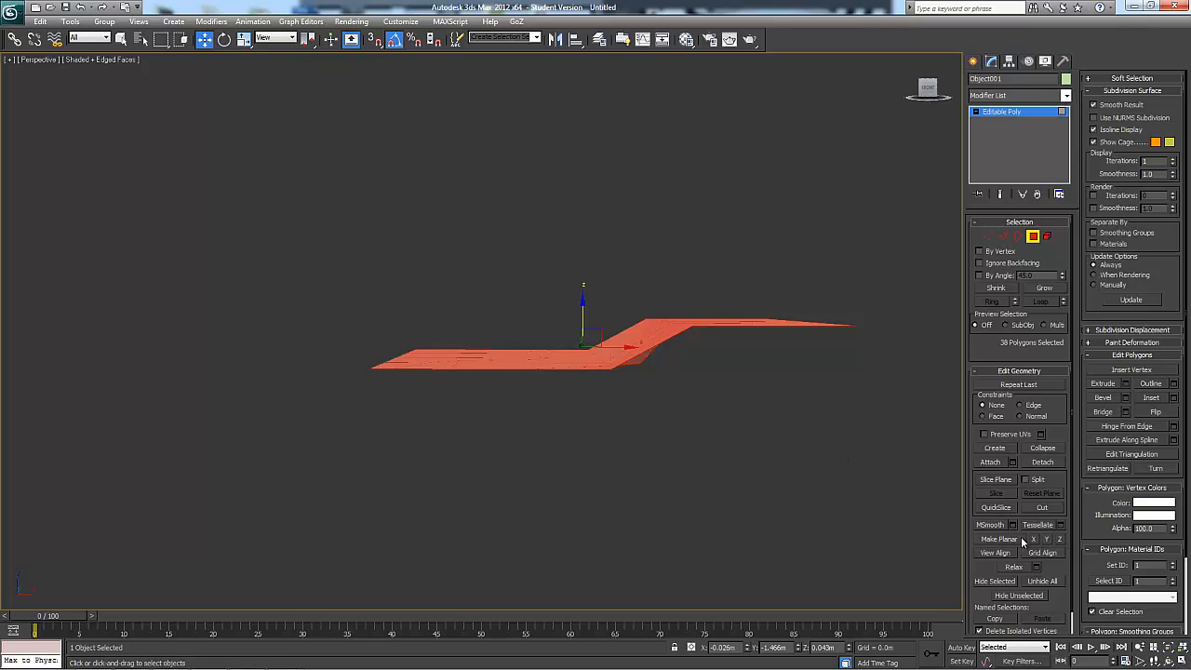
{"action": "middle_click_drag", "start_coordinate": [648, 382], "coordinate": [514, 395], "text": "alt"}
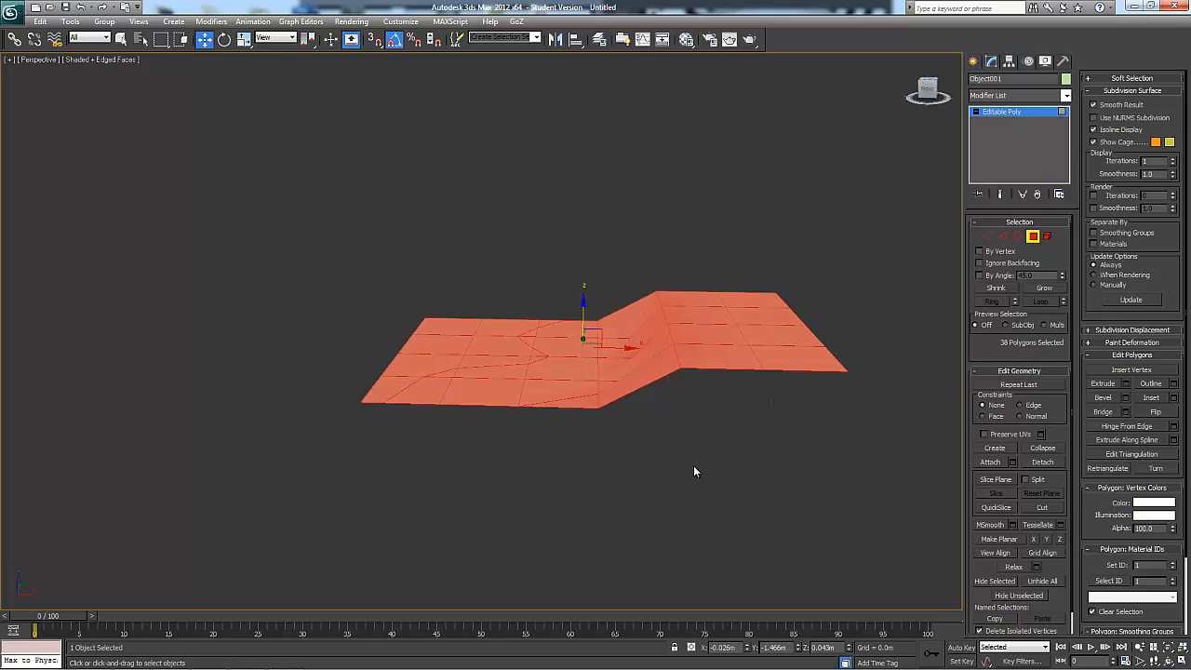
{"action": "middle_click_drag", "start_coordinate": [693, 470], "coordinate": [710, 378], "text": "alt"}
Try Make Planar on the X and Y axes, undoing each, and flatten the polygons along Z
{"action": "left_click", "coordinate": [1032, 539]}
{"action": "key", "text": "ctrl+z"}
{"action": "left_click", "coordinate": [1046, 537]}
{"action": "key", "text": "ctrl+z"}
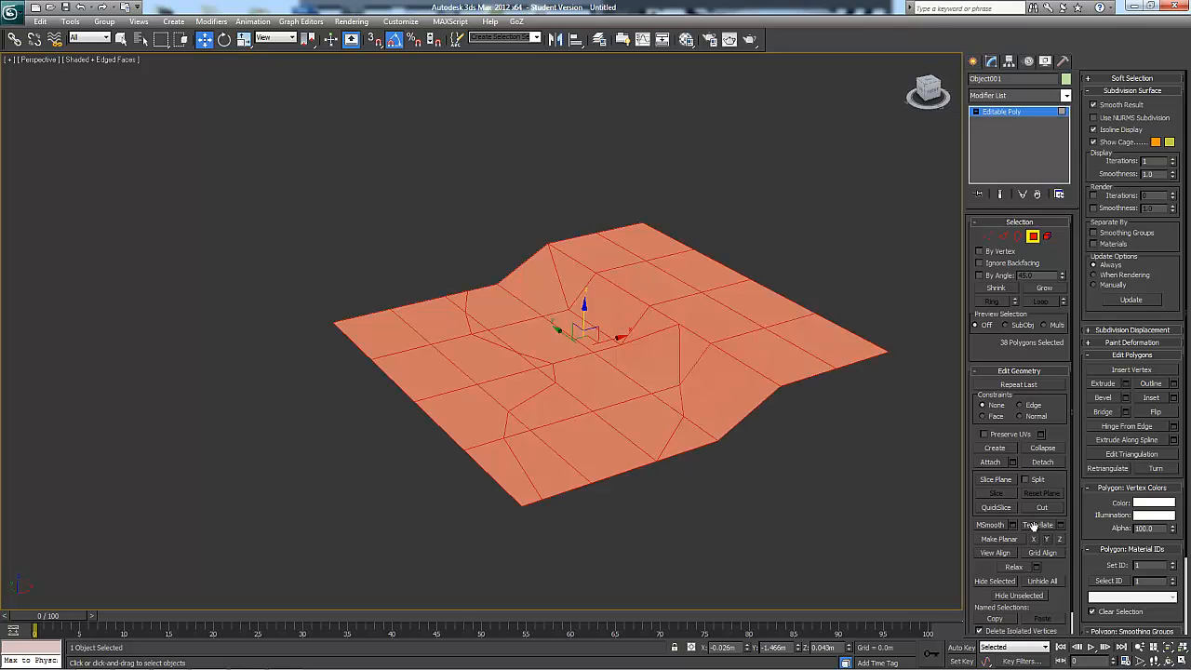
{"action": "left_click", "coordinate": [1060, 538]}
{"action": "mouse_move", "coordinate": [842, 455]}
{"action": "middle_mouse_down", "text": "alt"}
{"action": "mouse_move", "coordinate": [814, 424]}
{"action": "mouse_move", "coordinate": [849, 464]}
{"action": "middle_mouse_up", "text": "alt"}
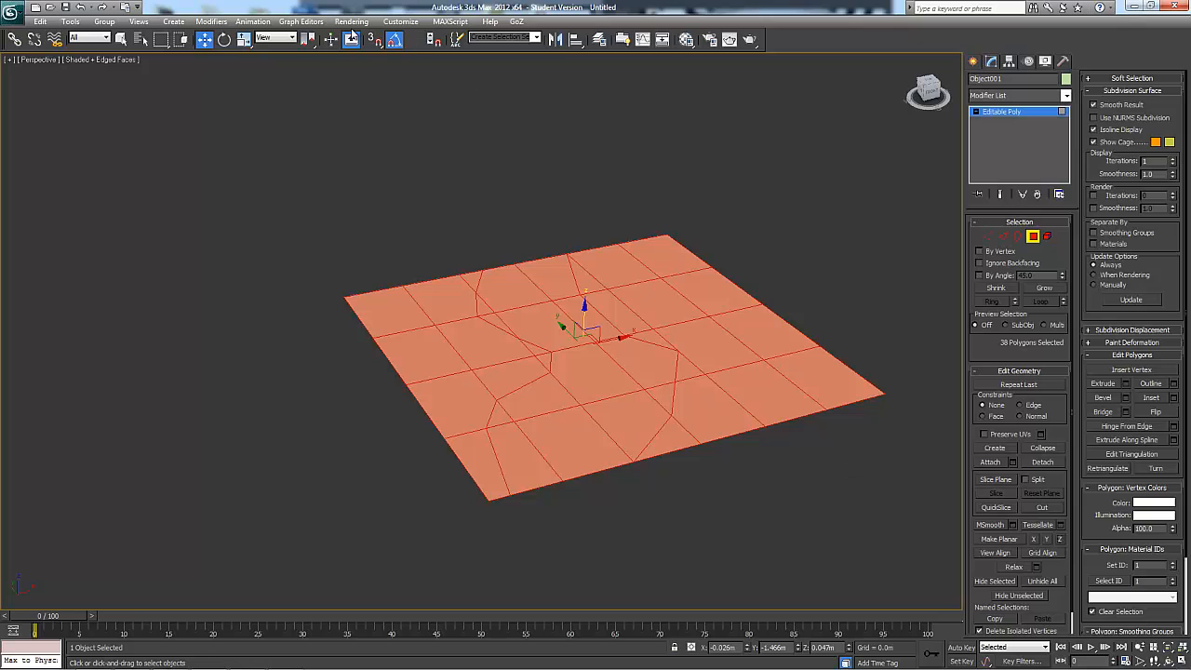
Switch the reference coordinate system to World with the grid shown, and undo the Z-axis flattening
{"action": "left_click", "coordinate": [290, 42]}
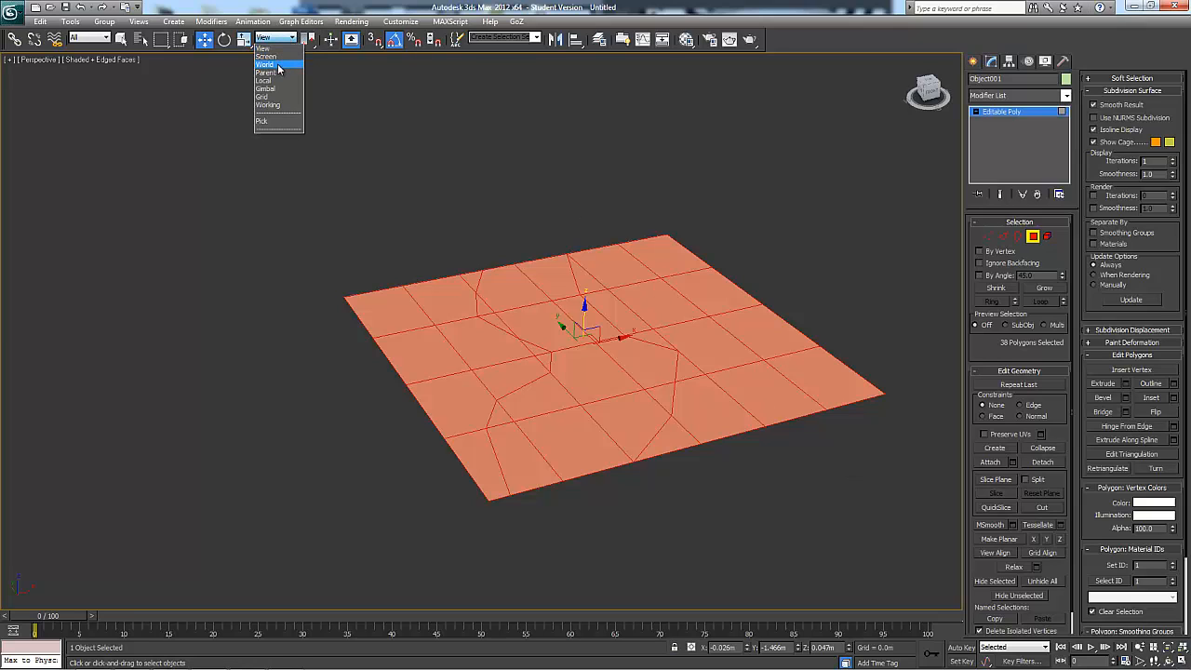
{"action": "left_click", "coordinate": [278, 71]}
{"action": "middle_click_drag", "start_coordinate": [715, 517], "coordinate": [728, 468], "text": "alt"}
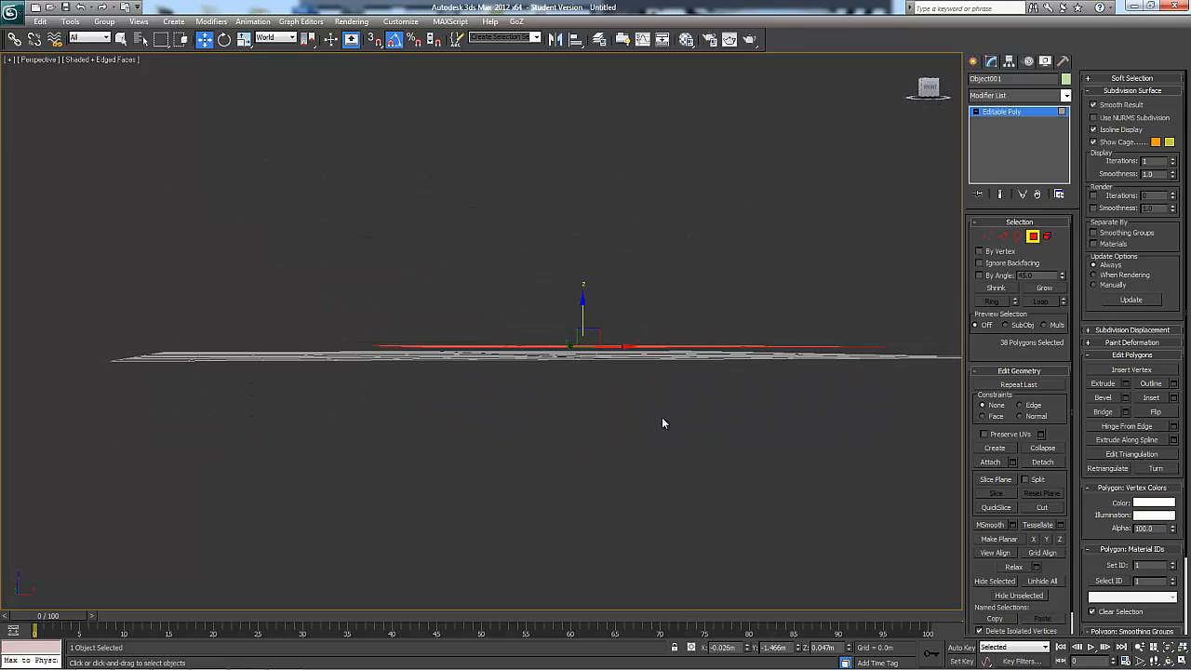
{"action": "key", "text": "ctrl+z"}
{"action": "key", "text": "ctrl+z"}
{"action": "middle_click_drag", "start_coordinate": [641, 375], "coordinate": [544, 363], "text": "alt"}
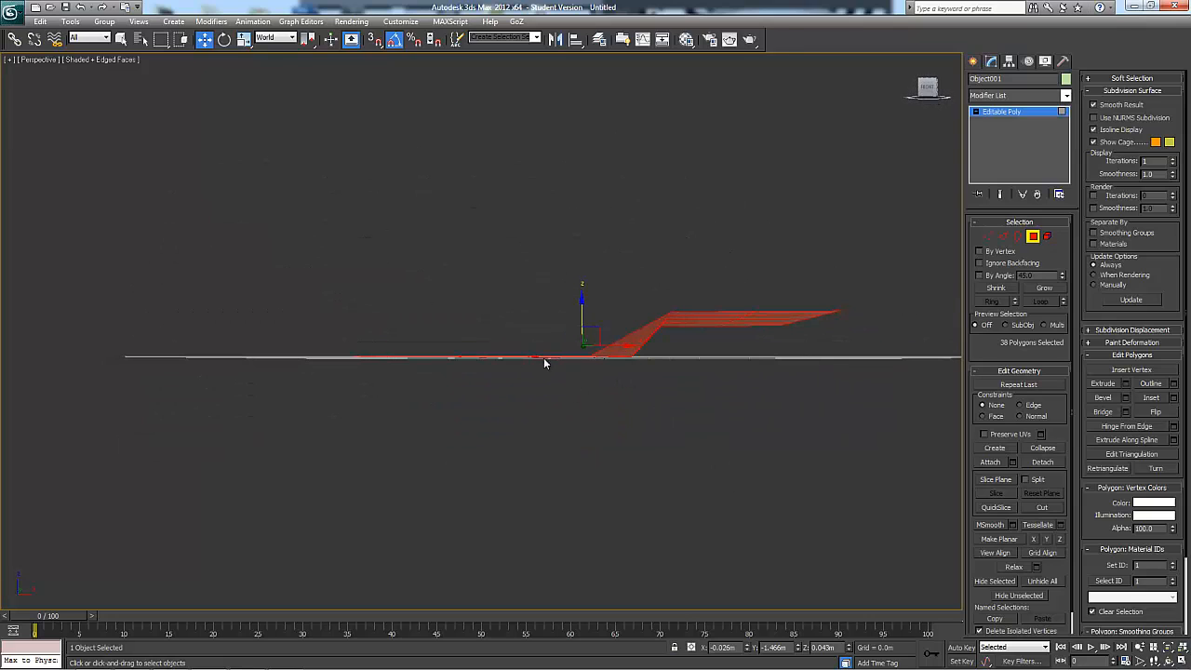
{"action": "middle_click_drag", "start_coordinate": [622, 331], "coordinate": [610, 361], "text": "alt"}
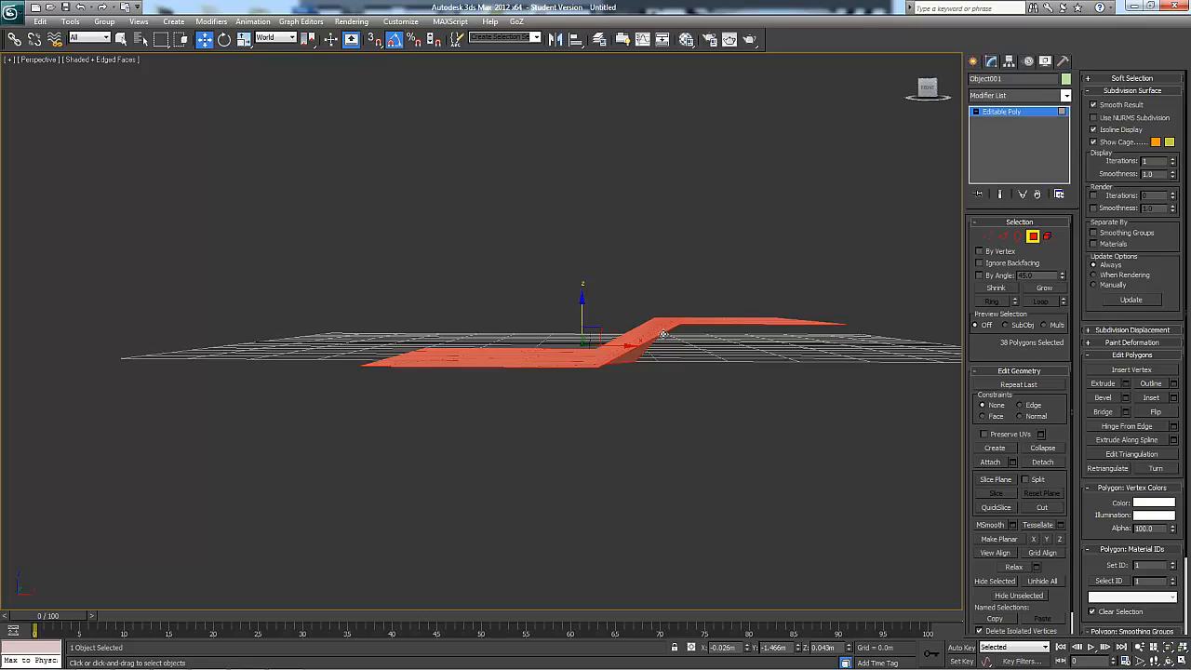
Flatten all the selected polygons along the Z axis with Make Planar and inspect the plane against the grid
{"action": "left_click", "coordinate": [1059, 539]}
{"action": "middle_click_drag", "start_coordinate": [724, 398], "coordinate": [675, 373], "text": "alt"}
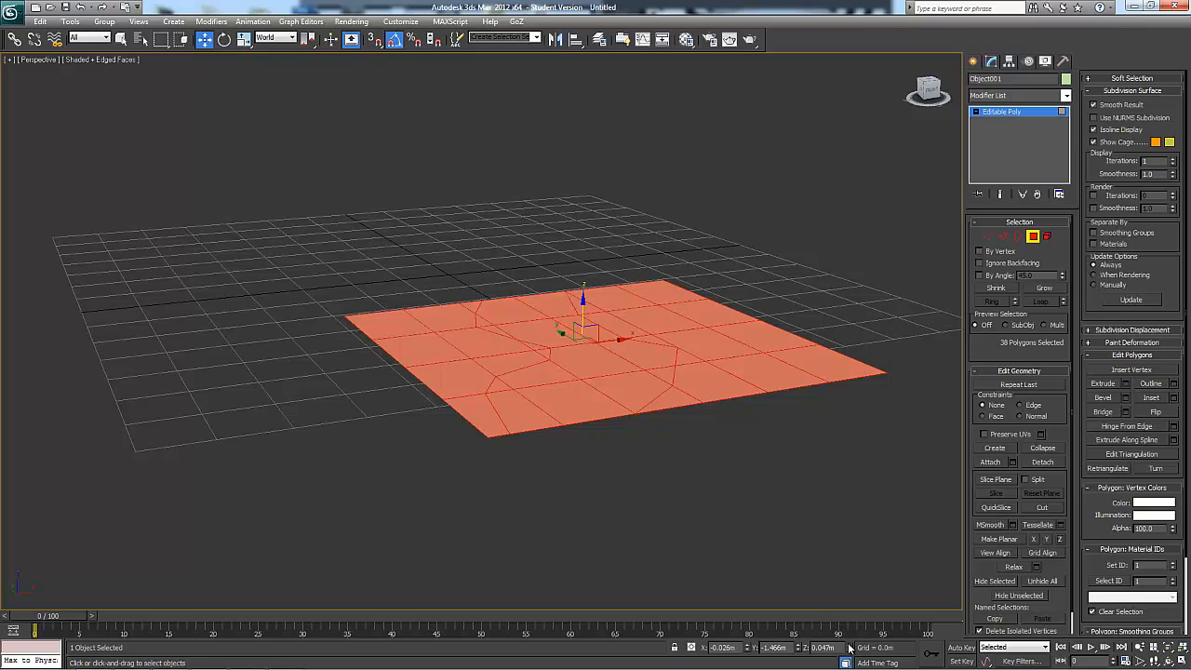
{"action": "middle_click_drag", "start_coordinate": [849, 649], "coordinate": [761, 487], "text": "alt"}
{"action": "middle_click_drag", "start_coordinate": [912, 552], "coordinate": [838, 489], "text": "alt"}
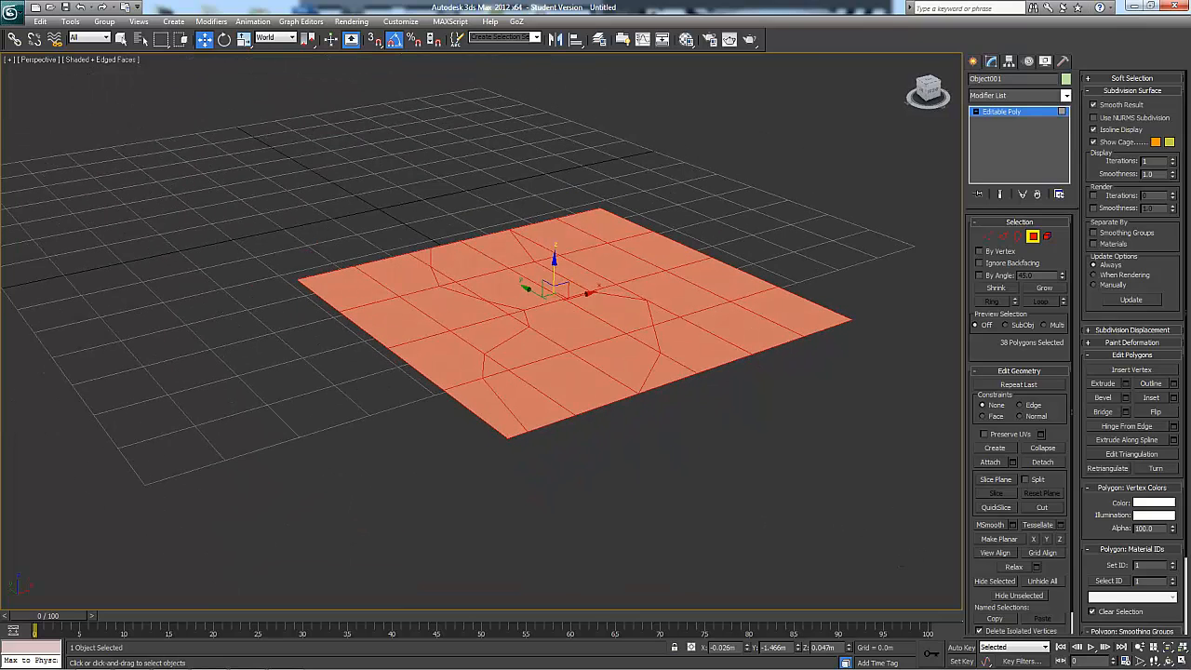
{"action": "middle_click_drag", "start_coordinate": [732, 494], "coordinate": [721, 469], "text": "alt"}
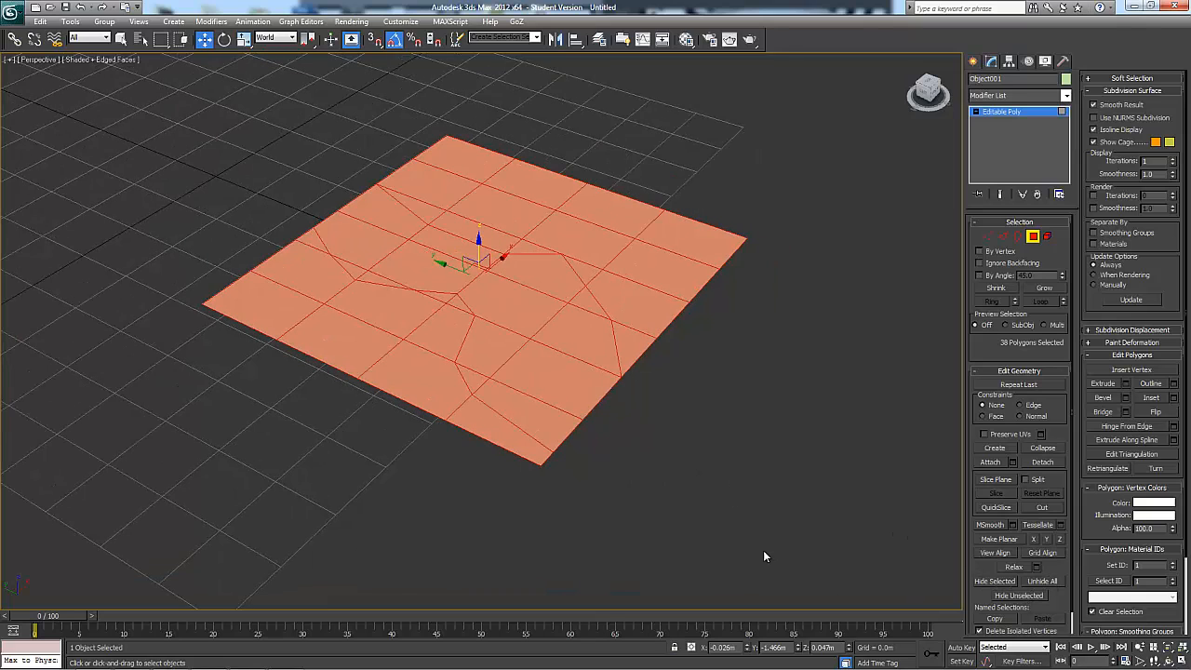
Leave polygon editing, clone the whole plane as a Copy, and move the clone along X beside the original
{"action": "middle_click_drag", "start_coordinate": [763, 556], "coordinate": [758, 428], "text": "alt"}
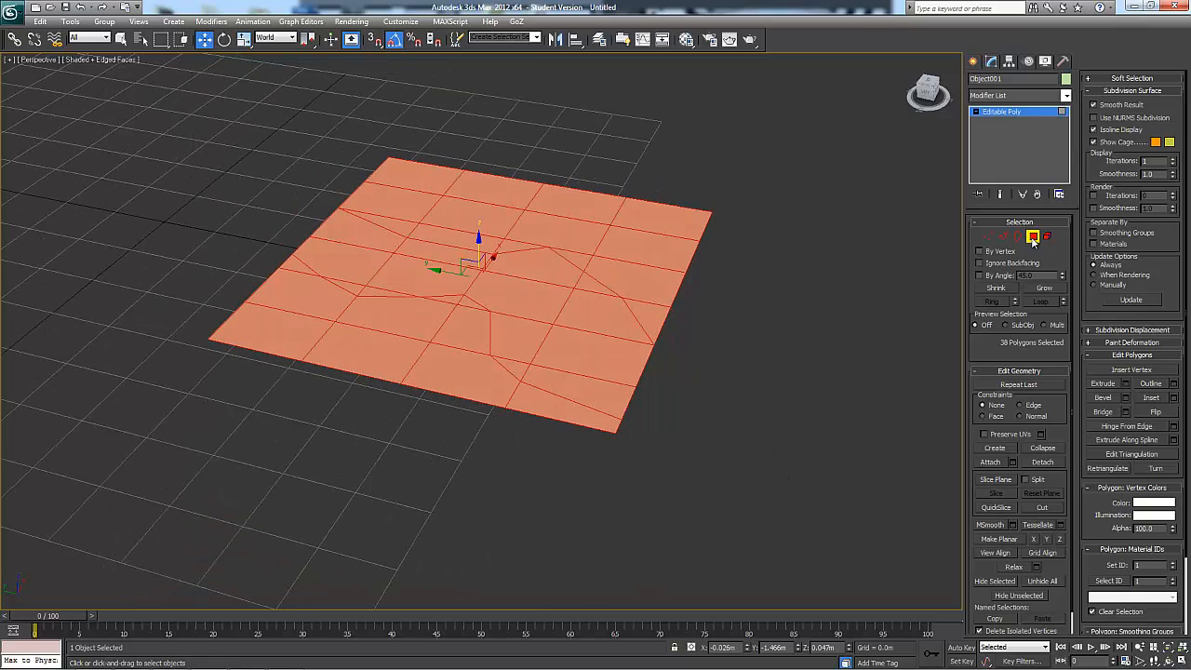
{"action": "left_click", "coordinate": [1033, 237]}
{"action": "middle_click_drag", "start_coordinate": [816, 319], "coordinate": [646, 412], "text": "alt"}
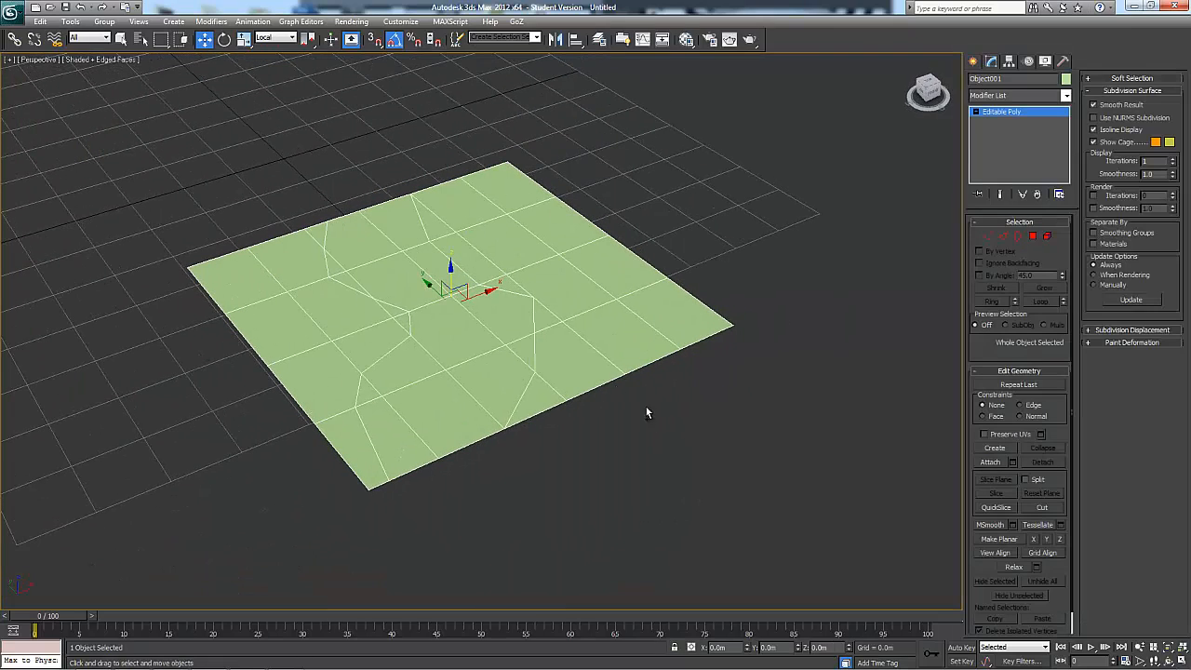
{"action": "key", "text": "ctrl+v"}
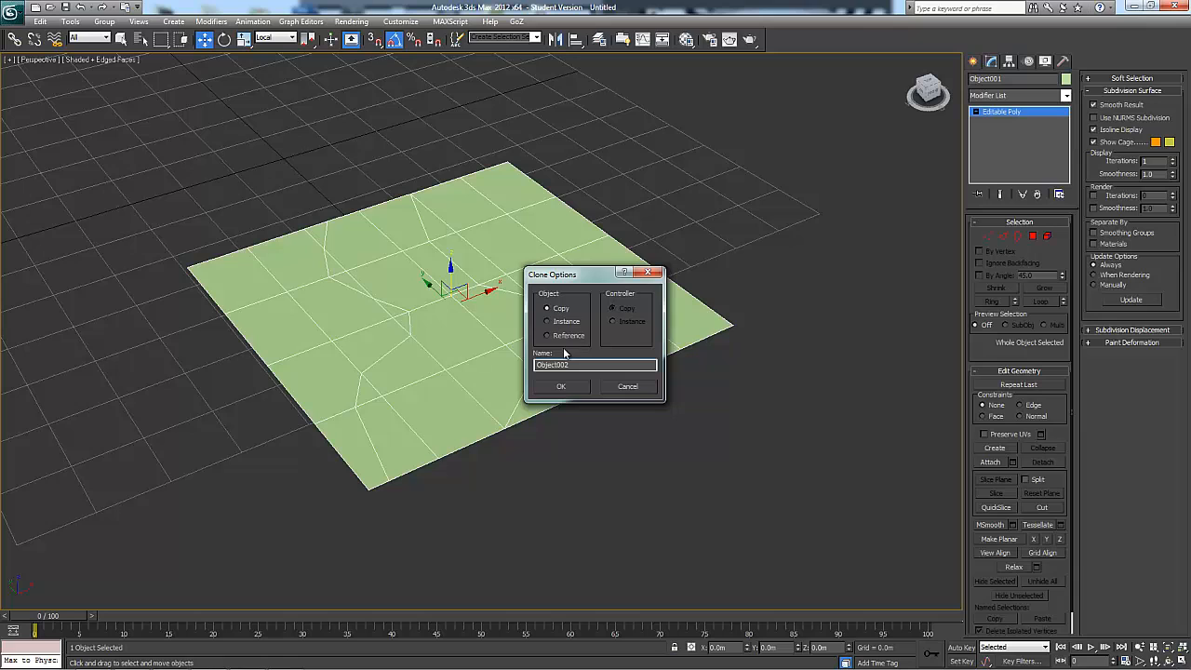
{"action": "left_click", "coordinate": [570, 388]}
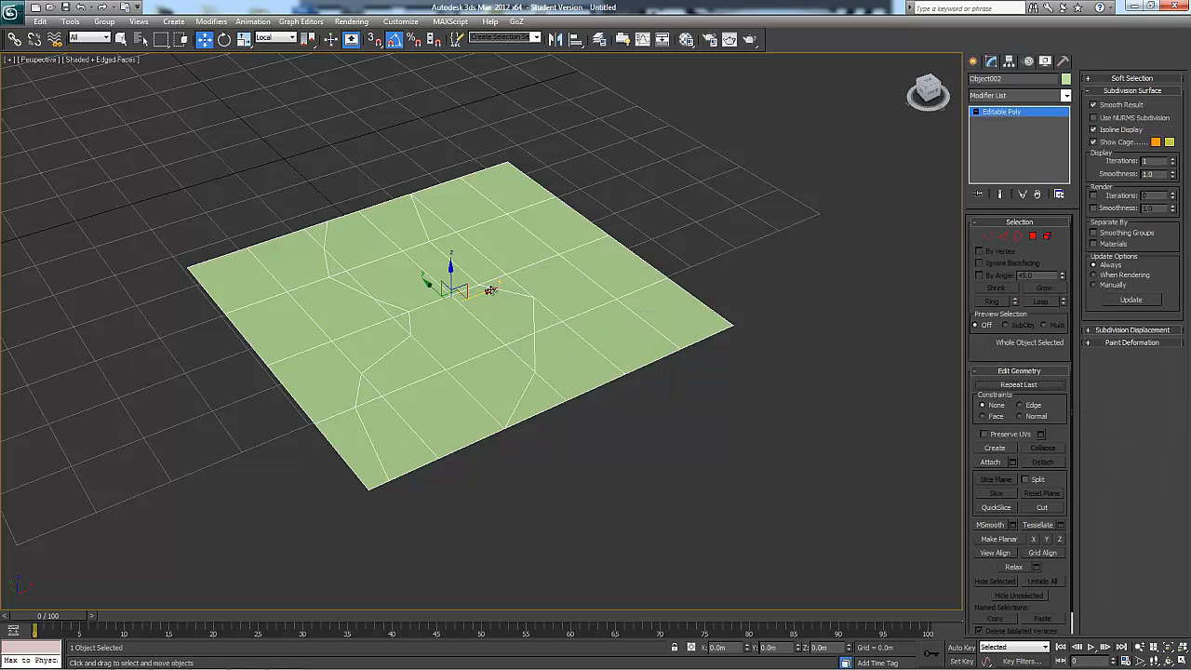
{"action": "left_click_drag", "start_coordinate": [508, 282], "coordinate": [870, 136]}
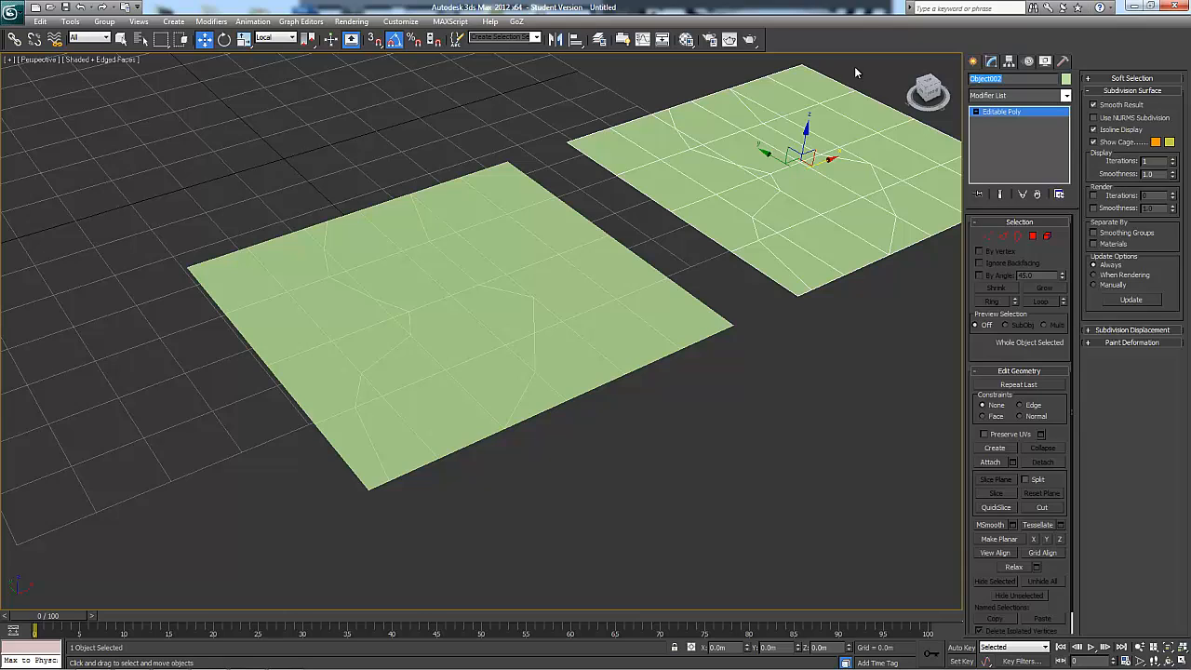
Rename the cloned plane "plane a" and the original plane "plane b"
{"action": "type", "text": "plane a"}
{"action": "left_click", "coordinate": [573, 219]}
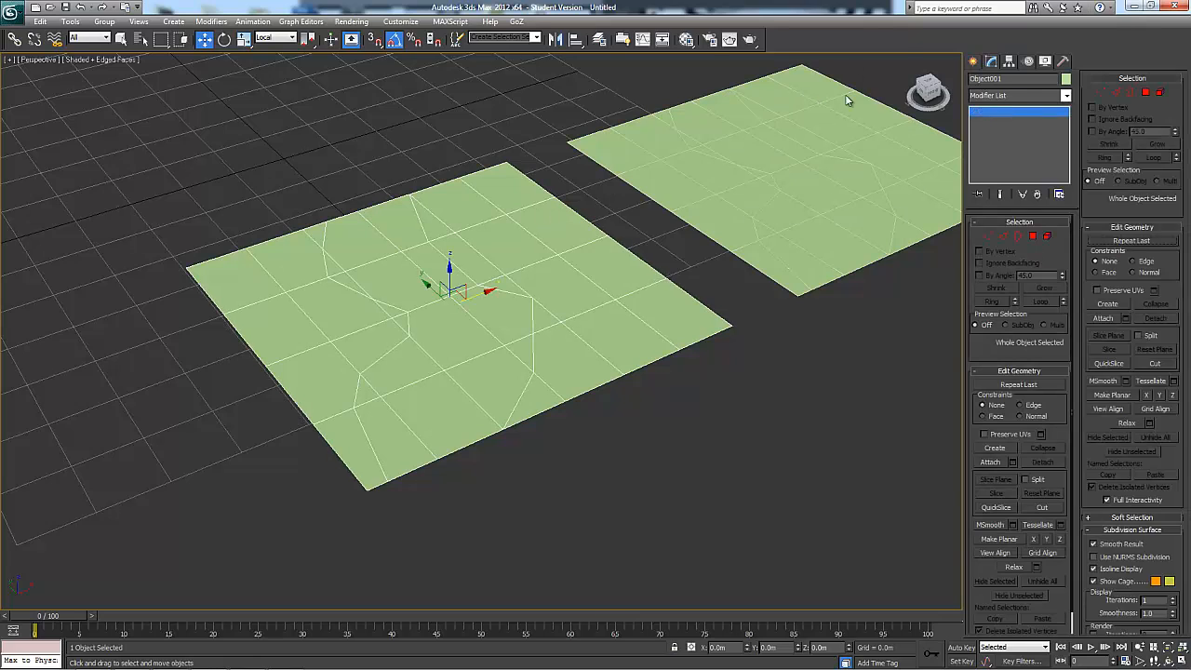
{"action": "double_click", "coordinate": [1019, 82]}
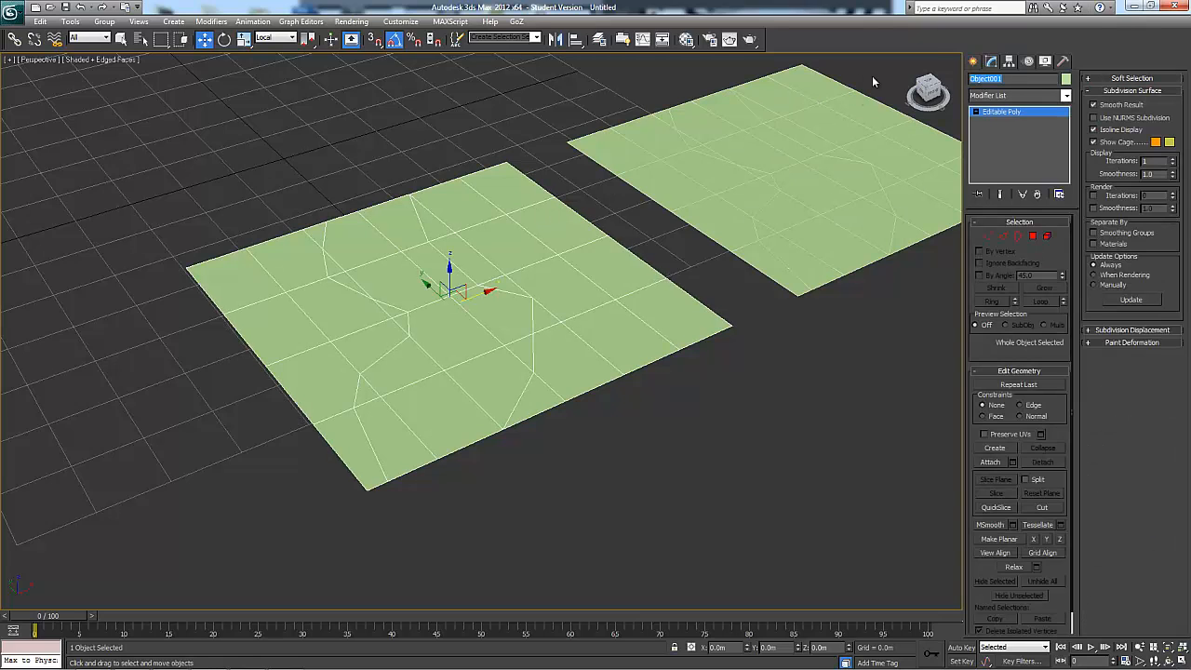
{"action": "type", "text": "plane b"}
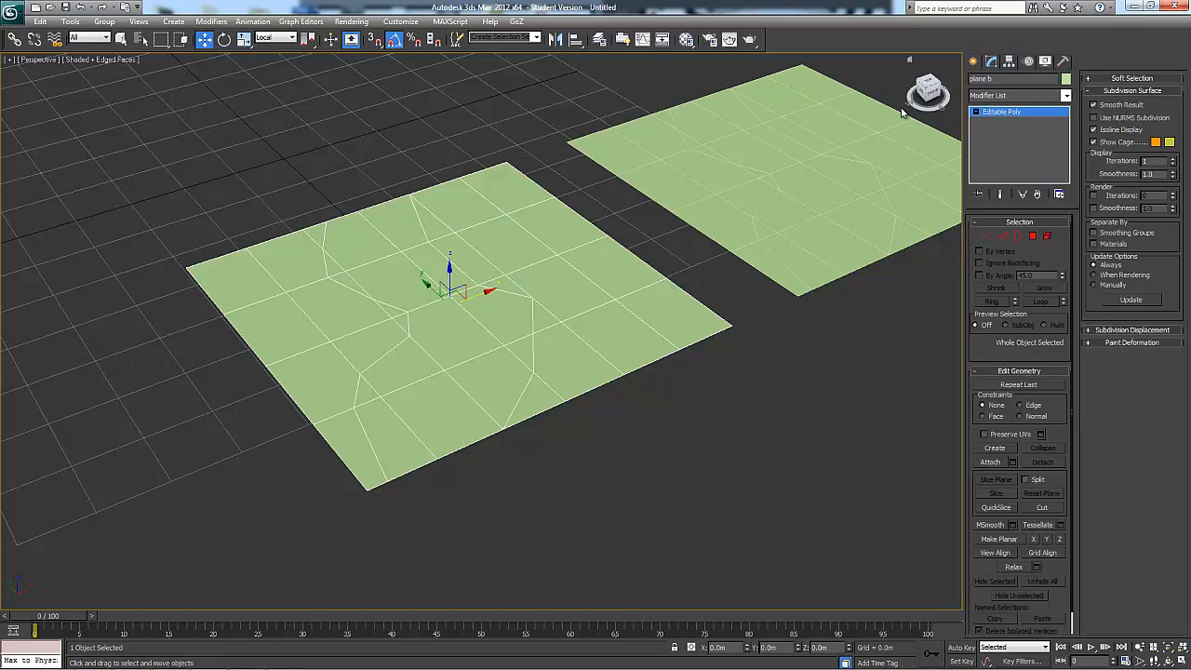
Try Hide Unselected with plane b selected, and undo it
{"action": "right_click", "coordinate": [549, 277]}
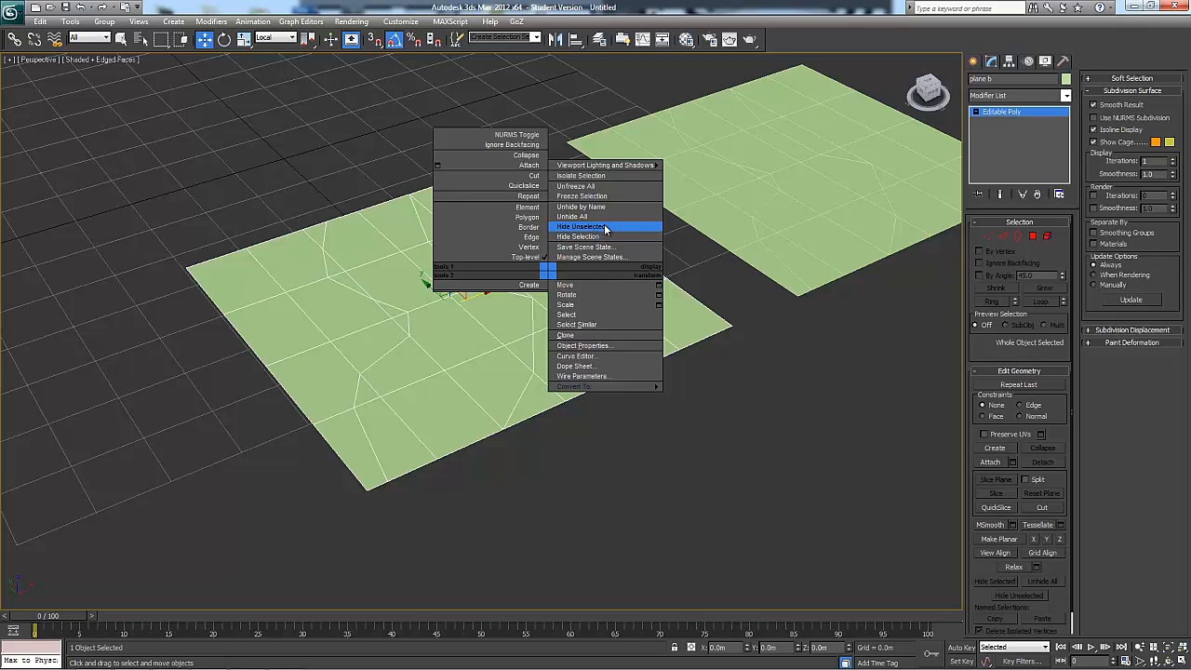
{"action": "left_click", "coordinate": [583, 227]}
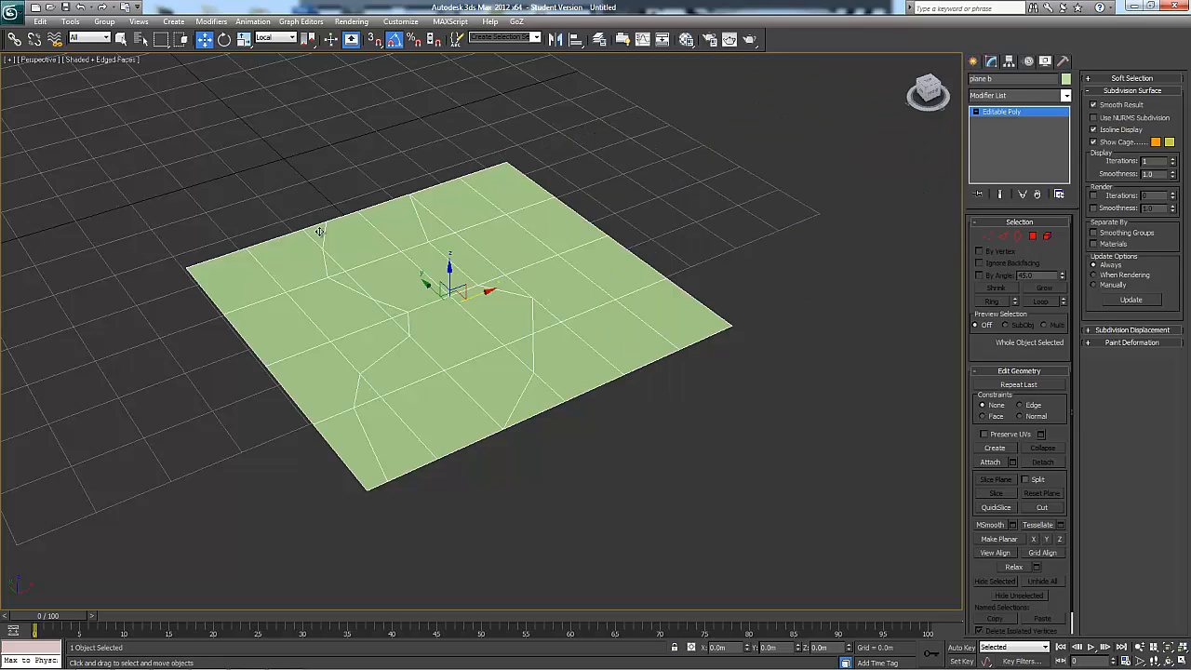
{"action": "middle_click_drag", "start_coordinate": [667, 226], "coordinate": [713, 262], "text": "alt"}
{"action": "key", "text": "ctrl+z"}
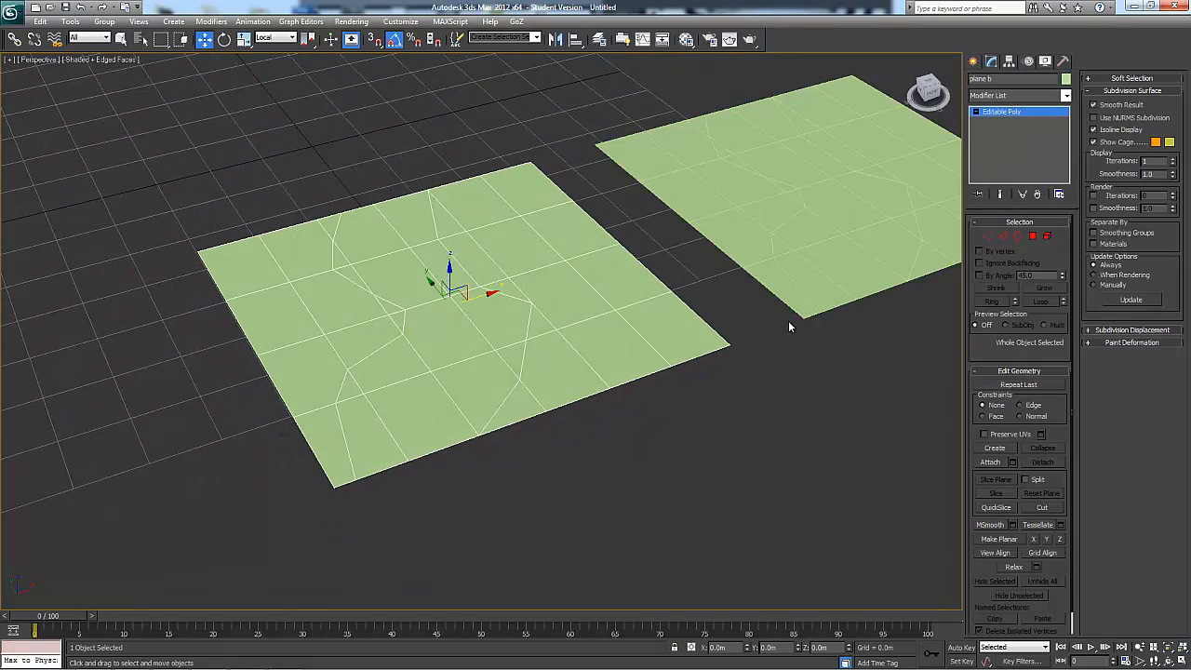
Try Hide Selection on plane b, and undo it
{"action": "right_click", "coordinate": [565, 290]}
{"action": "left_click", "coordinate": [581, 255]}
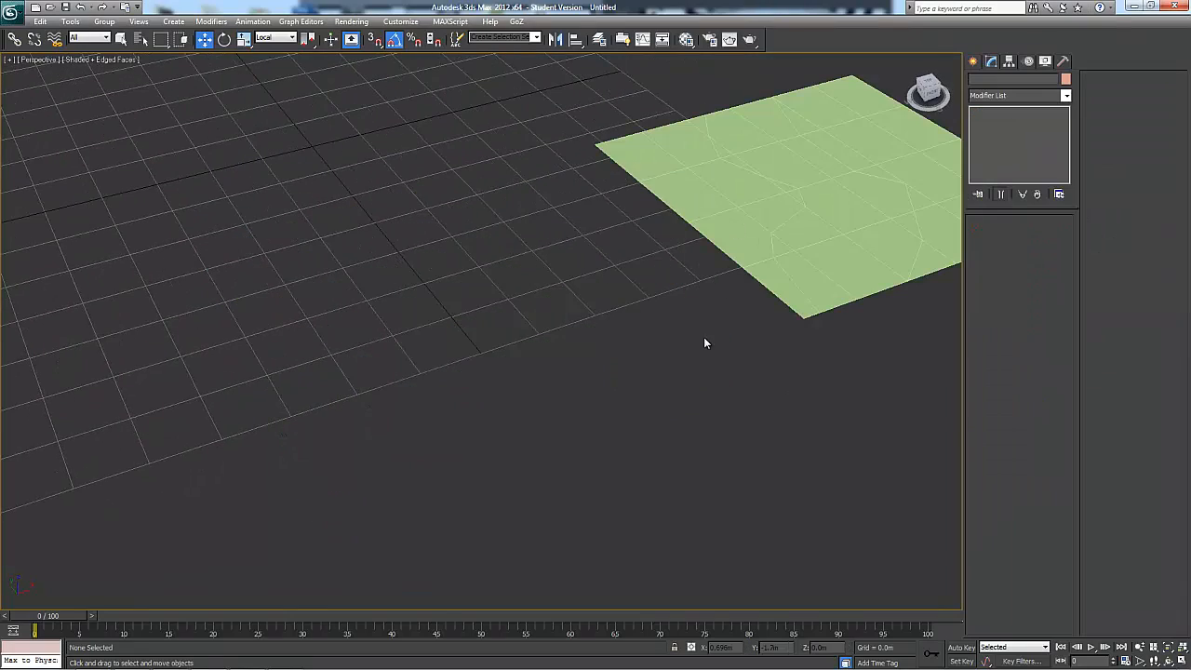
{"action": "middle_click_drag", "start_coordinate": [703, 337], "coordinate": [598, 341], "text": "alt"}
{"action": "key", "text": "ctrl+z"}
{"action": "mouse_move", "coordinate": [631, 406]}
{"action": "middle_mouse_down", "text": "alt"}
{"action": "mouse_move", "coordinate": [556, 400]}
{"action": "mouse_move", "coordinate": [614, 404]}
{"action": "middle_mouse_up", "text": "alt"}
Delete plane a and select plane b
{"action": "left_click", "coordinate": [575, 194]}
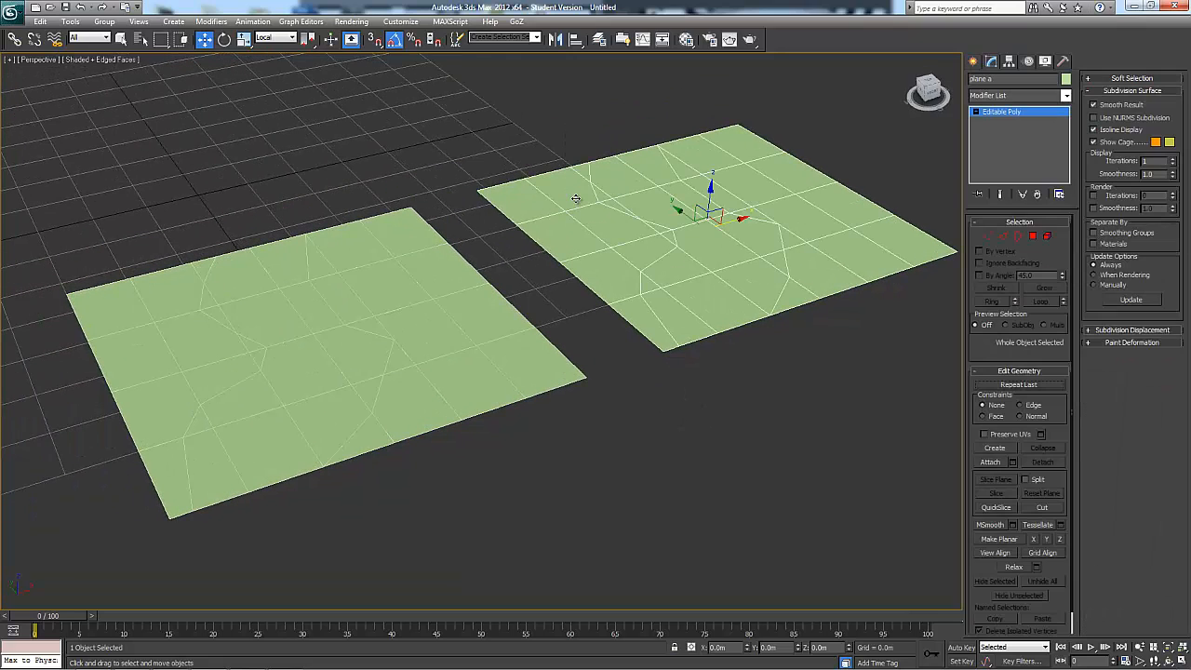
{"action": "key", "text": "Delete"}
{"action": "left_click", "coordinate": [488, 320]}
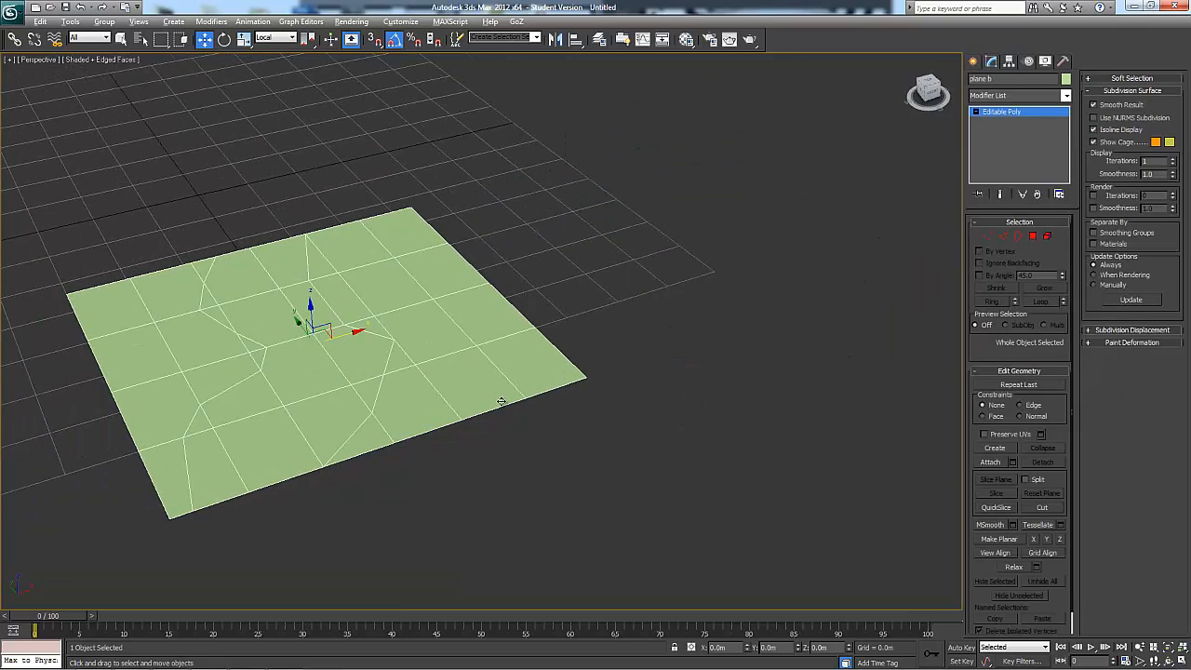
{"action": "middle_click_drag", "start_coordinate": [503, 401], "coordinate": [510, 436], "text": "alt"}
{"action": "middle_click_drag", "start_coordinate": [396, 340], "coordinate": [516, 309]}
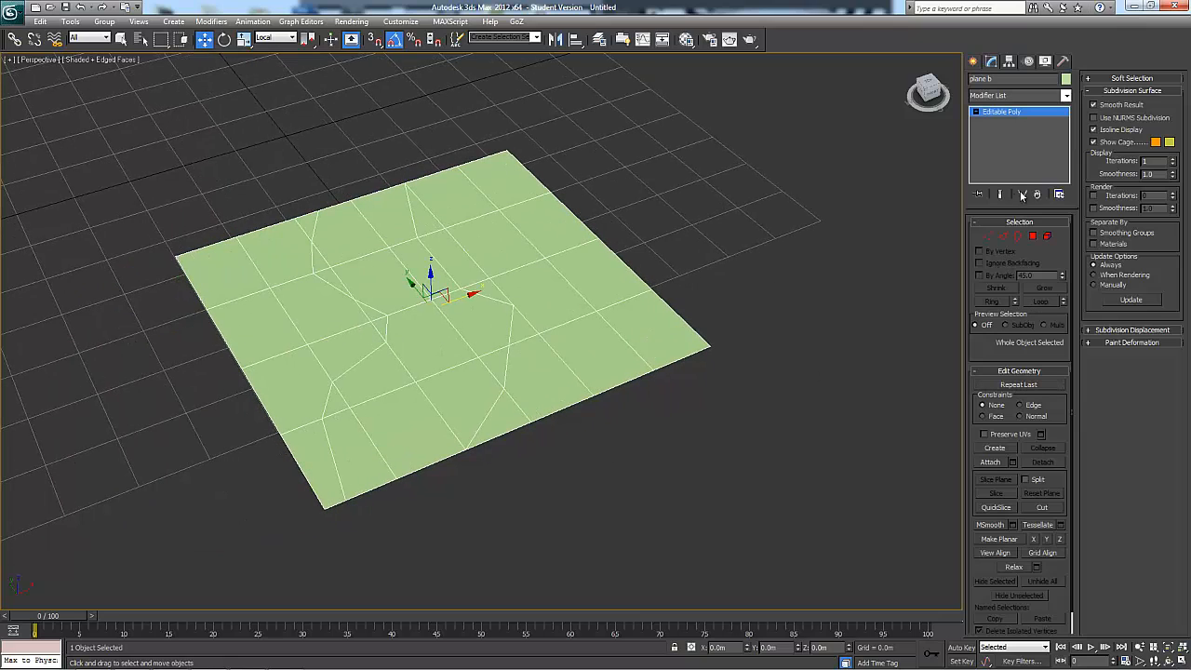
Select eight polygons of plane b, including one corner, one interior polygon and the opposite corner area, and hide them with the grid off
{"action": "left_click", "coordinate": [1033, 237]}
{"action": "key", "text": "ctrl+a"}
{"action": "middle_click_drag", "start_coordinate": [741, 297], "coordinate": [669, 172], "text": "alt"}
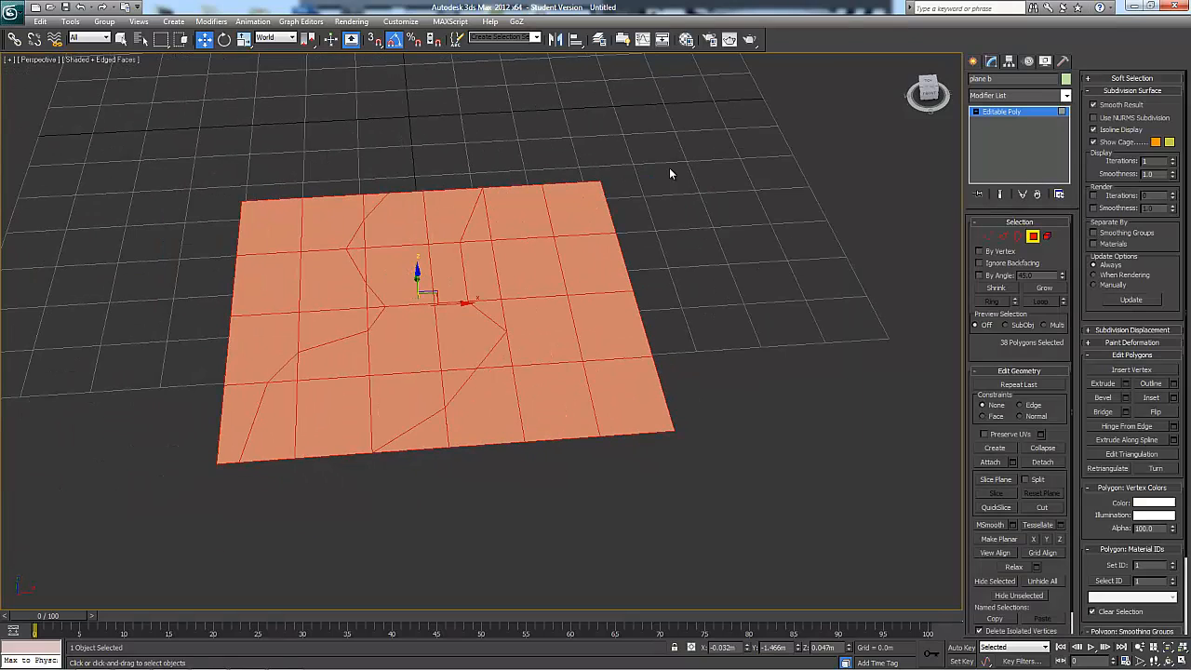
{"action": "left_click_drag", "start_coordinate": [512, 444], "coordinate": [512, 446]}
{"action": "left_click", "coordinate": [406, 266], "text": "ctrl"}
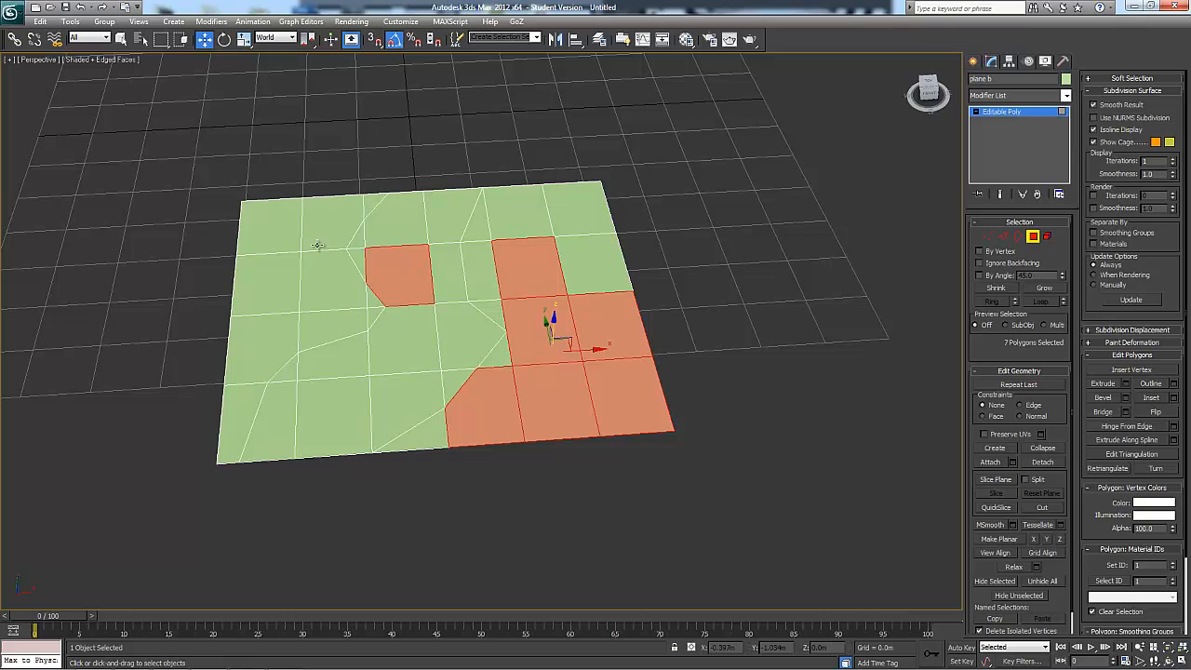
{"action": "left_click", "coordinate": [248, 222], "text": "ctrl"}
{"action": "middle_click_drag", "start_coordinate": [425, 308], "coordinate": [546, 333], "text": "alt"}
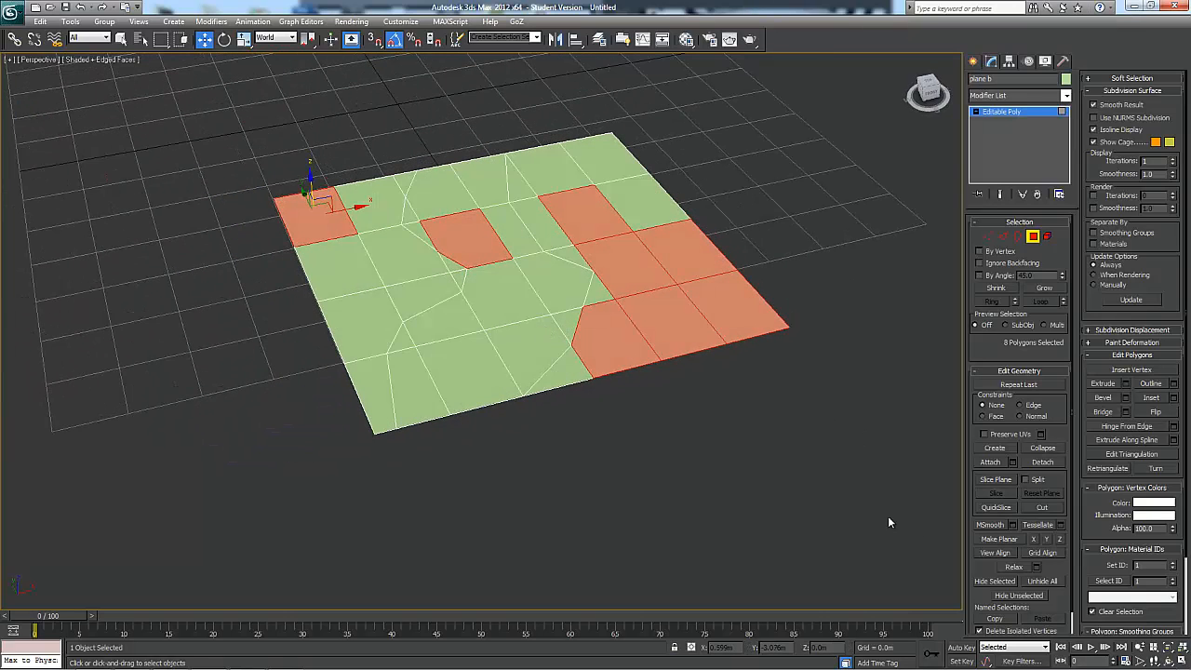
{"action": "left_click", "coordinate": [995, 580]}
{"action": "middle_click_drag", "start_coordinate": [660, 456], "coordinate": [492, 315], "text": "alt"}
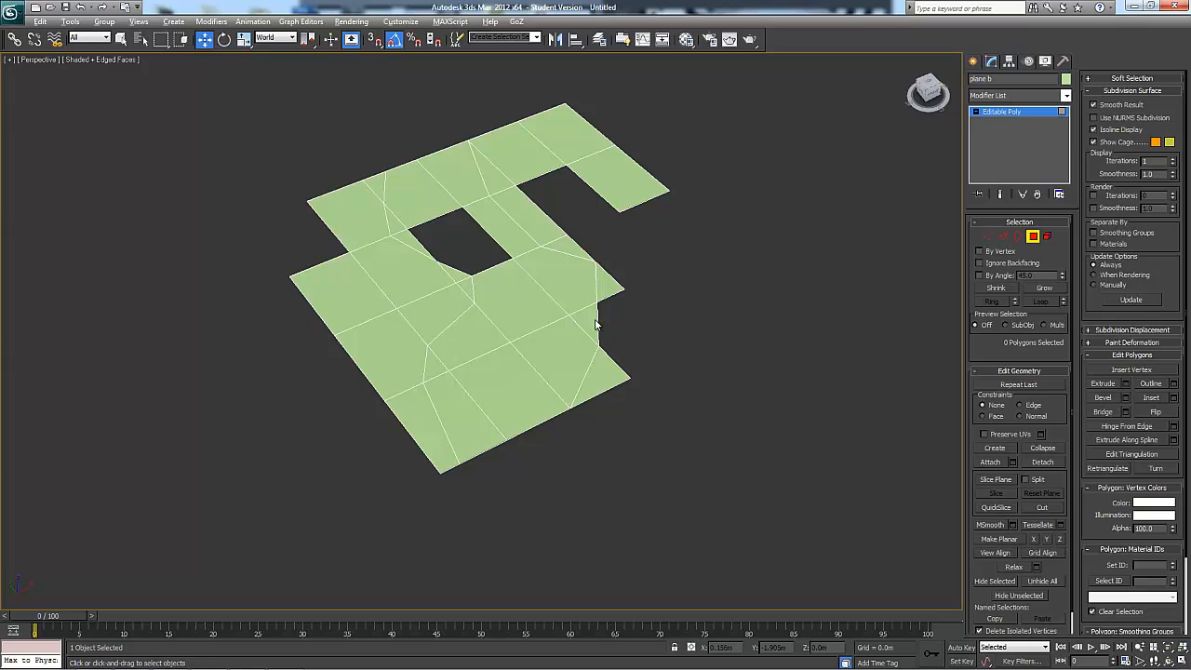
{"action": "middle_click_drag", "start_coordinate": [594, 268], "coordinate": [686, 287], "text": "alt"}
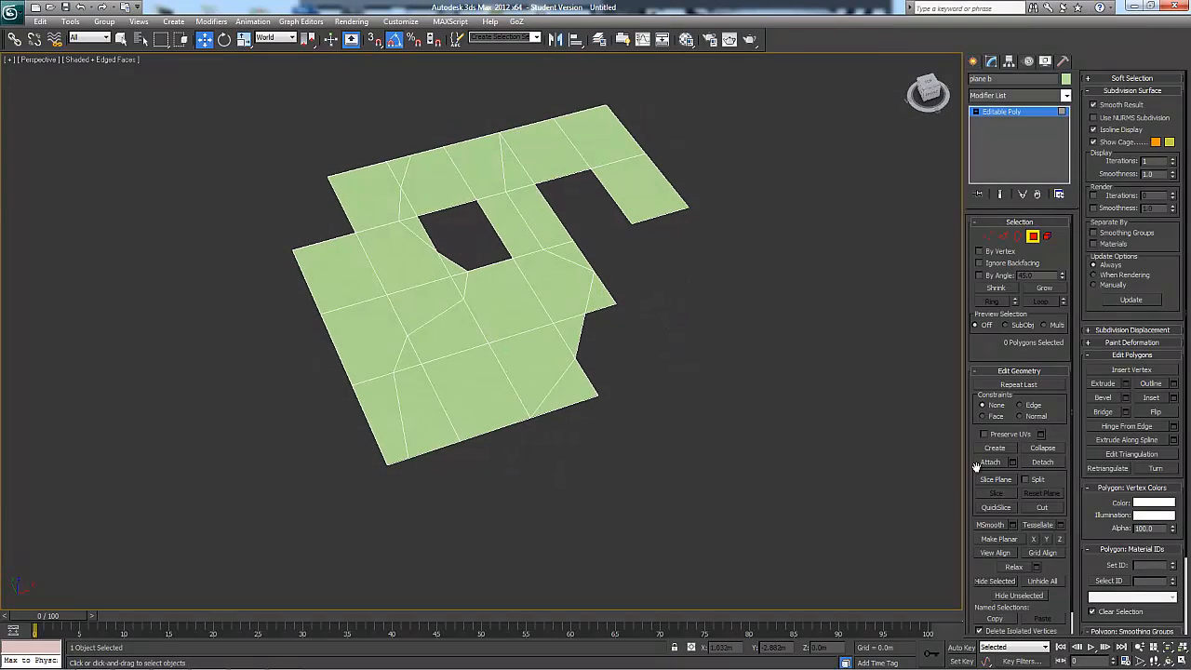
Unhide all of plane b's hidden polygons, leave polygon editing, and delete the whole plane
{"action": "middle_click_drag", "start_coordinate": [771, 457], "coordinate": [684, 198], "text": "alt"}
{"action": "right_click", "coordinate": [774, 295]}
{"action": "left_click", "coordinate": [760, 314]}
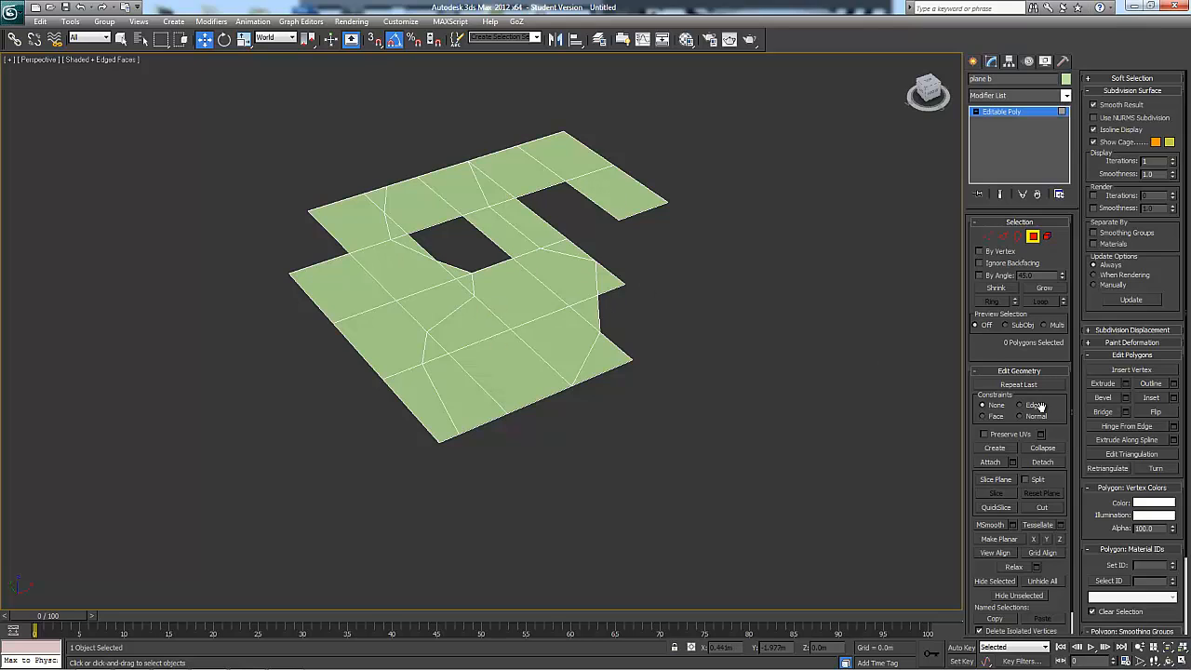
{"action": "left_click", "coordinate": [1042, 580]}
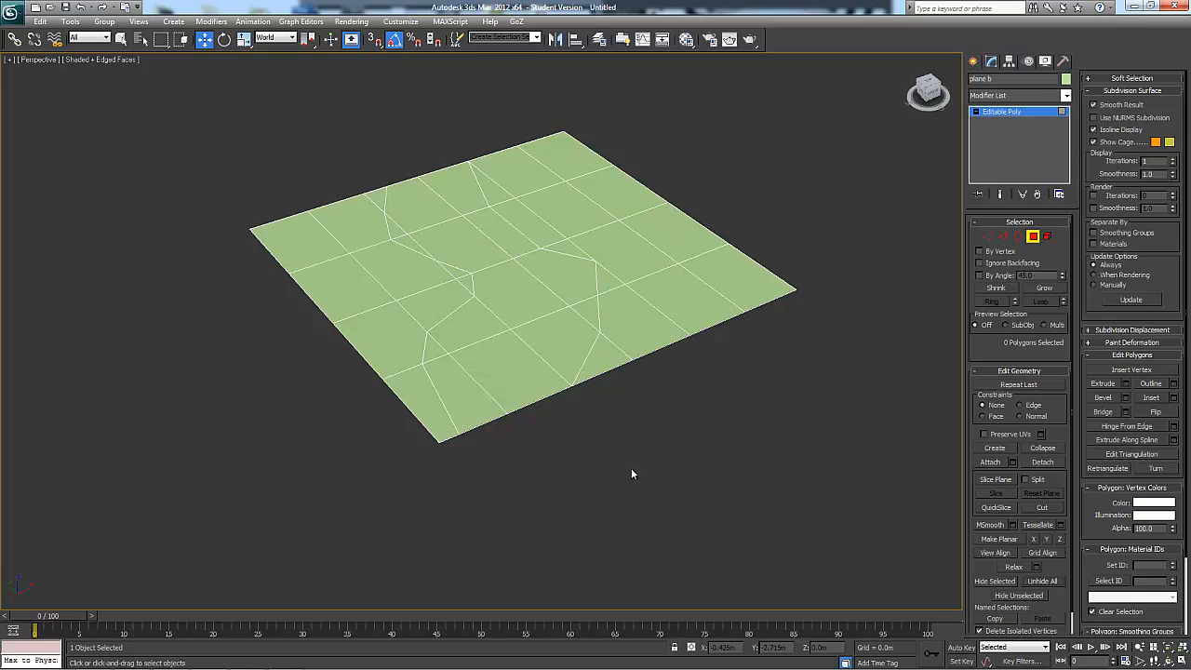
{"action": "middle_click_drag", "start_coordinate": [631, 468], "coordinate": [698, 473], "text": "alt"}
{"action": "middle_click_drag", "start_coordinate": [774, 412], "coordinate": [787, 376], "text": "alt"}
{"action": "key", "text": "4"}
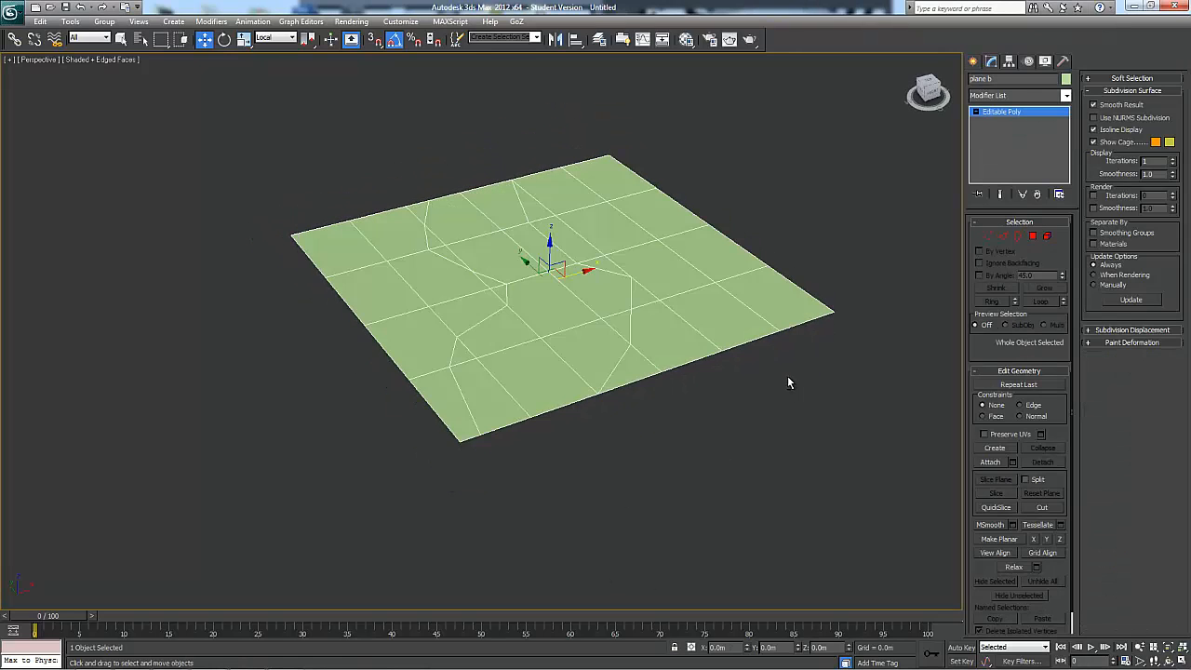
{"action": "key", "text": "Delete"}
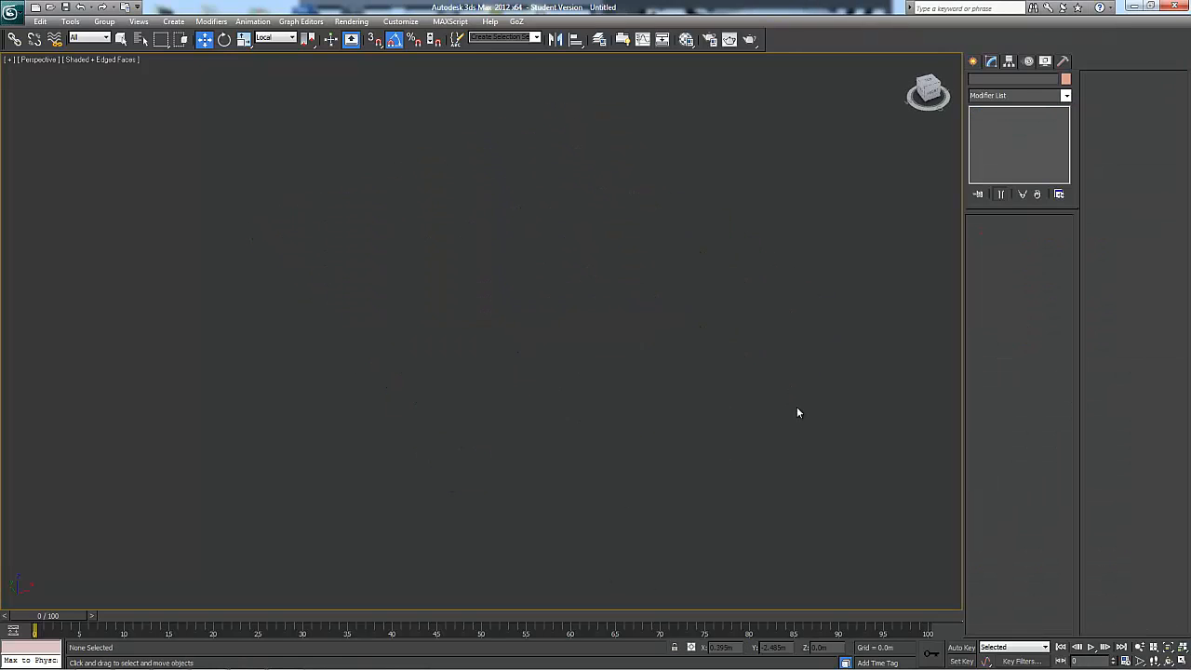
Show the grid and create a standard sphere with a radius of about 0.874 m near its centre
{"action": "left_click", "coordinate": [173, 21]}
{"action": "mouse_move", "coordinate": [227, 38]}
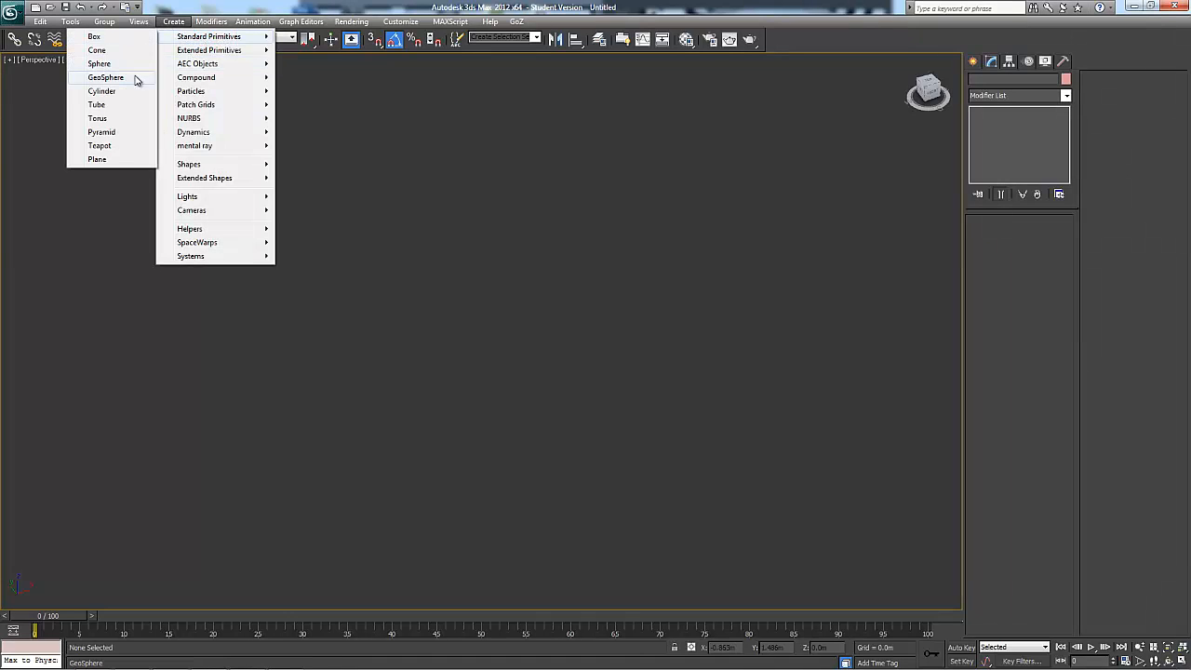
{"action": "left_click", "coordinate": [130, 66]}
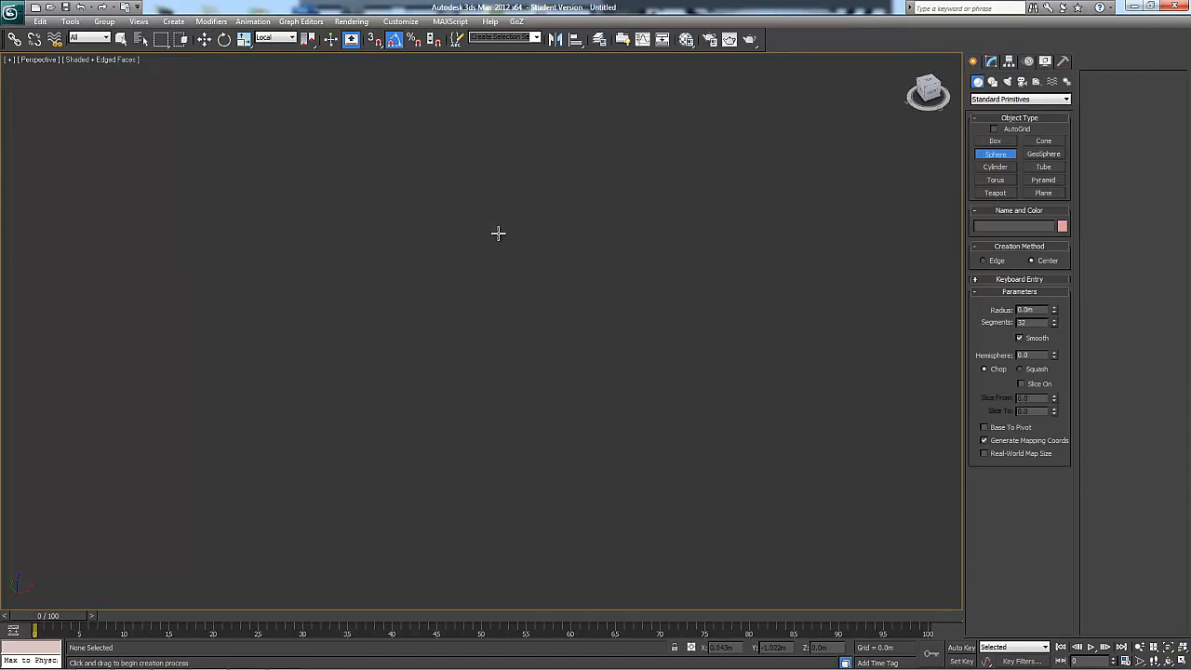
{"action": "key", "text": "g"}
{"action": "left_click_drag", "start_coordinate": [466, 298], "coordinate": [683, 346]}
{"action": "key", "text": "w"}
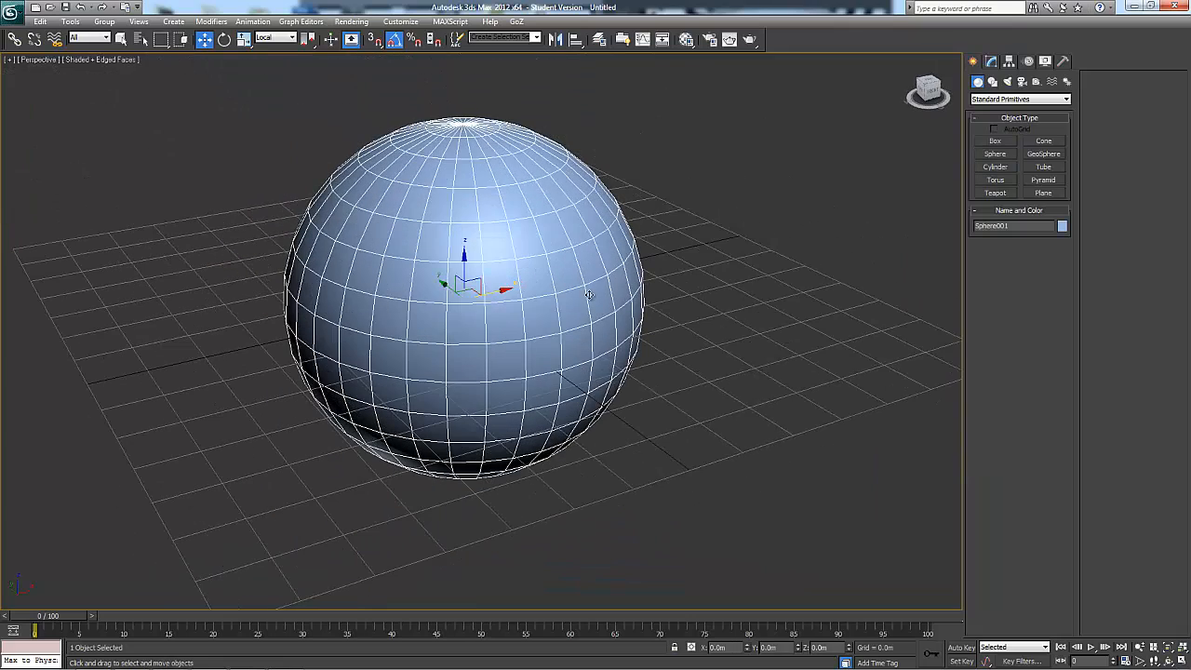
Set the sphere's segments to 16 and convert it to an Editable Poly
{"action": "left_click", "coordinate": [993, 62]}
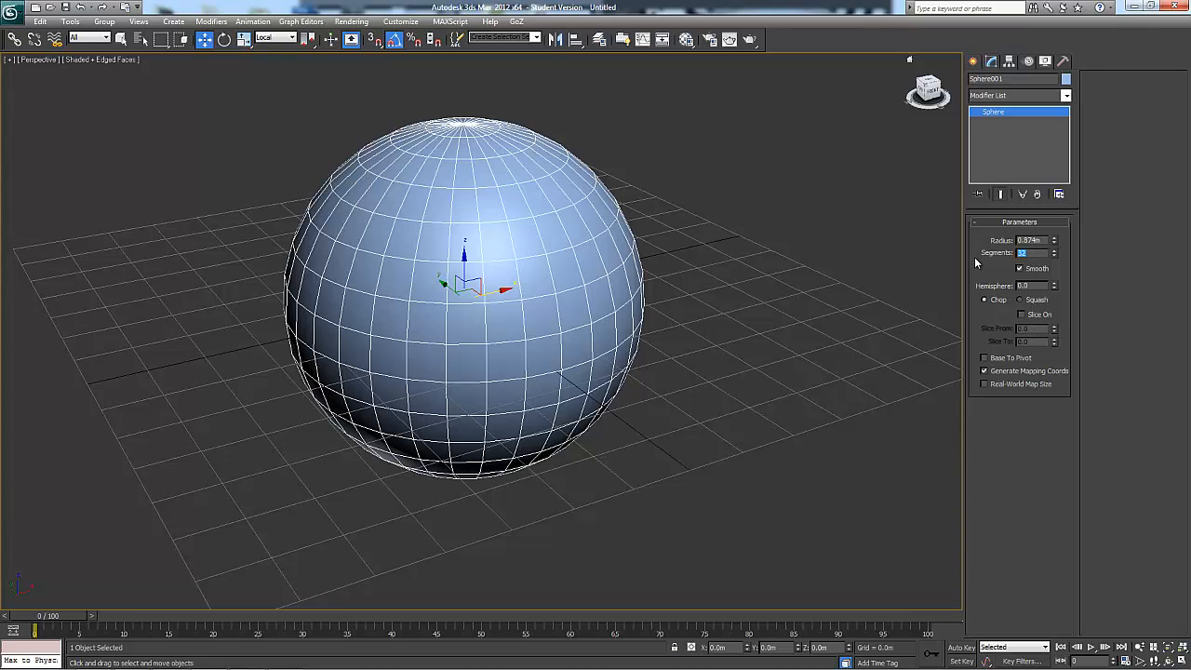
{"action": "type", "text": "16"}
{"action": "key", "text": "Return"}
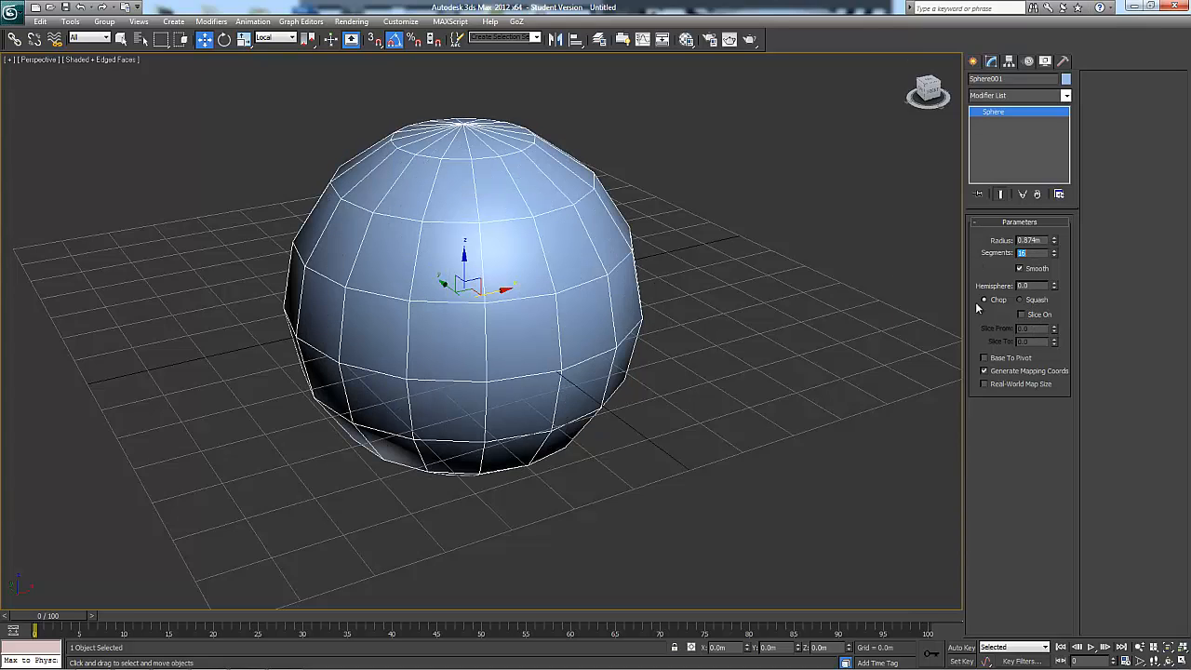
{"action": "right_click", "coordinate": [597, 170]}
{"action": "mouse_move", "coordinate": [640, 282]}
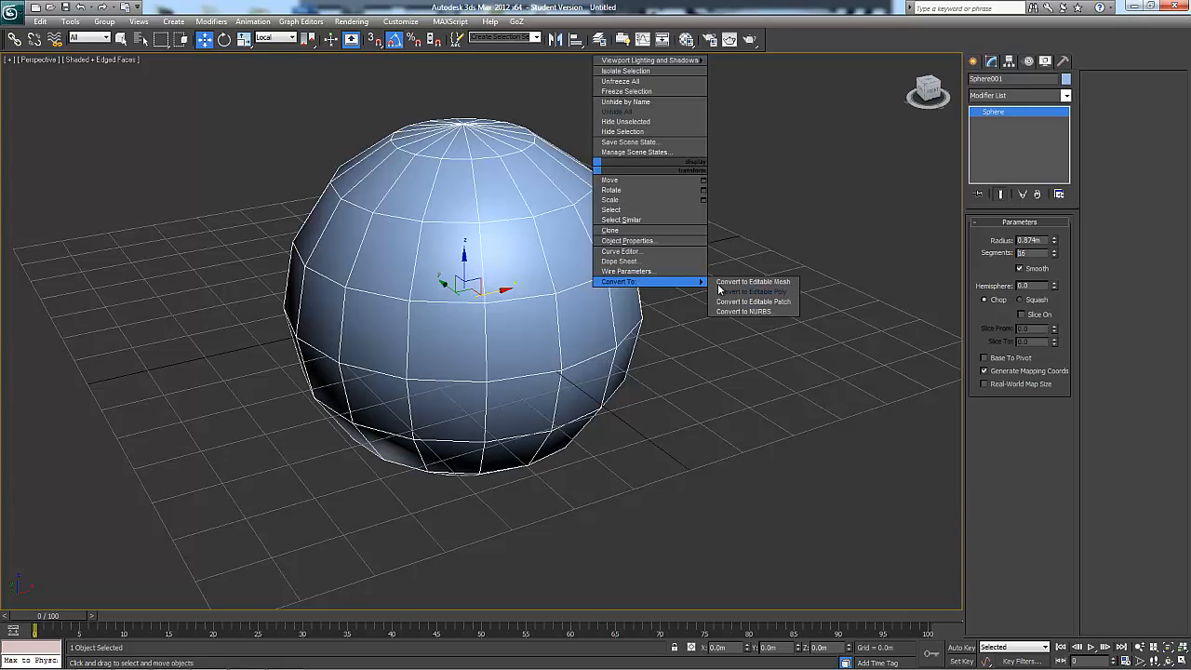
{"action": "left_click", "coordinate": [735, 292]}
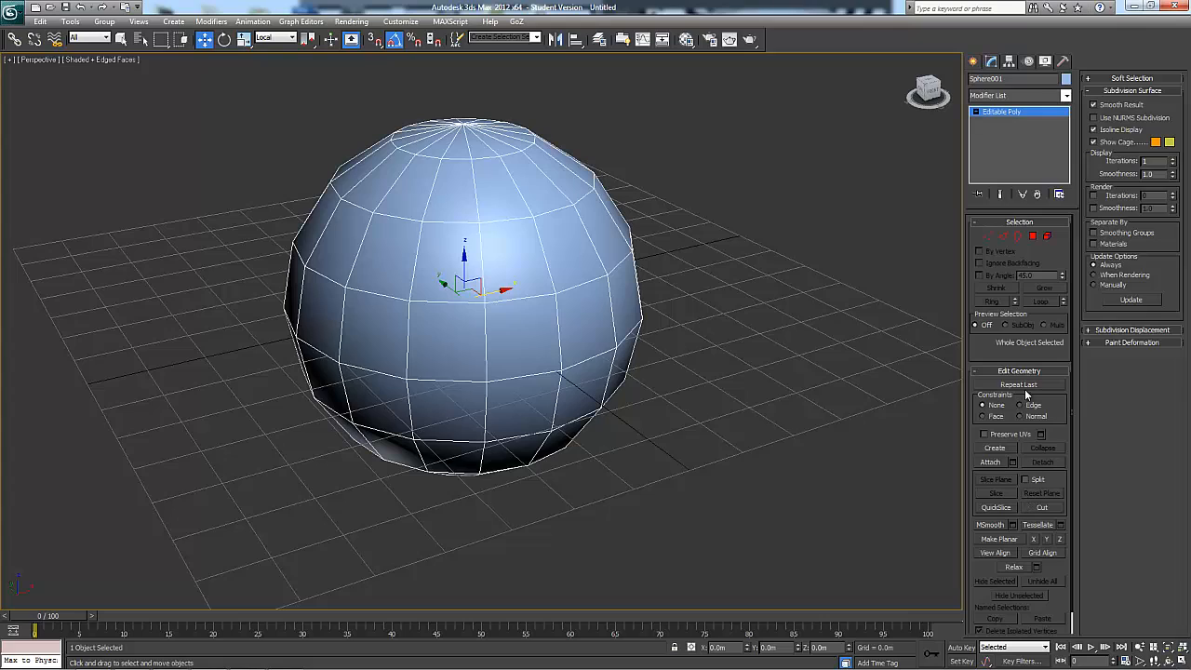
Select a single vertex on the sphere's upper side, set the constraint to Edge, and slide the vertex along its adjoining edges
{"action": "left_click", "coordinate": [1003, 235]}
{"action": "key", "text": "1"}
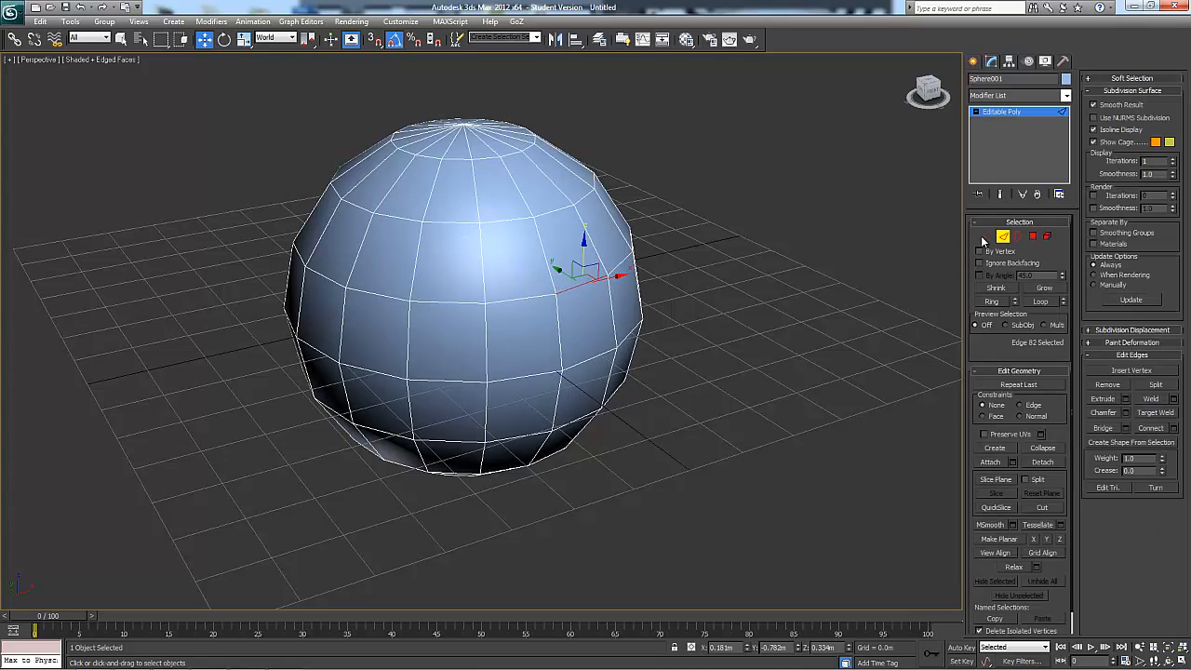
{"action": "left_click", "coordinate": [608, 274]}
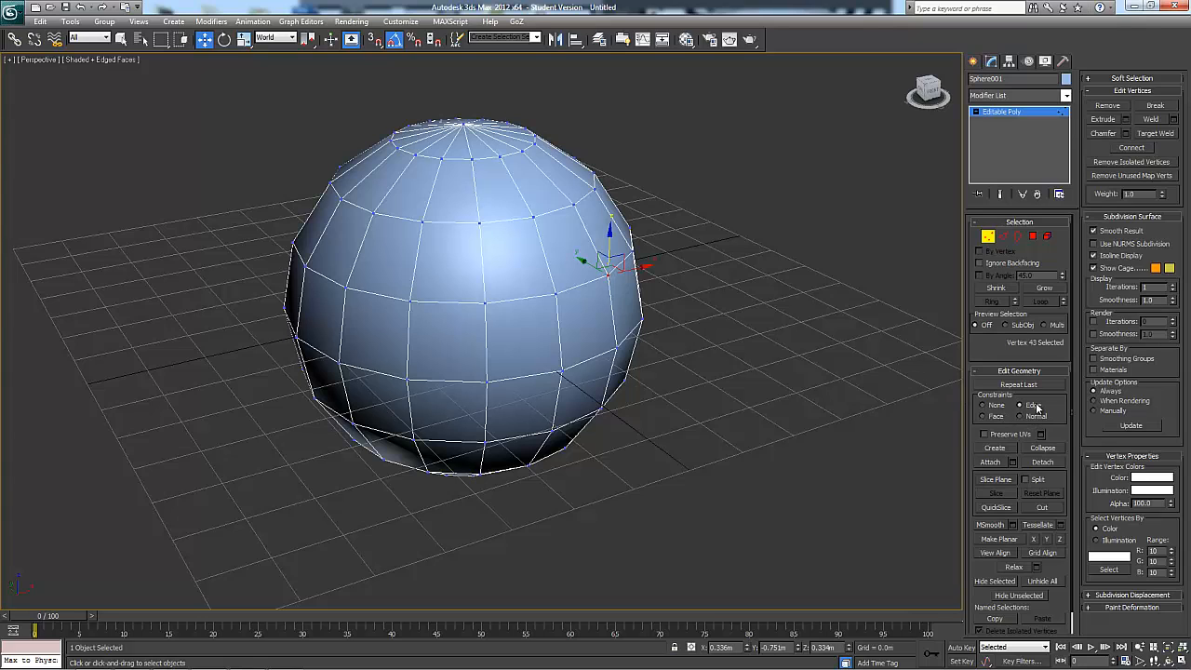
{"action": "middle_click_drag", "start_coordinate": [696, 354], "coordinate": [566, 356], "text": "alt"}
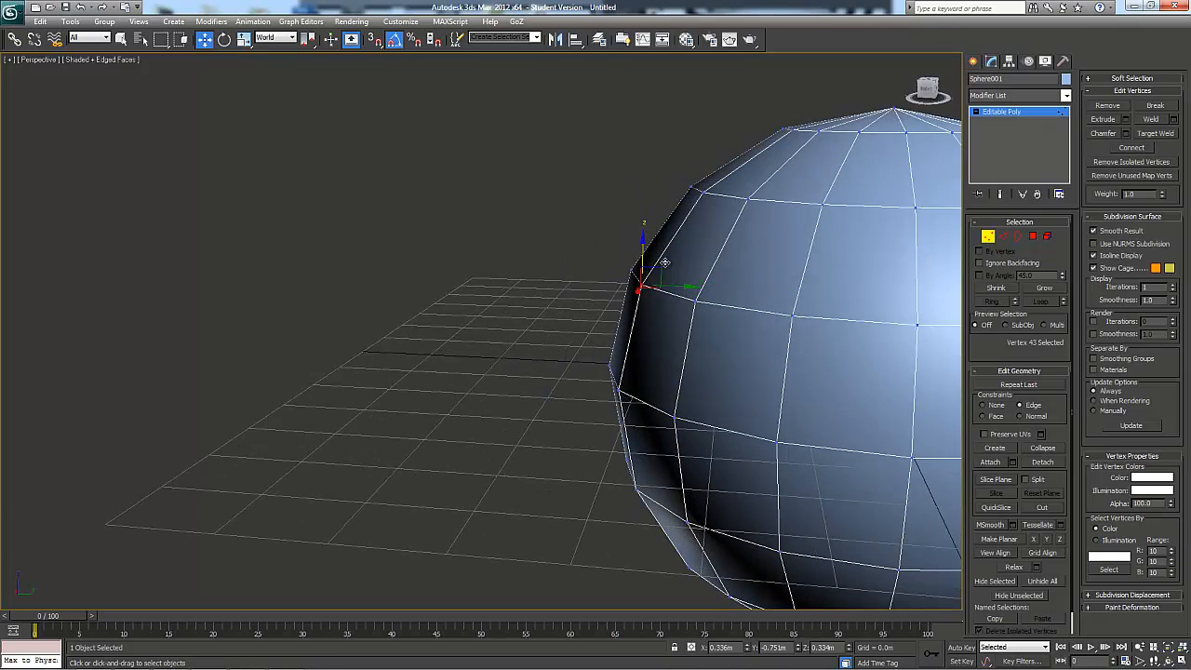
{"action": "mouse_move", "coordinate": [657, 269]}
{"action": "left_mouse_down"}
{"action": "mouse_move", "coordinate": [701, 213]}
{"action": "mouse_move", "coordinate": [662, 336]}
{"action": "mouse_move", "coordinate": [682, 248]}
{"action": "mouse_move", "coordinate": [648, 305]}
{"action": "mouse_move", "coordinate": [648, 283]}
{"action": "left_mouse_up"}
{"action": "middle_click_drag", "start_coordinate": [560, 287], "coordinate": [638, 281], "text": "alt"}
{"action": "mouse_move", "coordinate": [682, 285]}
{"action": "left_mouse_down"}
{"action": "mouse_move", "coordinate": [673, 282]}
{"action": "mouse_move", "coordinate": [713, 295]}
{"action": "mouse_move", "coordinate": [664, 294]}
{"action": "left_mouse_up"}
{"action": "middle_click_drag", "start_coordinate": [664, 294], "coordinate": [641, 272], "text": "alt"}
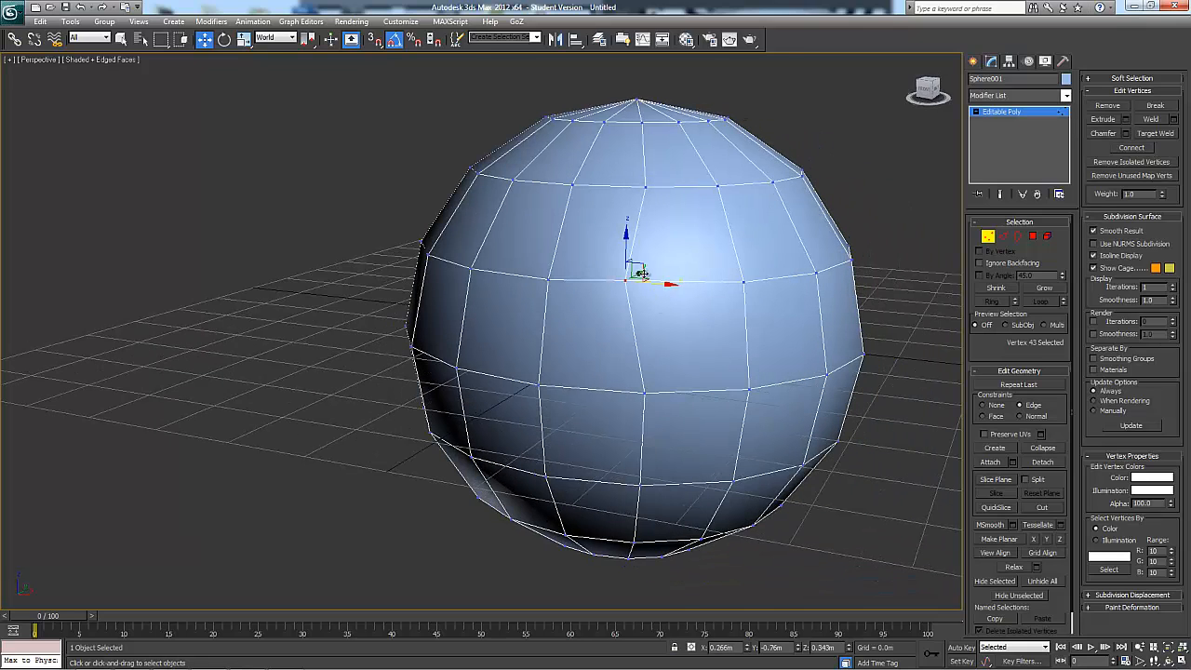
Try sliding the selected vertex along its edges, set the constraint to Face, move the vertex across neighbouring faces, and undo that move
{"action": "mouse_move", "coordinate": [640, 269]}
{"action": "left_mouse_down"}
{"action": "mouse_move", "coordinate": [621, 261]}
{"action": "mouse_move", "coordinate": [607, 214]}
{"action": "mouse_move", "coordinate": [616, 249]}
{"action": "mouse_move", "coordinate": [601, 229]}
{"action": "mouse_move", "coordinate": [726, 330]}
{"action": "mouse_move", "coordinate": [661, 282]}
{"action": "mouse_move", "coordinate": [594, 264]}
{"action": "mouse_move", "coordinate": [652, 273]}
{"action": "left_mouse_up"}
{"action": "middle_click_drag", "start_coordinate": [603, 227], "coordinate": [934, 361], "text": "alt"}
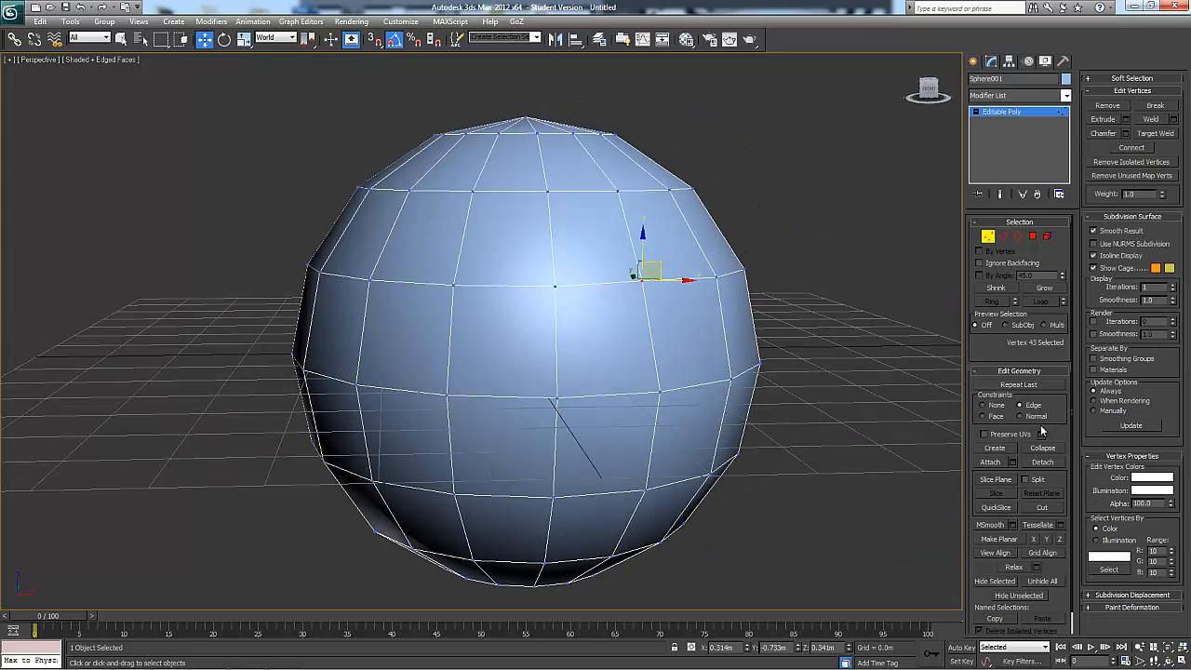
{"action": "left_click", "coordinate": [995, 417]}
{"action": "left_click_drag", "start_coordinate": [657, 263], "coordinate": [653, 292]}
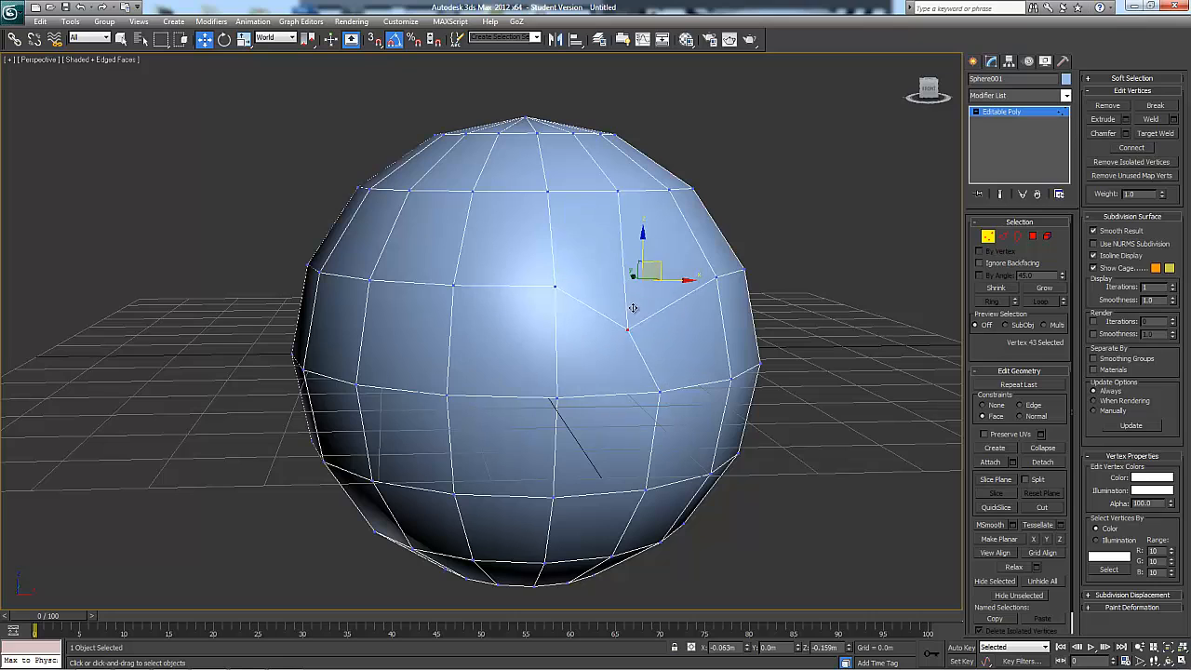
{"action": "left_click_drag", "start_coordinate": [633, 308], "coordinate": [619, 239]}
{"action": "middle_click_drag", "start_coordinate": [654, 261], "coordinate": [605, 254], "text": "alt"}
{"action": "left_click_drag", "start_coordinate": [605, 254], "coordinate": [800, 333]}
{"action": "right_click", "coordinate": [800, 333]}
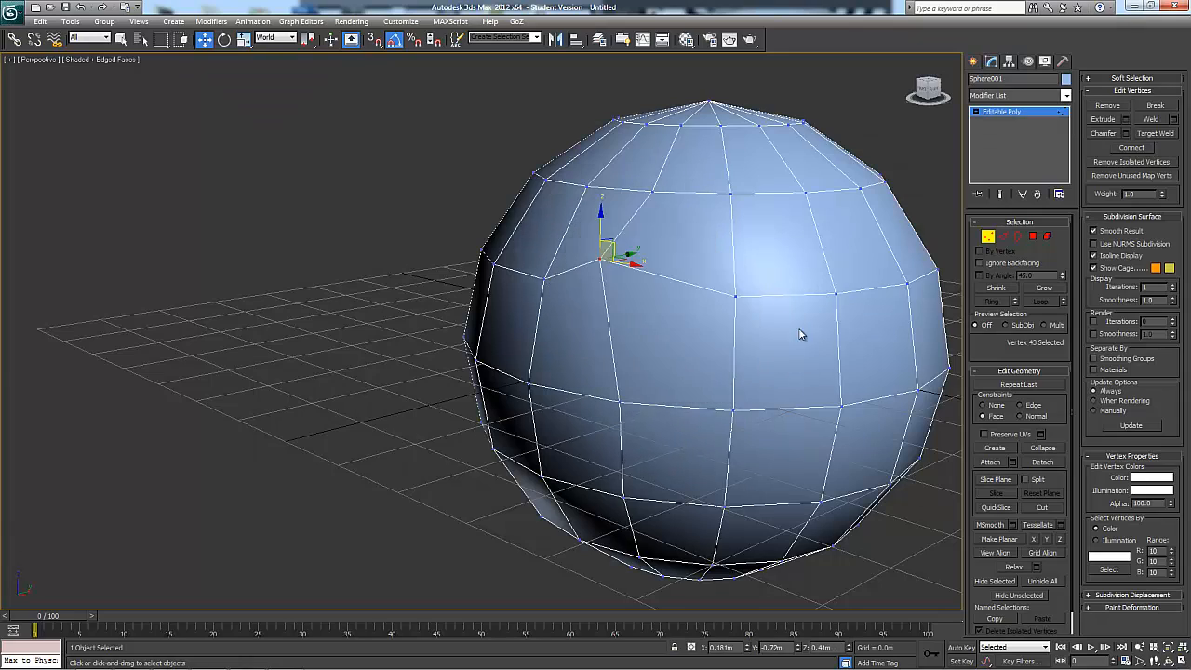
{"action": "middle_click_drag", "start_coordinate": [819, 372], "coordinate": [876, 367], "text": "alt"}
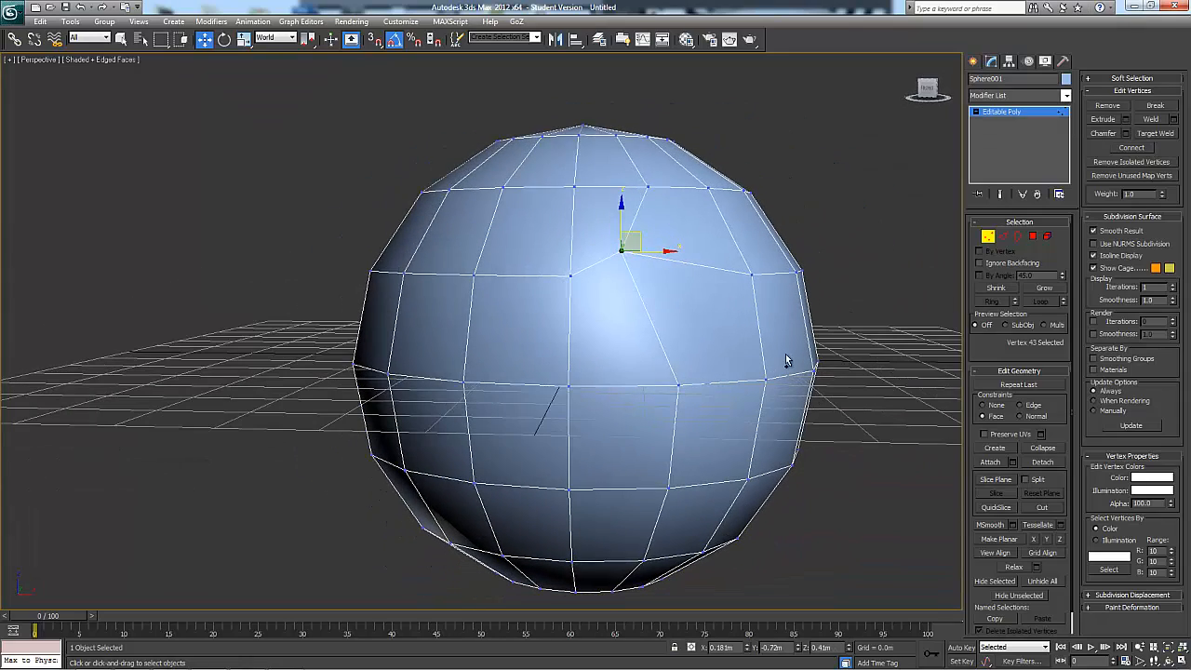
{"action": "key", "text": "ctrl+z"}
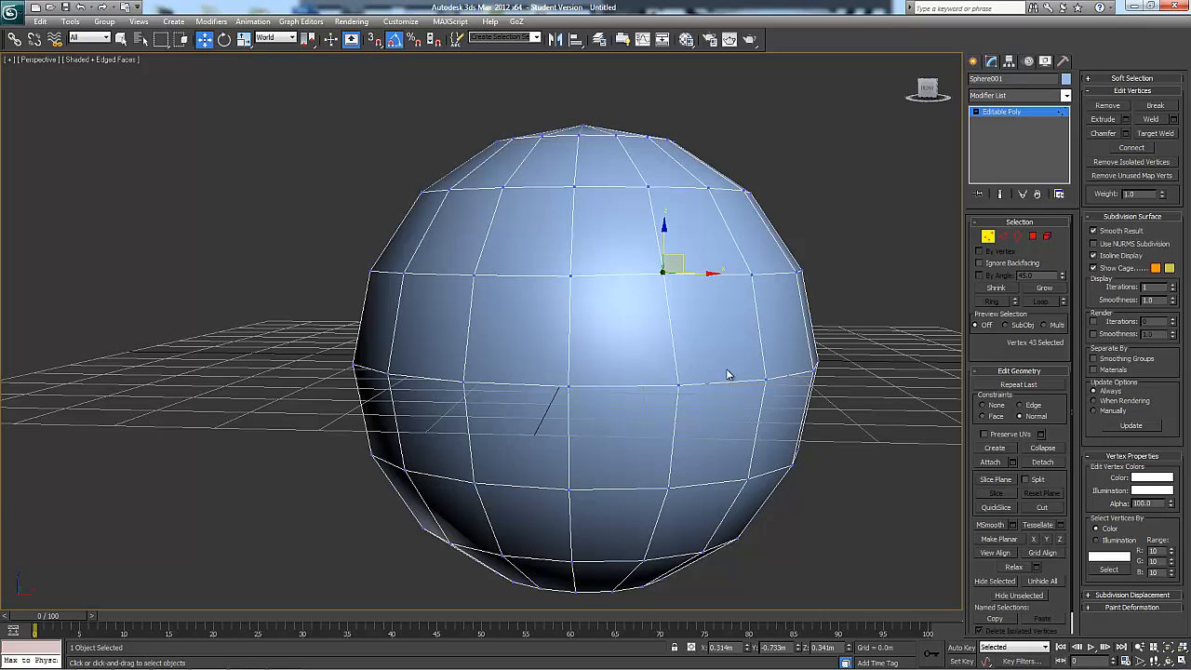
With the Normal constraint, select a single polygon on the sphere's upper side and try moving it along its normal
{"action": "middle_click_drag", "start_coordinate": [640, 366], "coordinate": [606, 275], "text": "alt"}
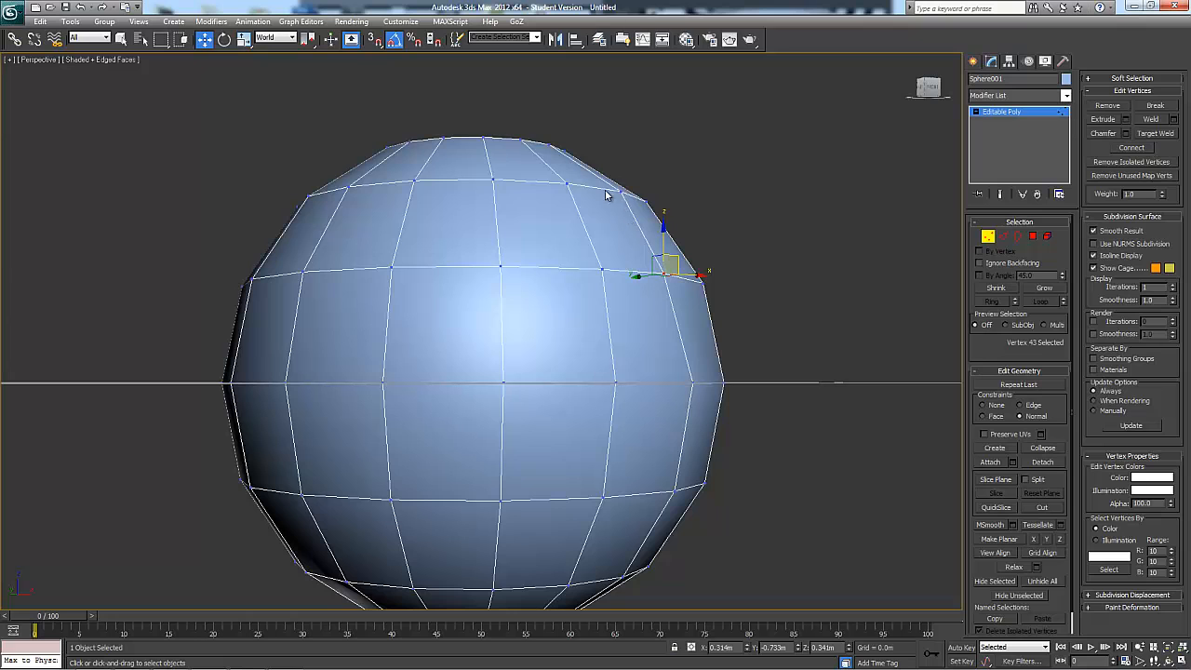
{"action": "left_click", "coordinate": [1032, 235]}
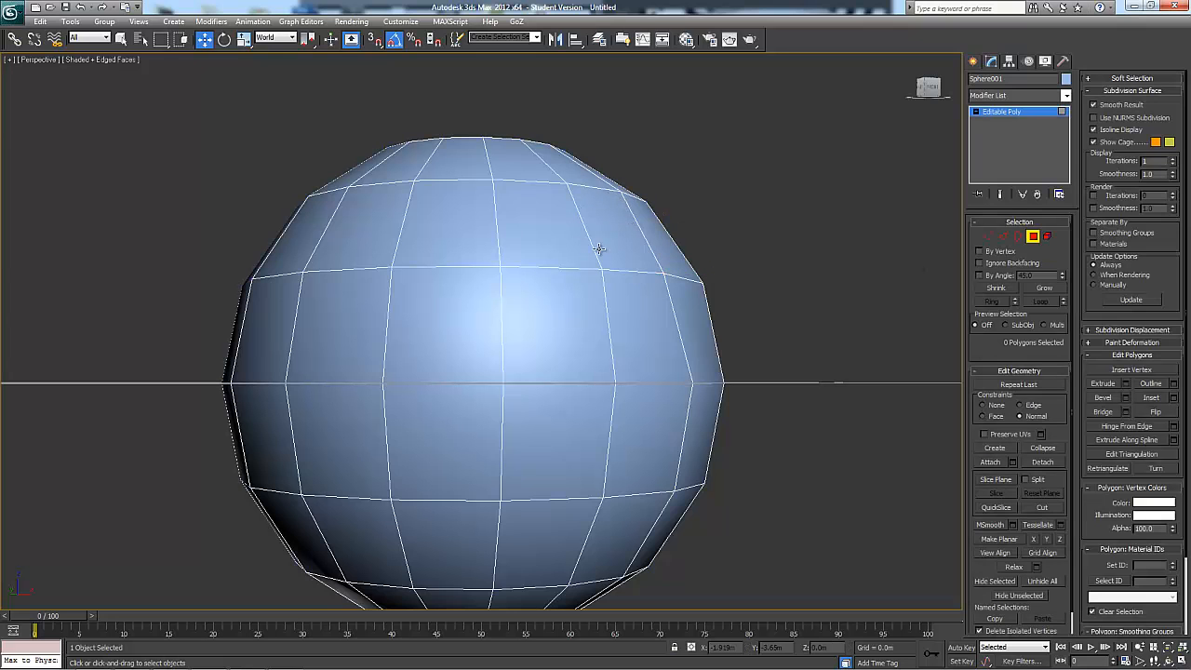
{"action": "left_click", "coordinate": [604, 238]}
{"action": "middle_click_drag", "start_coordinate": [787, 271], "coordinate": [656, 323], "text": "alt"}
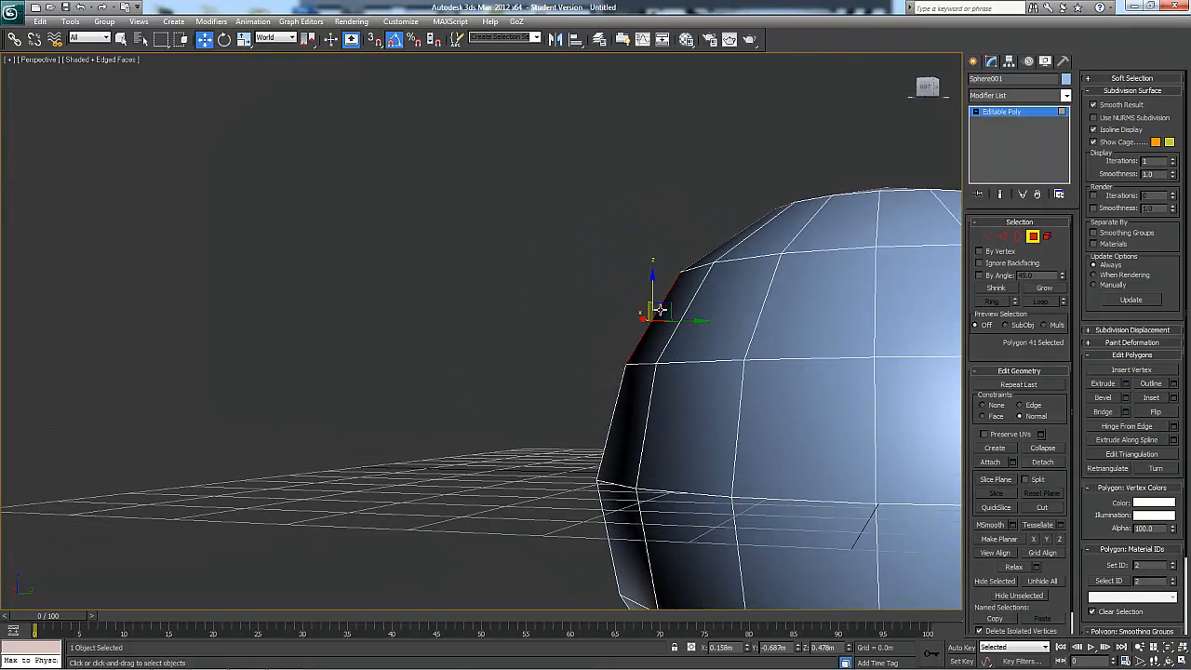
{"action": "middle_click_drag", "start_coordinate": [613, 280], "coordinate": [555, 266], "text": "alt"}
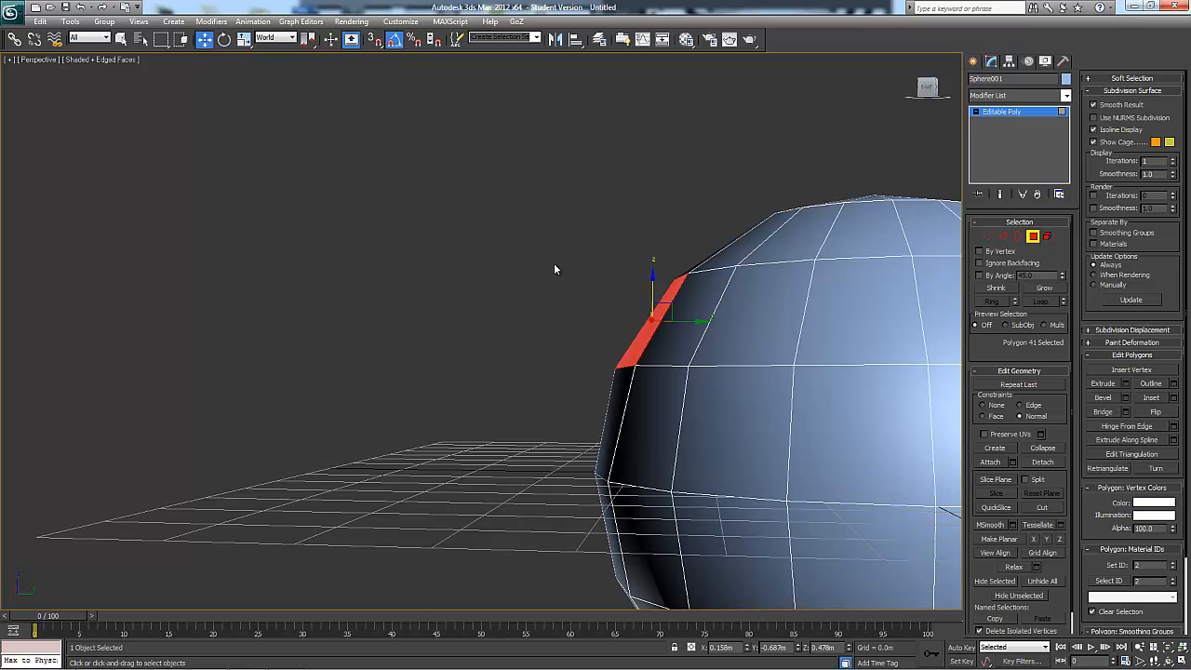
{"action": "mouse_move", "coordinate": [654, 315]}
{"action": "middle_mouse_down", "text": "alt"}
{"action": "mouse_move", "coordinate": [690, 322]}
{"action": "mouse_move", "coordinate": [656, 321]}
{"action": "middle_mouse_up", "text": "alt"}
{"action": "middle_click_drag", "start_coordinate": [788, 334], "coordinate": [670, 312], "text": "alt"}
{"action": "left_click_drag", "start_coordinate": [620, 287], "coordinate": [686, 284]}
{"action": "middle_click_drag", "start_coordinate": [687, 283], "coordinate": [732, 385], "text": "alt"}
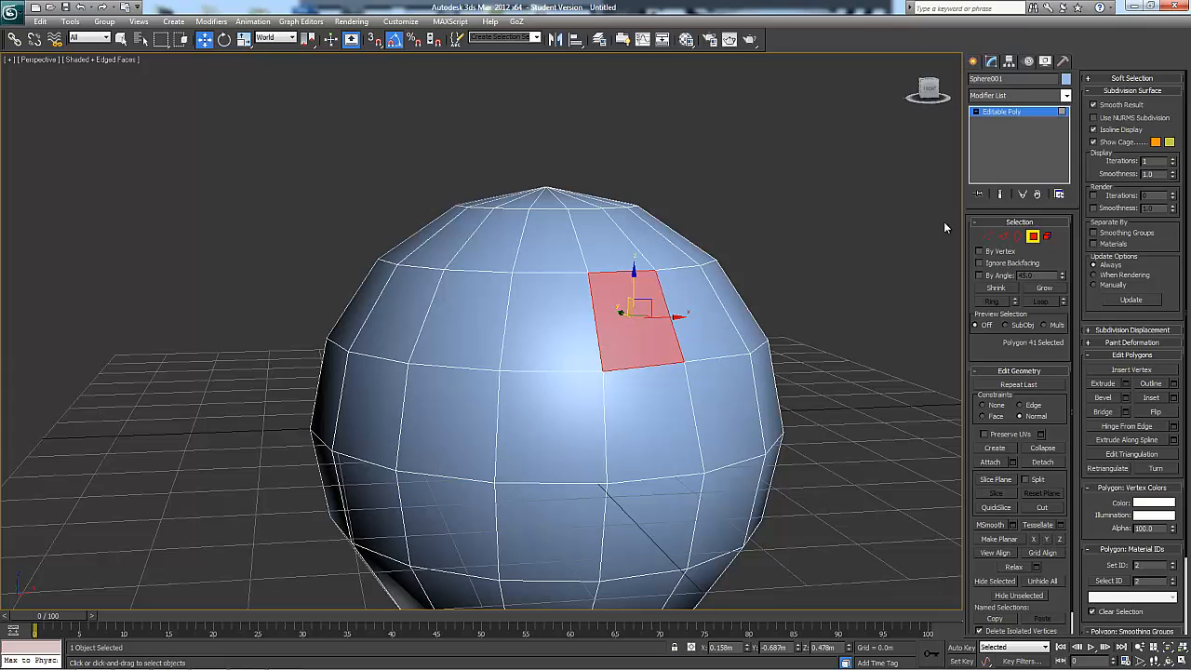
Select a vertex in the upper ring, slide it sideways along its edge with the Edge constraint, and leave vertex editing
{"action": "left_click", "coordinate": [987, 236]}
{"action": "middle_click_drag", "start_coordinate": [940, 279], "coordinate": [682, 296], "text": "alt"}
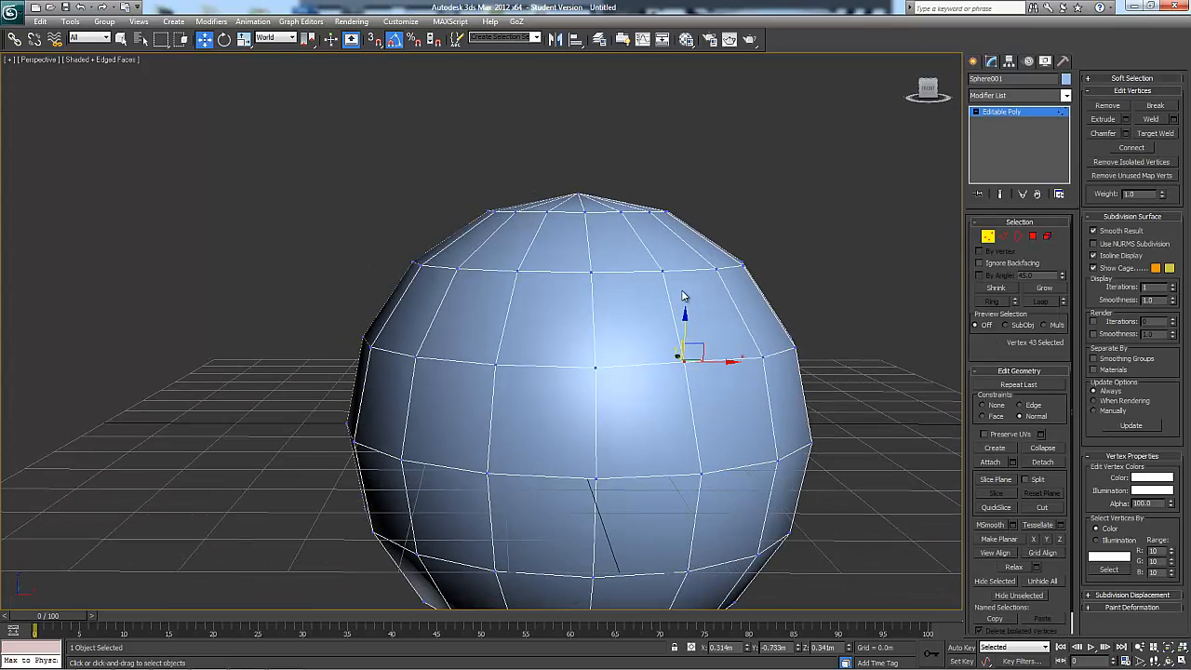
{"action": "left_click", "coordinate": [662, 269]}
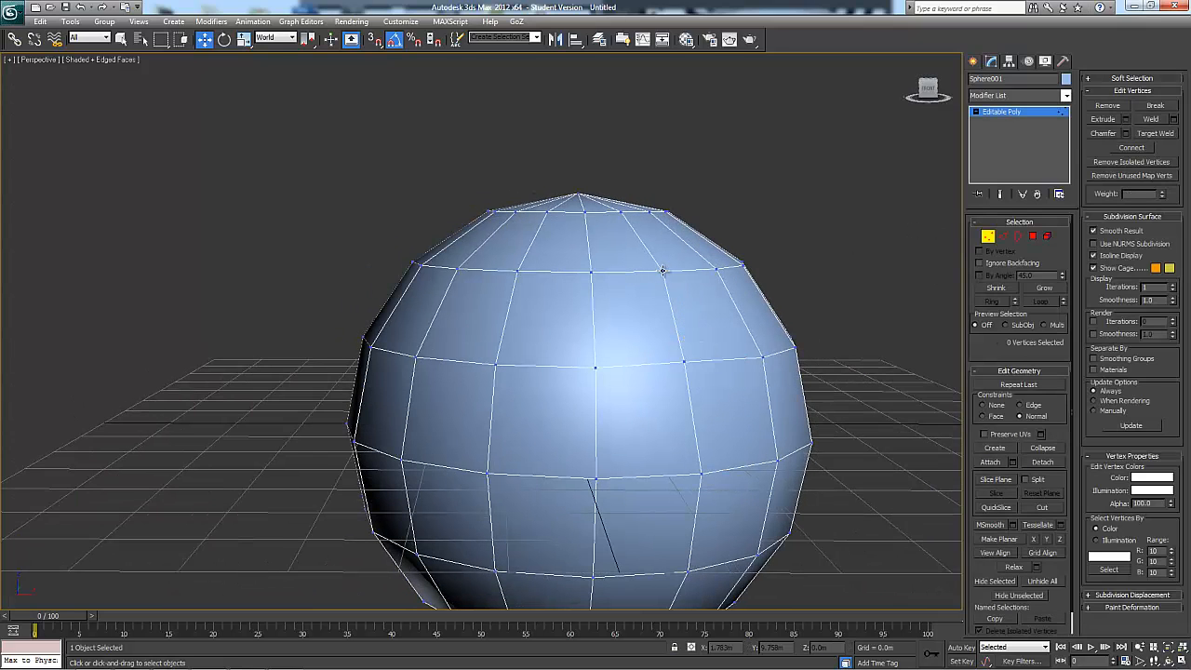
{"action": "left_click", "coordinate": [1020, 405]}
{"action": "middle_click_drag", "start_coordinate": [840, 384], "coordinate": [732, 290], "text": "alt"}
{"action": "left_click_drag", "start_coordinate": [710, 270], "coordinate": [658, 271]}
{"action": "middle_click_drag", "start_coordinate": [672, 268], "coordinate": [886, 370], "text": "alt"}
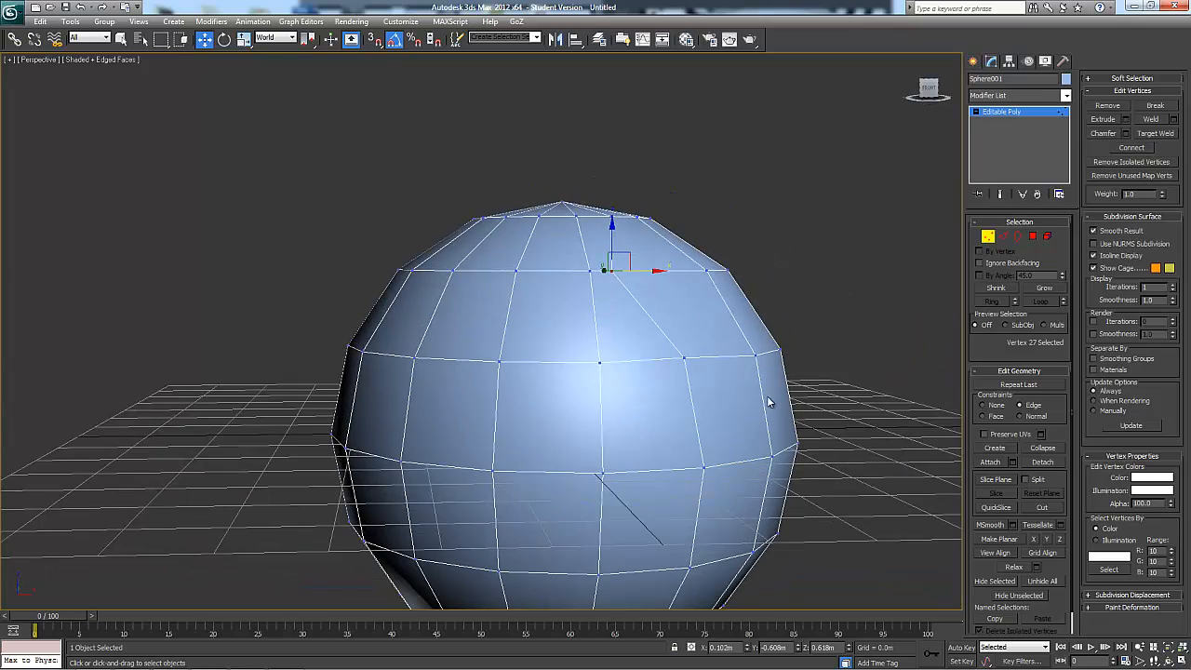
{"action": "middle_click_drag", "start_coordinate": [769, 402], "coordinate": [764, 323], "text": "alt"}
{"action": "left_click", "coordinate": [982, 235]}
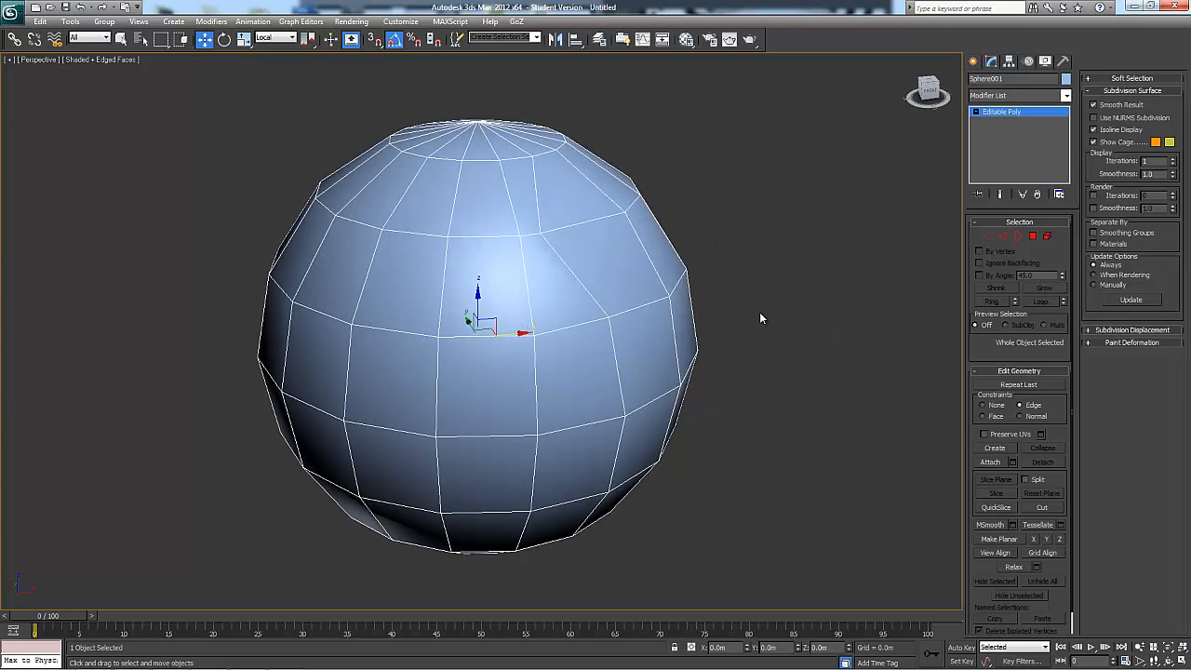